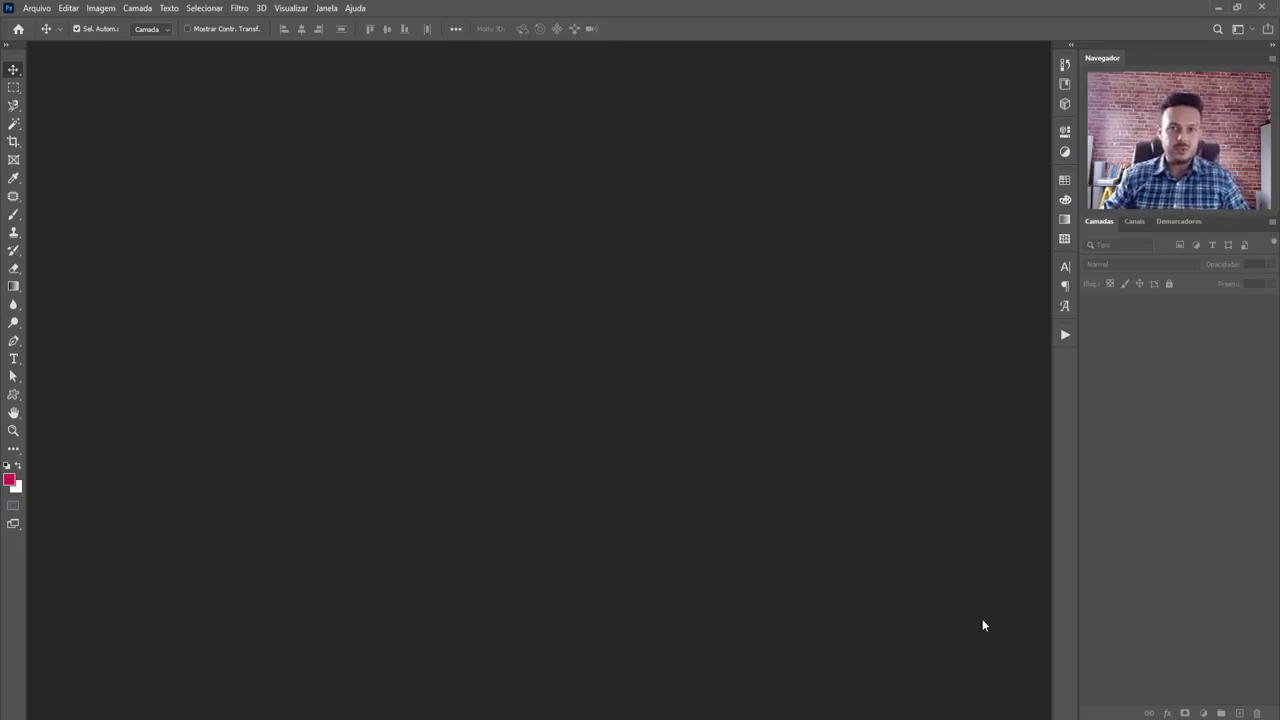
# Create a 1920 x 1080 px document named EscudoDeTime from the large web preset without artboards, and reset the colors to black and white
pyautogui.click(37, 8)
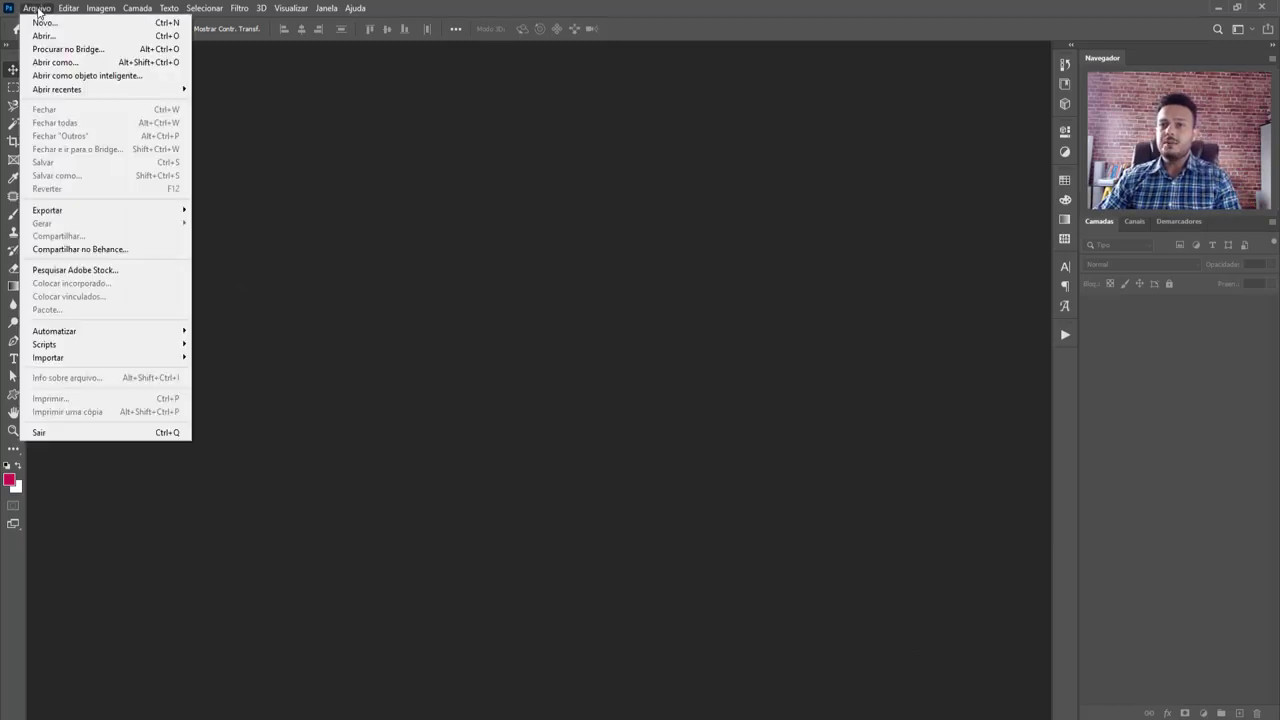
pyautogui.click(44, 22)
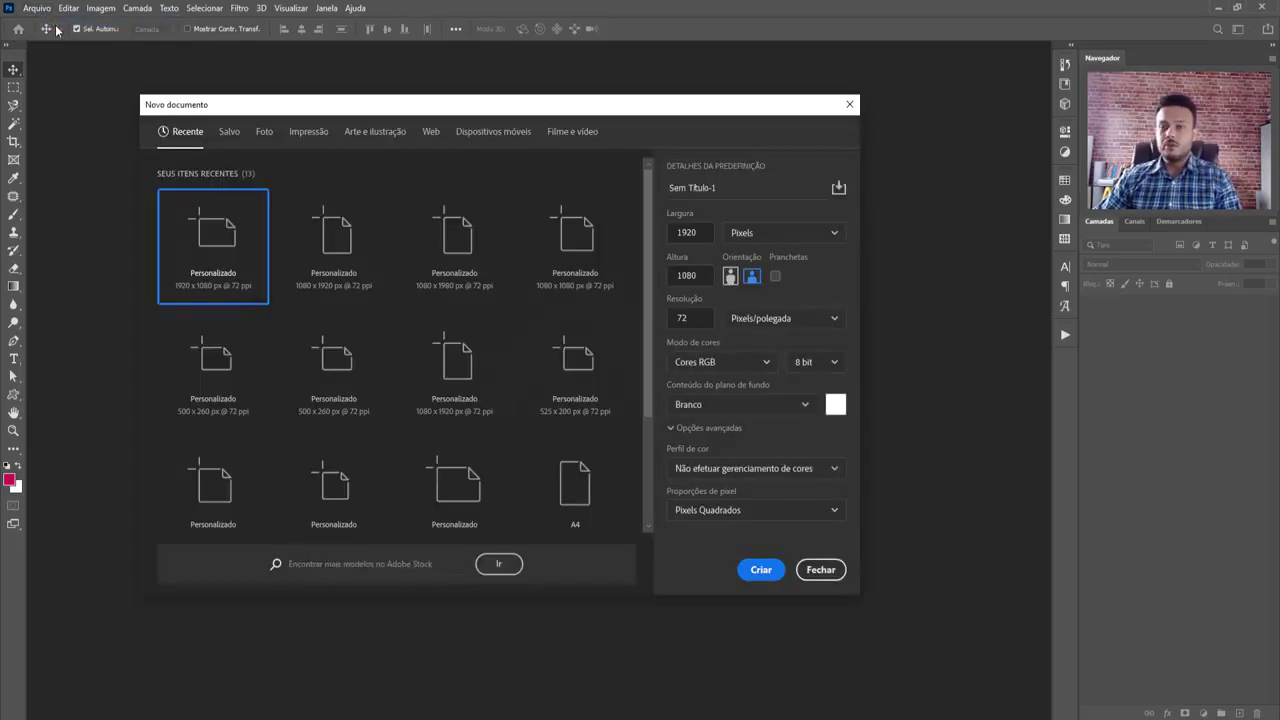
pyautogui.click(434, 134)
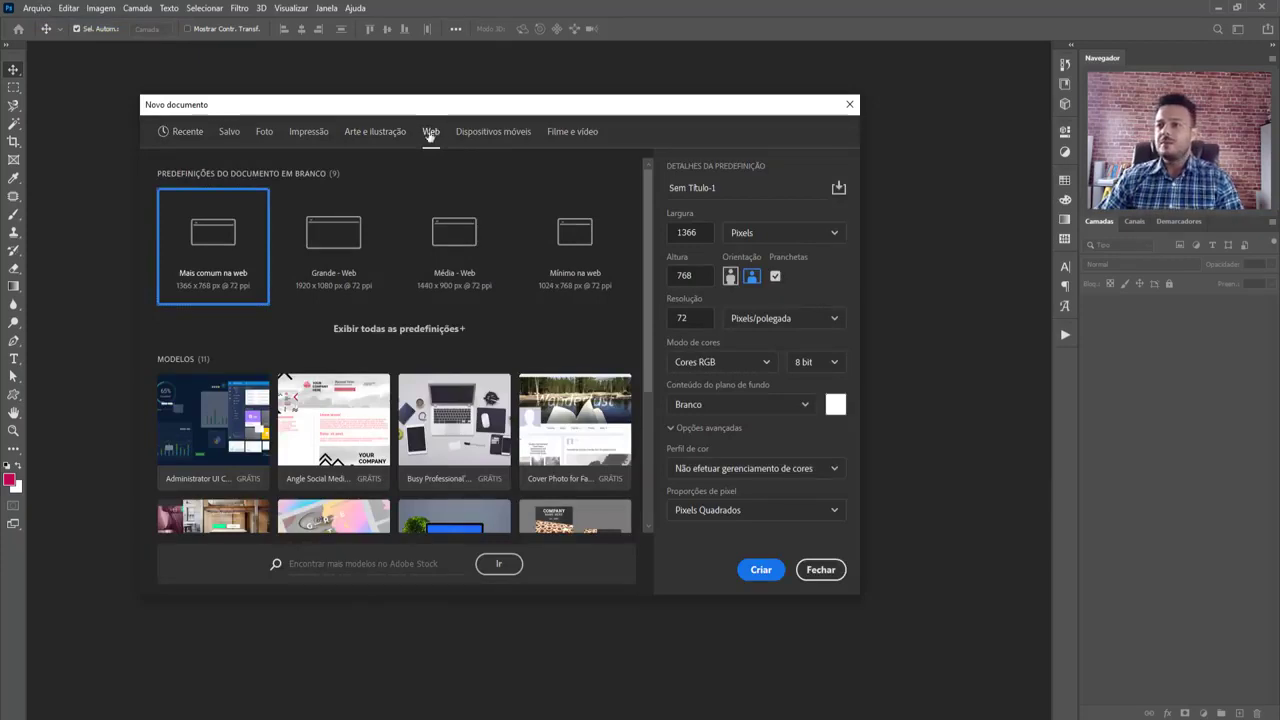
pyautogui.click(350, 268)
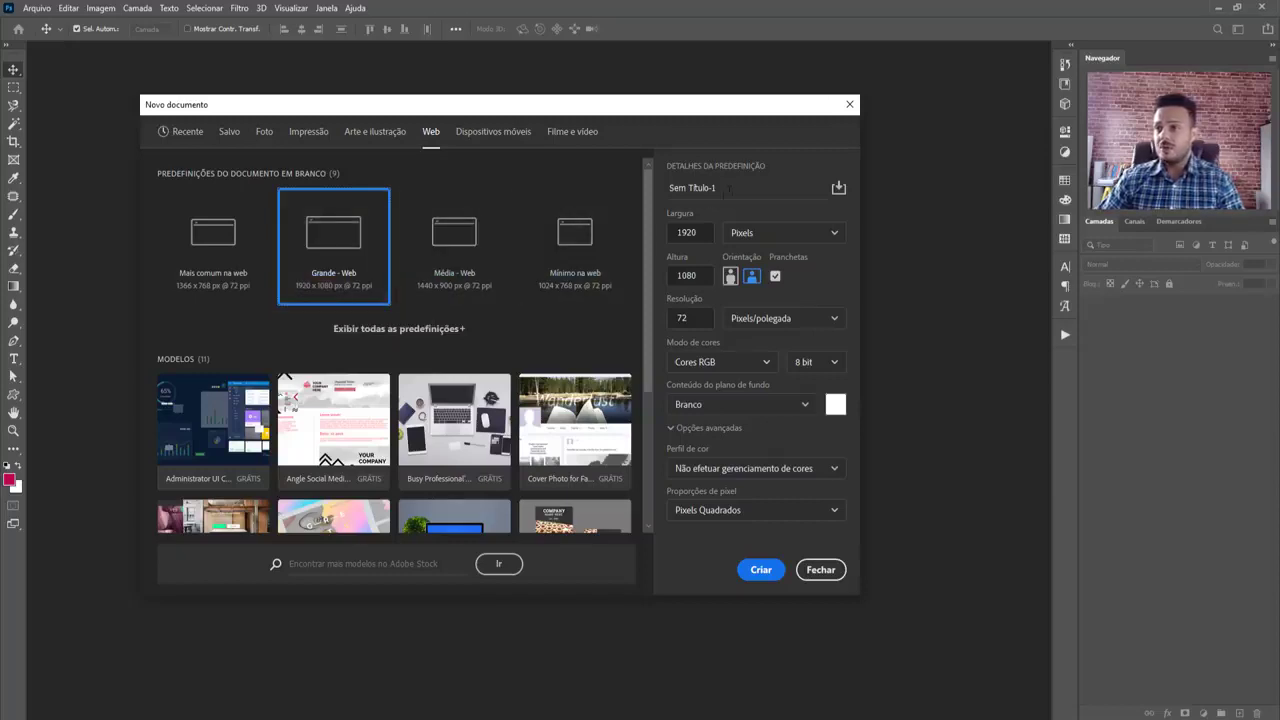
pyautogui.click(692, 187)
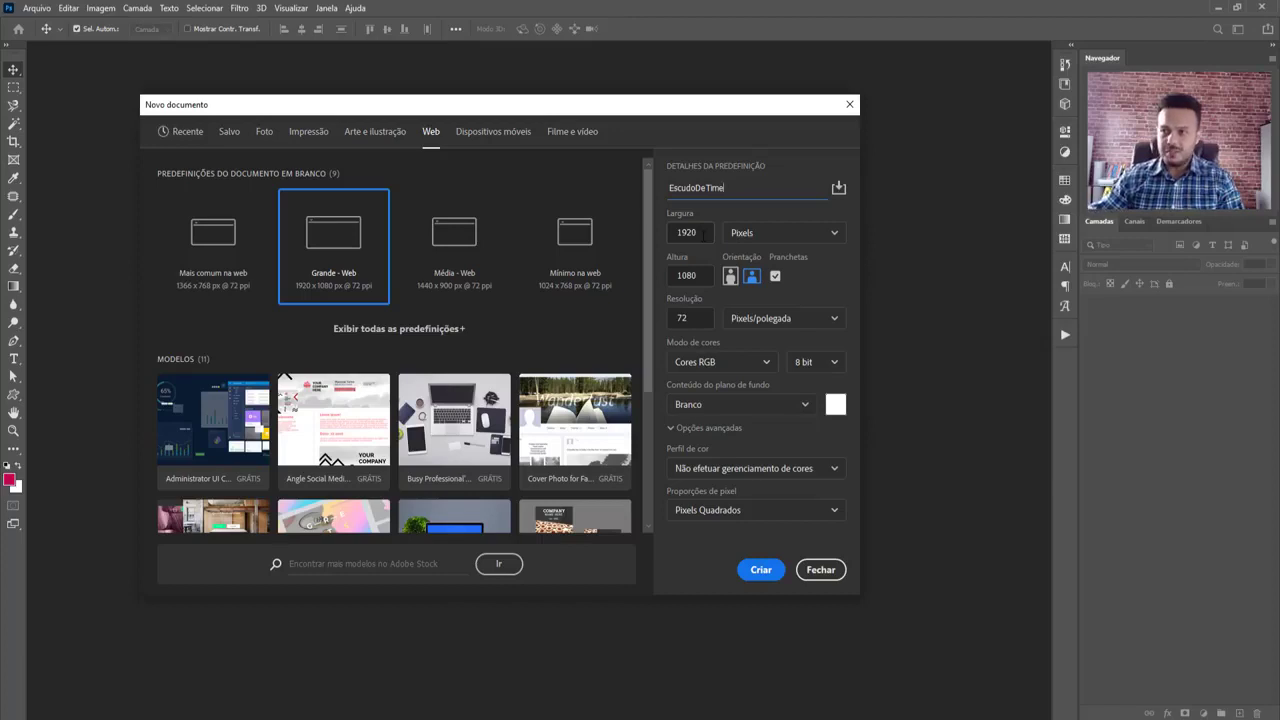
pyautogui.click(776, 277)
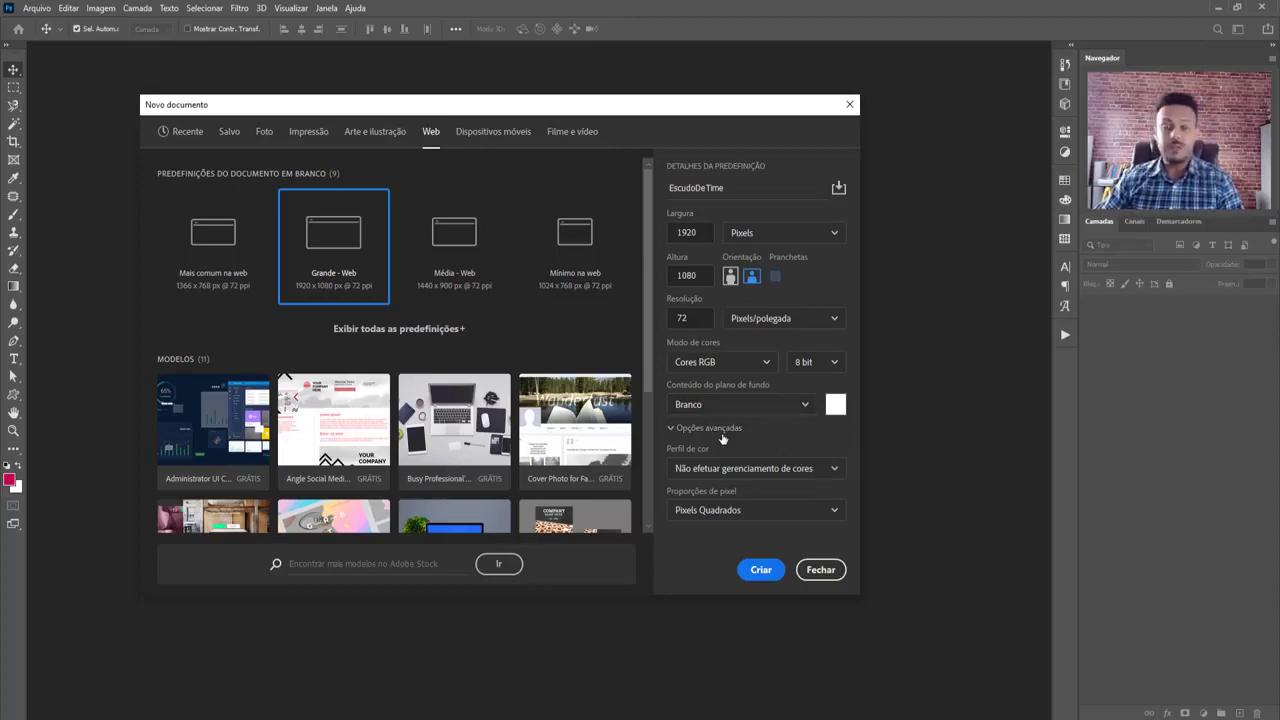
pyautogui.click(761, 570)
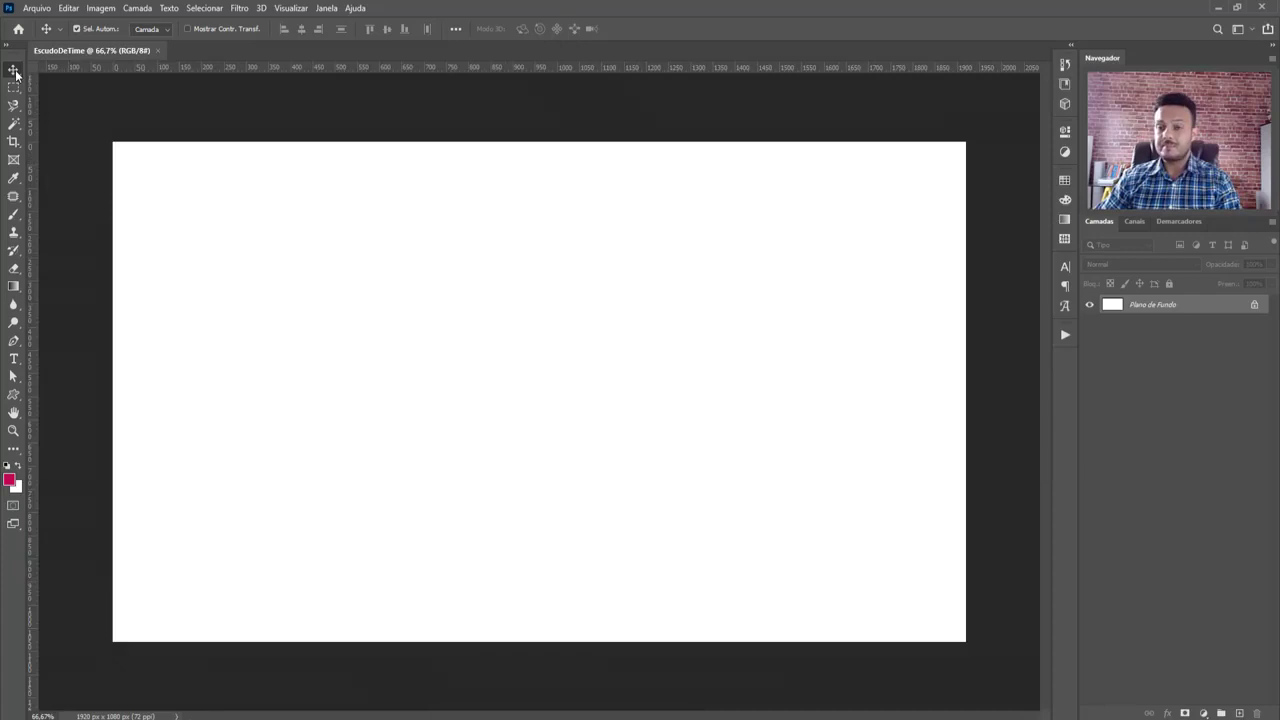
pyautogui.press('d')
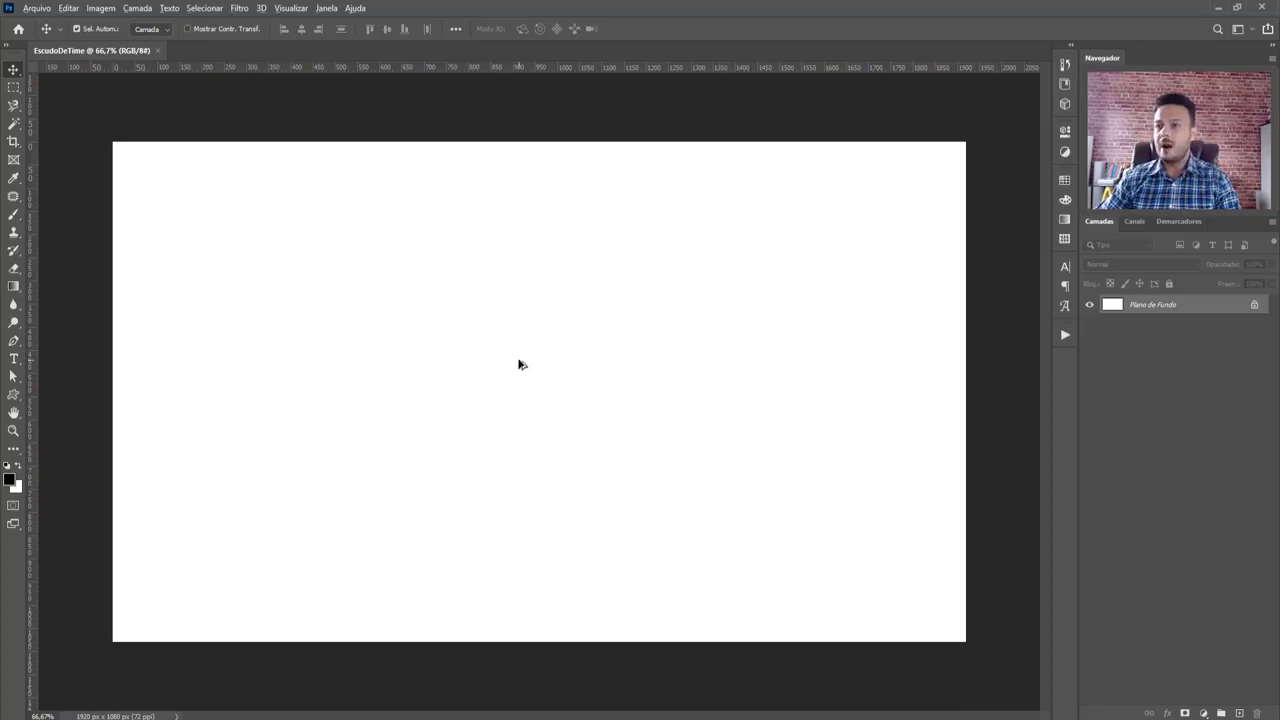
pyautogui.scroll(-2, 519, 364)
pyautogui.scroll(2, 520, 361)
pyautogui.scroll(-2, 520, 361)
pyautogui.scroll(3, 522, 362)
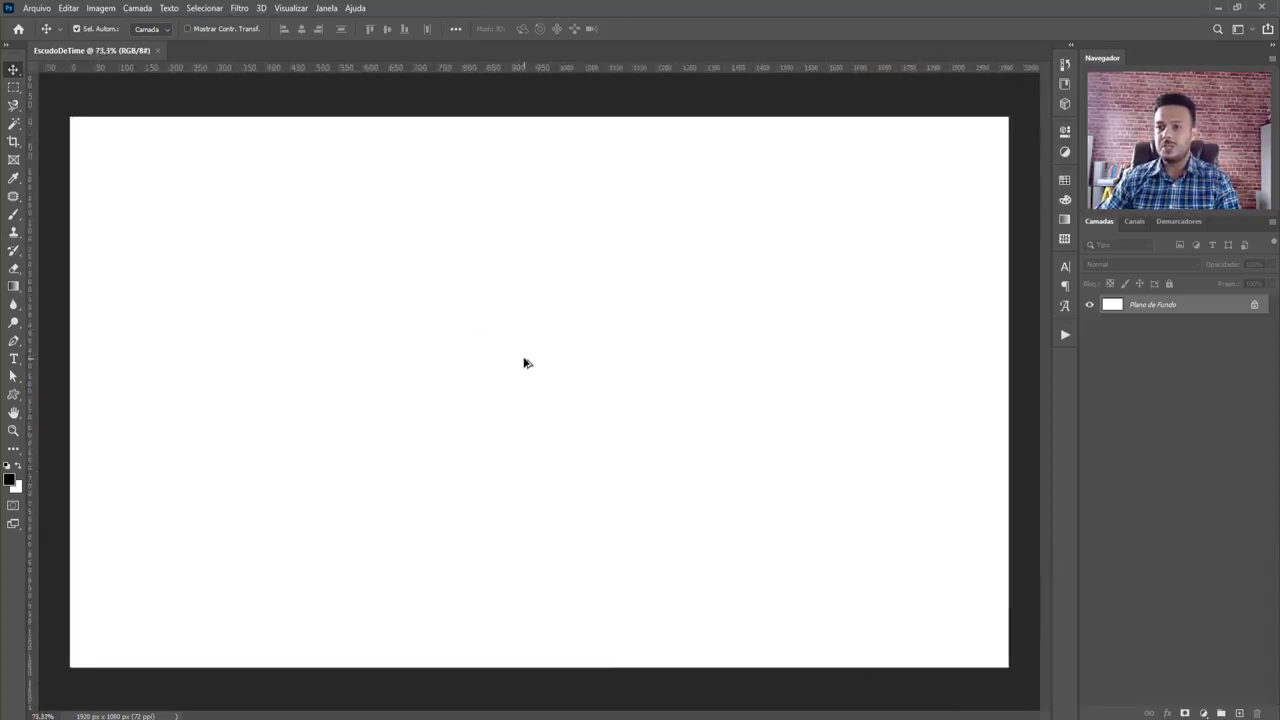
pyautogui.scroll(-2, 529, 363)
pyautogui.scroll(2, 531, 363)
pyautogui.scroll(-2, 786, 371)
pyautogui.scroll(2, 838, 338)
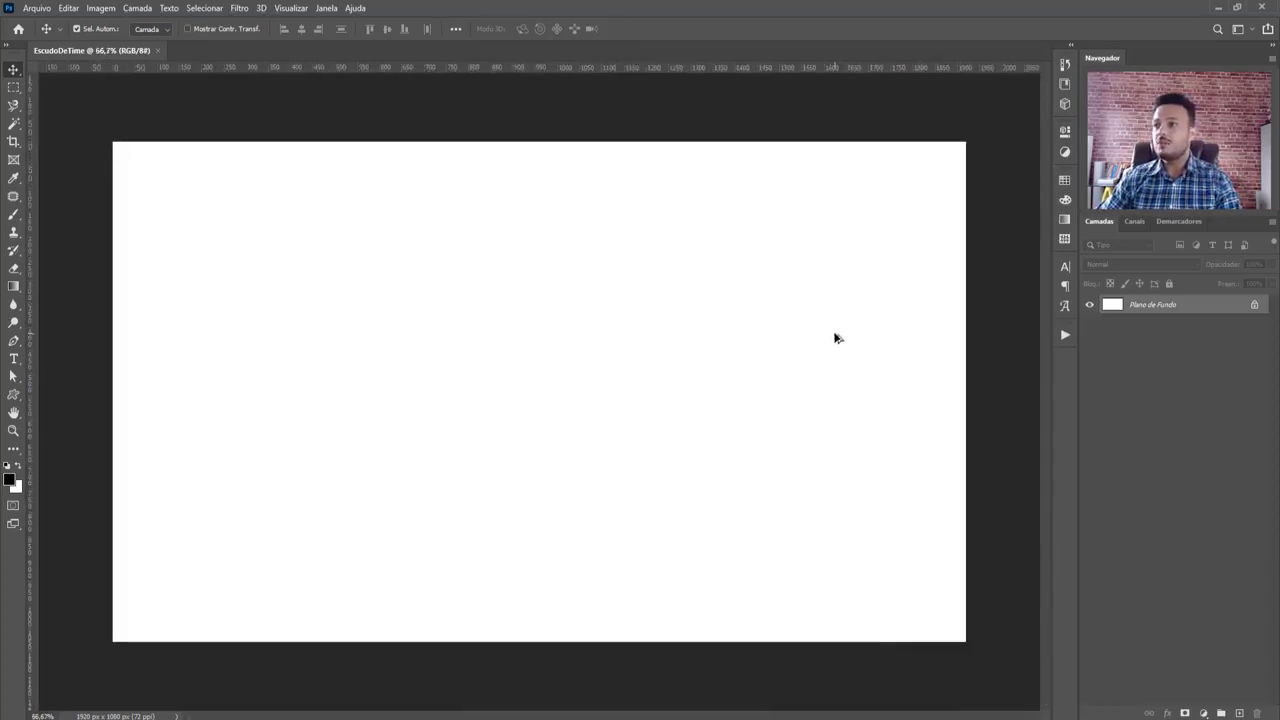
pyautogui.scroll(2, 860, 296)
pyautogui.moveTo(506, 200); pyautogui.dragTo(717, 289)
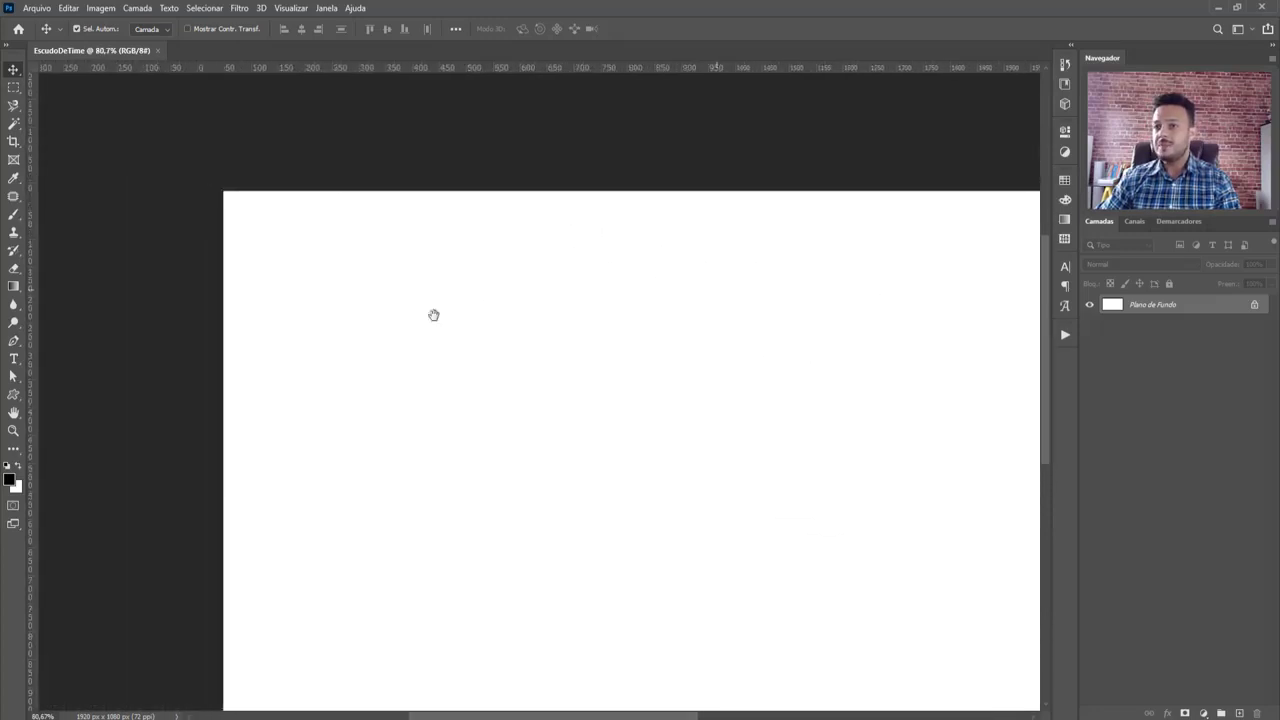
pyautogui.moveTo(344, 351); pyautogui.dragTo(455, 263)
pyautogui.moveTo(677, 326); pyautogui.dragTo(423, 429)
pyautogui.moveTo(759, 495); pyautogui.dragTo(426, 339)
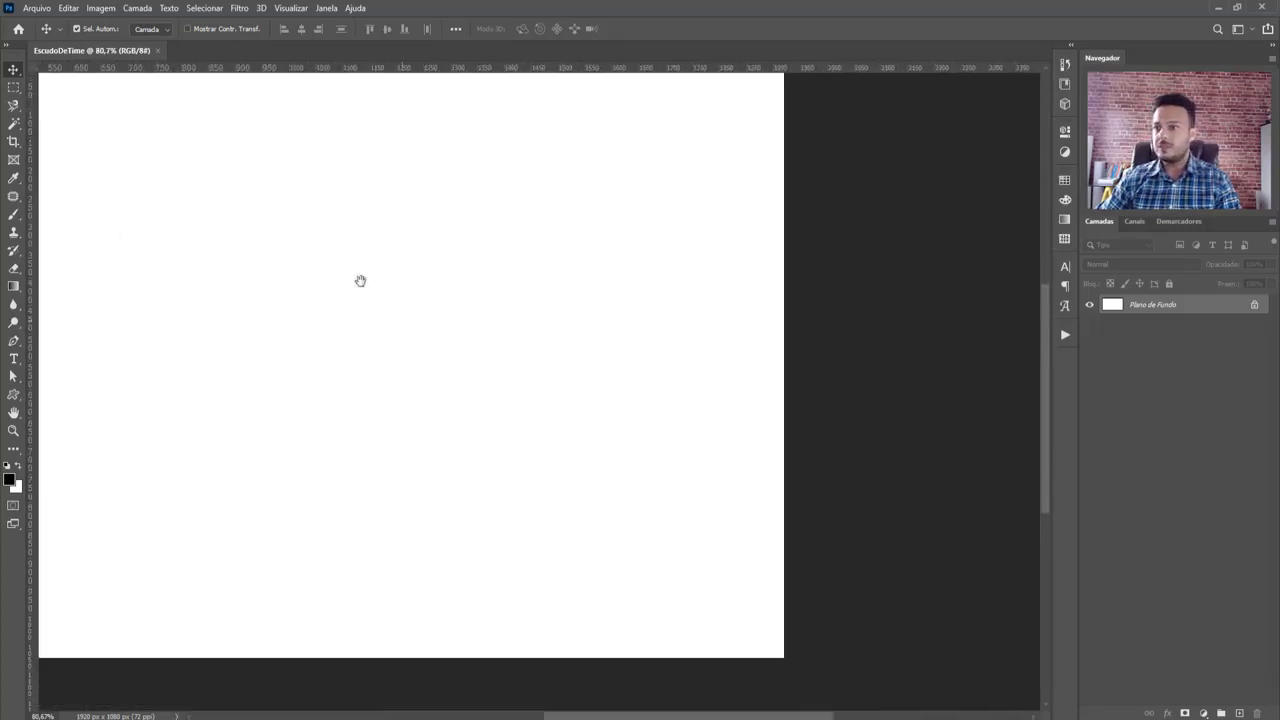
pyautogui.moveTo(345, 295); pyautogui.dragTo(680, 449)
pyautogui.moveTo(289, 329); pyautogui.dragTo(426, 254)
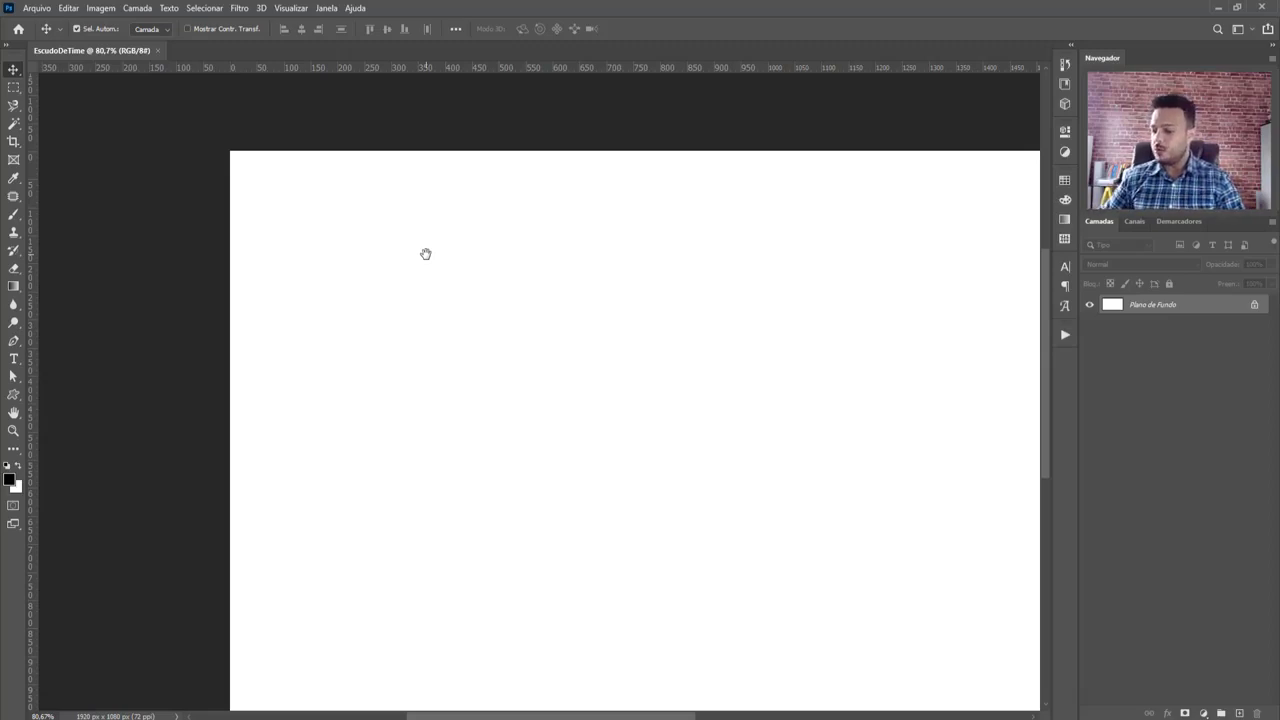
pyautogui.hotkey('ctrl', '0')
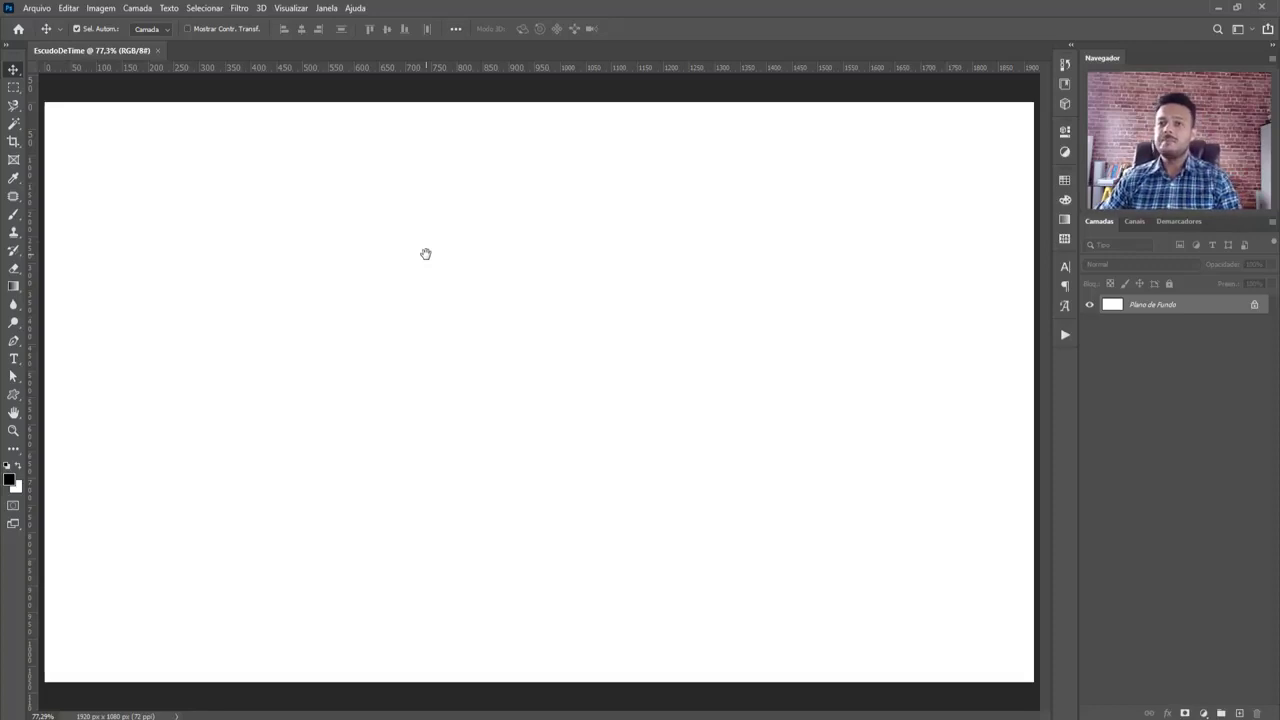
pyautogui.scroll(-2, 522, 283)
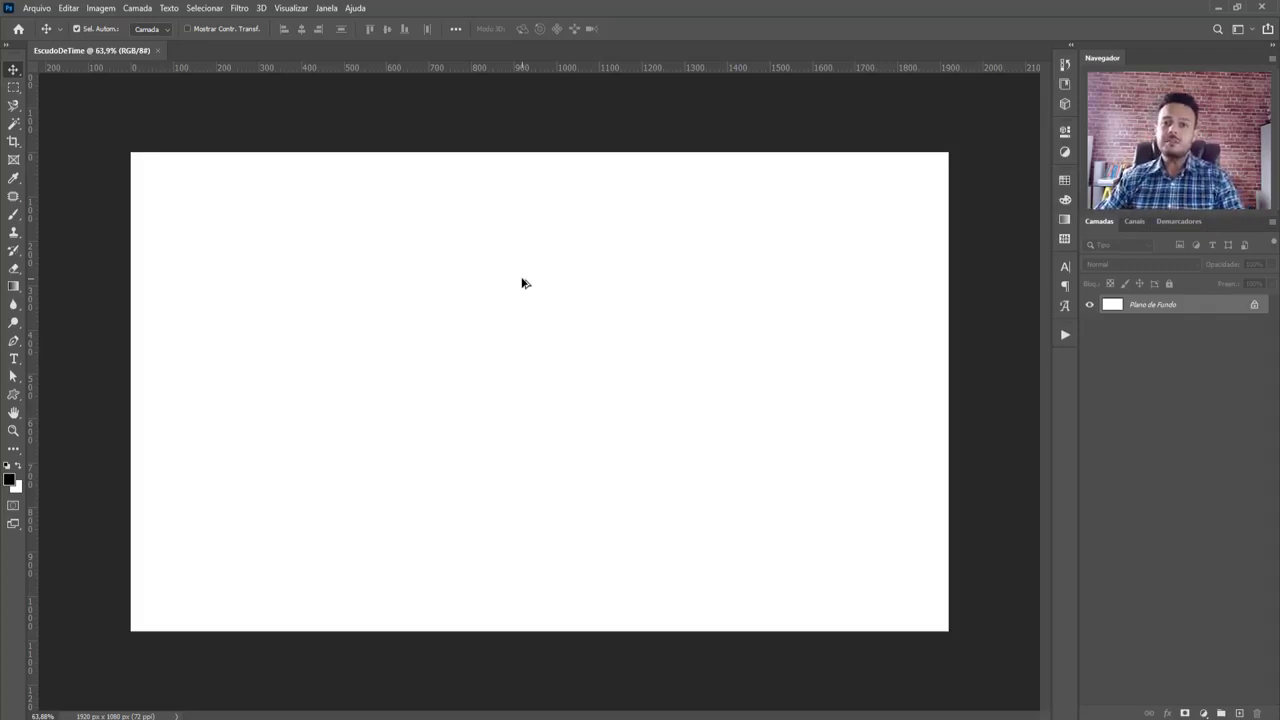
# Draw a black rectangle shape about 559 x 622 px near the middle of the canvas with the Rectangle tool
pyautogui.click(15, 395)
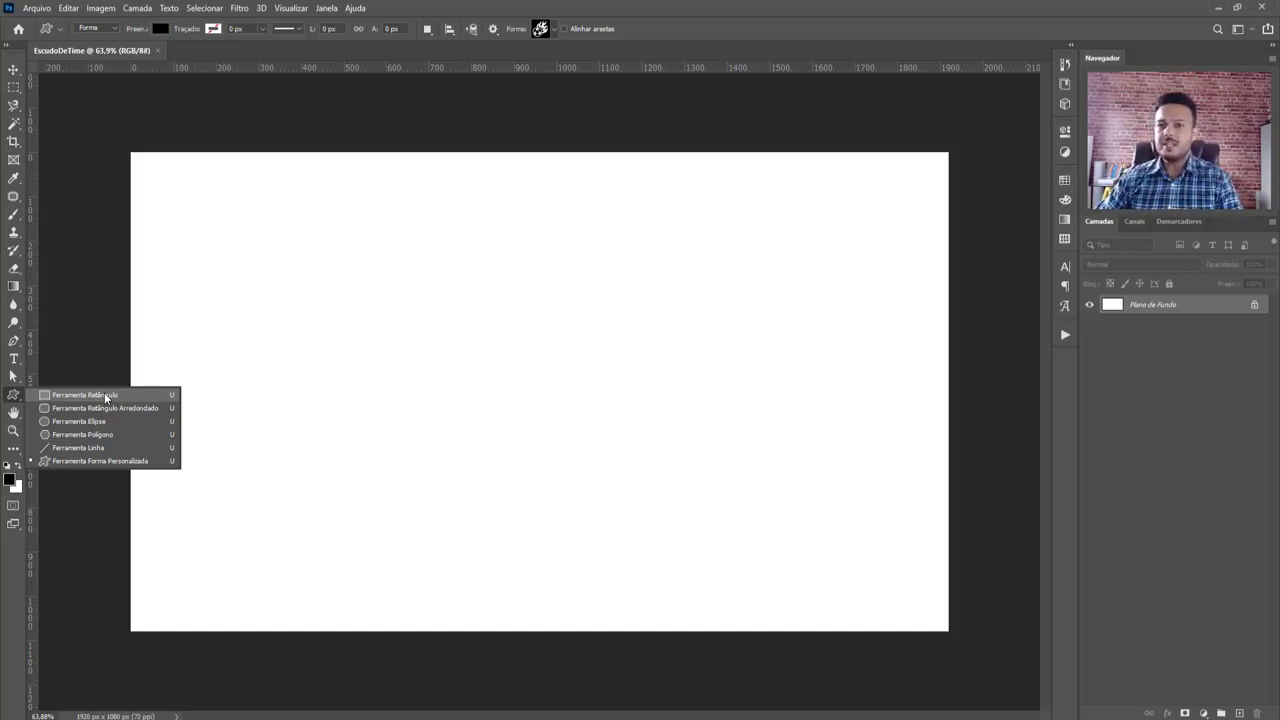
pyautogui.click(102, 395)
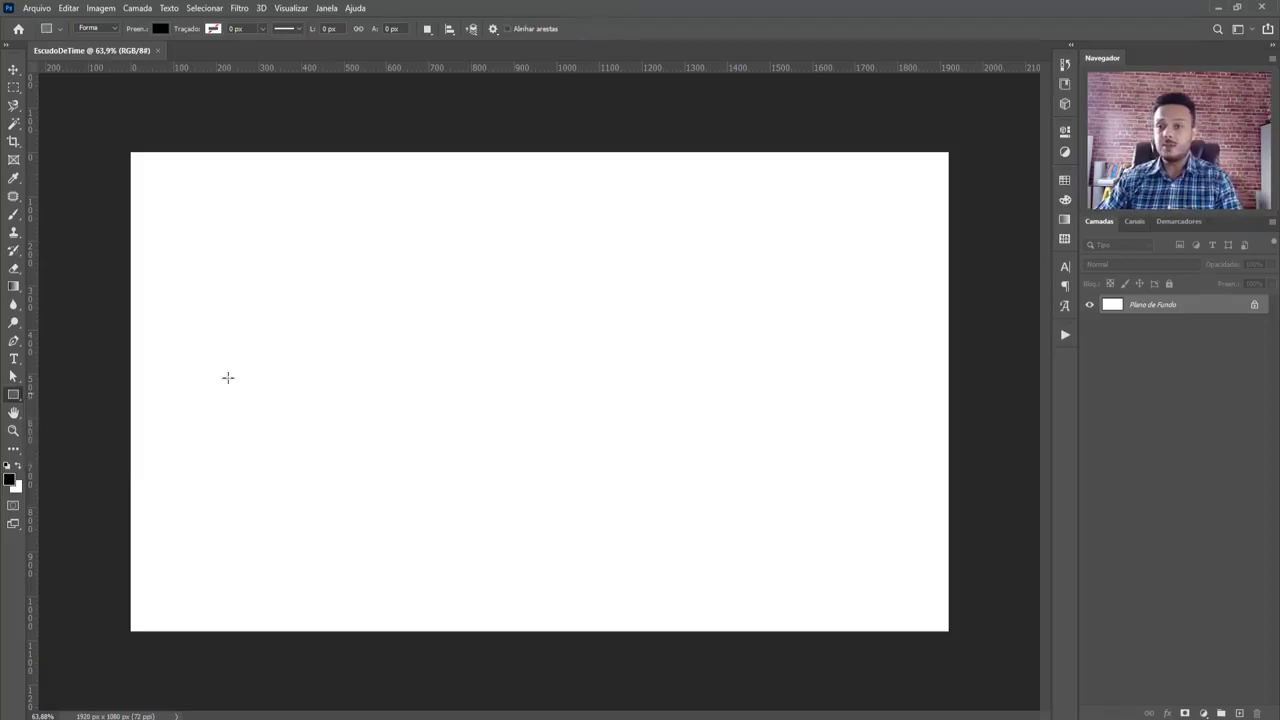
pyautogui.moveTo(394, 245); pyautogui.dragTo(631, 521)
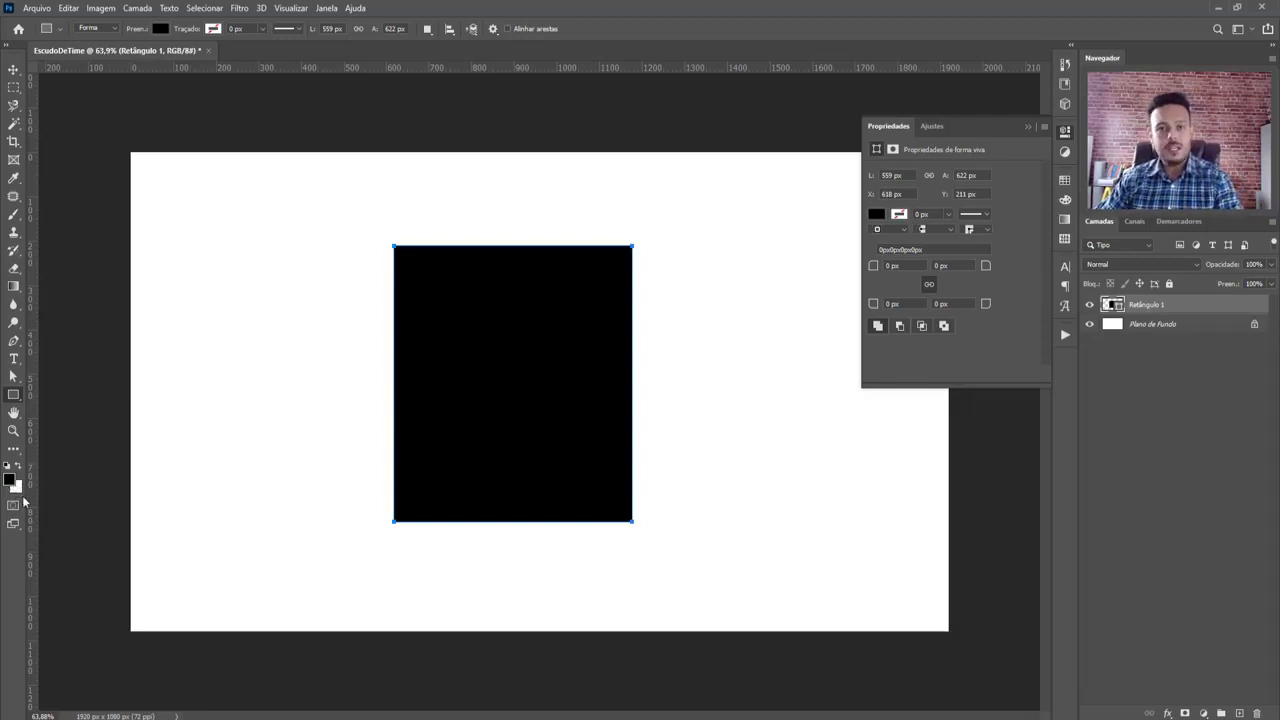
pyautogui.click(1036, 130)
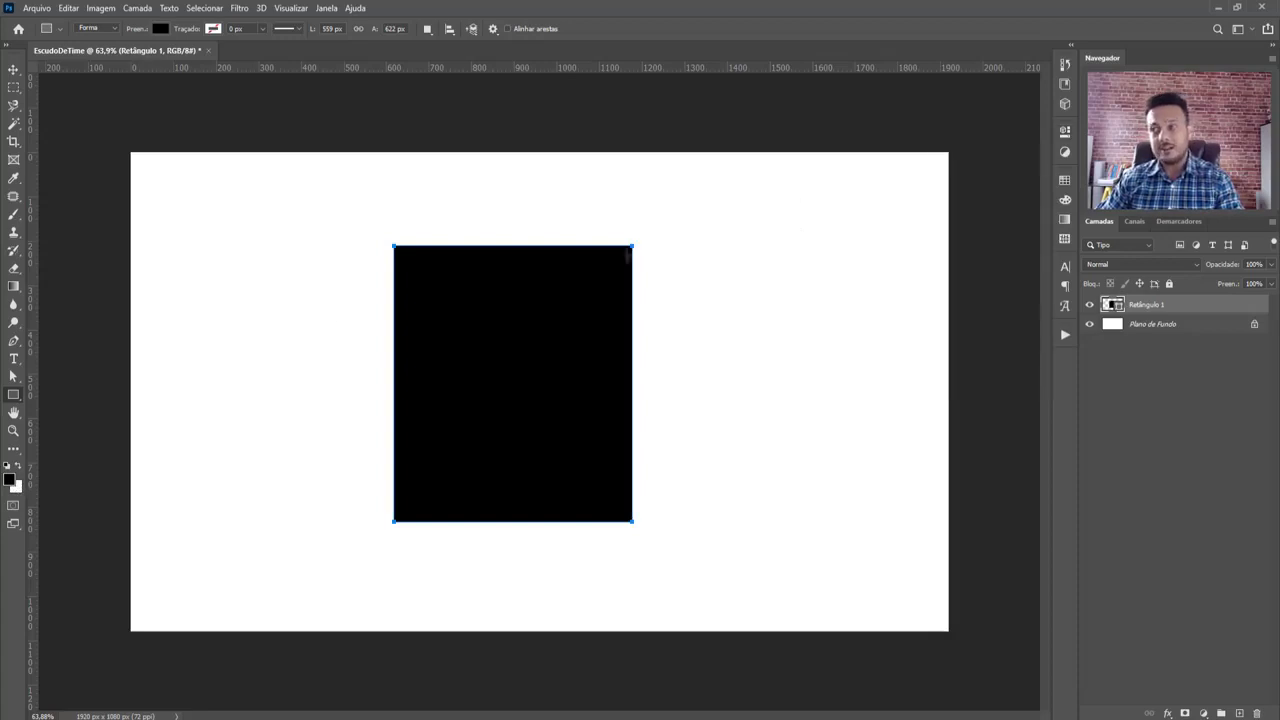
# Center the rectangle horizontally and vertically on the background, leaving only the rectangle layer selected
pyautogui.click(13, 69)
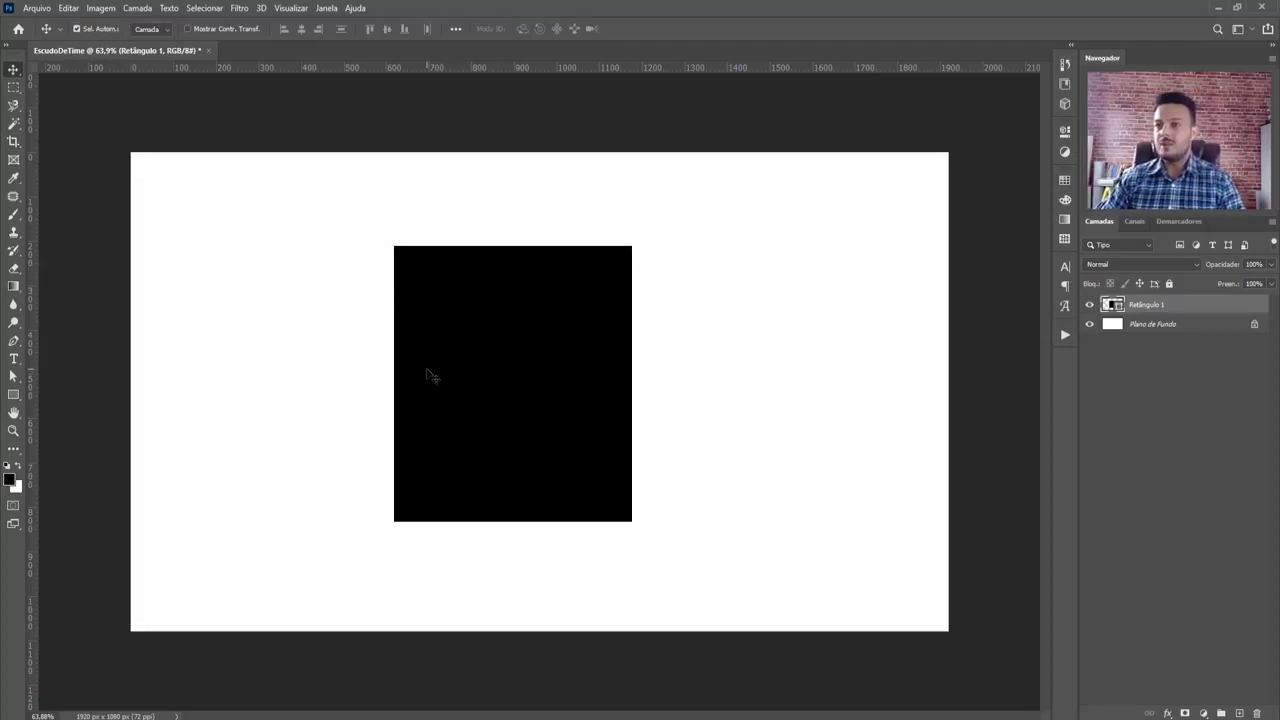
pyautogui.keyDown('shift'); pyautogui.click(1172, 326); pyautogui.keyUp('shift')
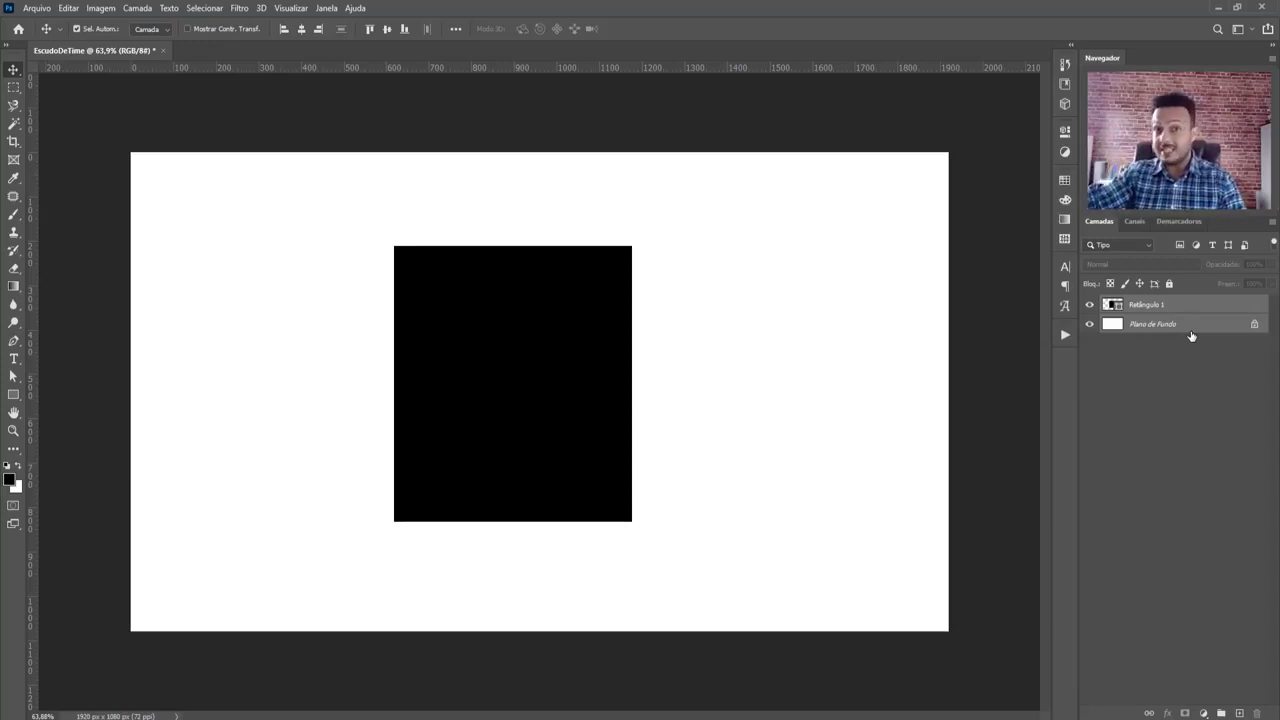
pyautogui.click(302, 30)
pyautogui.click(388, 30)
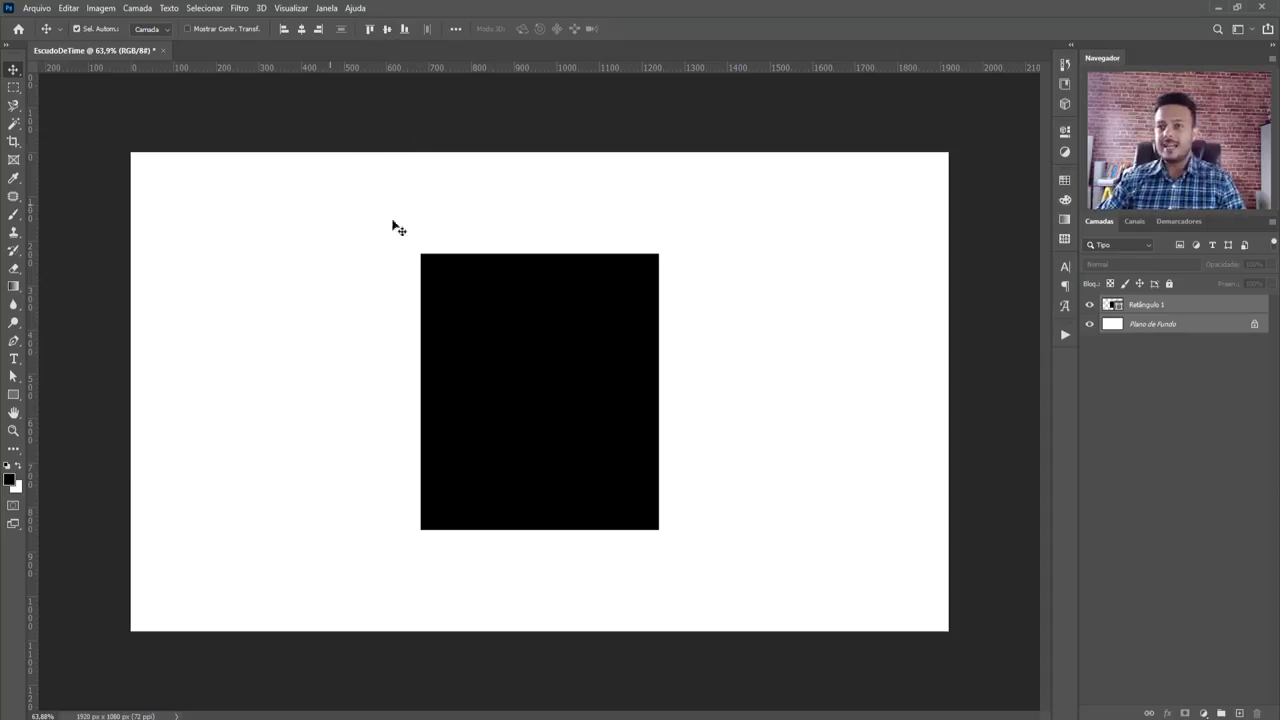
pyautogui.click(1176, 308)
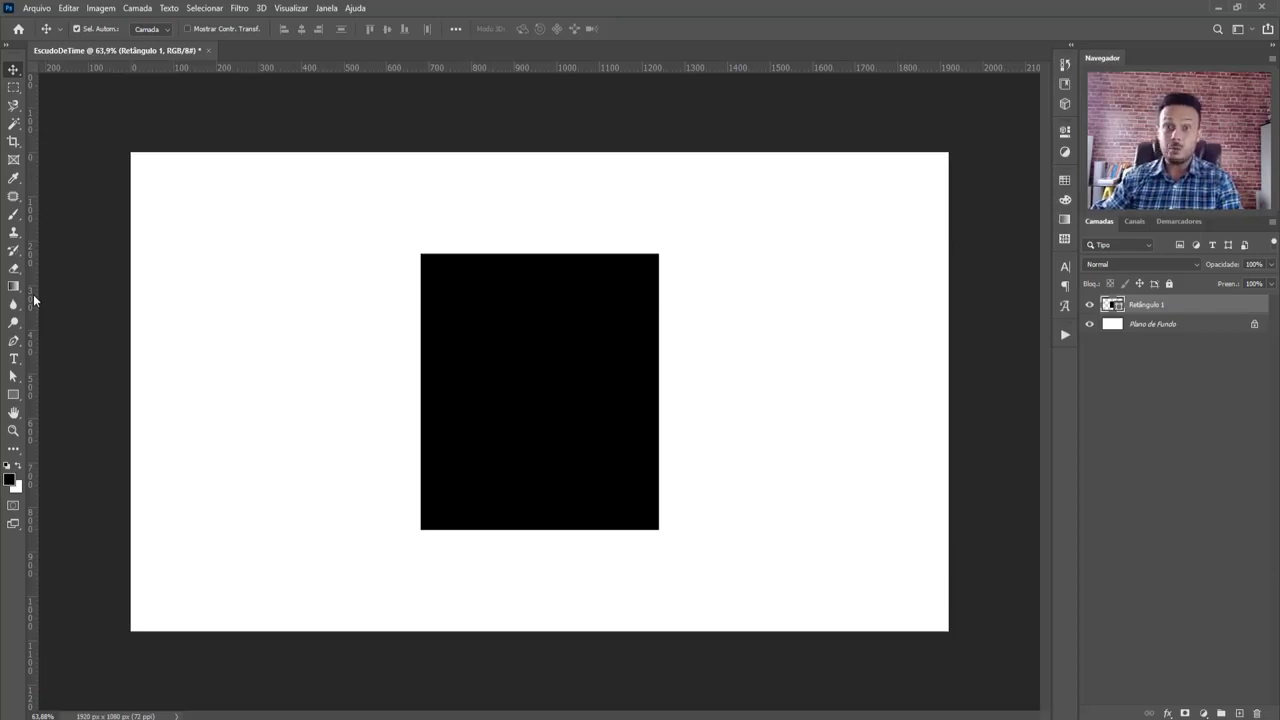
pyautogui.hotkey('ctrl', 'r')
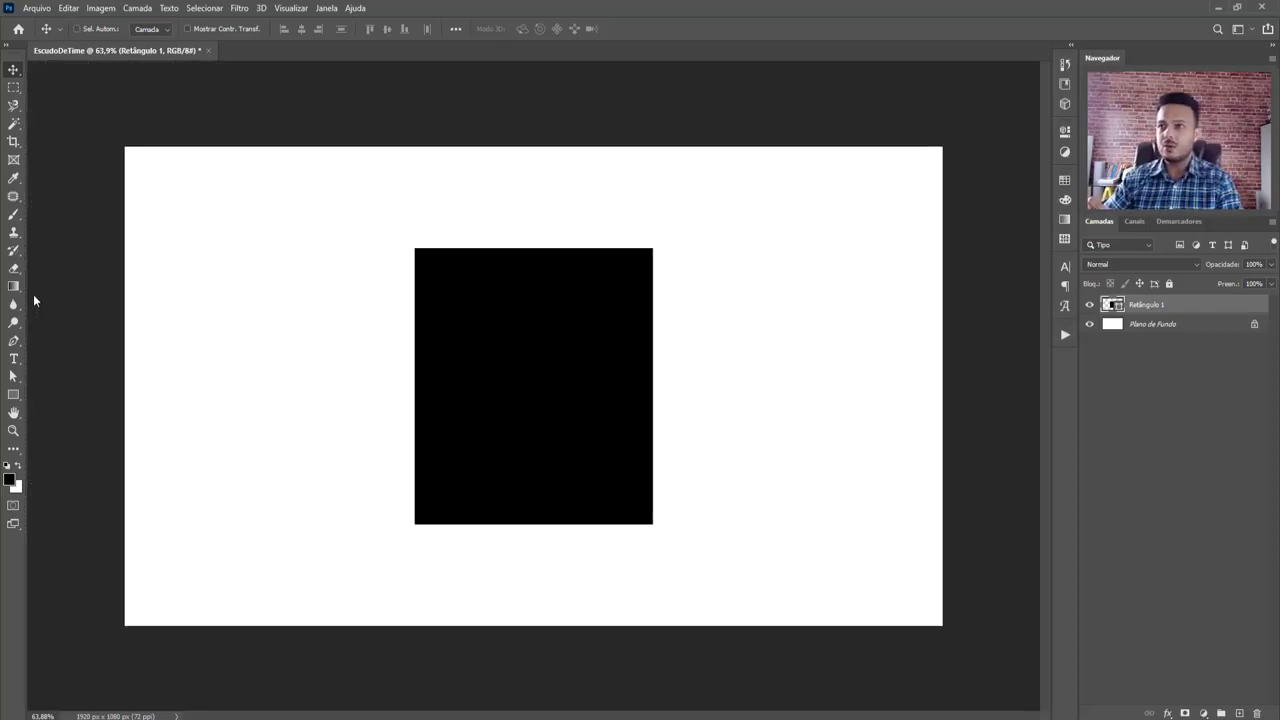
pyautogui.hotkey('ctrl', 'r')
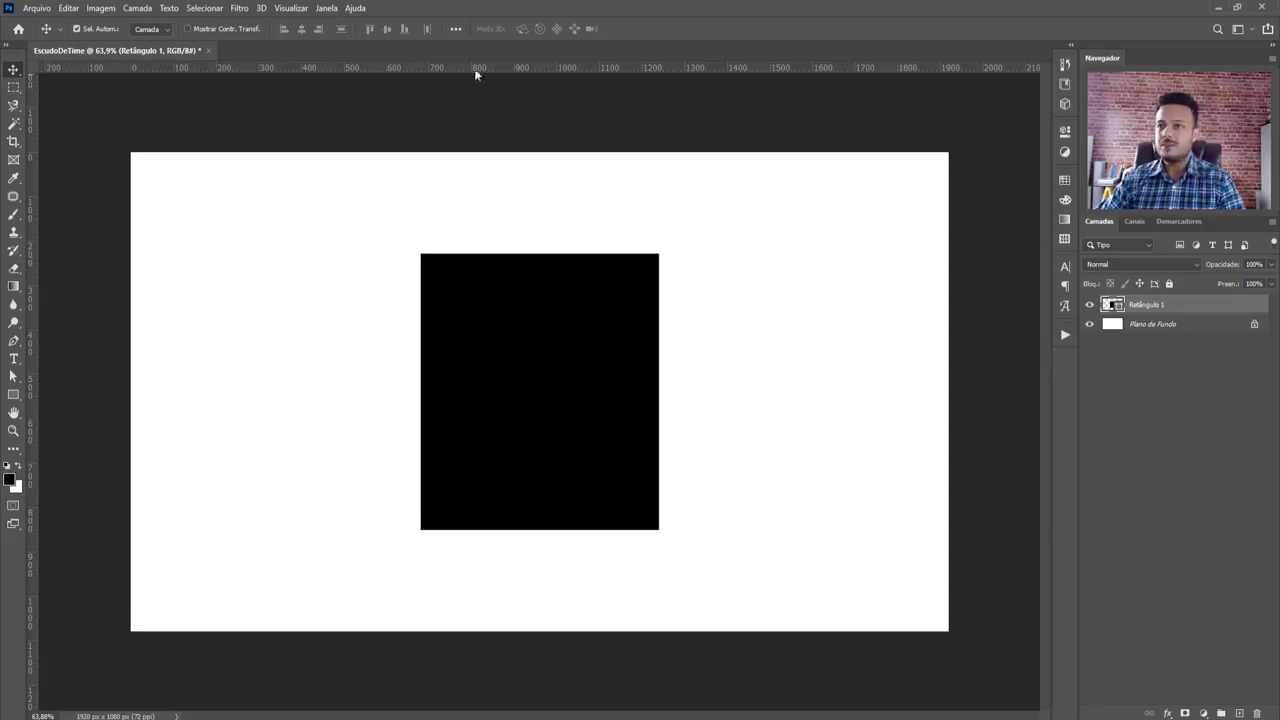
pyautogui.moveTo(32, 243); pyautogui.dragTo(538, 234)
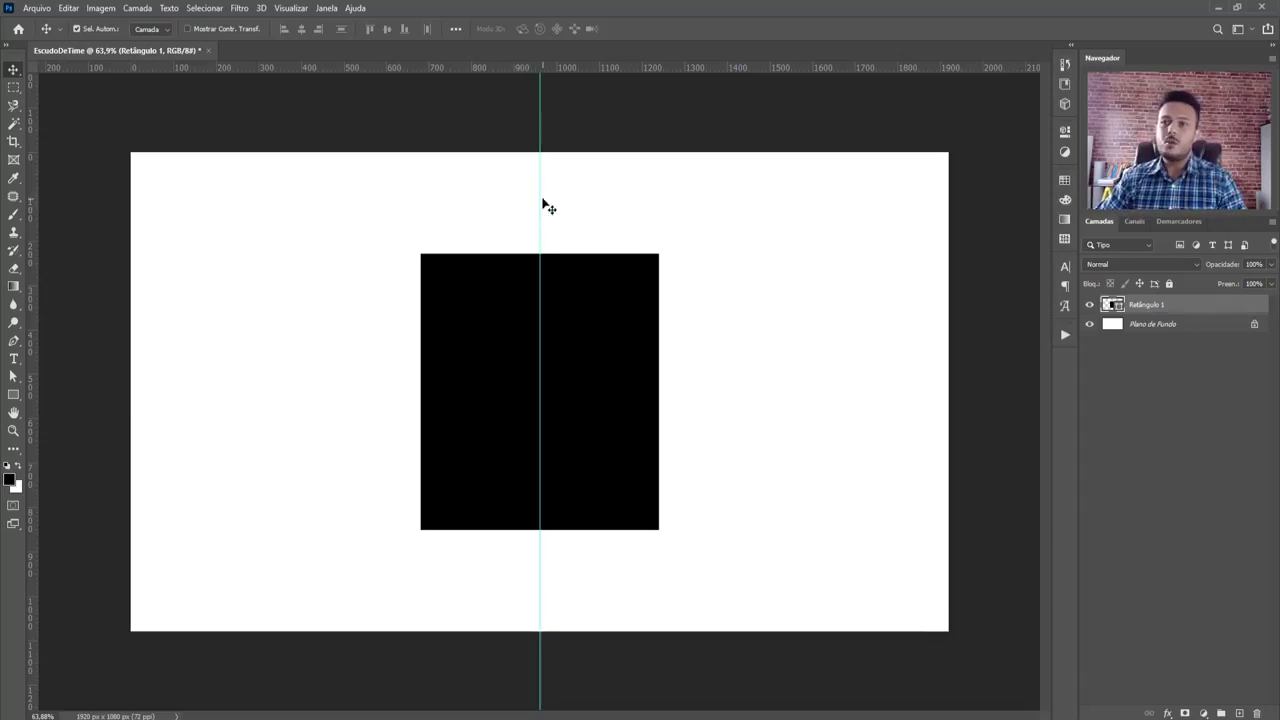
pyautogui.moveTo(540, 200); pyautogui.dragTo(32, 217)
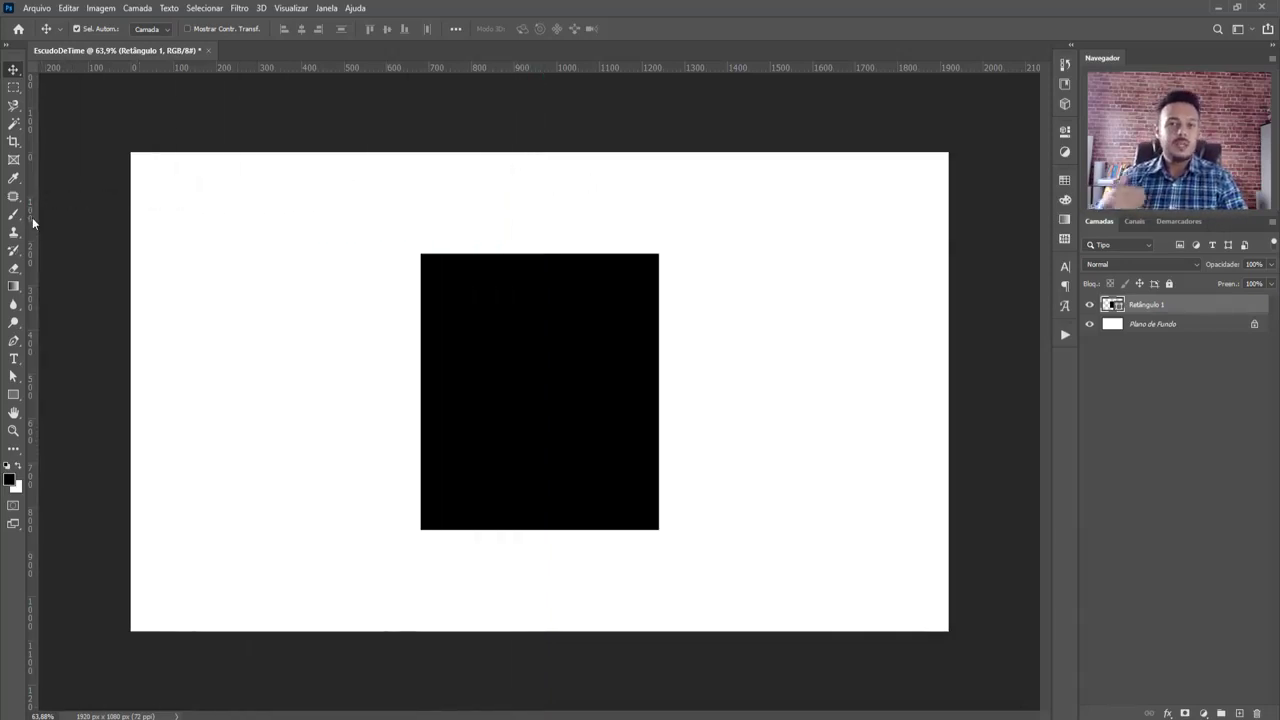
# Add a new vertical guide at the 50% position of the canvas
pyautogui.click(282, 8)
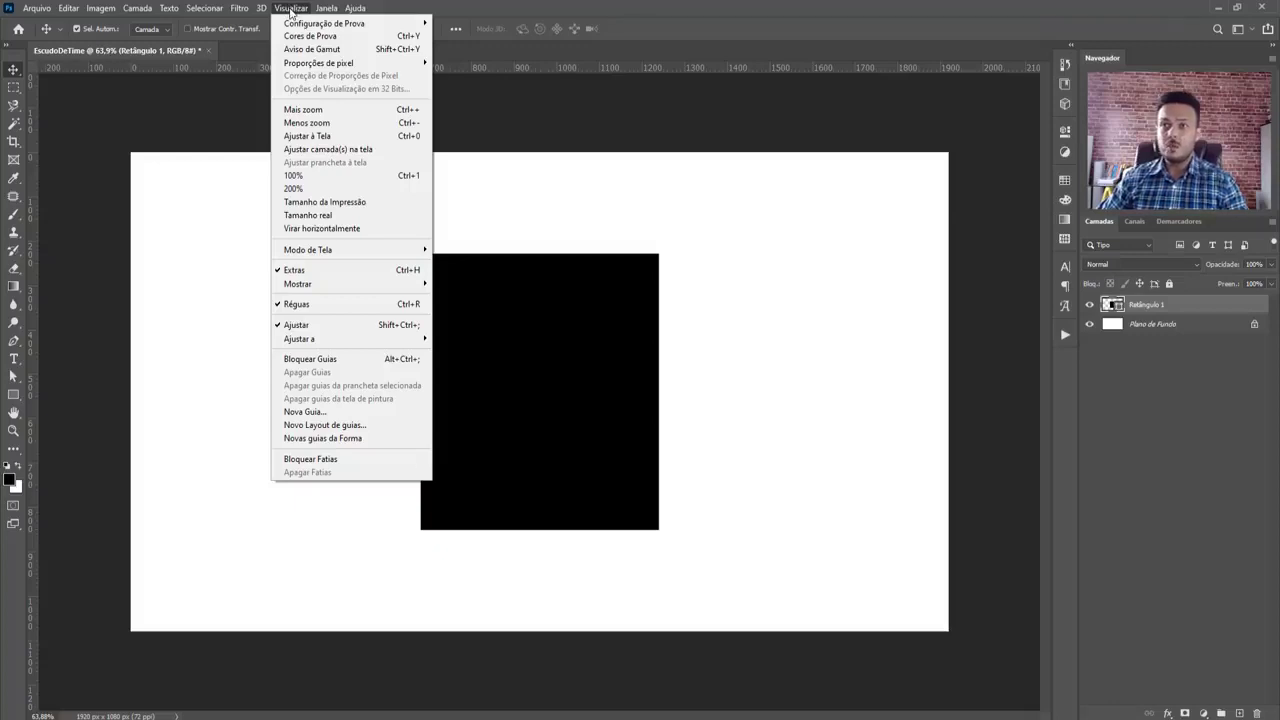
pyautogui.click(327, 413)
pyautogui.moveTo(626, 198); pyautogui.dragTo(244, 216)
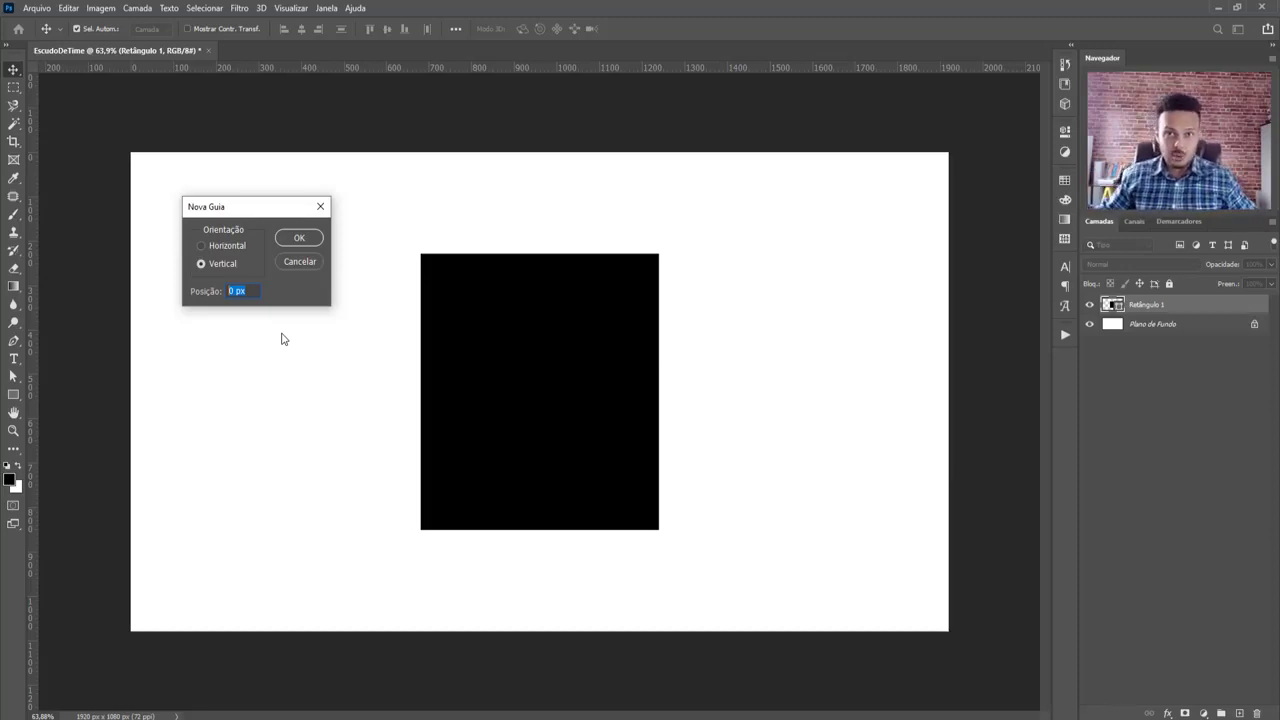
pyautogui.write('50%')
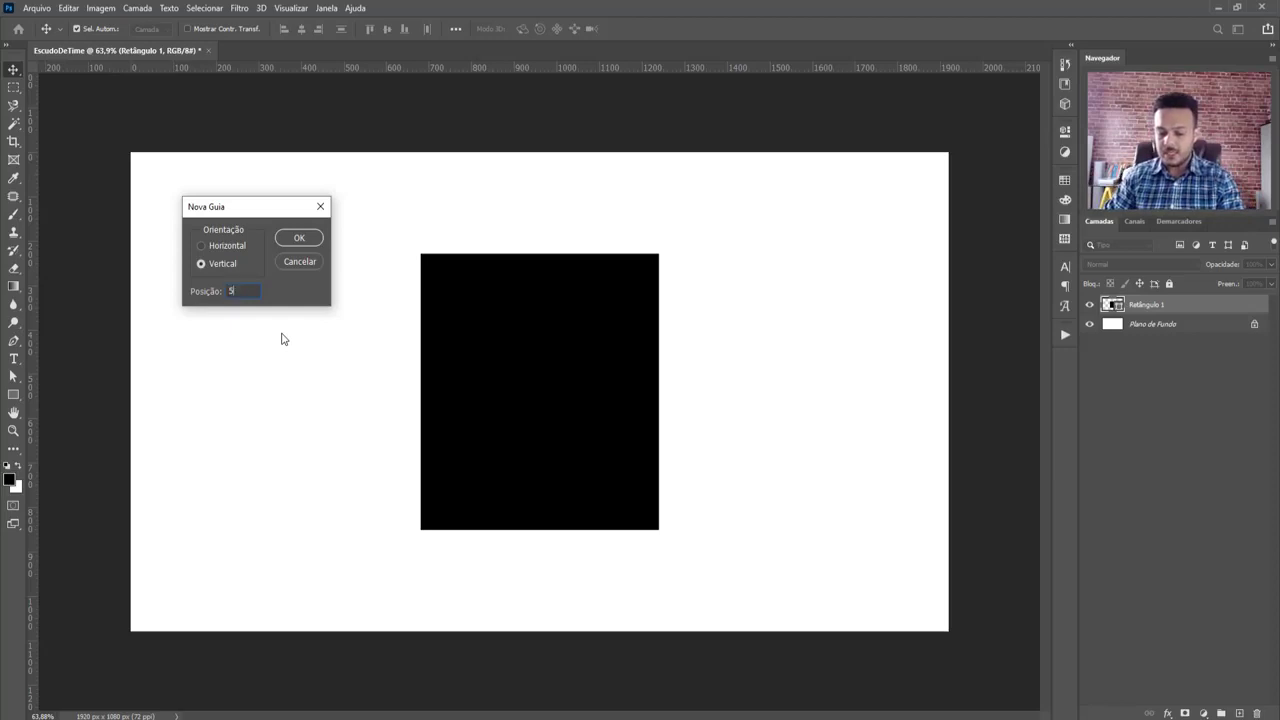
pyautogui.click(285, 243)
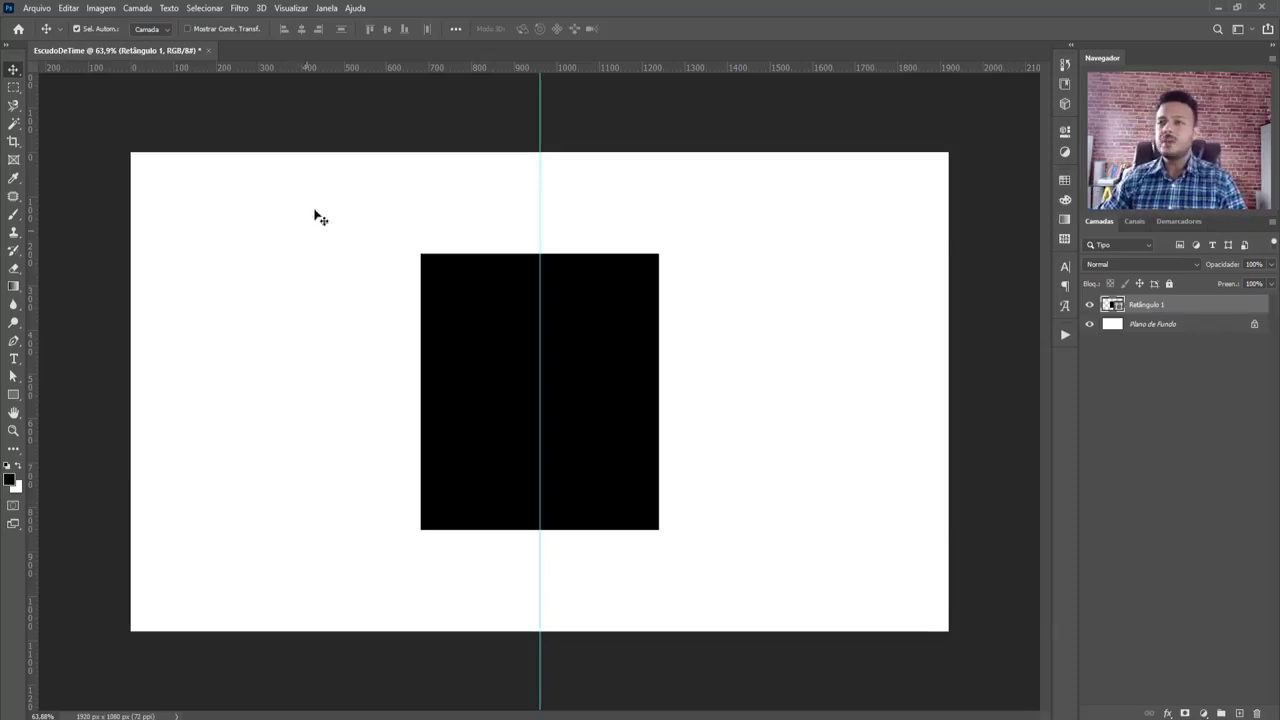
# Lock the guides against accidental movement and reselect the black rectangle
pyautogui.click(299, 10)
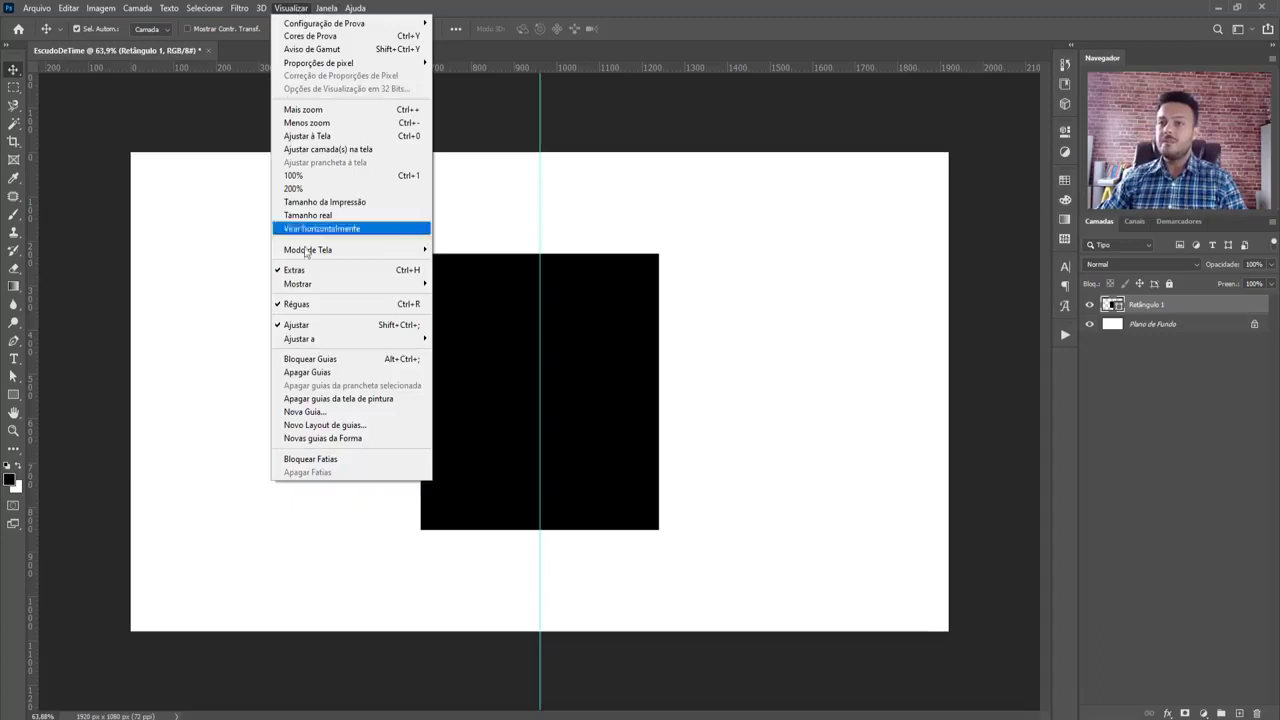
pyautogui.click(351, 360)
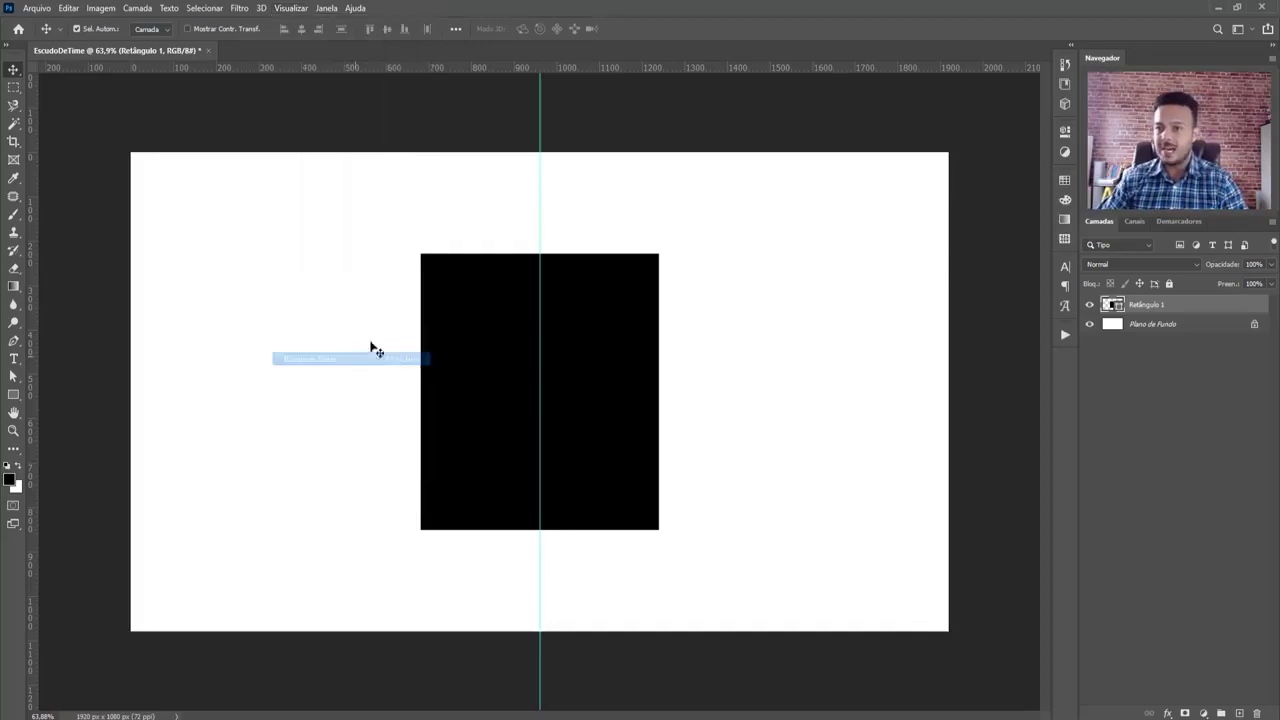
pyautogui.click(520, 218)
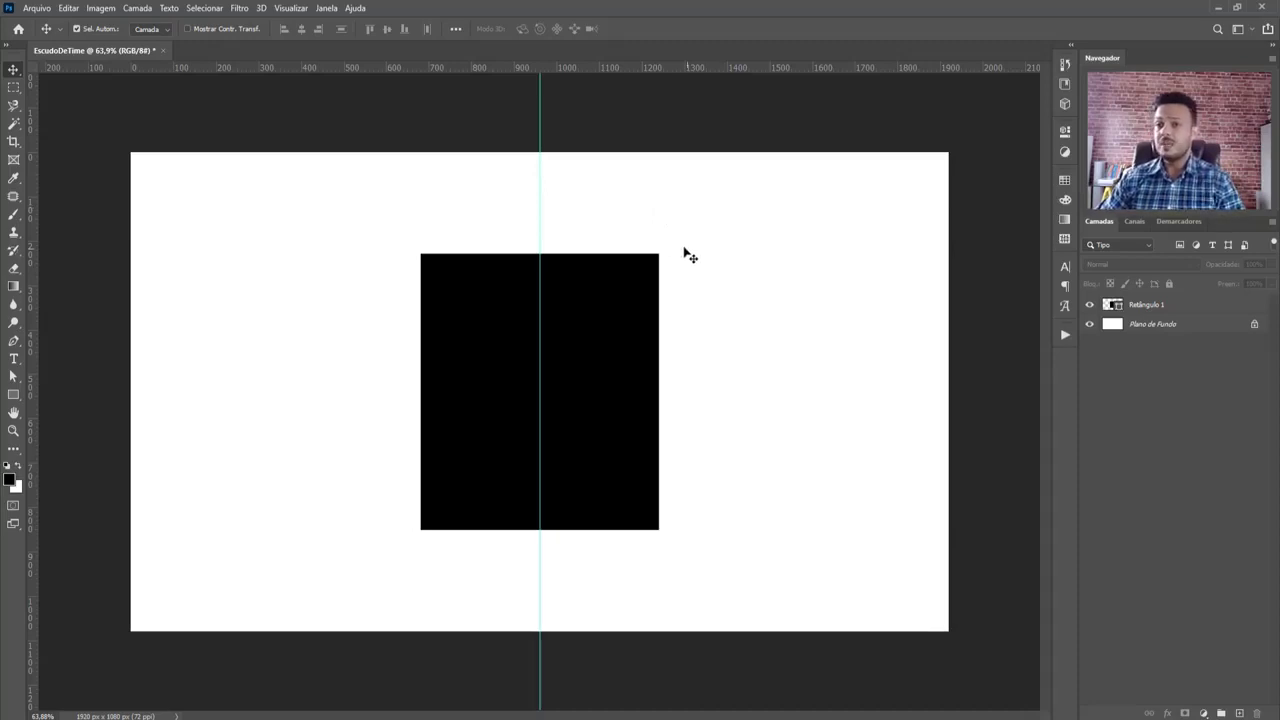
pyautogui.click(648, 292)
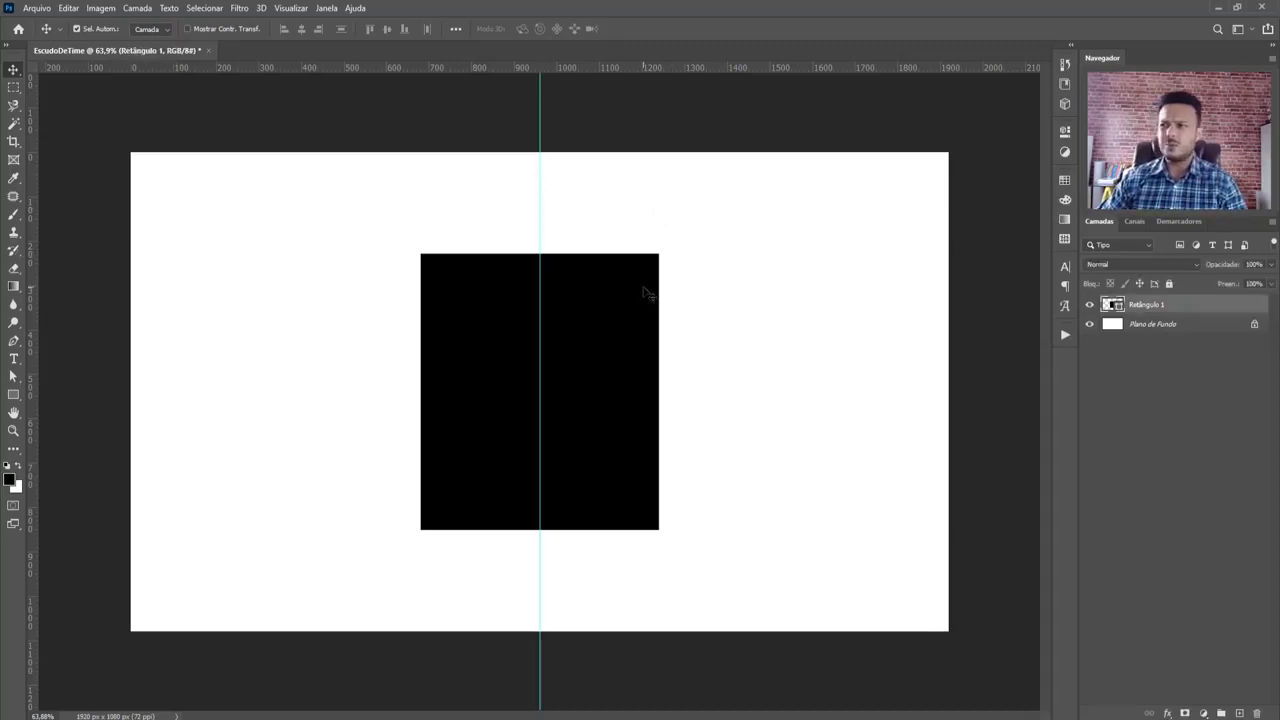
pyautogui.click(1065, 182)
pyautogui.click(1065, 200)
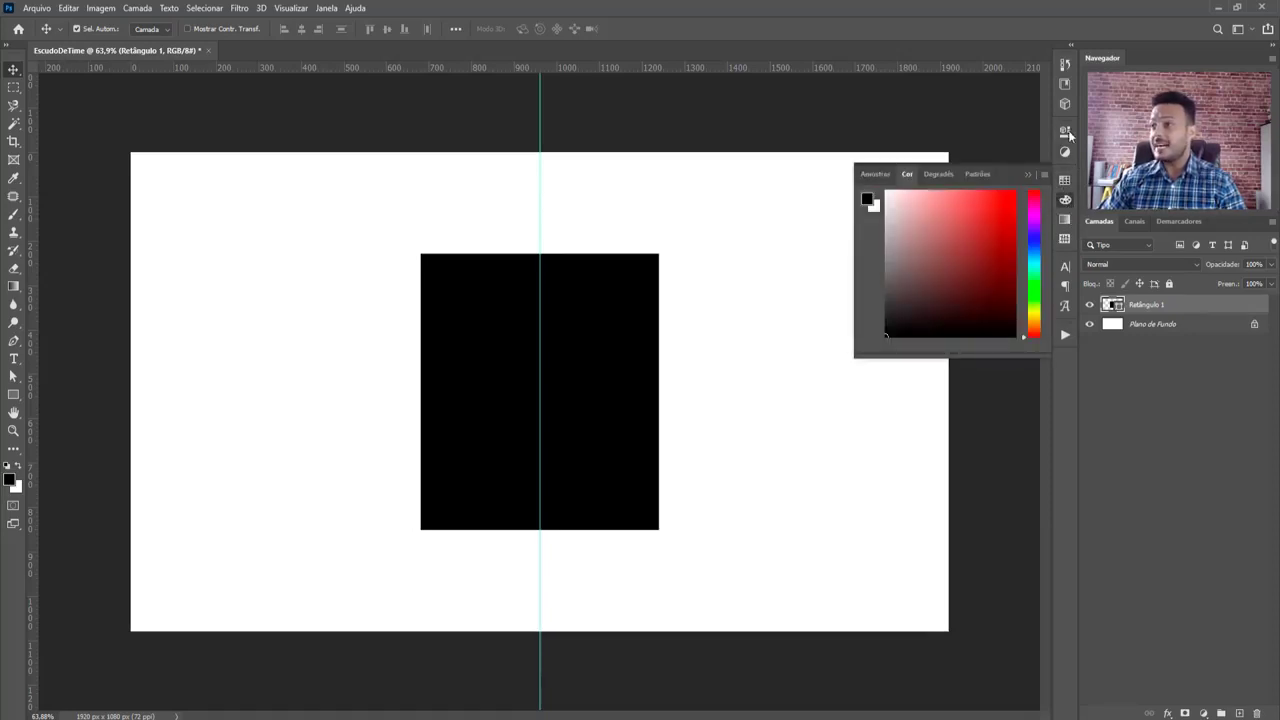
pyautogui.click(1068, 131)
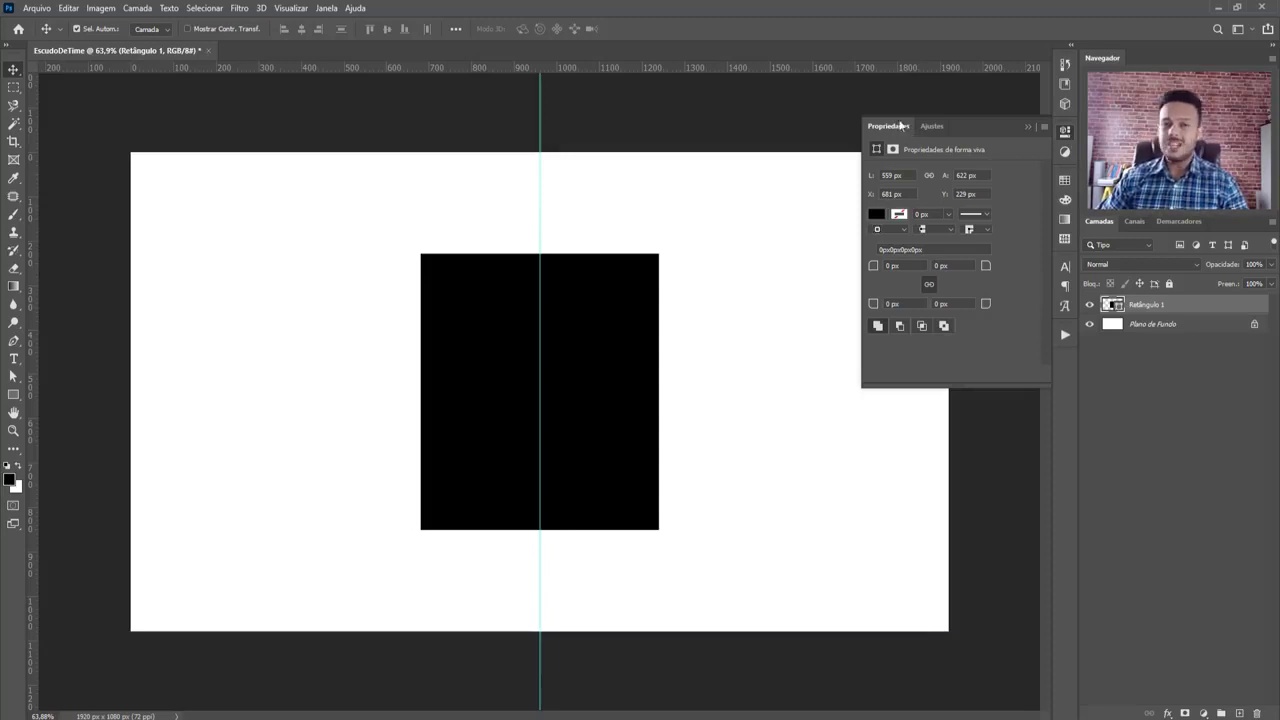
pyautogui.click(325, 9)
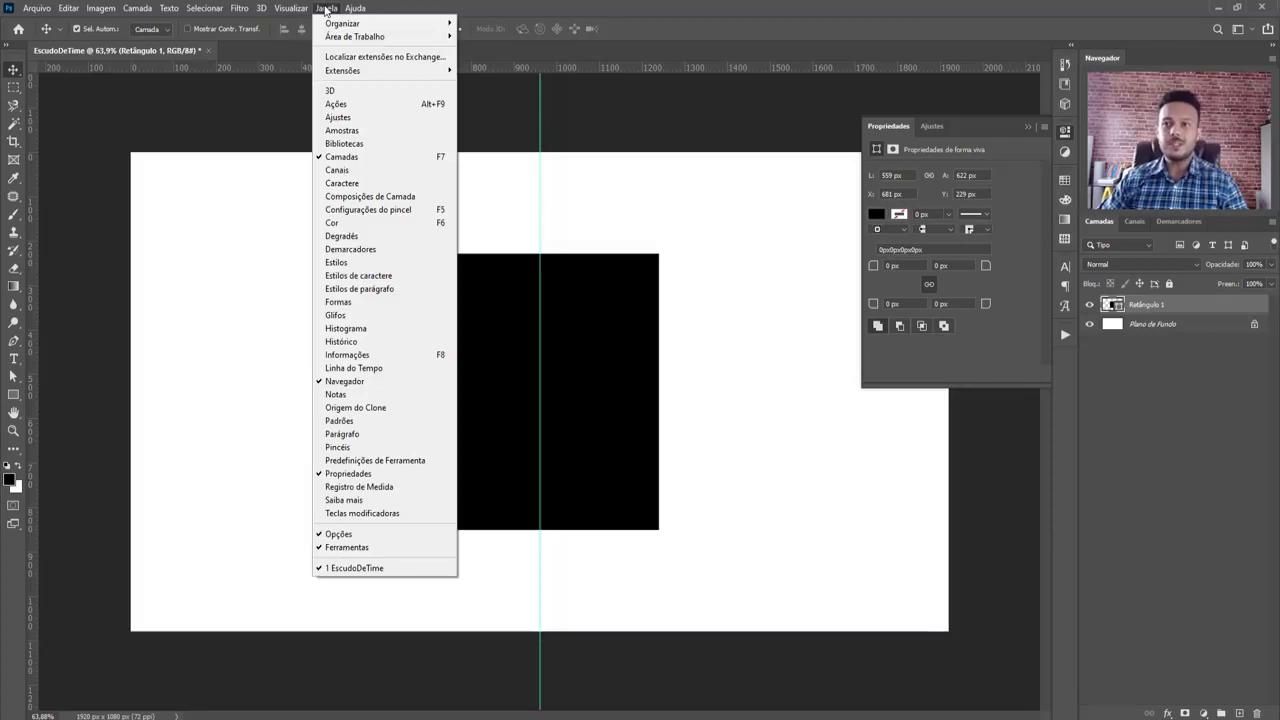
pyautogui.click(363, 476)
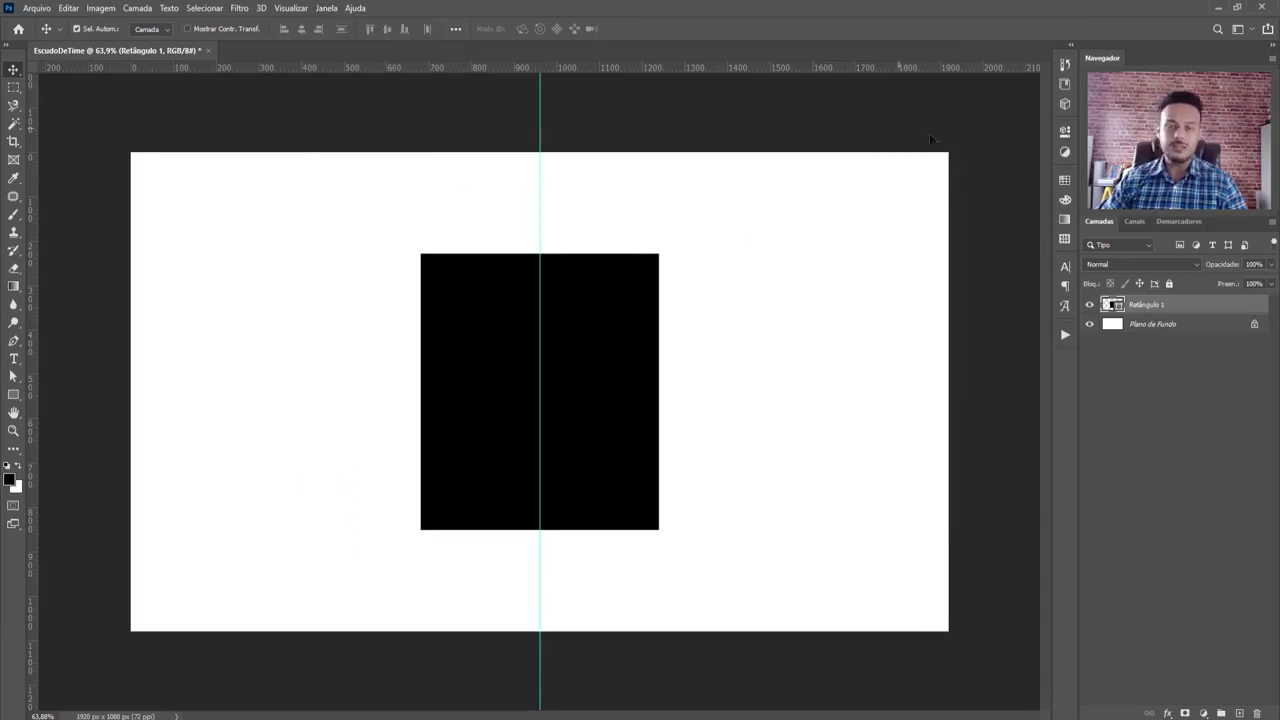
# Change the rectangle's fill to a recently used pink, accepting #f81a79 in the solid color picker's hue mode
pyautogui.click(1065, 181)
pyautogui.click(1064, 152)
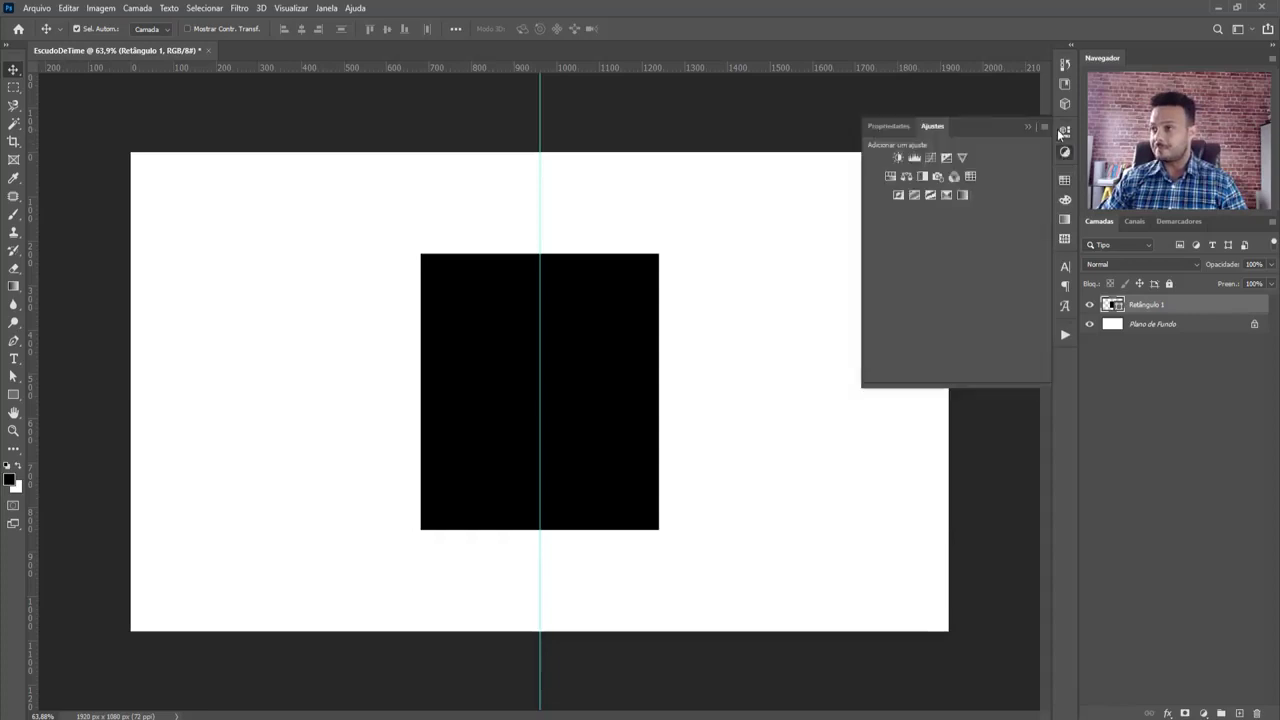
pyautogui.click(1062, 131)
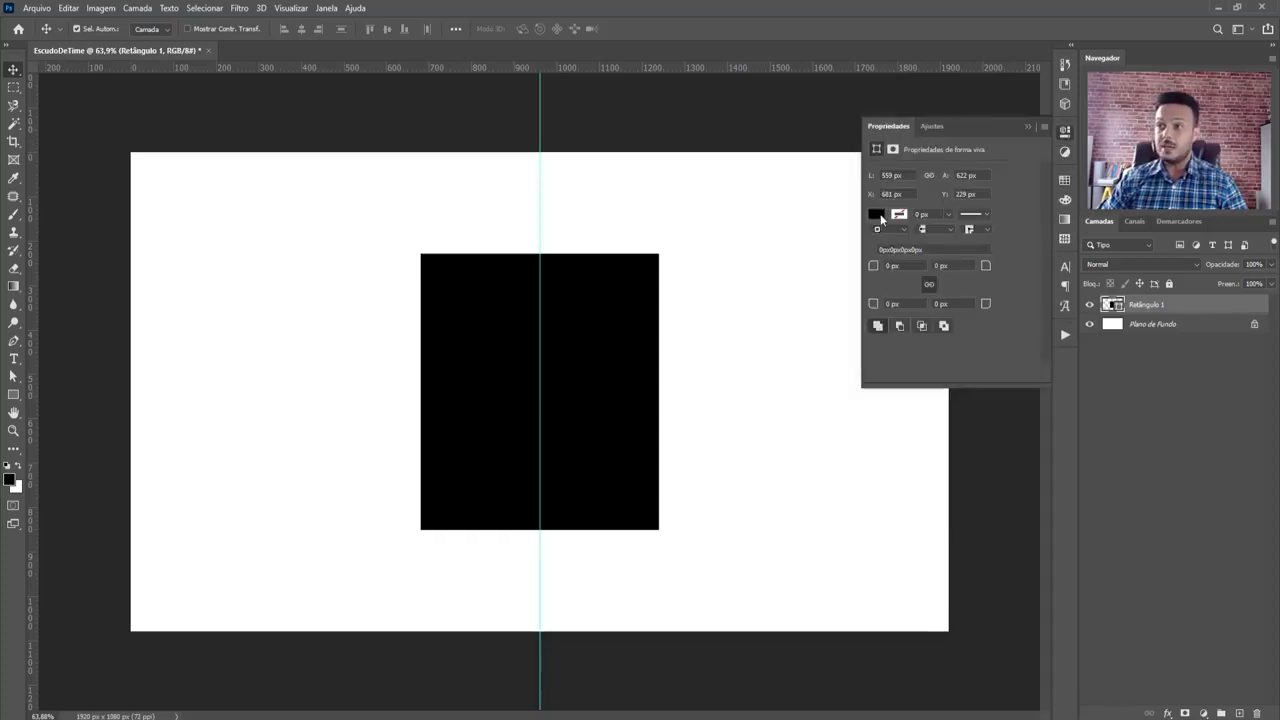
pyautogui.click(877, 214)
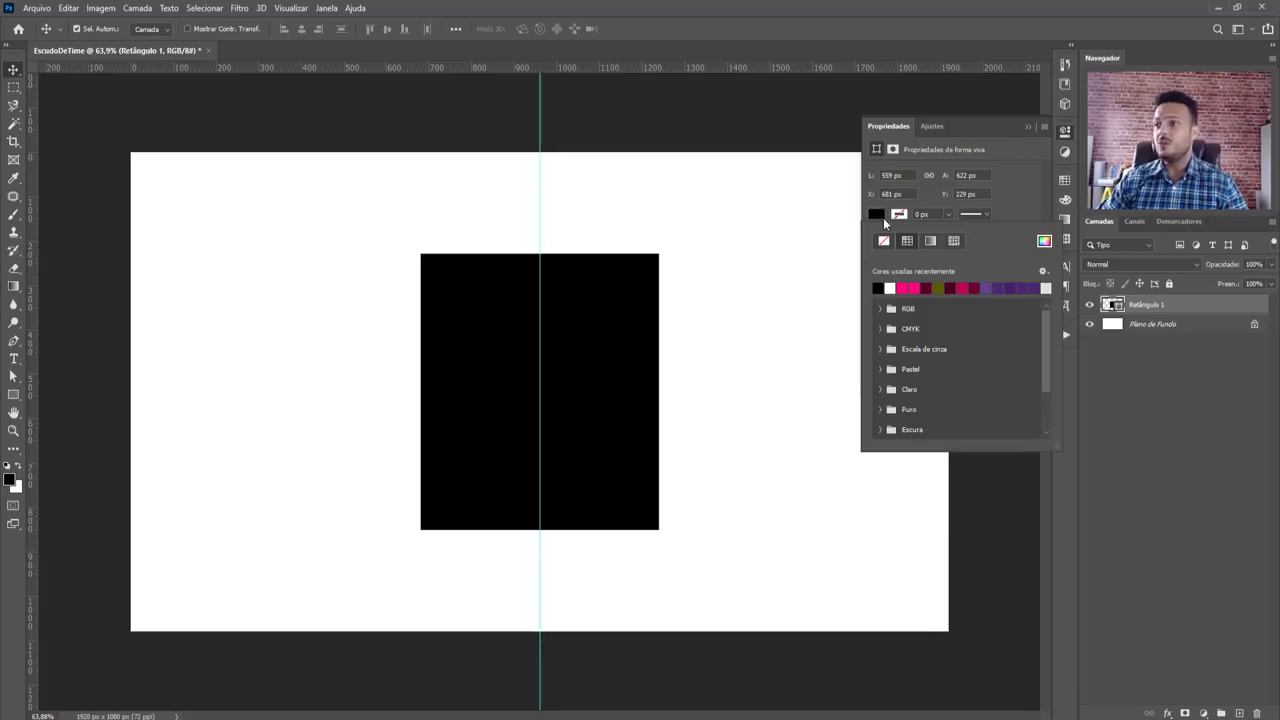
pyautogui.click(906, 287)
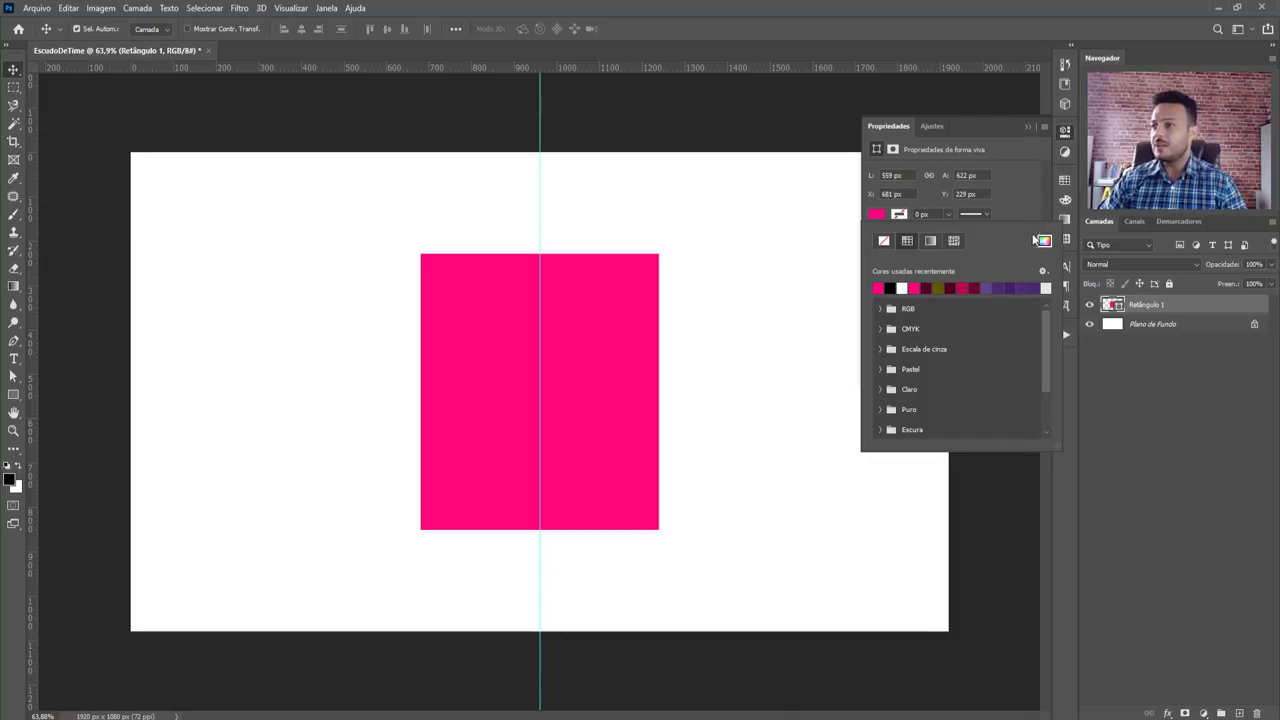
pyautogui.click(1044, 241)
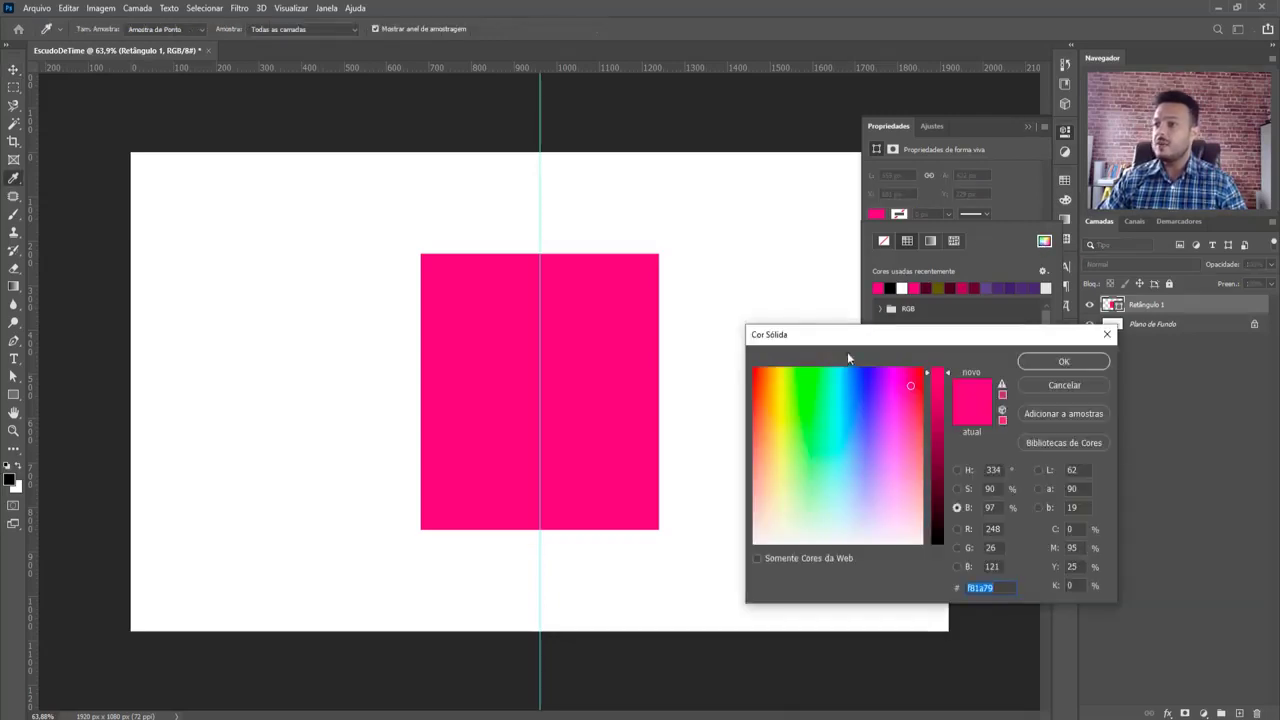
pyautogui.click(958, 471)
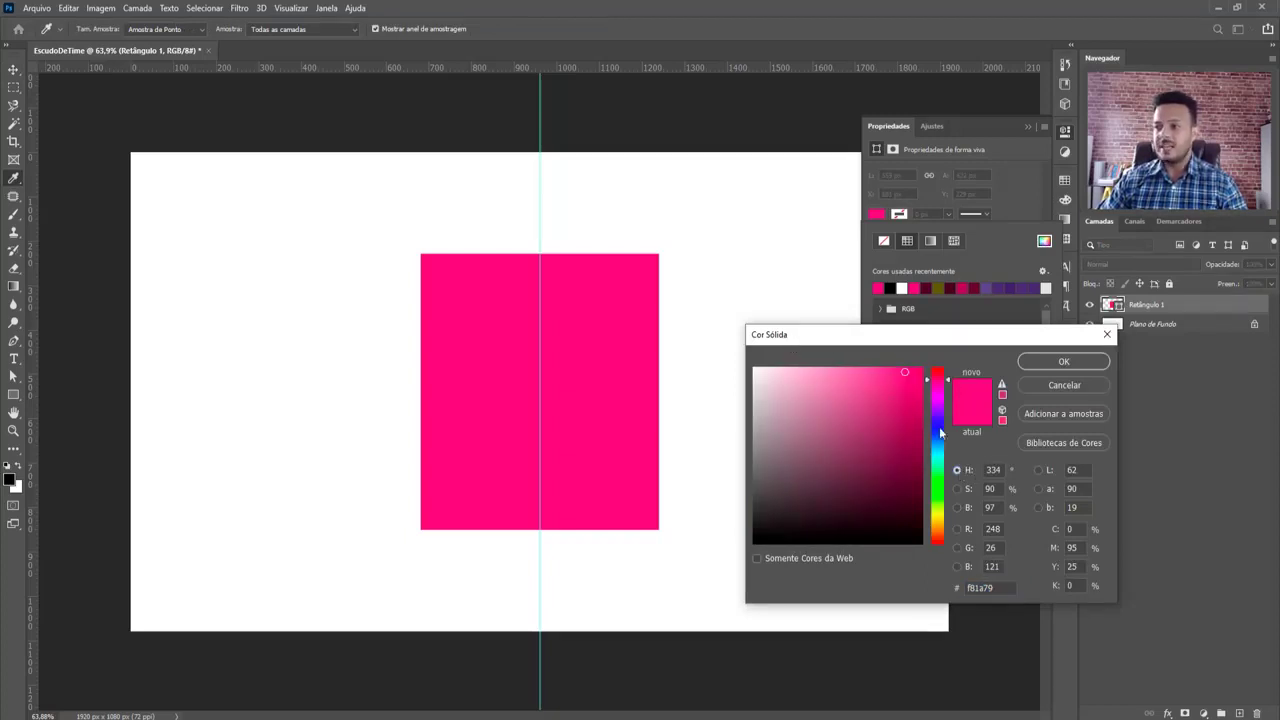
pyautogui.click(1062, 362)
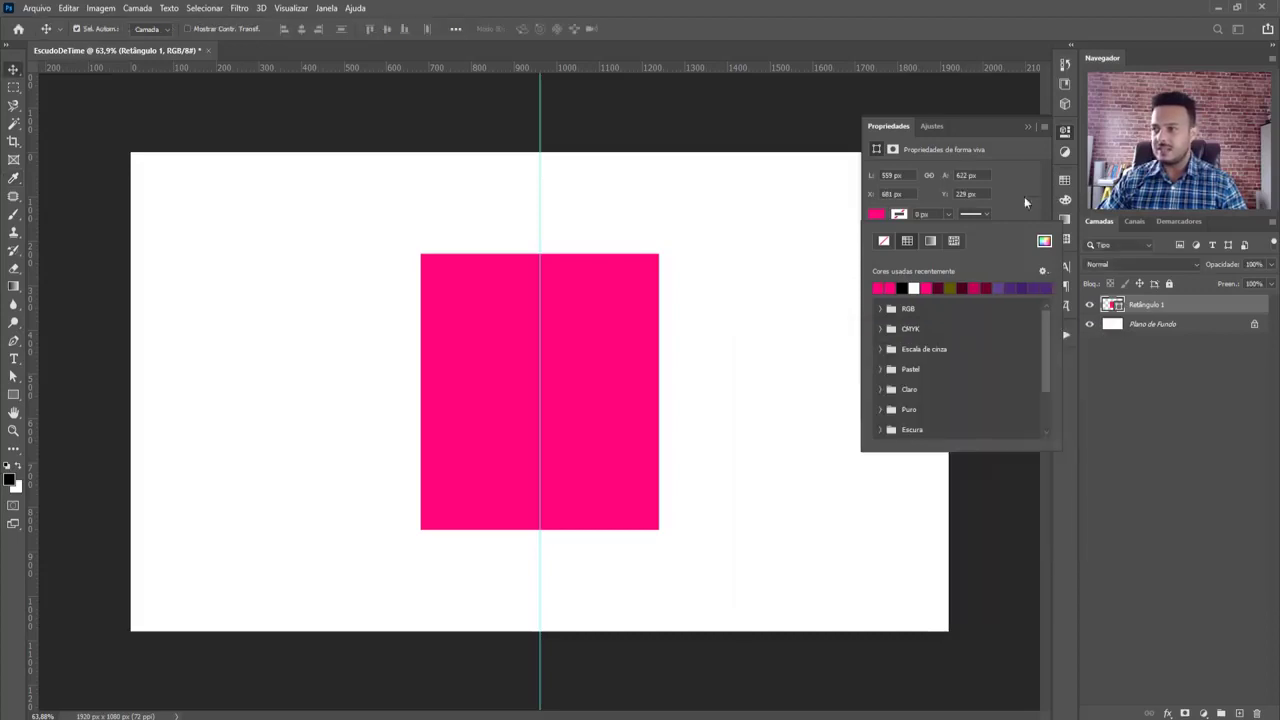
pyautogui.click(1028, 126)
pyautogui.press('v')
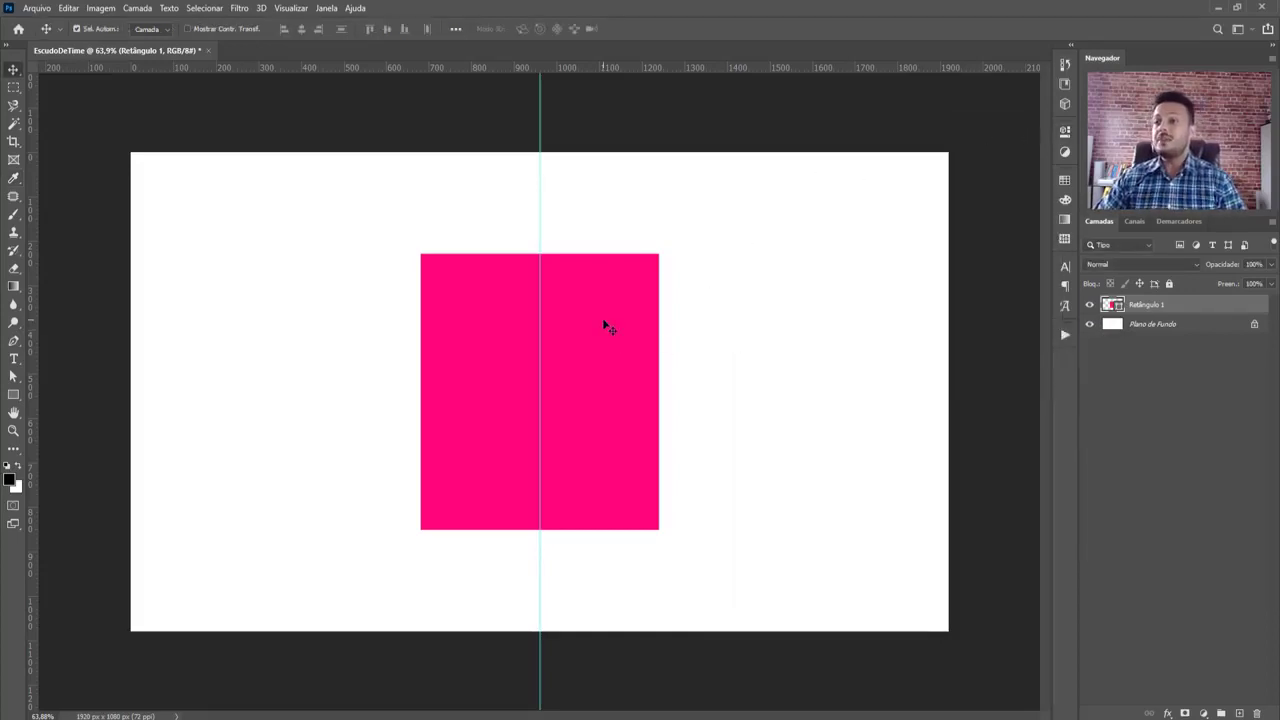
# Add anchor points where the center guide crosses the rectangle's top and bottom edges using the Add Anchor Point tool
pyautogui.click(13, 342)
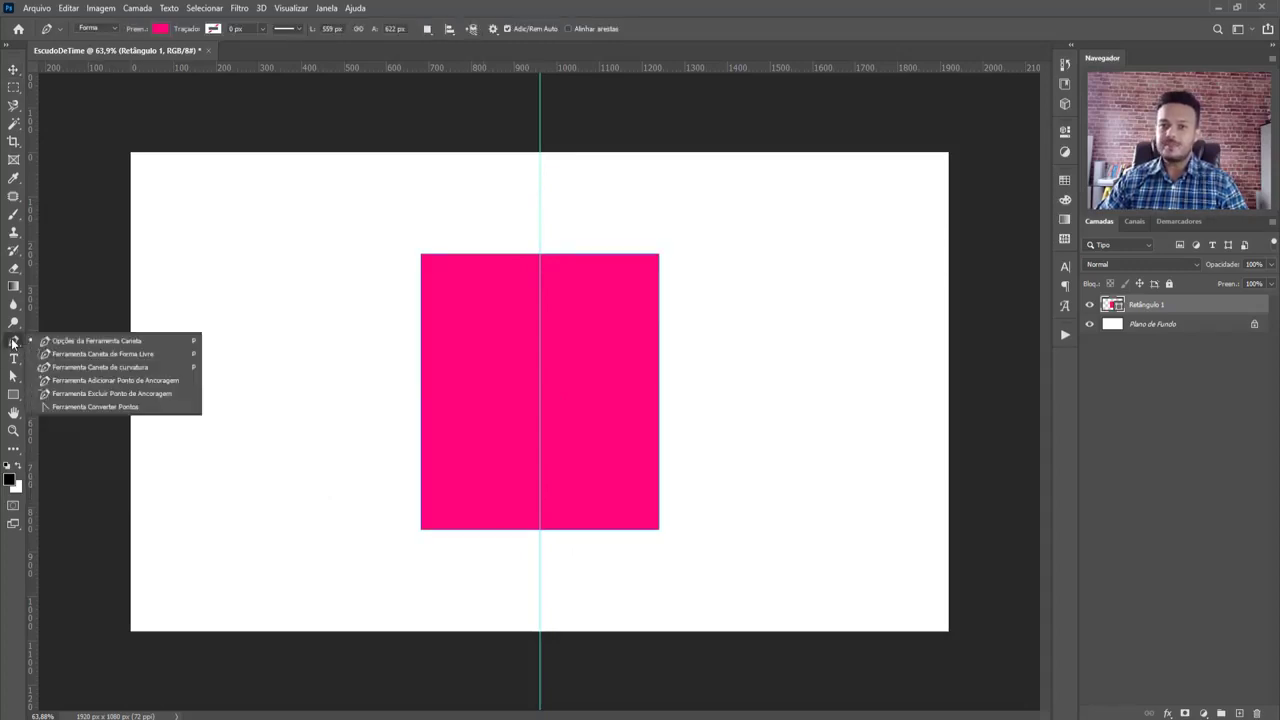
pyautogui.click(68, 381)
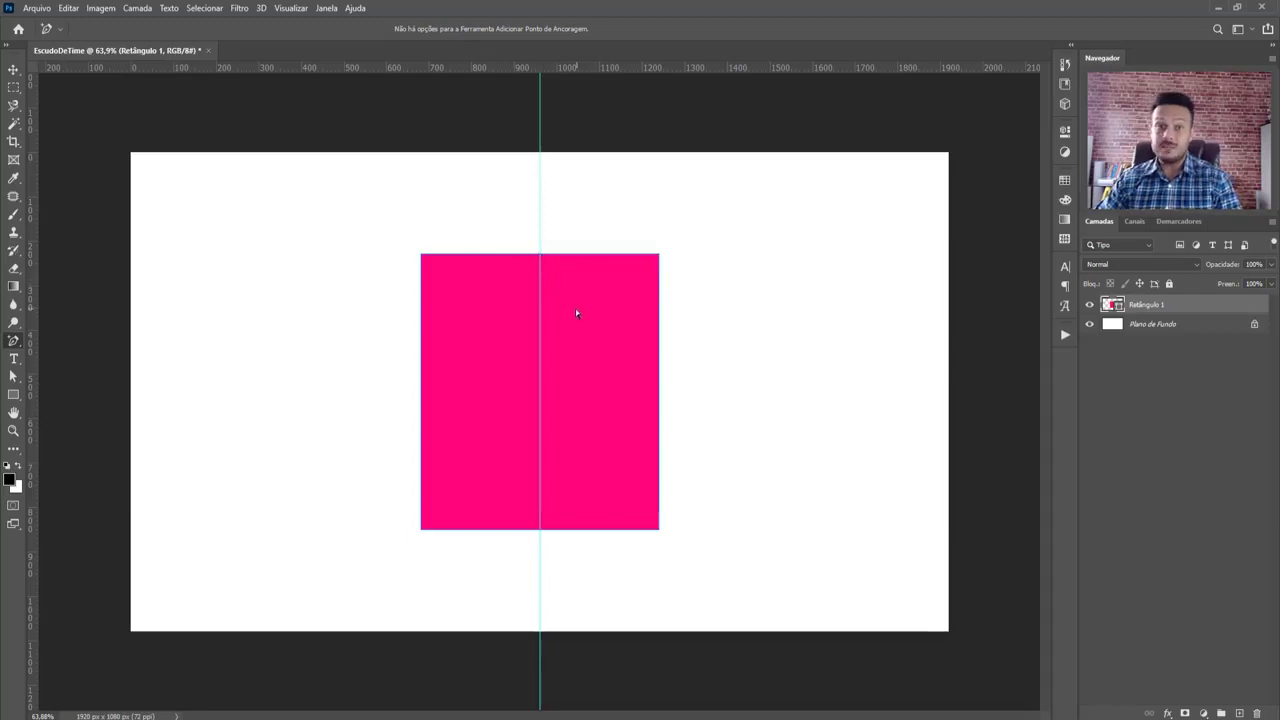
pyautogui.scroll(5, 575, 309)
pyautogui.moveTo(539, 310); pyautogui.dragTo(541, 260)
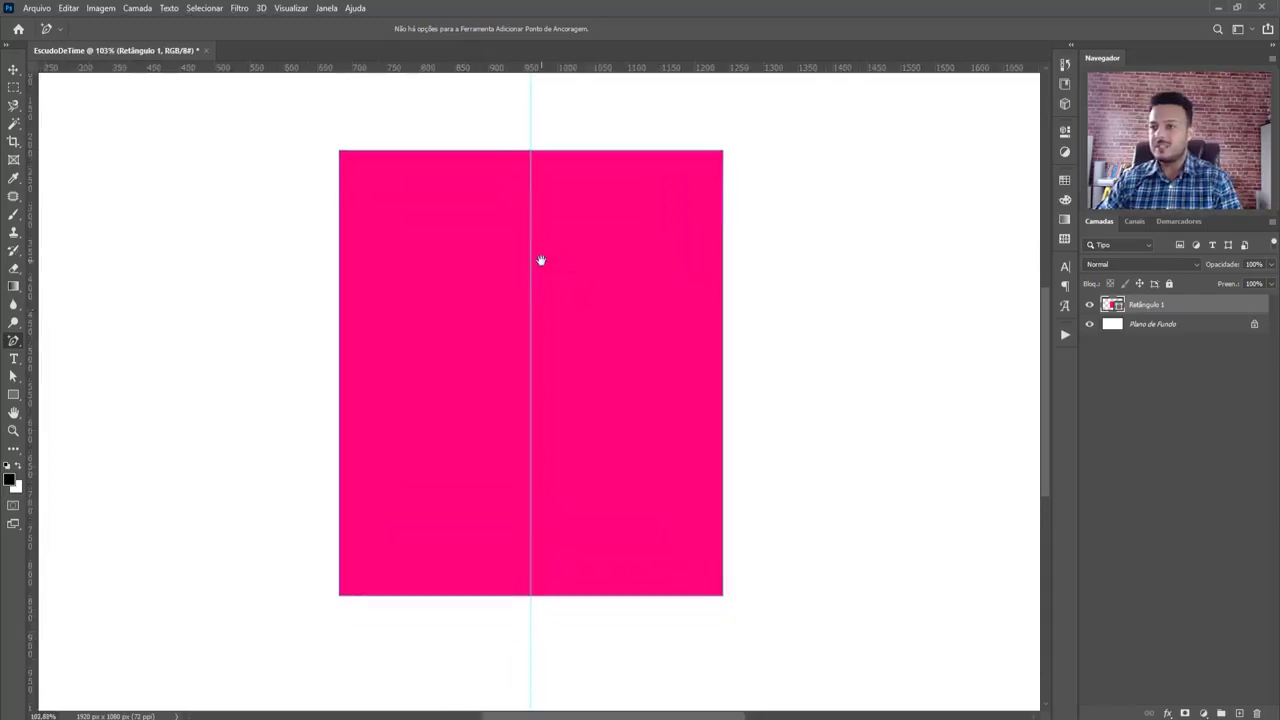
pyautogui.scroll(2, 540, 261)
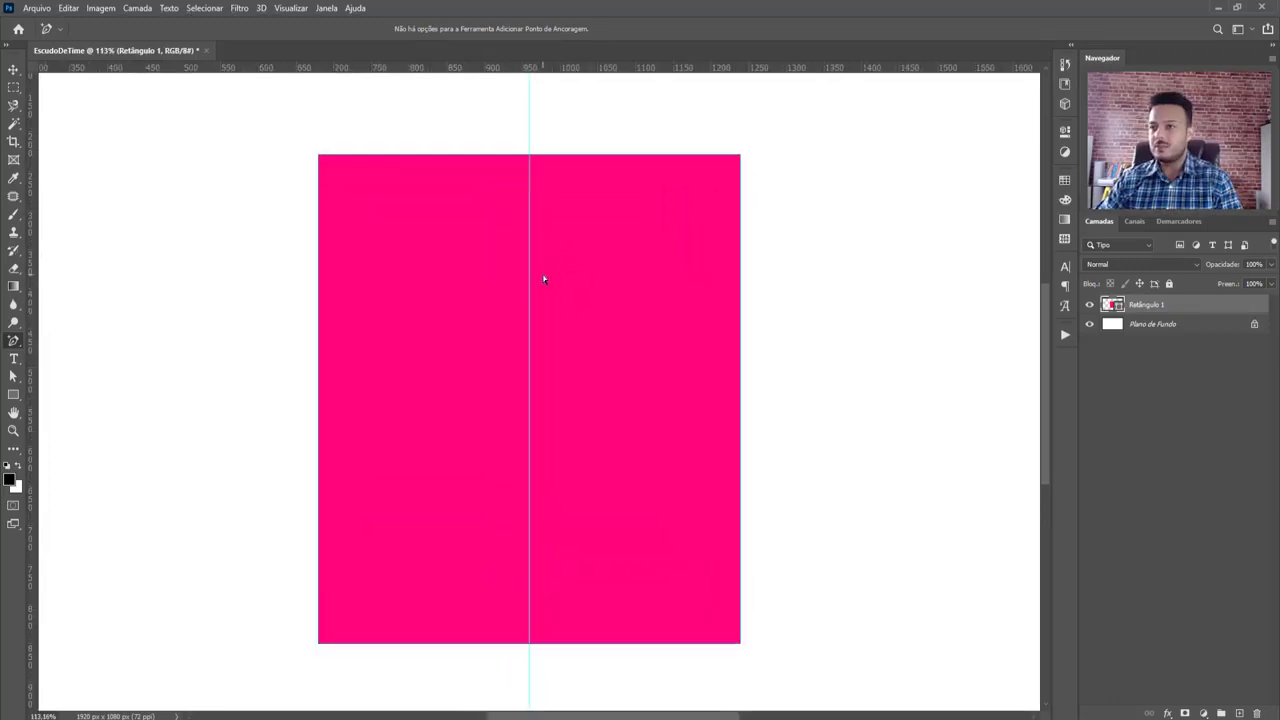
pyautogui.click(529, 155)
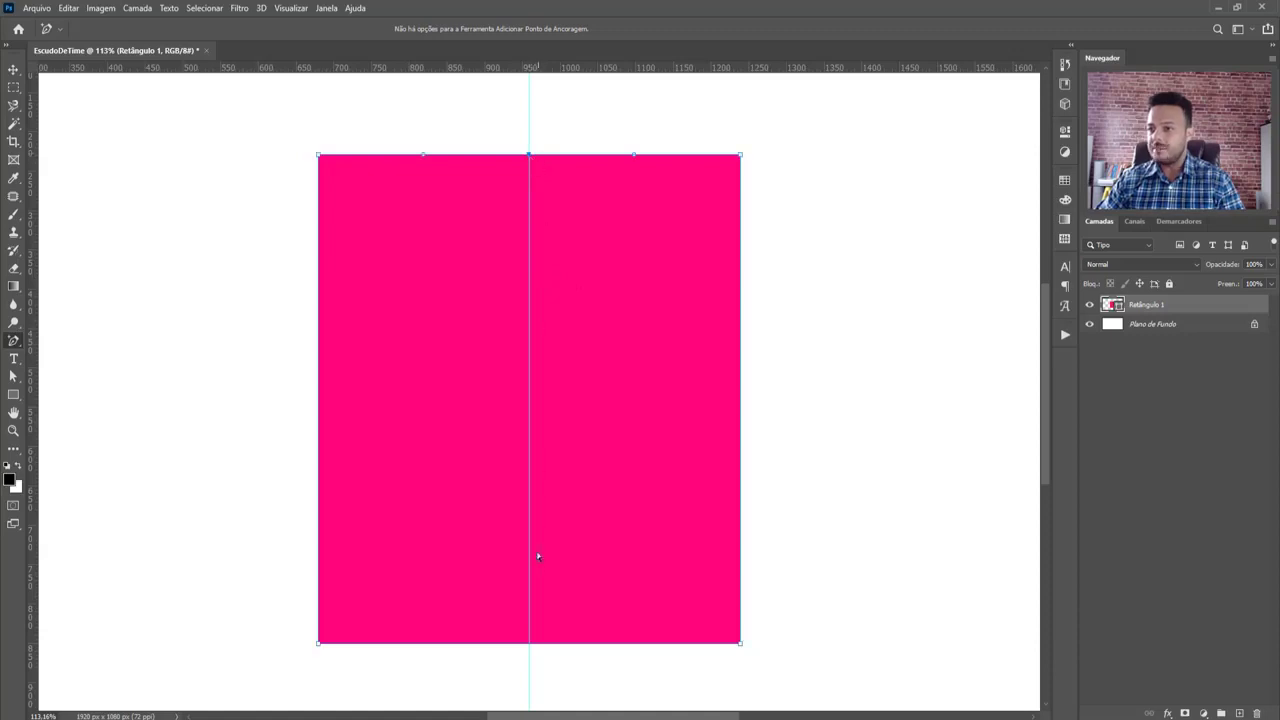
pyautogui.click(530, 643)
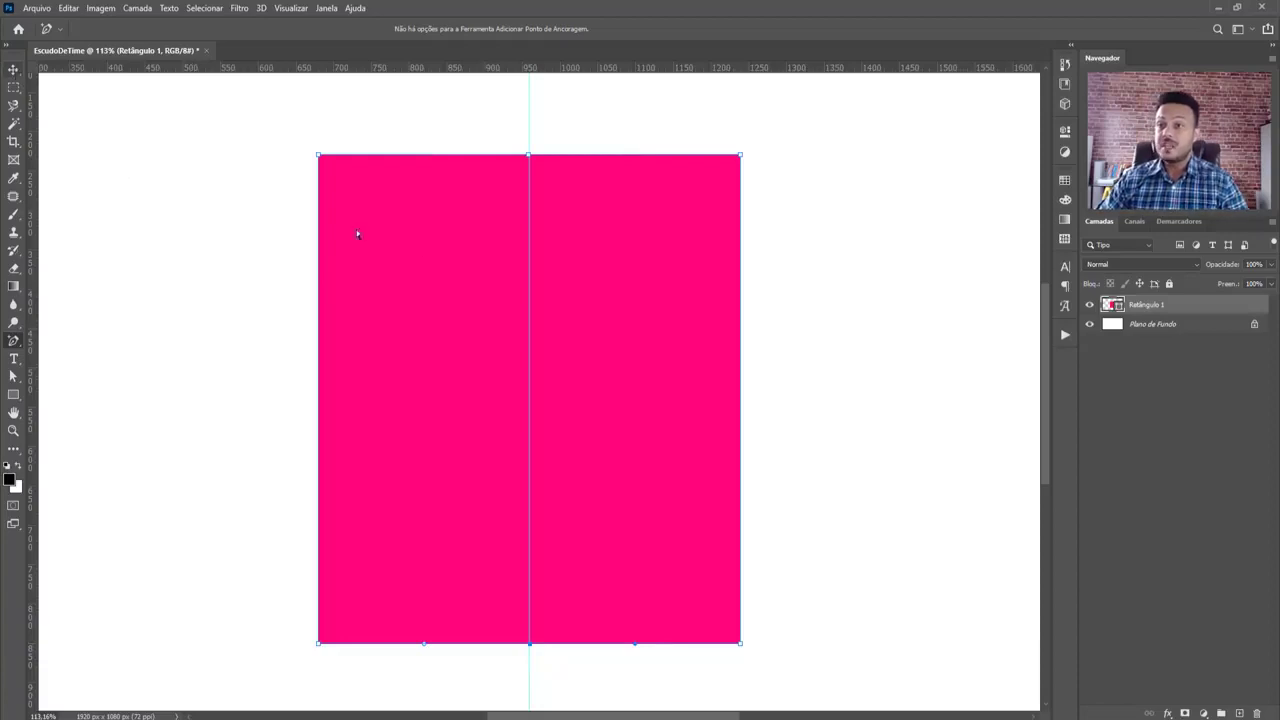
# Try to reshape the bottom edge by pulling curve handles from its middle anchor with the Pen tool, undoing both attempts
pyautogui.click(12, 70)
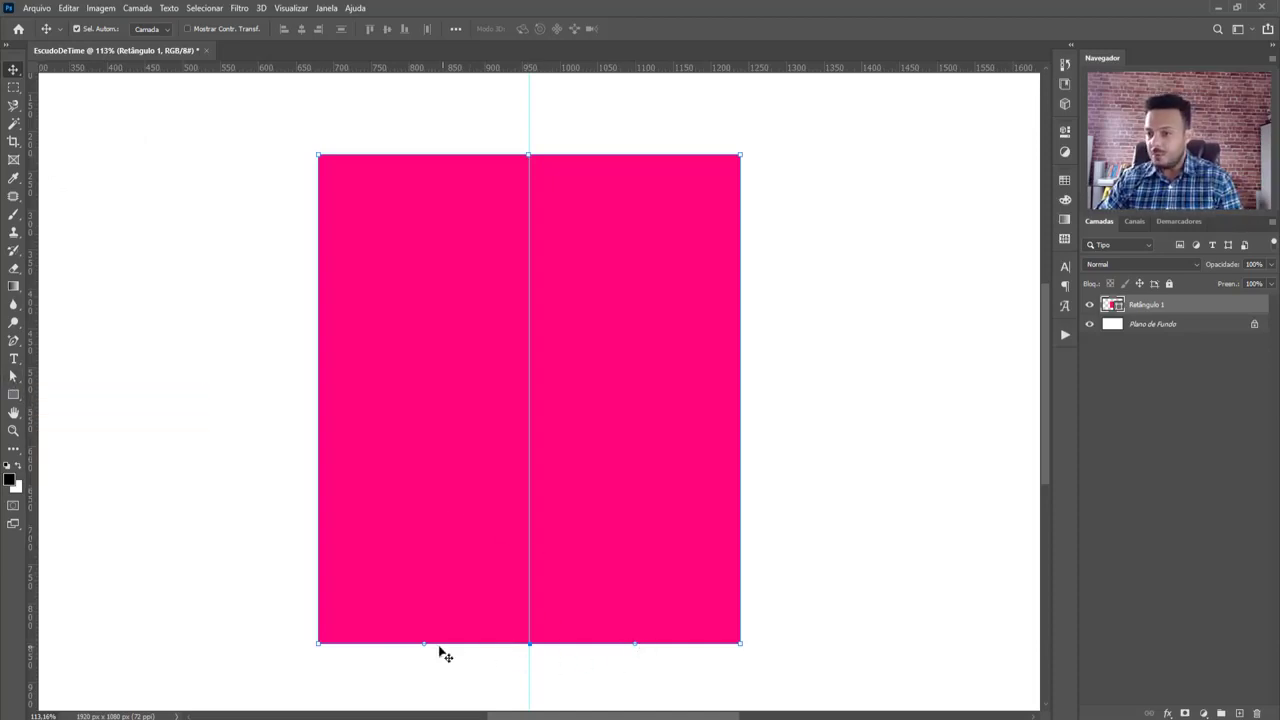
pyautogui.moveTo(583, 555); pyautogui.dragTo(568, 441)
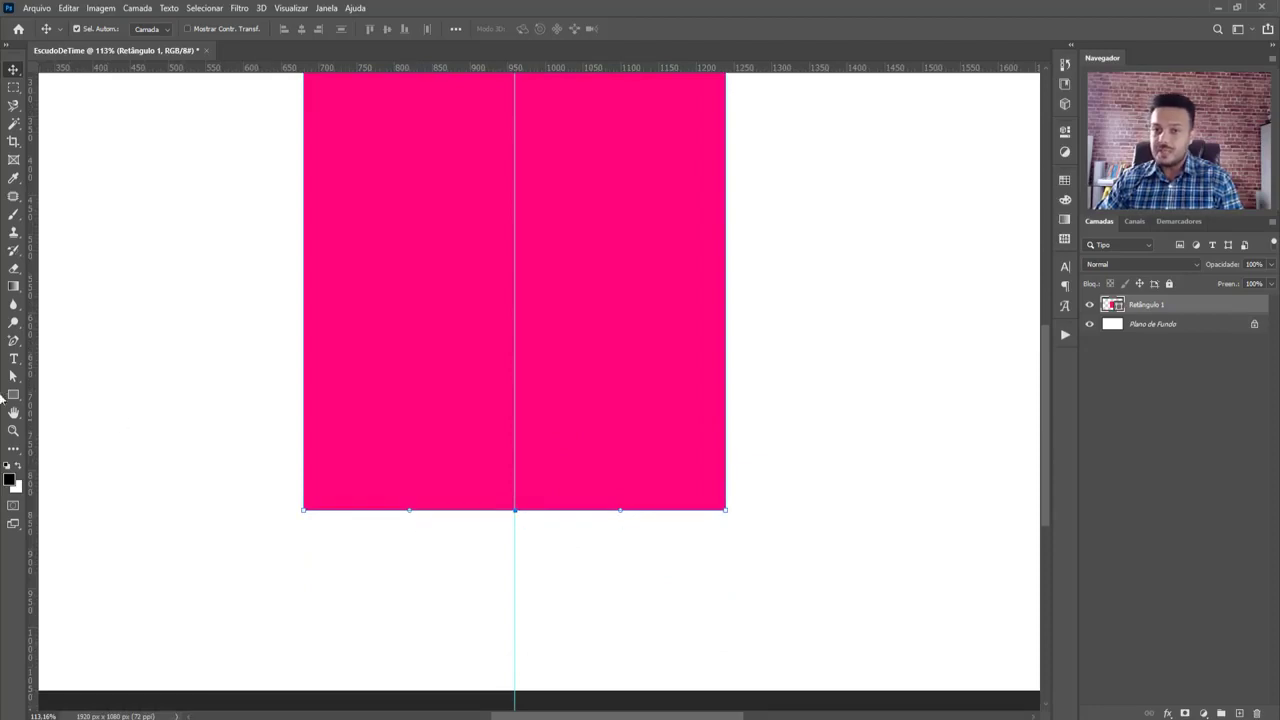
pyautogui.click(13, 341)
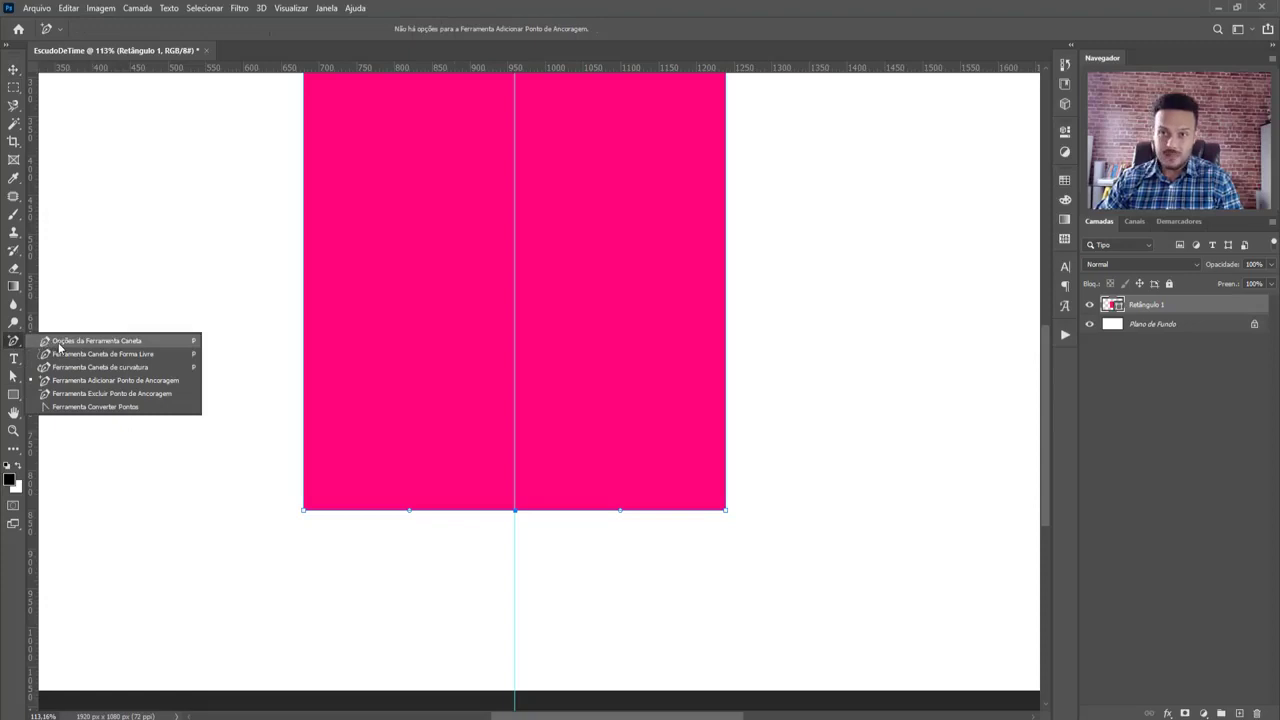
pyautogui.click(59, 343)
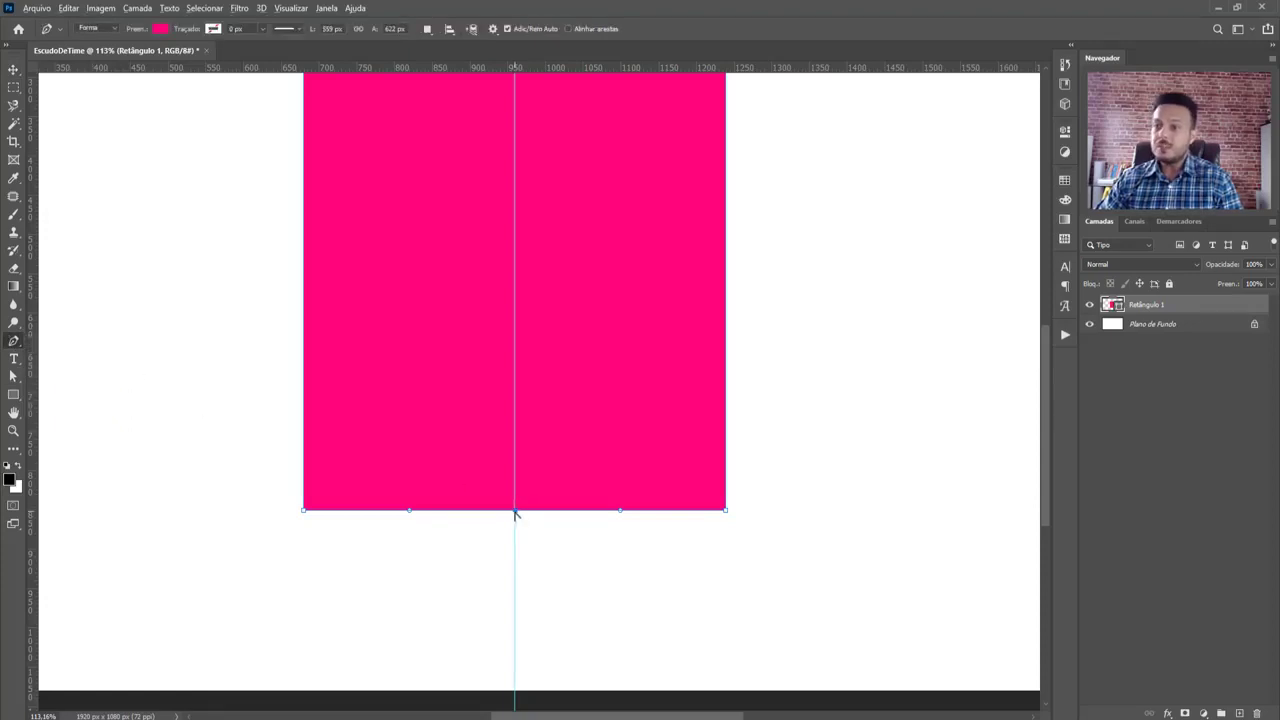
pyautogui.moveTo(515, 511); pyautogui.dragTo(466, 547)
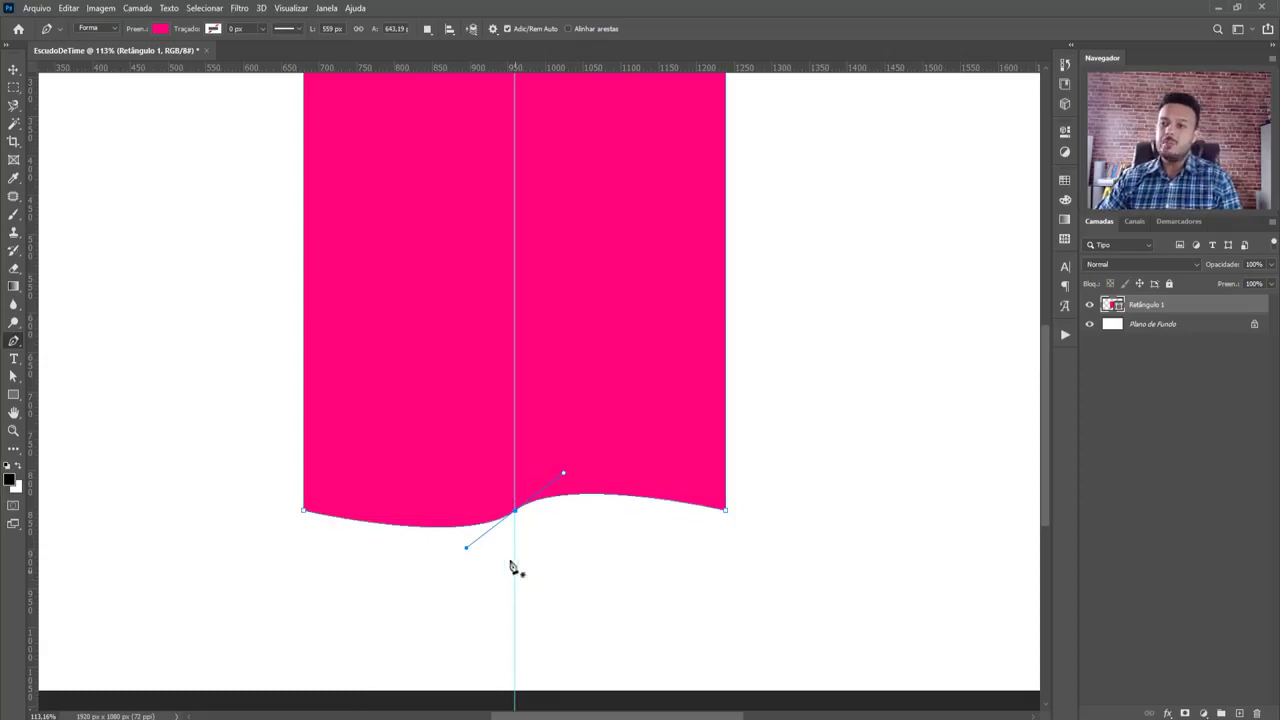
pyautogui.hotkey('ctrl', 'z')
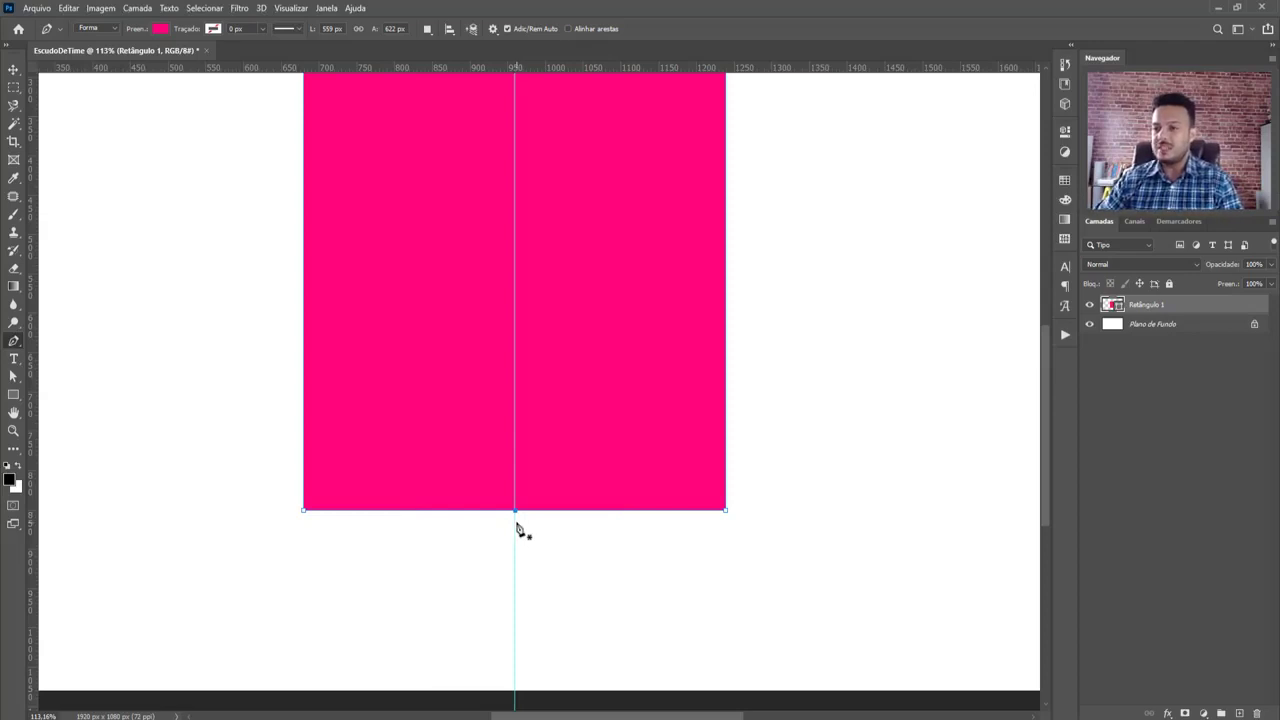
pyautogui.moveTo(516, 512); pyautogui.dragTo(518, 522)
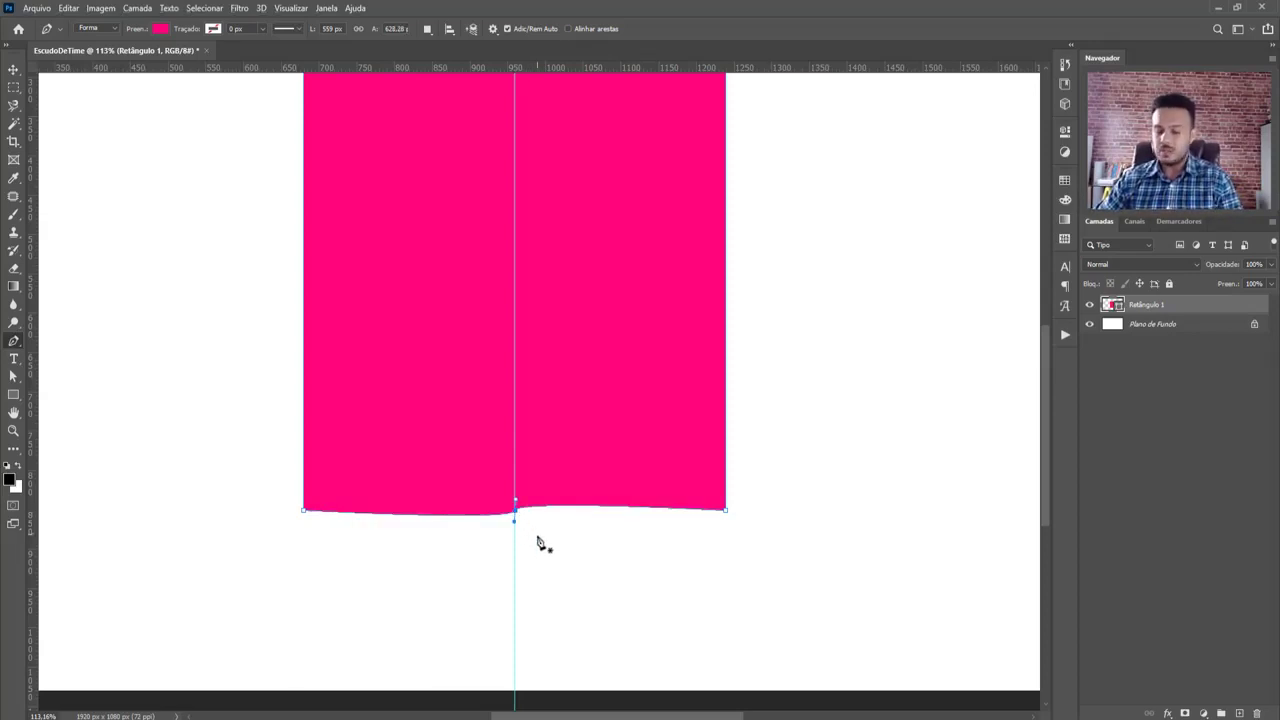
pyautogui.hotkey('ctrl', 'z')
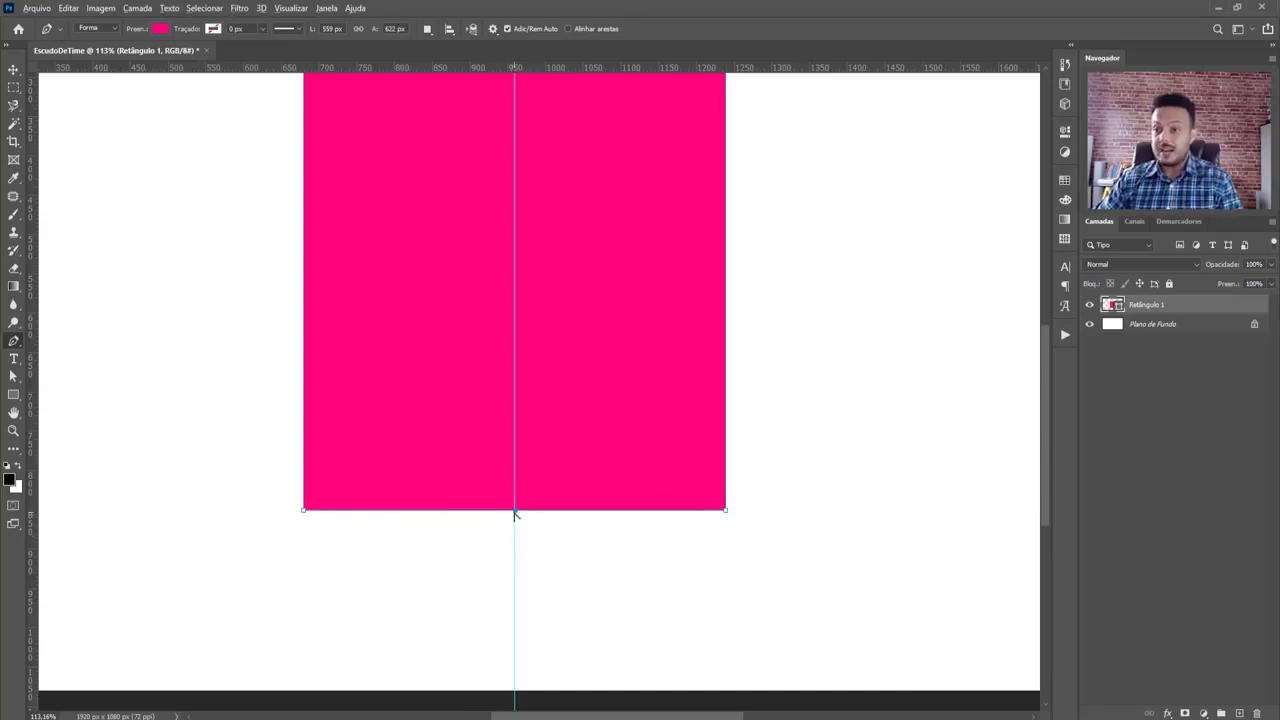
# Try to draw a short straight Pen segment down the guide from the bottom middle anchor, and undo it
pyautogui.click(514, 512)
pyautogui.click(514, 562)
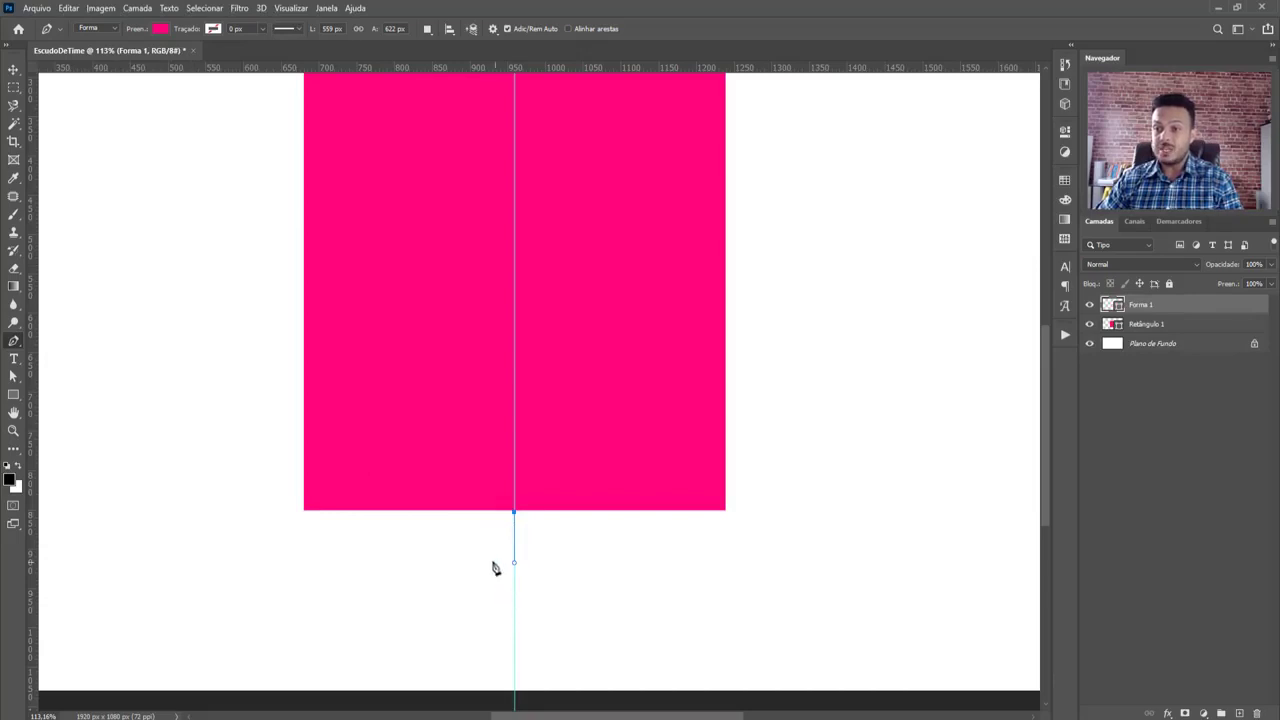
pyautogui.hotkey('ctrl', 'z')
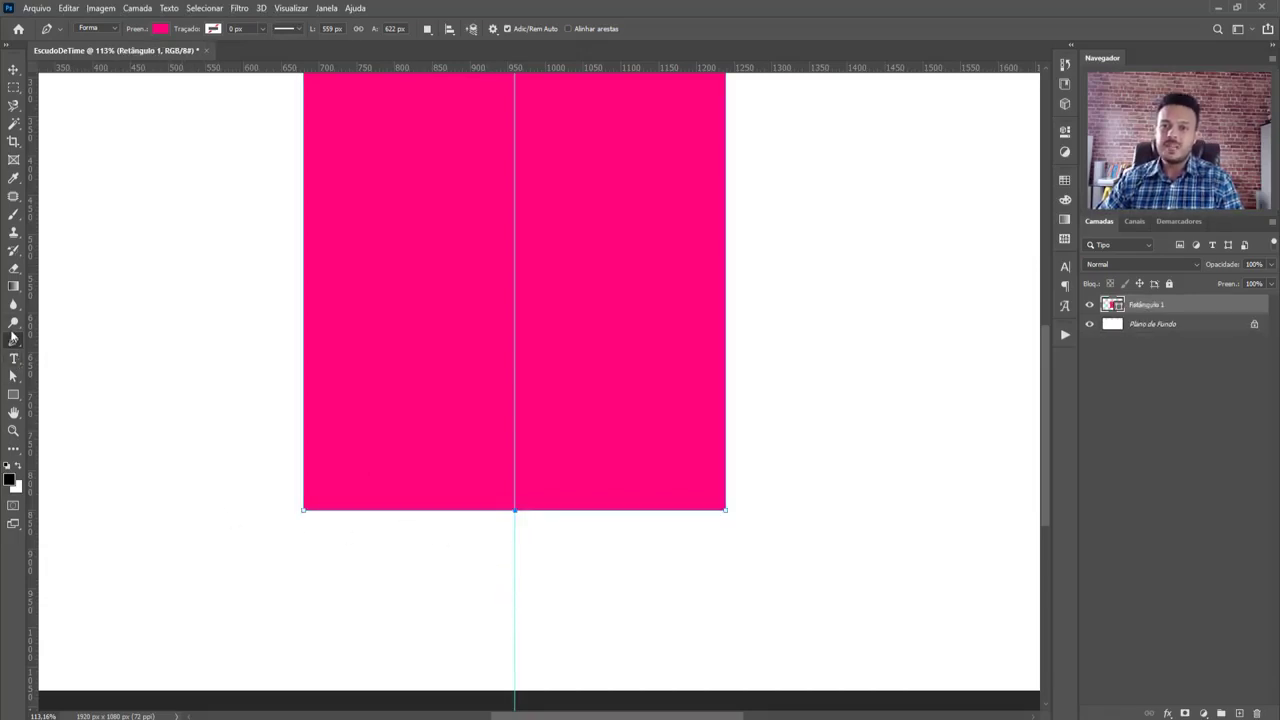
# Move the bottom middle anchor down along the guide with the Direct Selection tool, forming a pointed base and a shape about 739 px tall
pyautogui.moveTo(13, 378); pyautogui.dragTo(88, 398)
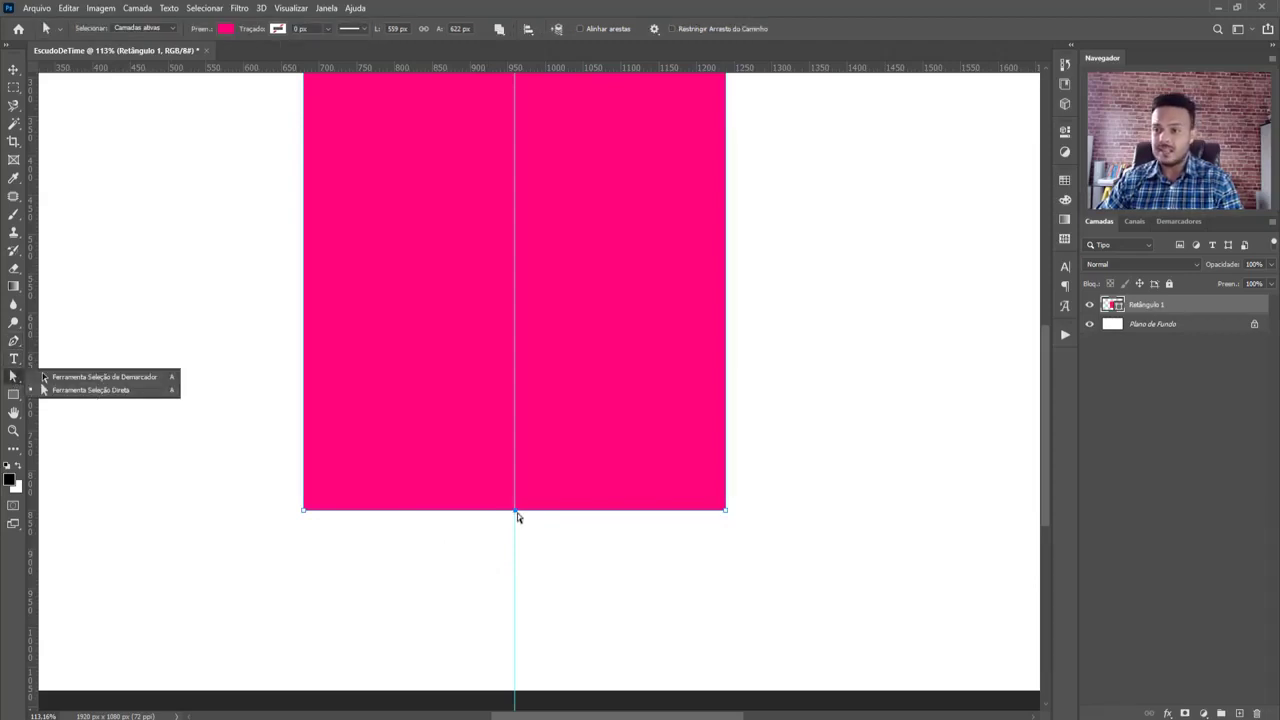
pyautogui.moveTo(517, 513); pyautogui.dragTo(515, 606)
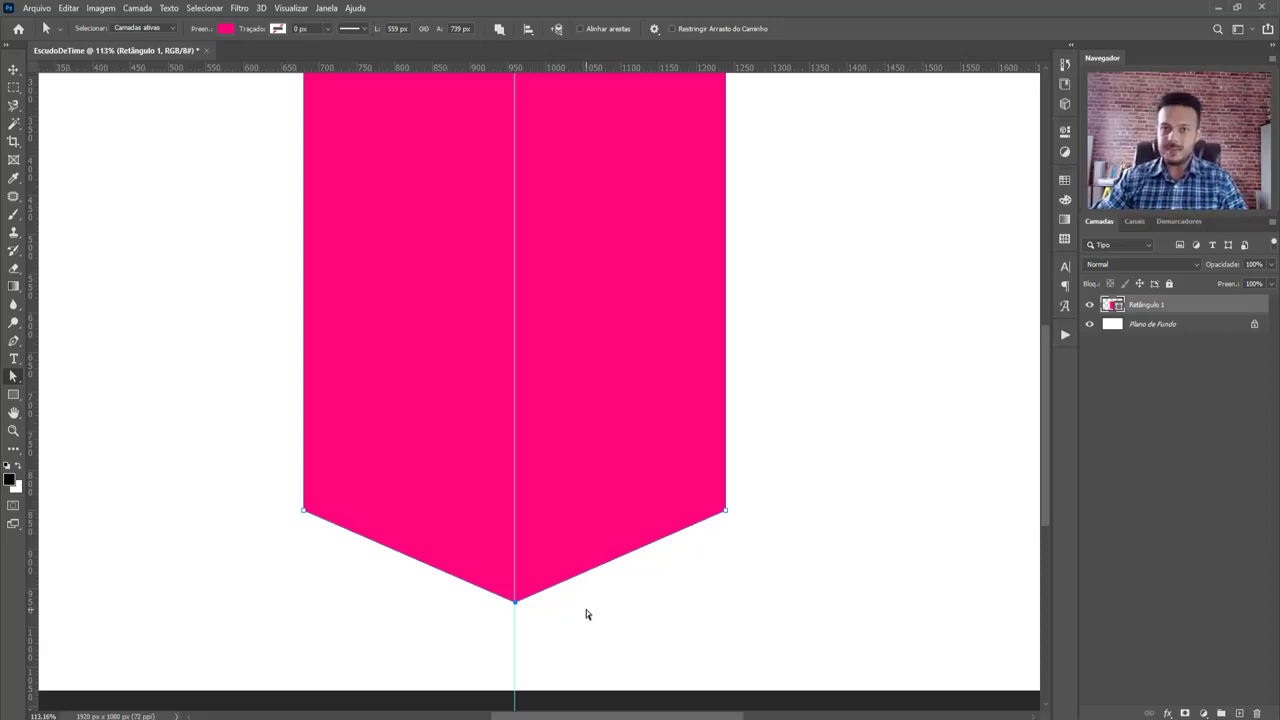
pyautogui.rightClick(12, 378)
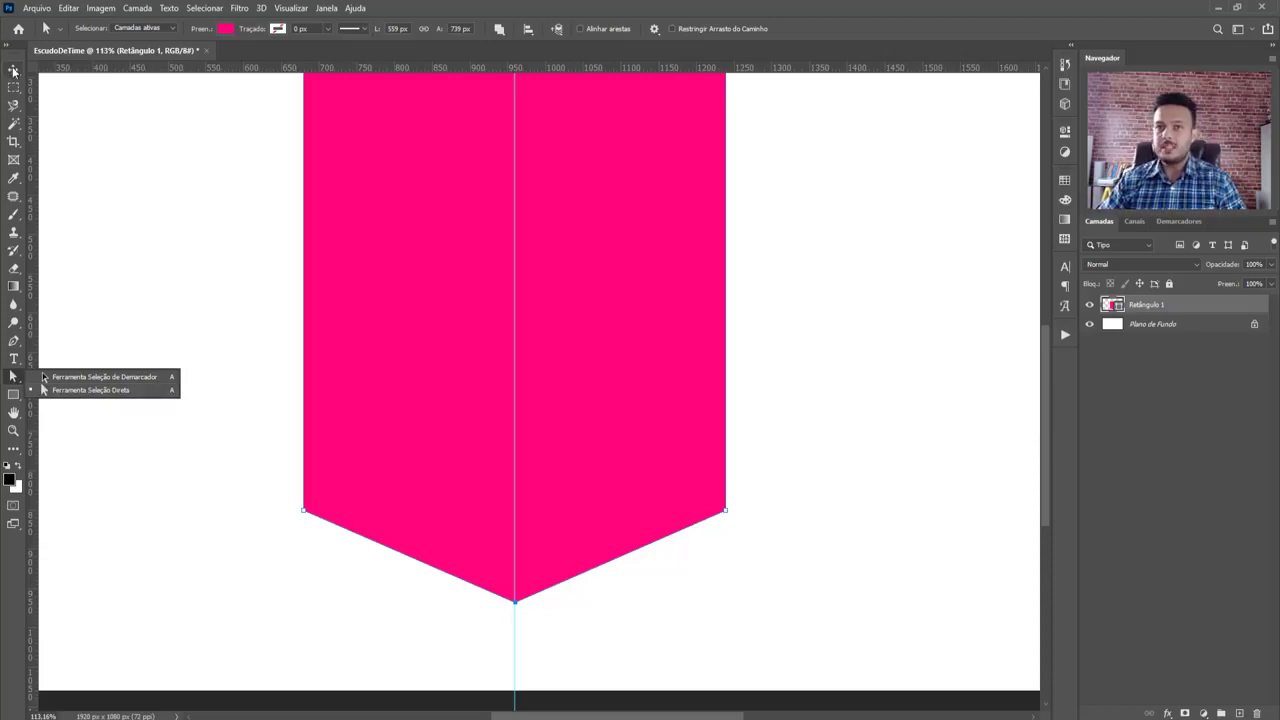
pyautogui.press('v')
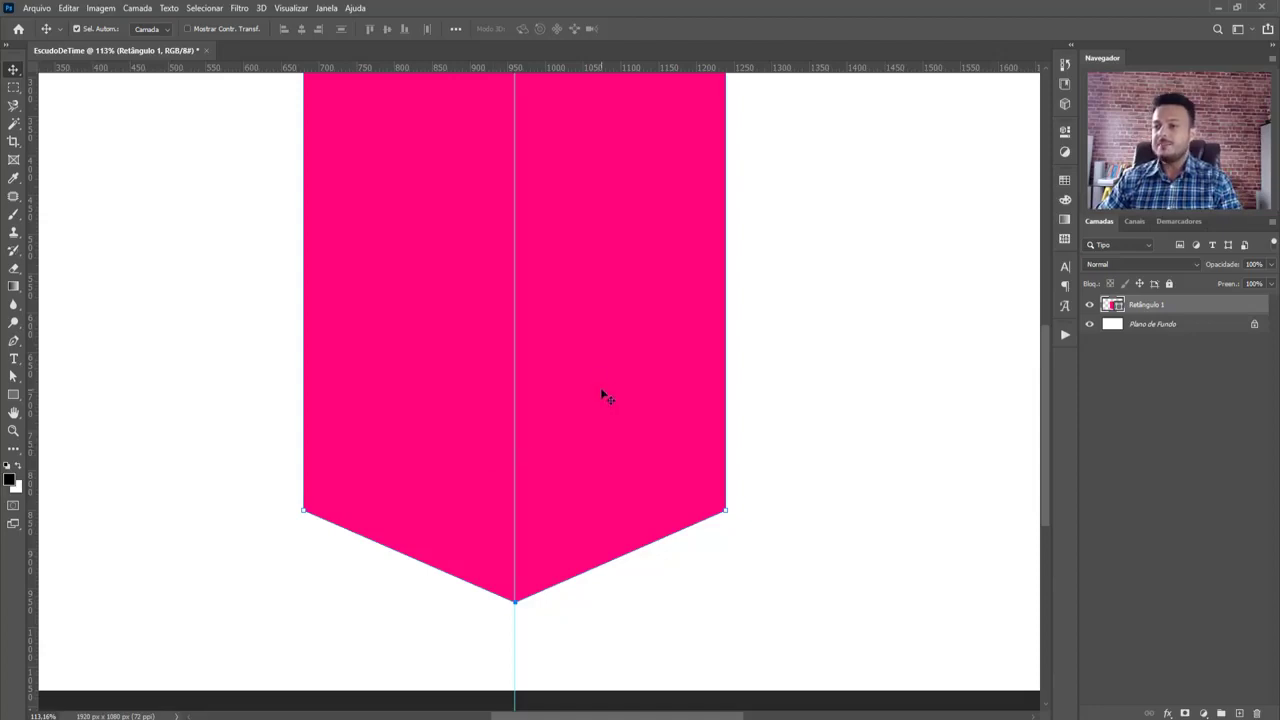
# Move the top middle anchor of the Retângulo 1 shape up along the guide with the Direct Selection tool, arching the top to about 816 px total height
pyautogui.scroll(2, 549, 334)
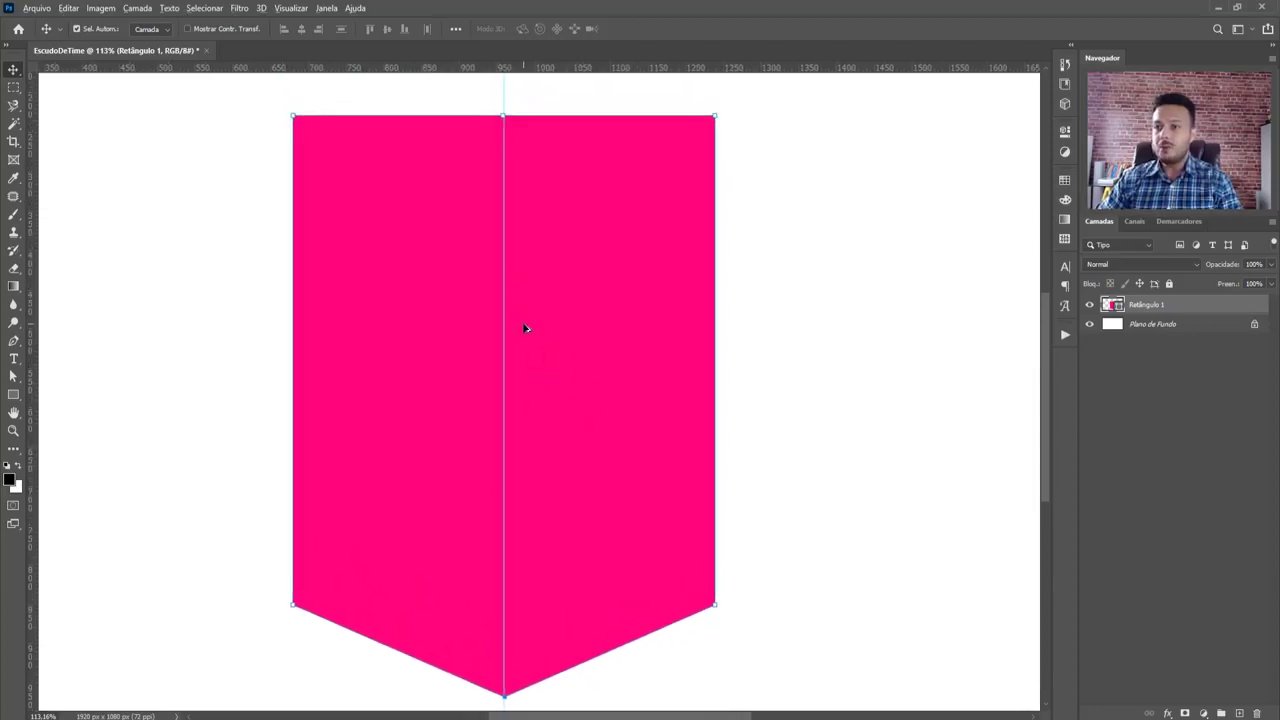
pyautogui.scroll(-1, 513, 305)
pyautogui.scroll(2, 508, 145)
pyautogui.moveTo(508, 151); pyautogui.dragTo(553, 295)
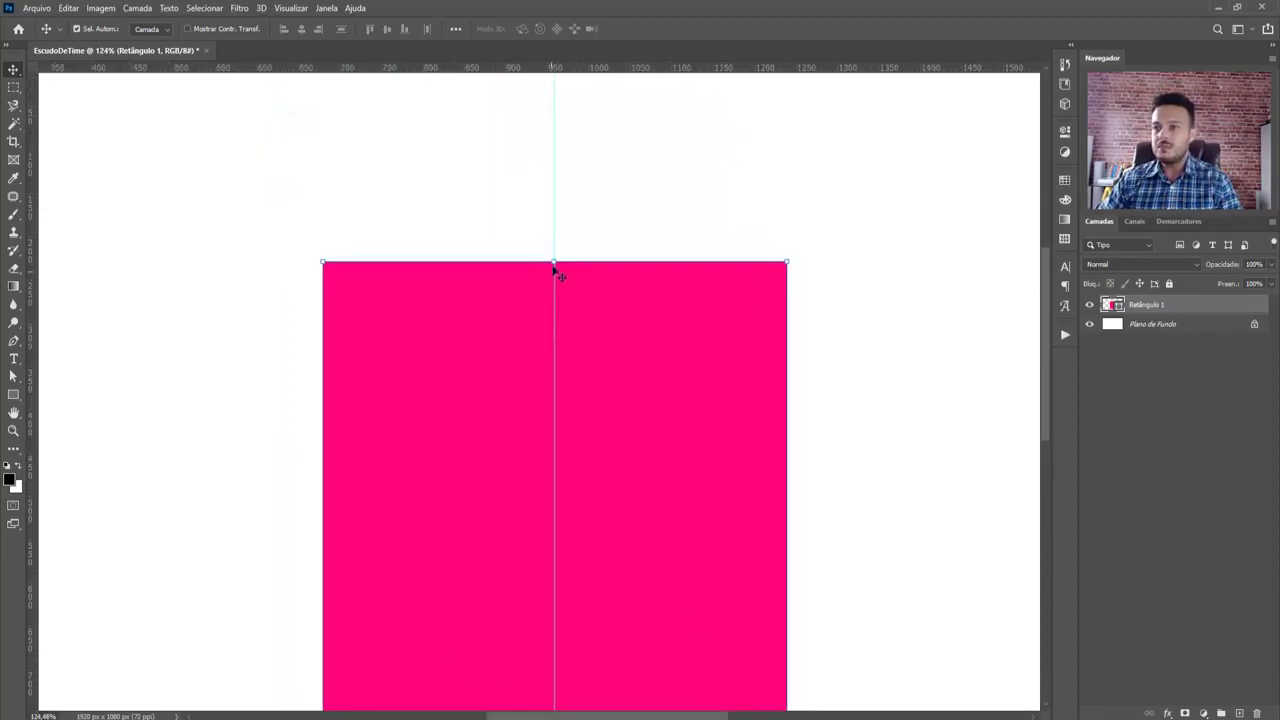
pyautogui.click(555, 261)
pyautogui.click(13, 376)
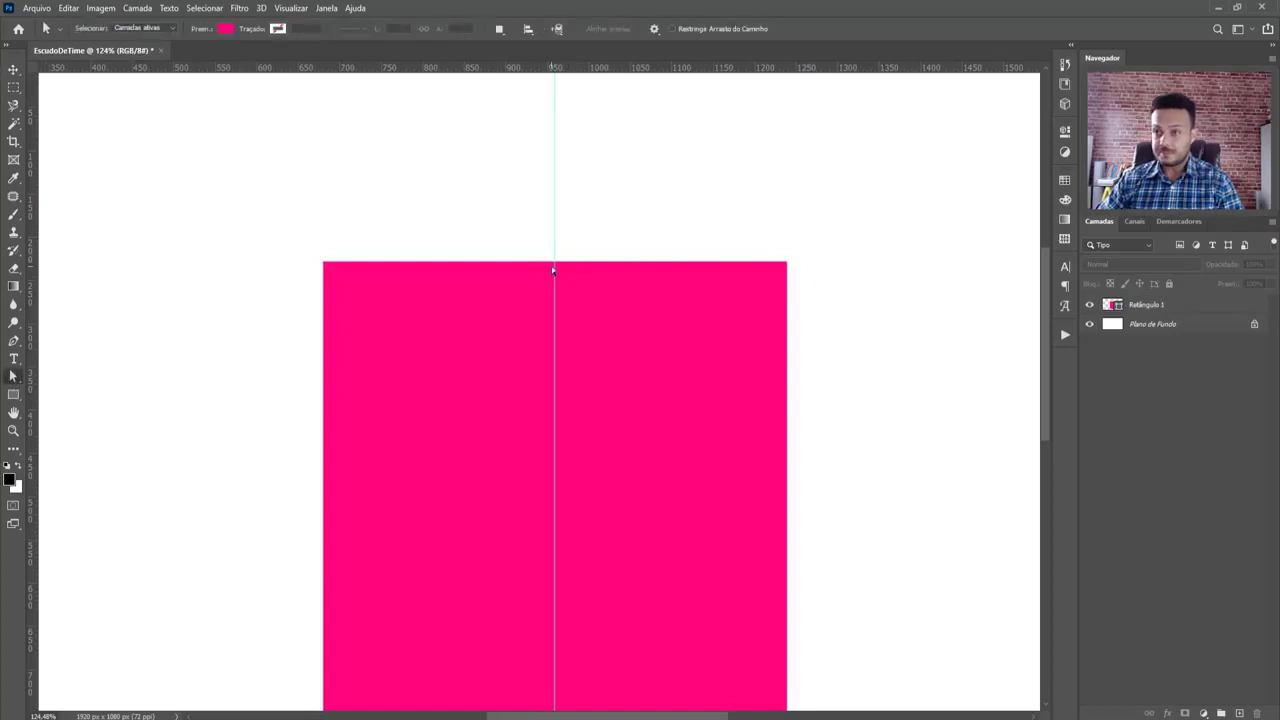
pyautogui.click(13, 340)
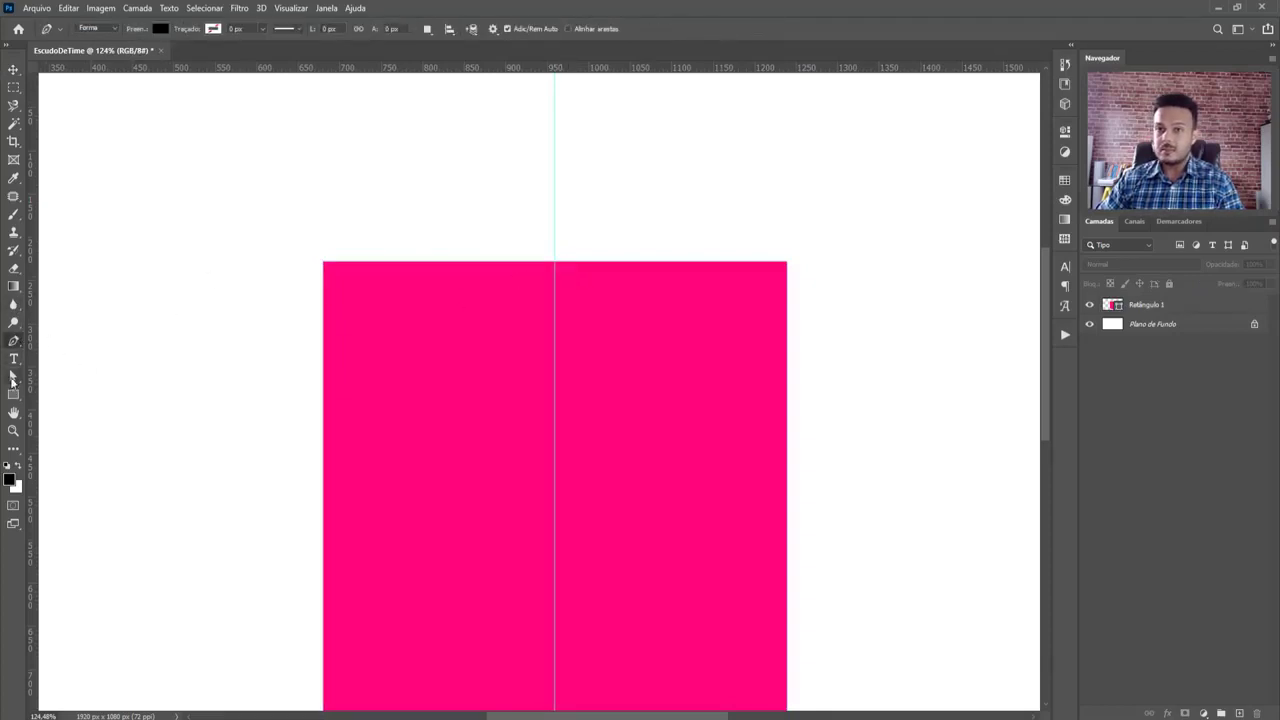
pyautogui.click(13, 376)
pyautogui.click(1158, 315)
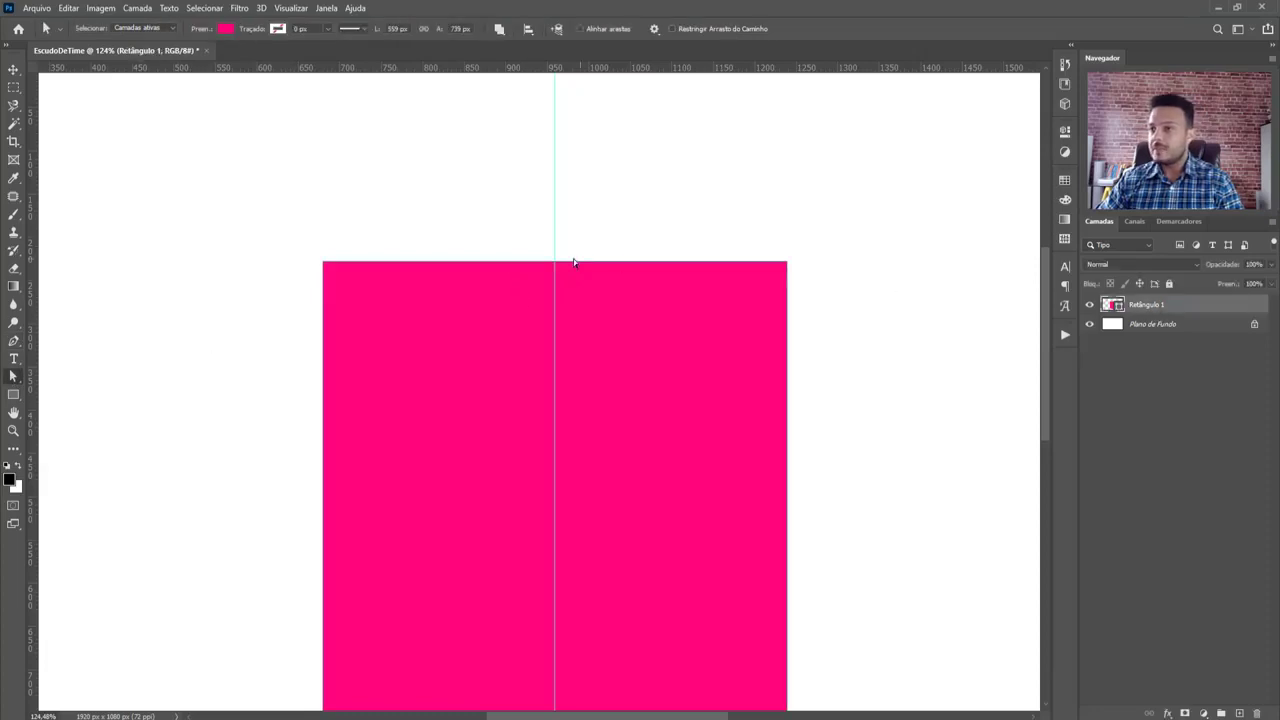
pyautogui.moveTo(554, 263); pyautogui.dragTo(554, 250)
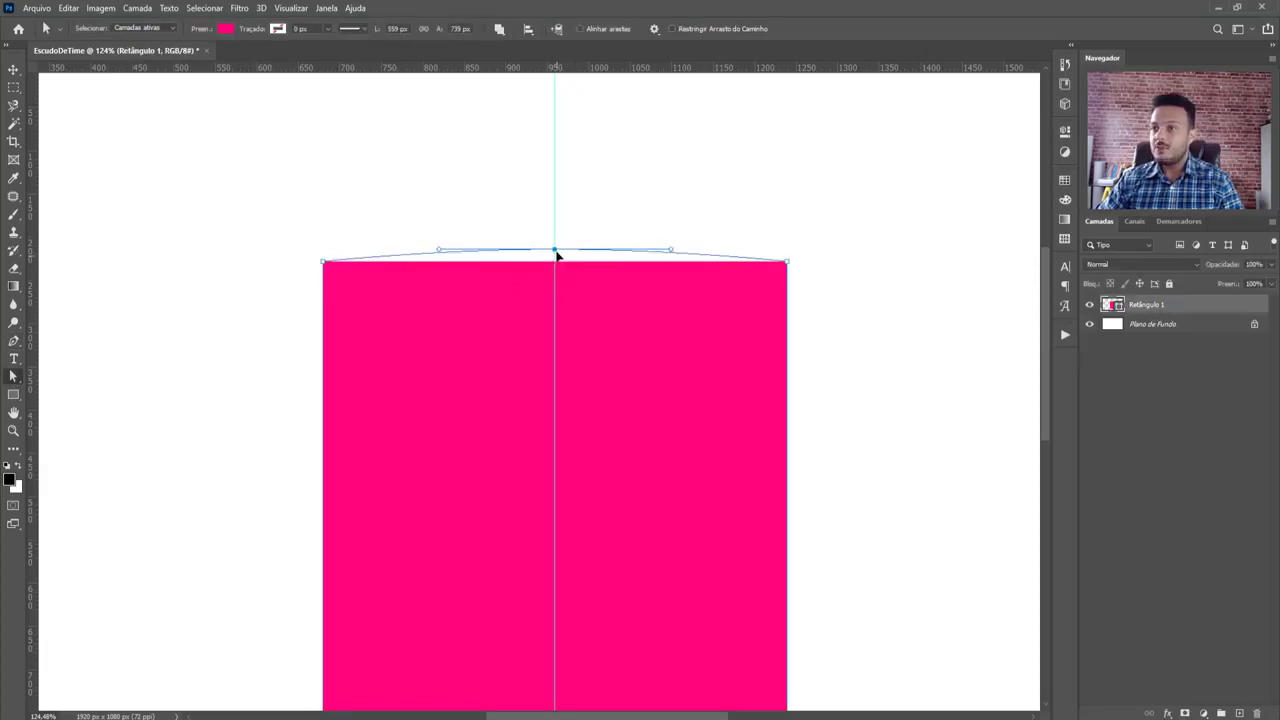
pyautogui.hotkey('ctrl', 'z')
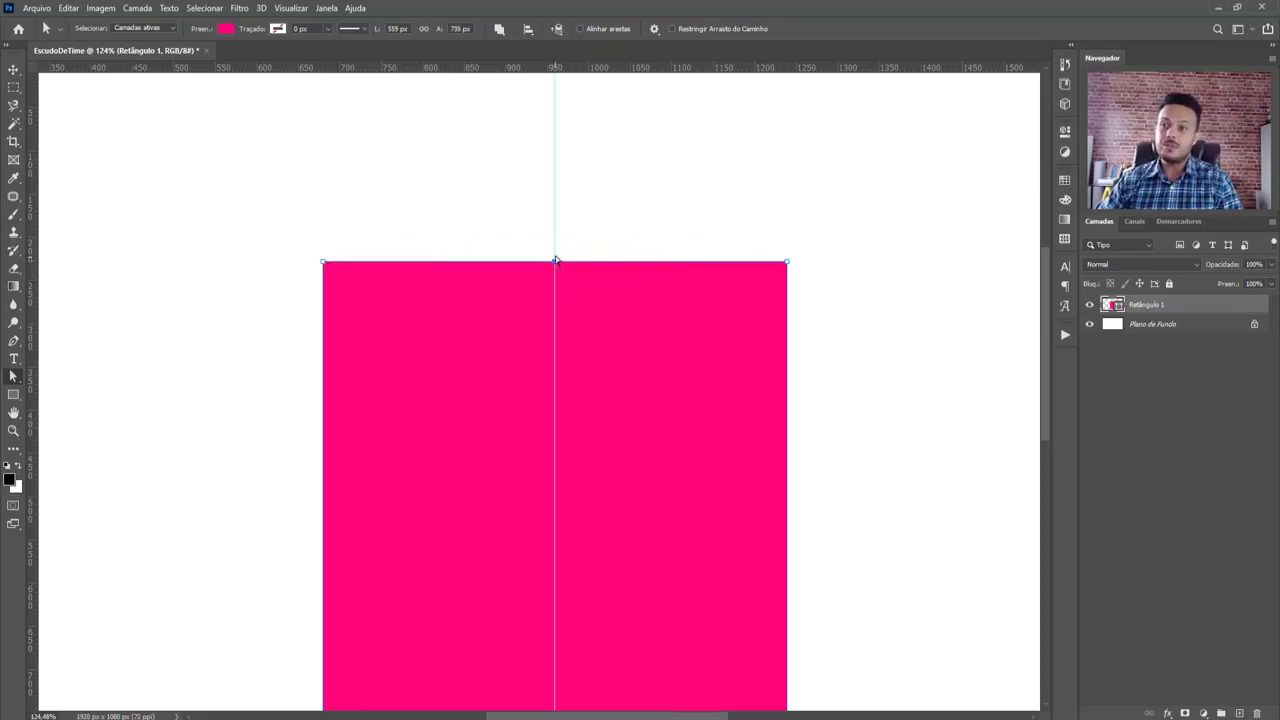
pyautogui.moveTo(554, 262); pyautogui.dragTo(553, 198)
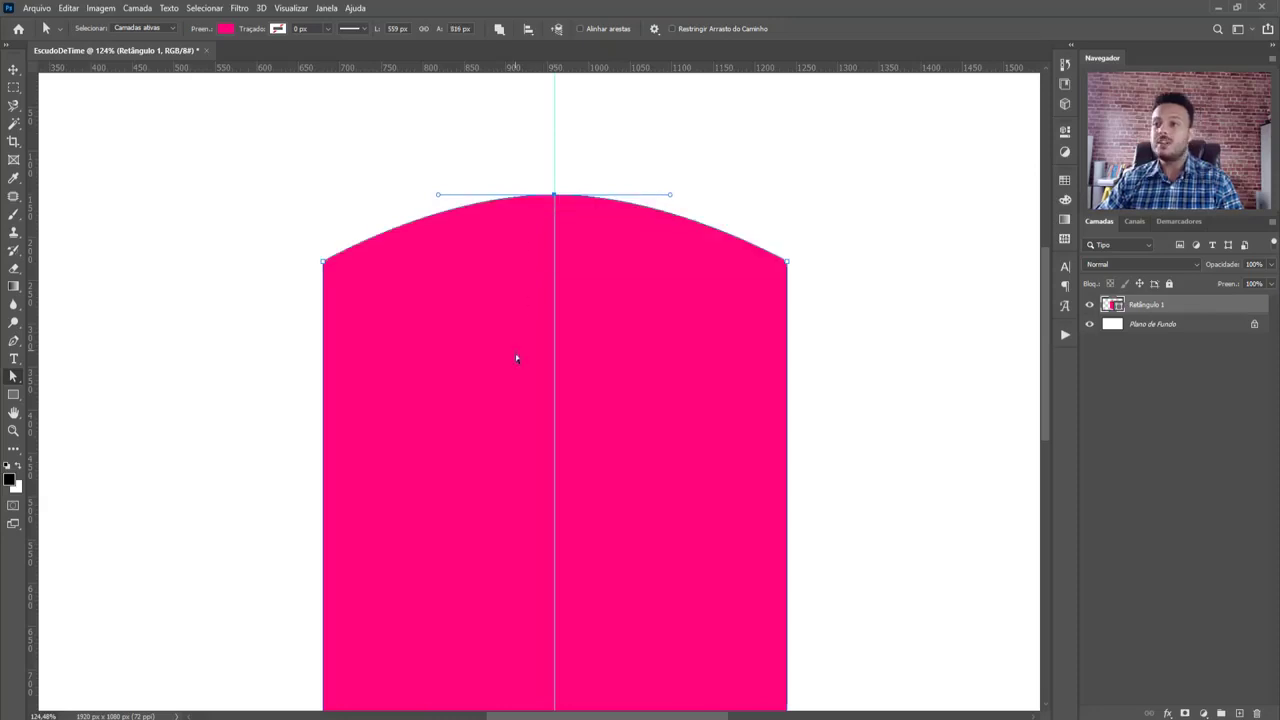
# Raise the top middle anchor further and lower the bottom point along the guide, making the shield about 879 px tall
pyautogui.scroll(-4, 525, 369)
pyautogui.moveTo(709, 454); pyautogui.dragTo(689, 363)
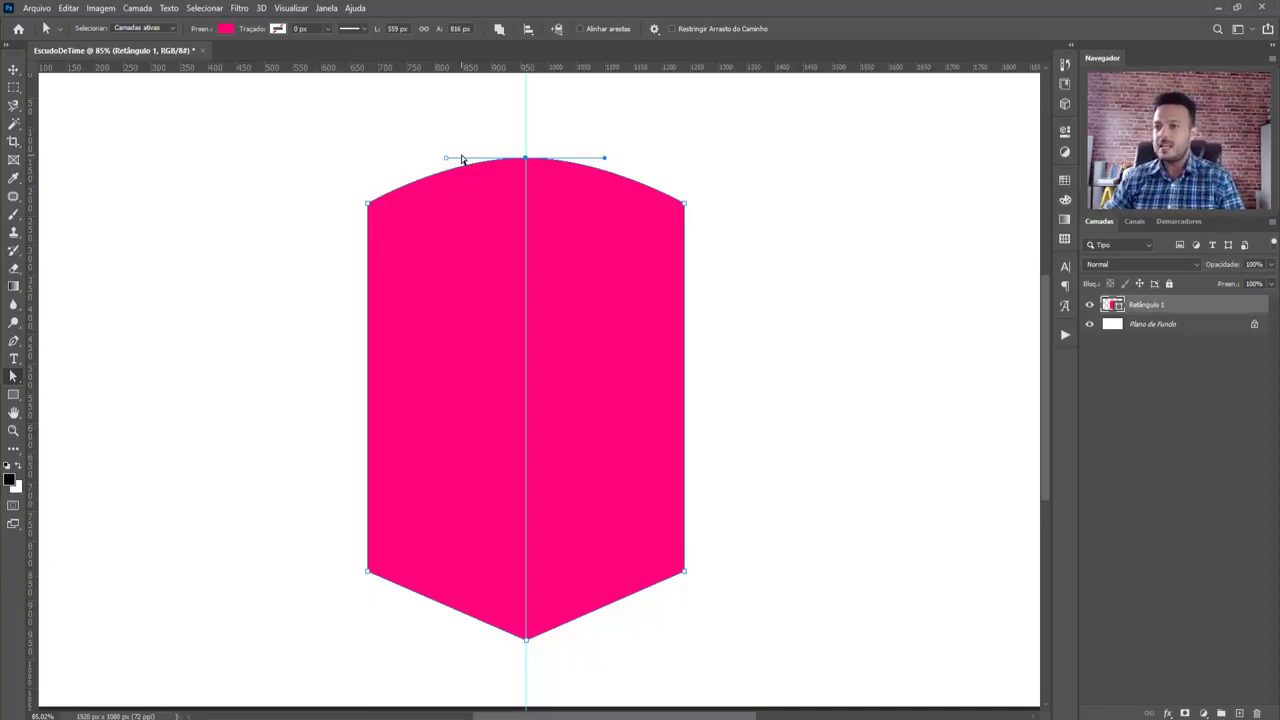
pyautogui.scroll(-3, 463, 160)
pyautogui.scroll(2, 560, 268)
pyautogui.click(542, 183)
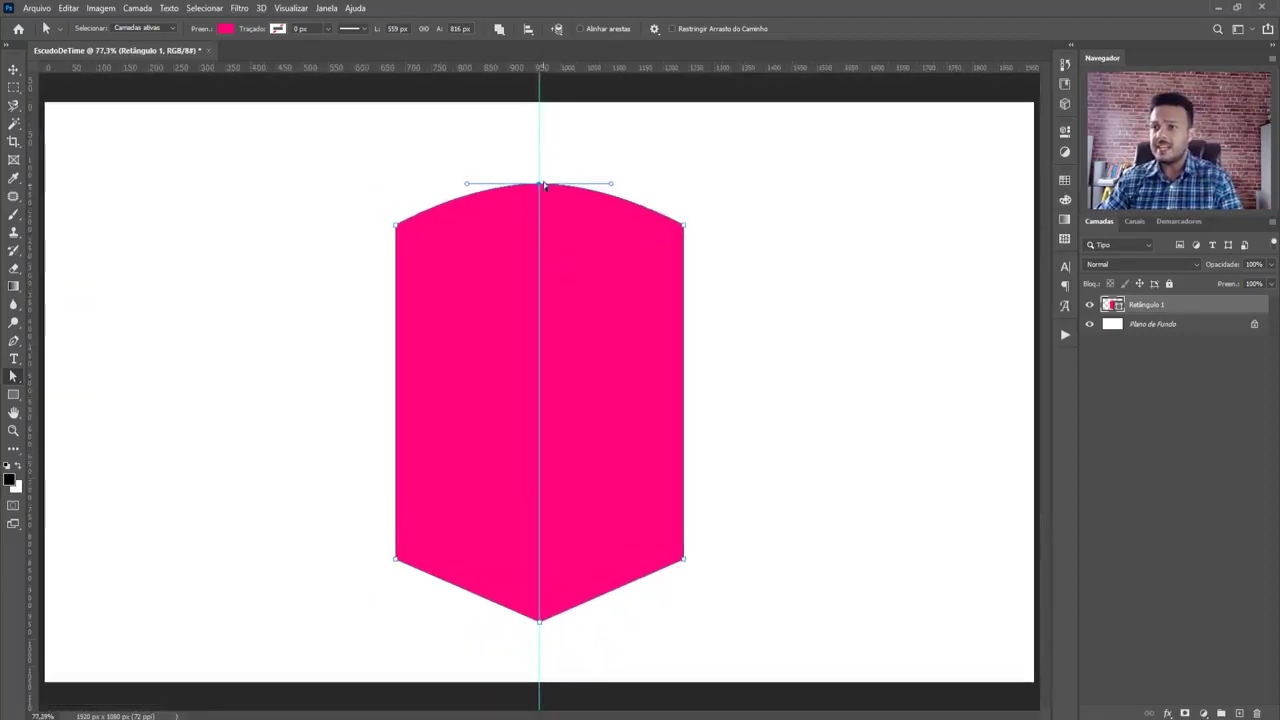
pyautogui.moveTo(541, 184); pyautogui.dragTo(539, 176)
pyautogui.click(539, 624)
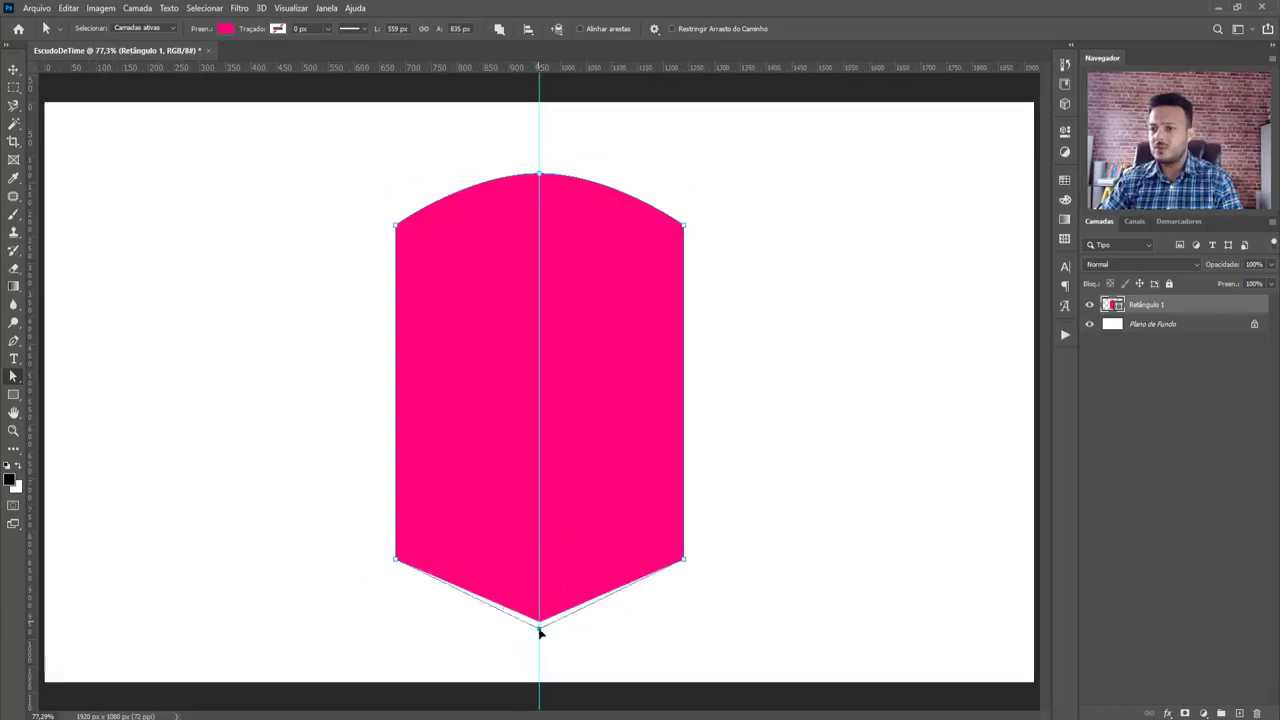
pyautogui.moveTo(539, 628); pyautogui.dragTo(540, 649)
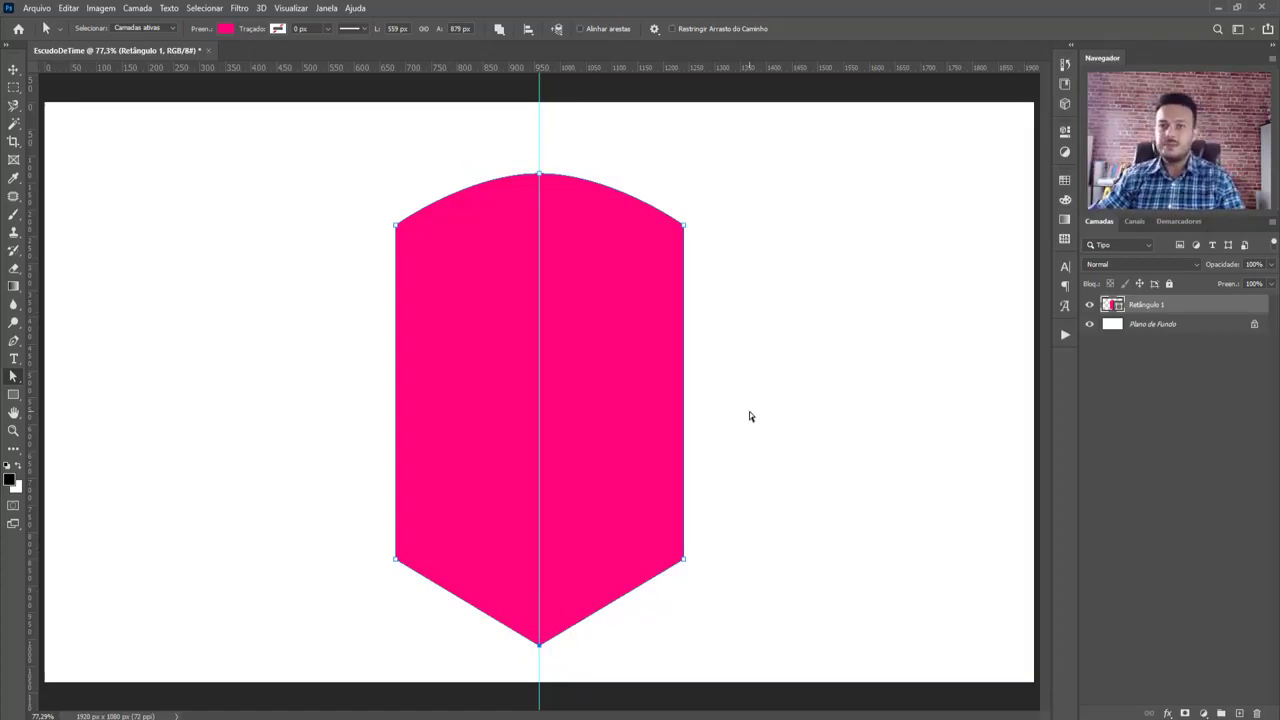
# Duplicate the Retângulo 1 layer while its bottom anchor is still selected and rename the copy Retângulo 2
pyautogui.click(13, 69)
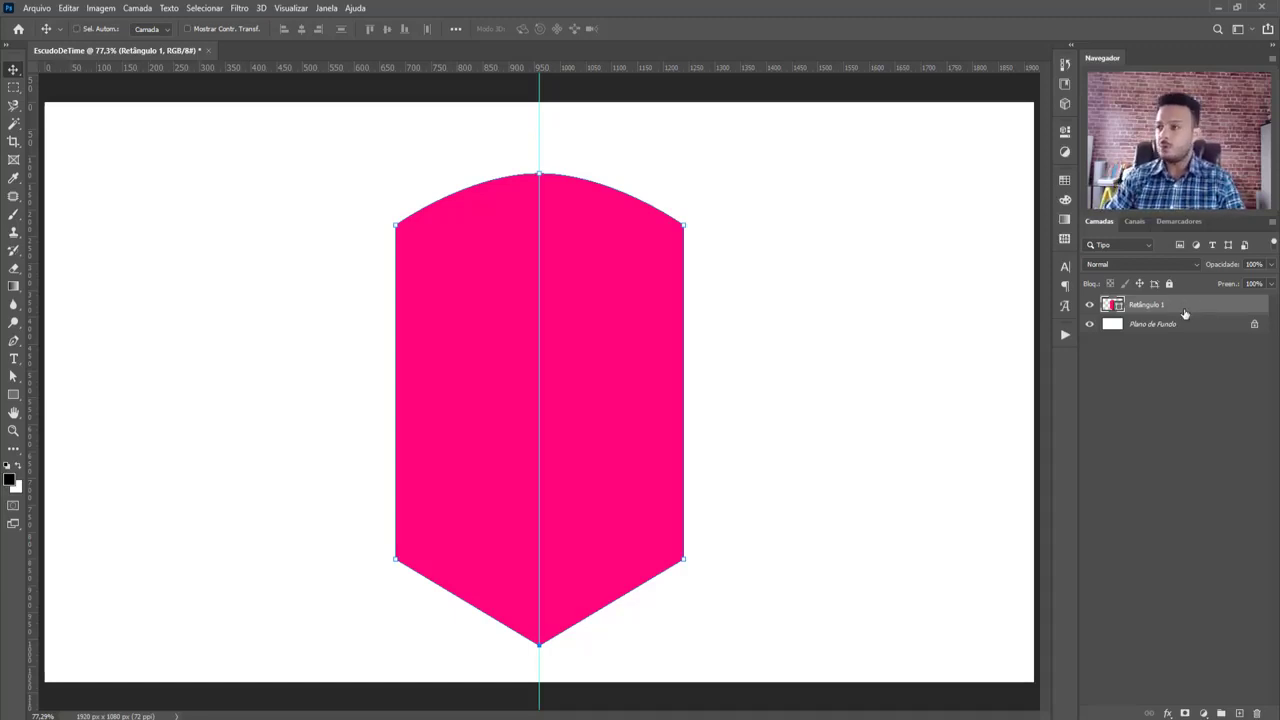
pyautogui.hotkey('ctrl', 'j')
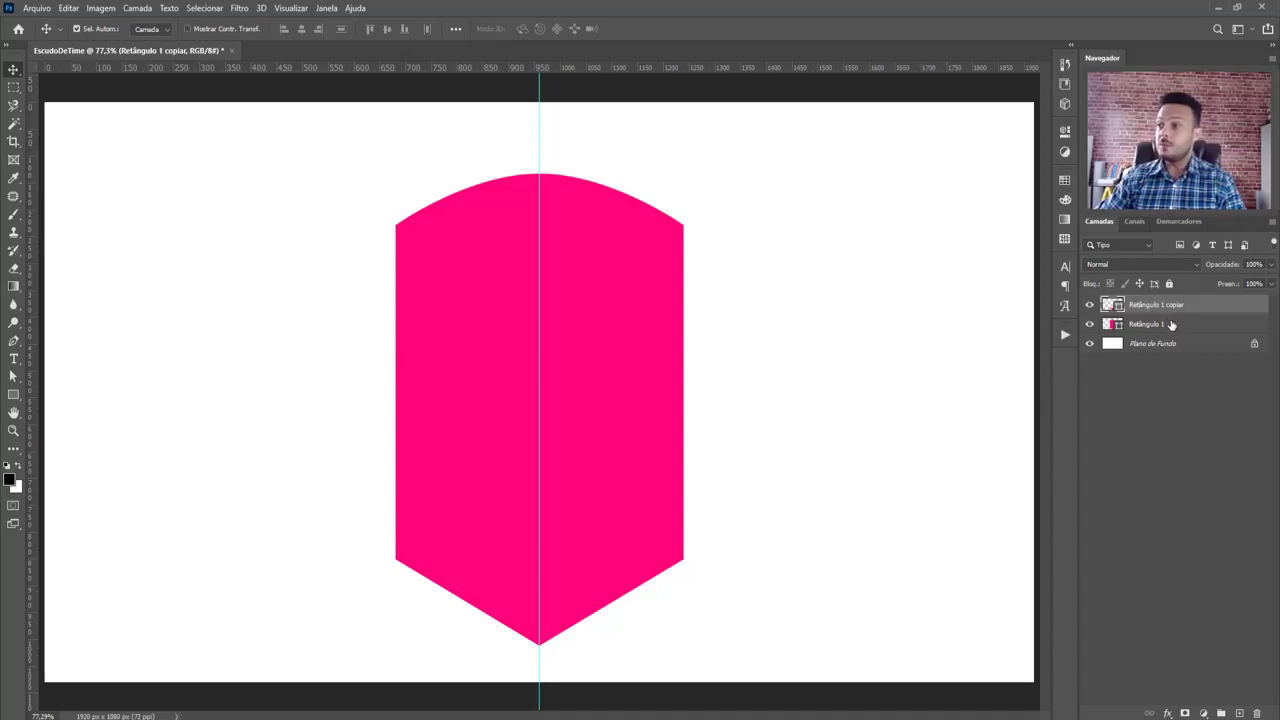
pyautogui.click(1173, 325)
pyautogui.click(1176, 309)
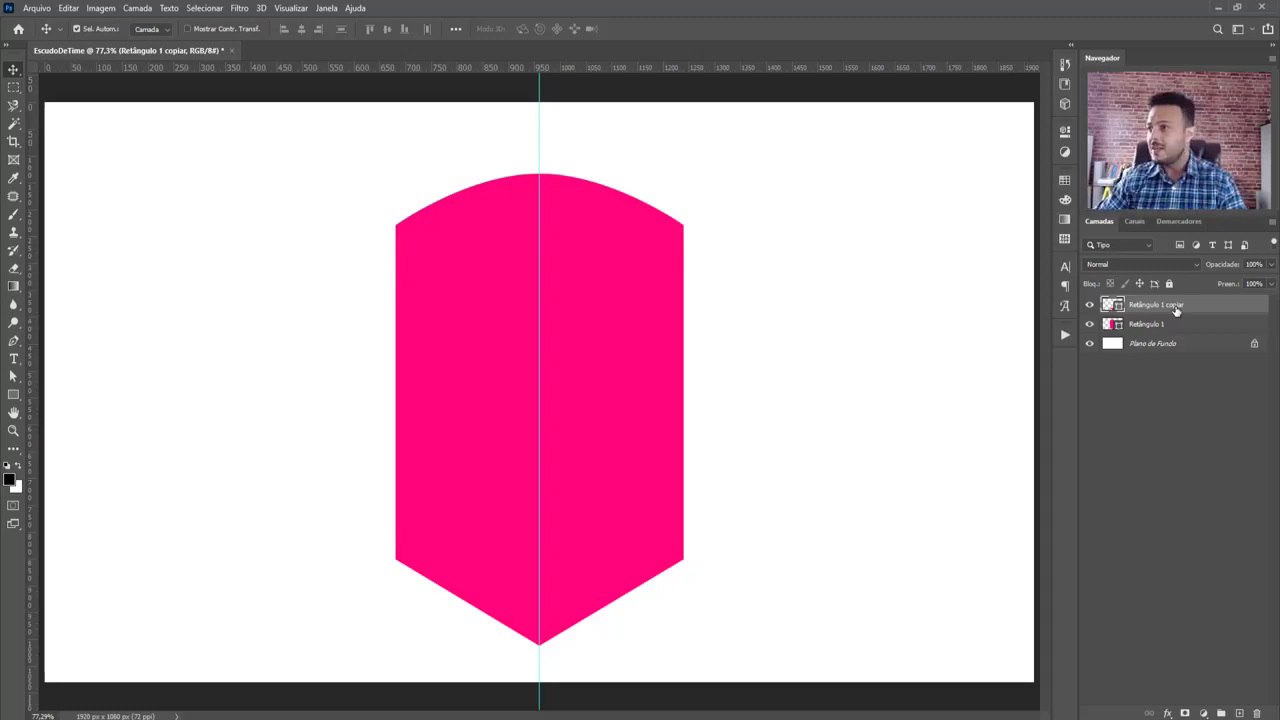
pyautogui.doubleClick(1175, 306)
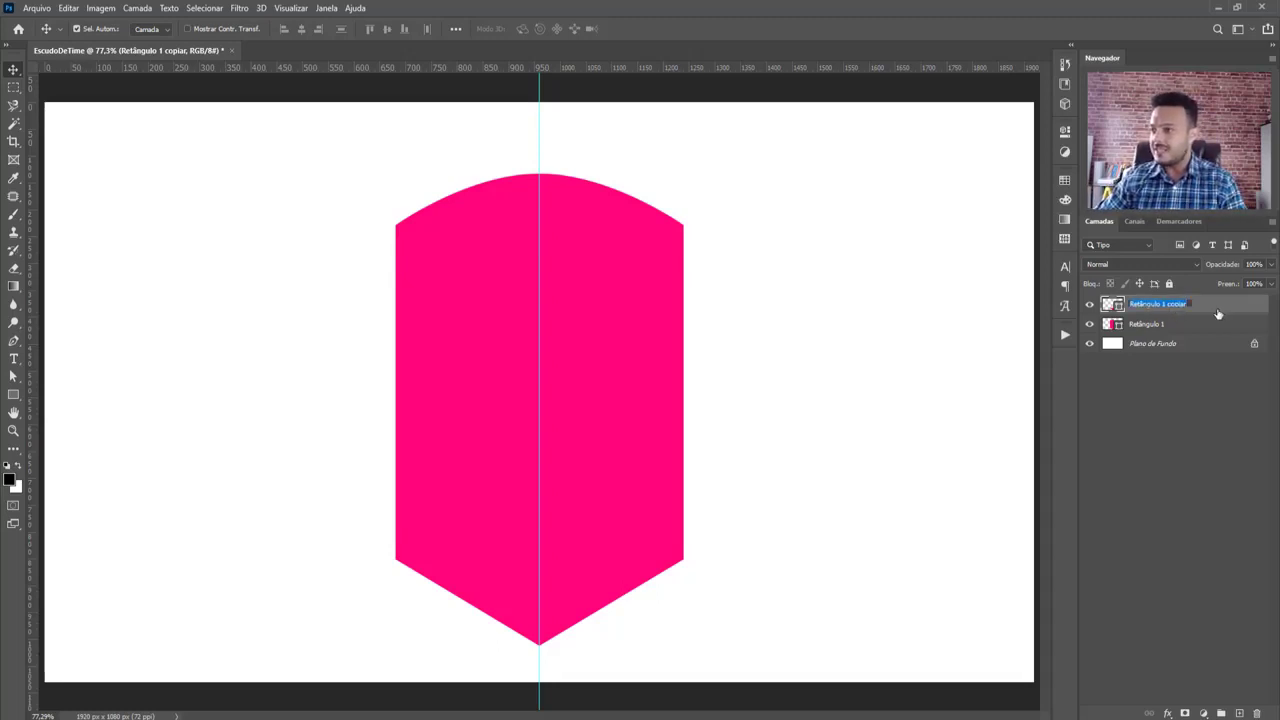
pyautogui.press('End')
pyautogui.press('BackSpace')
pyautogui.press('BackSpace')
pyautogui.press('BackSpace')
pyautogui.press('BackSpace')
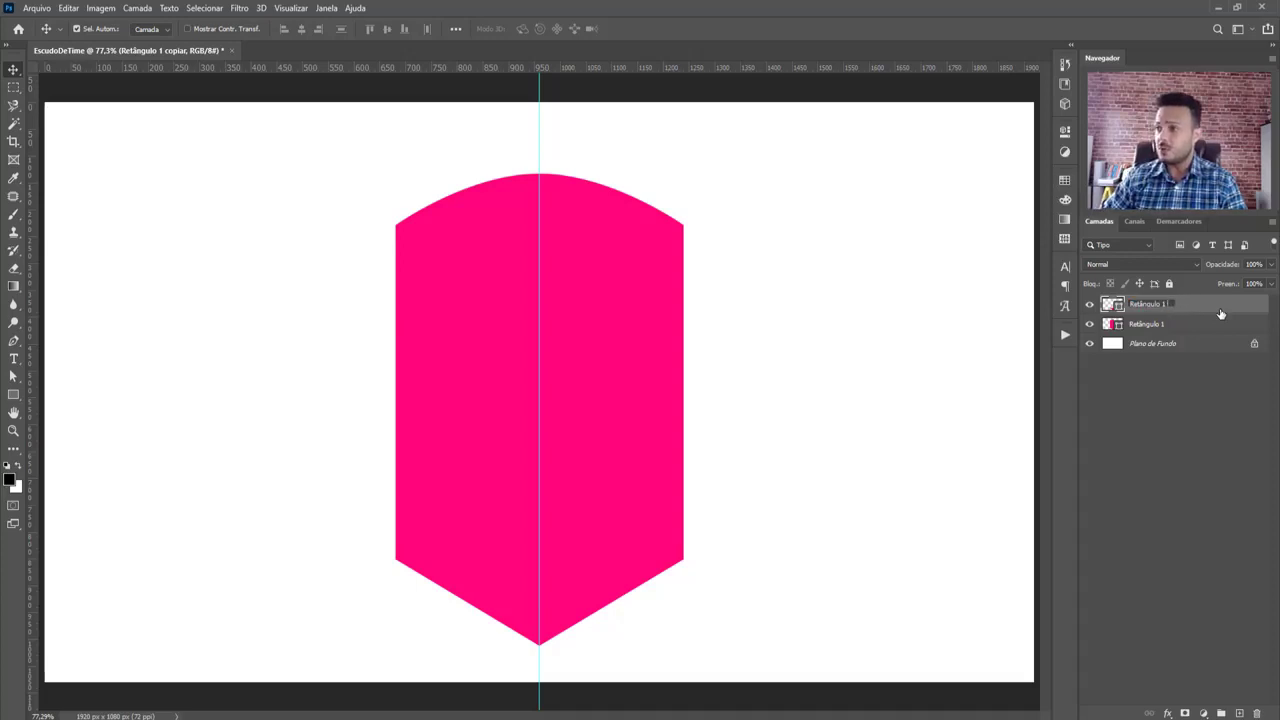
pyautogui.write('2')
pyautogui.press('Return')
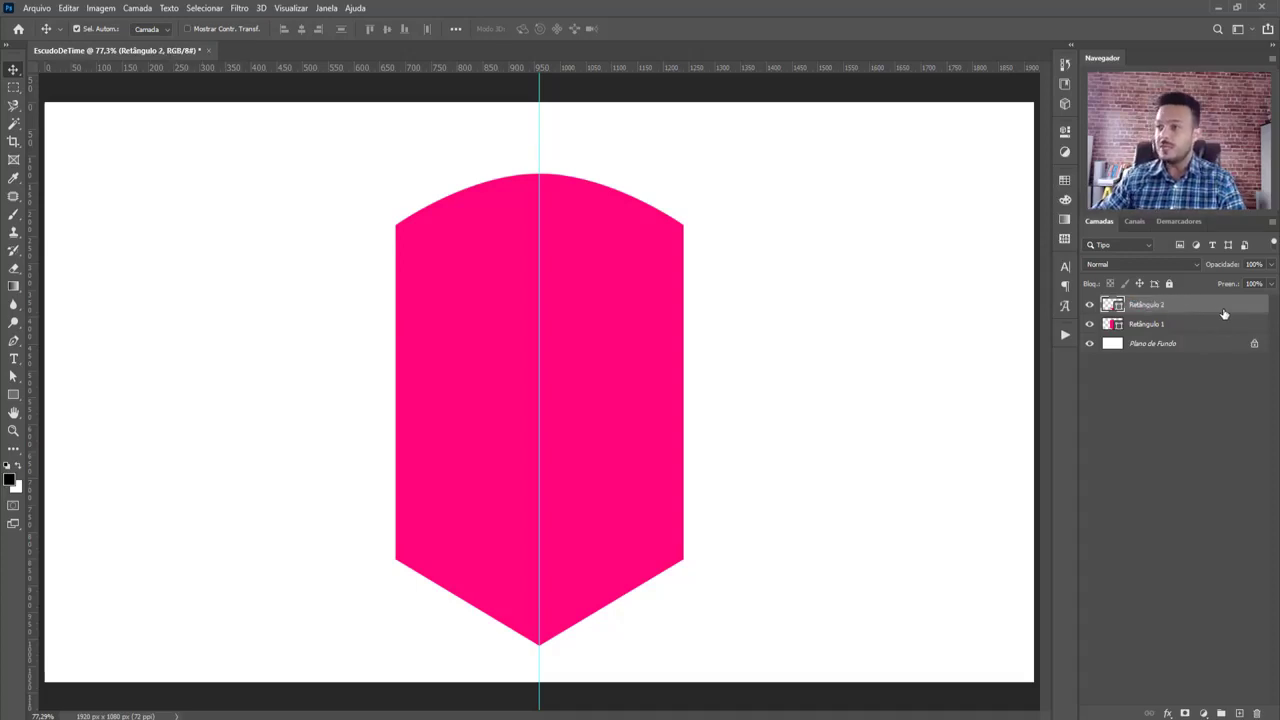
# Check the copied shape by hiding and showing Retângulo 1, and get rid of the separate Retângulo 2 layer
pyautogui.click(1187, 320)
pyautogui.click(1174, 306)
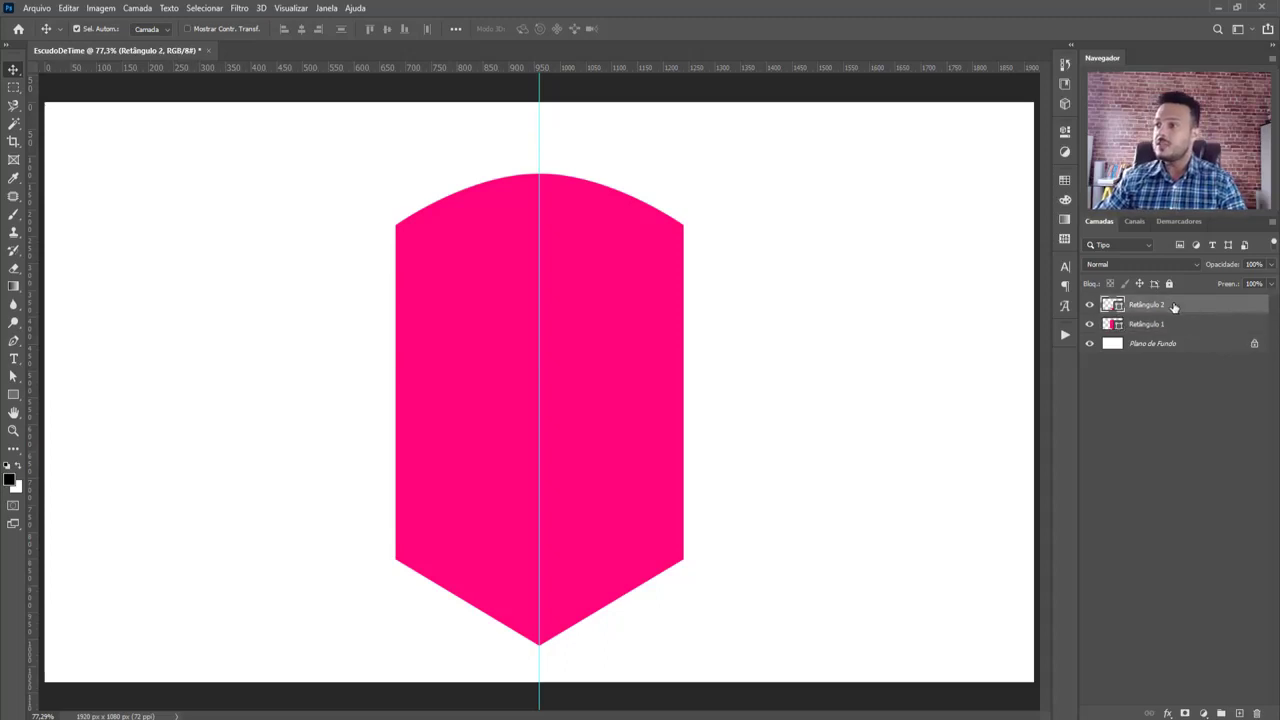
pyautogui.click(1090, 325)
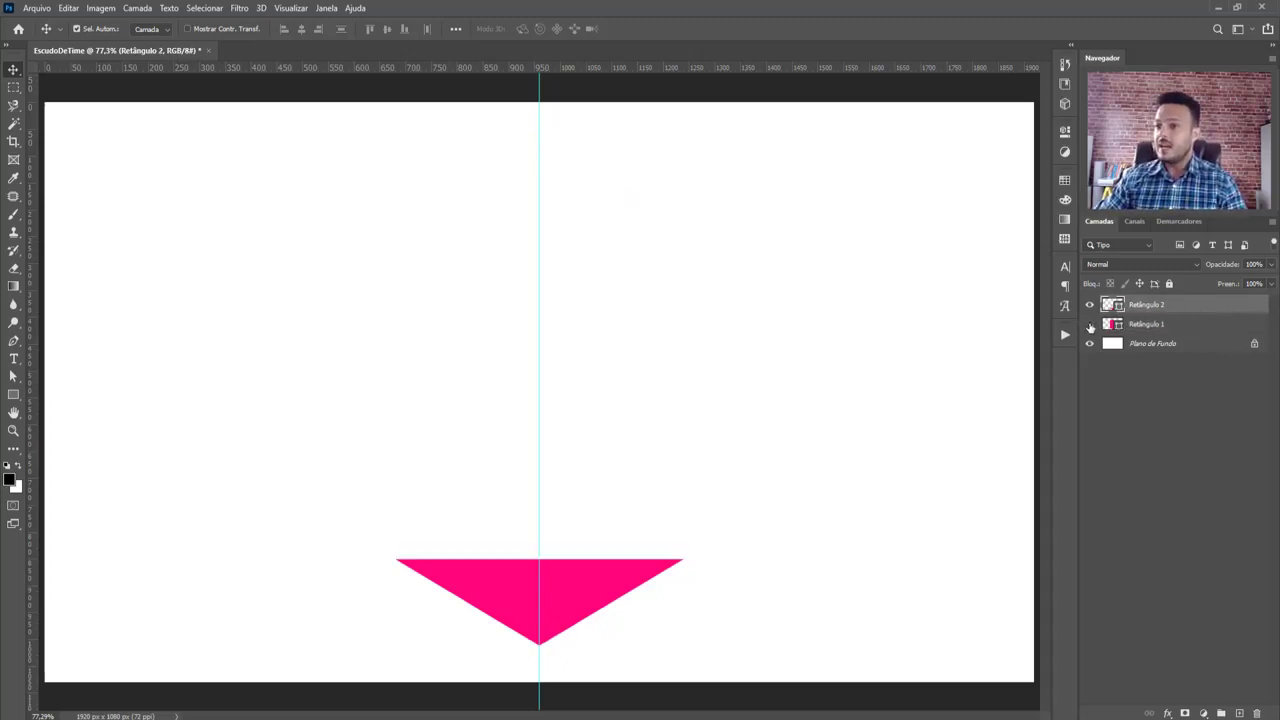
pyautogui.click(1090, 325)
pyautogui.click(1090, 325)
pyautogui.click(1090, 325)
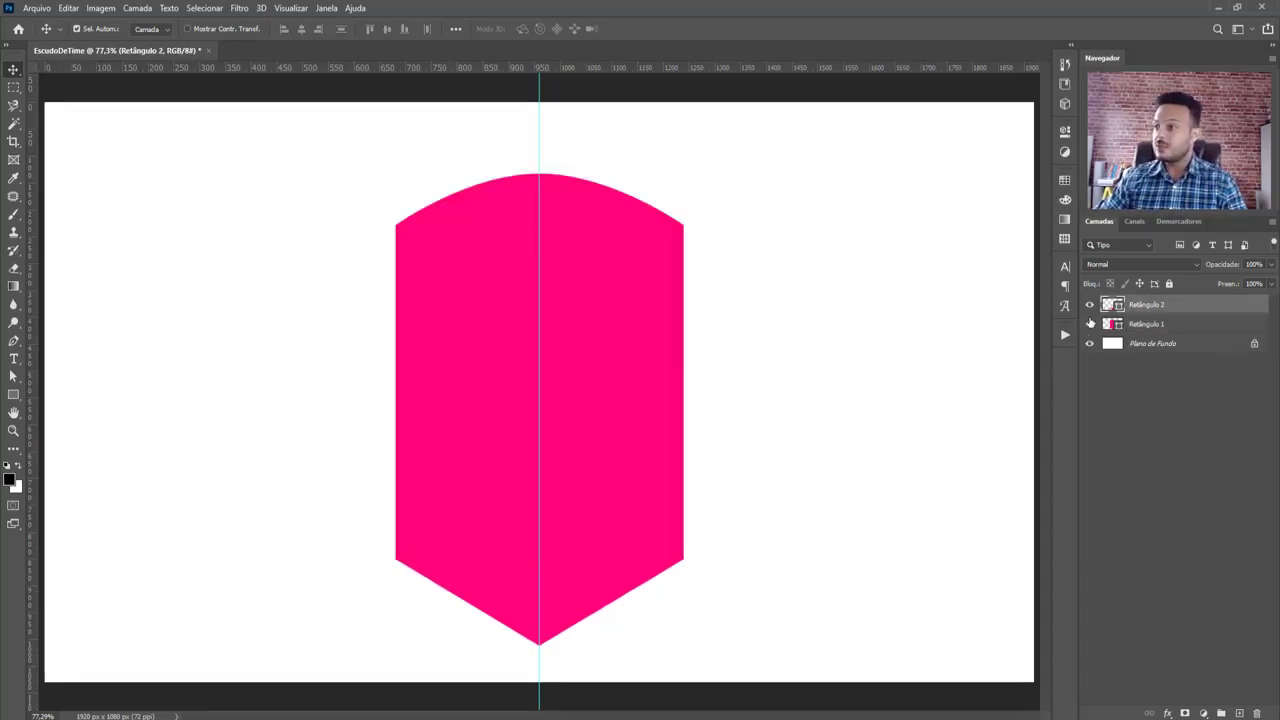
pyautogui.hotkey('ctrl', 'e')
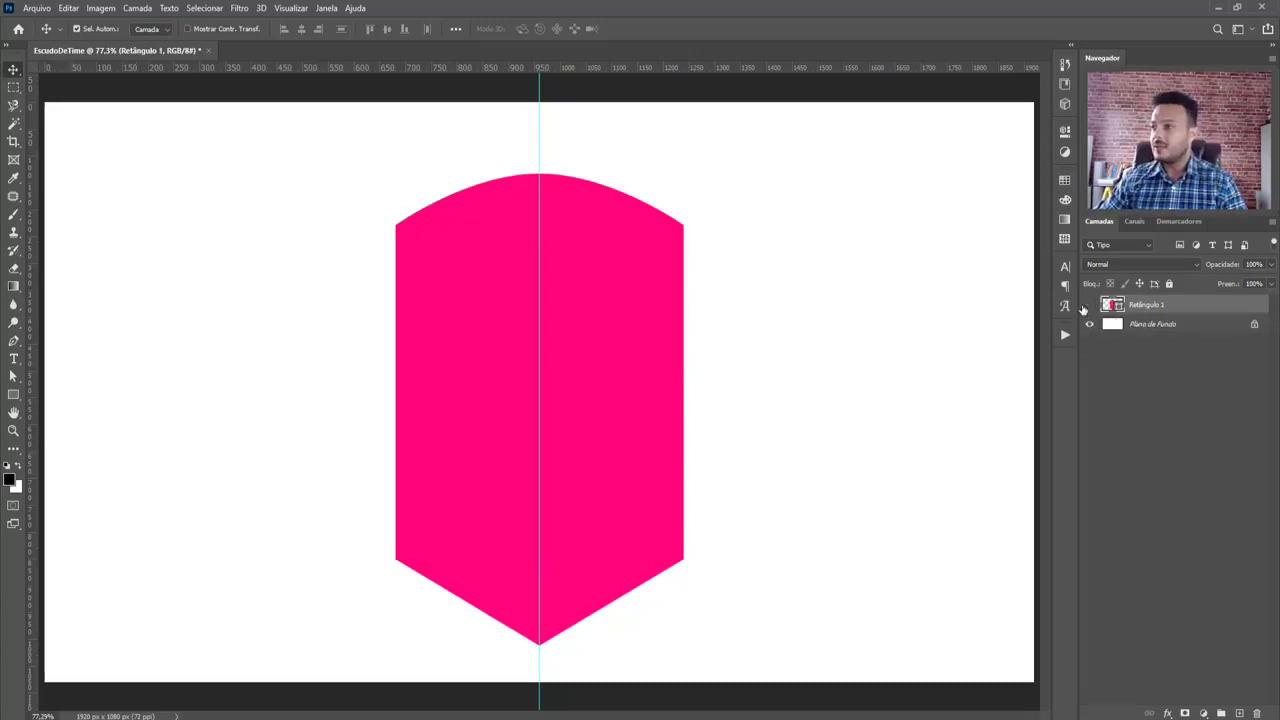
pyautogui.click(1089, 305)
pyautogui.click(1089, 305)
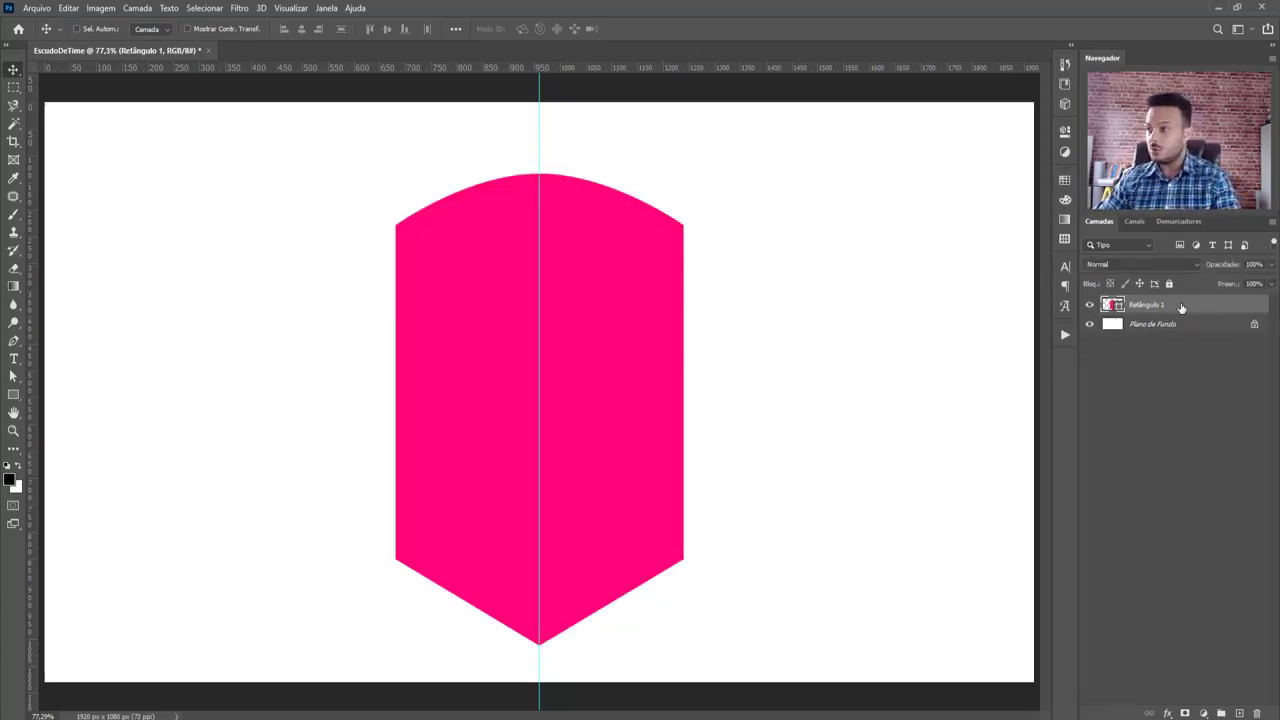
# Duplicate the complete Retângulo 1 shape layer, rename the copy Retângulo 2, and check it by toggling its visibility
pyautogui.hotkey('ctrl', 'j')
pyautogui.doubleClick(1157, 305)
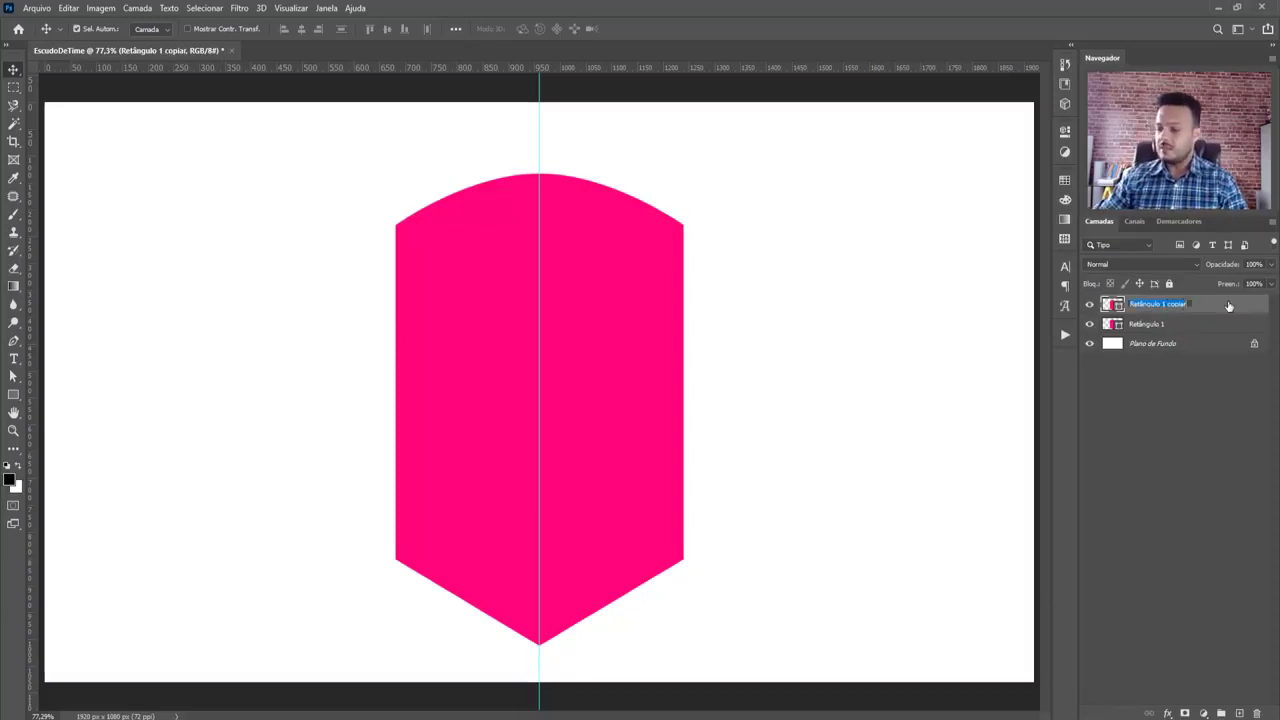
pyautogui.press('BackSpace')
pyautogui.press('BackSpace')
pyautogui.press('BackSpace')
pyautogui.press('BackSpace')
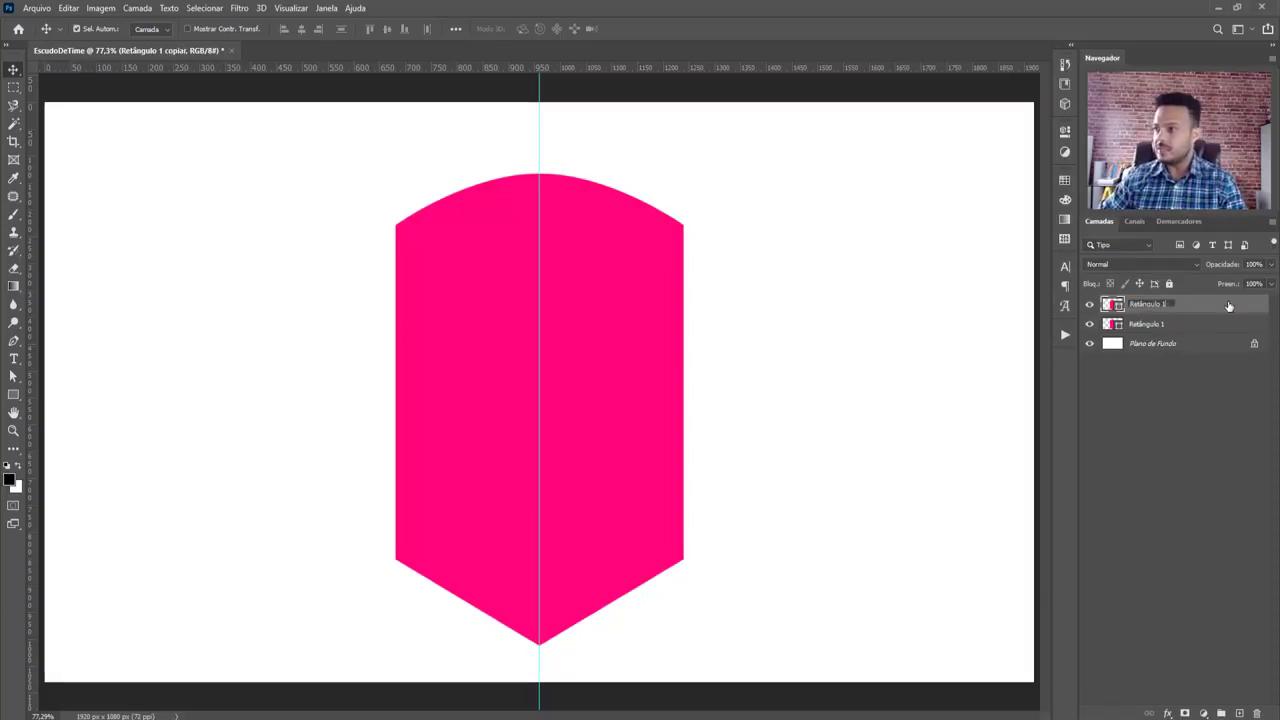
pyautogui.press('Return')
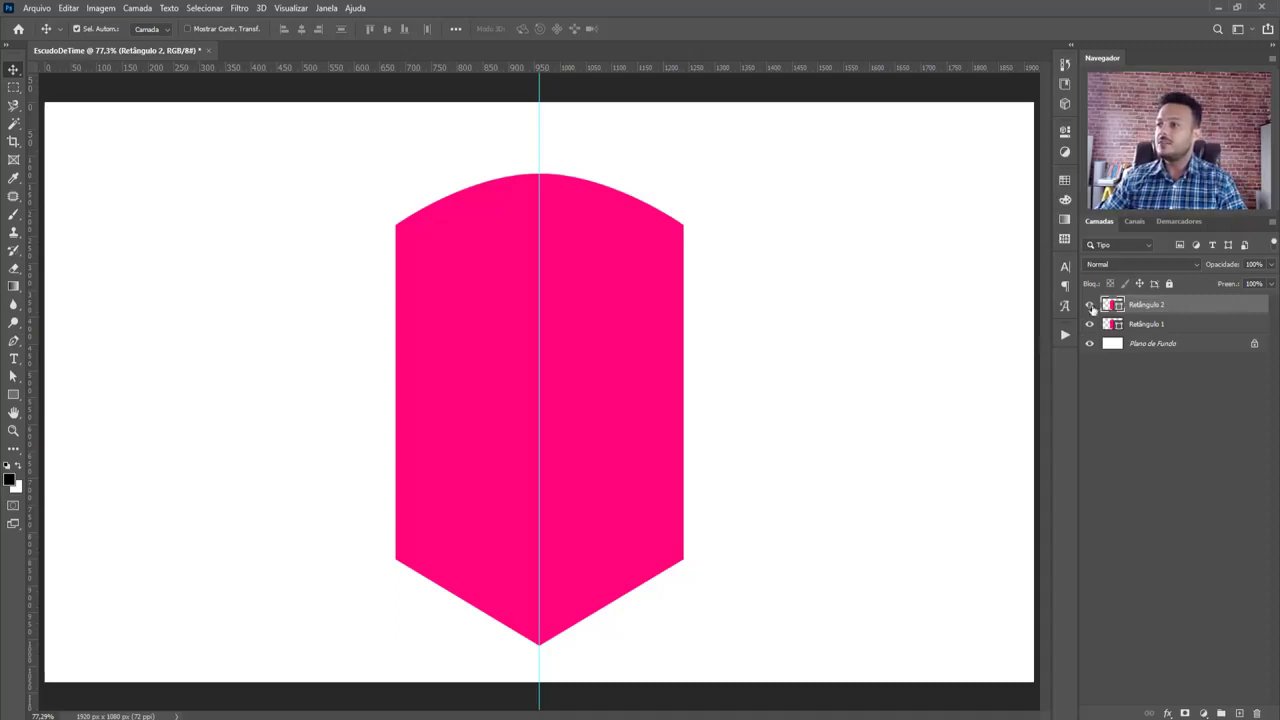
pyautogui.click(1090, 307)
pyautogui.click(1090, 306)
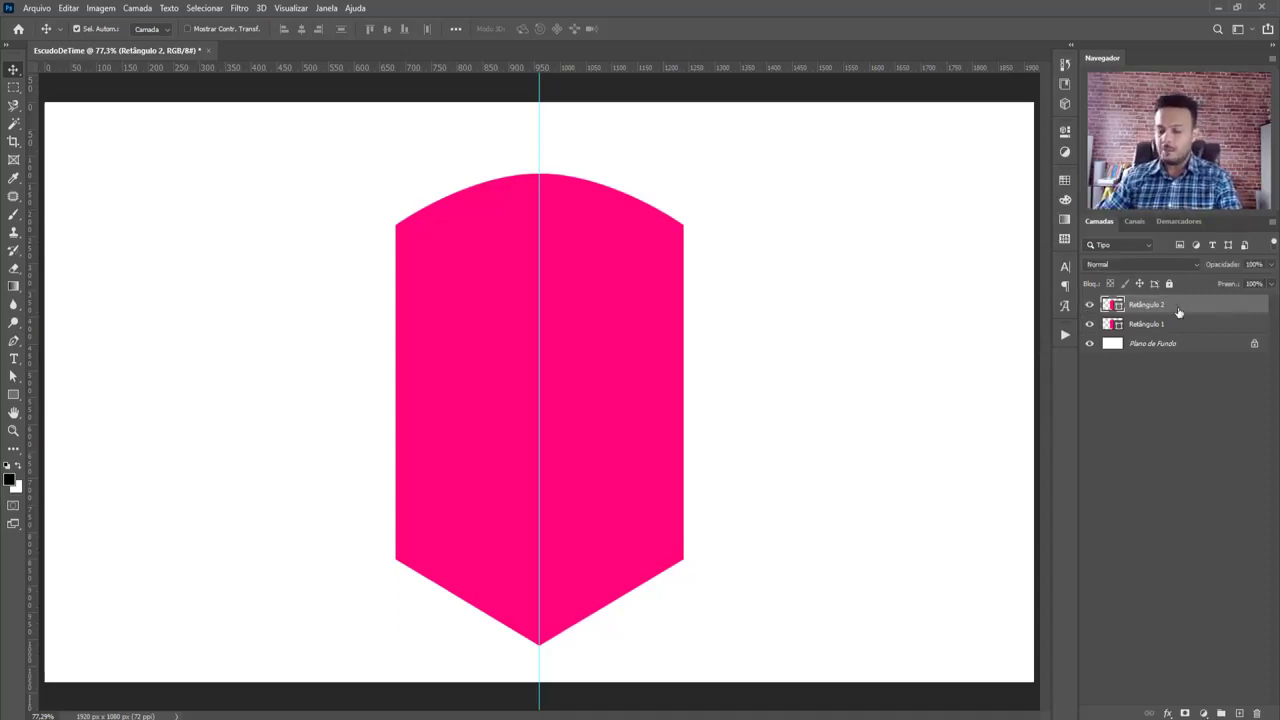
# Scale the Retângulo 2 shape proportionally about its center to 89.14% with Free Transform
pyautogui.hotkey('ctrl', 't')
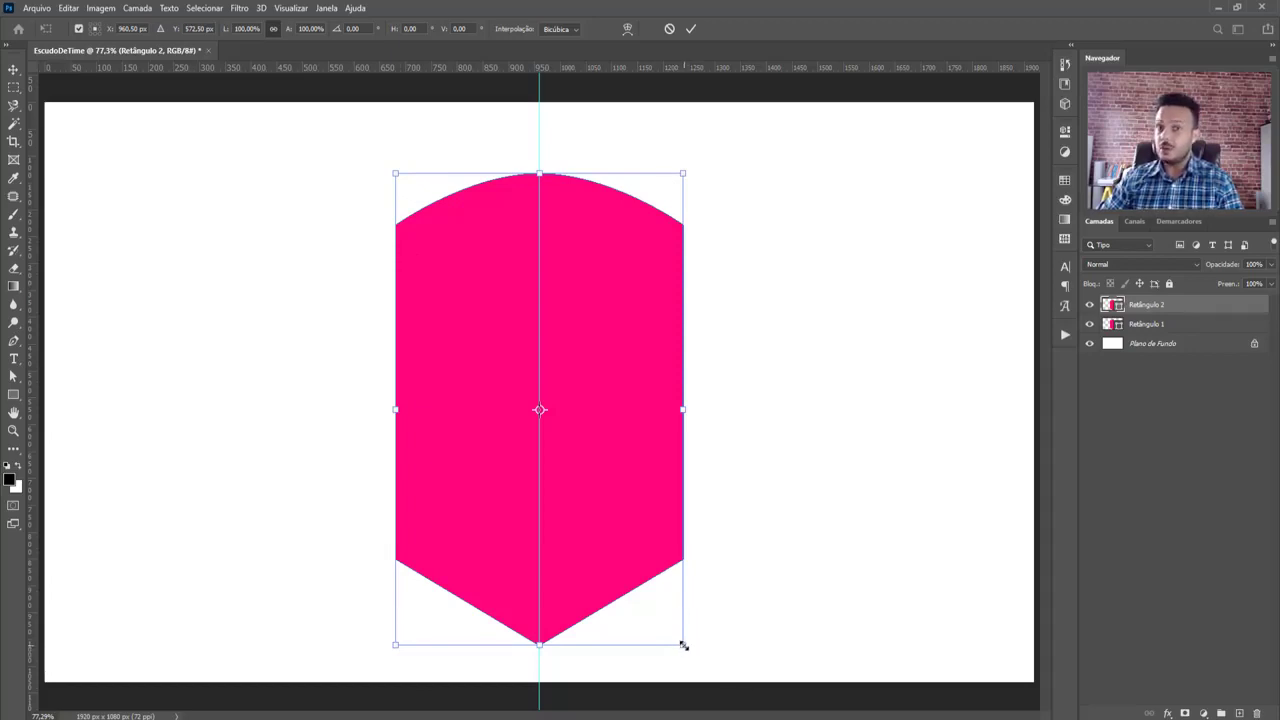
pyautogui.moveTo(684, 645); pyautogui.dragTo(660, 626)
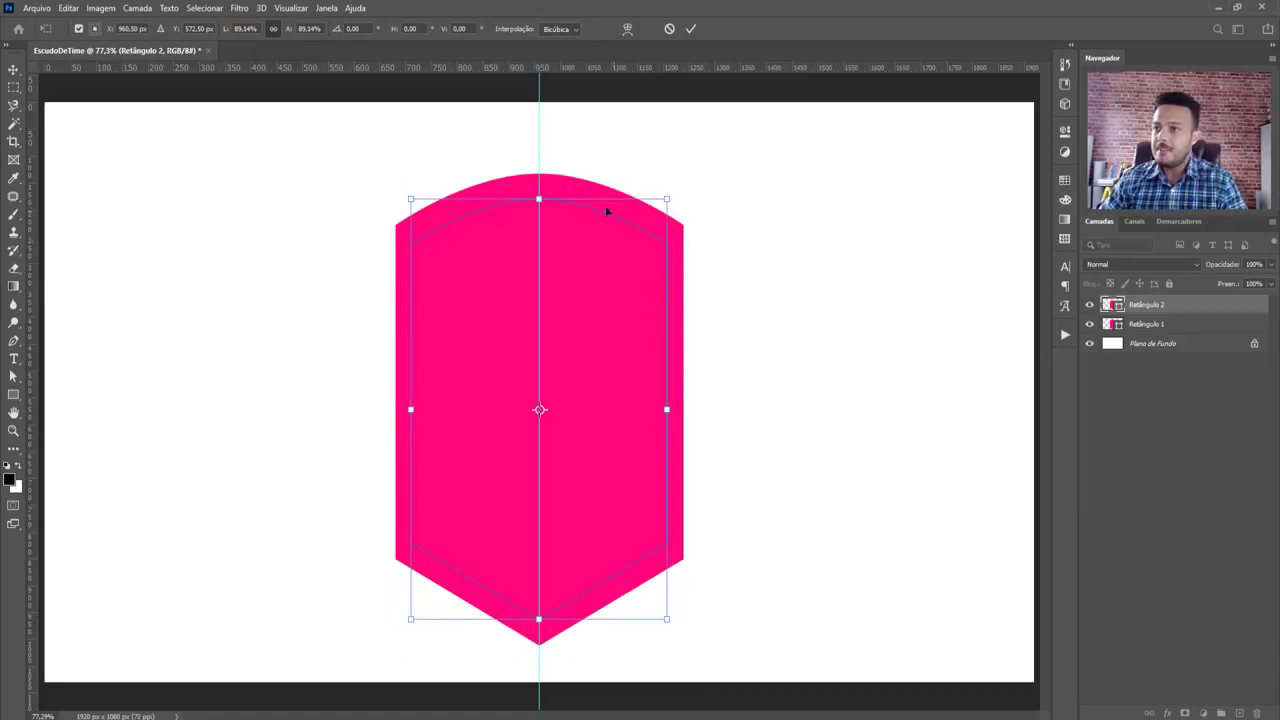
pyautogui.scroll(2, 537, 342)
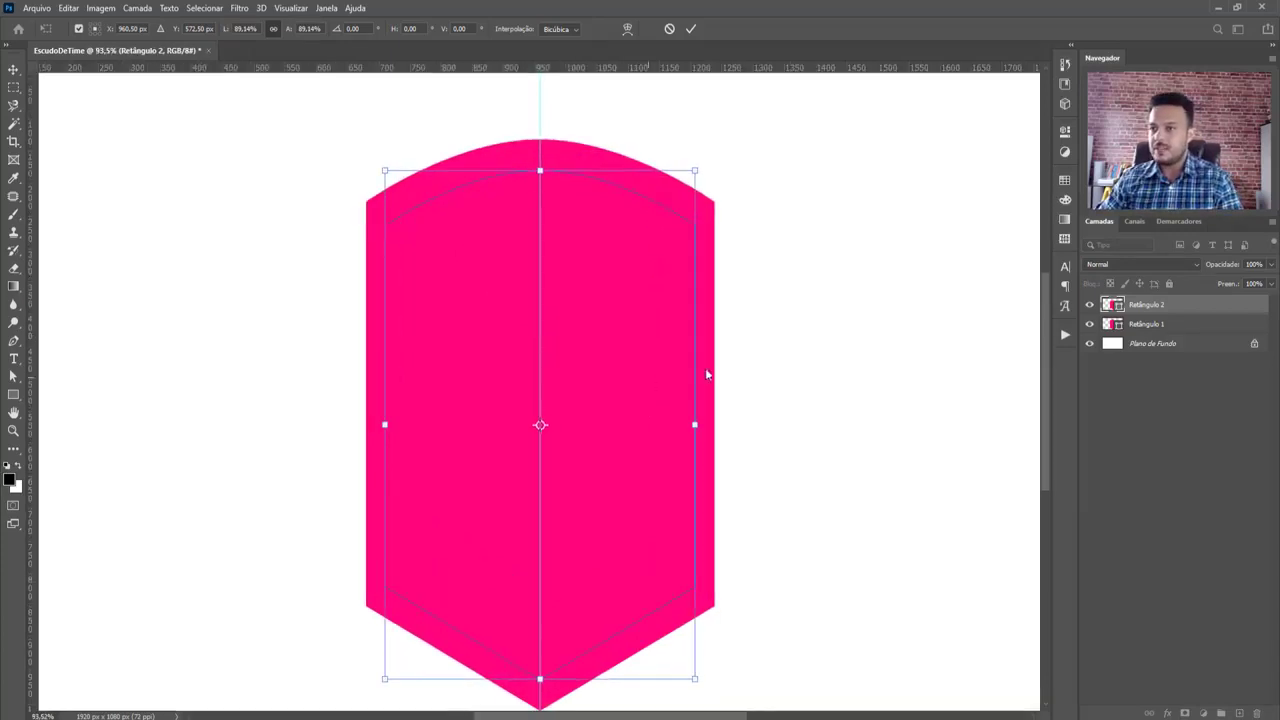
pyautogui.moveTo(706, 374); pyautogui.dragTo(725, 330)
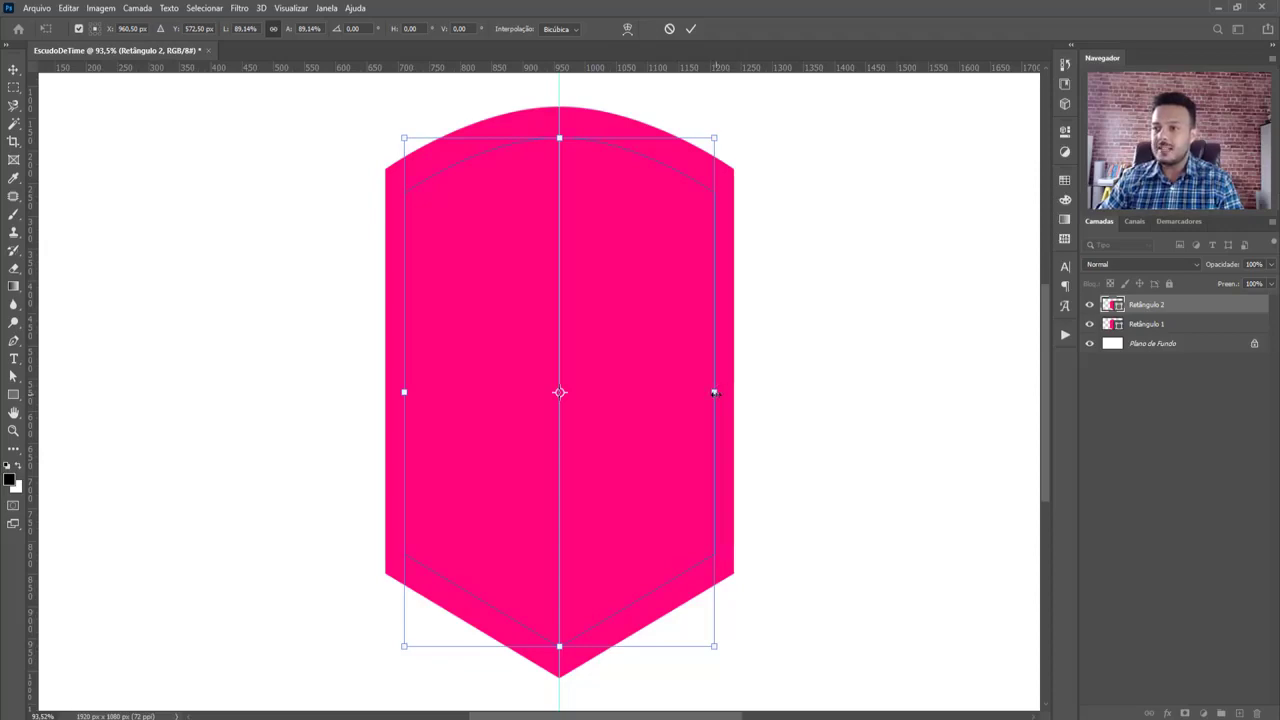
# Narrow the Retângulo 2 shape symmetrically about its center to 84.94% width, and apply the transform
pyautogui.moveTo(714, 392); pyautogui.dragTo(678, 392)
pyautogui.hotkey('ctrl', 'z')
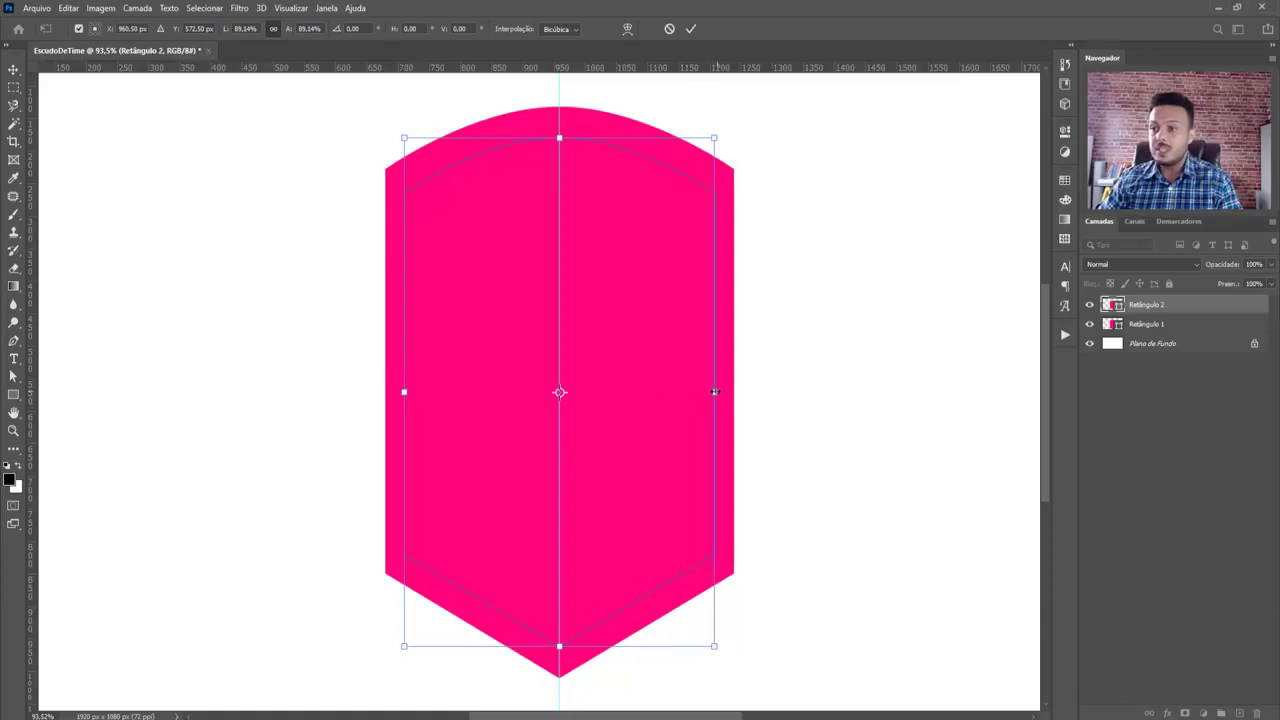
pyautogui.moveTo(714, 392)
pyautogui.mouseDown()
pyautogui.moveTo(689, 393)
pyautogui.moveTo(708, 392)
pyautogui.mouseUp()
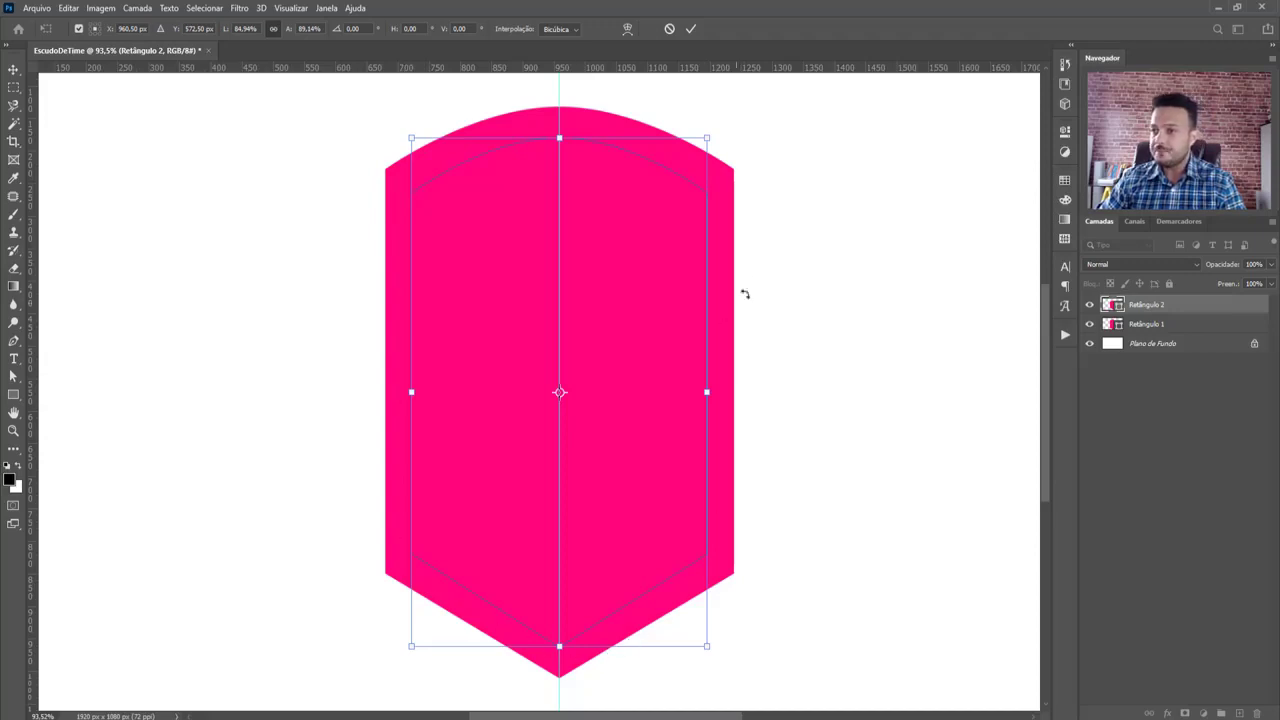
pyautogui.press('Return')
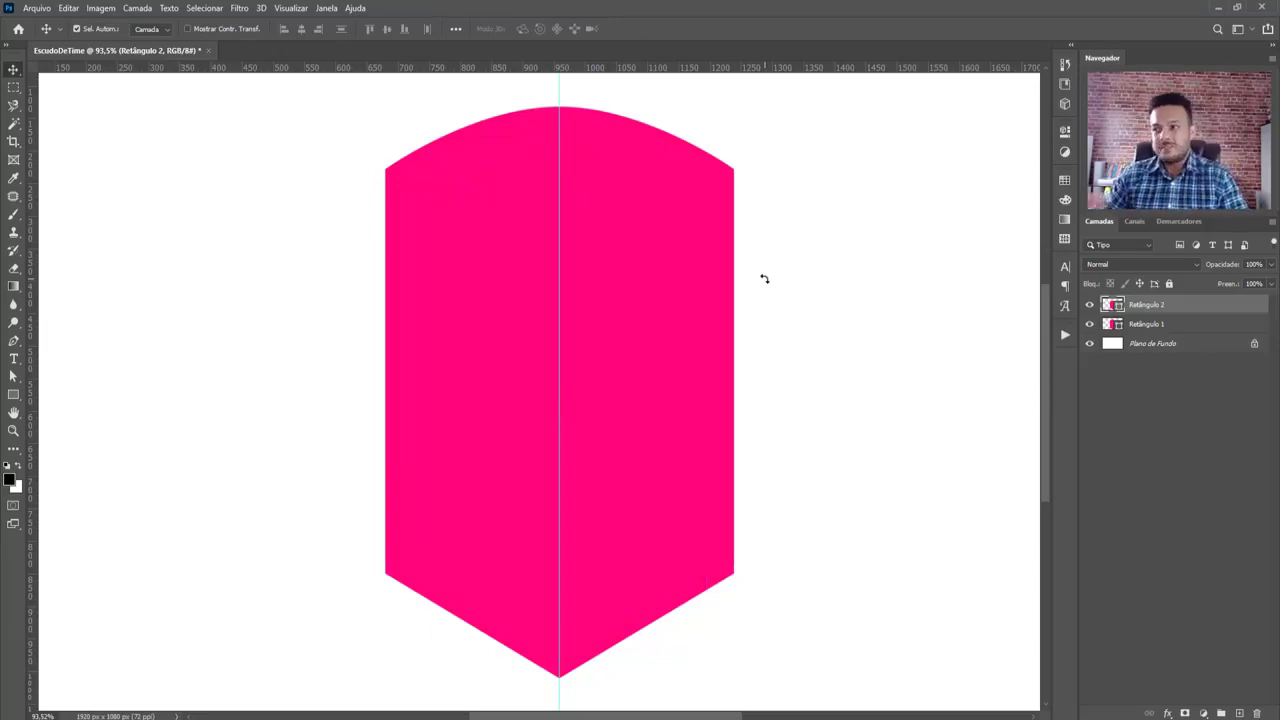
# Recolor the Retângulo 2 shape with a dark magenta swatch to set it off from the pink border
pyautogui.click(1066, 134)
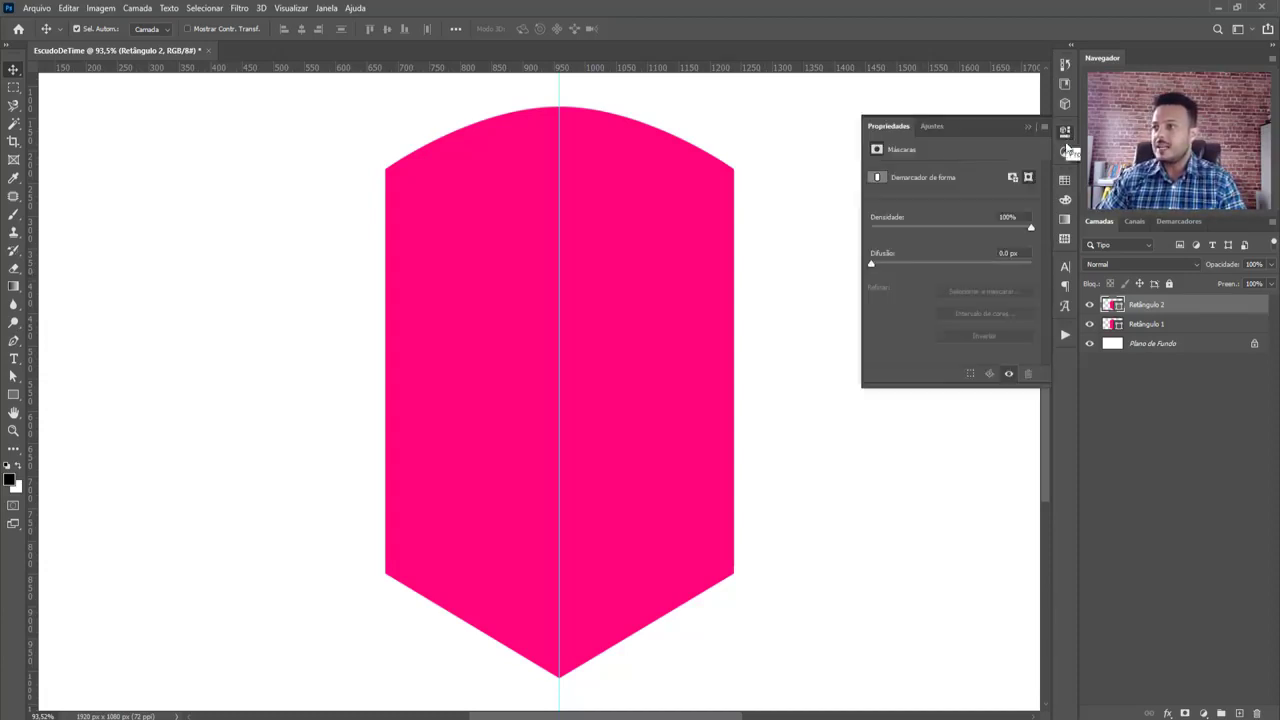
pyautogui.click(1066, 154)
pyautogui.click(888, 126)
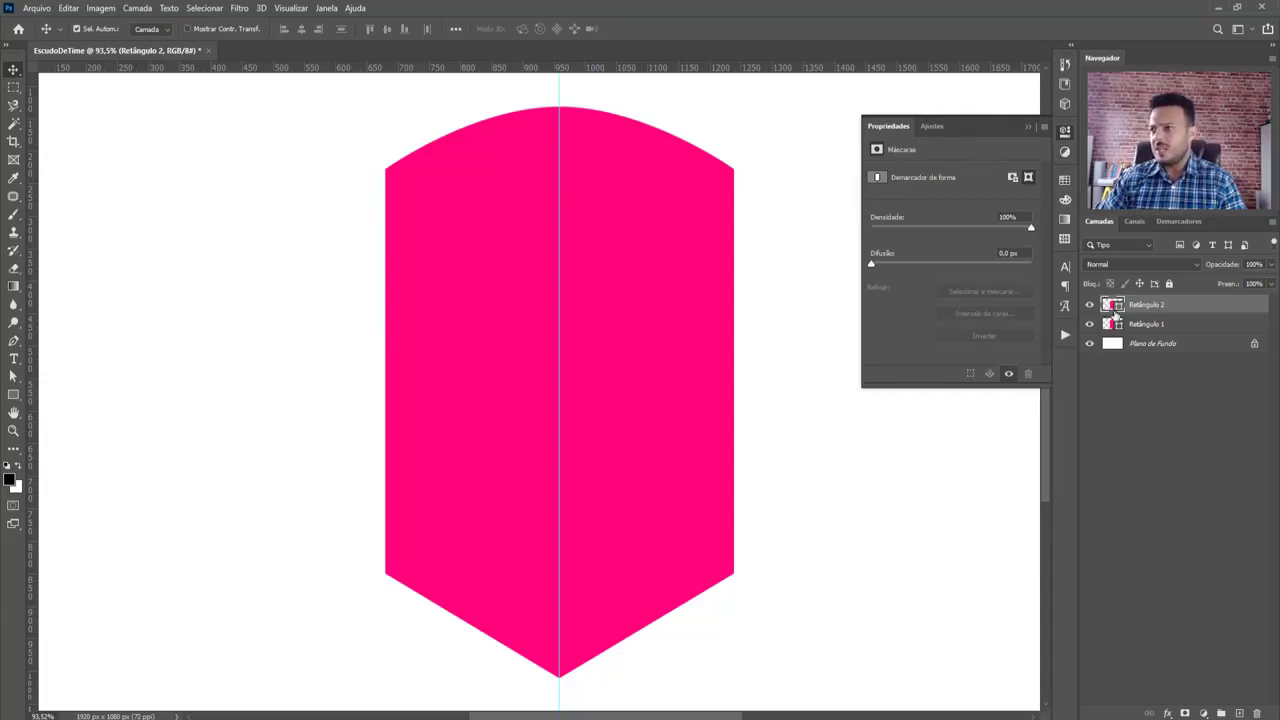
pyautogui.click(1064, 181)
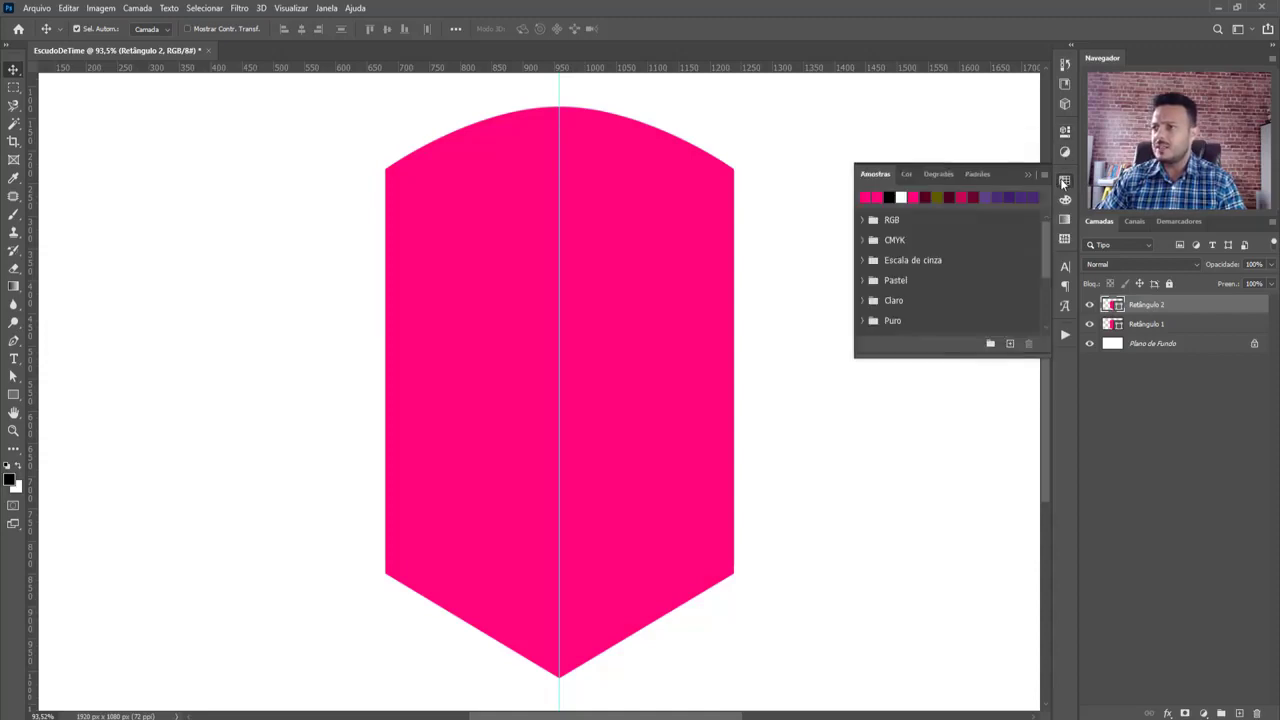
pyautogui.click(961, 195)
pyautogui.click(1027, 175)
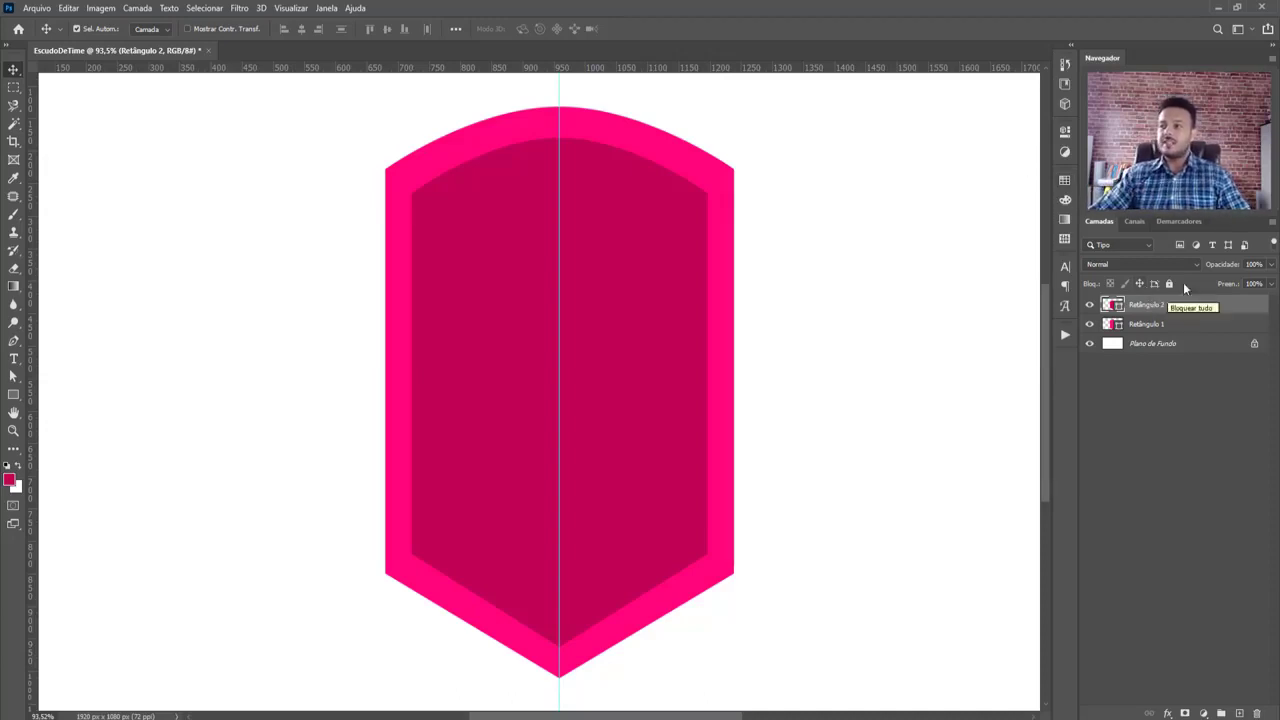
# Duplicate the Retângulo 2 shape layer and rename the copy Retângulo 3
pyautogui.click(1184, 326)
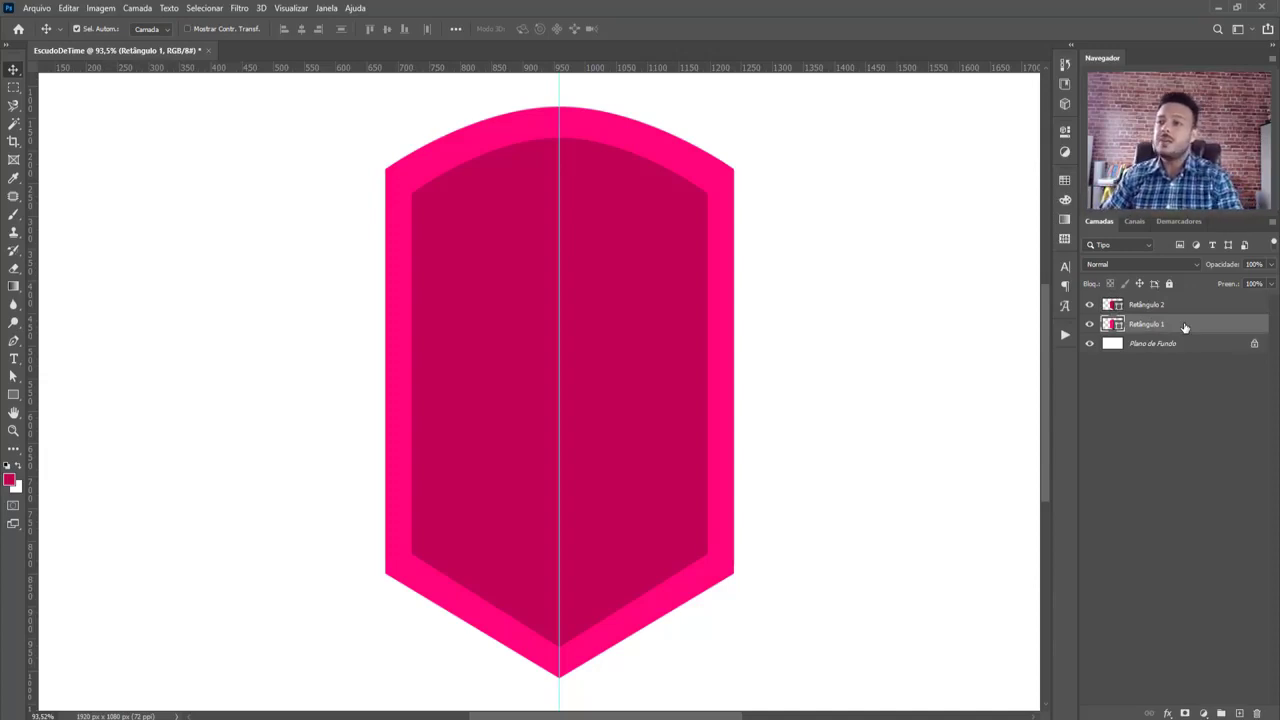
pyautogui.click(688, 277)
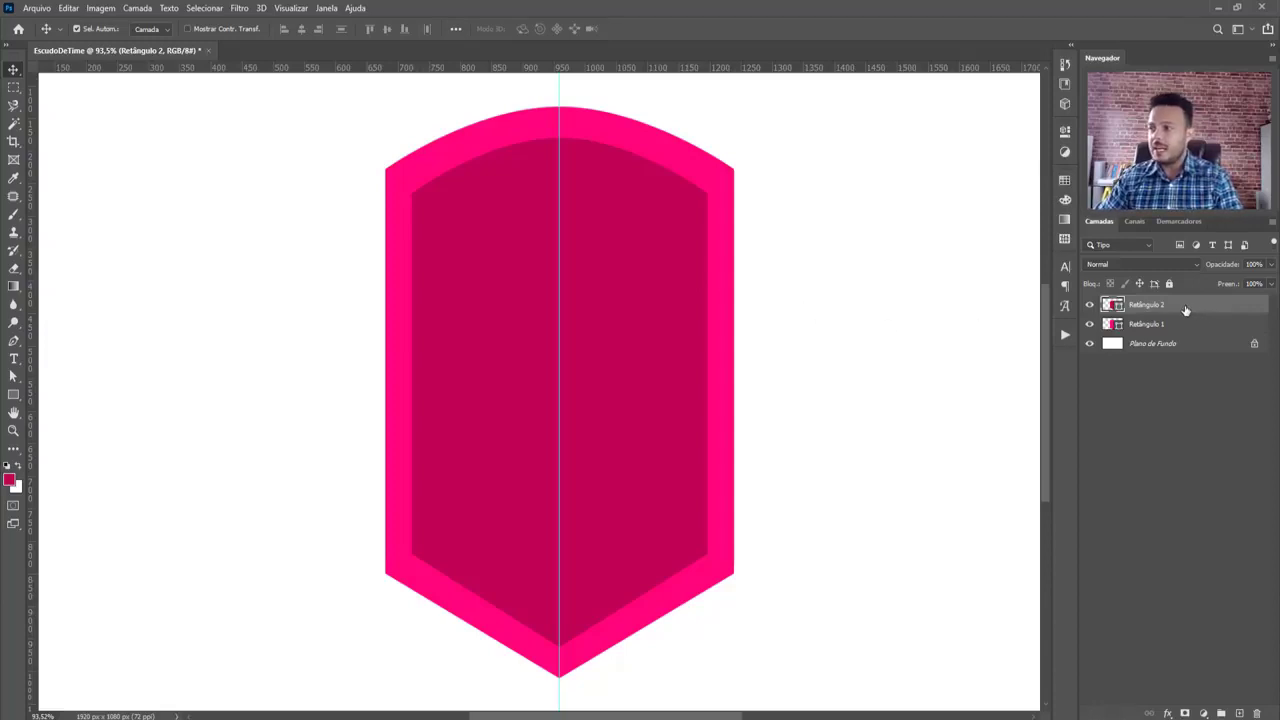
pyautogui.hotkey('ctrl', 'j')
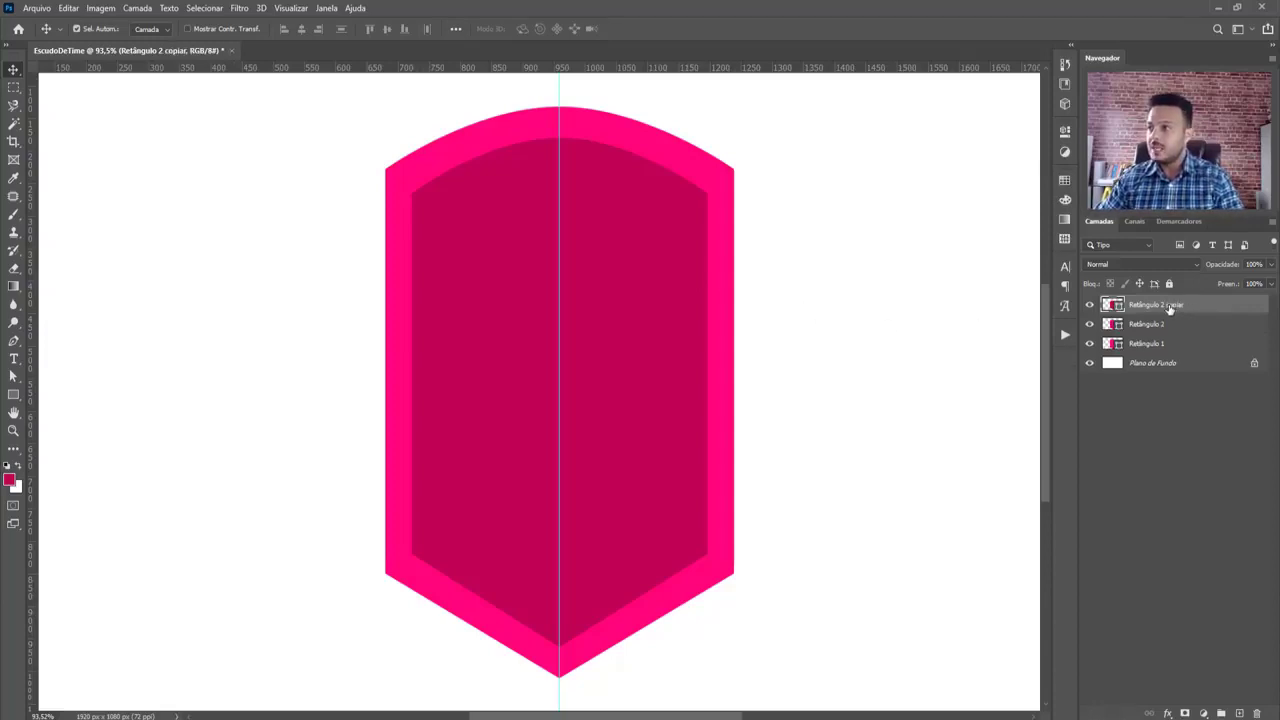
pyautogui.doubleClick(1172, 306)
pyautogui.press('Right')
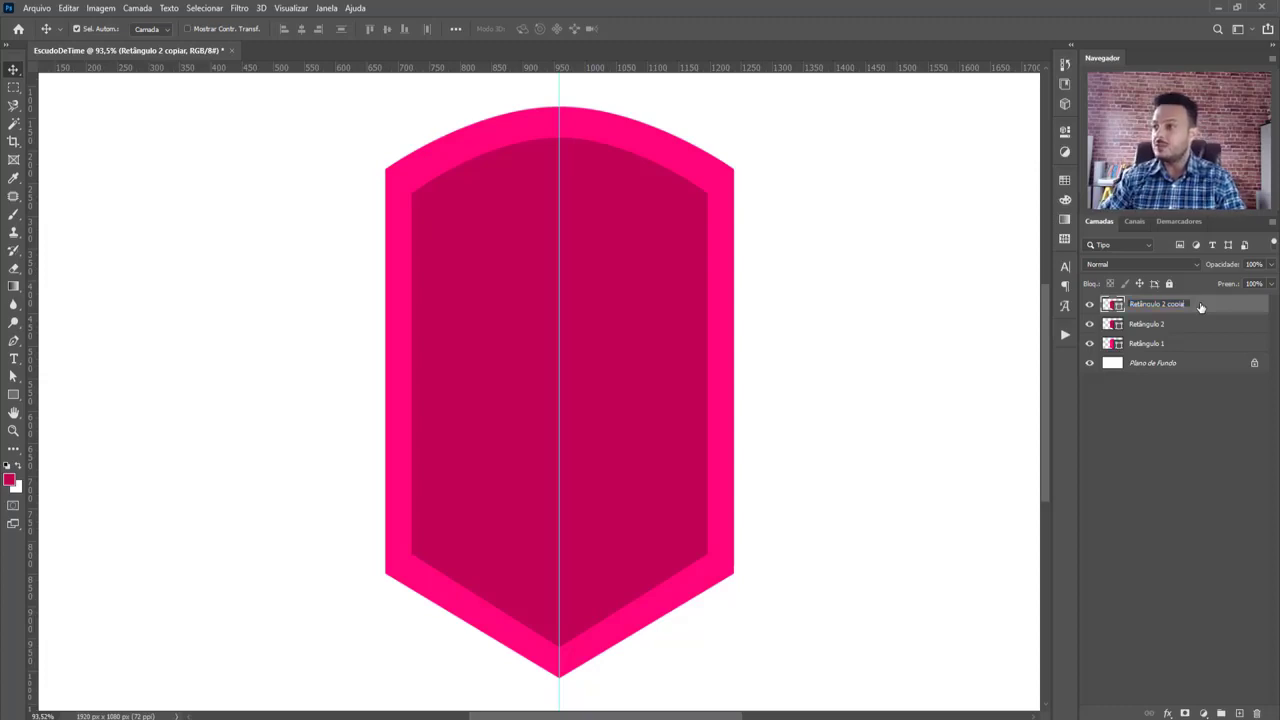
pyautogui.press('BackSpace')
pyautogui.write('3')
pyautogui.press('Return')
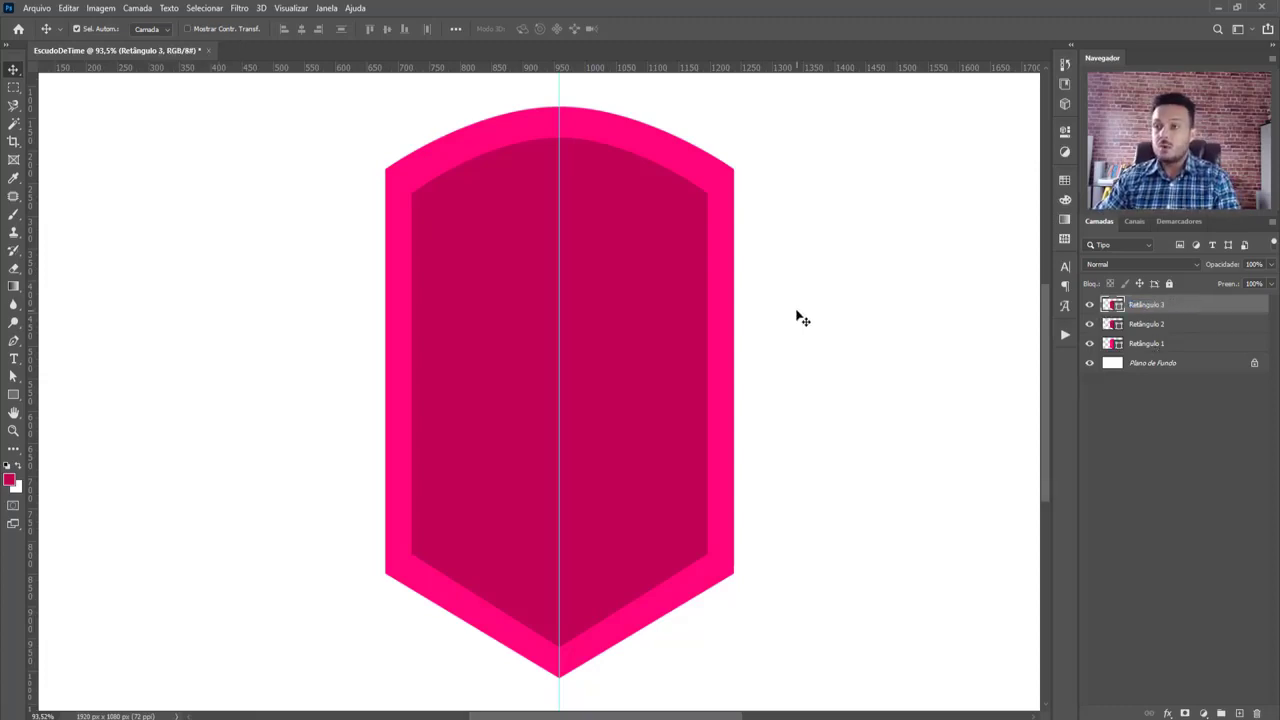
# Scale Retângulo 3 proportionally about its center to 96.14%, narrow it slightly on both sides, and apply the transform
pyautogui.hotkey('ctrl', 't')
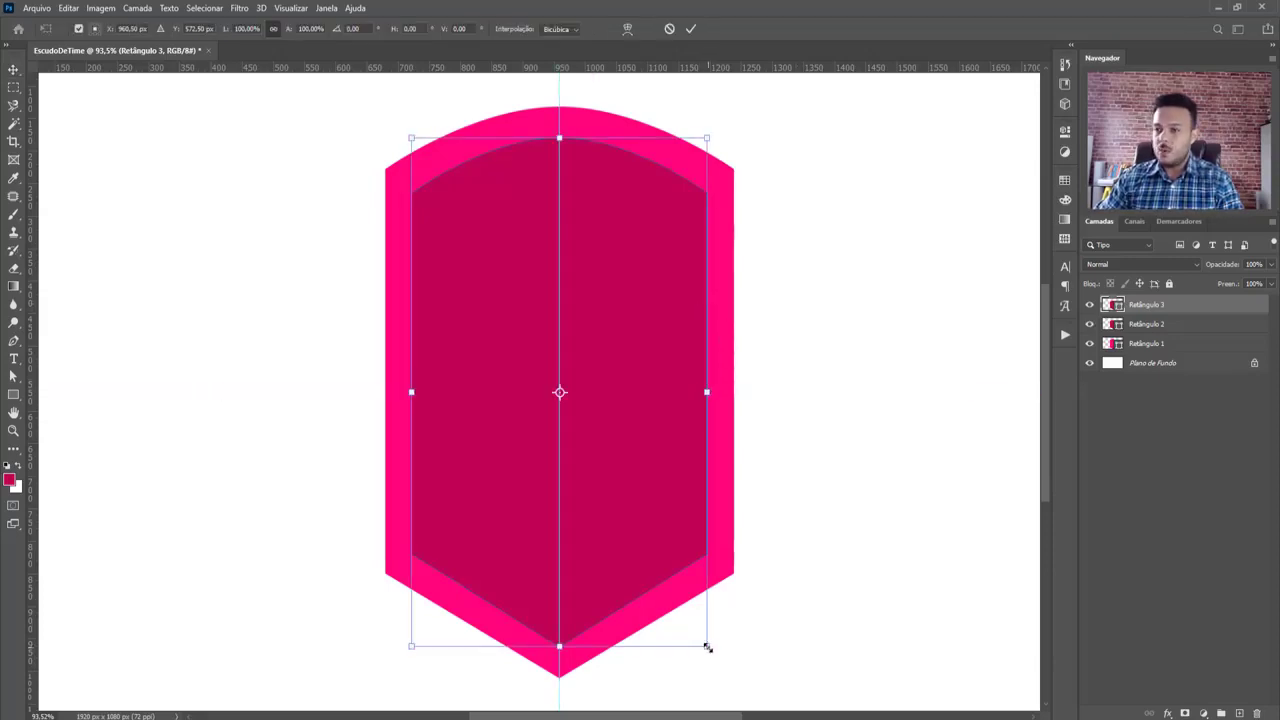
pyautogui.moveTo(707, 647)
pyautogui.mouseDown()
pyautogui.moveTo(680, 629)
pyautogui.moveTo(690, 646)
pyautogui.mouseUp()
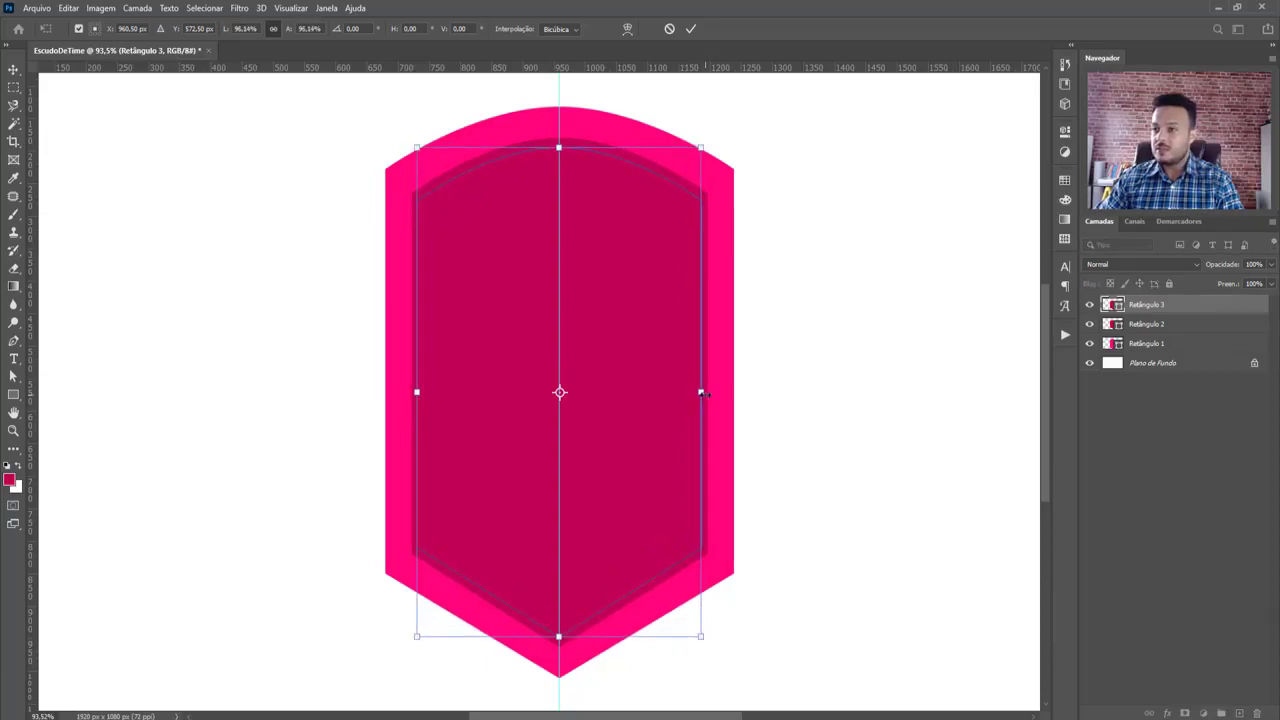
pyautogui.moveTo(701, 392); pyautogui.dragTo(698, 392)
pyautogui.press('Return')
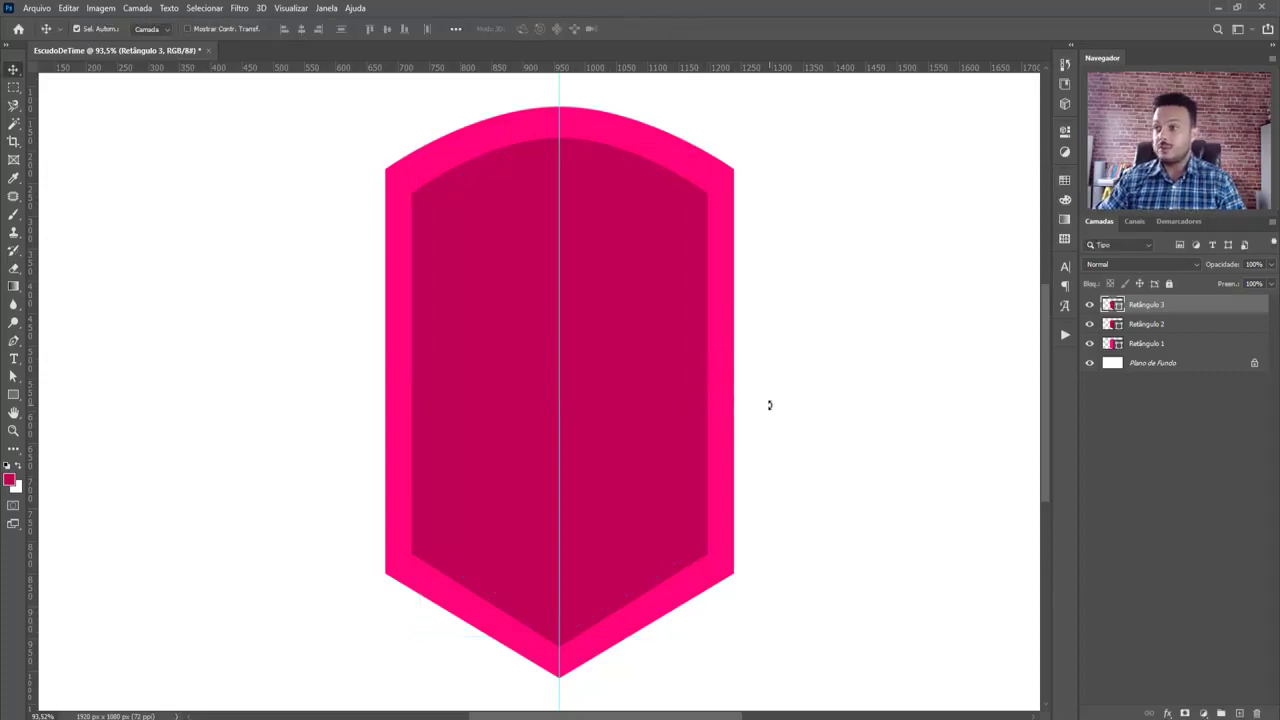
# Recolor the Retângulo 2 shape with a very dark wine swatch to form a thin outline around Retângulo 3
pyautogui.click(1158, 326)
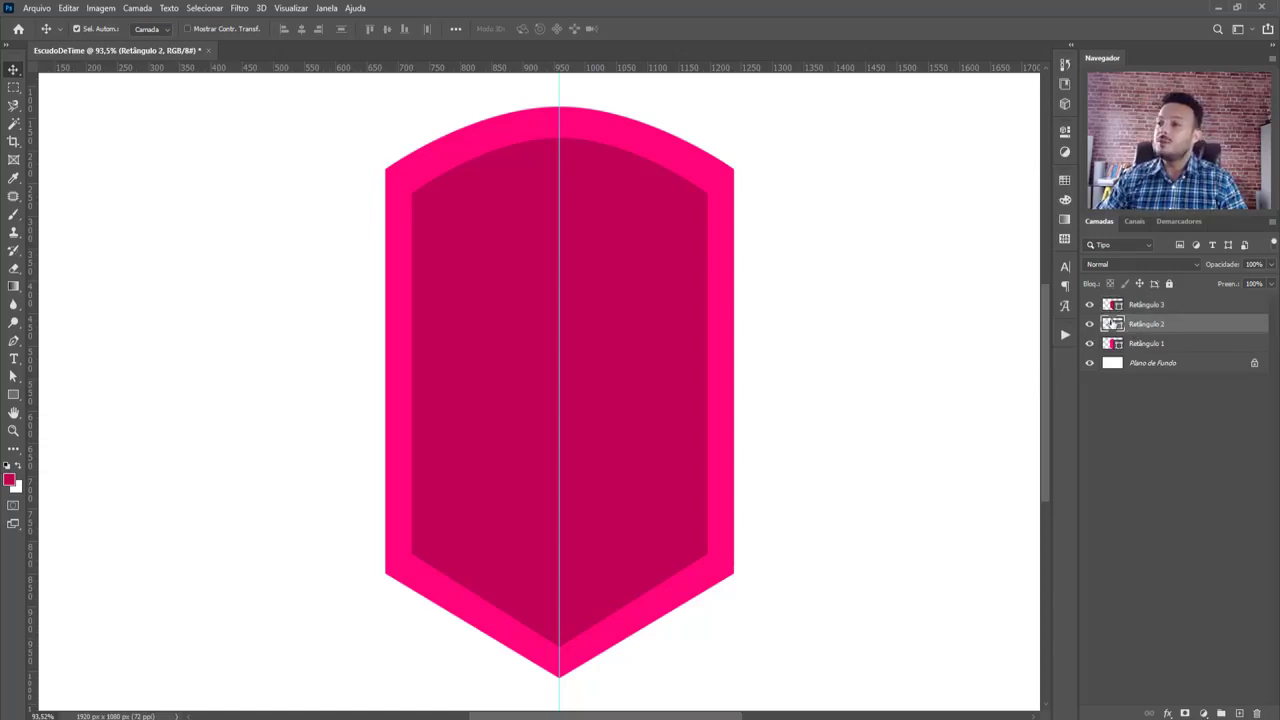
pyautogui.click(1064, 179)
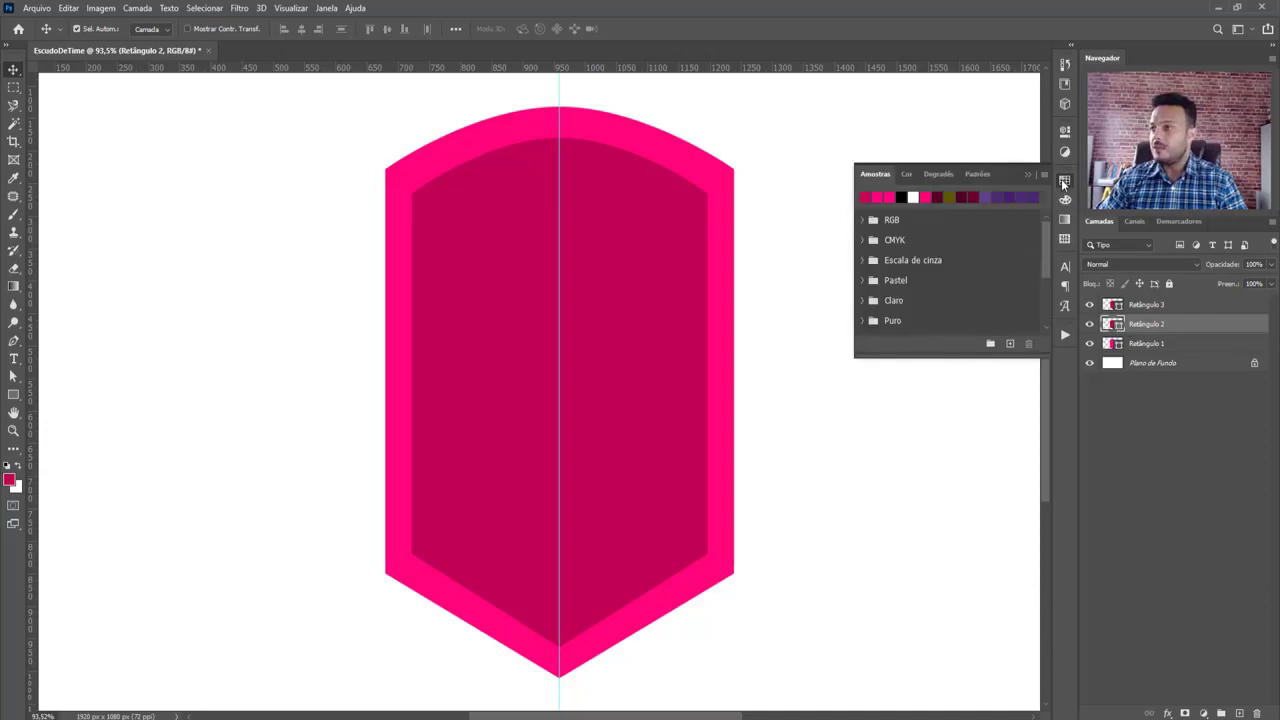
pyautogui.click(943, 193)
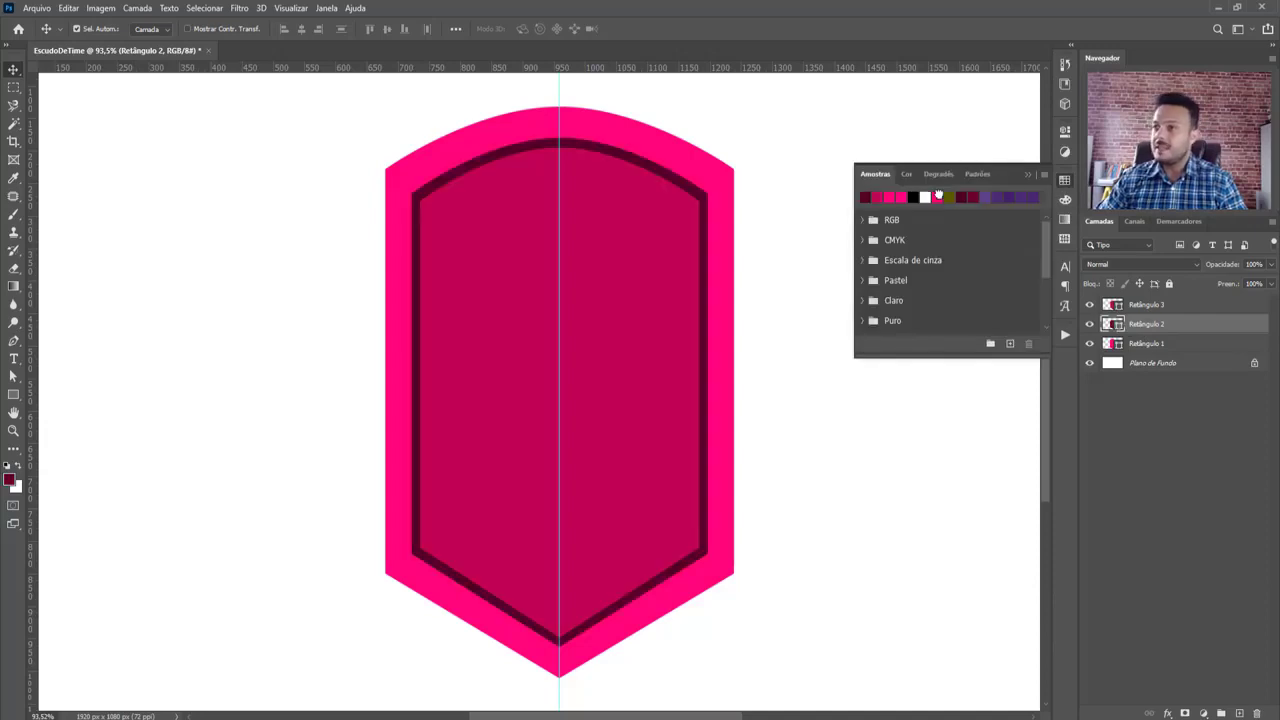
pyautogui.click(1029, 175)
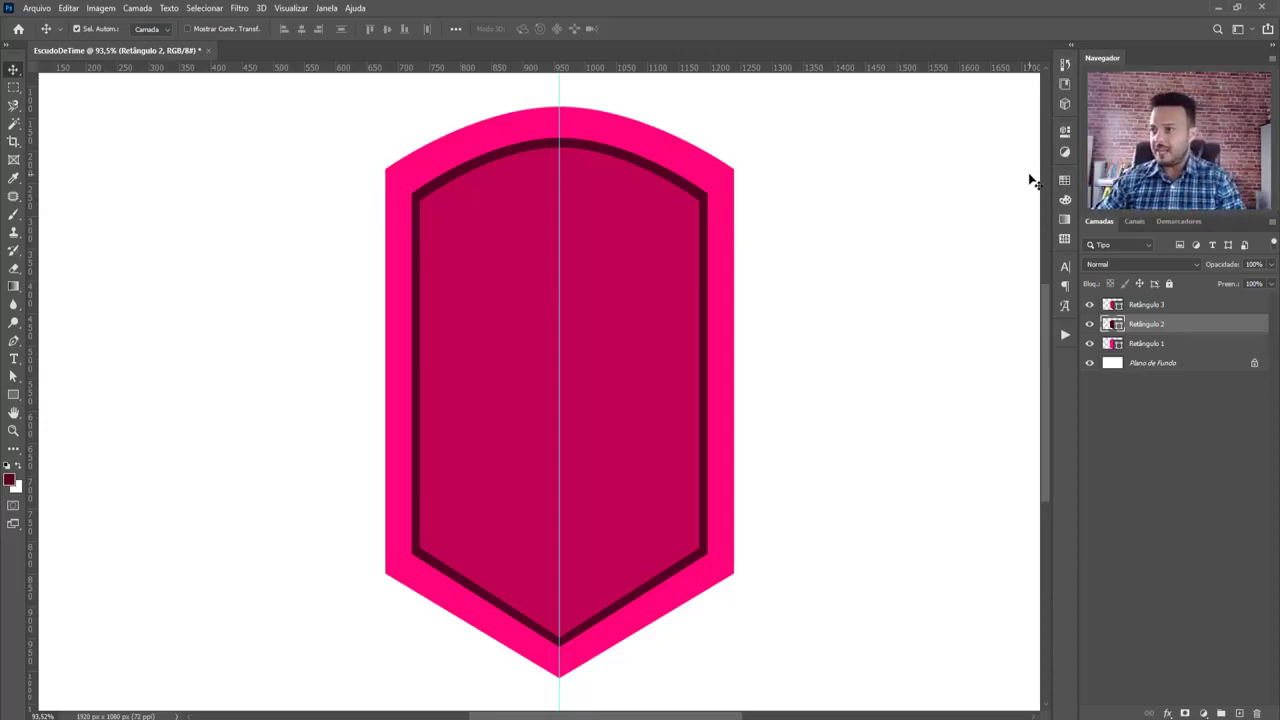
# Hide all three shield shapes and show them again one by one from Retângulo 1 up to check the stacking
pyautogui.moveTo(1090, 304); pyautogui.dragTo(1092, 350)
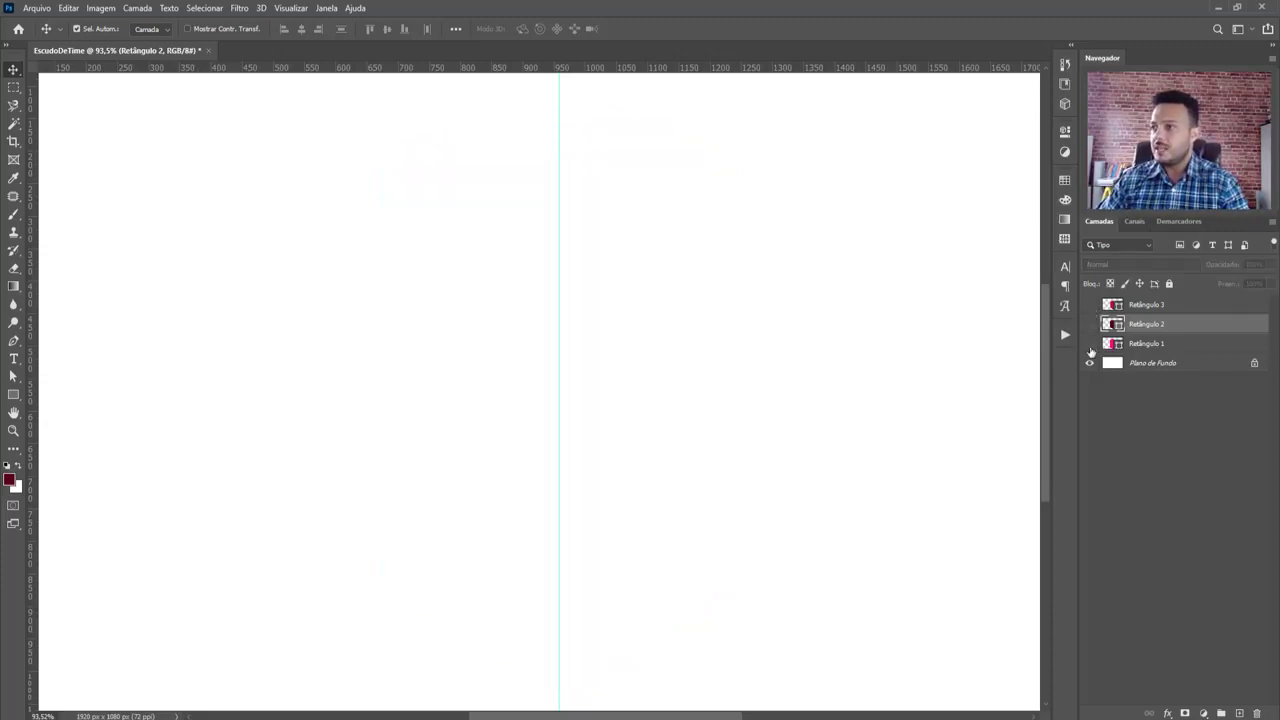
pyautogui.click(1090, 344)
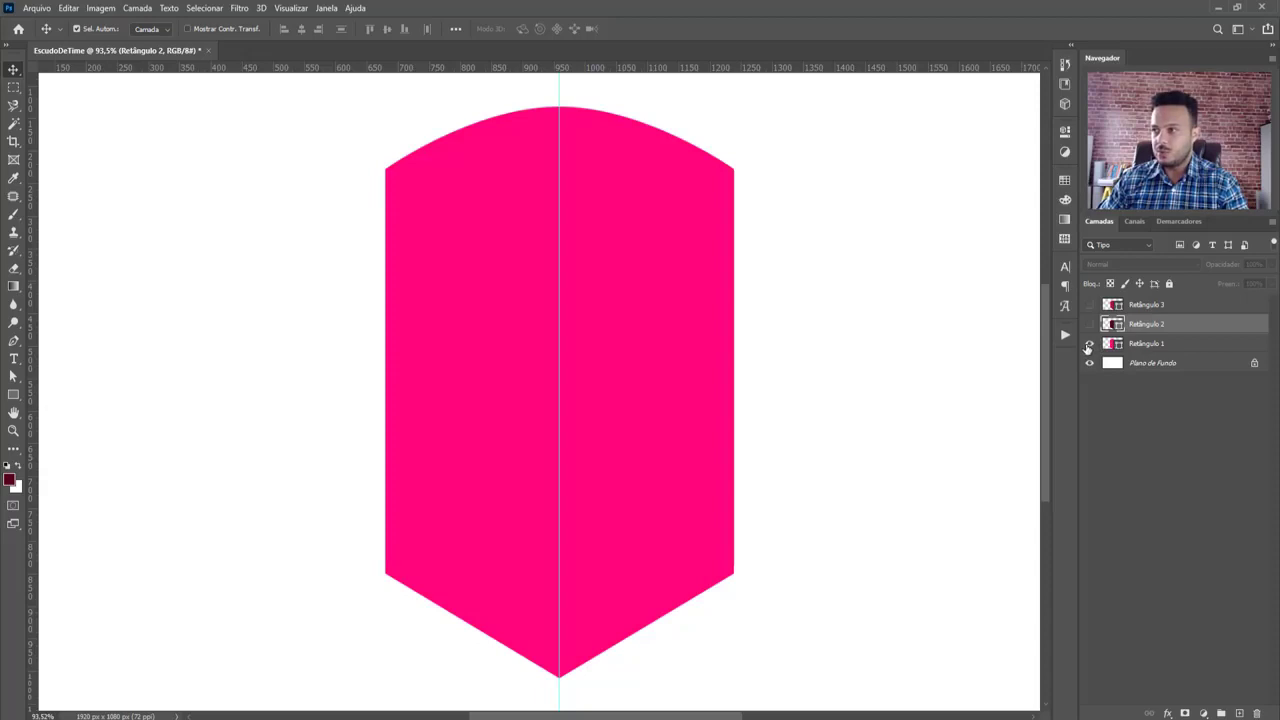
pyautogui.click(1141, 346)
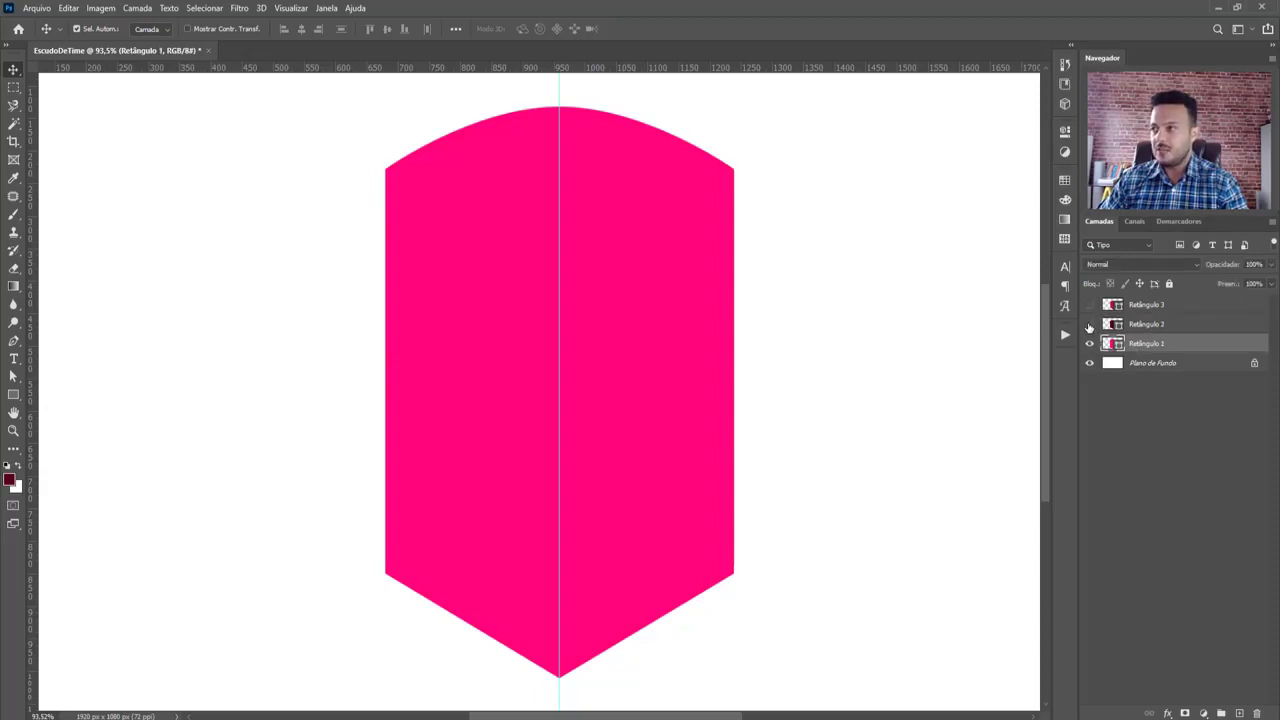
pyautogui.click(1090, 324)
pyautogui.click(1160, 324)
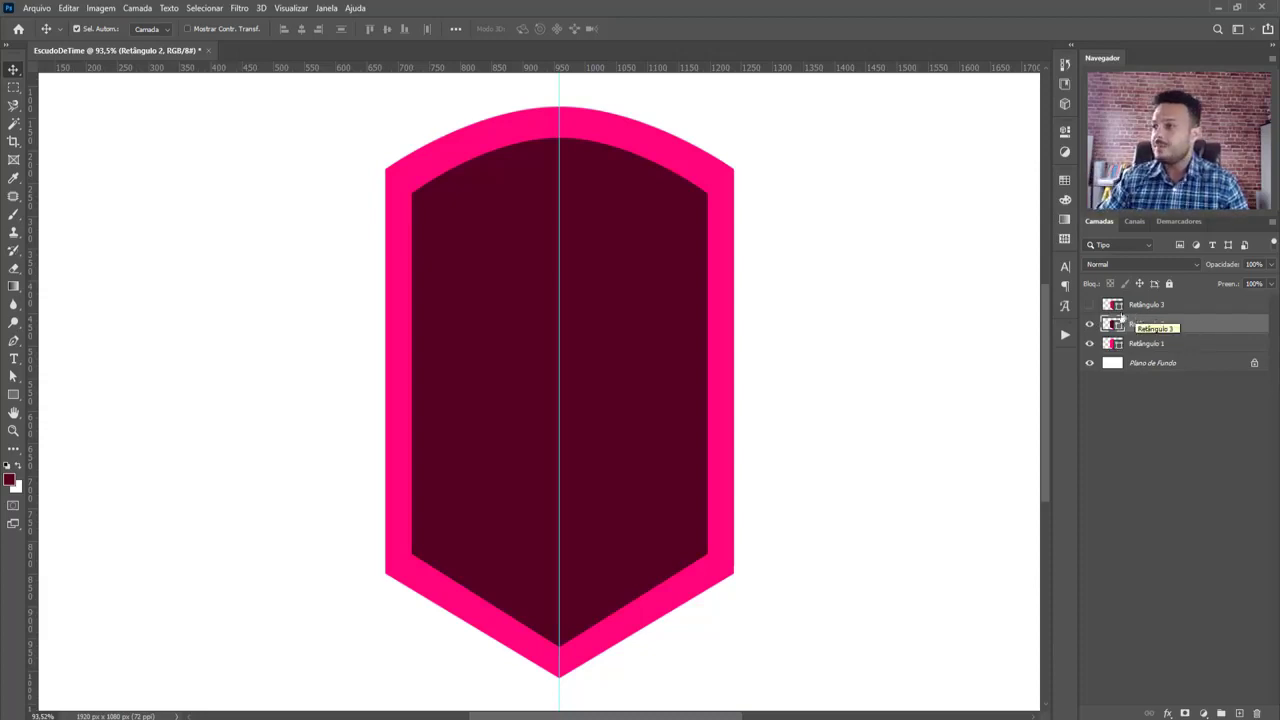
pyautogui.click(1090, 305)
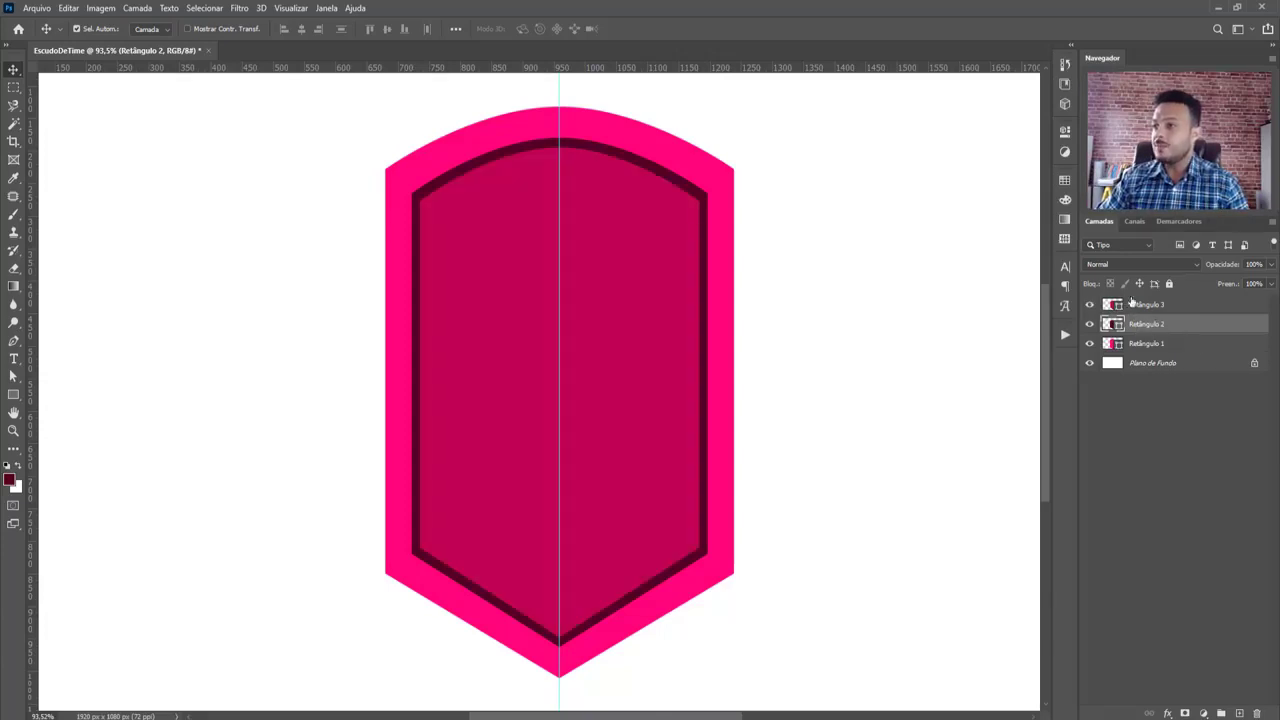
# Draw a tall, narrow vertical rectangle about 31 × 854 px beside the shield's left edge, on top of Retângulo 3
pyautogui.click(1162, 306)
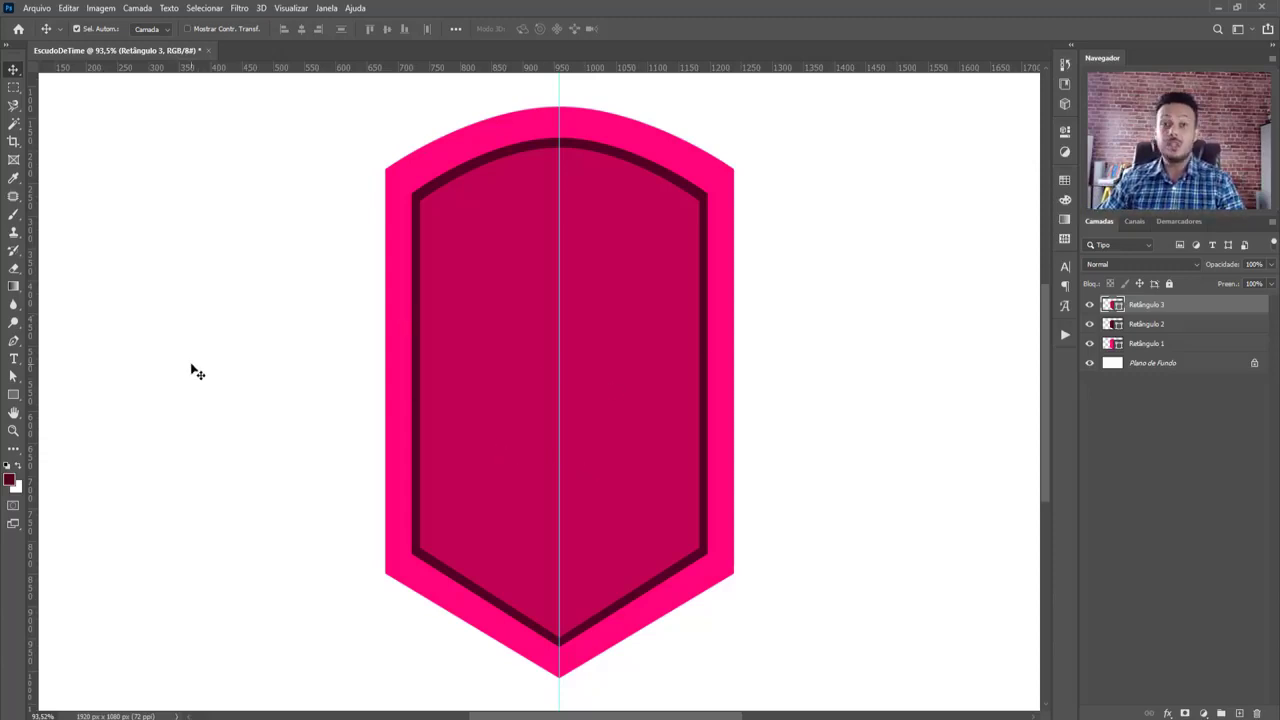
pyautogui.click(13, 395)
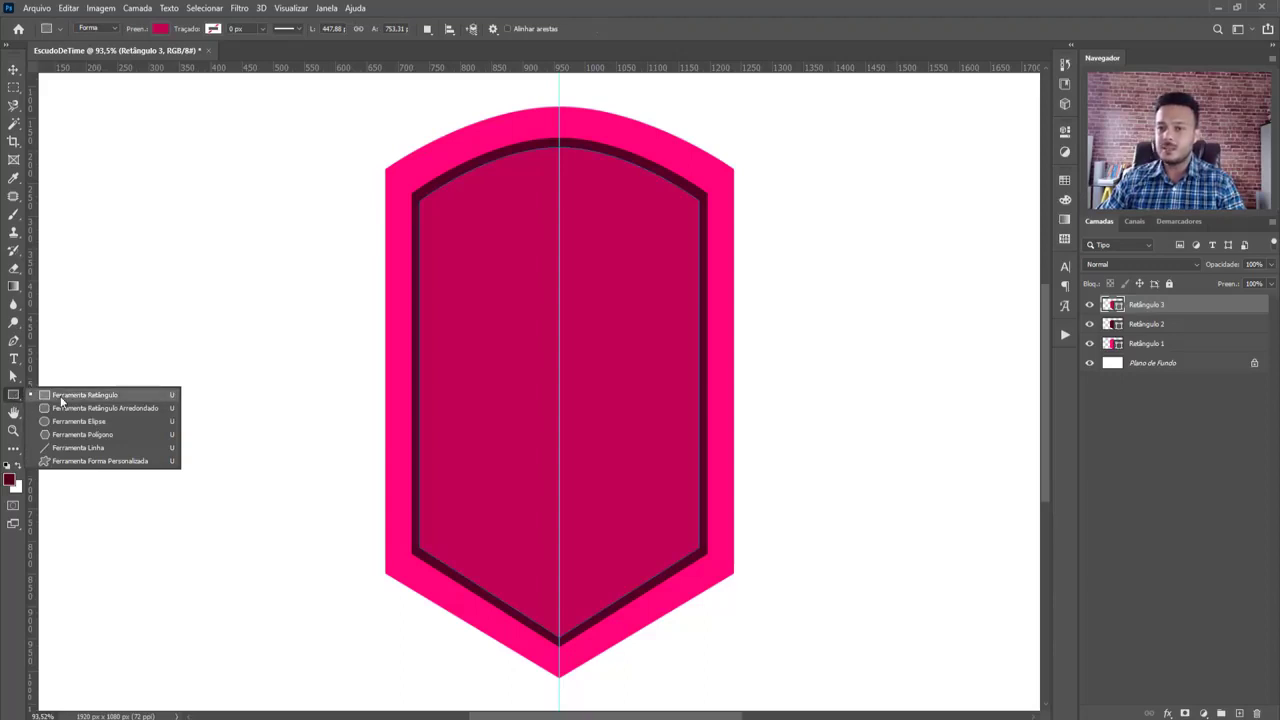
pyautogui.click(61, 401)
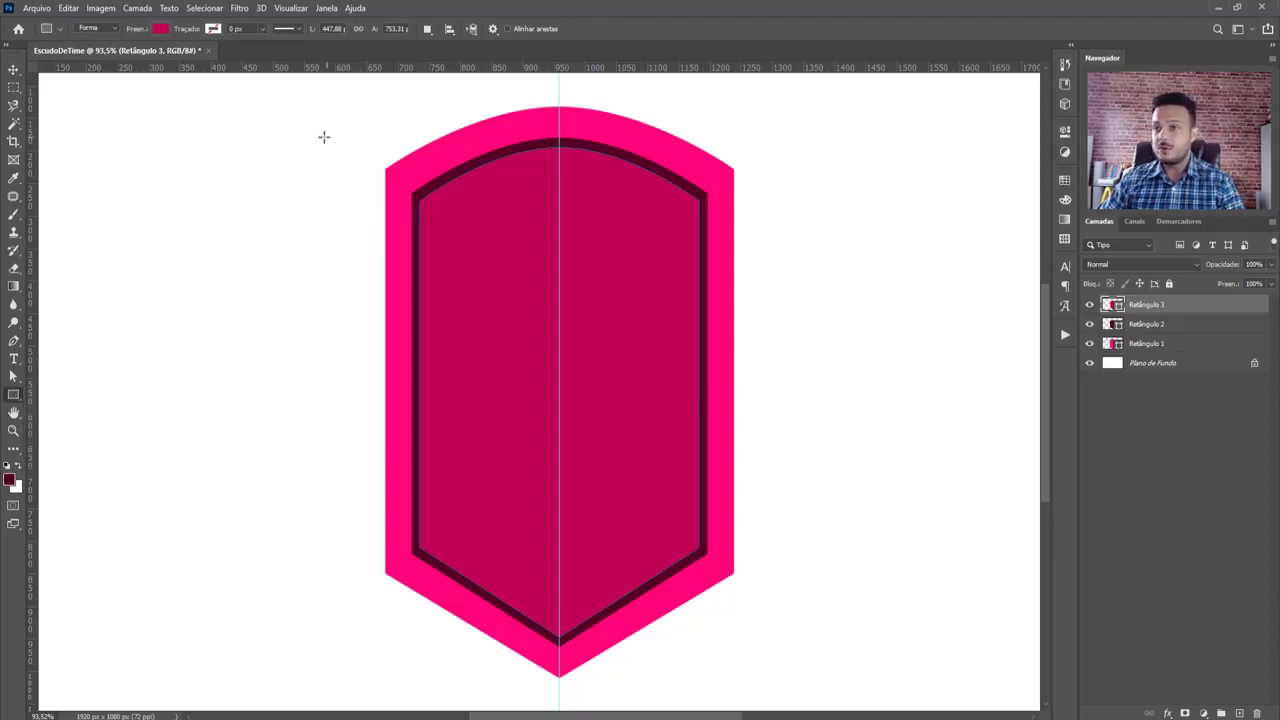
pyautogui.moveTo(298, 128); pyautogui.dragTo(317, 683)
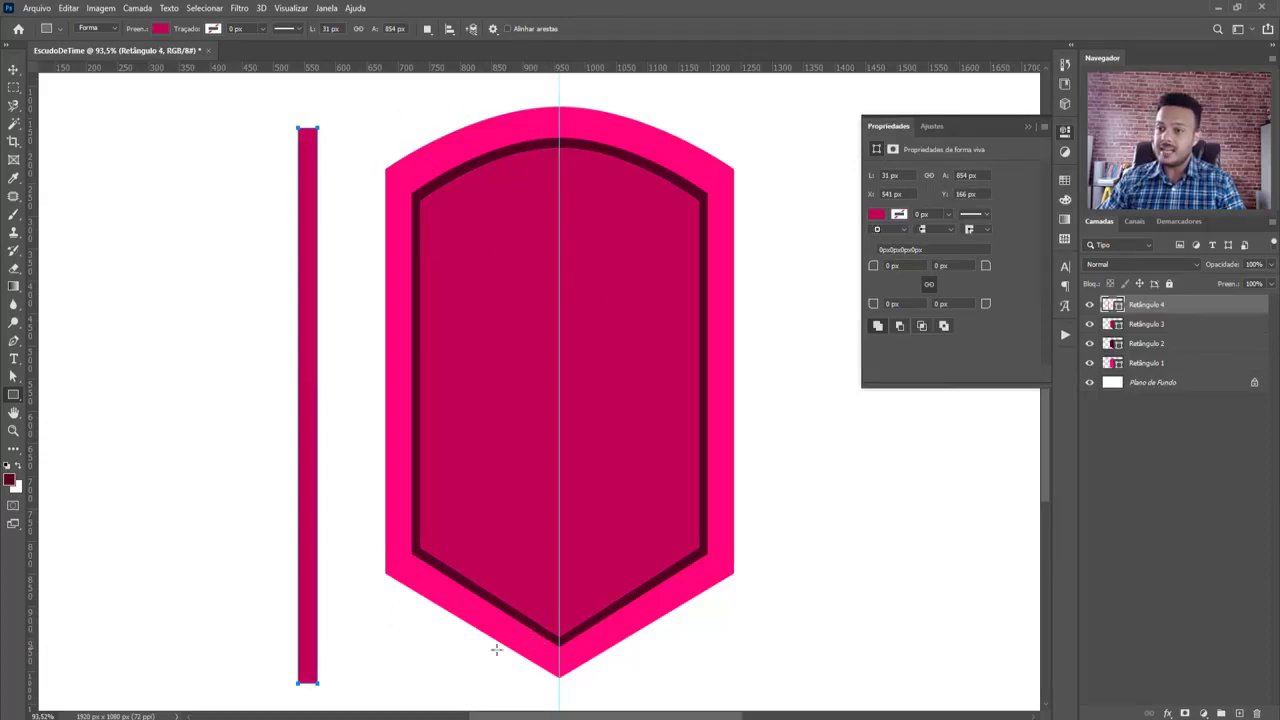
pyautogui.click(1028, 128)
pyautogui.click(14, 70)
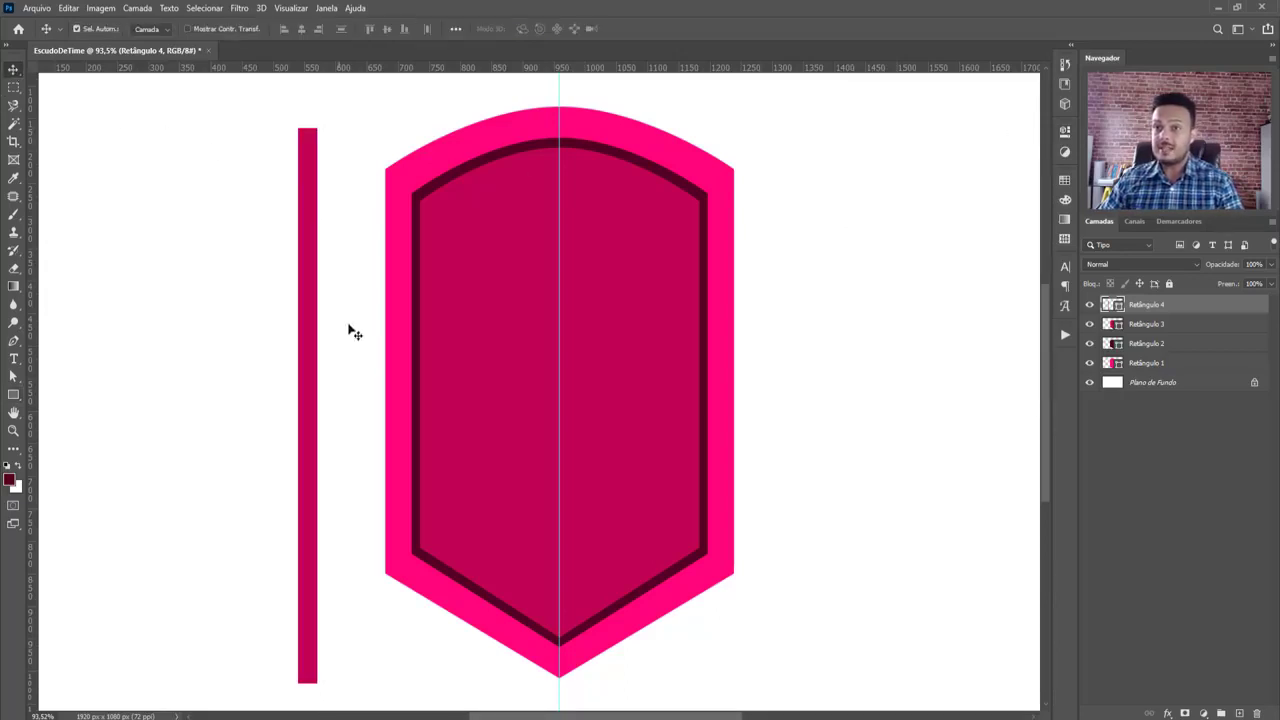
# Move the vertical bar closer to the shield and recolor it with the black swatch
pyautogui.moveTo(314, 360); pyautogui.dragTo(341, 331)
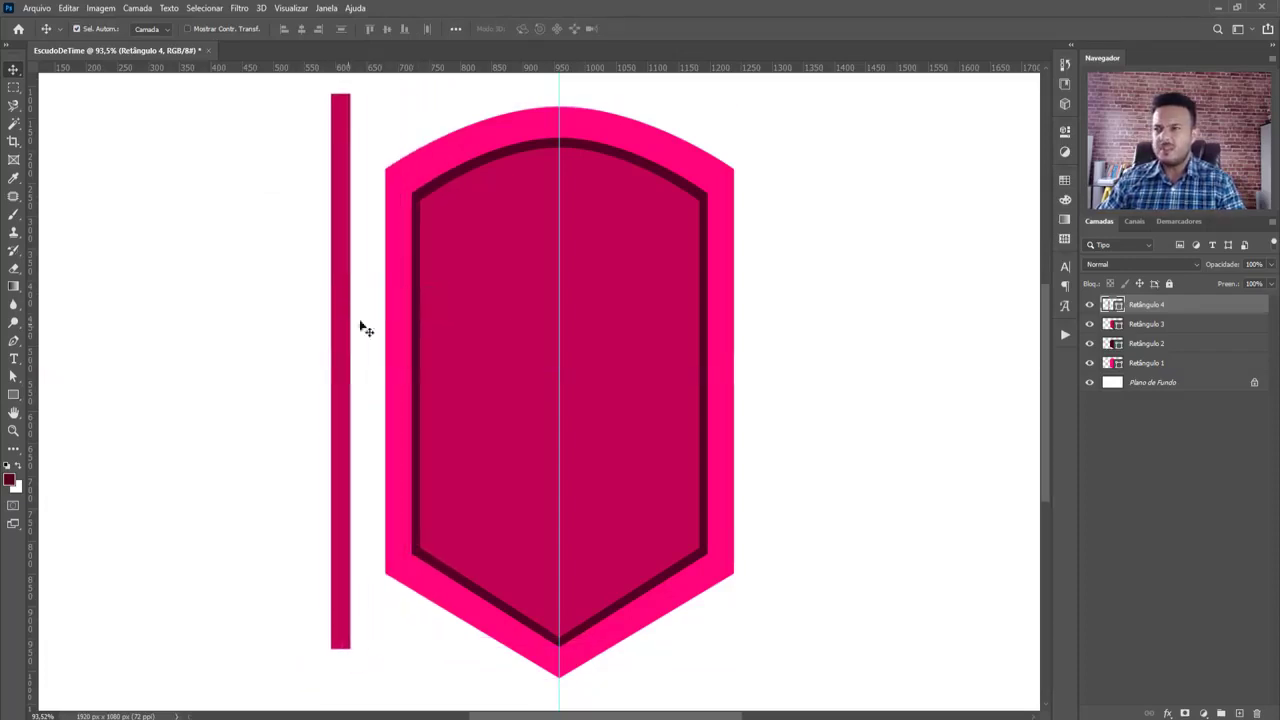
pyautogui.click(1064, 180)
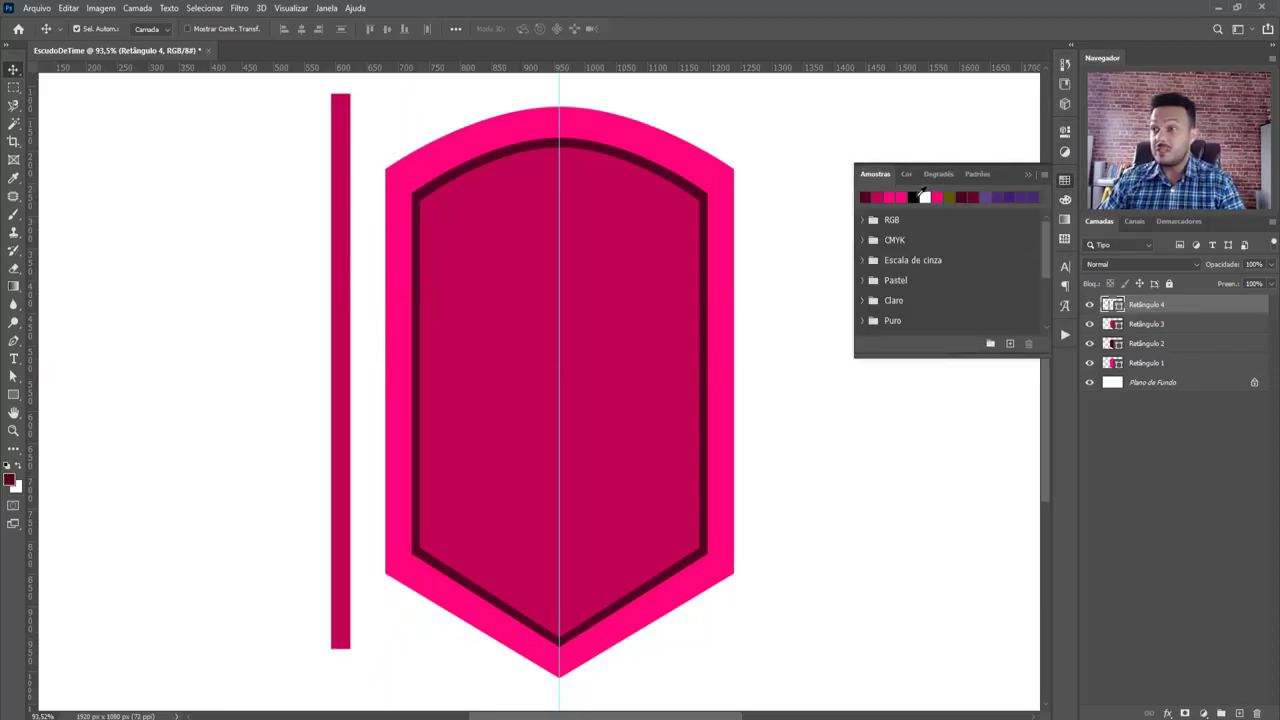
pyautogui.click(913, 196)
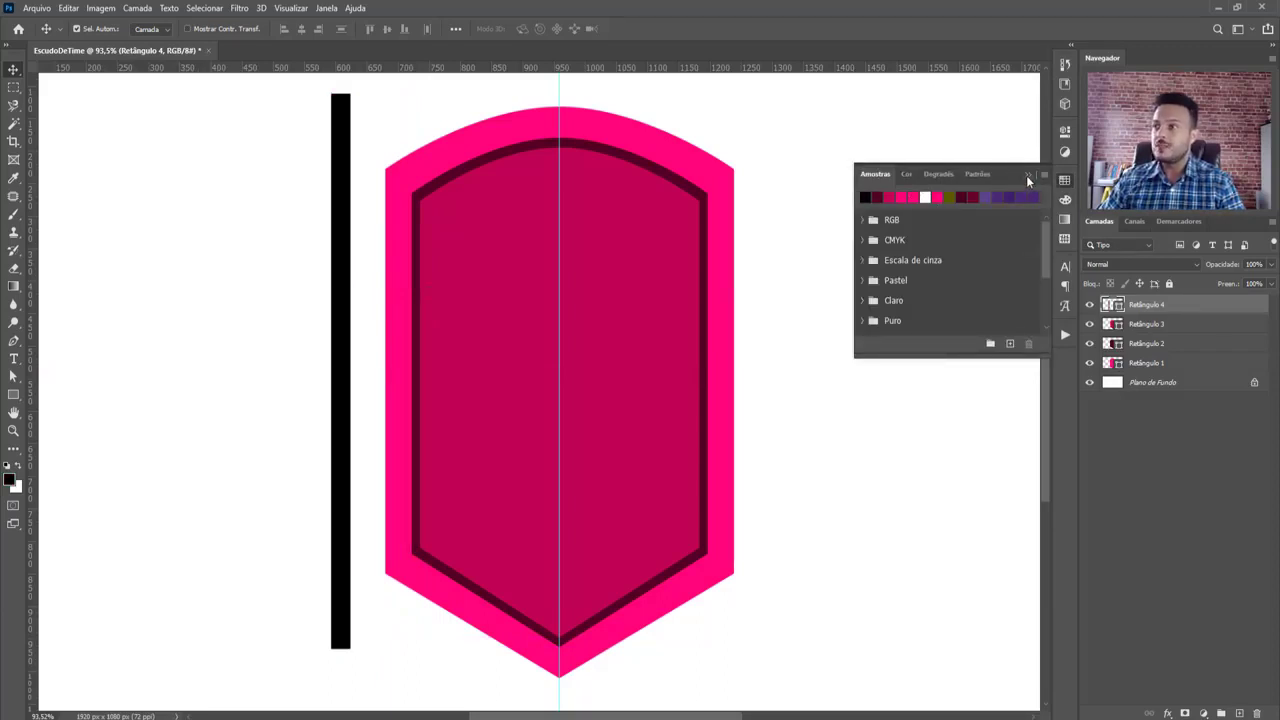
pyautogui.click(1027, 174)
# Position the black bar over the shield's left side, aligned with the inner edge of the pink border
pyautogui.moveTo(346, 300); pyautogui.dragTo(424, 296)
pyautogui.scroll(1, 457, 297)
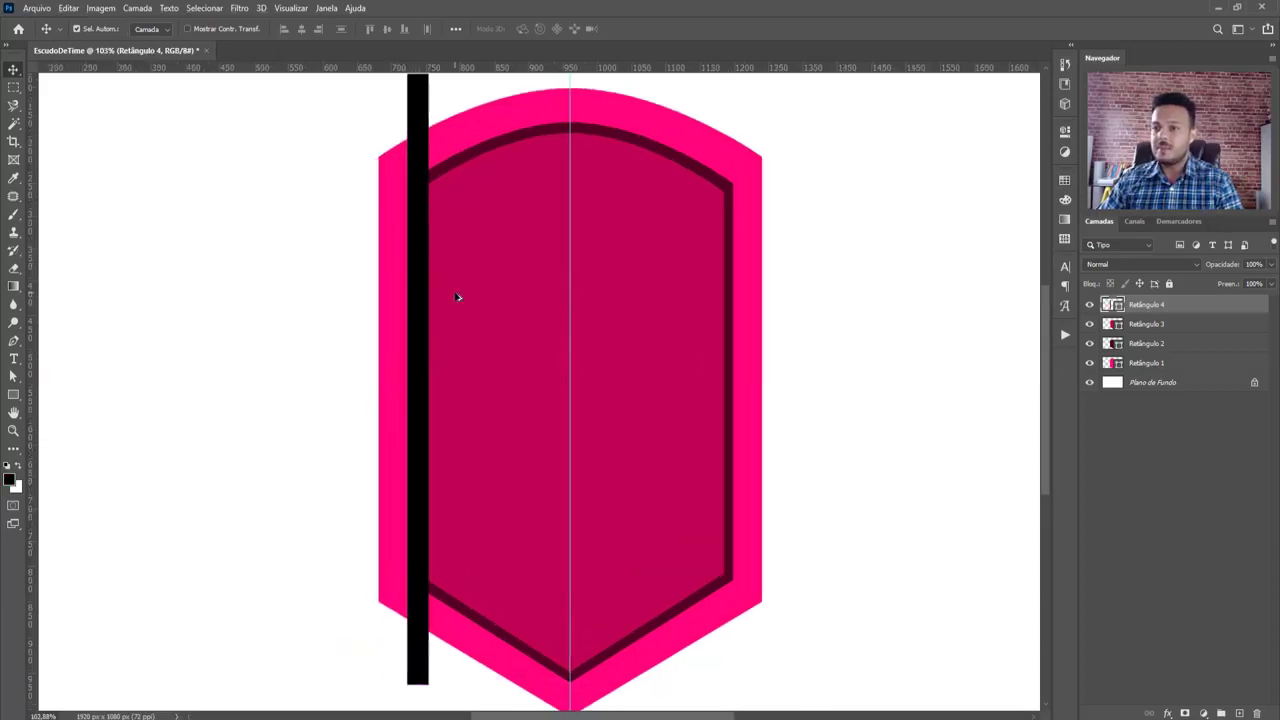
pyautogui.scroll(-1, 545, 283)
pyautogui.moveTo(548, 281); pyautogui.dragTo(477, 277)
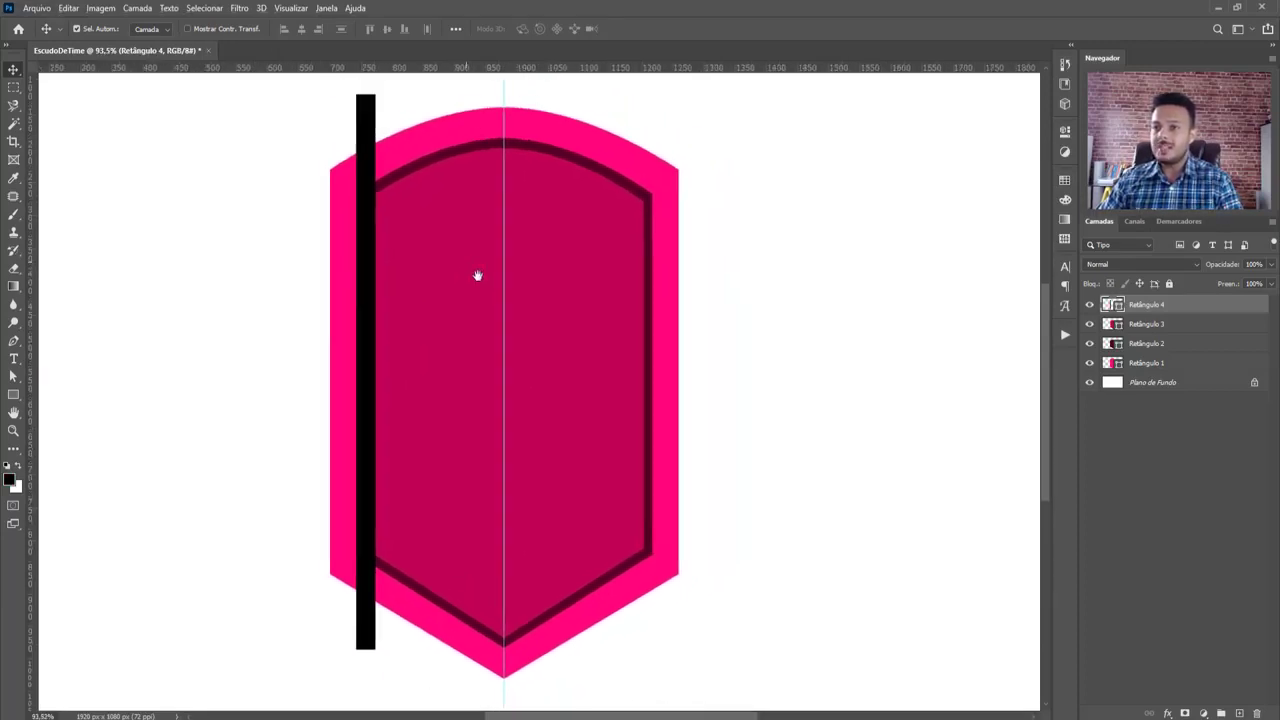
pyautogui.moveTo(370, 346)
pyautogui.mouseDown()
pyautogui.moveTo(387, 346)
pyautogui.moveTo(364, 341)
pyautogui.mouseUp()
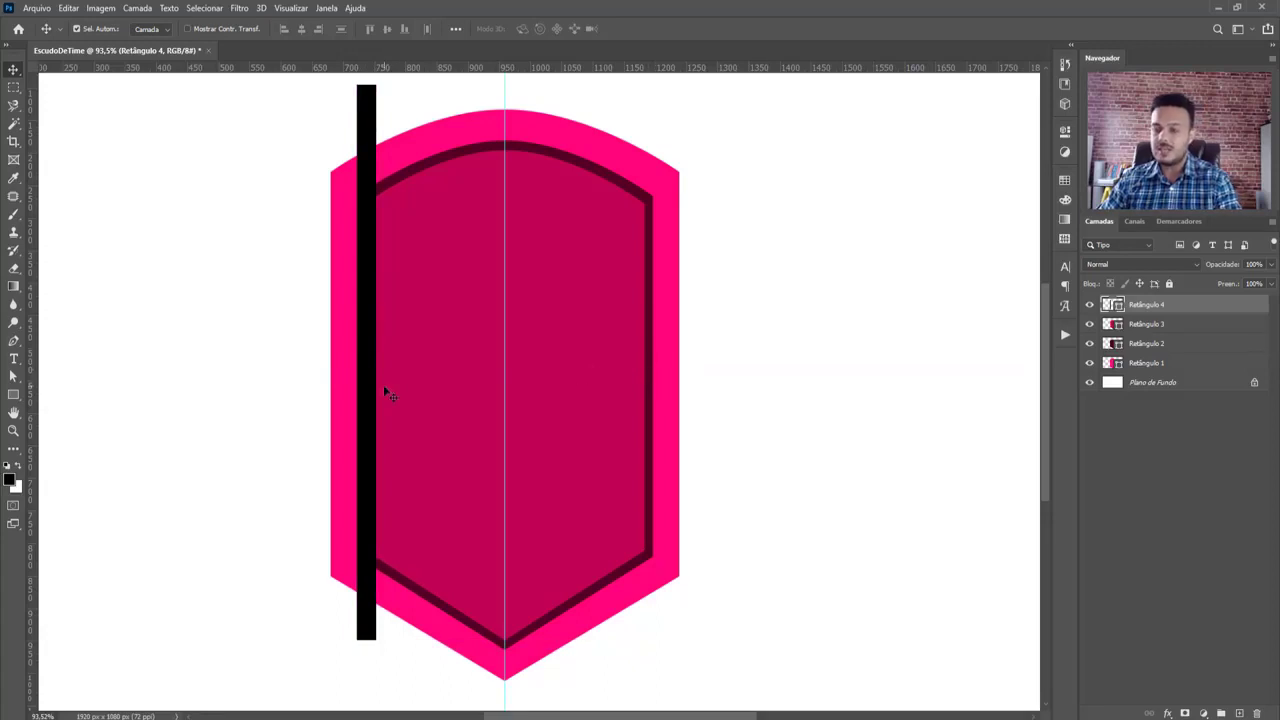
# Narrow the black bar from its right edge to about 43.5% width with Free Transform, and apply the transform
pyautogui.hotkey('ctrl', 't')
pyautogui.scroll(1, 367, 363)
pyautogui.scroll(4, 367, 363)
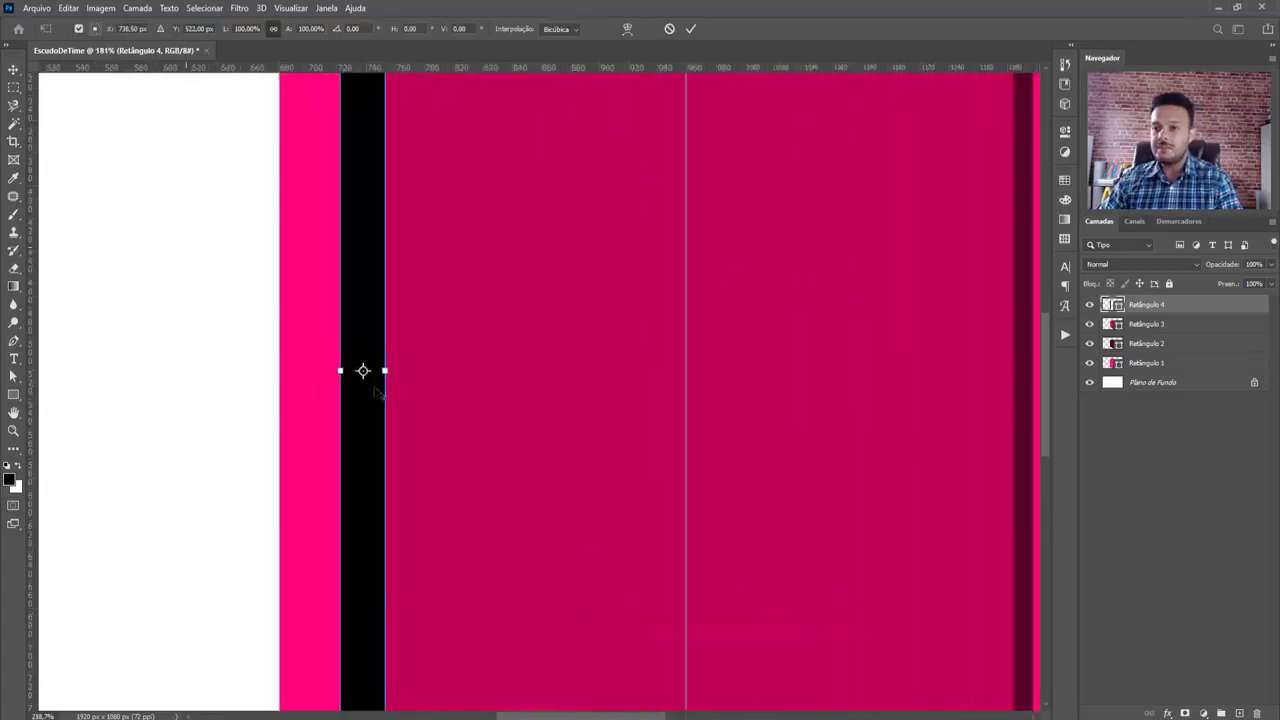
pyautogui.moveTo(393, 364); pyautogui.dragTo(348, 363)
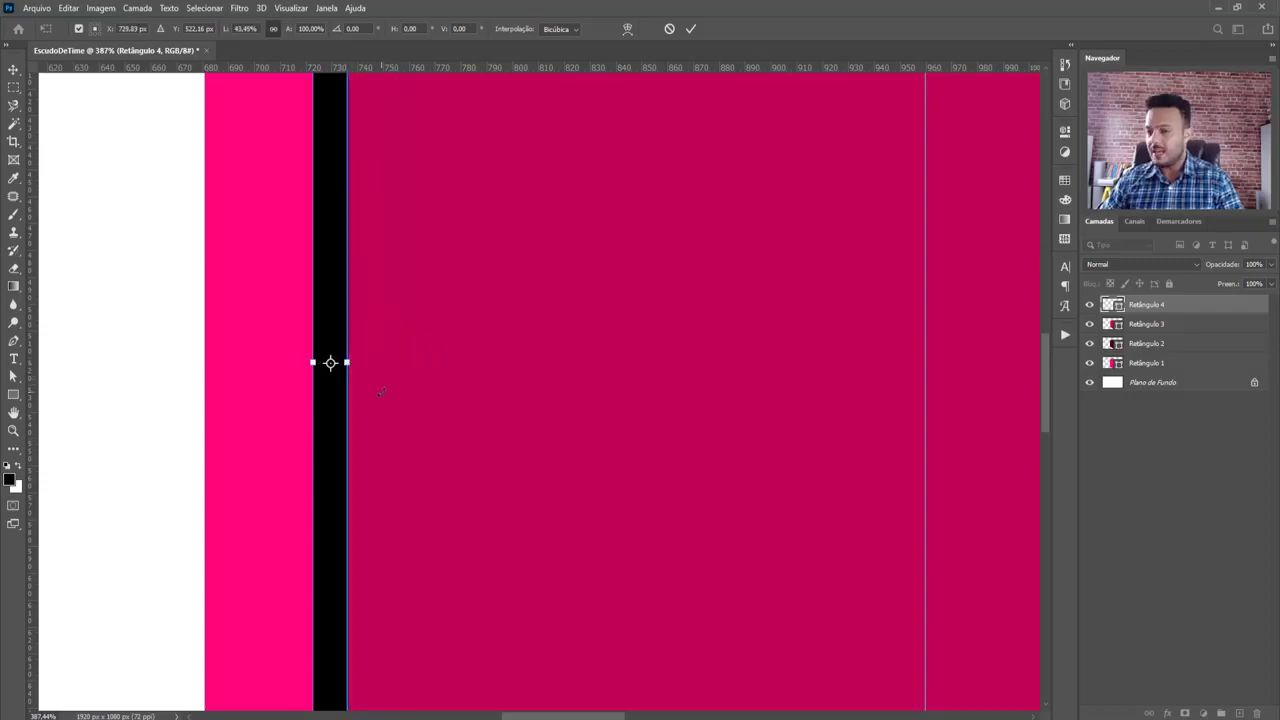
pyautogui.press('Return')
pyautogui.hotkey('ctrl', '-')
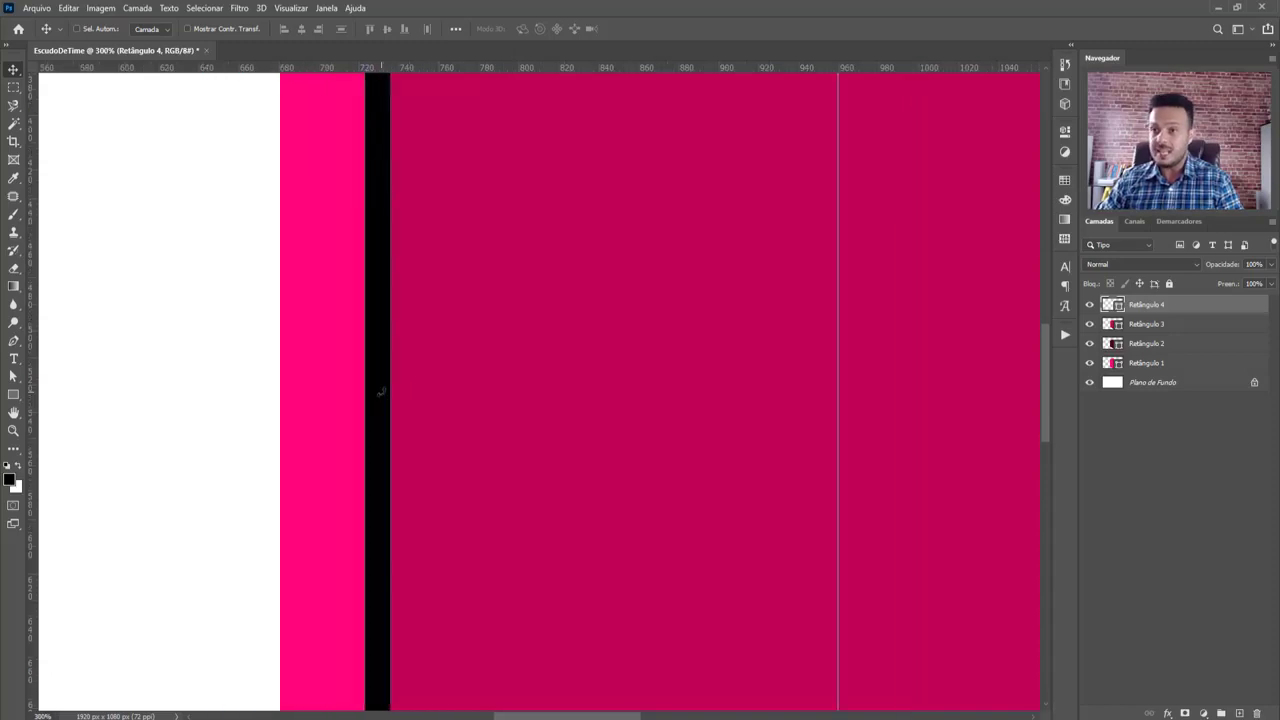
# Move the black bar off the shield onto the empty canvas beside its left edge
pyautogui.hotkey('ctrl', '0')
pyautogui.scroll(8, 418, 370)
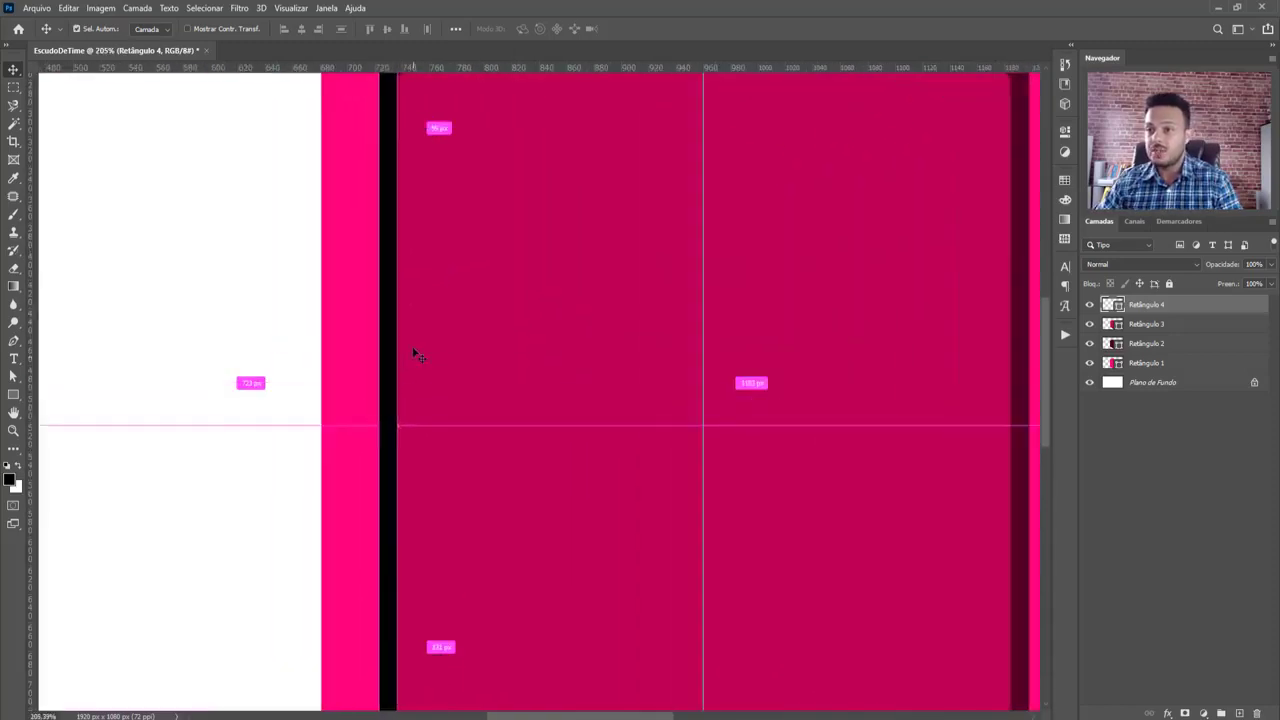
pyautogui.keyDown('ctrl'); pyautogui.click(446, 374); pyautogui.keyUp('ctrl')
pyautogui.scroll(-4, 447, 377)
pyautogui.scroll(-4, 448, 377)
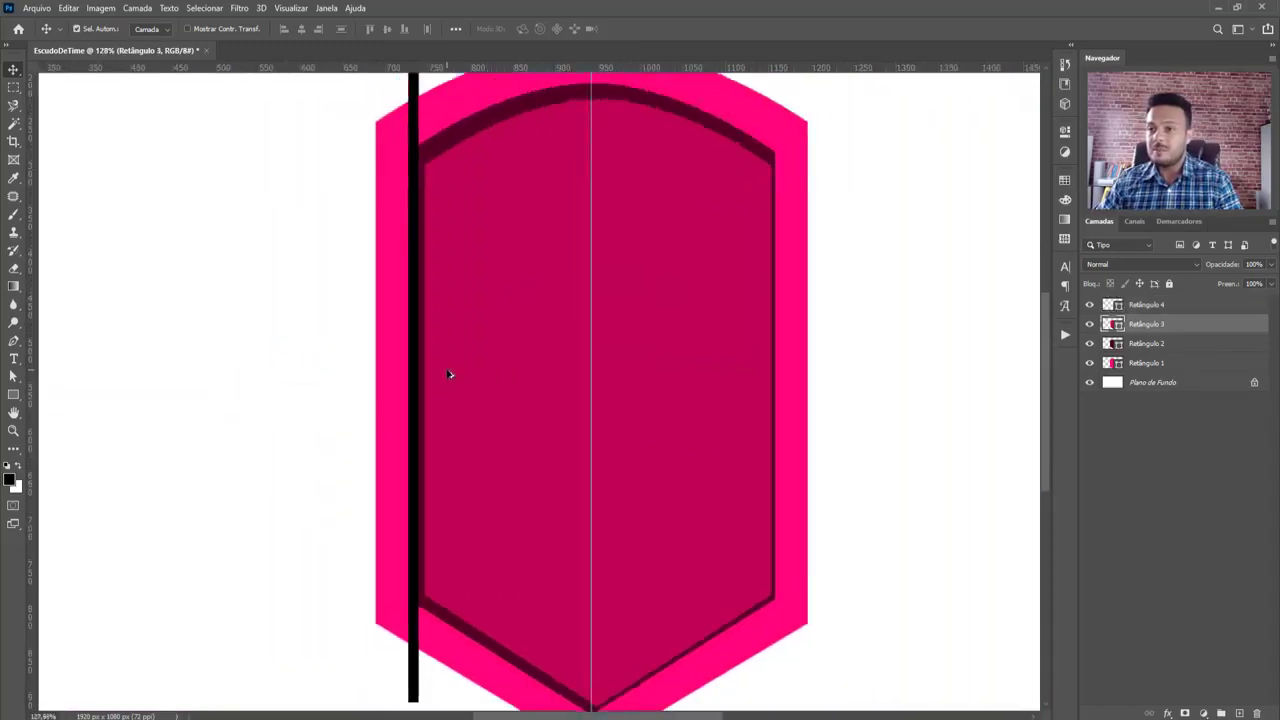
pyautogui.moveTo(421, 343); pyautogui.dragTo(340, 349)
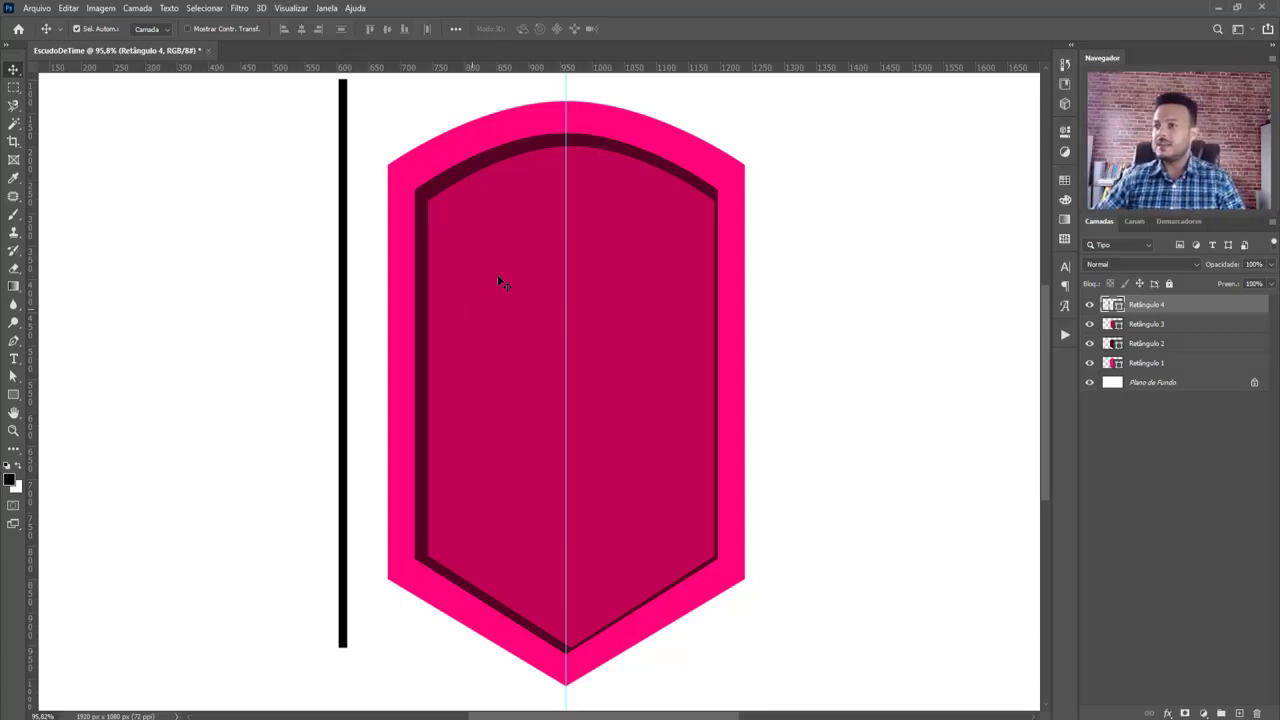
# Realign the magenta Retângulo 3 shape inside the dark outline so the outline has an even width all around
pyautogui.keyDown('ctrl'); pyautogui.click(506, 249); pyautogui.keyUp('ctrl')
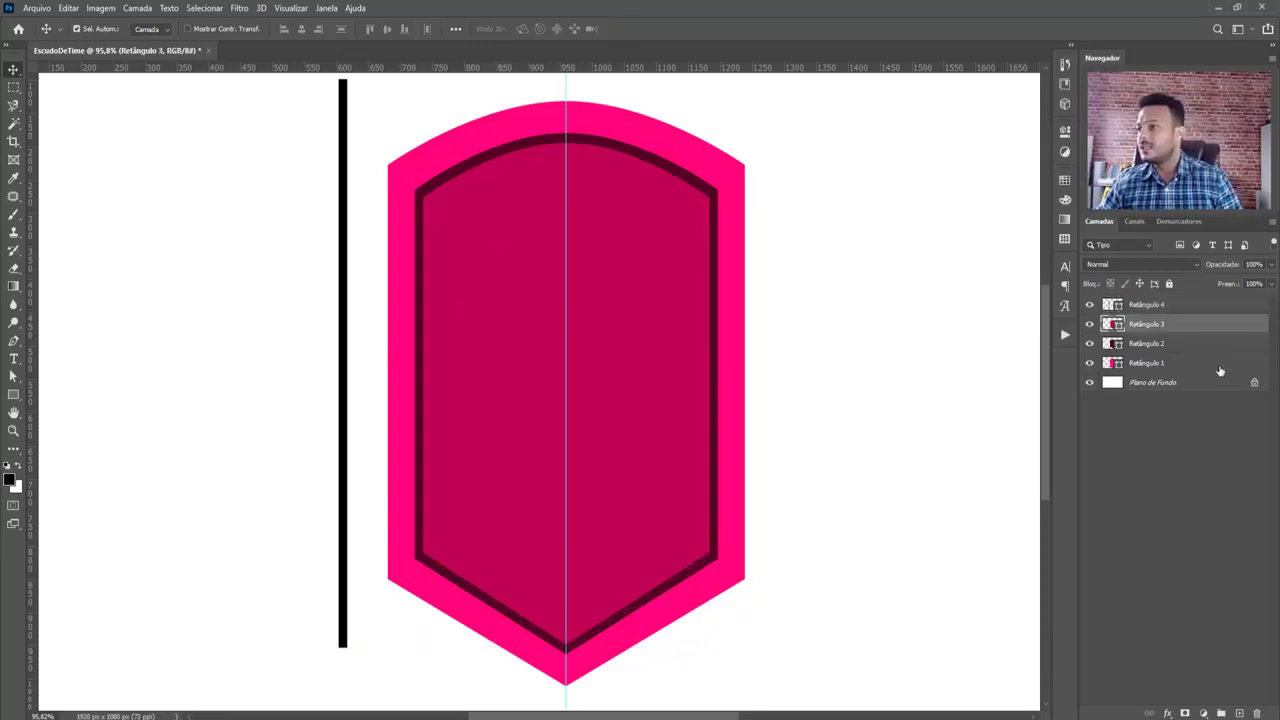
pyautogui.click(1180, 345)
pyautogui.click(1165, 363)
pyautogui.keyDown('shift'); pyautogui.click(1162, 324); pyautogui.keyUp('shift')
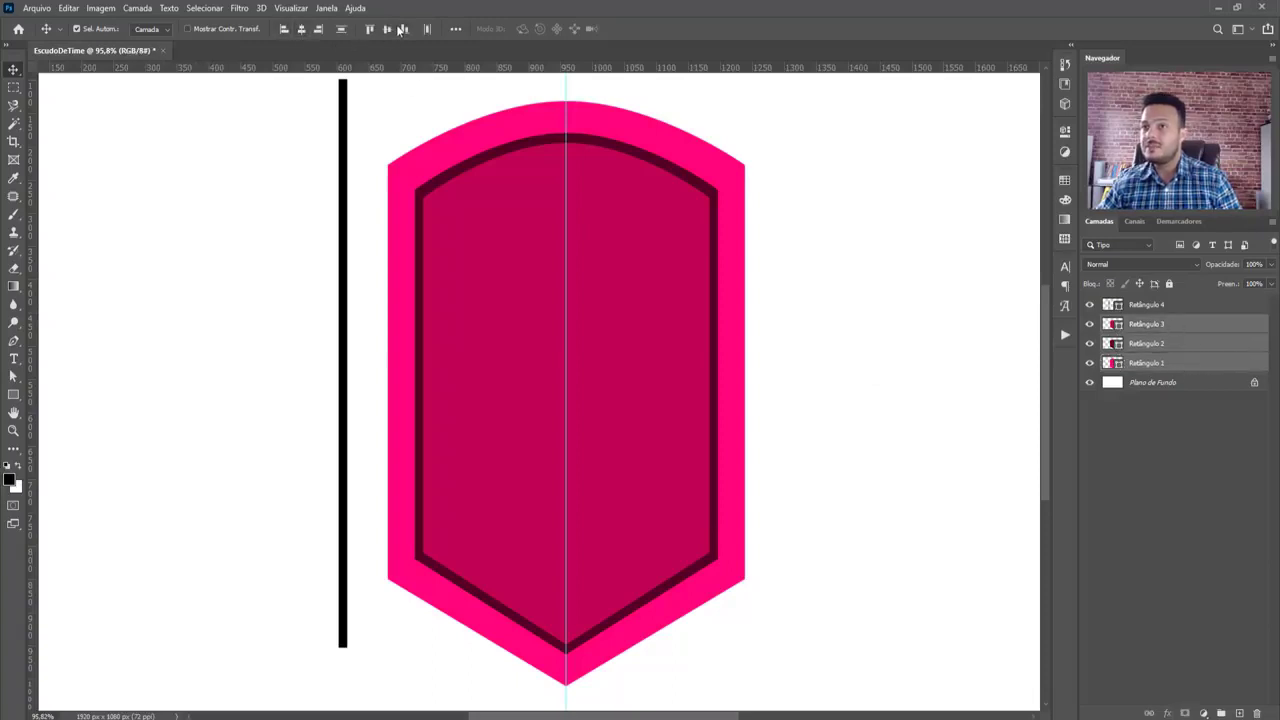
pyautogui.click(948, 328)
# Move the black bar (Retângulo 4) back onto the shield, over the left side of the dark outline
pyautogui.click(1147, 305)
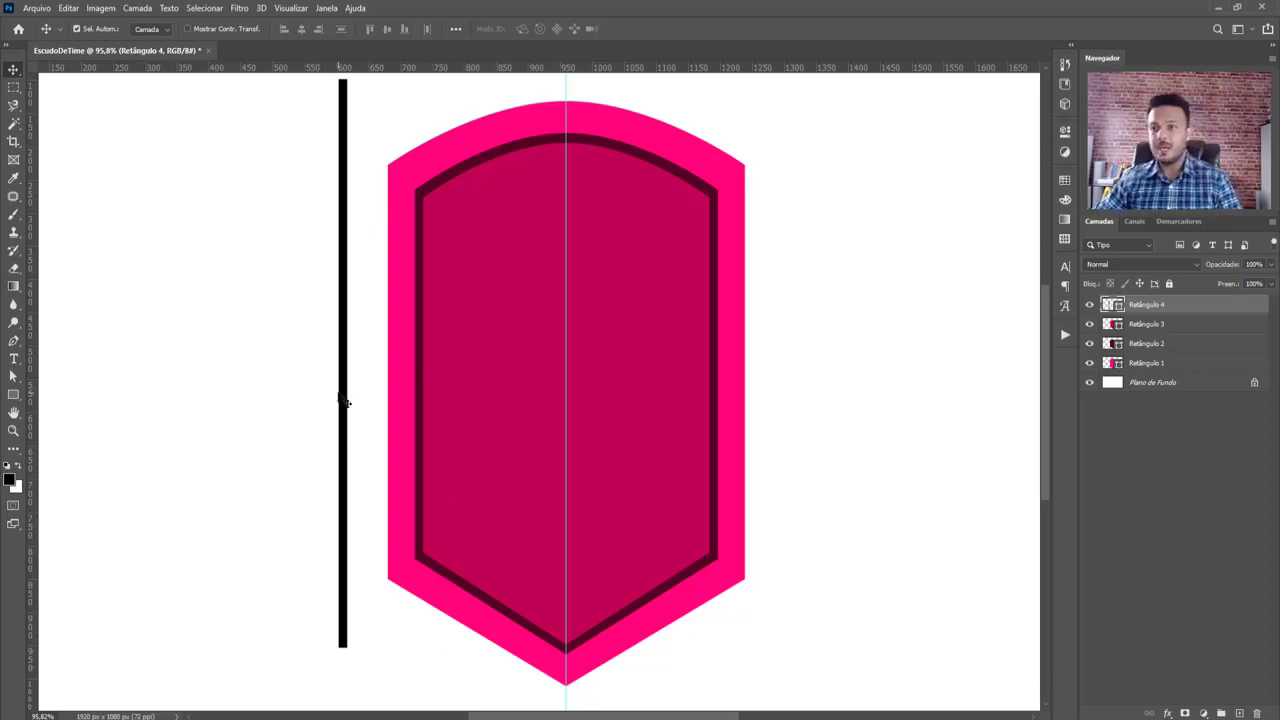
pyautogui.scroll(1, 369, 402)
pyautogui.scroll(-3, 371, 402)
pyautogui.moveTo(374, 346); pyautogui.dragTo(328, 348)
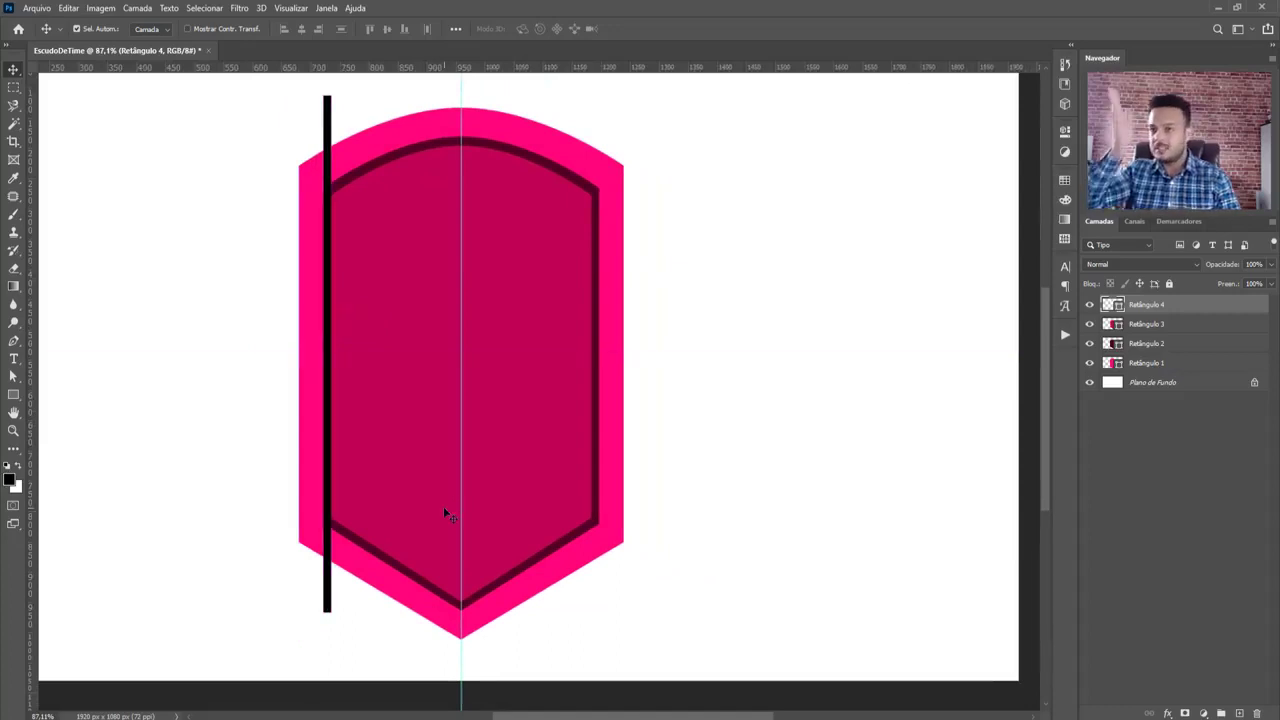
# Duplicate the black bar twice toward the right, with each copy offset about 38 px from the previous bar
pyautogui.scroll(1, 340, 390)
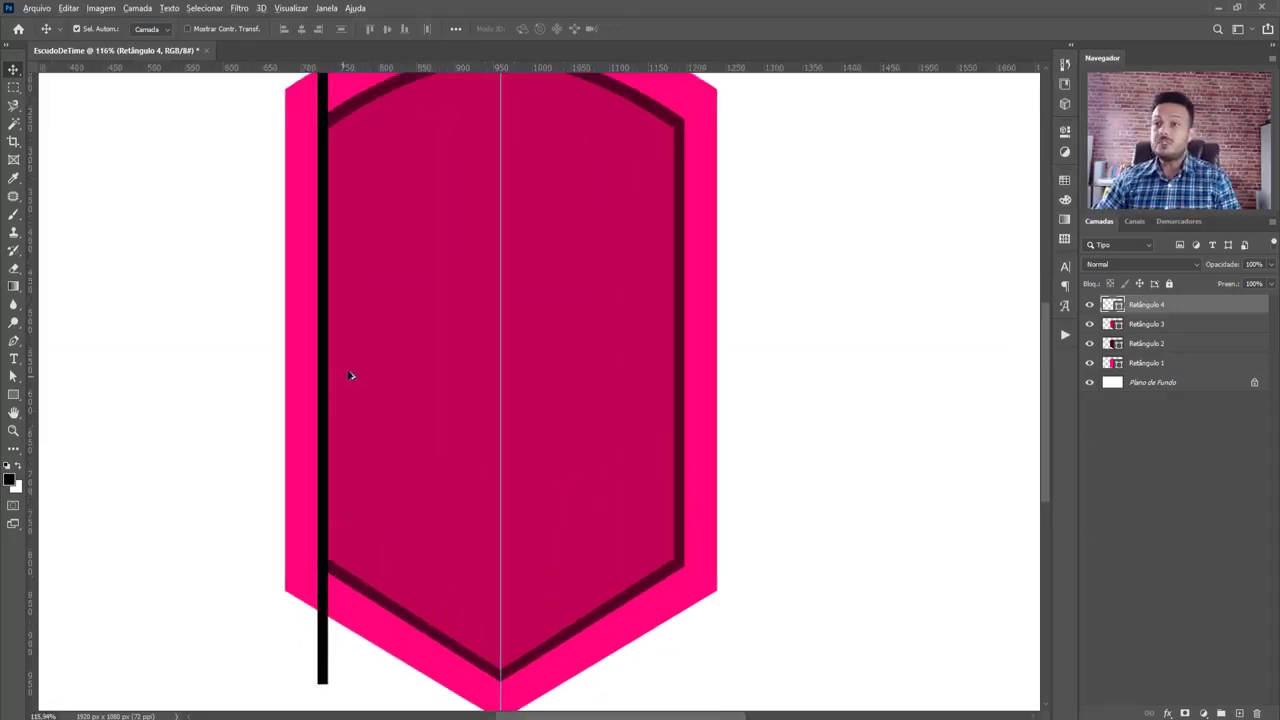
pyautogui.scroll(-2, 351, 377)
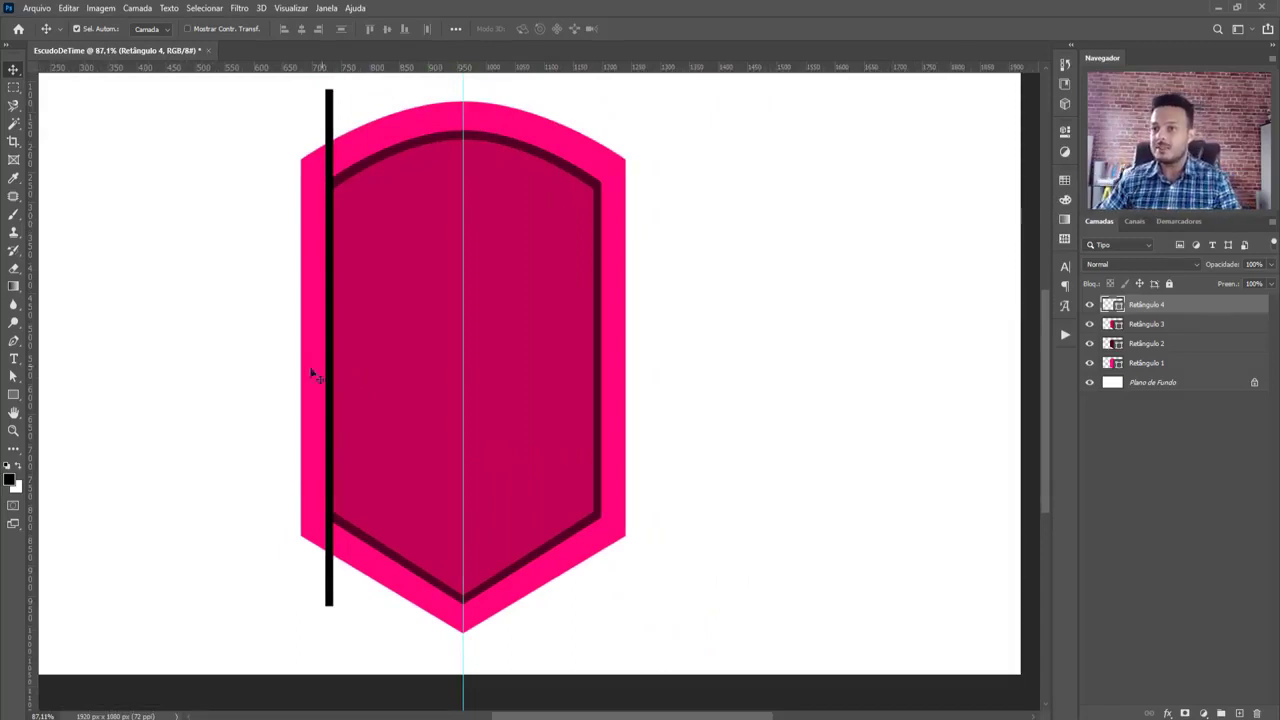
pyautogui.moveTo(328, 372); pyautogui.dragTo(351, 372)
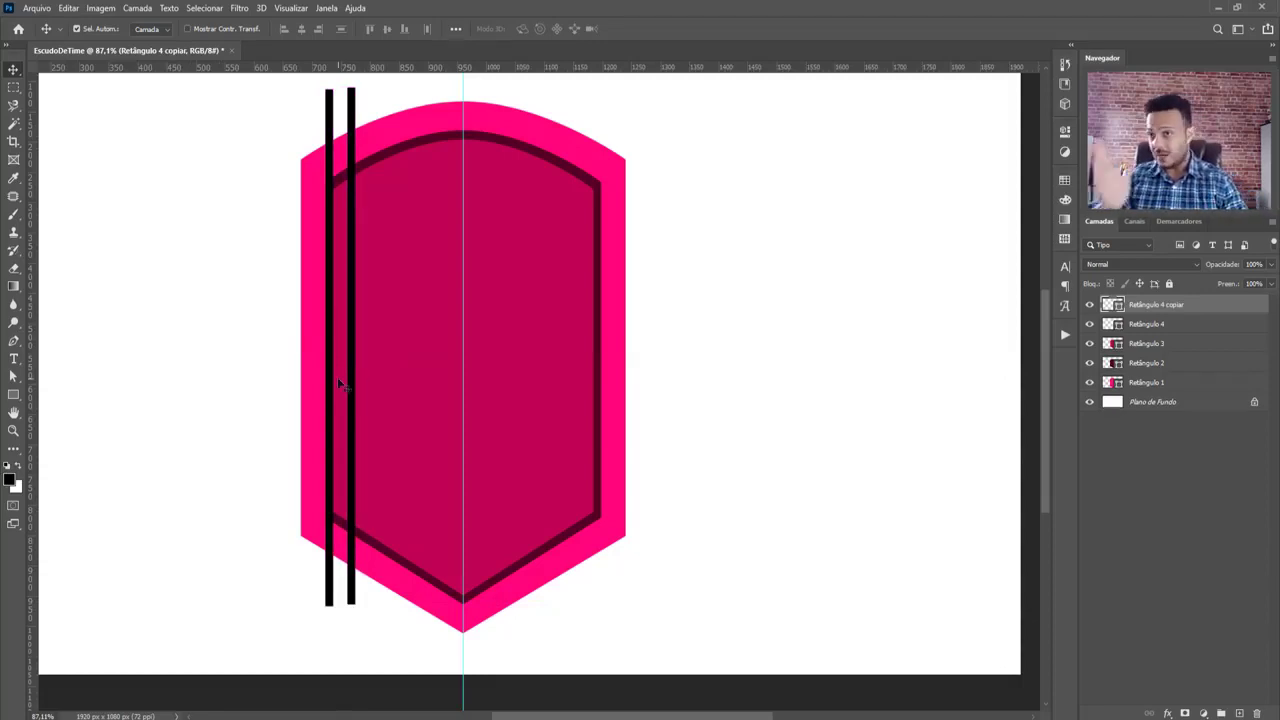
pyautogui.scroll(3, 359, 348)
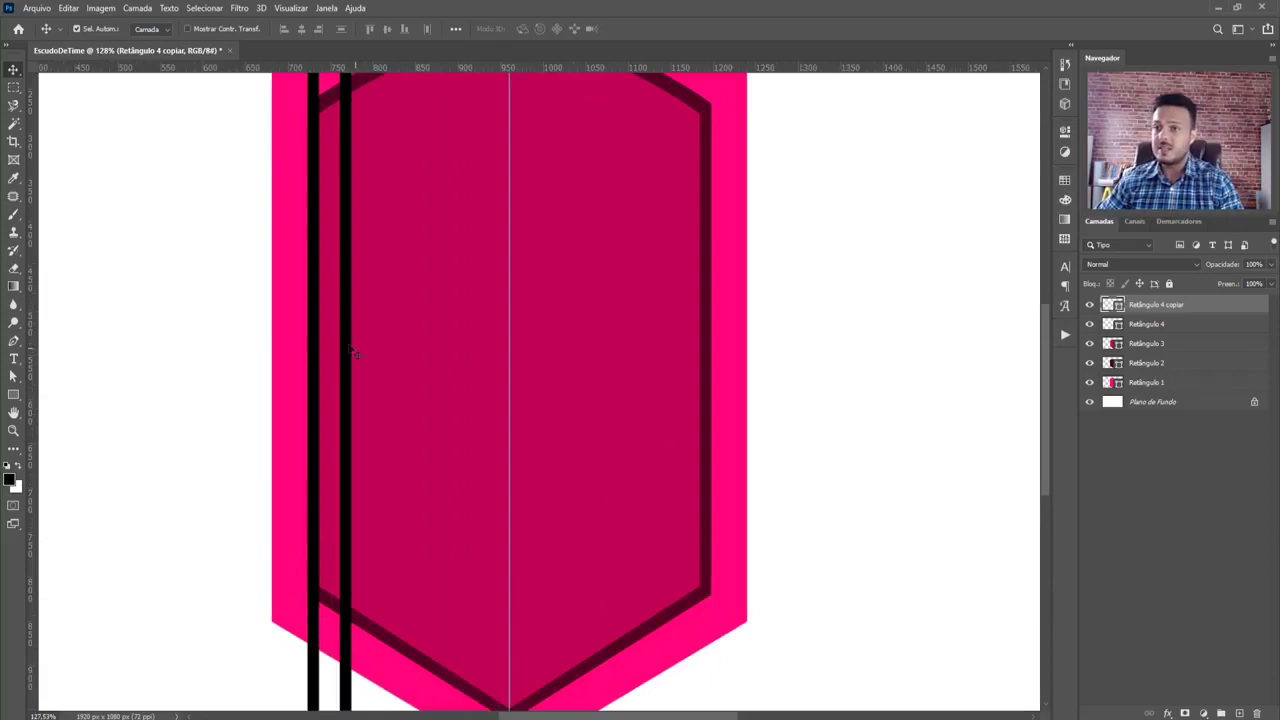
pyautogui.moveTo(357, 330); pyautogui.dragTo(340, 486)
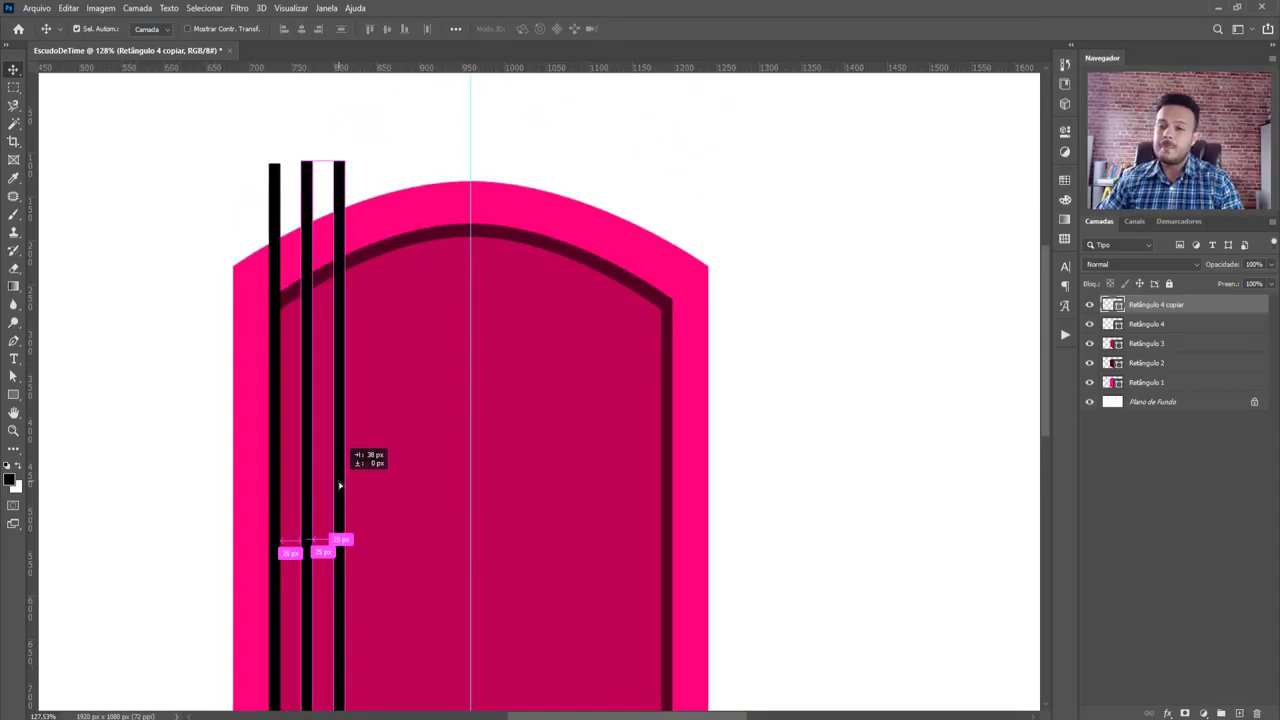
pyautogui.moveTo(340, 486); pyautogui.dragTo(340, 487)
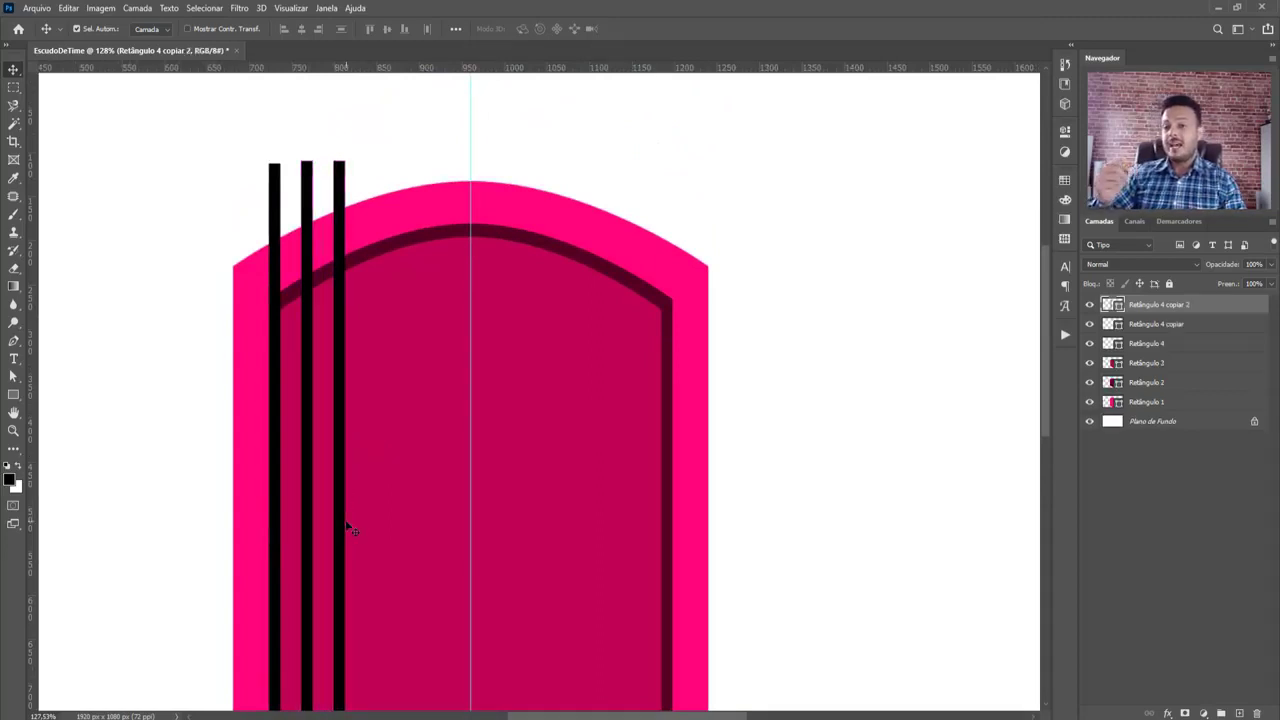
# Select the three black bar layers and duplicate them together to the right, continuing the same spacing
pyautogui.scroll(-3, 370, 526)
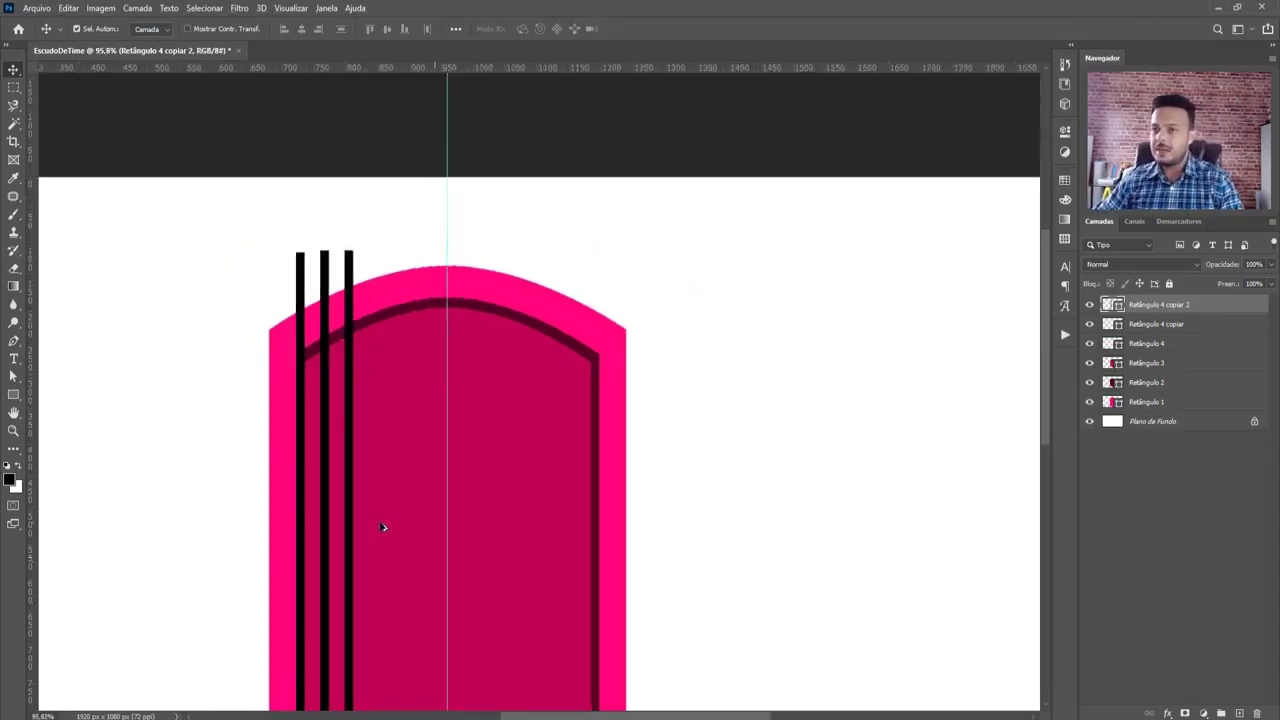
pyautogui.scroll(-2, 366, 494)
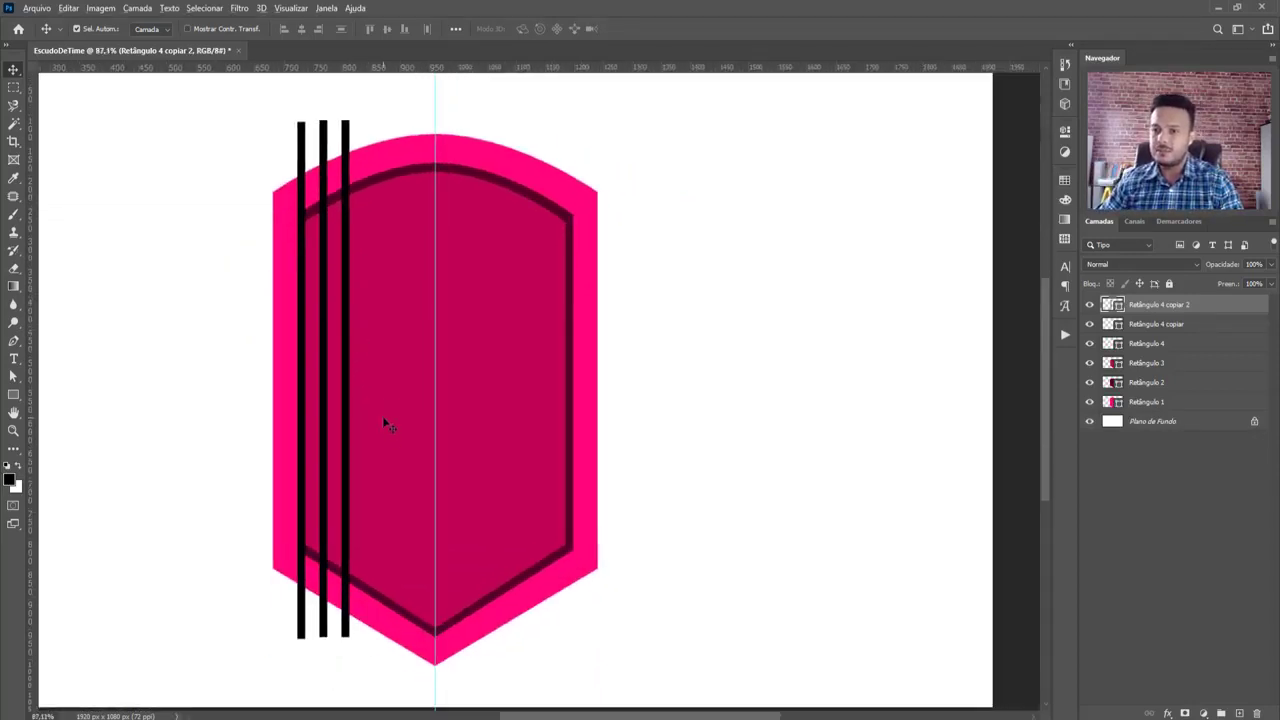
pyautogui.scroll(1, 384, 422)
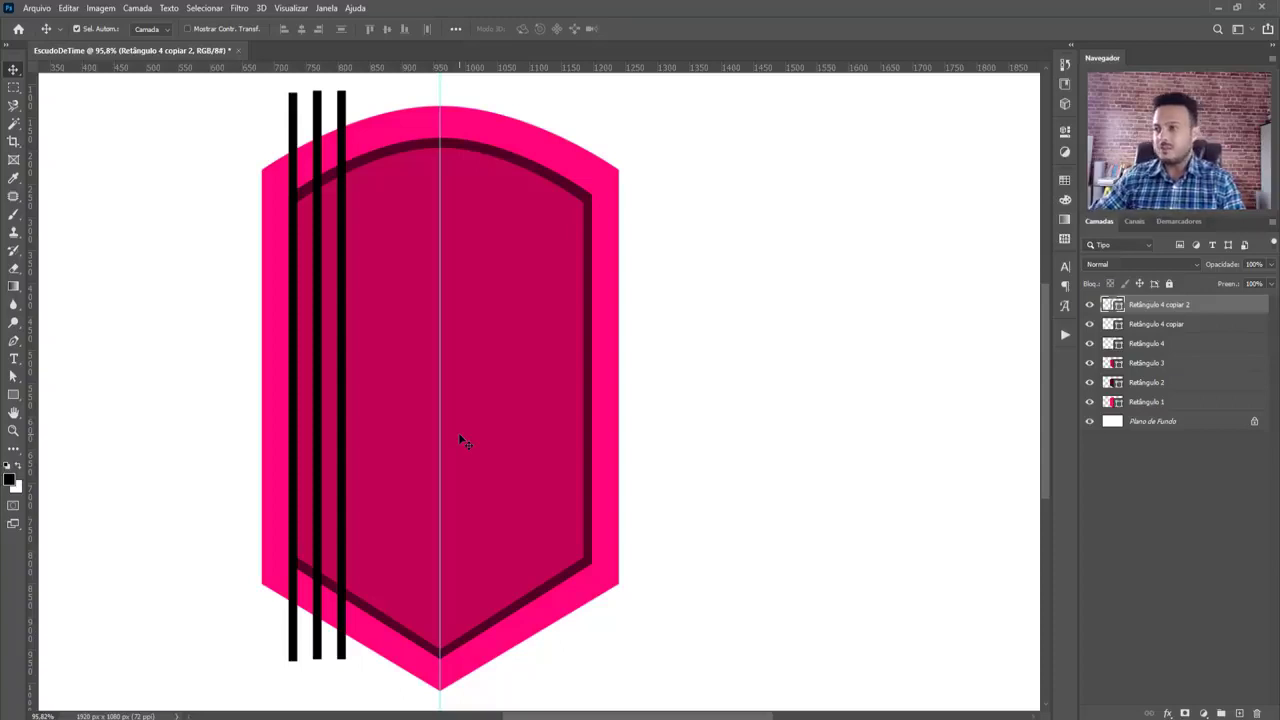
pyautogui.click(1207, 343)
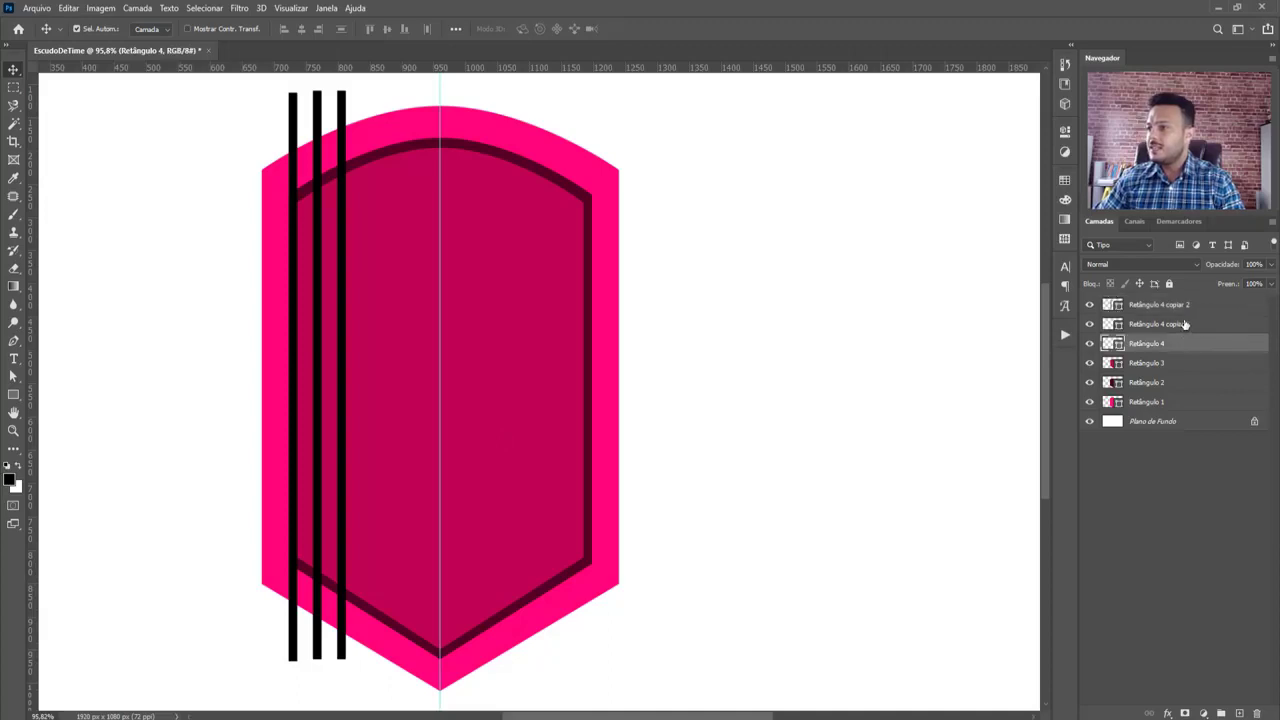
pyautogui.click(1185, 323)
pyautogui.click(1183, 304)
pyautogui.click(1177, 342)
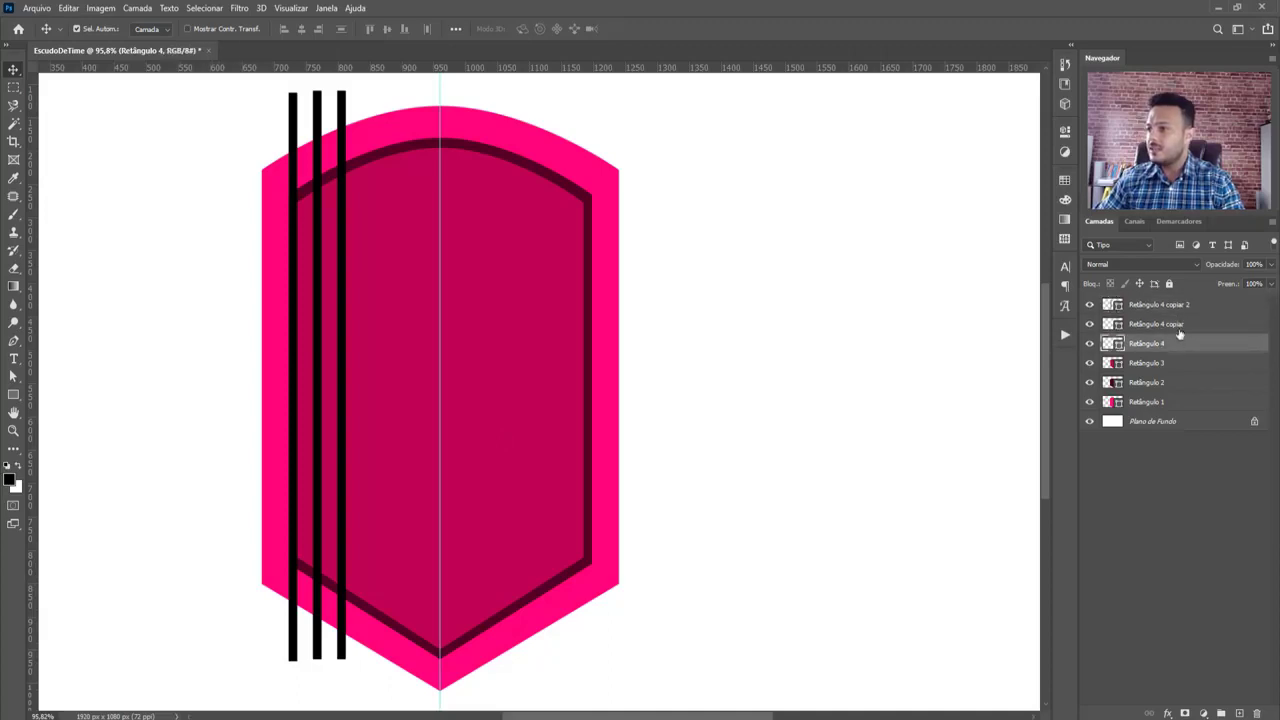
pyautogui.click(1182, 324)
pyautogui.click(1190, 305)
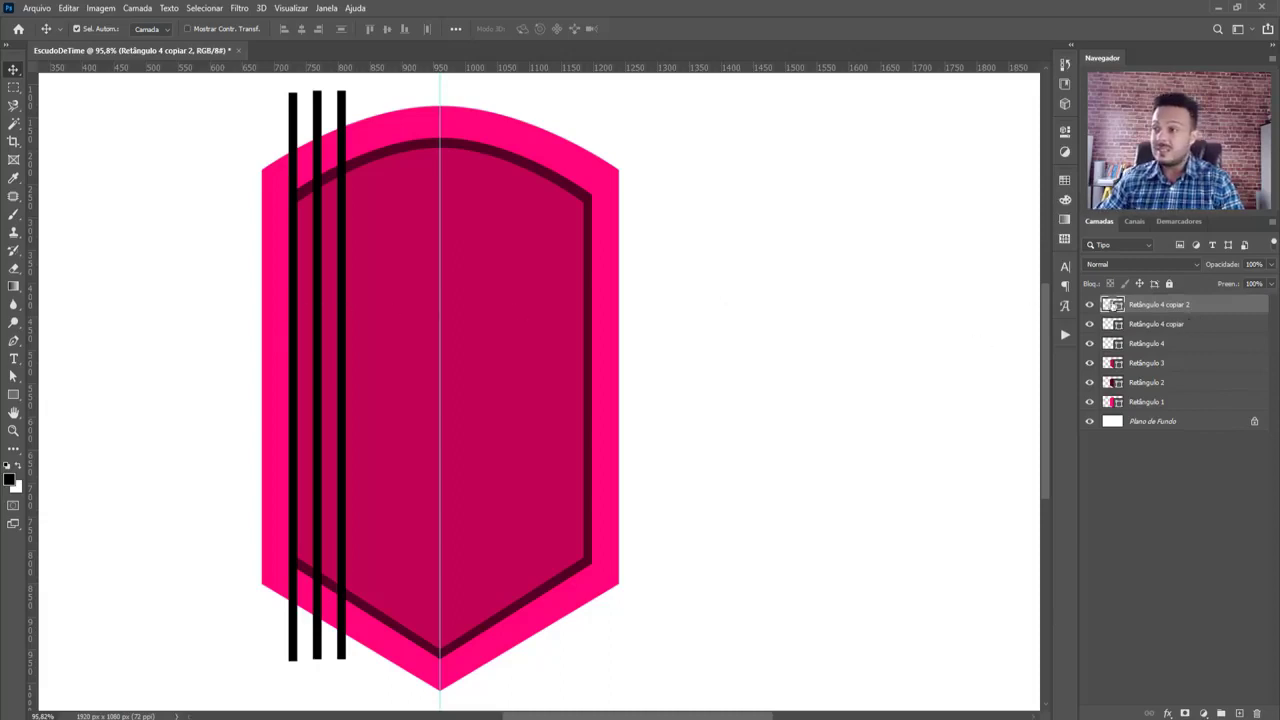
pyautogui.keyDown('shift'); pyautogui.click(1193, 343); pyautogui.keyUp('shift')
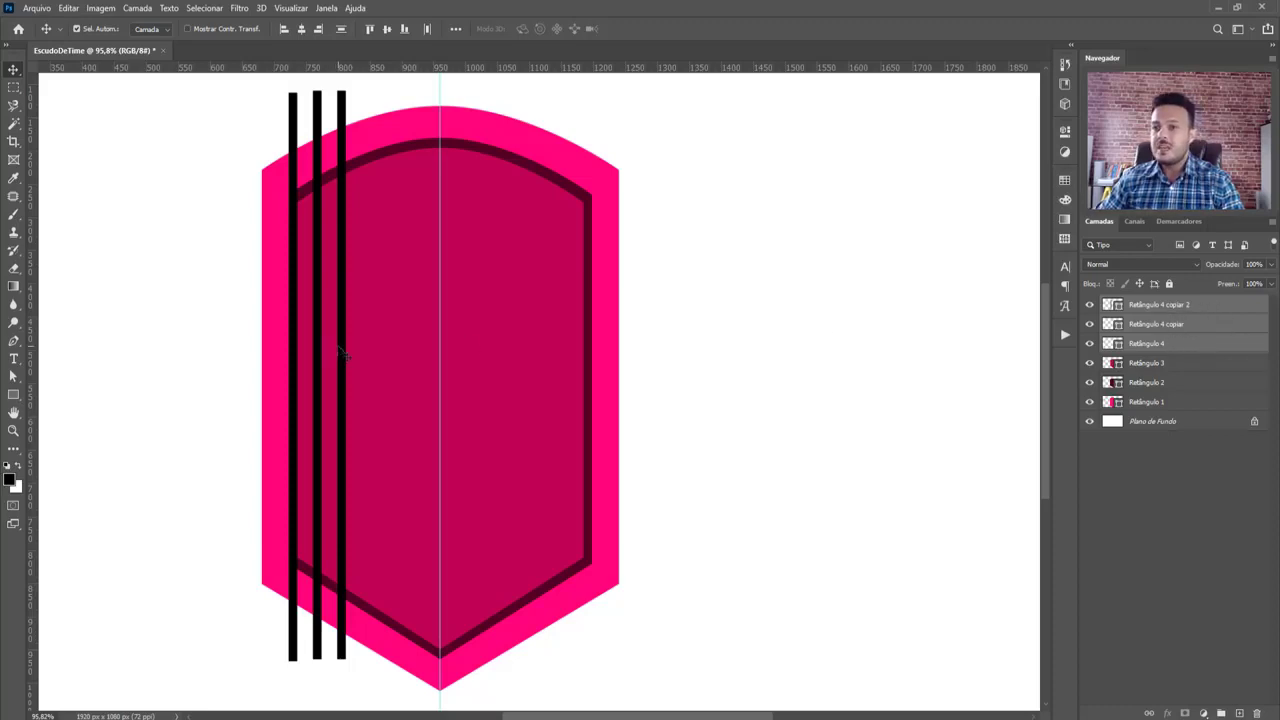
pyautogui.moveTo(340, 352); pyautogui.dragTo(391, 355)
pyautogui.moveTo(392, 356); pyautogui.dragTo(409, 356)
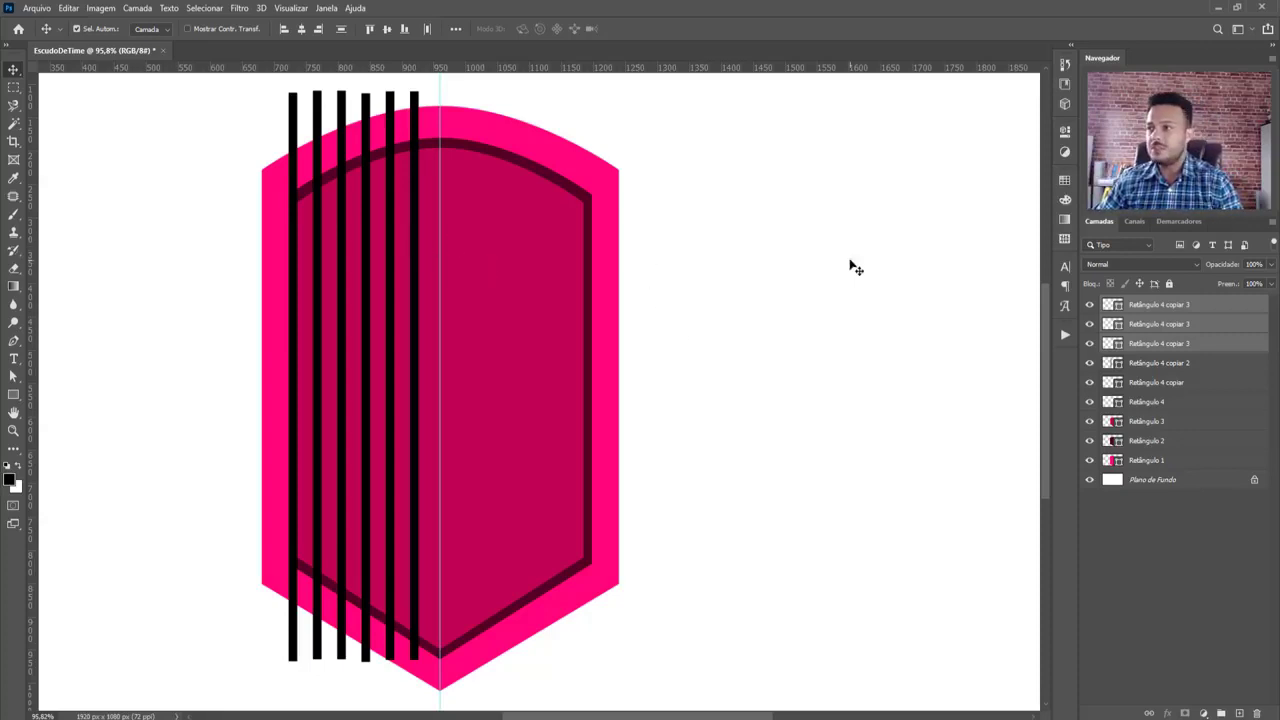
# Duplicate the rightmost black bar seven times at the same spacing until the stripes reach the shield's right inner outline
pyautogui.click(1144, 308)
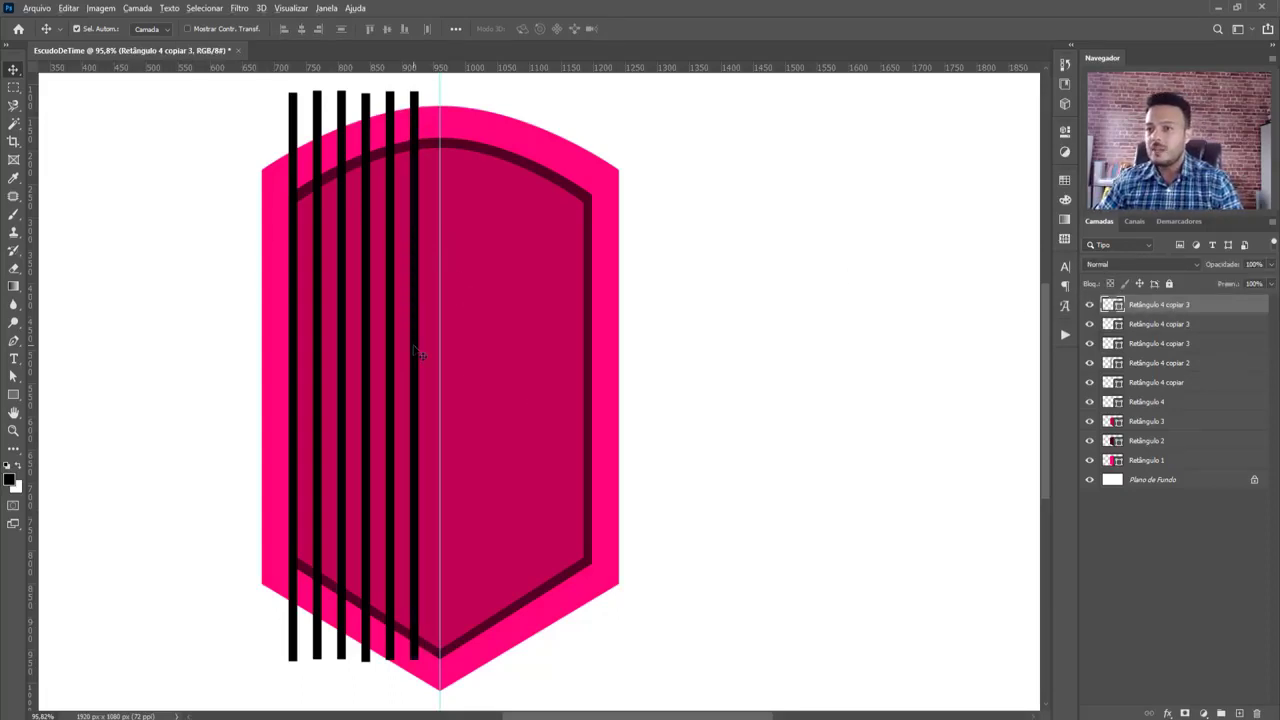
pyautogui.moveTo(420, 352); pyautogui.dragTo(612, 316)
pyautogui.scroll(1, 453, 295)
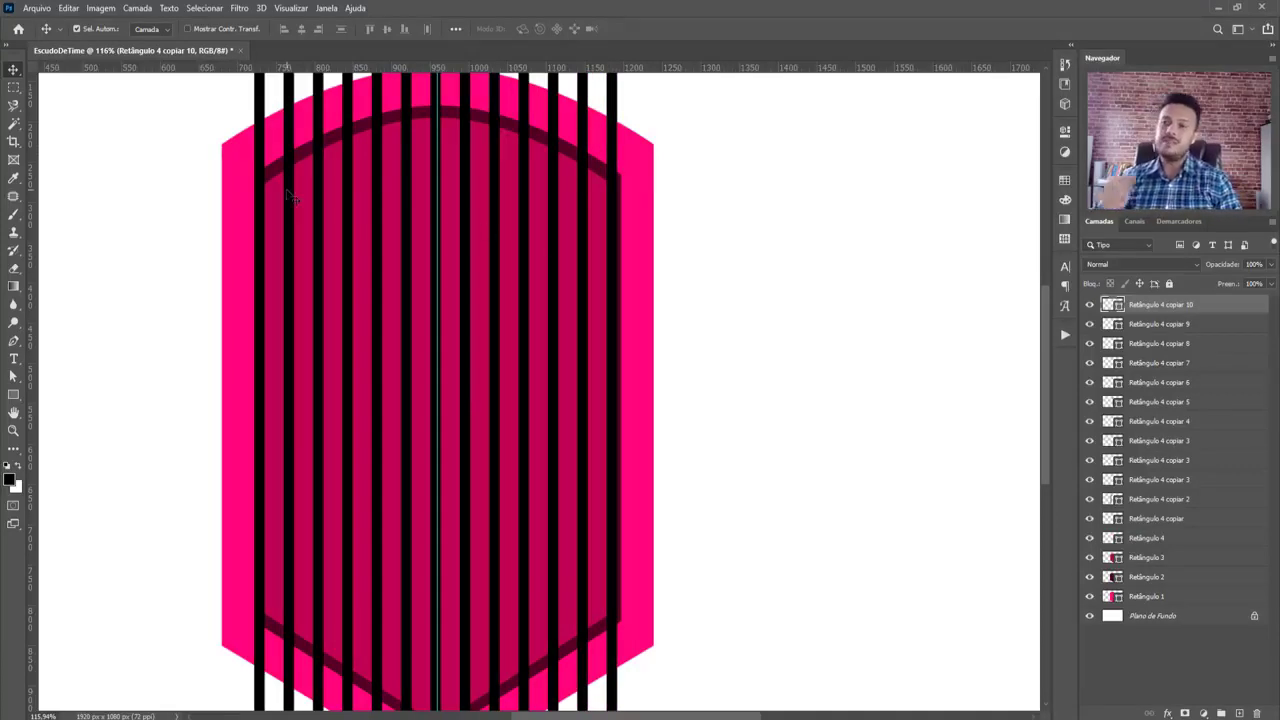
# Select all thirteen bar layers, from Retângulo 4 to Retângulo 4 copiar 10, and shift them so the middle bar is centered on the vertical guide
pyautogui.scroll(3, 285, 185)
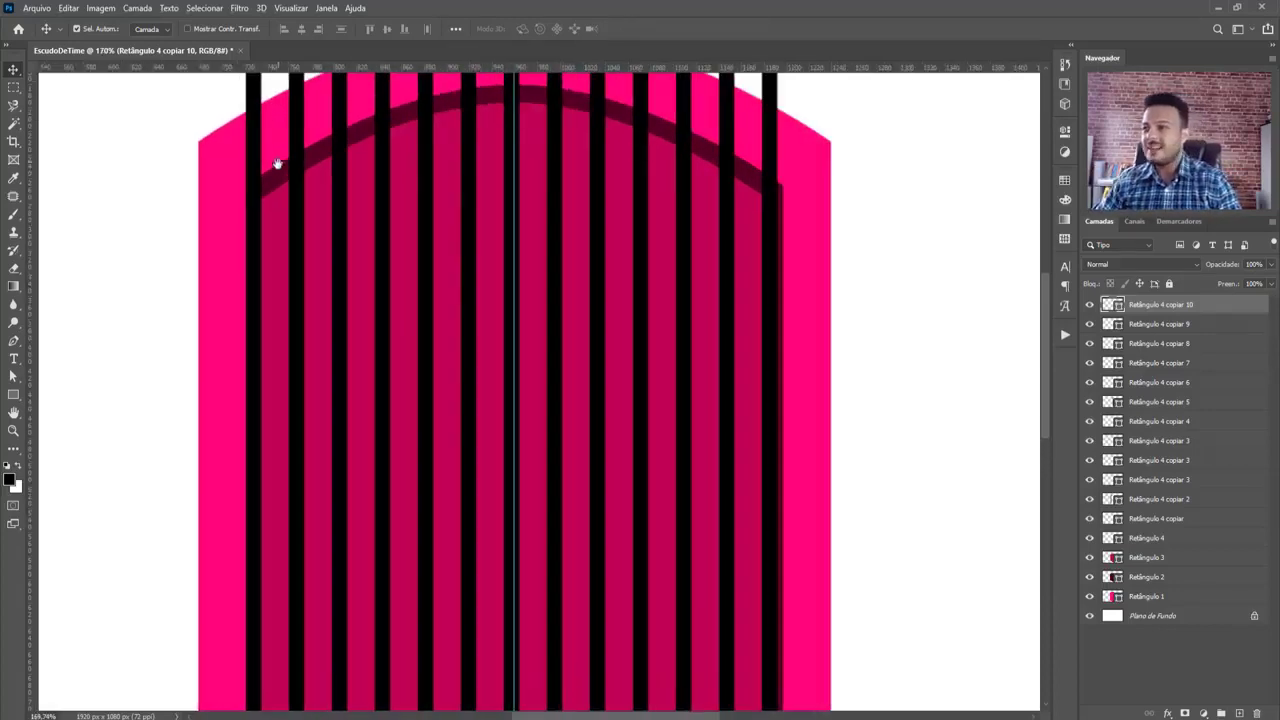
pyautogui.moveTo(277, 163); pyautogui.dragTo(248, 224)
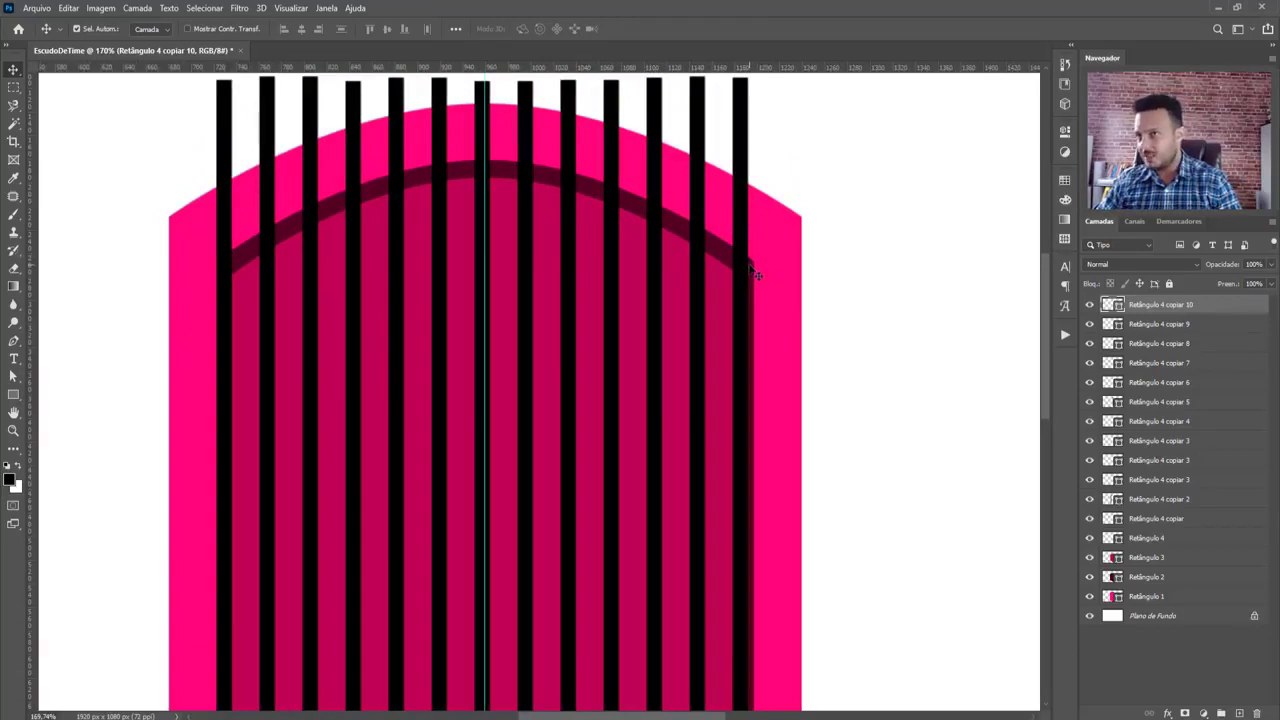
pyautogui.moveTo(451, 120); pyautogui.dragTo(420, 215)
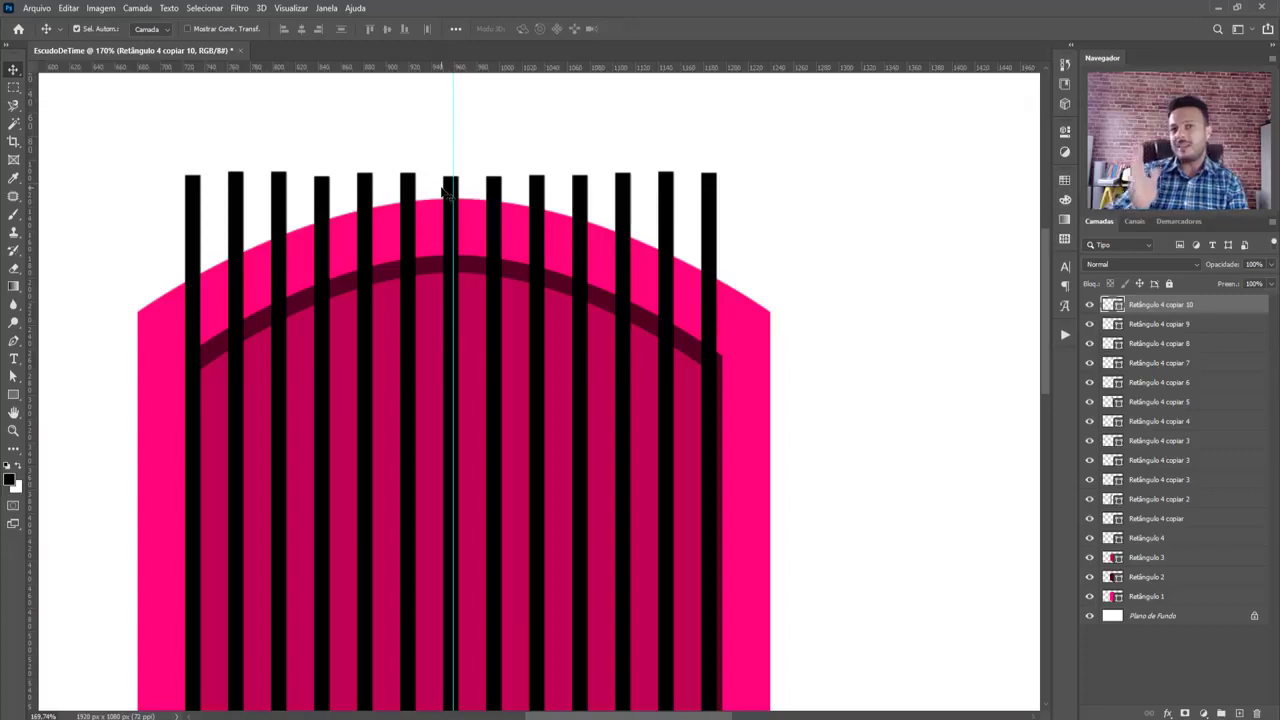
pyautogui.scroll(-3, 650, 280)
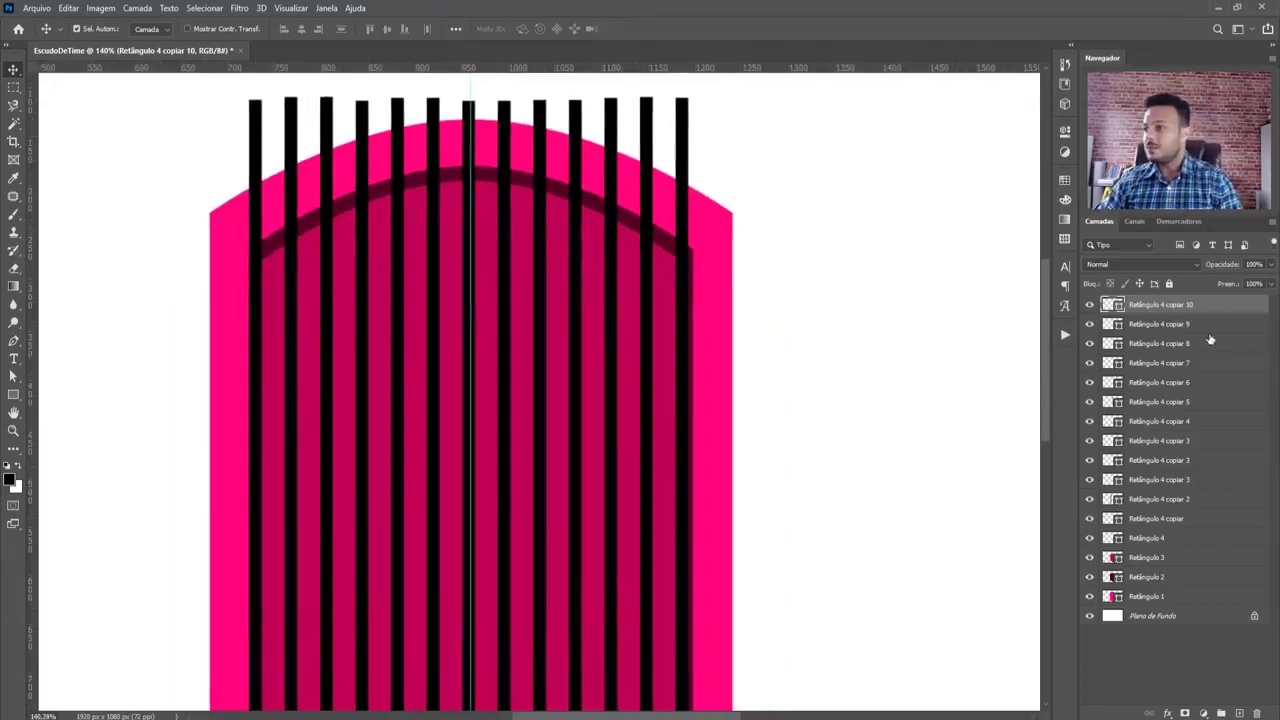
pyautogui.click(1191, 516)
pyautogui.click(1190, 500)
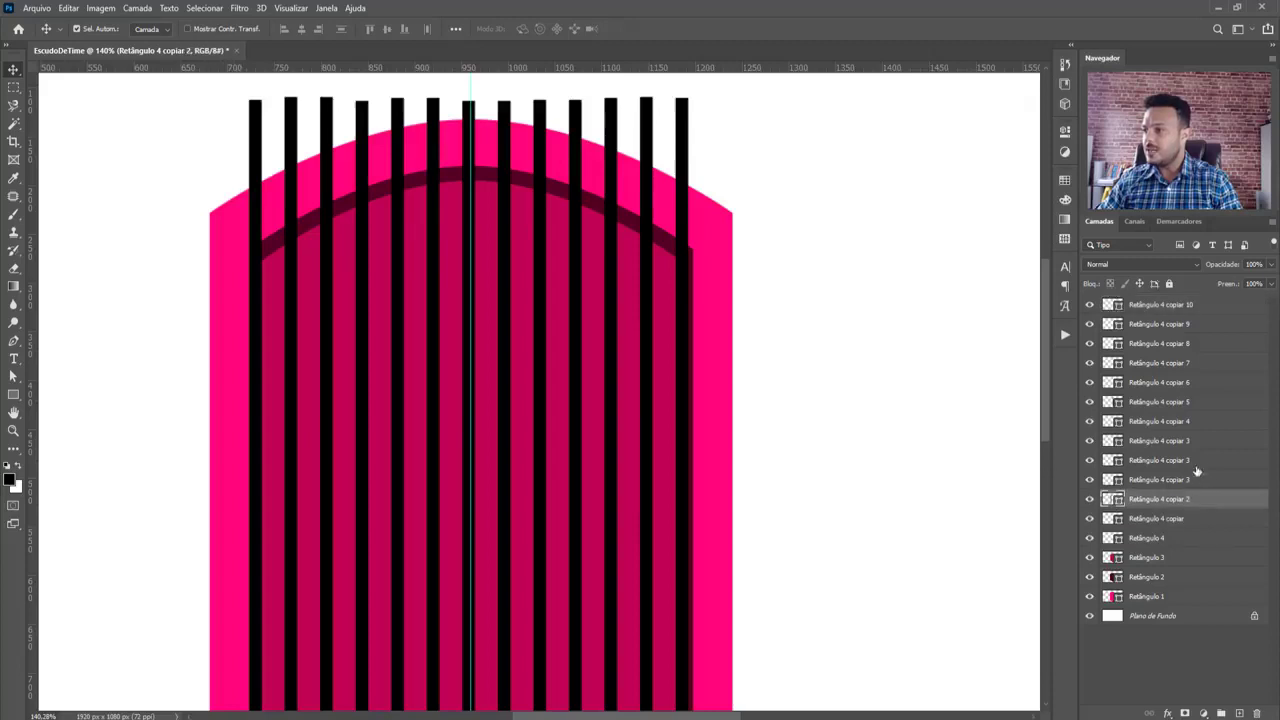
pyautogui.click(1194, 481)
pyautogui.click(1195, 460)
pyautogui.click(1203, 306)
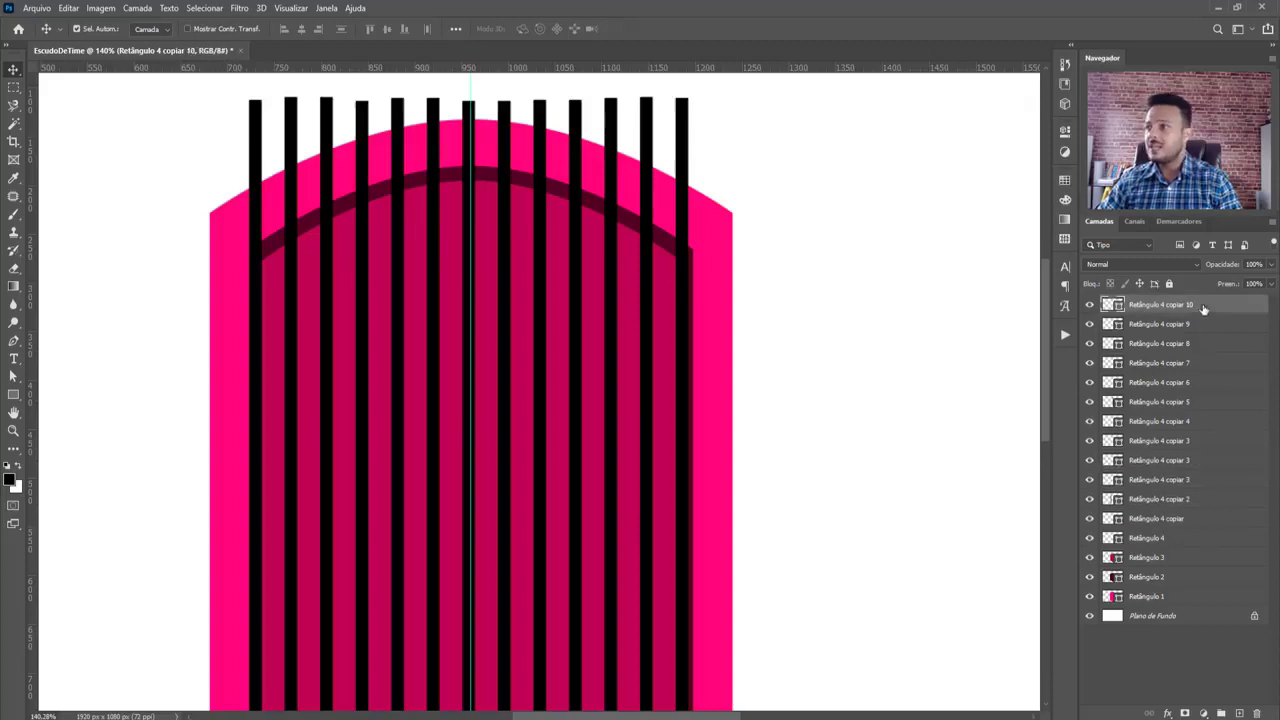
pyautogui.keyDown('shift'); pyautogui.click(1208, 520); pyautogui.keyUp('shift')
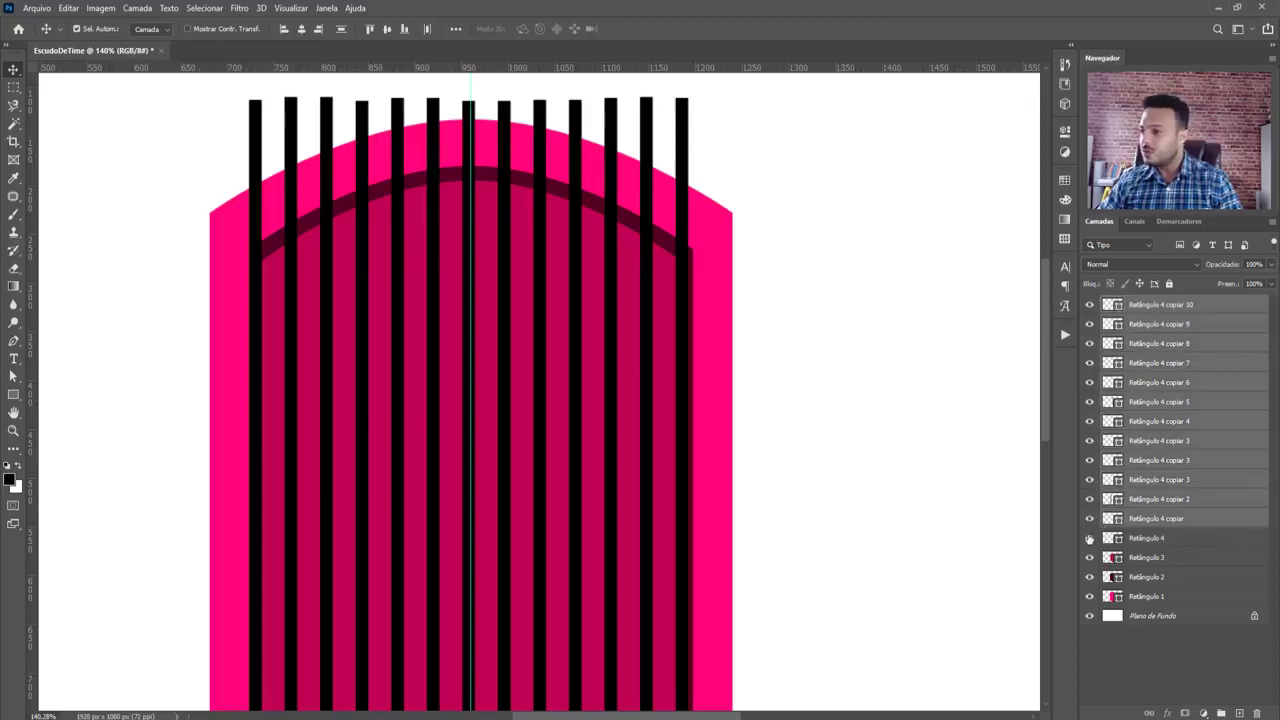
pyautogui.click(1090, 538)
pyautogui.click(1090, 538)
pyautogui.keyDown('shift'); pyautogui.click(1204, 540); pyautogui.keyUp('shift')
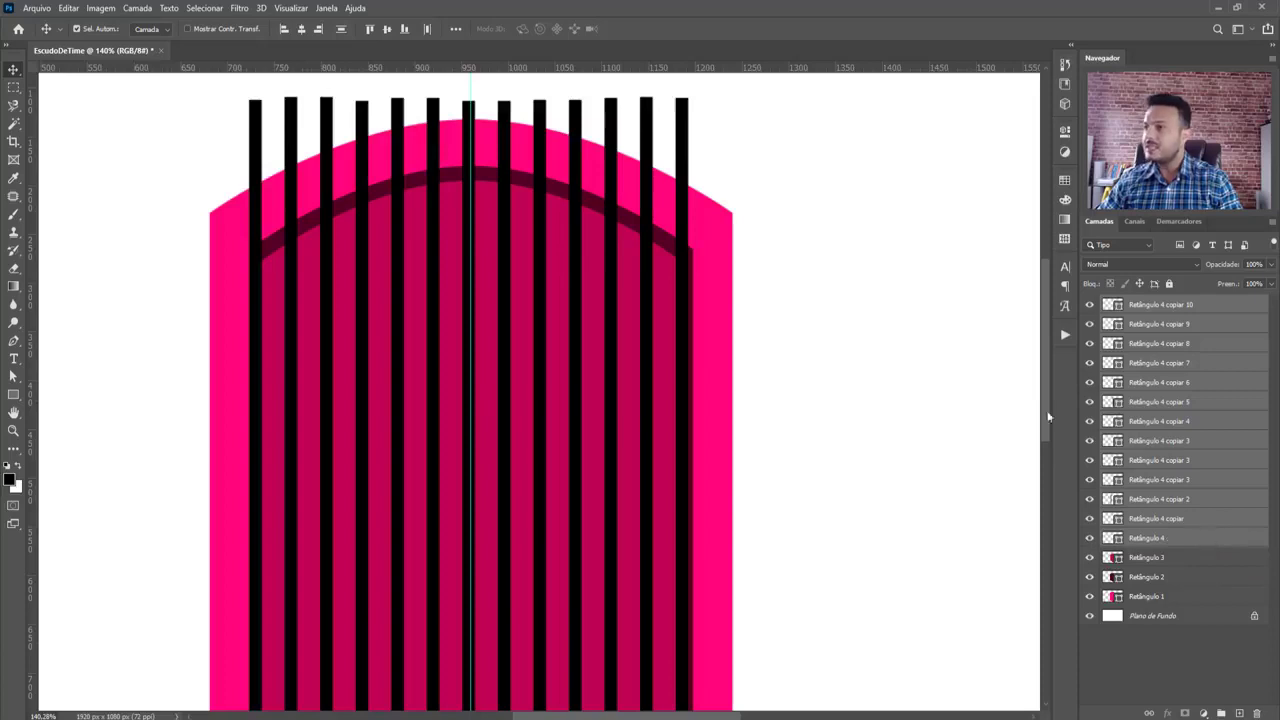
pyautogui.scroll(4, 471, 109)
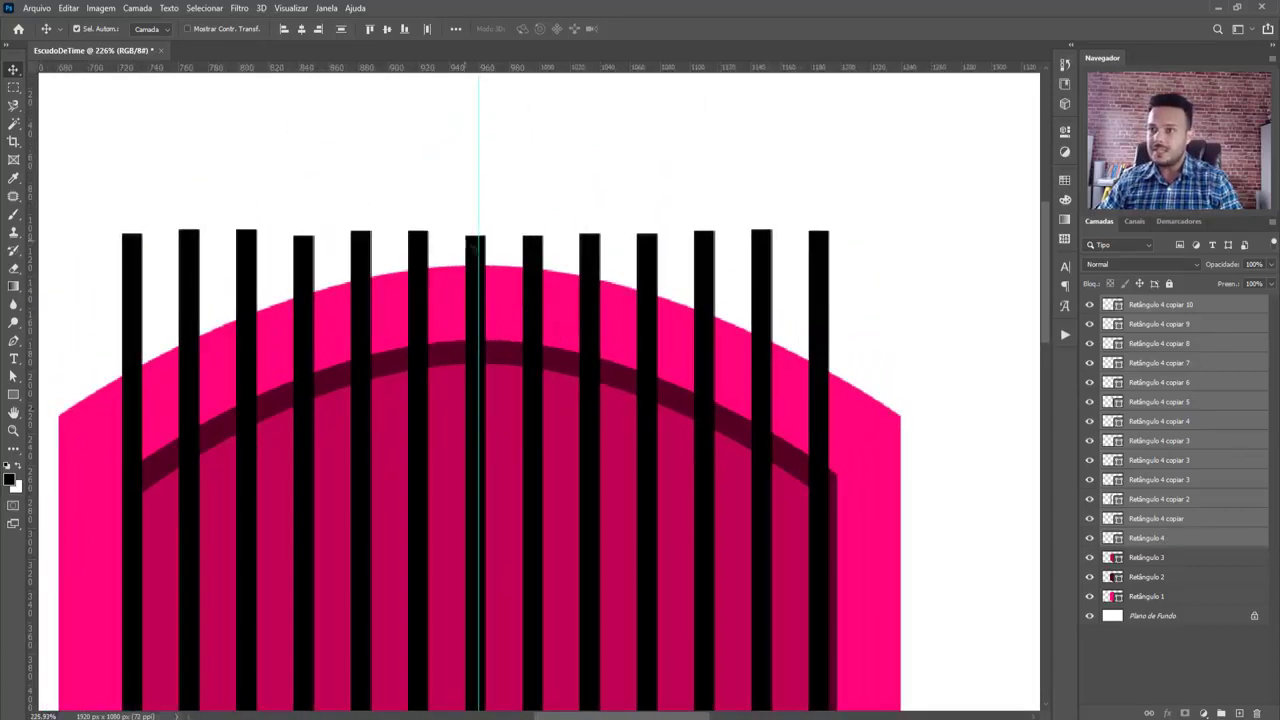
pyautogui.scroll(2, 494, 262)
pyautogui.moveTo(471, 253); pyautogui.dragTo(478, 253)
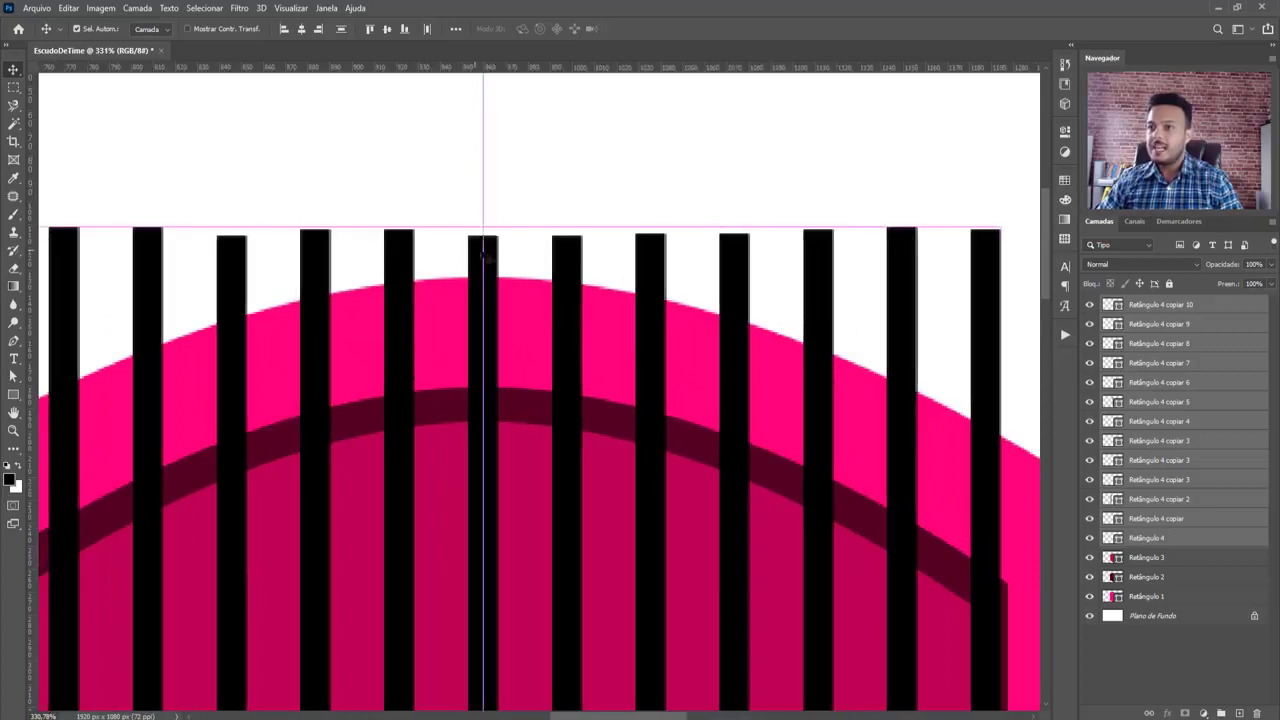
pyautogui.scroll(1, 494, 243)
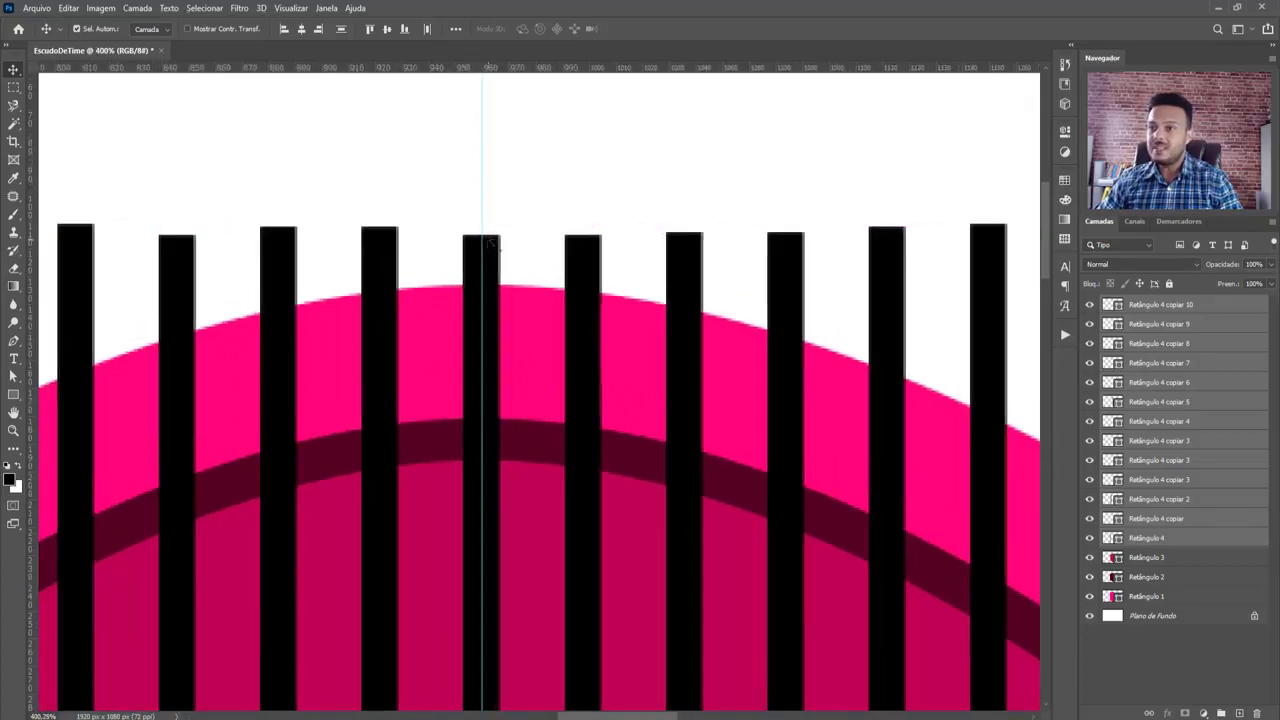
pyautogui.moveTo(490, 252); pyautogui.dragTo(490, 260)
pyautogui.scroll(-2, 614, 274)
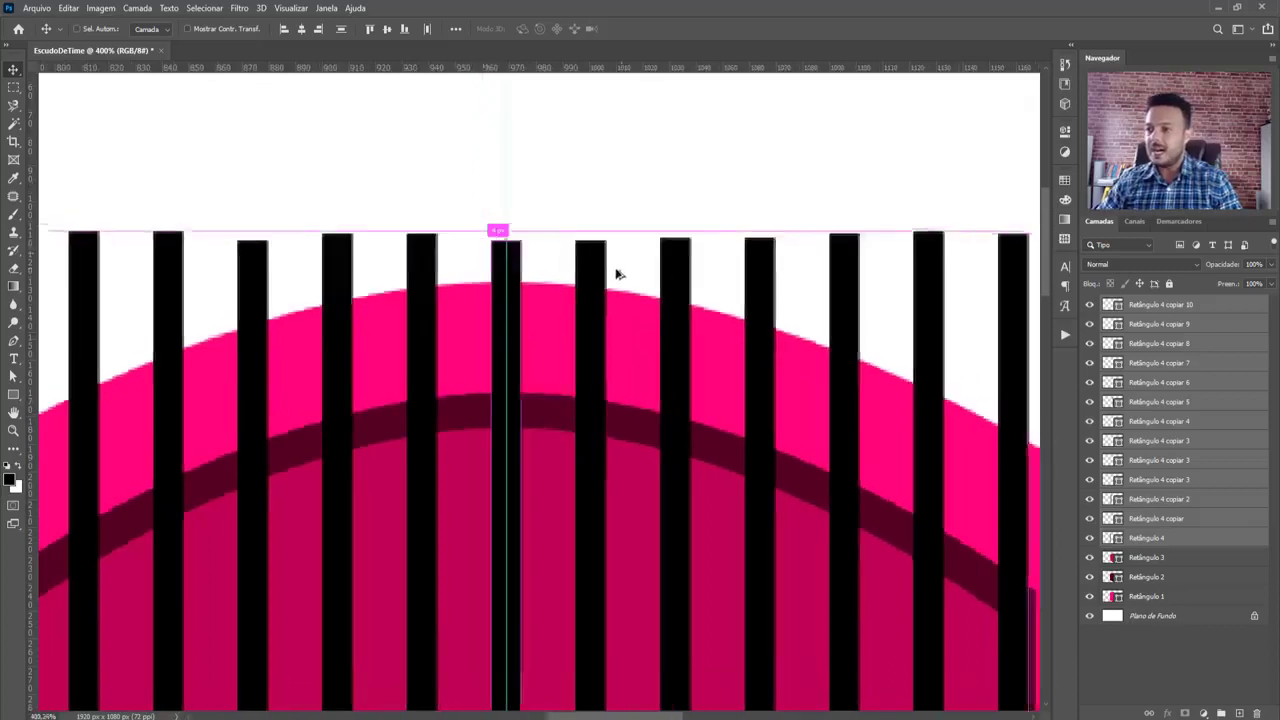
# Merge the thirteen selected bar layers, from Retângulo 4 to Retângulo 4 copiar 10, into a single shape layer
pyautogui.moveTo(577, 467); pyautogui.dragTo(572, 312)
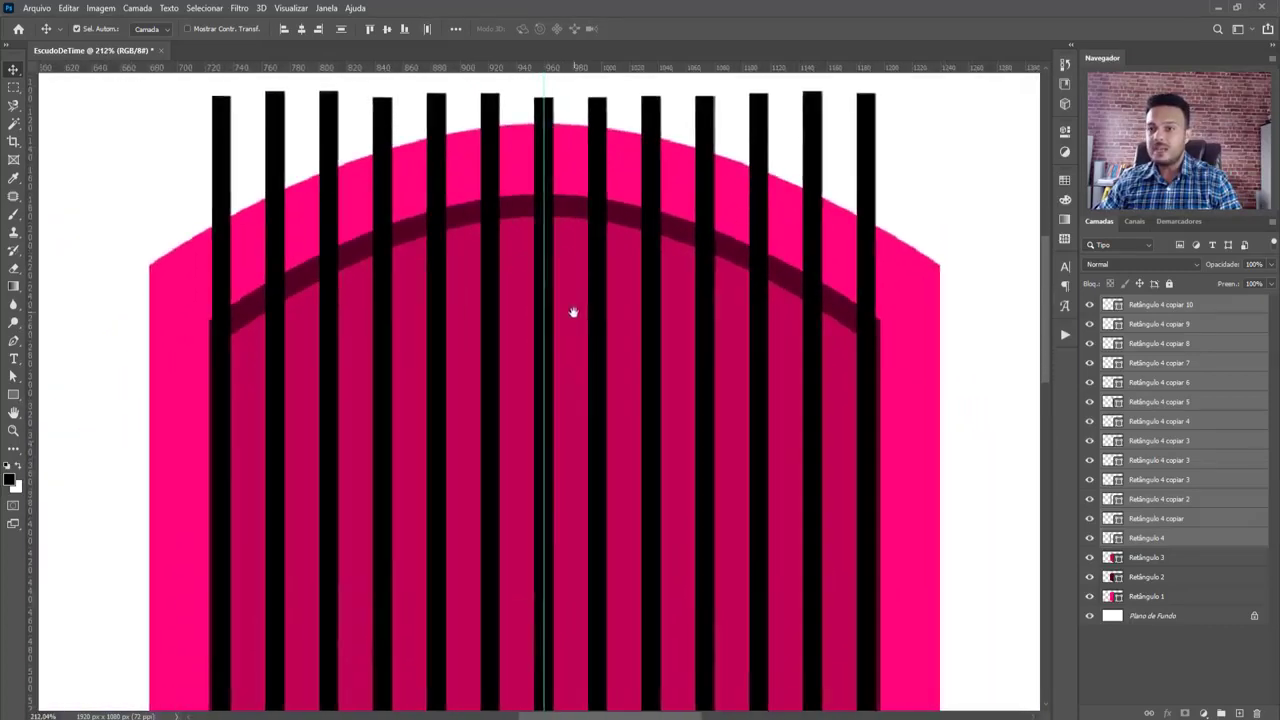
pyautogui.scroll(-2, 573, 337)
pyautogui.scroll(-2, 572, 335)
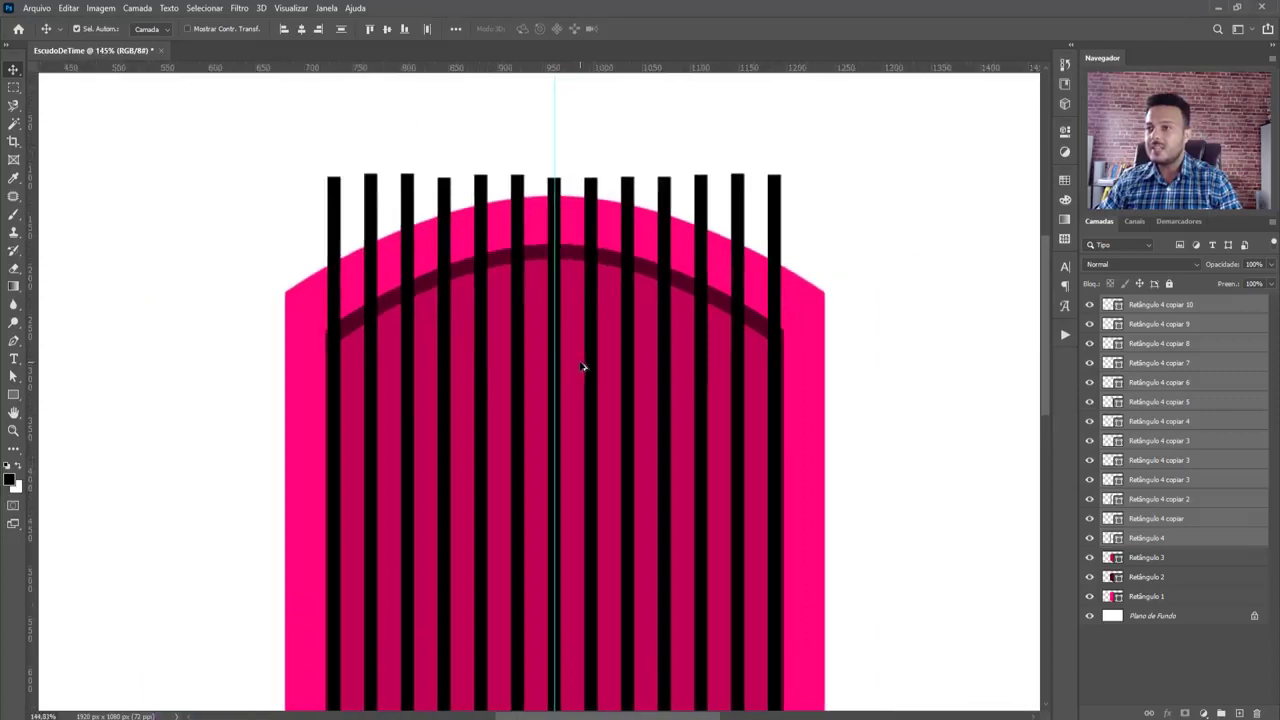
pyautogui.scroll(-6, 603, 380)
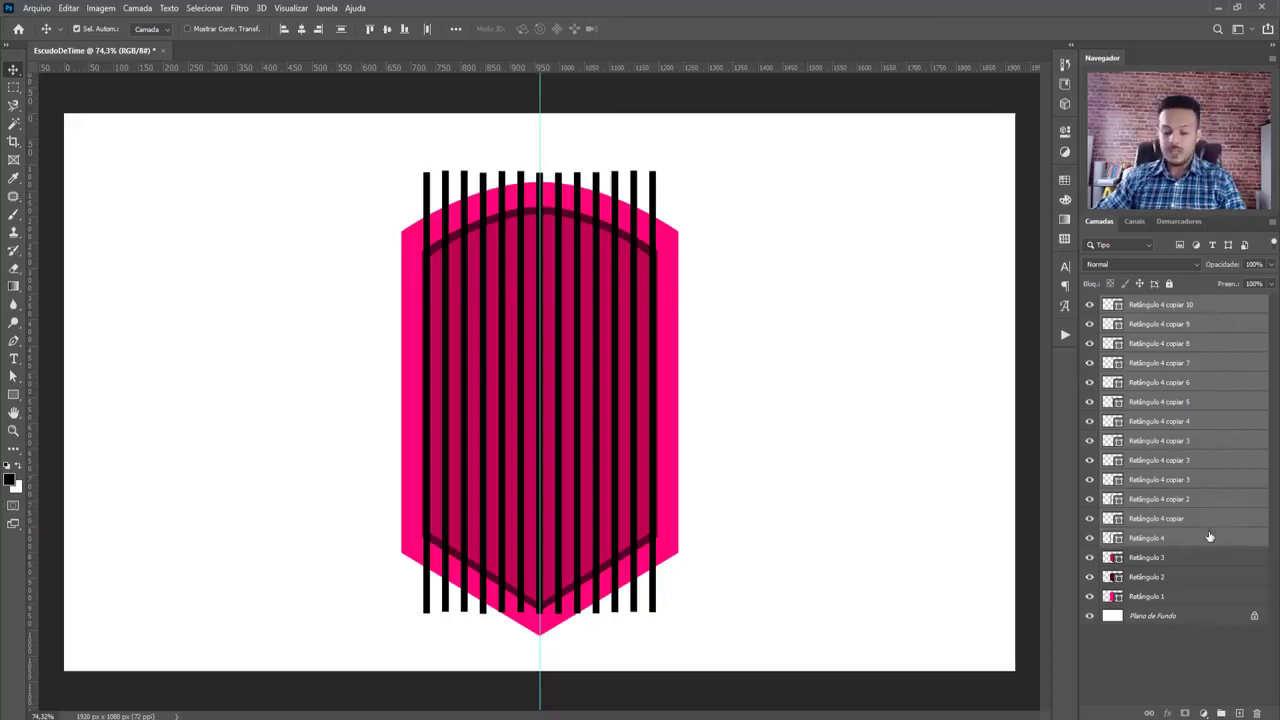
pyautogui.hotkey('ctrl', 'e')
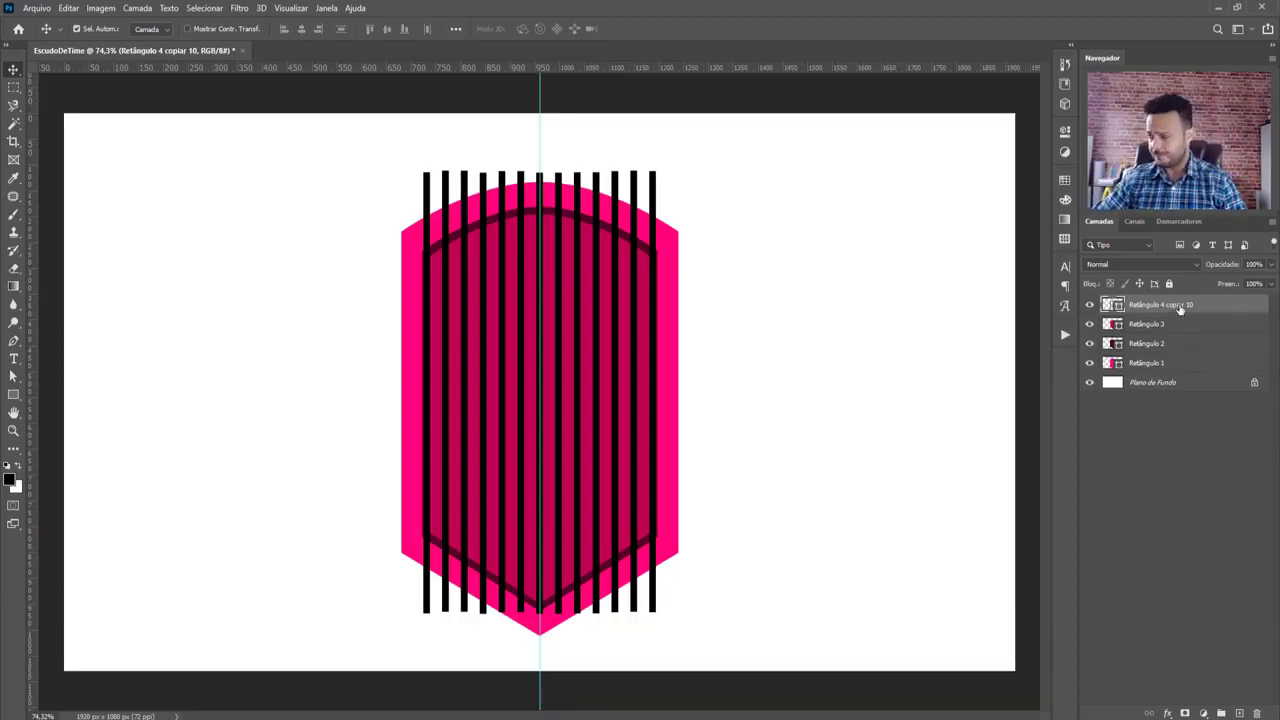
# Rename the merged stripes layer as Retângulo 4 by removing the copy suffix from its name
pyautogui.doubleClick(1181, 309)
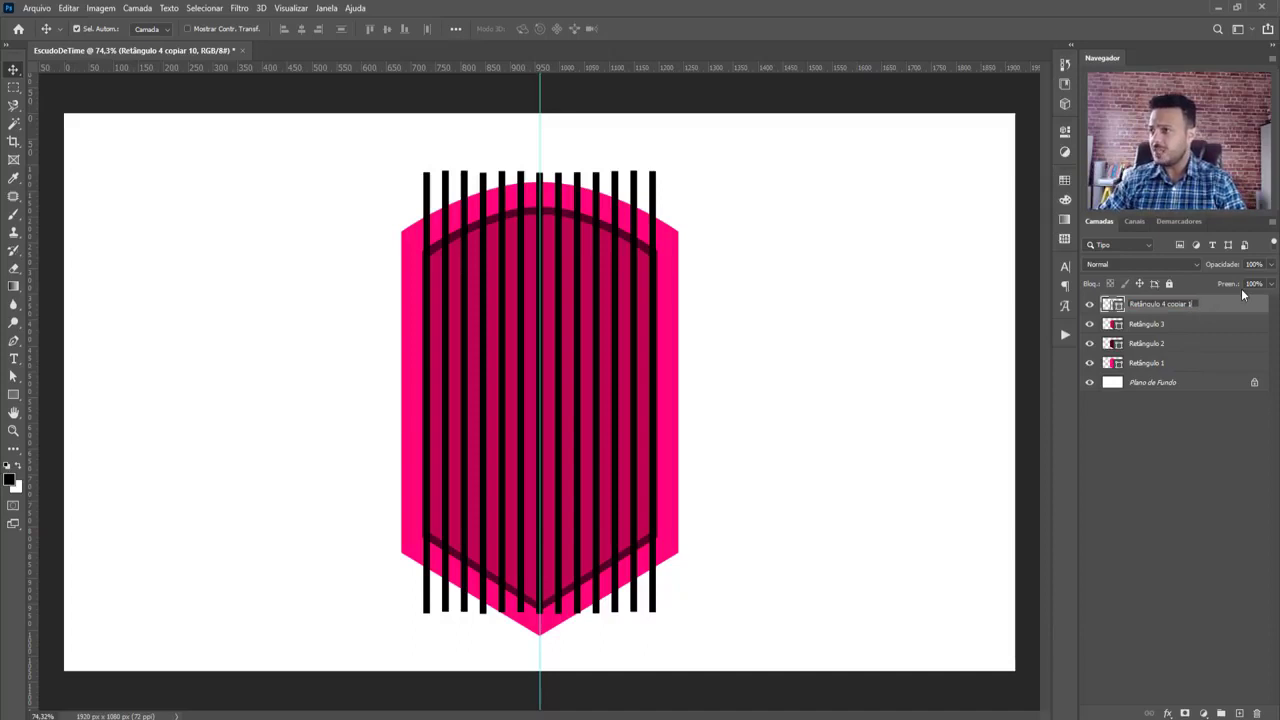
pyautogui.press('BackSpace')
pyautogui.press('BackSpace')
pyautogui.press('BackSpace')
pyautogui.press('BackSpace')
pyautogui.press('BackSpace')
pyautogui.press('BackSpace')
pyautogui.press('BackSpace')
pyautogui.press('BackSpace')
pyautogui.press('BackSpace')
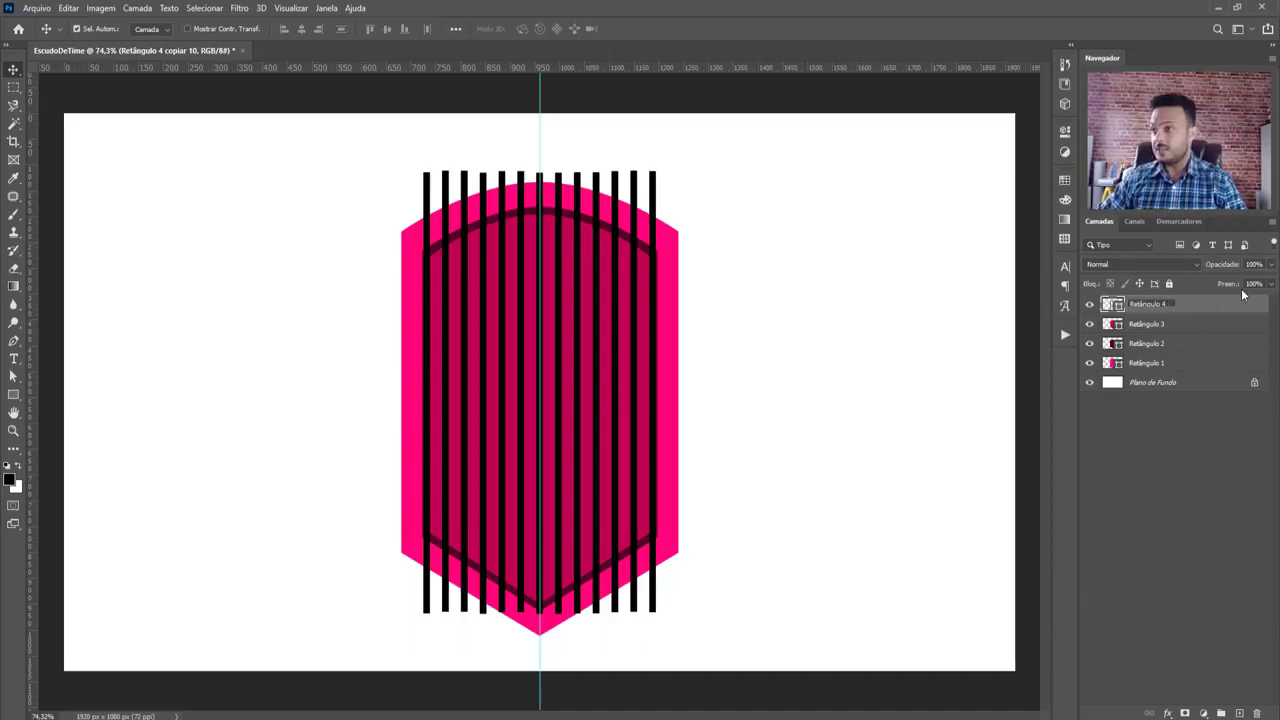
pyautogui.press('Return')
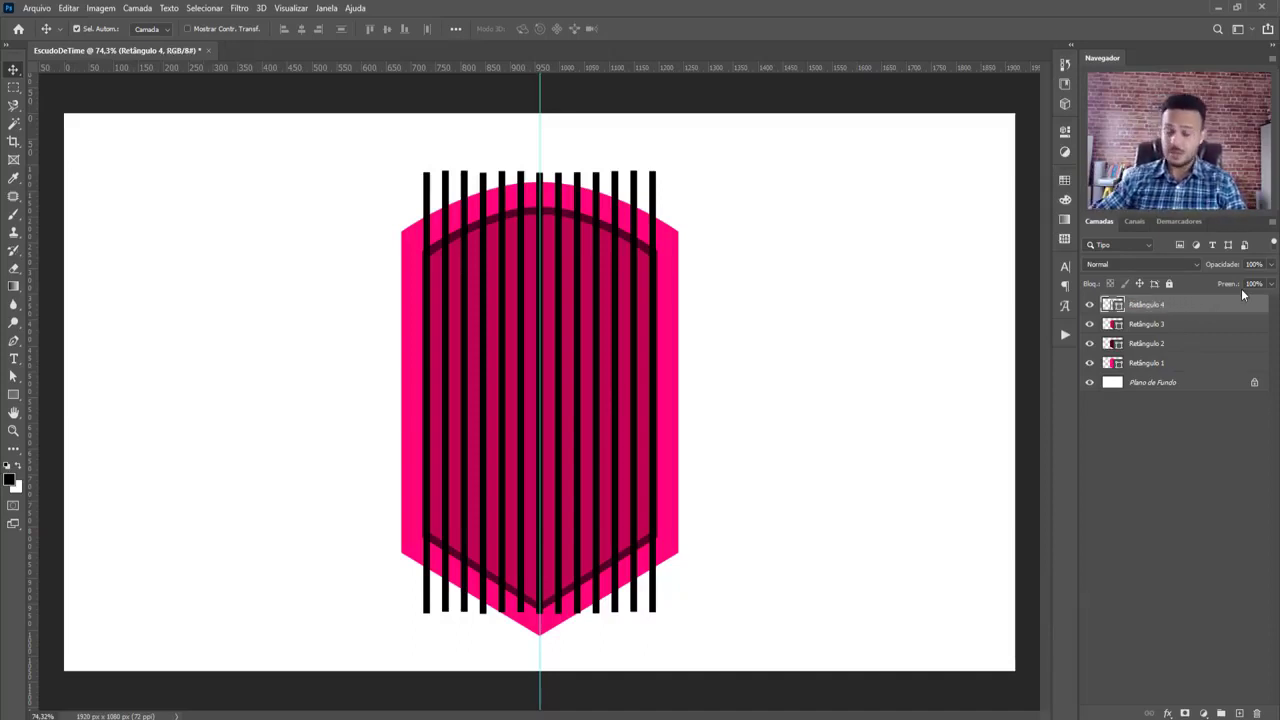
# Hide and show the Retângulo 4 stripes several times to compare the shield with and without them, leaving the stripes visible
pyautogui.click(1090, 305)
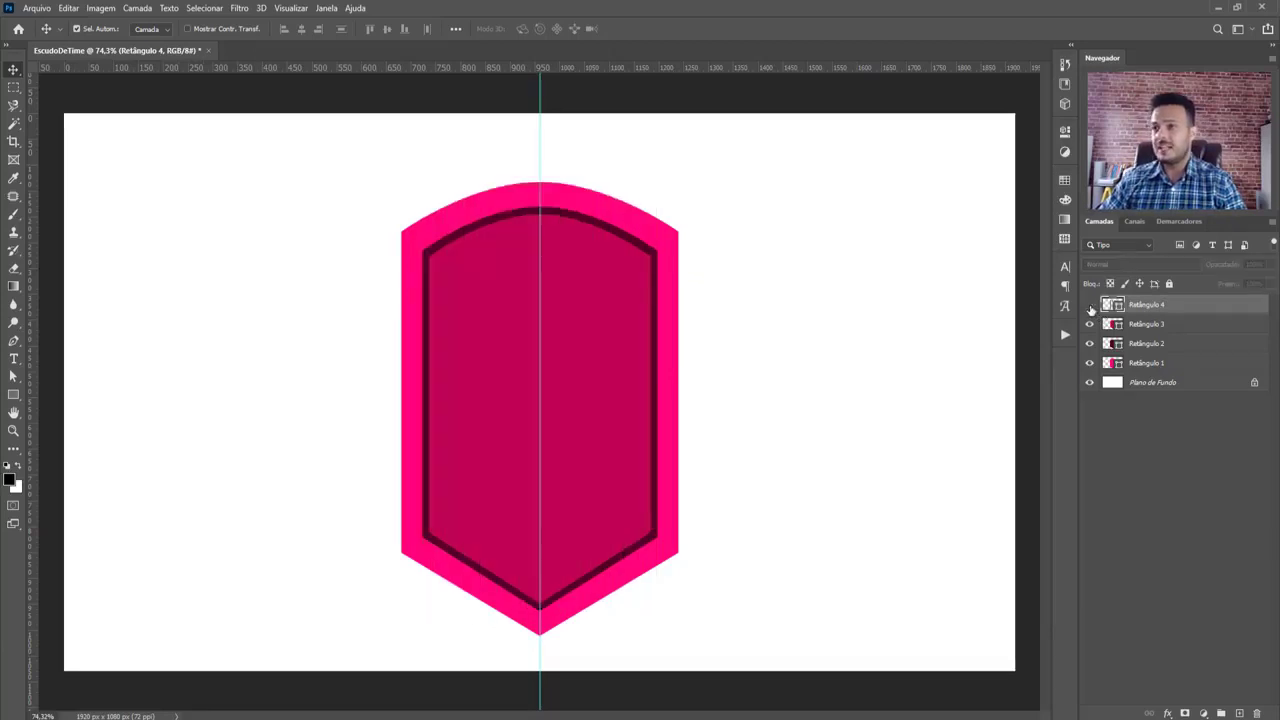
pyautogui.click(1090, 305)
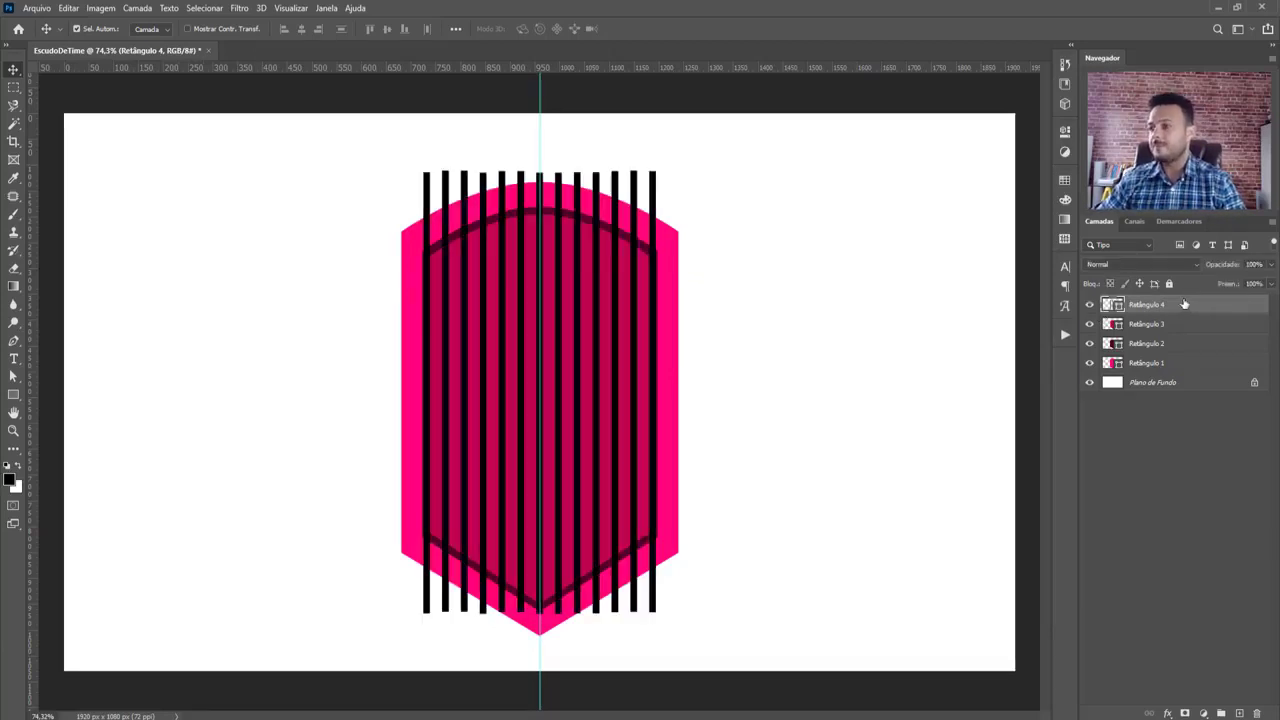
pyautogui.click(1090, 305)
pyautogui.click(1090, 305)
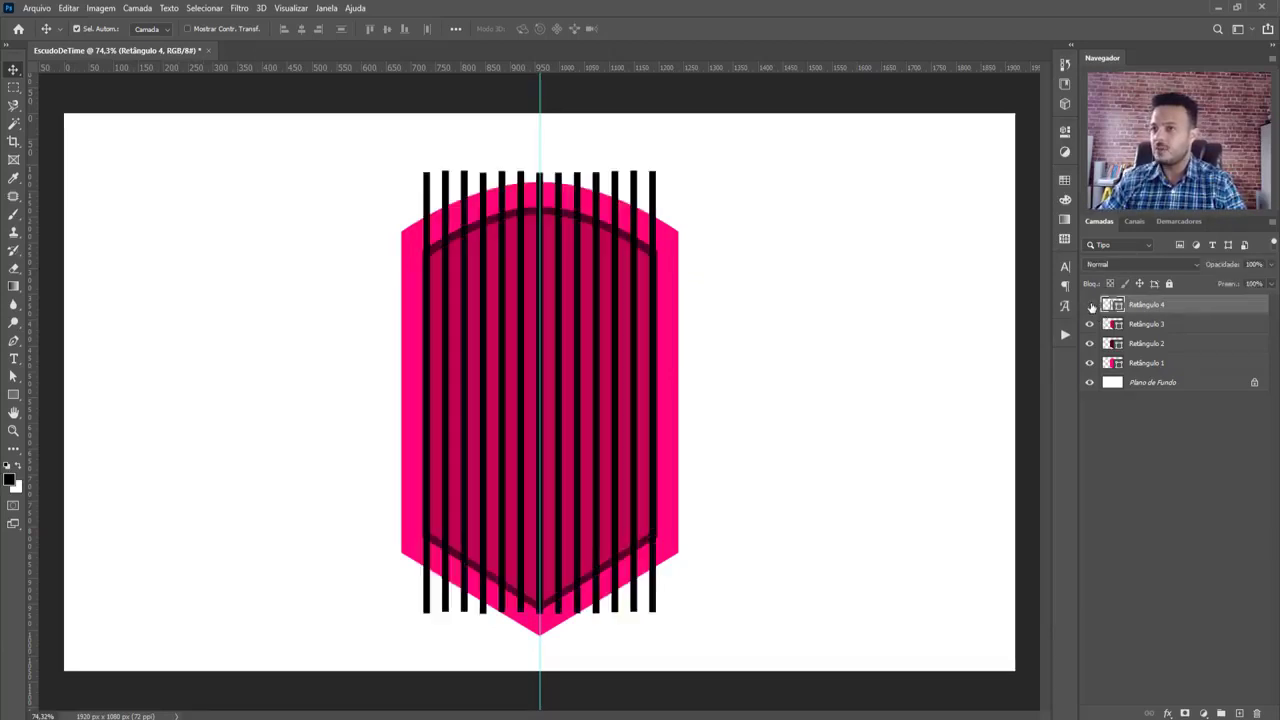
pyautogui.click(1090, 305)
pyautogui.click(1090, 305)
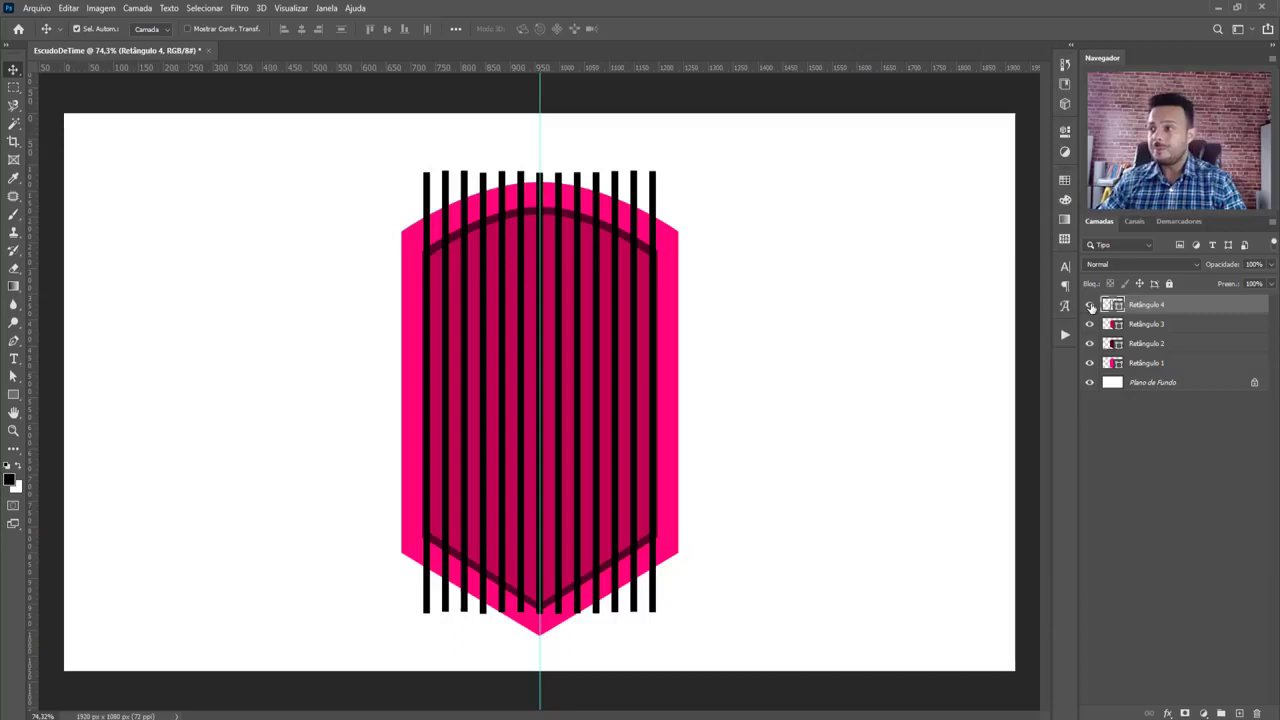
pyautogui.click(1090, 305)
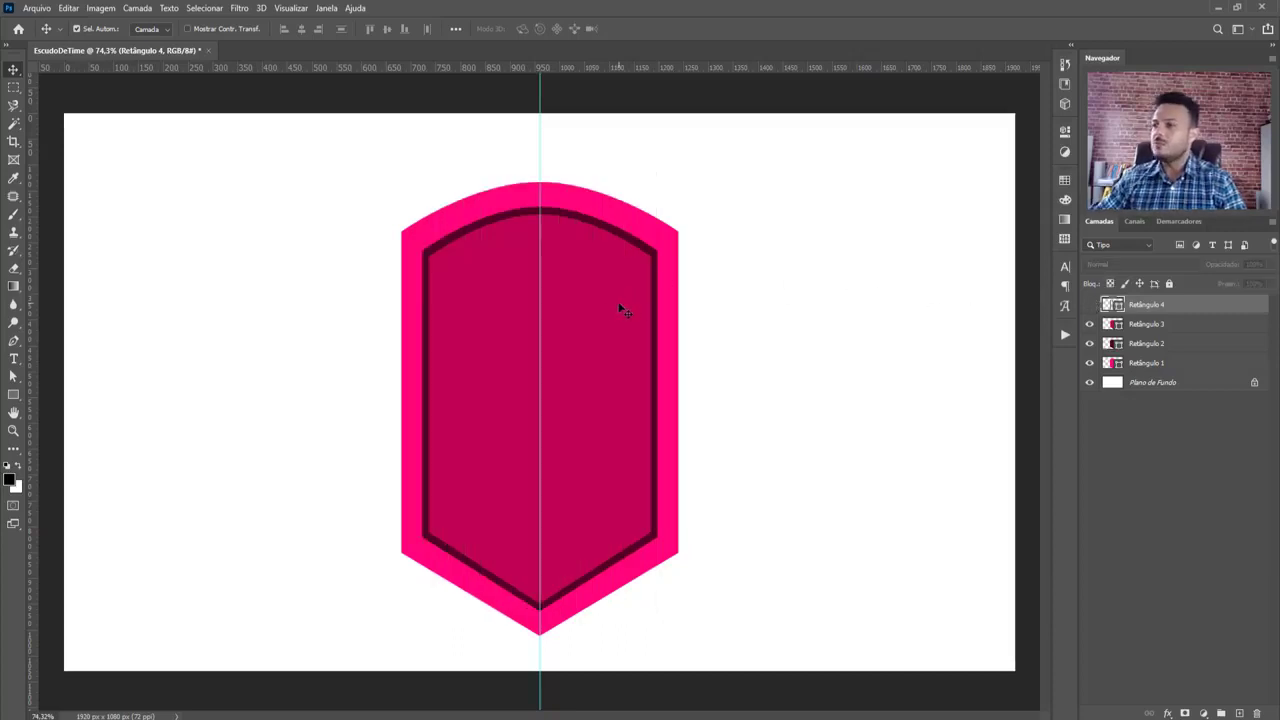
pyautogui.click(1090, 305)
pyautogui.click(1090, 305)
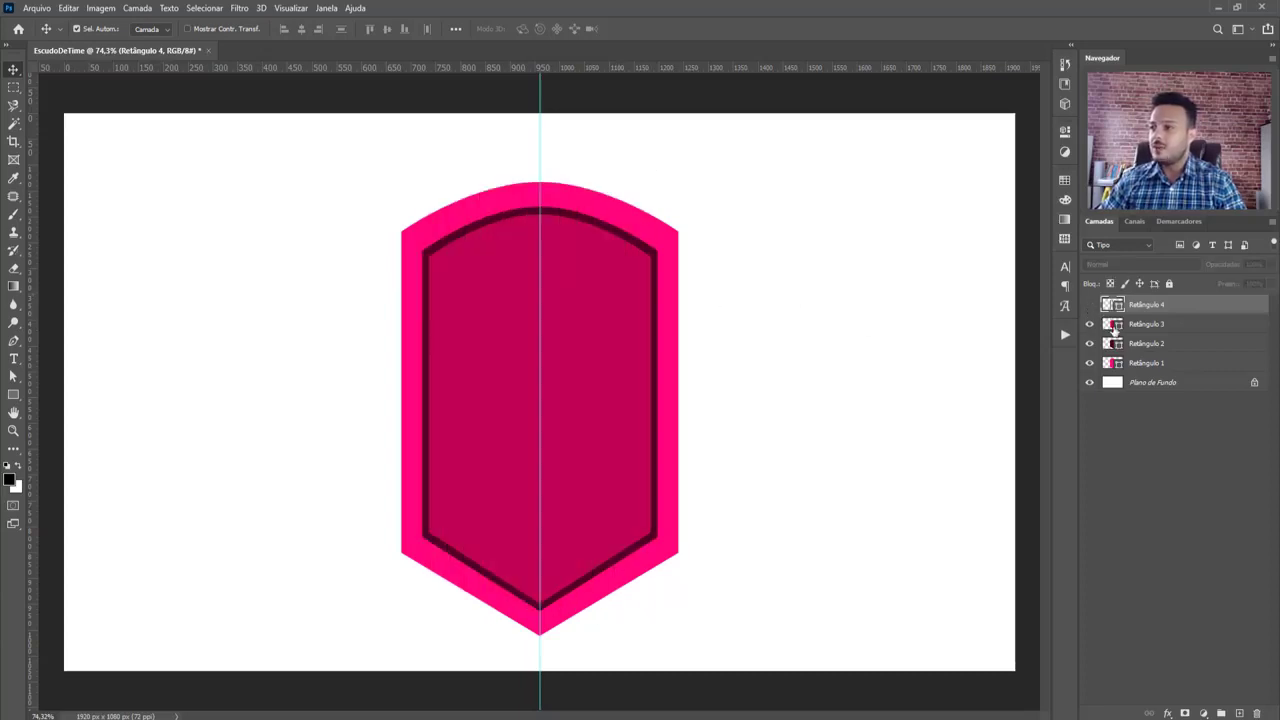
pyautogui.click(1111, 324)
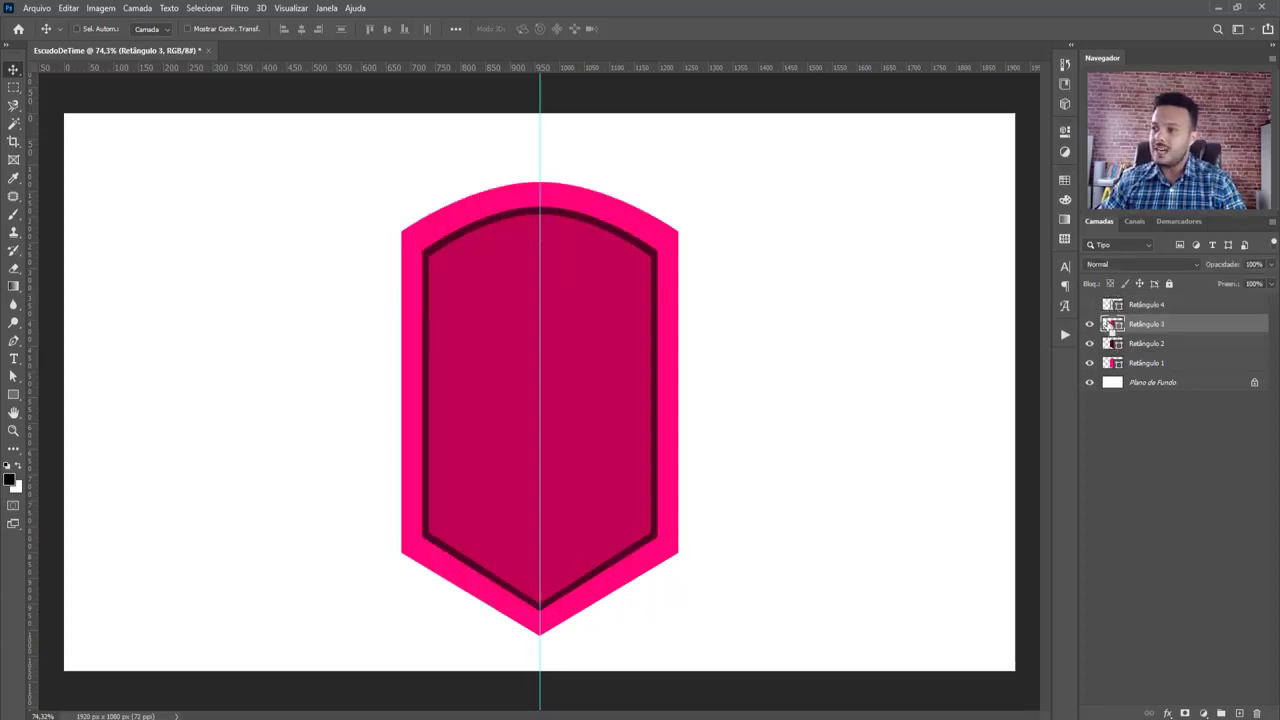
pyautogui.click(1090, 305)
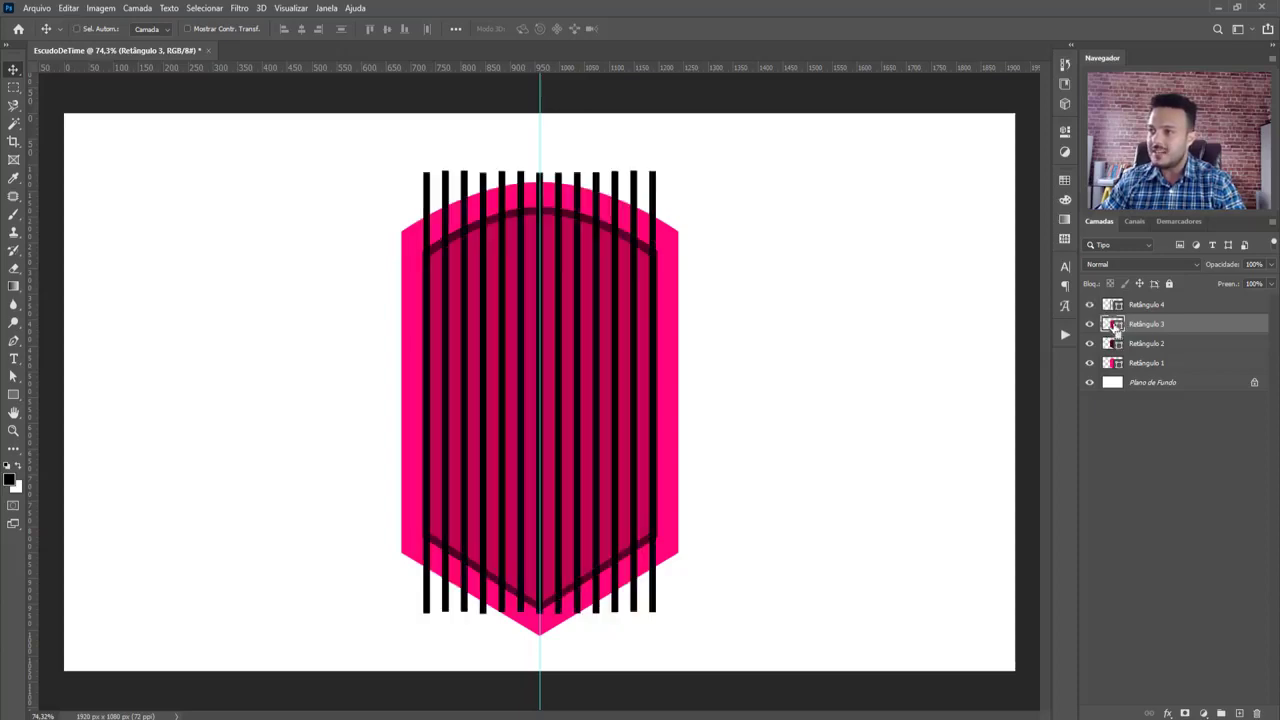
# Load the Retângulo 3 shape as a selection and use it as a layer mask on the Retângulo 4 stripes
pyautogui.keyDown('ctrl'); pyautogui.click(1113, 326); pyautogui.keyUp('ctrl')
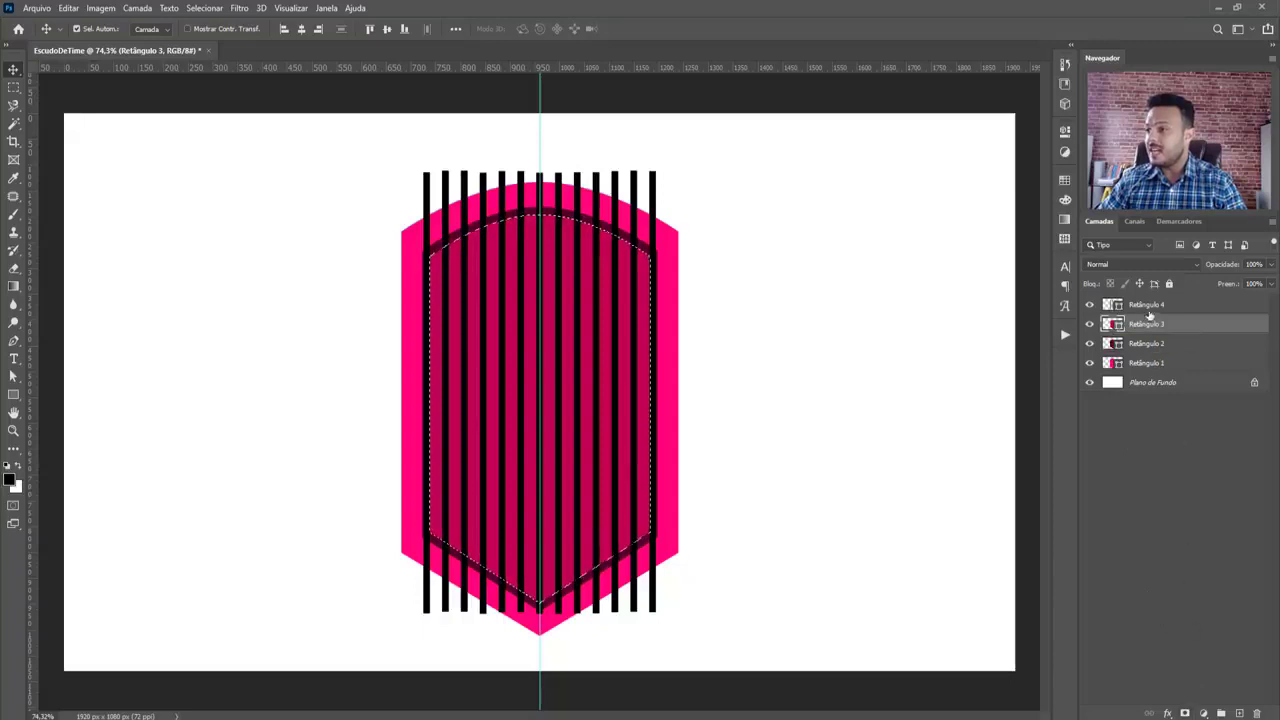
pyautogui.click(1150, 311)
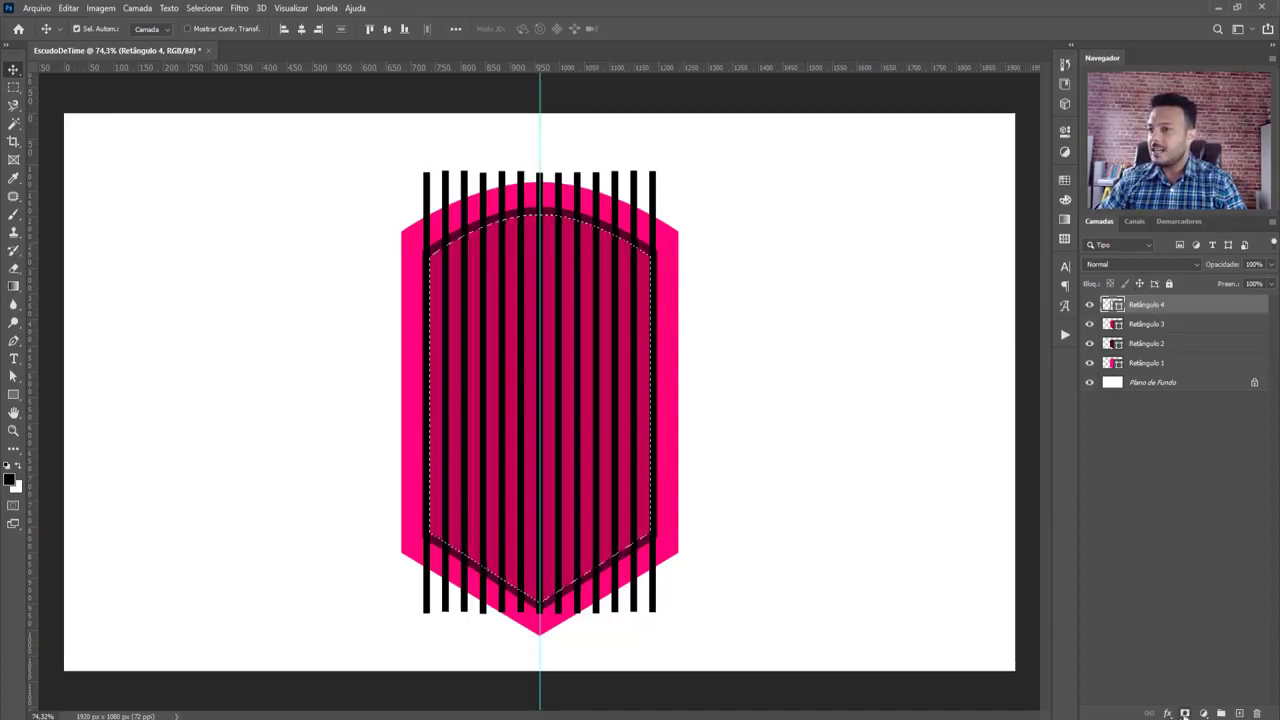
pyautogui.click(1184, 714)
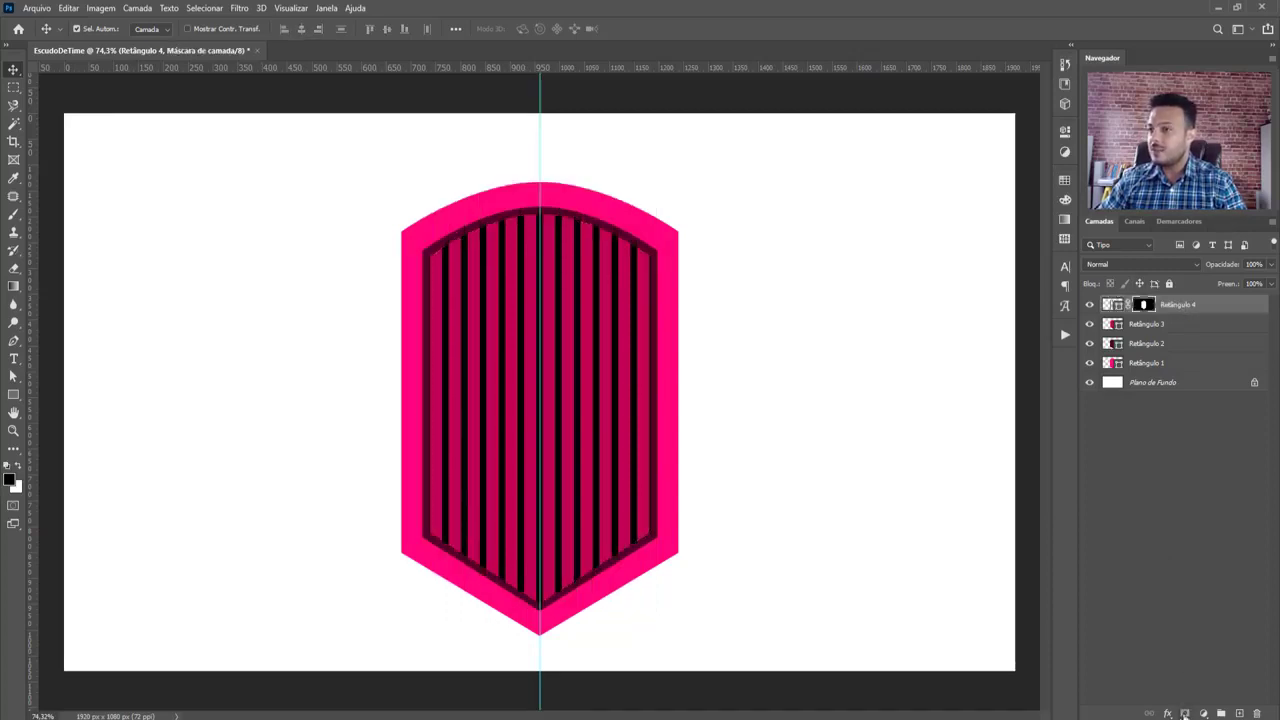
pyautogui.click(1113, 304)
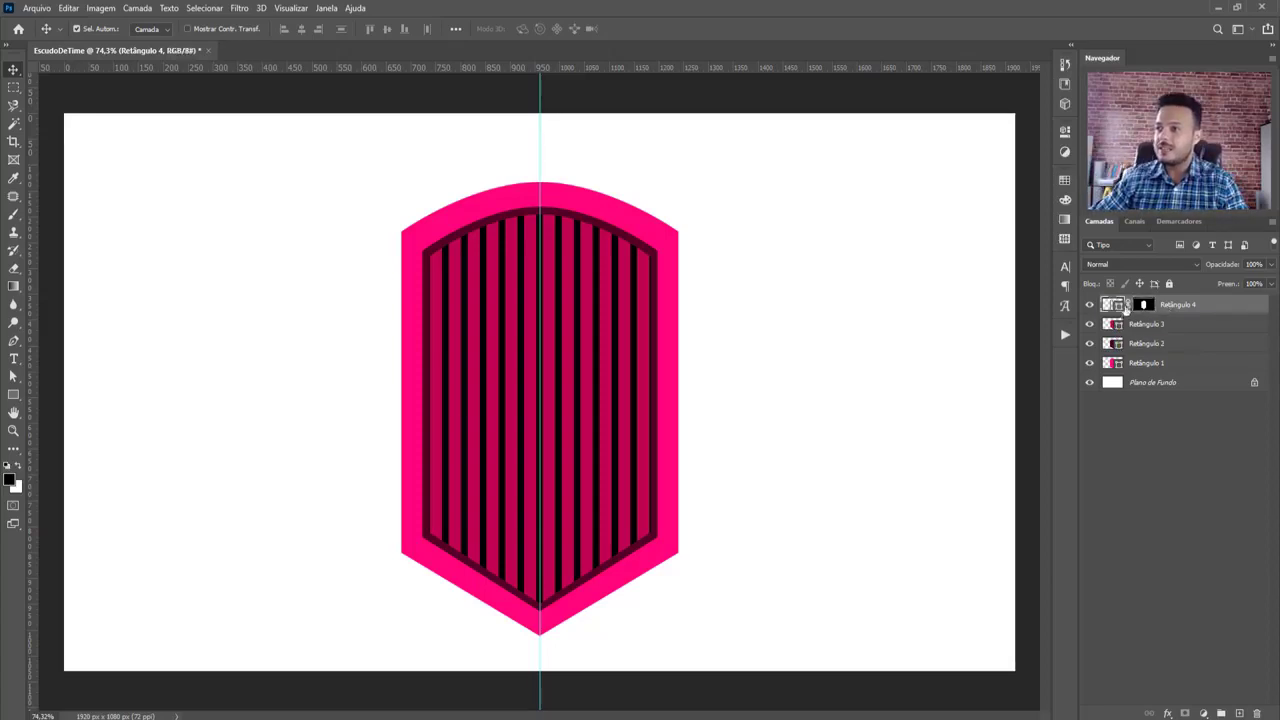
pyautogui.click(1141, 304)
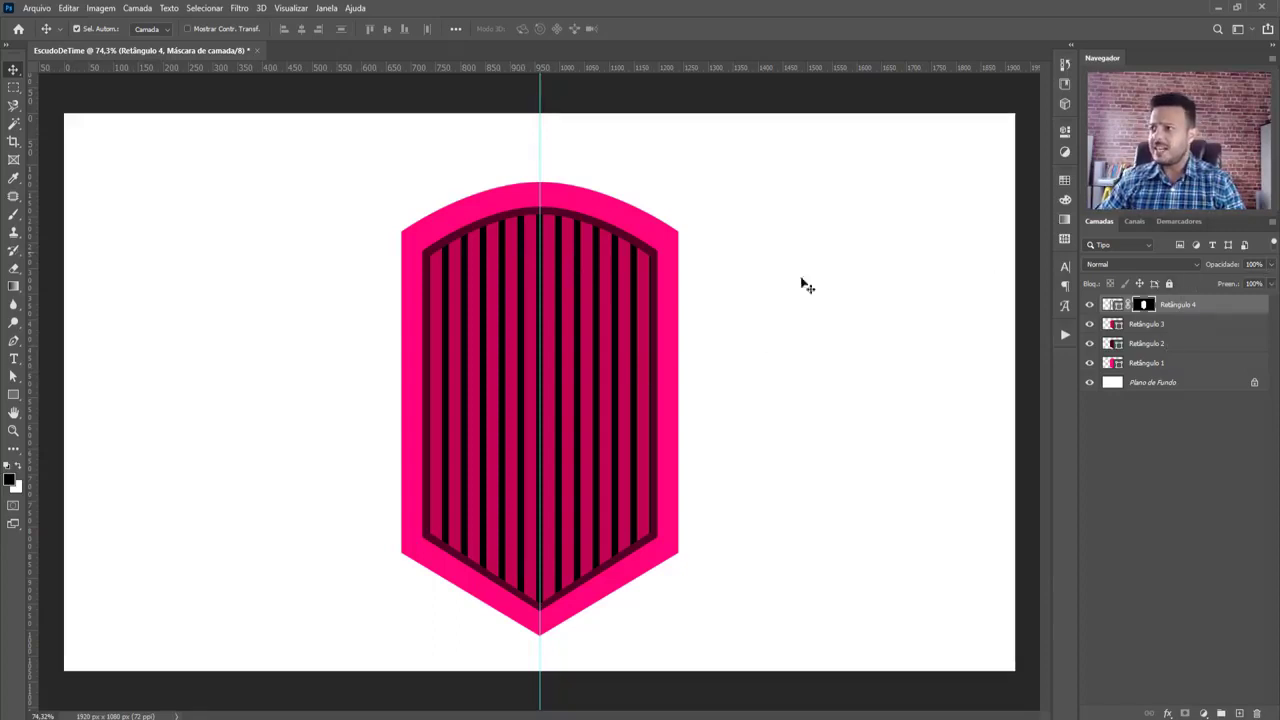
# Recolor the stripes from the colour swatches at 100% opacity, trying bright pink and settling on the dark burgundy of the inner outline
pyautogui.click(1272, 266)
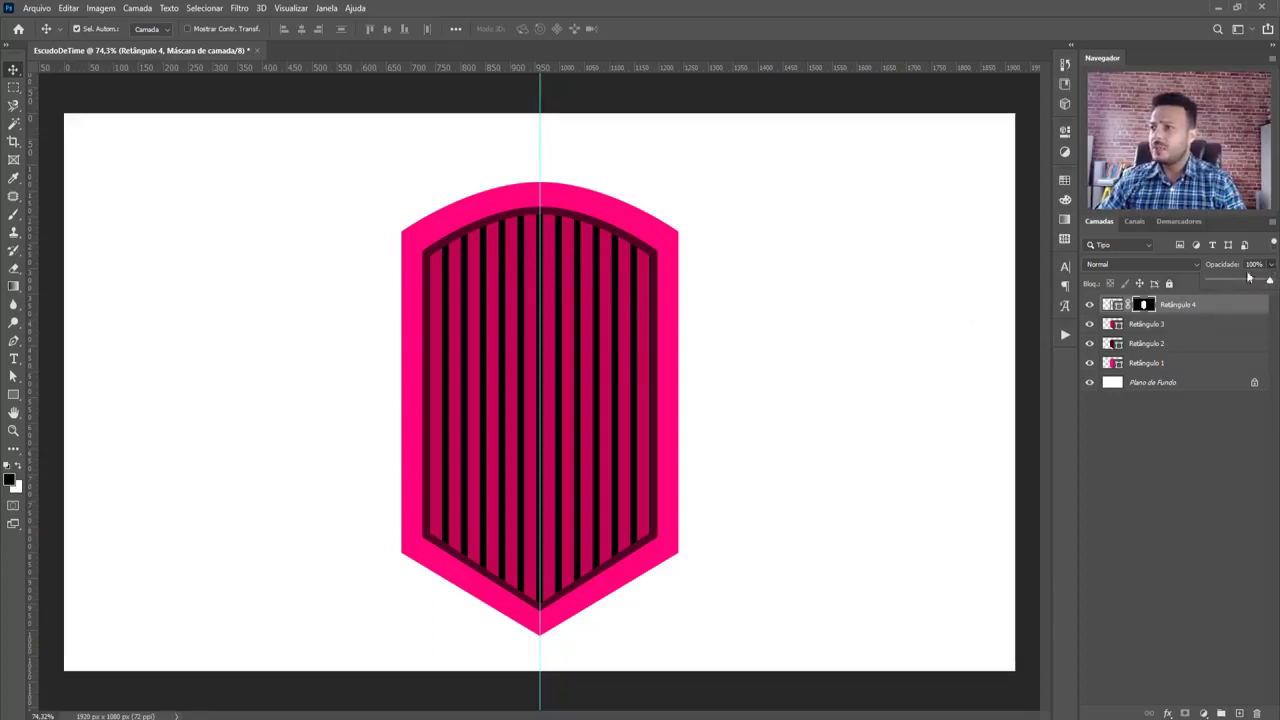
pyautogui.moveTo(1224, 289); pyautogui.dragTo(1278, 282)
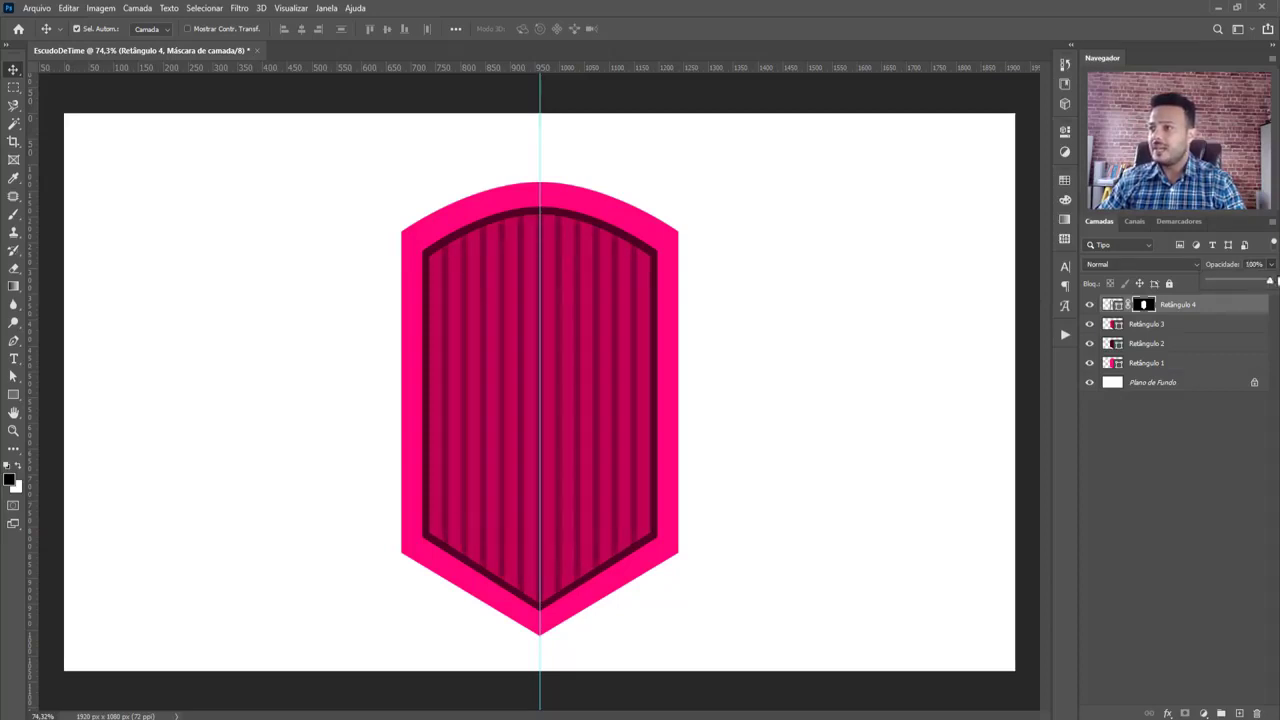
pyautogui.click(1066, 184)
pyautogui.click(938, 197)
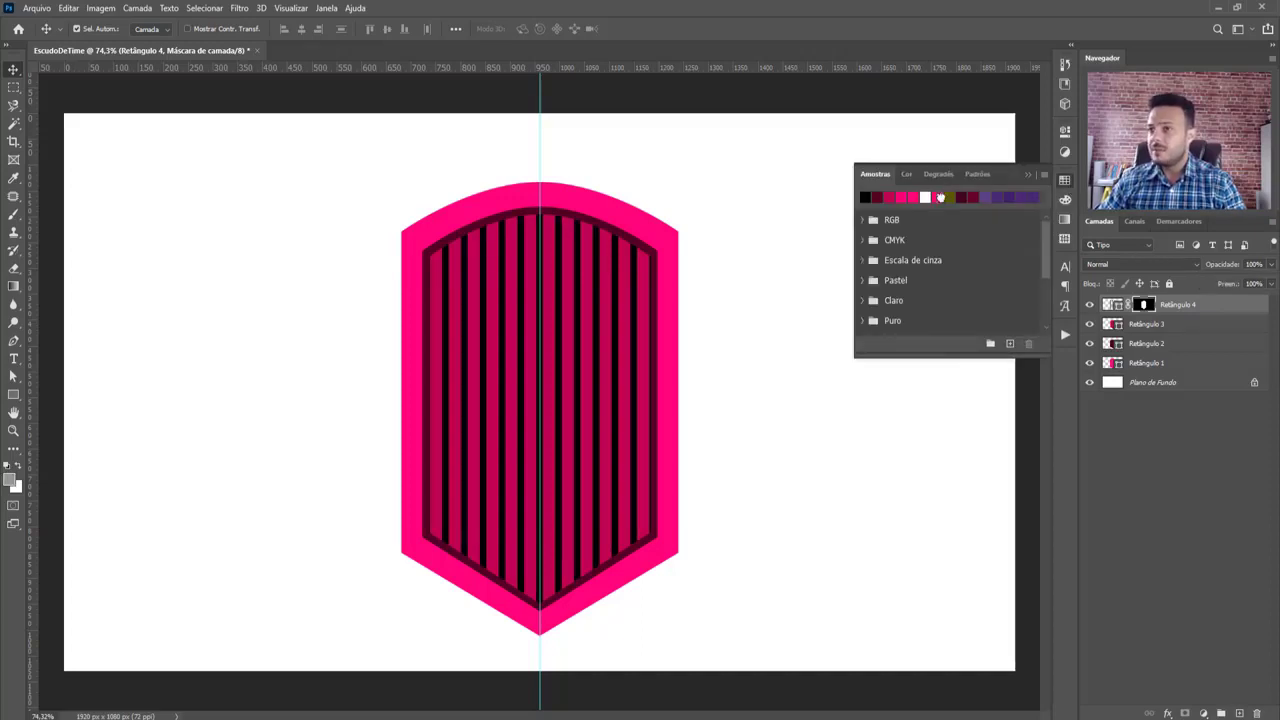
pyautogui.hotkey('alt', 'BackSpace')
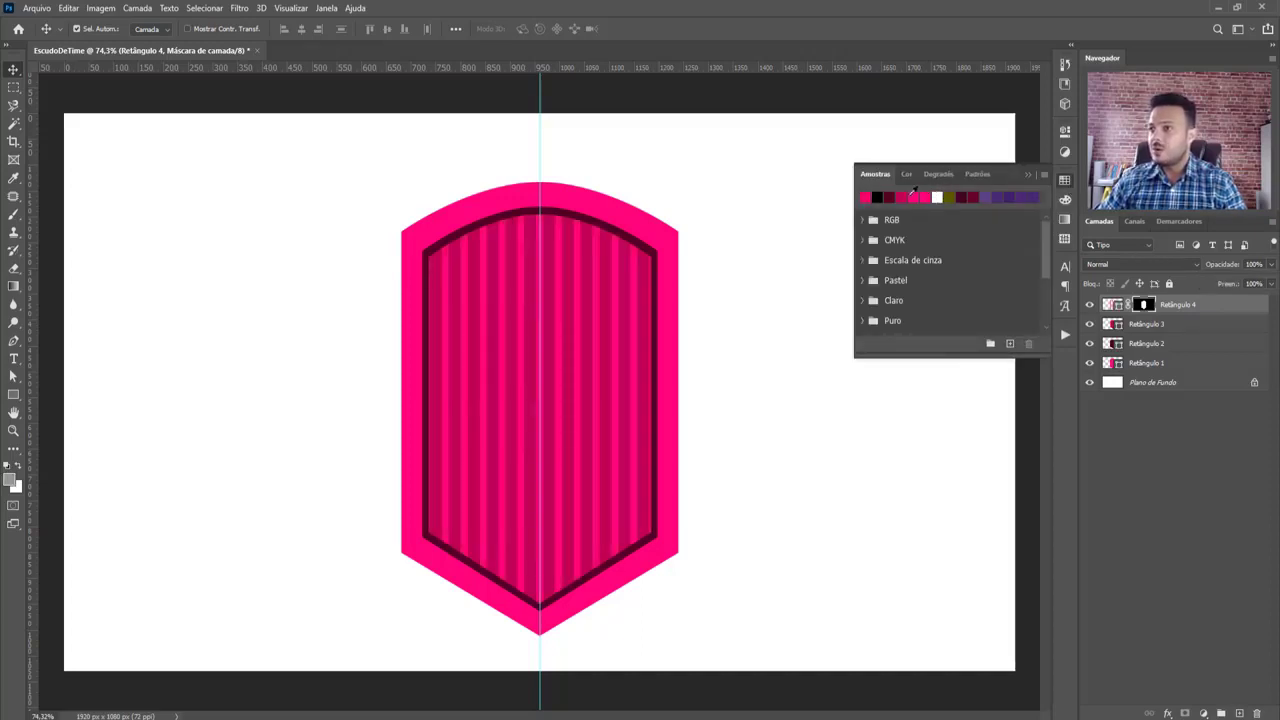
pyautogui.click(890, 197)
pyautogui.hotkey('alt', 'BackSpace')
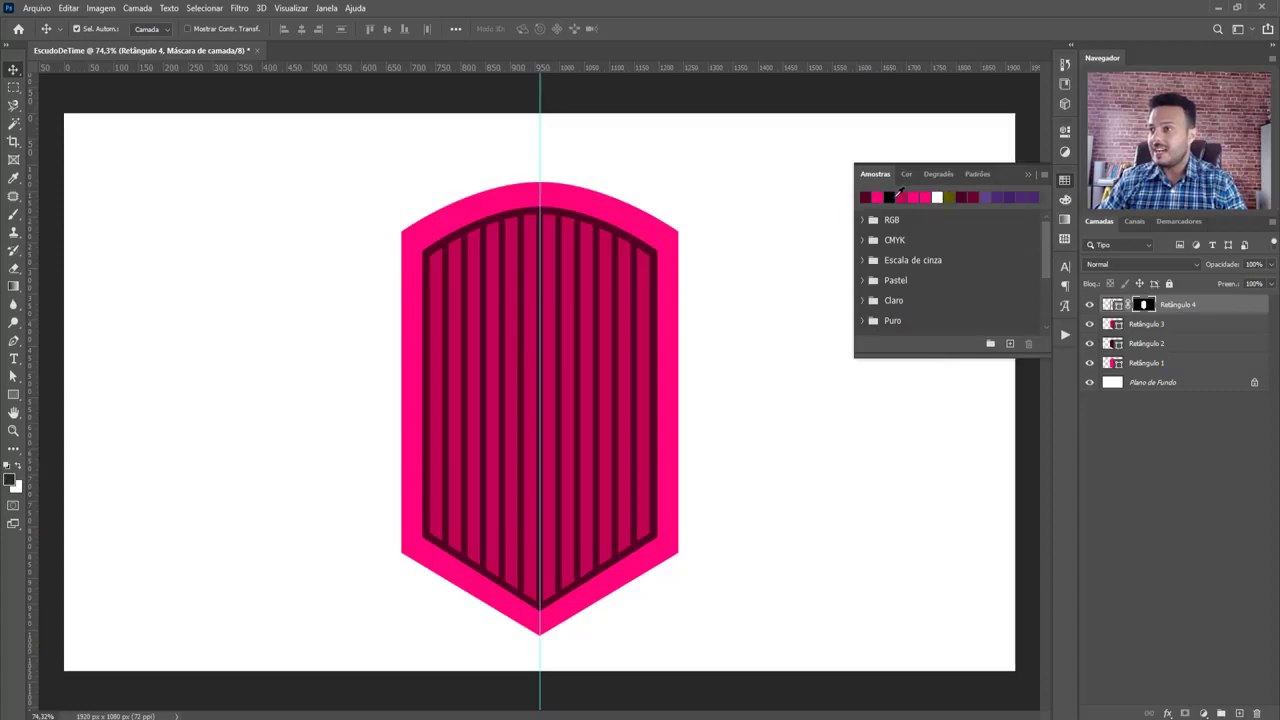
pyautogui.click(976, 192)
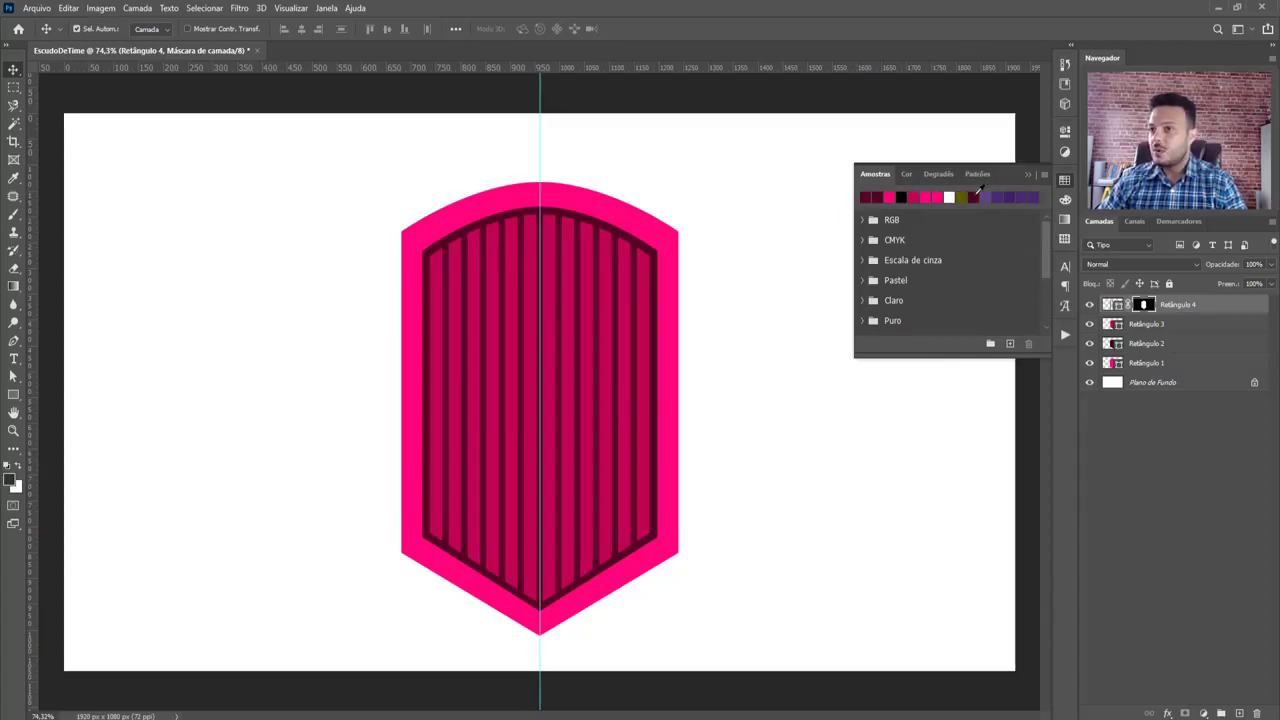
pyautogui.click(1028, 176)
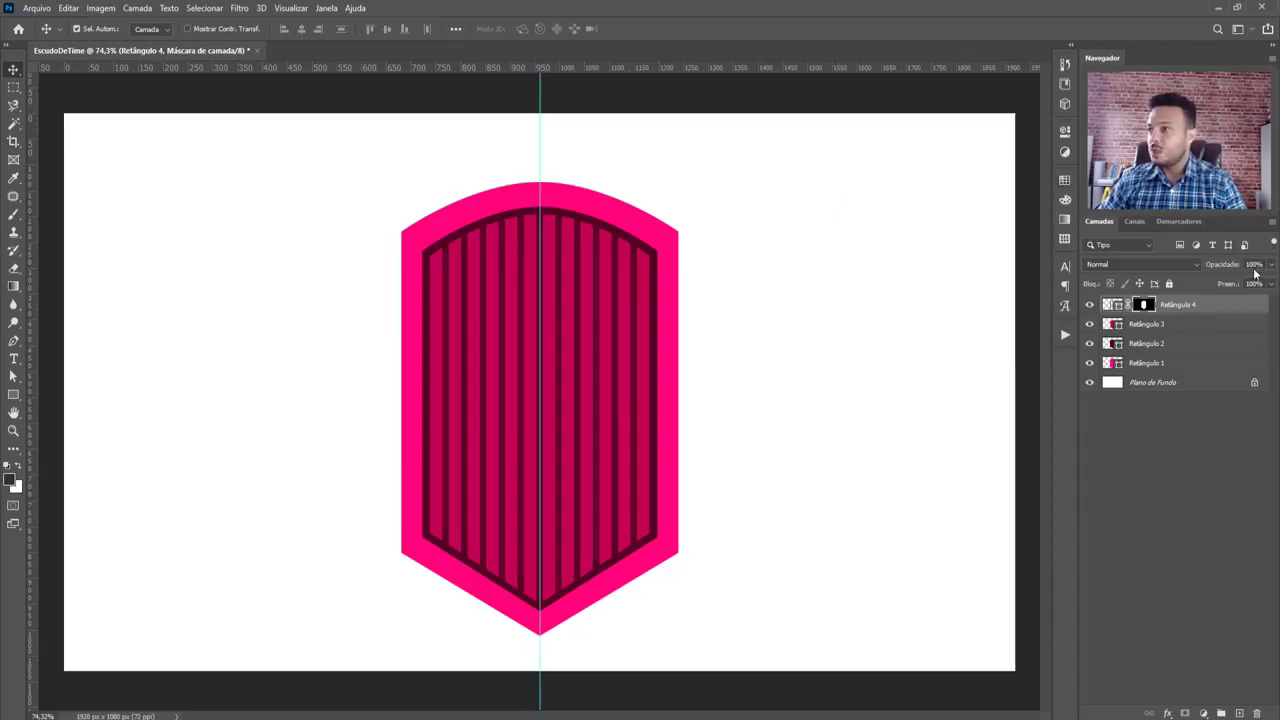
# Lower the opacity of the Retângulo 4 stripes layer to 74% and deselect all layers
pyautogui.click(1271, 264)
pyautogui.moveTo(1266, 287); pyautogui.dragTo(1249, 284)
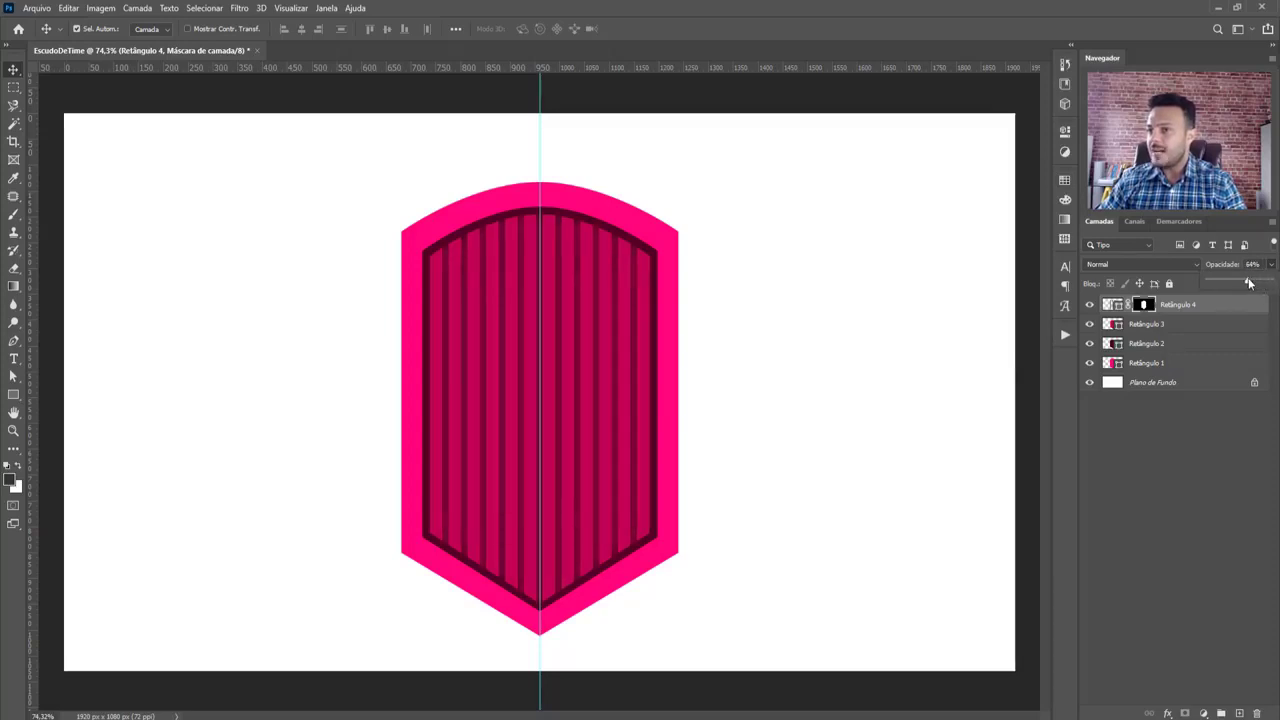
pyautogui.click(1176, 460)
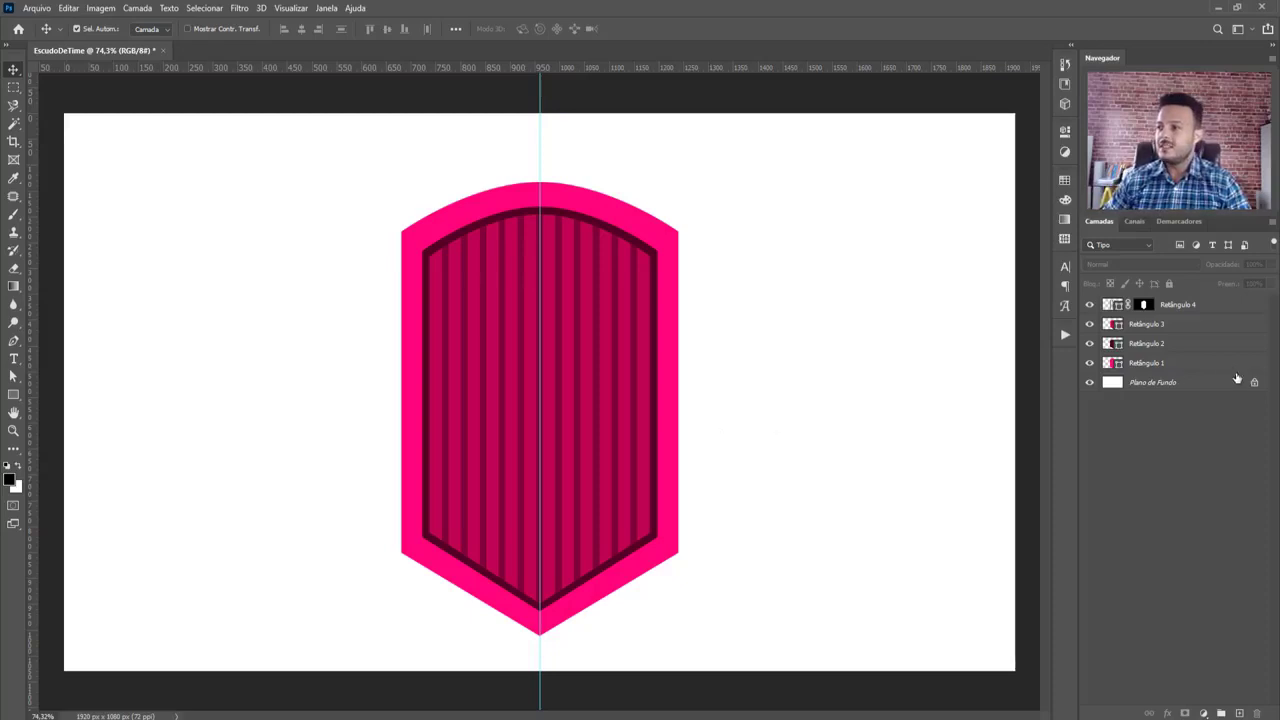
# Select the Retângulo 4 layer and draw a dark burgundy rectangle about 463 px wide above it, in the empty area beside the shield
pyautogui.click(1222, 364)
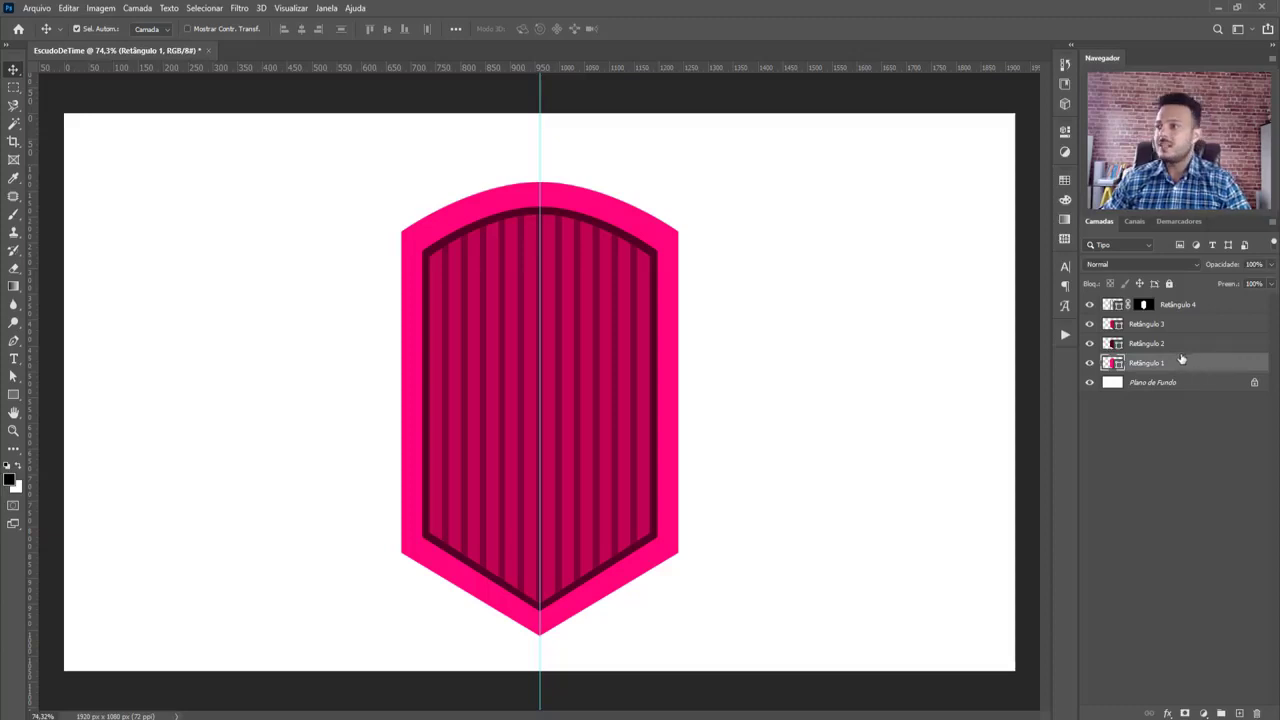
pyautogui.click(1181, 346)
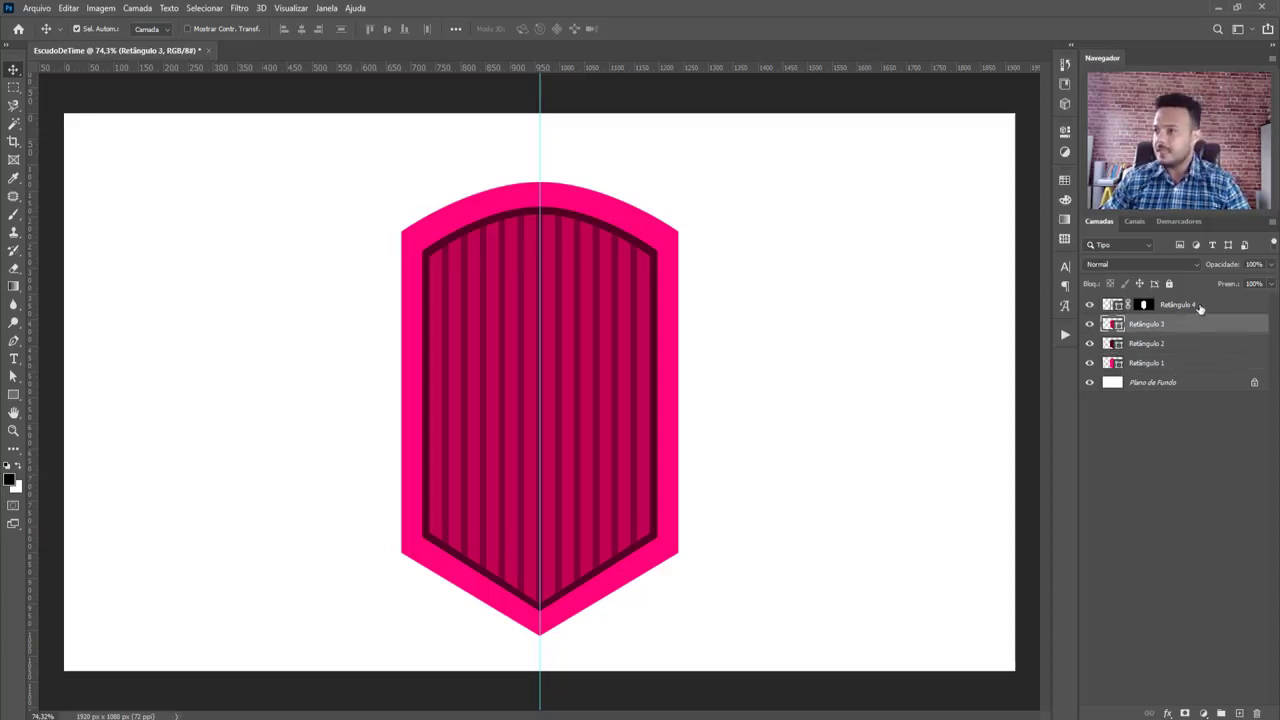
pyautogui.click(1193, 307)
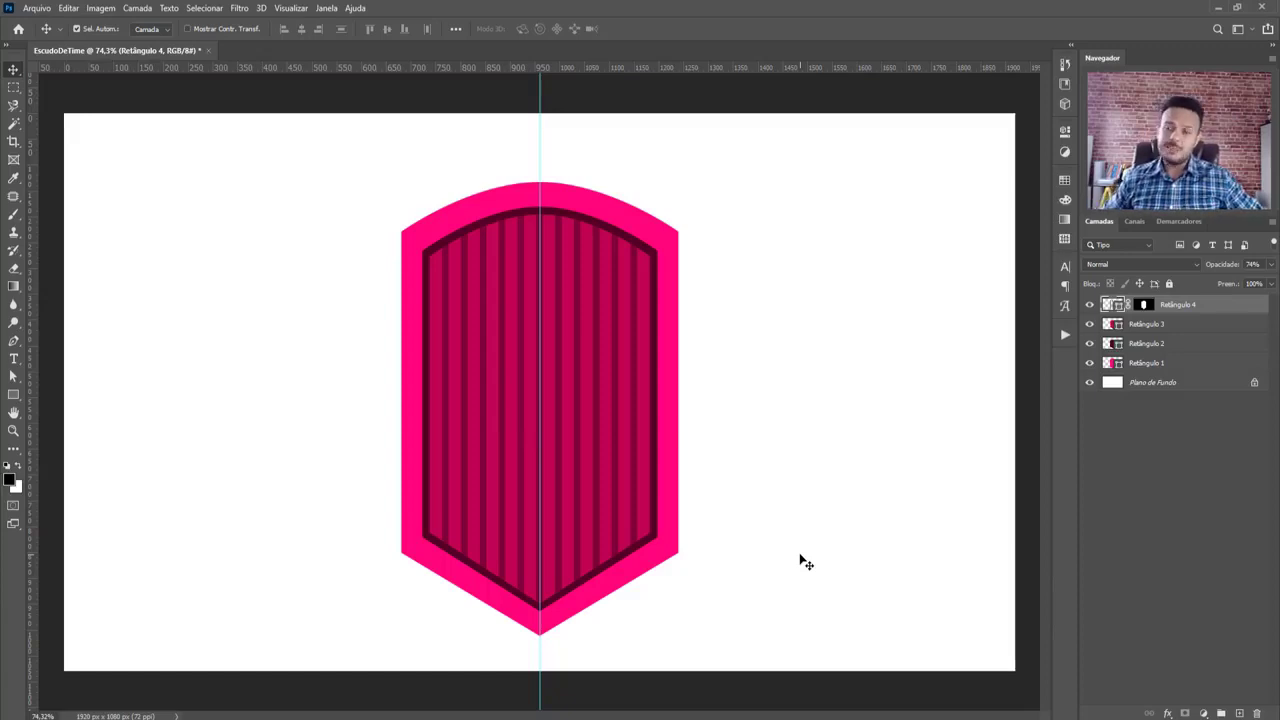
pyautogui.click(14, 398)
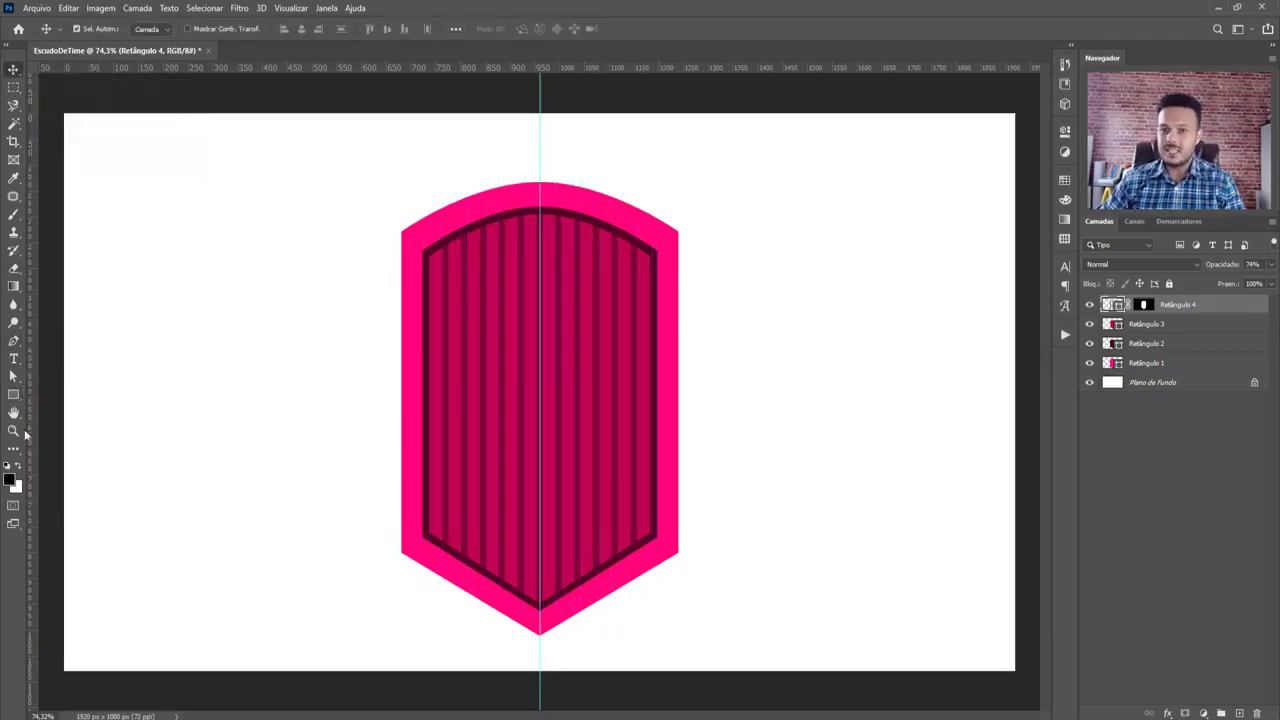
pyautogui.moveTo(151, 346); pyautogui.dragTo(381, 429)
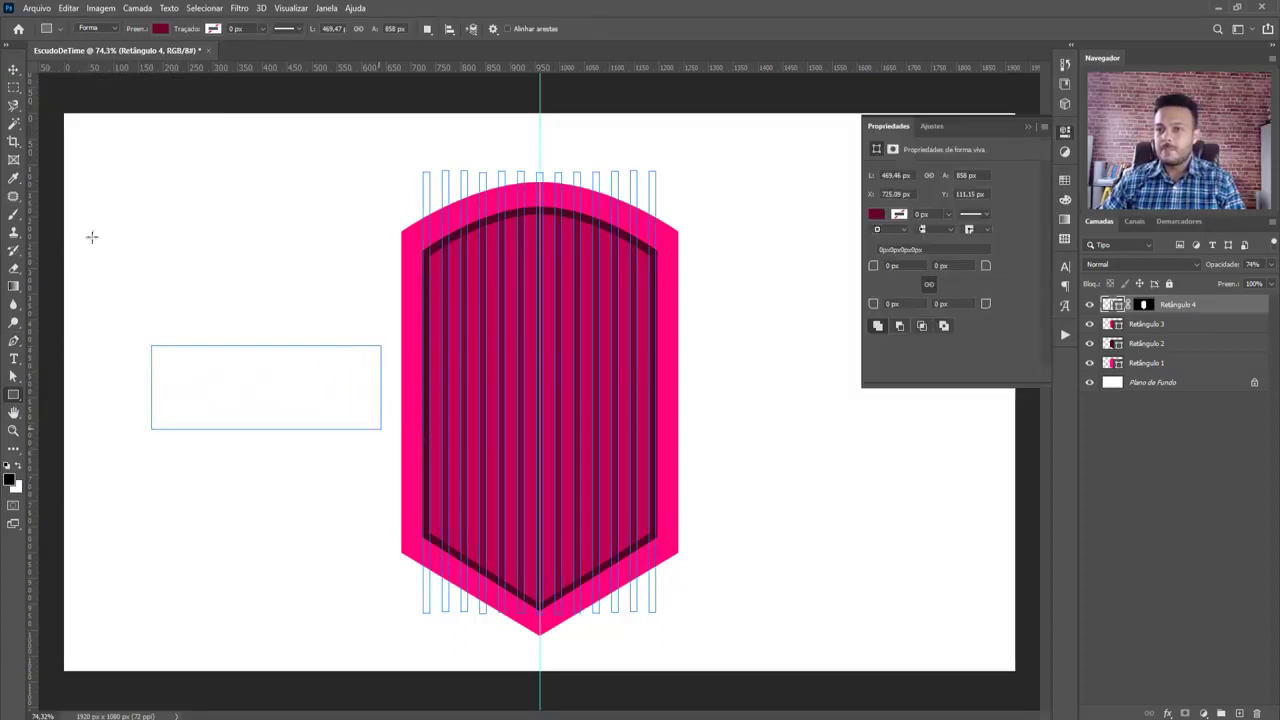
pyautogui.click(1027, 126)
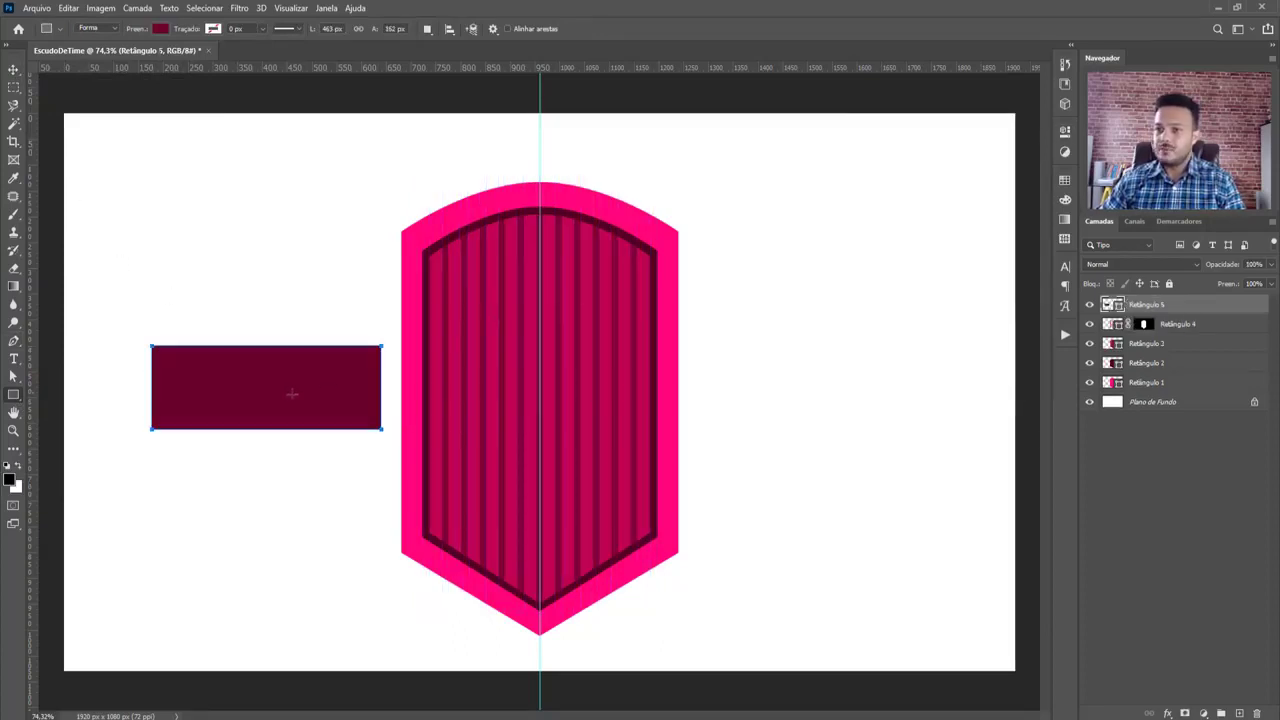
pyautogui.click(13, 70)
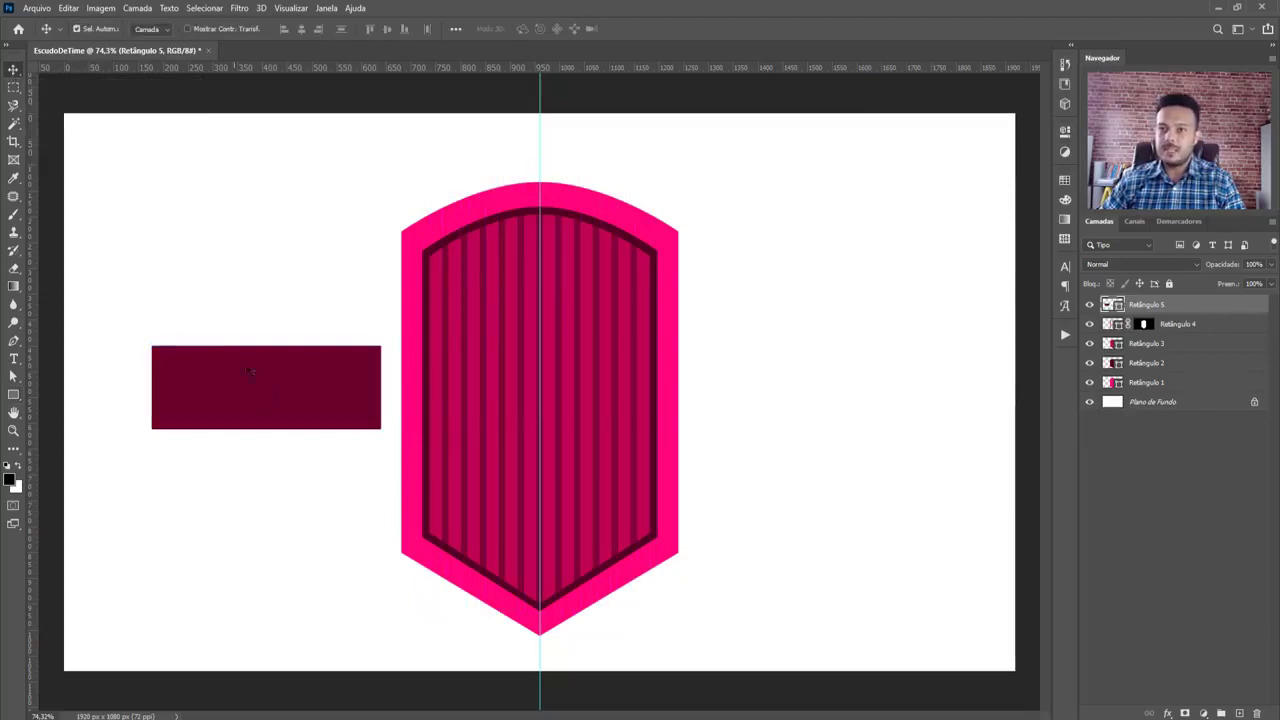
# Centre the dark rectangle on the shield's vertical guide and stretch it symmetrically to about 148% width, past both shield edges
pyautogui.moveTo(258, 387); pyautogui.dragTo(532, 391)
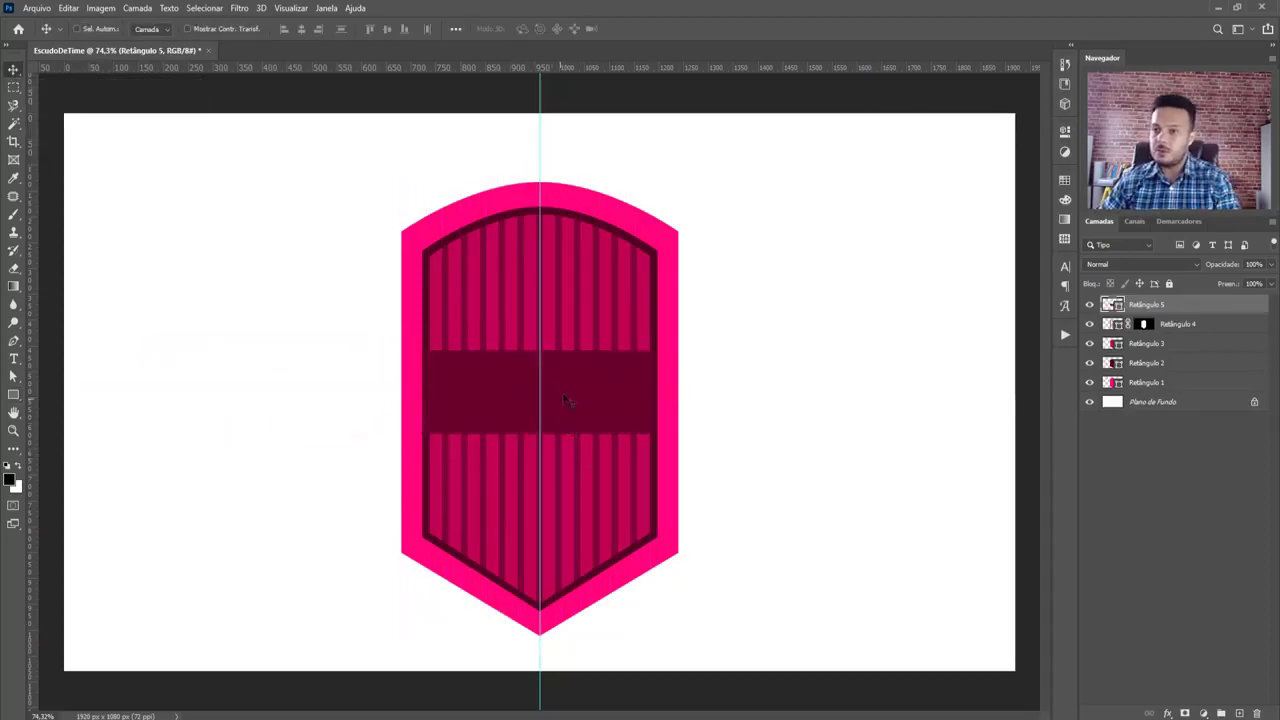
pyautogui.hotkey('ctrl', 't')
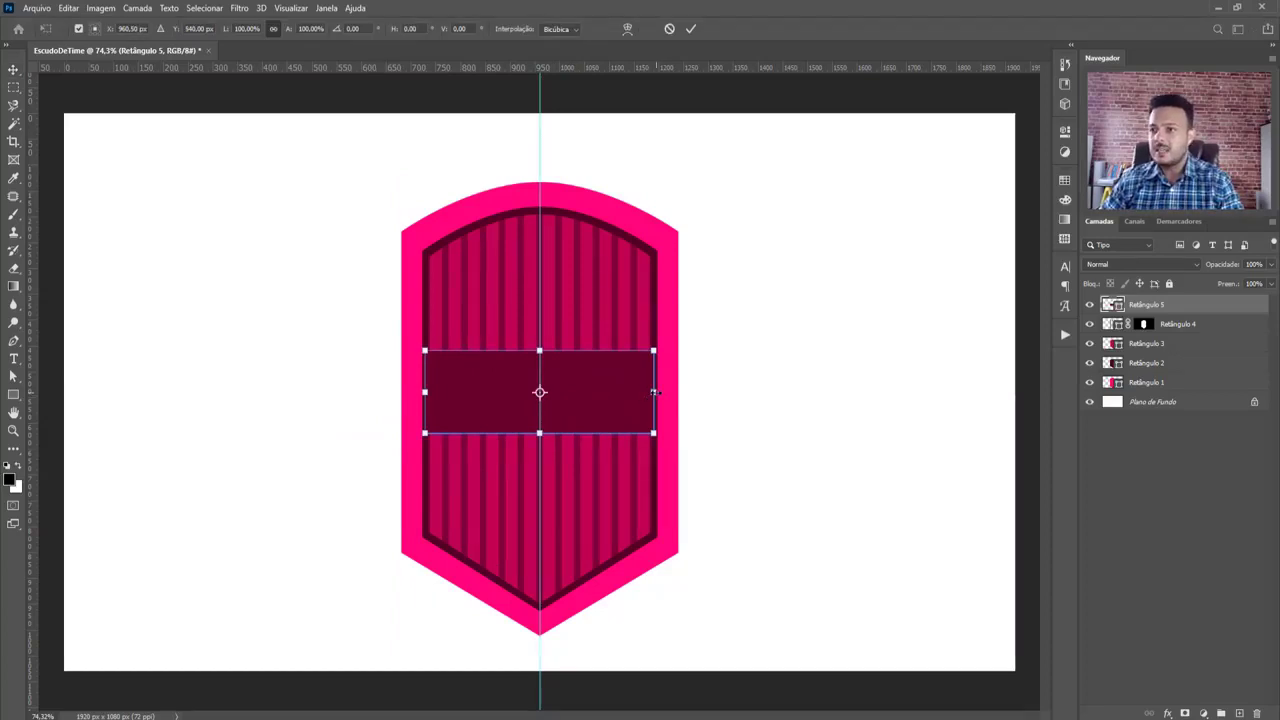
pyautogui.moveTo(654, 393); pyautogui.dragTo(710, 392)
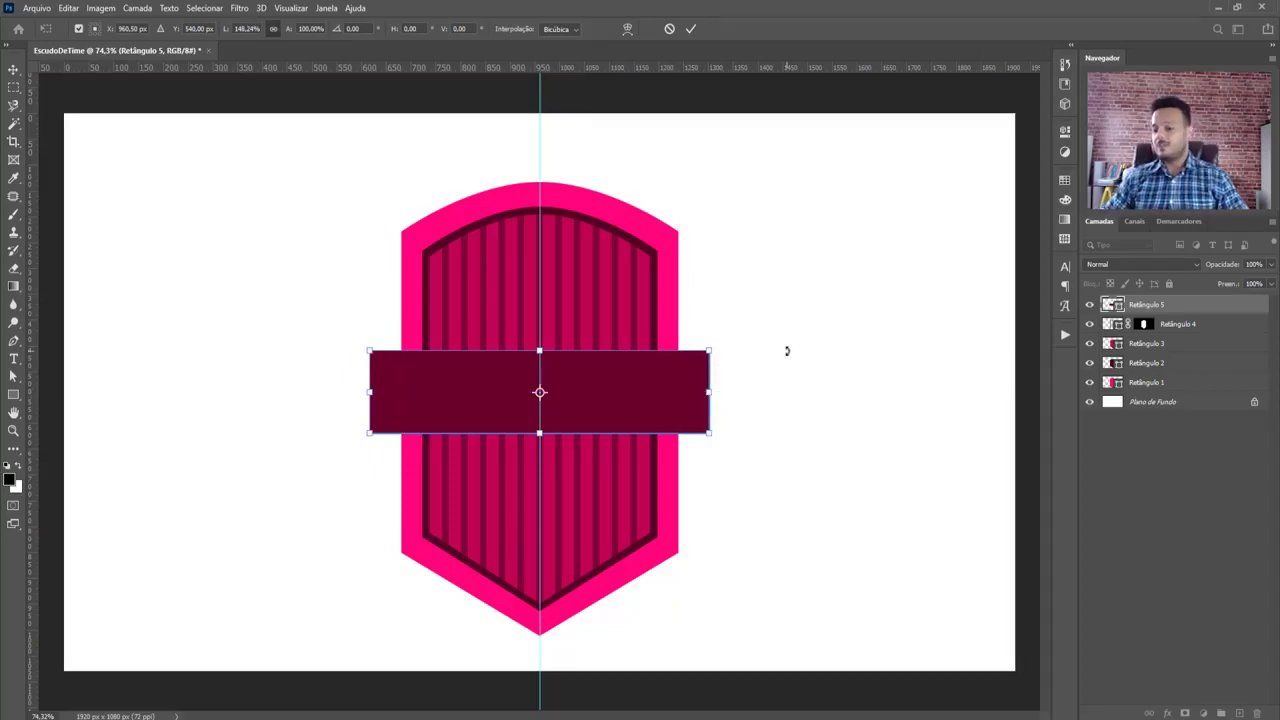
pyautogui.press('Return')
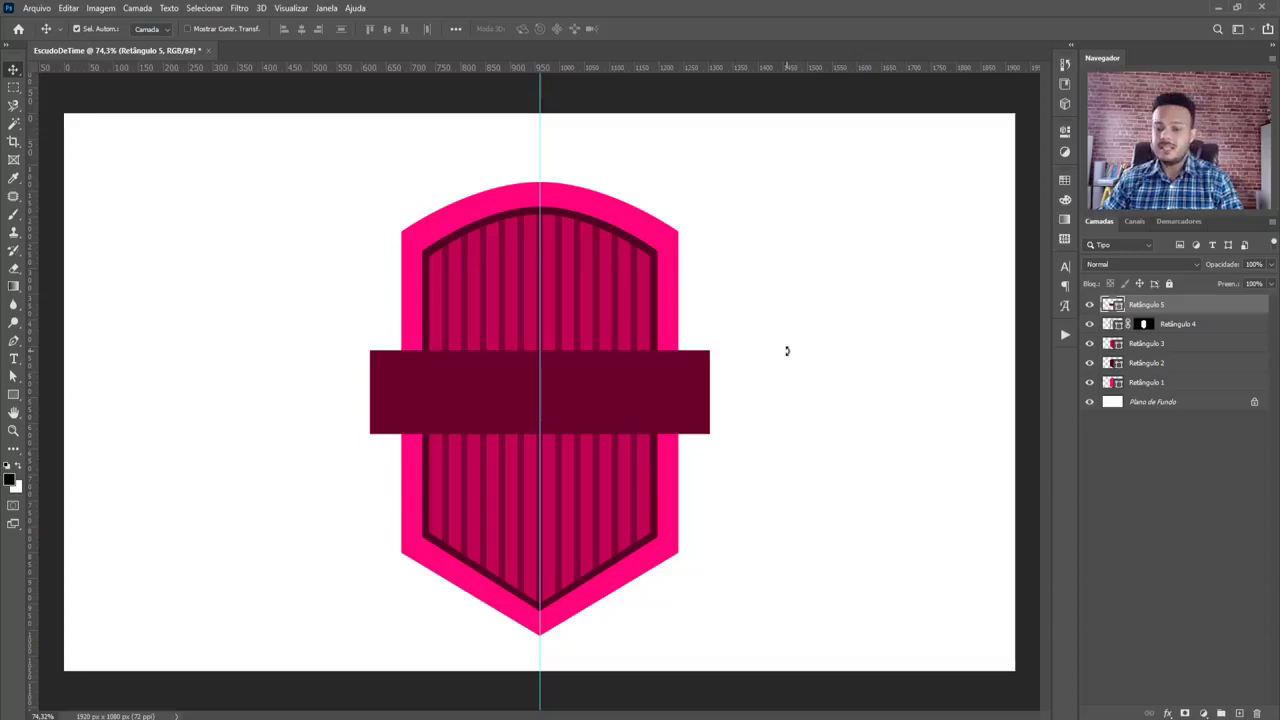
# Warp the rectangle with the Arc preset and a bend of about 16.5% to form a curved banner
pyautogui.hotkey('ctrl', 't')
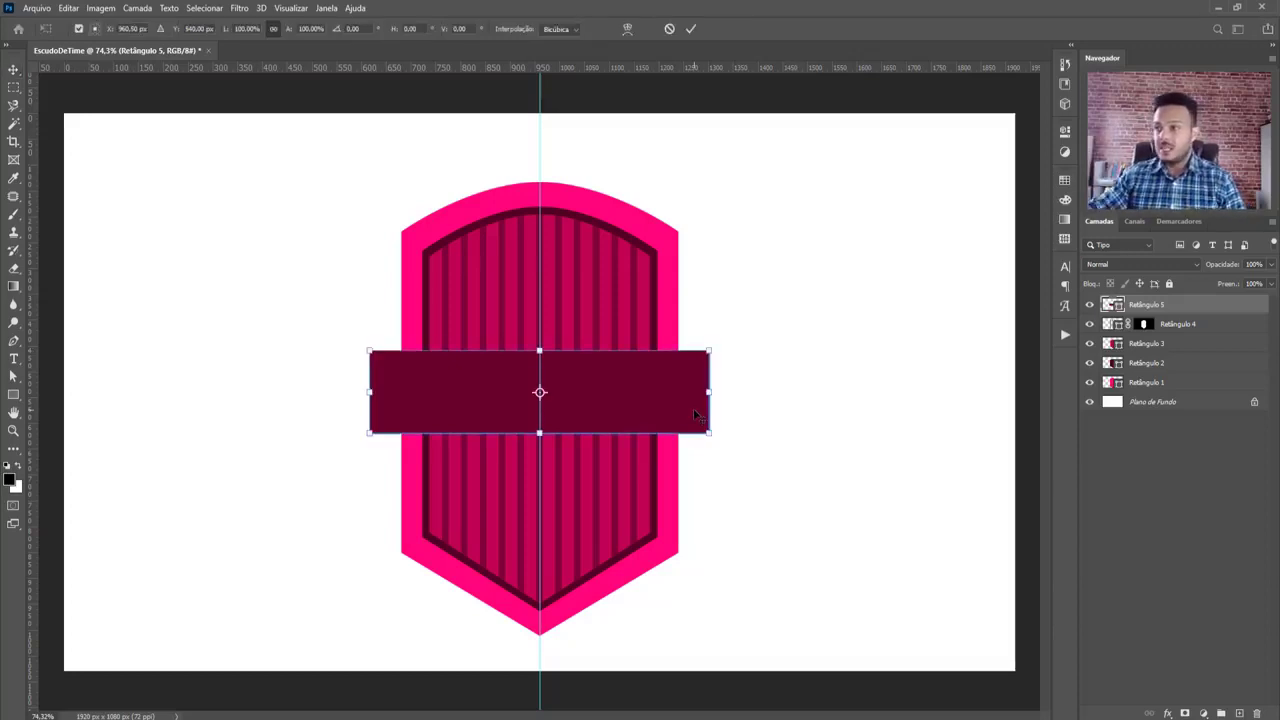
pyautogui.click(627, 30)
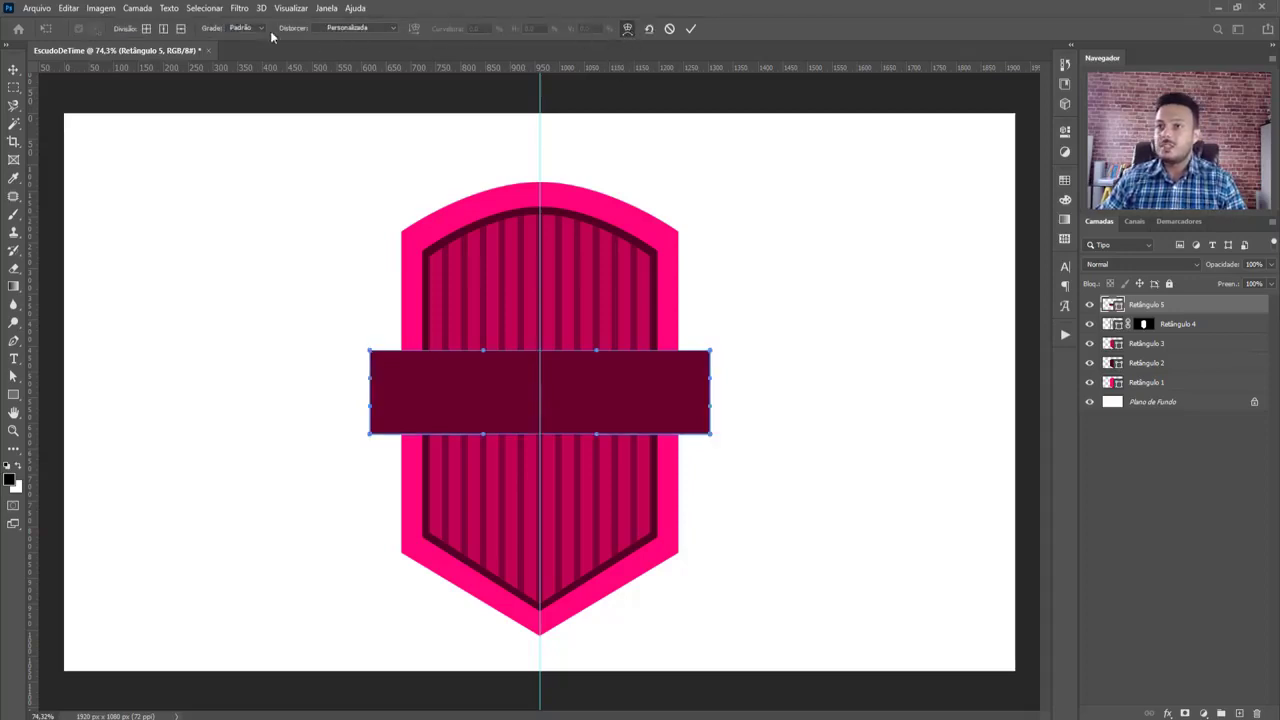
pyautogui.click(345, 30)
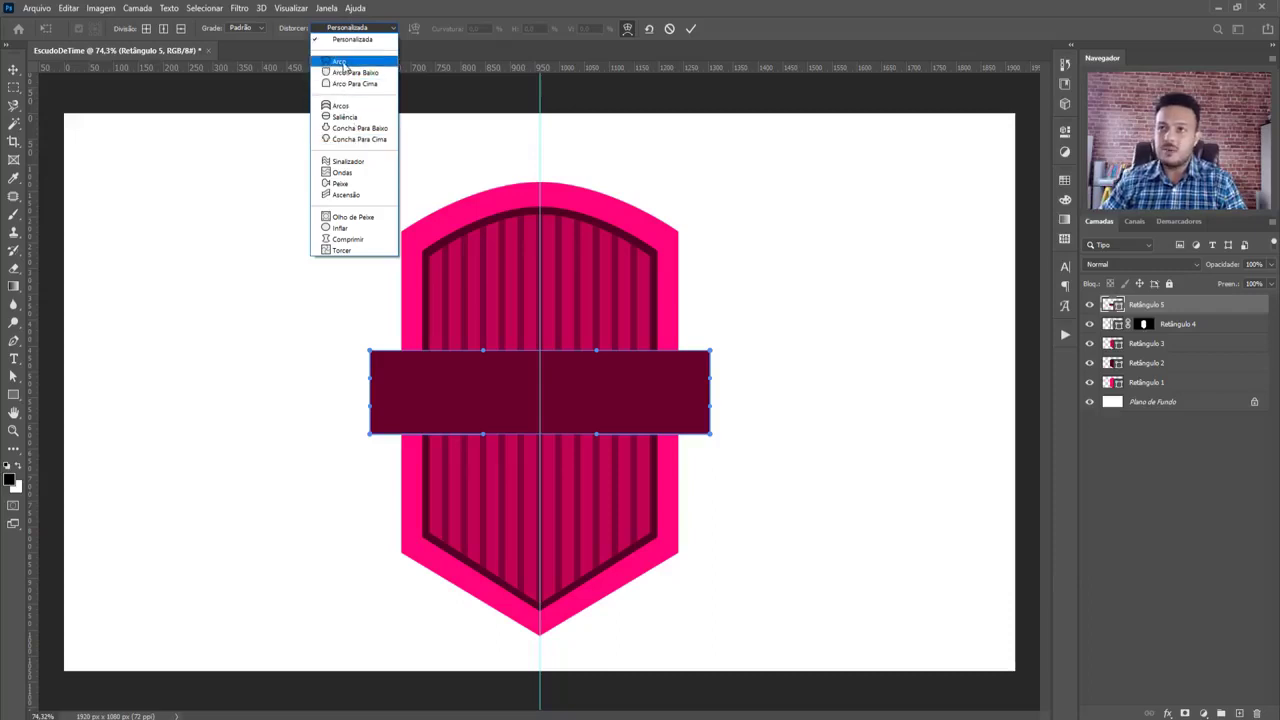
pyautogui.click(340, 62)
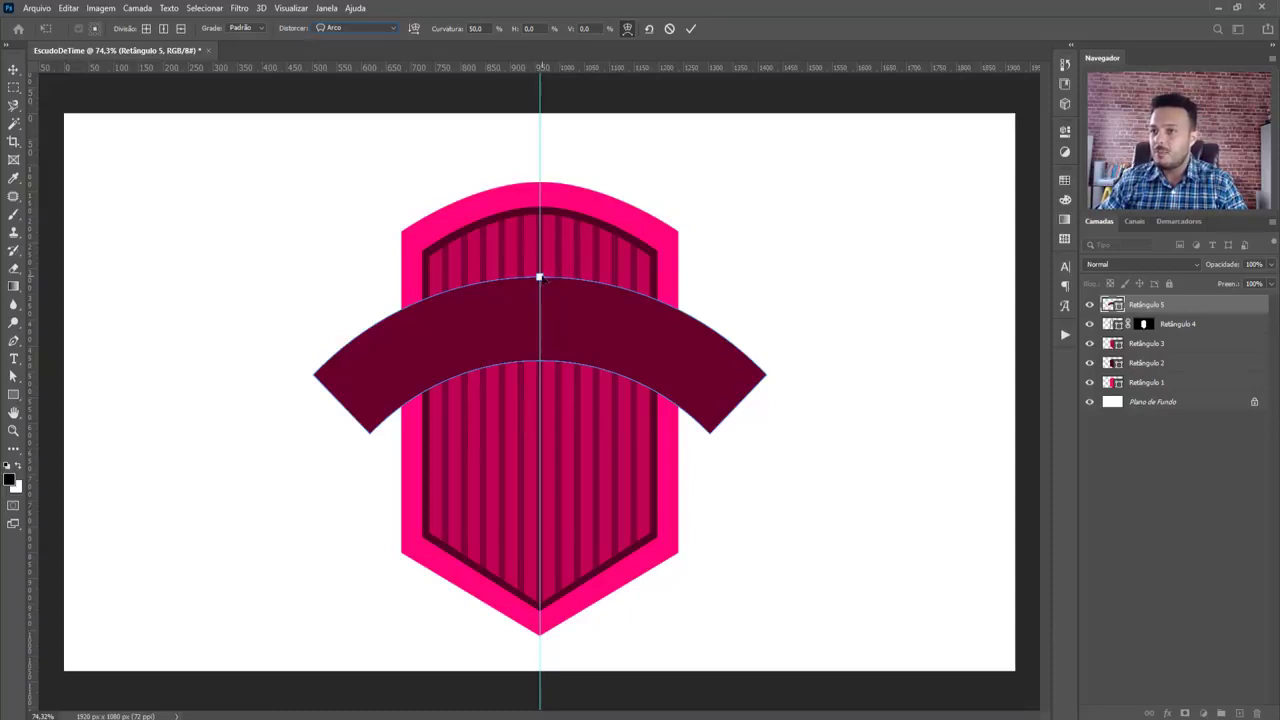
pyautogui.moveTo(540, 279); pyautogui.dragTo(557, 336)
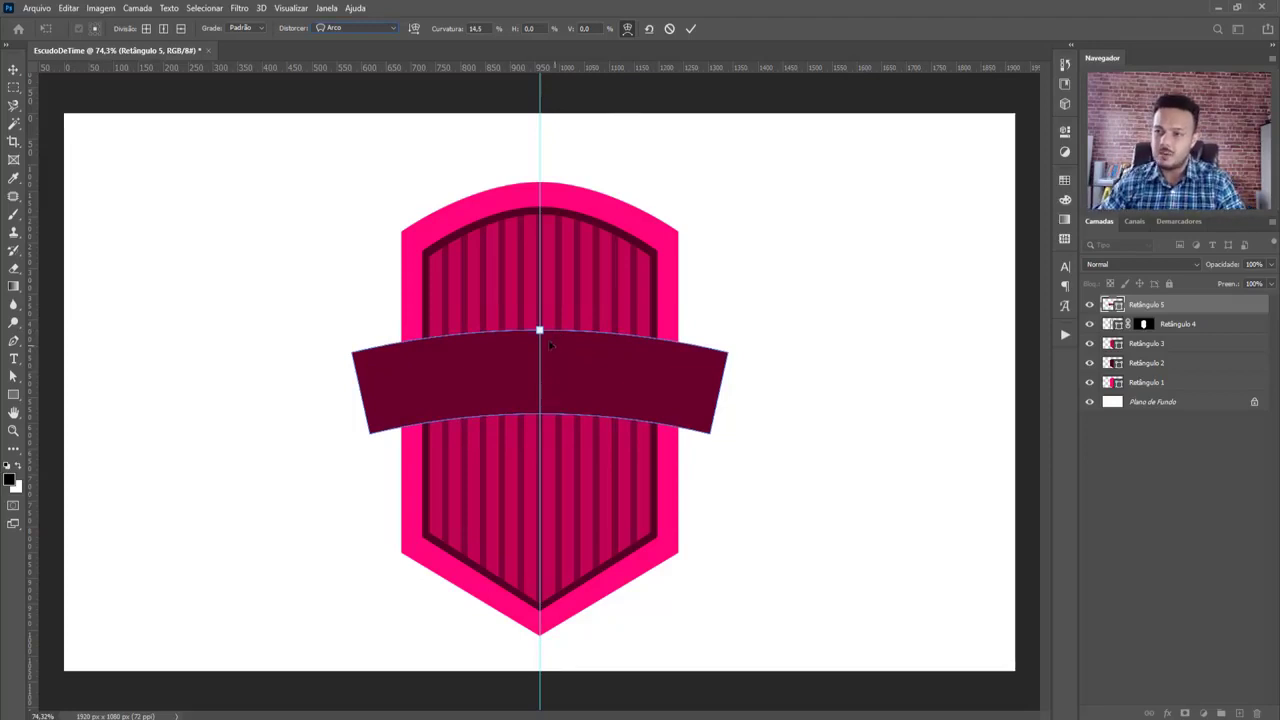
pyautogui.moveTo(543, 331); pyautogui.dragTo(542, 329)
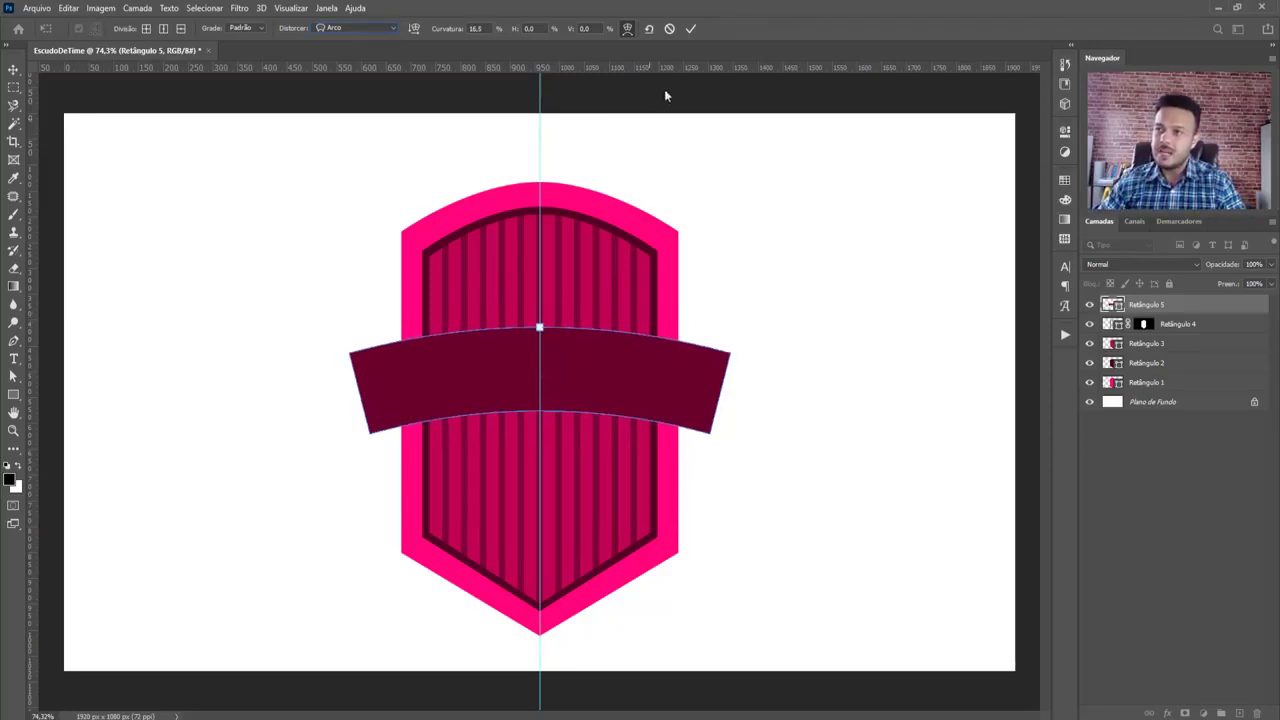
pyautogui.click(689, 31)
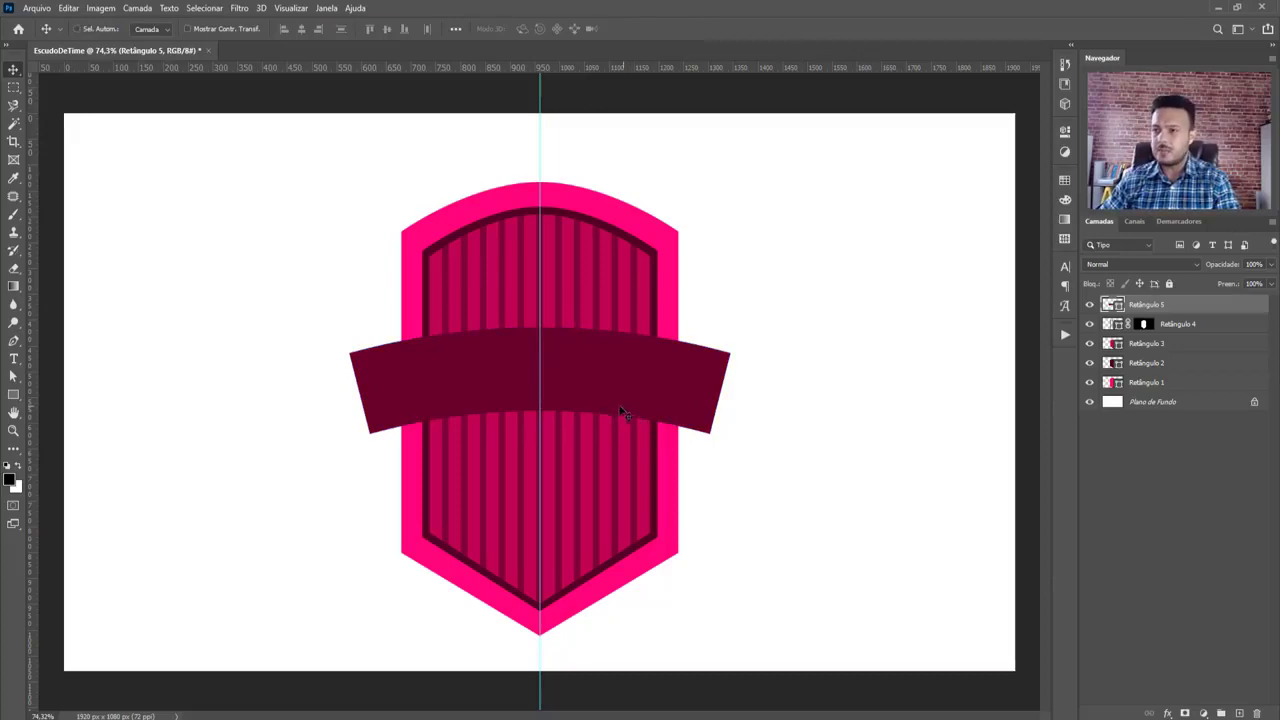
# Narrow the curved banner symmetrically about the guide to about 94% of its width
pyautogui.hotkey('ctrl', 't')
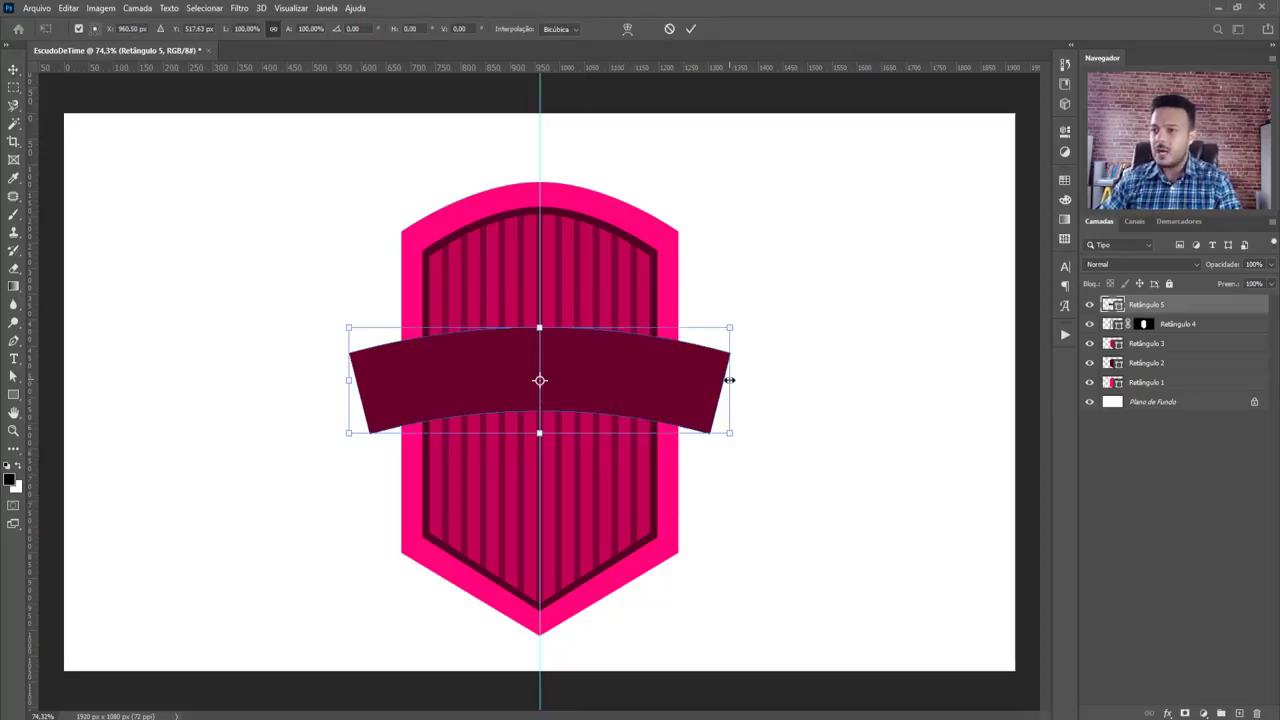
pyautogui.moveTo(730, 380); pyautogui.dragTo(717, 383)
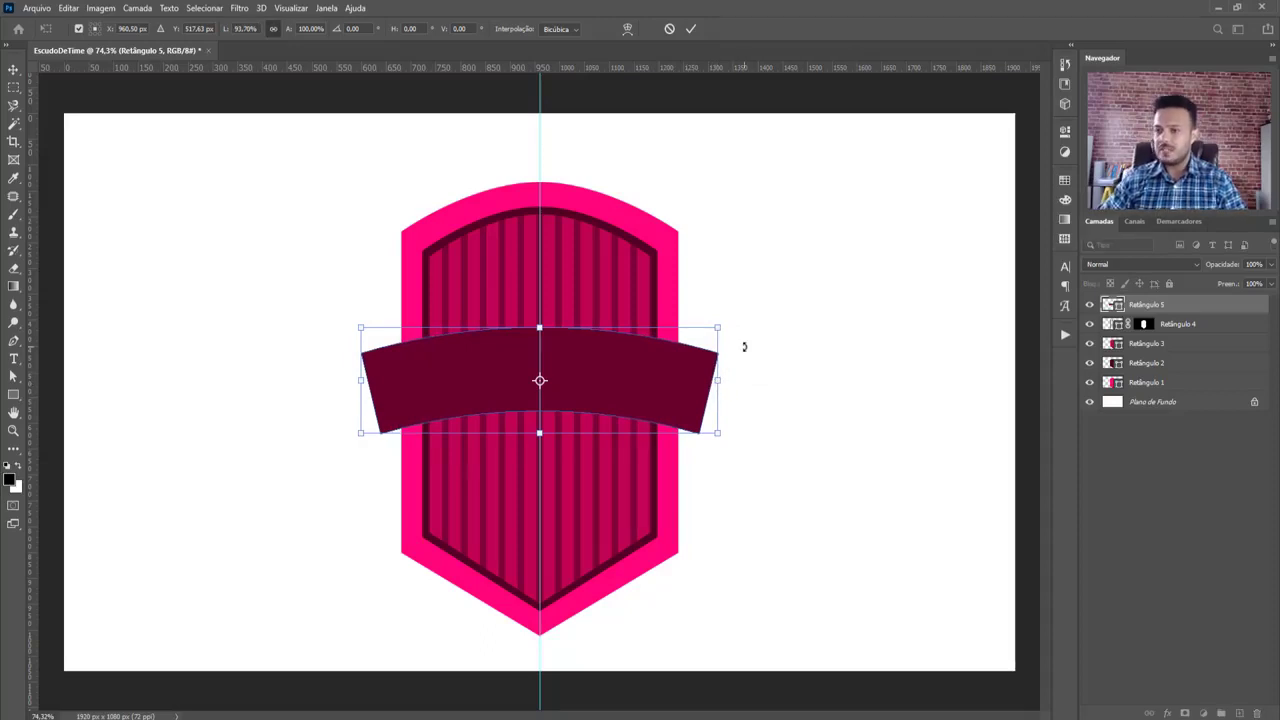
pyautogui.press('Return')
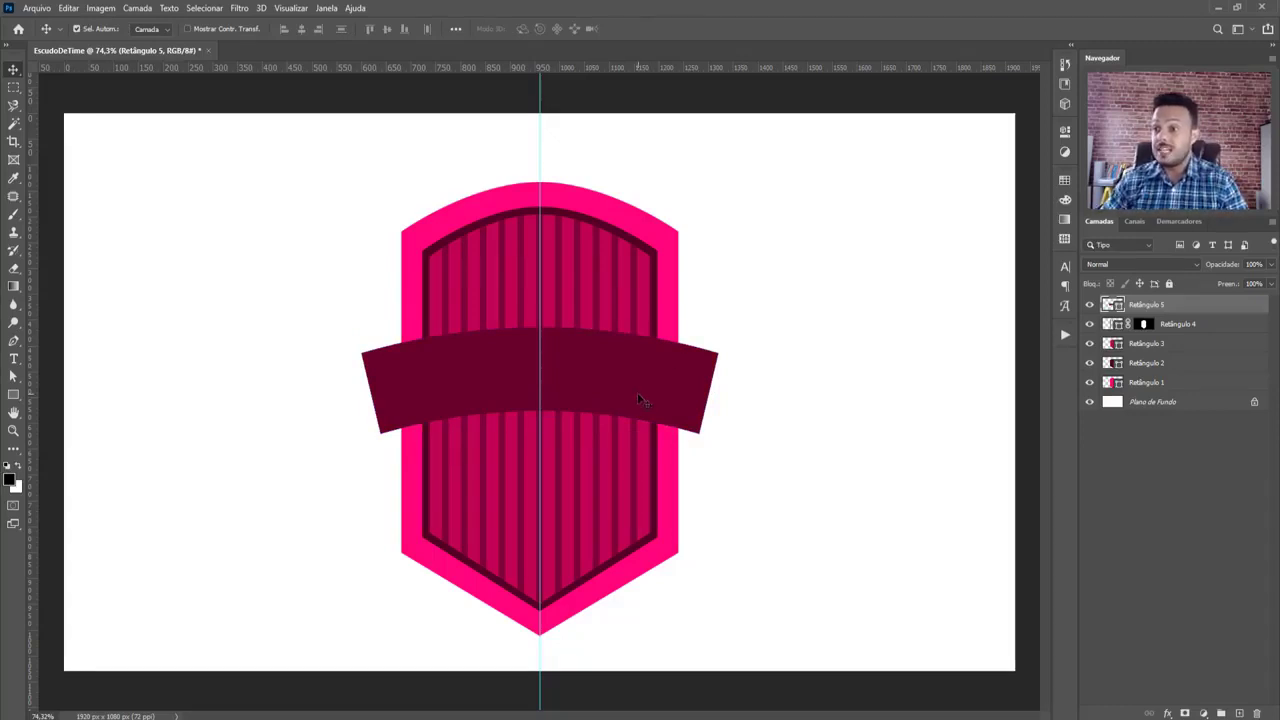
# Recolour the banner with the recently used dark pink swatch, ab1254
pyautogui.click(1064, 181)
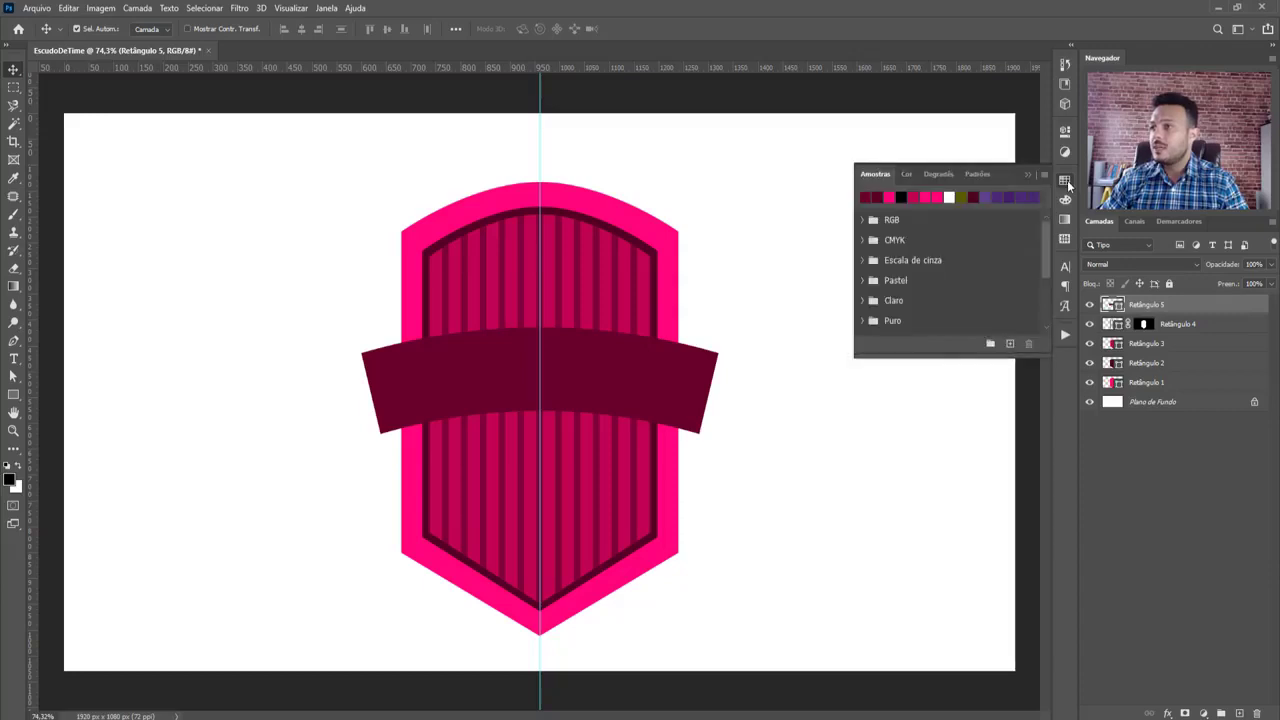
pyautogui.click(890, 197)
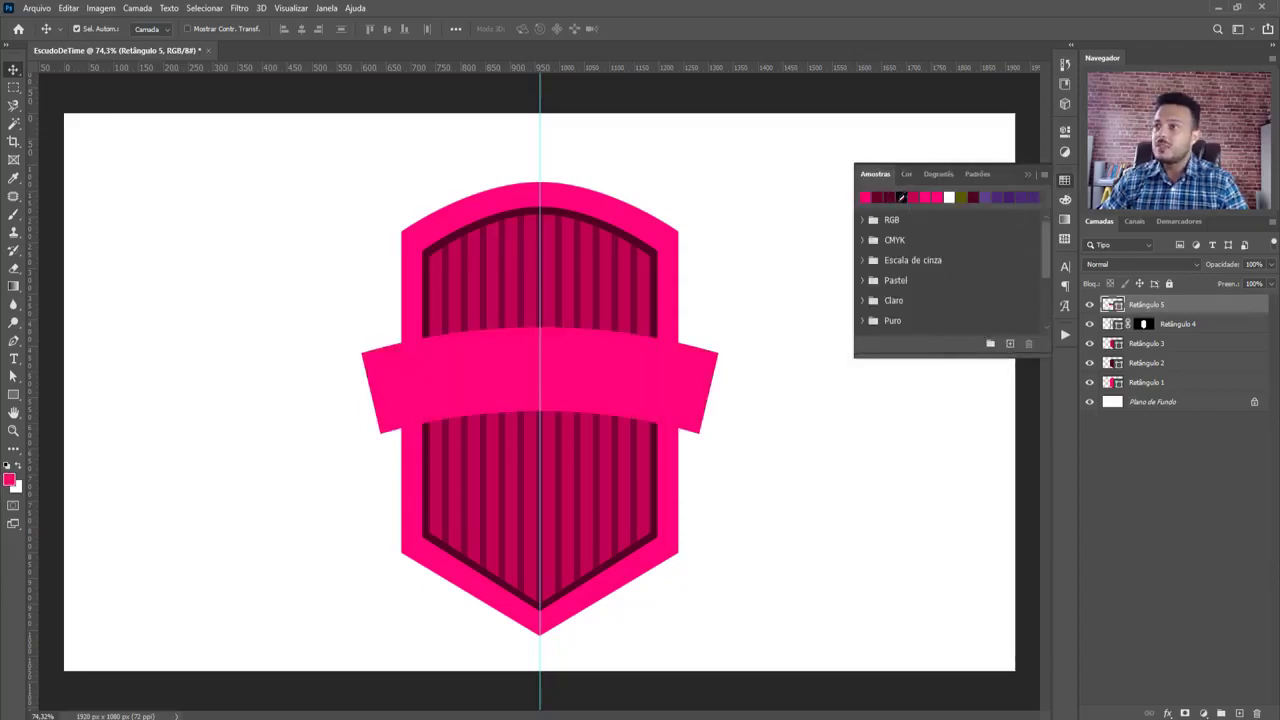
pyautogui.click(915, 196)
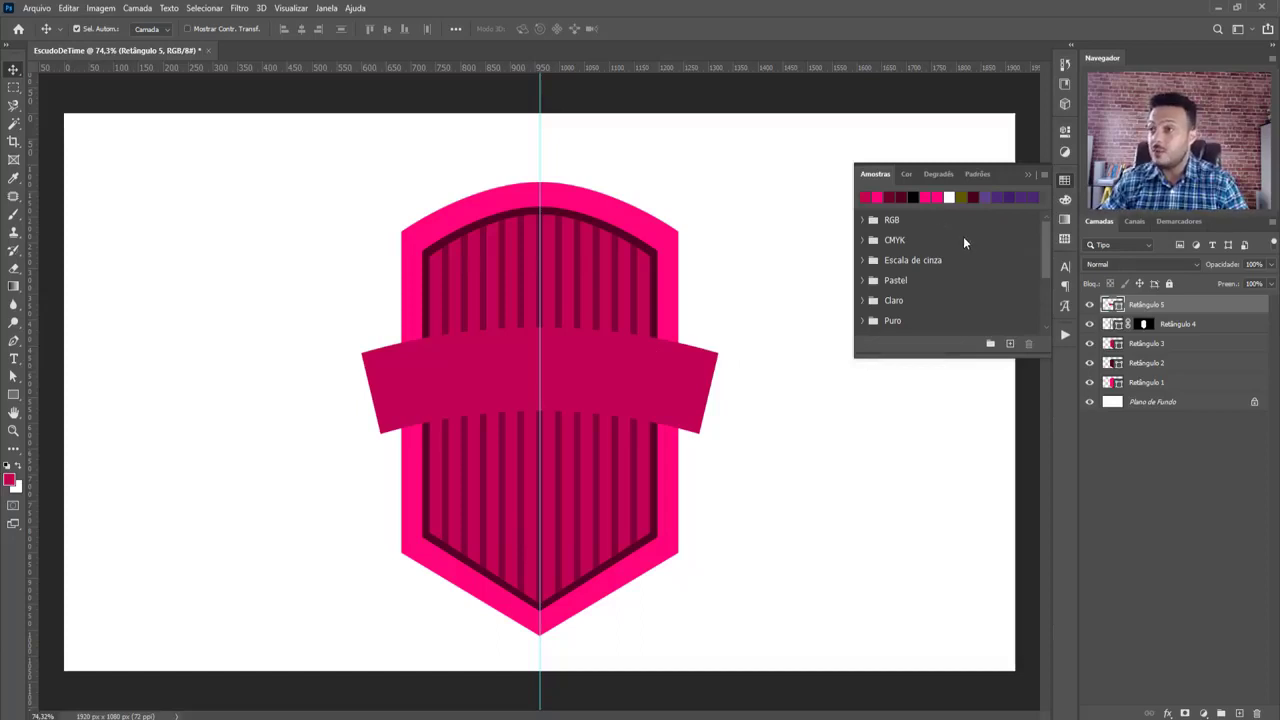
pyautogui.click(11, 483)
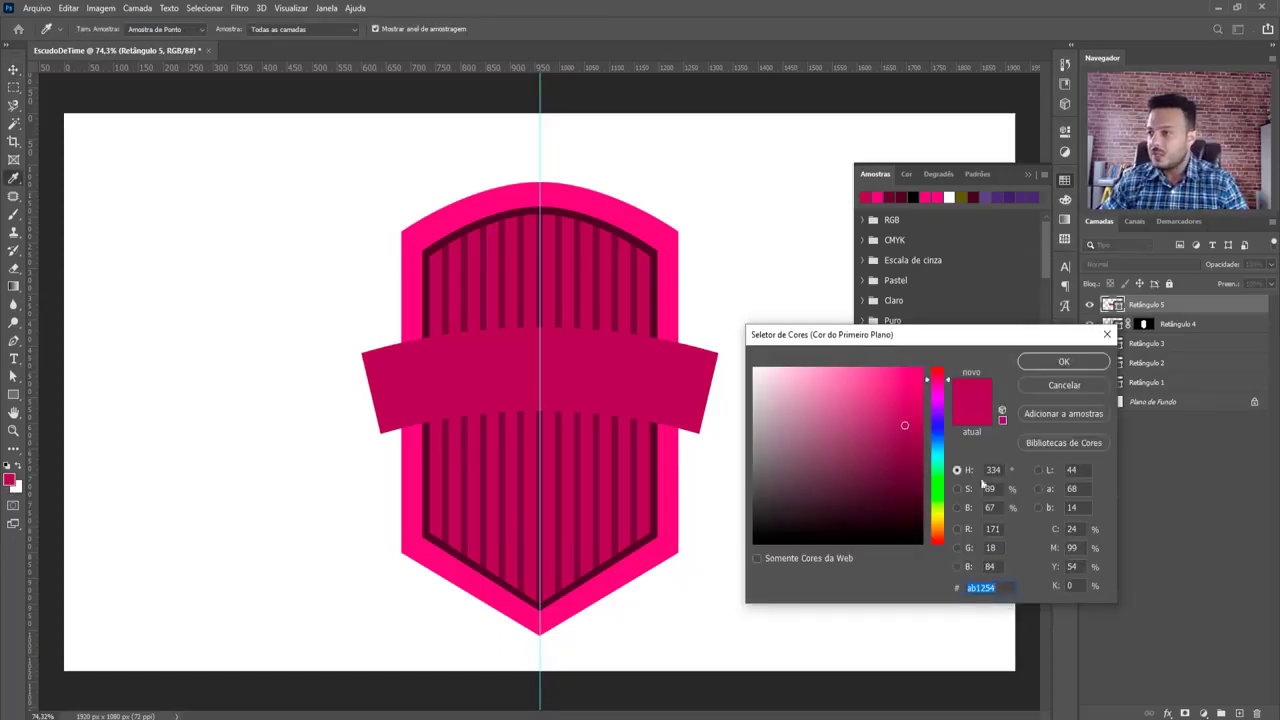
pyautogui.click(1030, 173)
pyautogui.click(1084, 388)
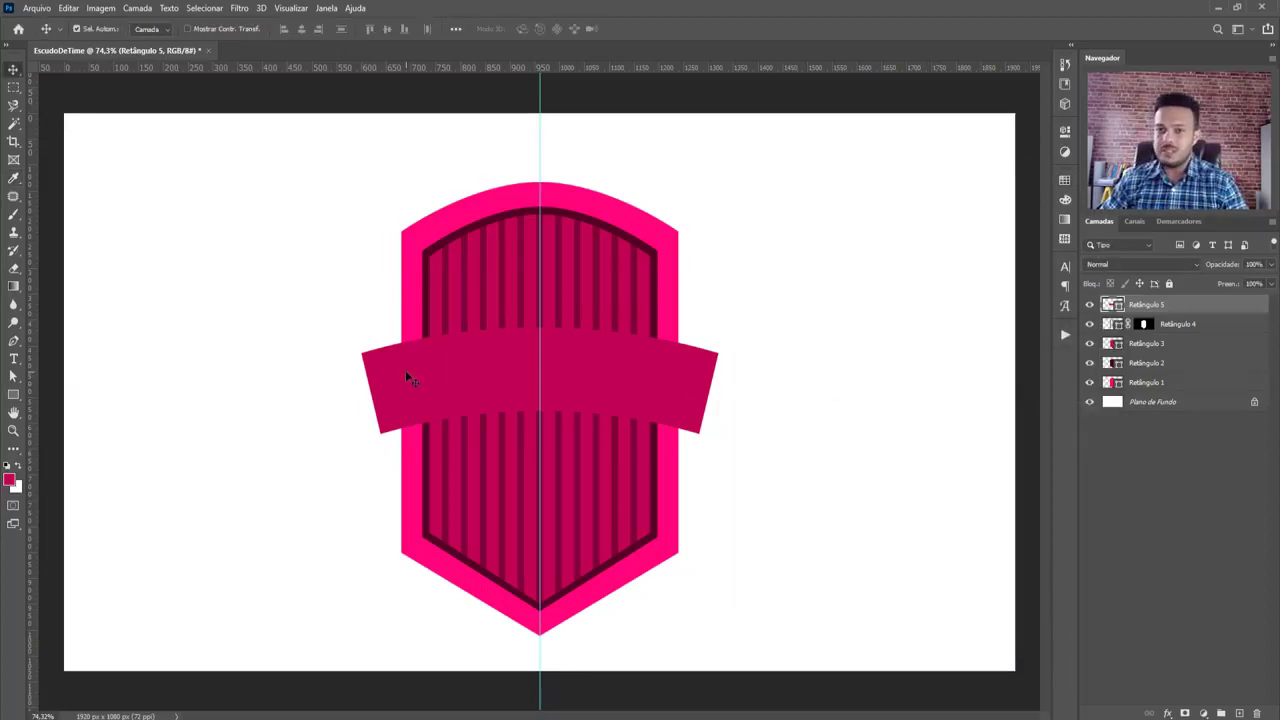
pyautogui.click(10, 481)
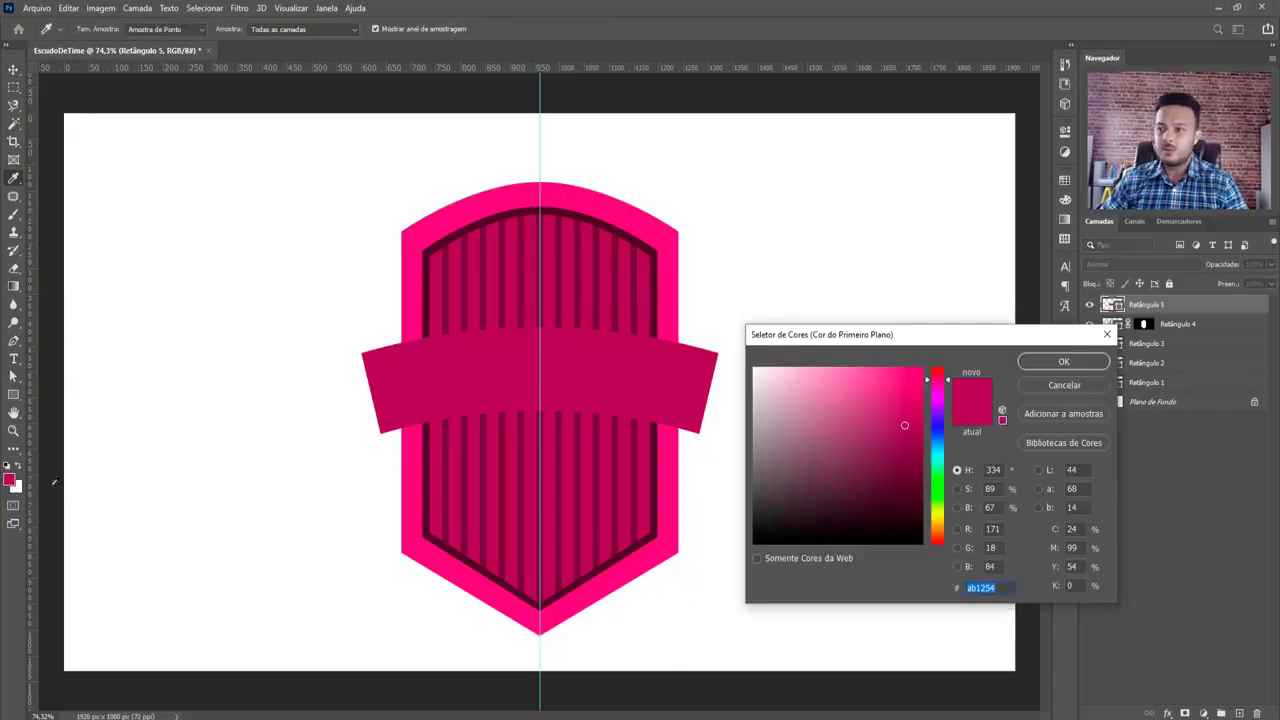
pyautogui.click(957, 508)
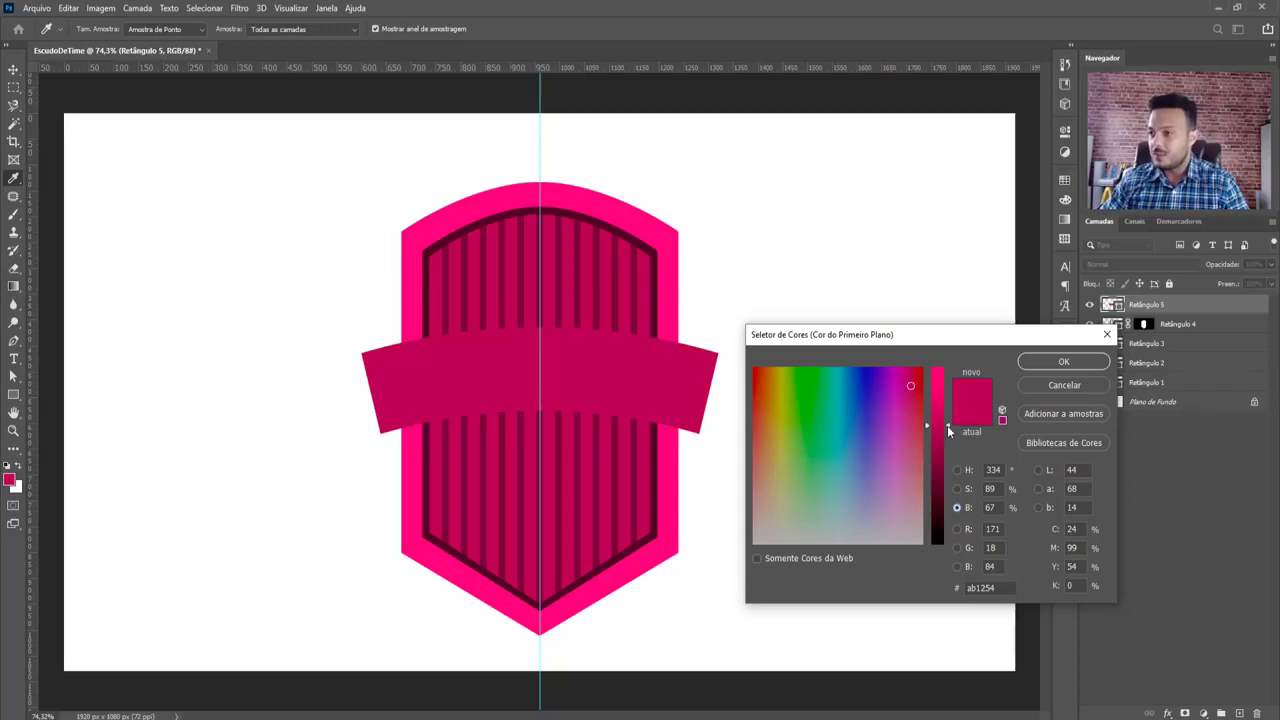
pyautogui.moveTo(948, 432); pyautogui.dragTo(949, 463)
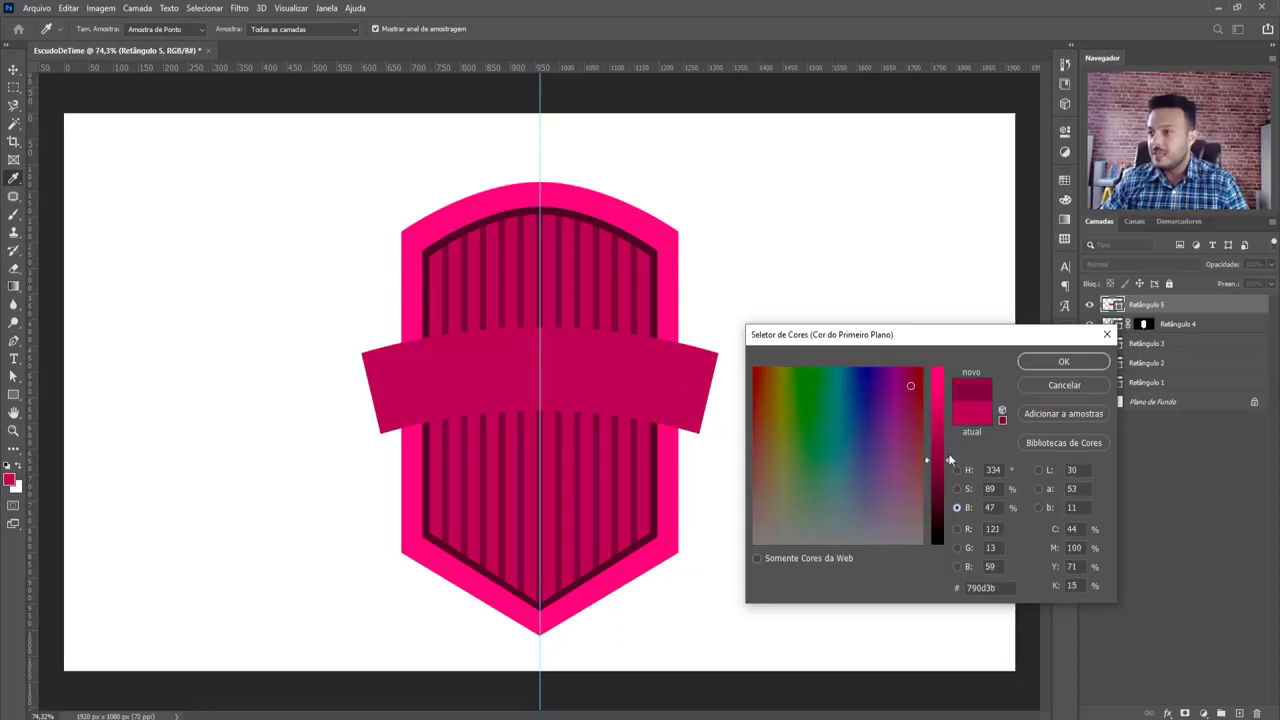
pyautogui.click(1046, 384)
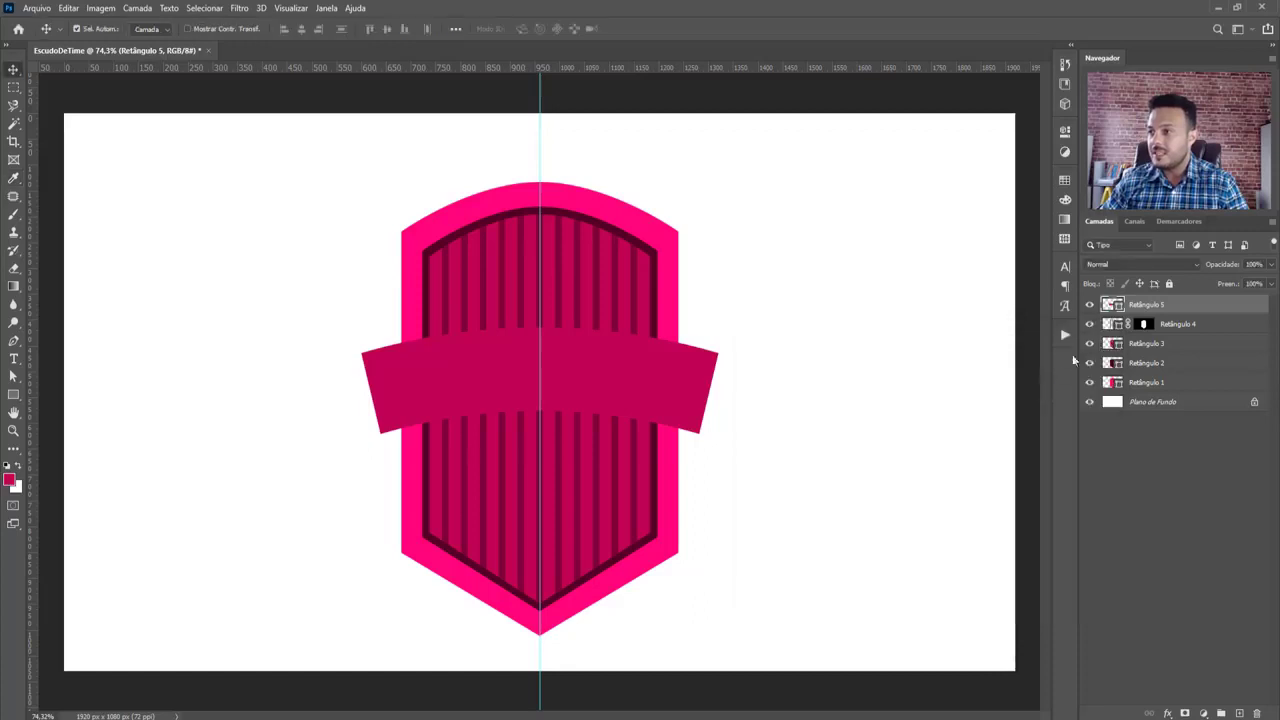
# Brighten the banner's solid fill to 76% brightness, giving the colour c2155f
pyautogui.doubleClick(1112, 305)
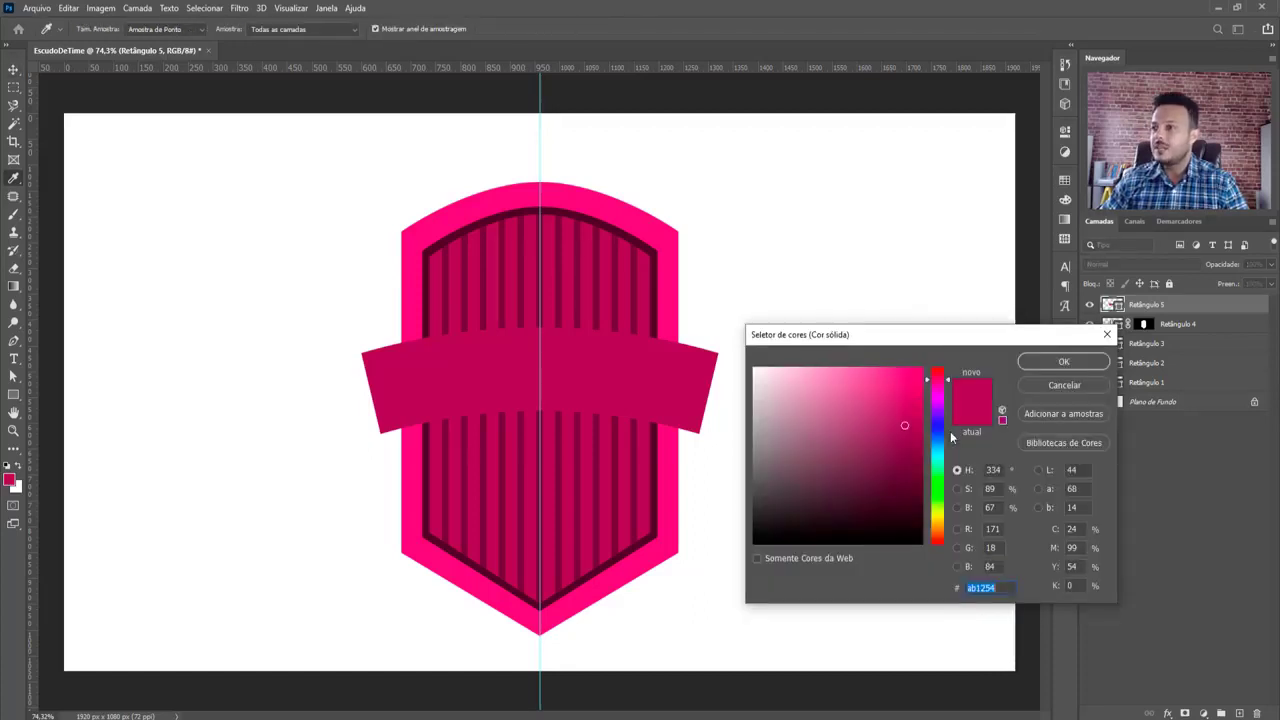
pyautogui.click(957, 508)
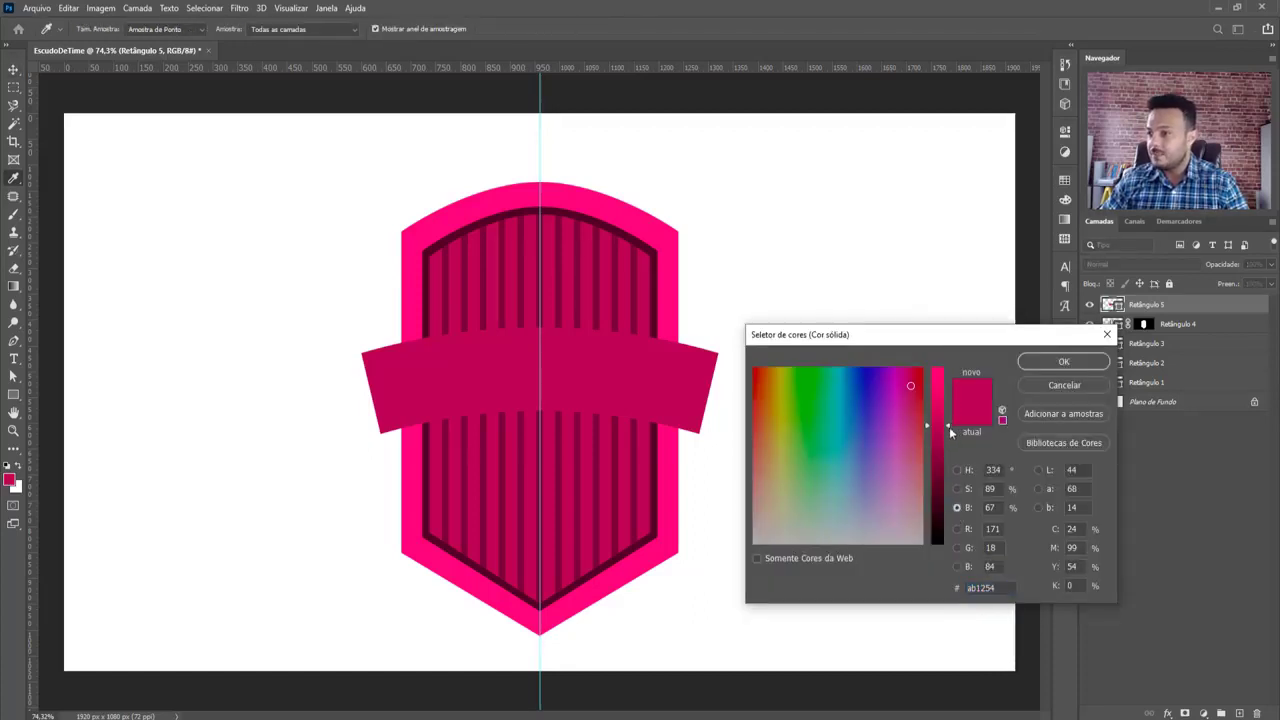
pyautogui.moveTo(950, 432); pyautogui.dragTo(949, 413)
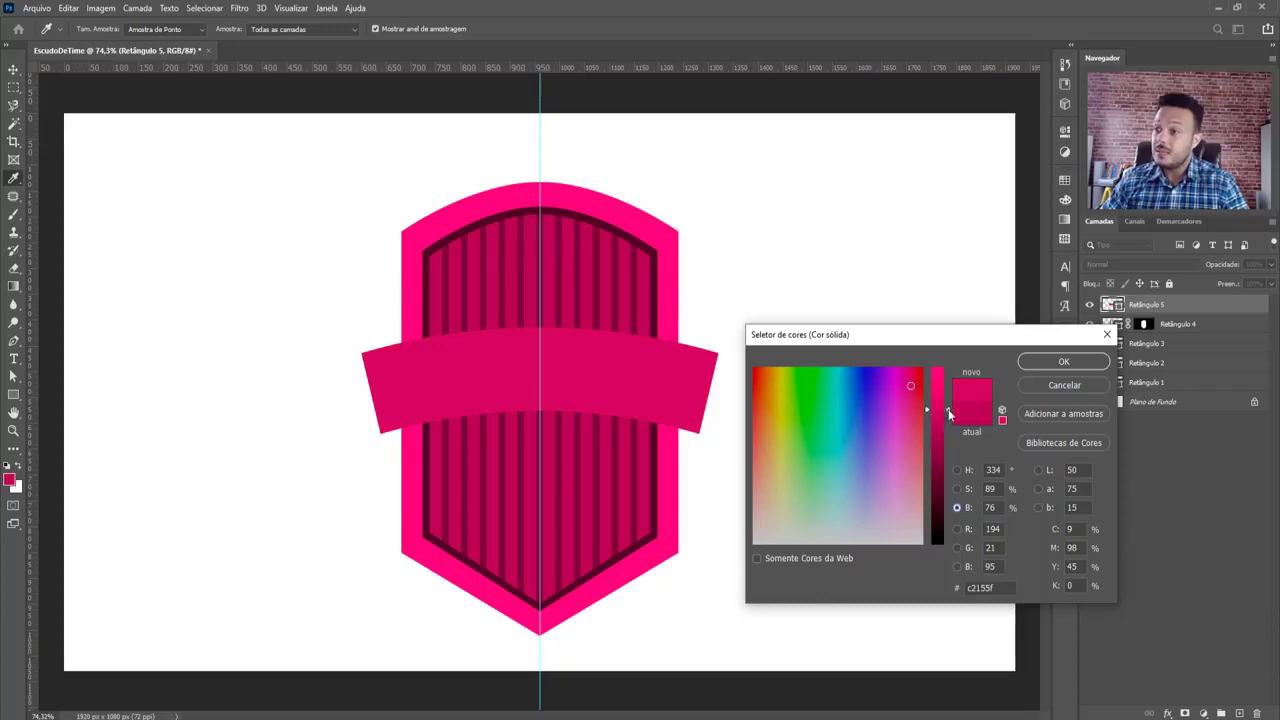
pyautogui.click(1063, 362)
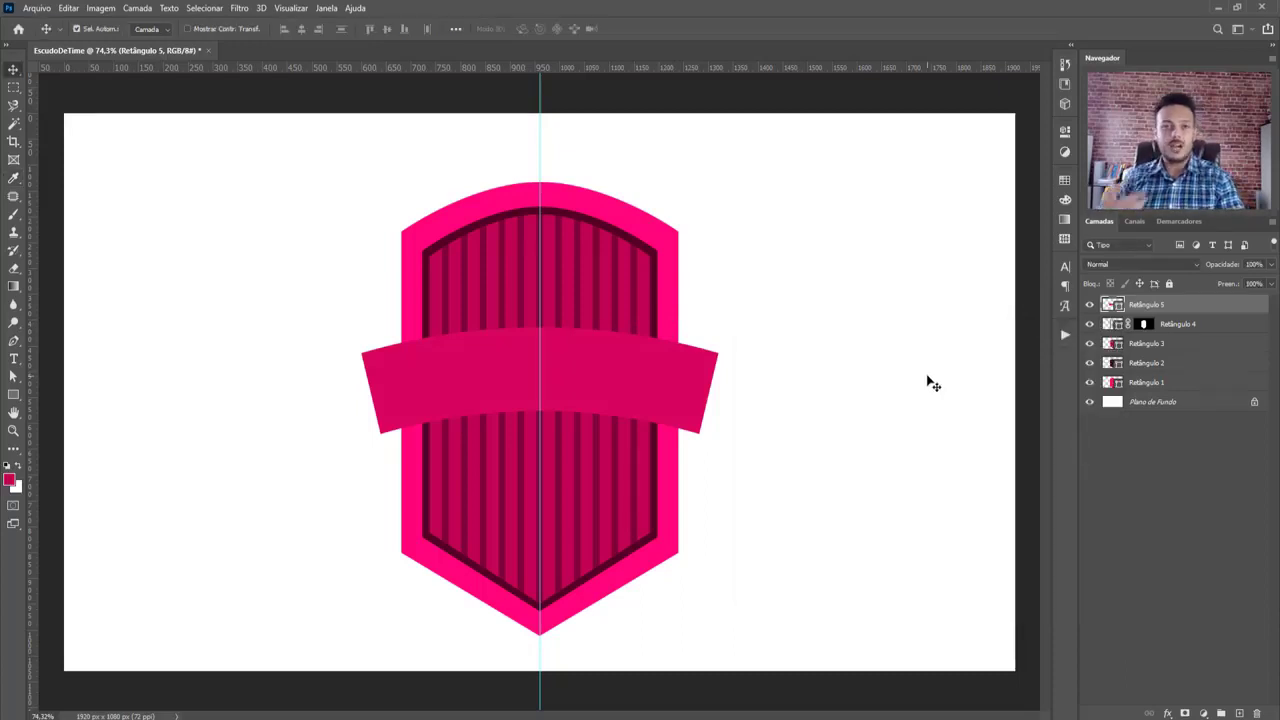
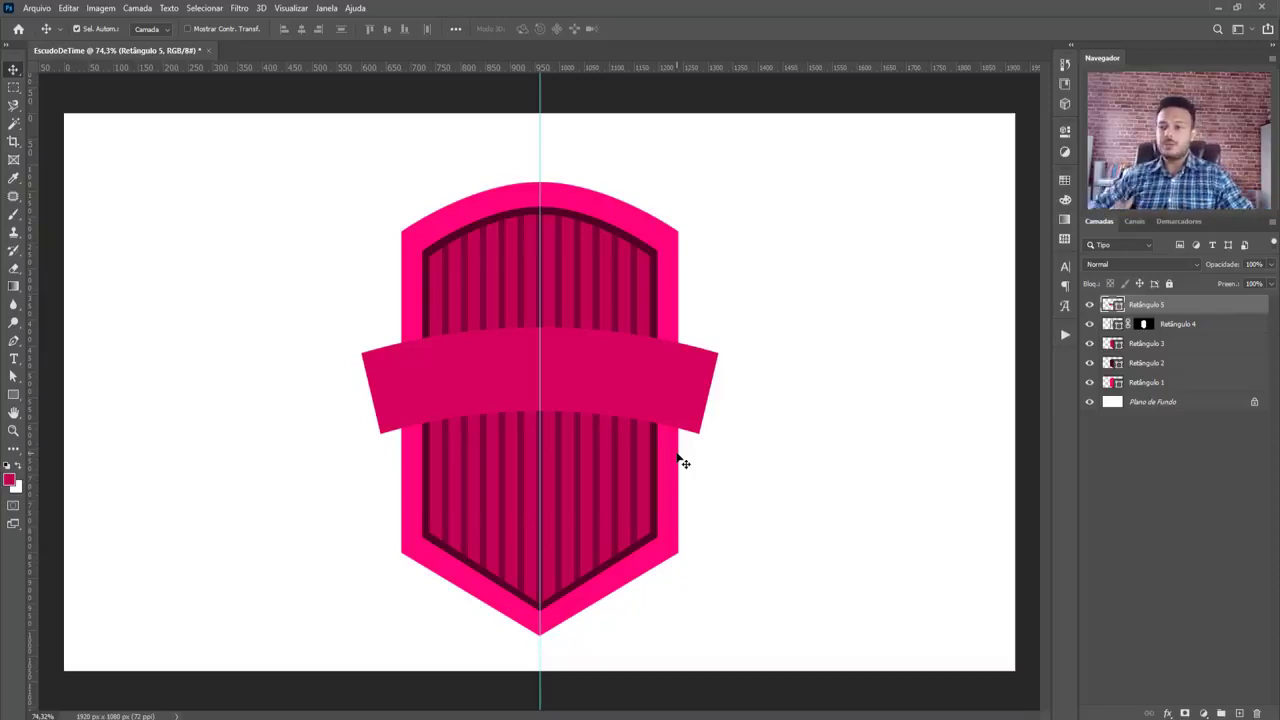
# Choose the Pen tool in Shape mode and add a new empty layer above the banner for drawing at its lower-left corner
pyautogui.scroll(5, 557, 457)
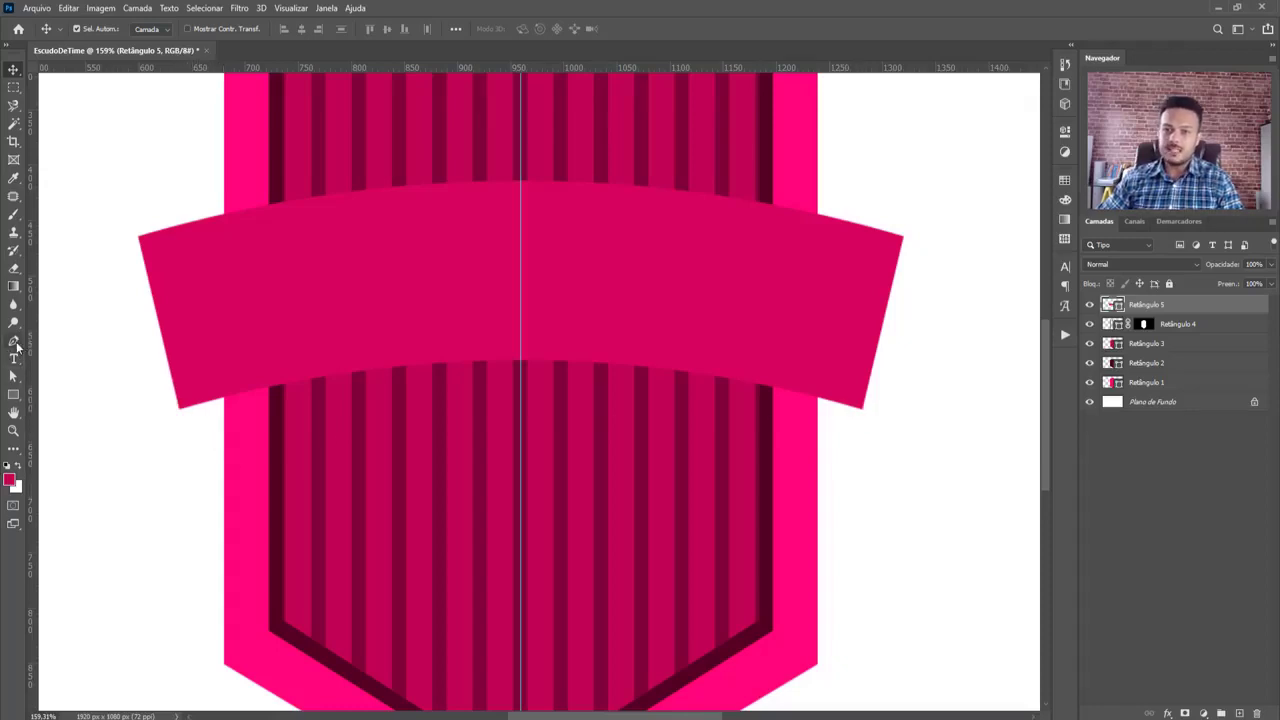
pyautogui.click(13, 341)
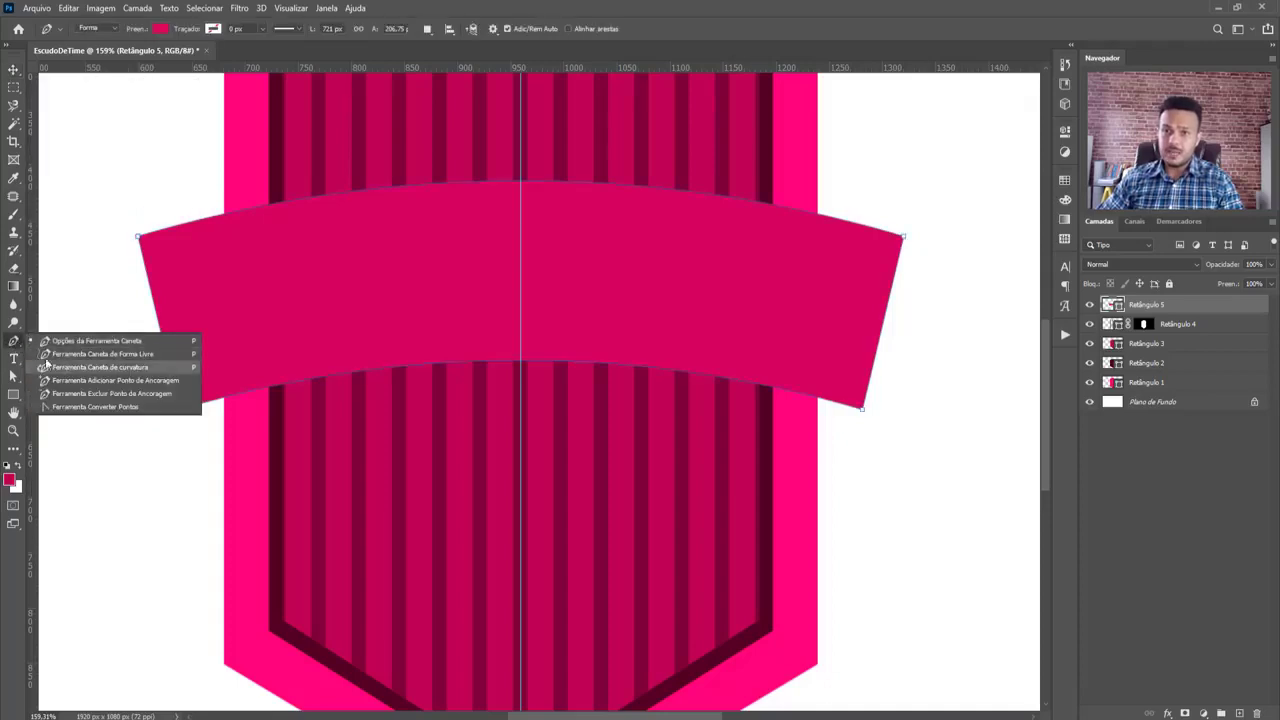
pyautogui.click(72, 342)
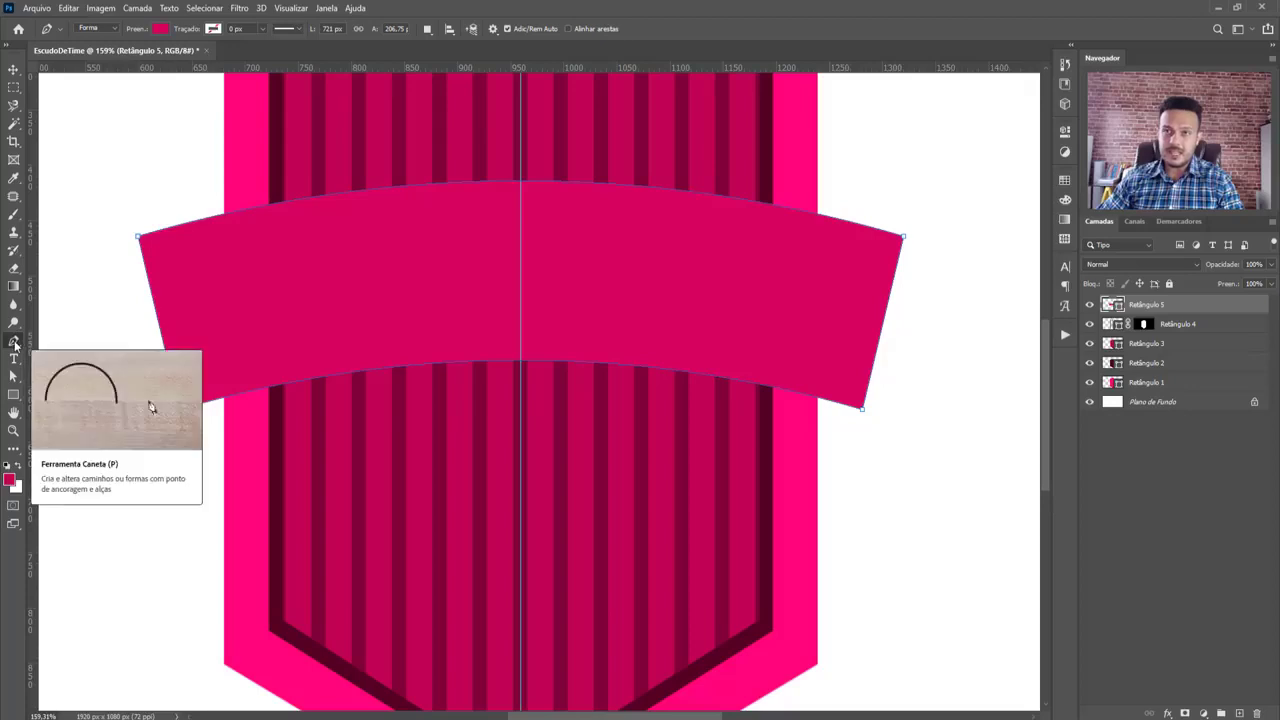
pyautogui.click(103, 28)
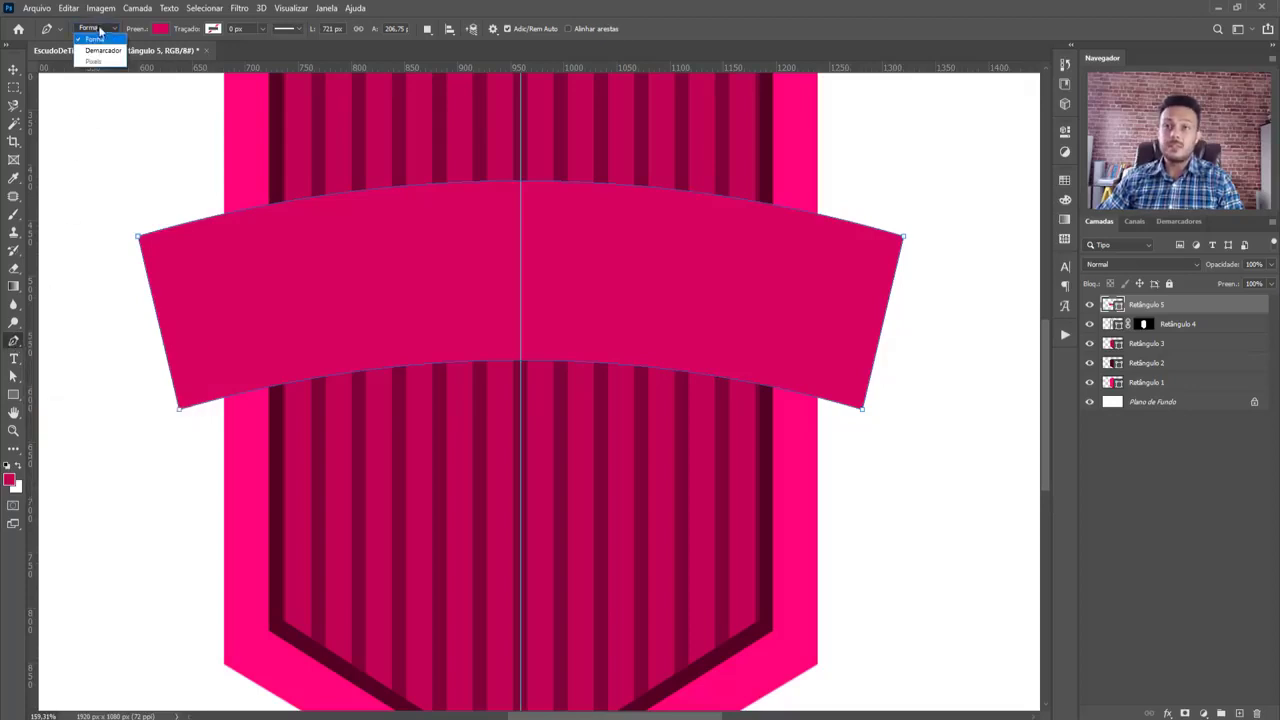
pyautogui.click(101, 41)
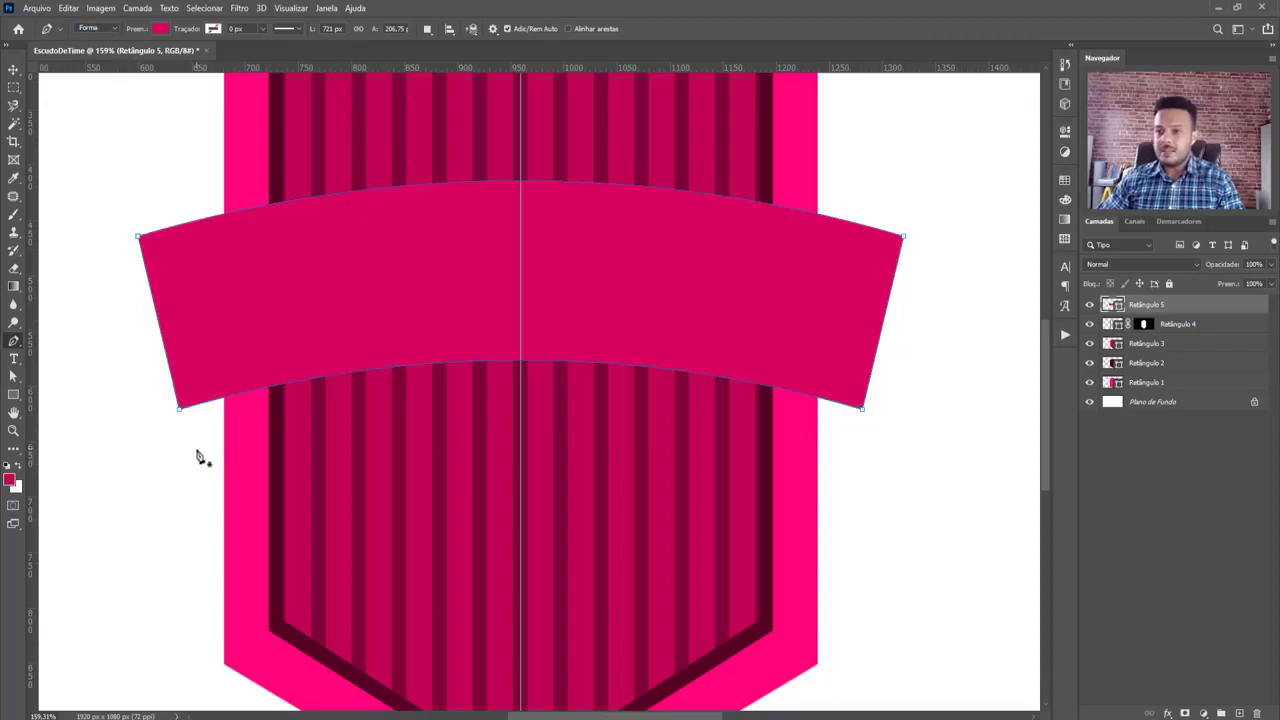
pyautogui.scroll(3, 218, 458)
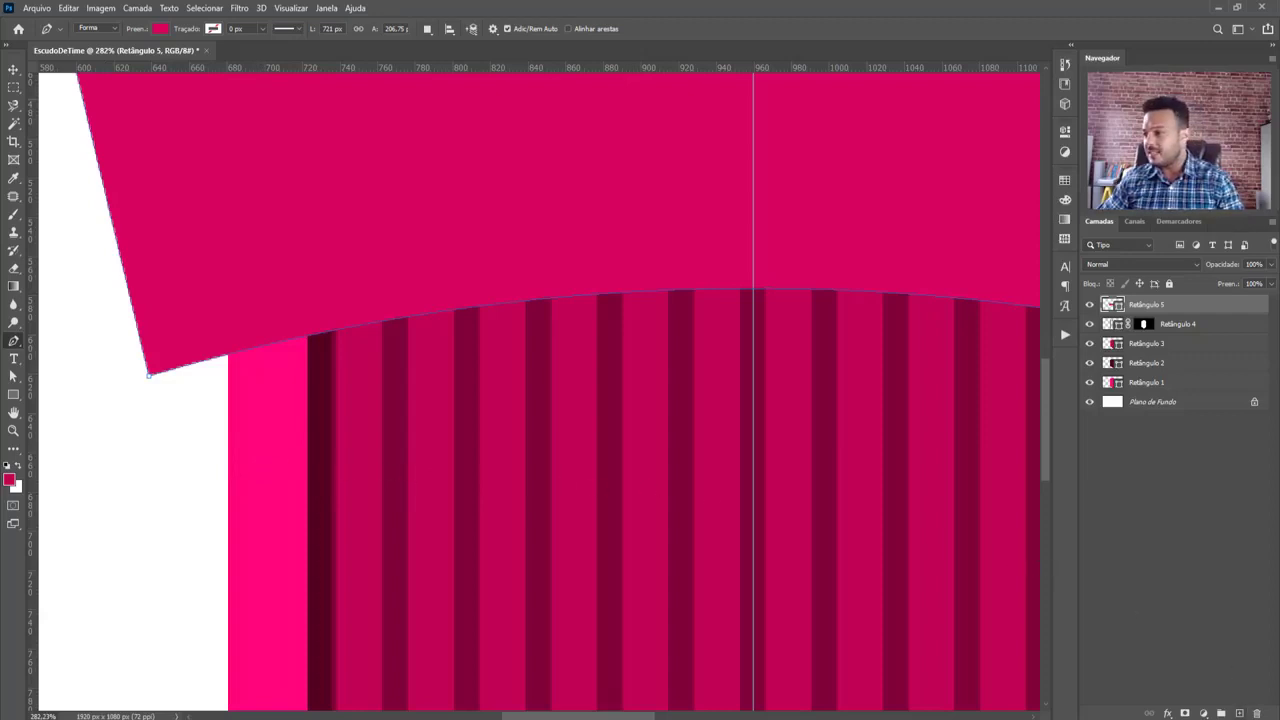
pyautogui.click(1241, 713)
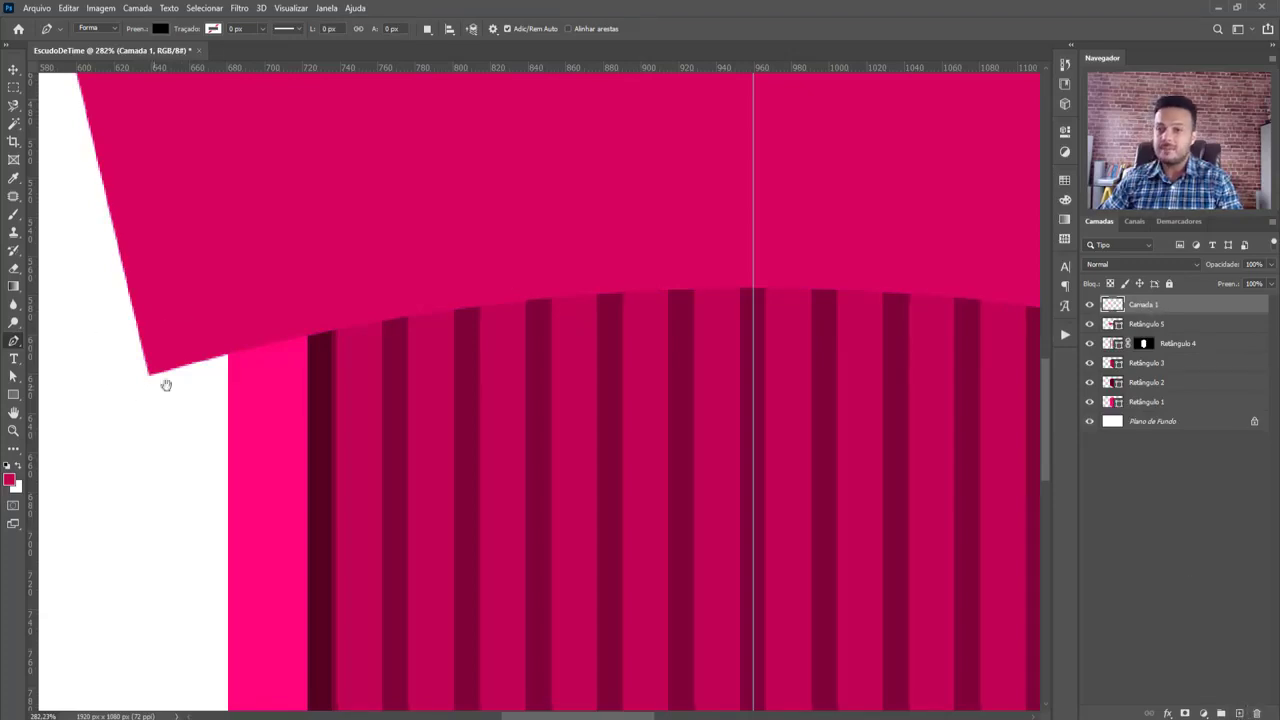
# Draw a closed black triangle about 44 px wide and 53 px high below the banner's lower-left corner, overlapping the shield's edge
pyautogui.moveTo(163, 380); pyautogui.dragTo(297, 395)
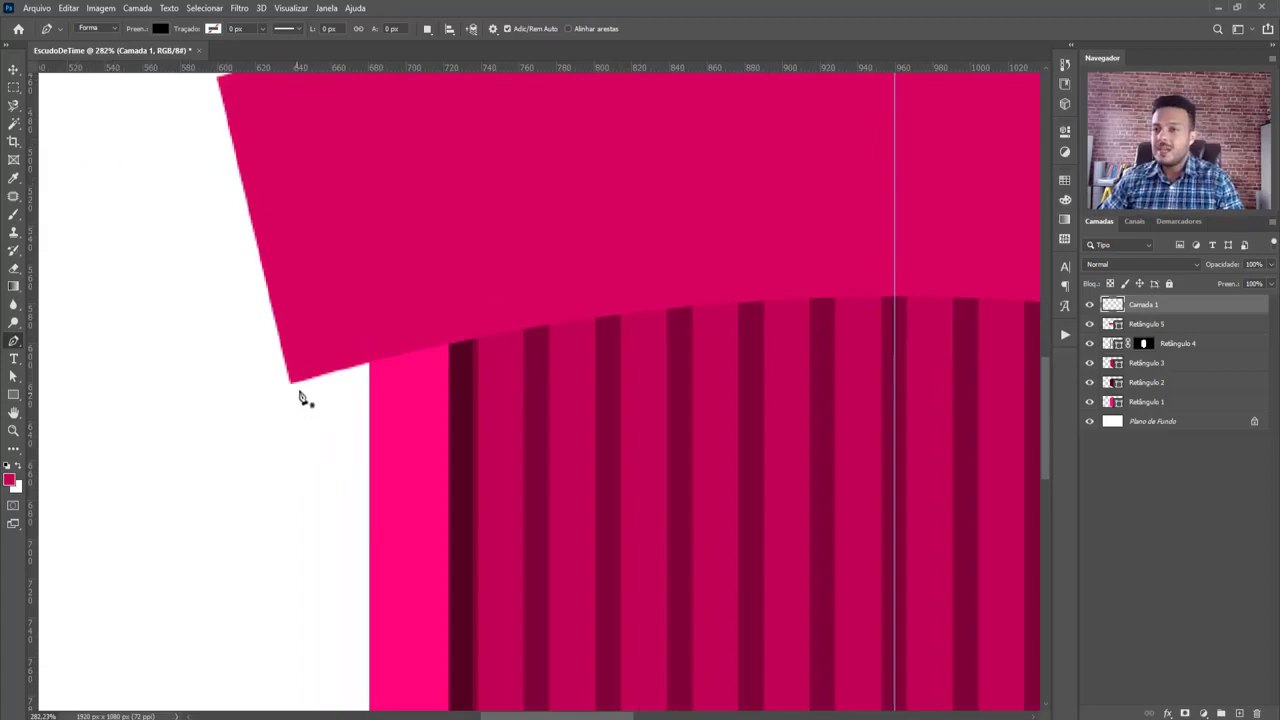
pyautogui.scroll(1, 302, 396)
pyautogui.scroll(3, 310, 397)
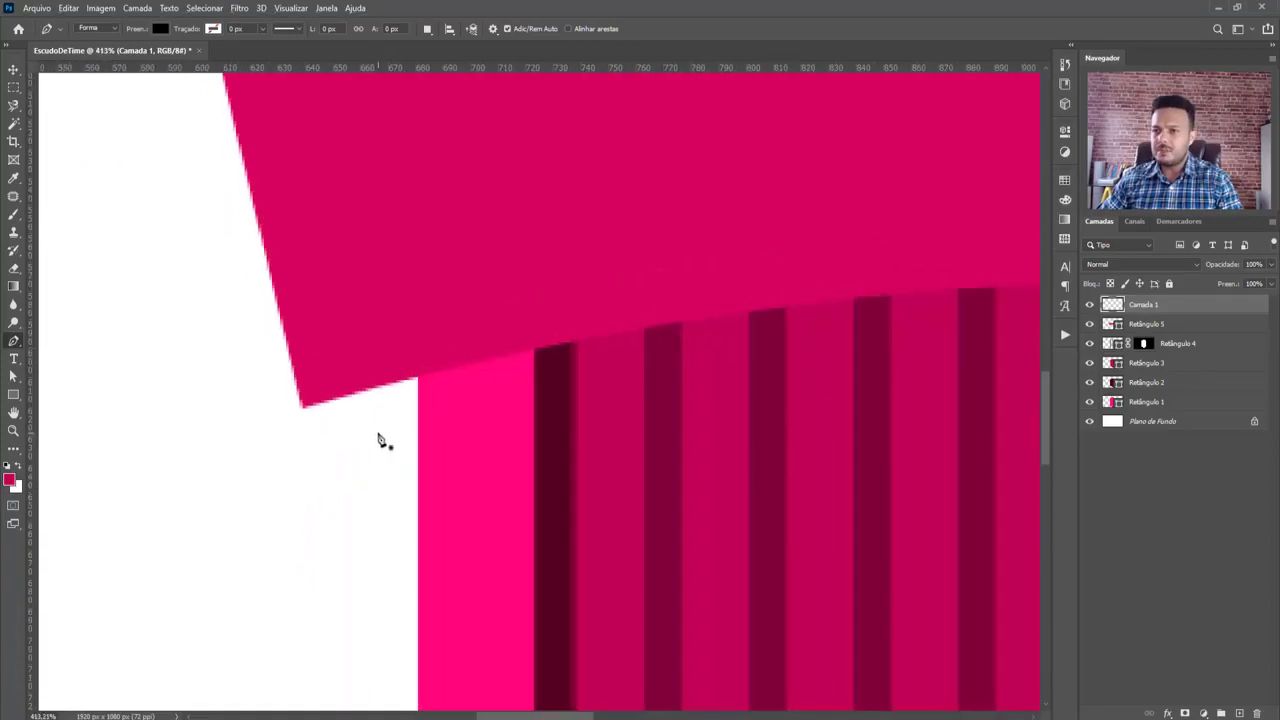
pyautogui.click(305, 411)
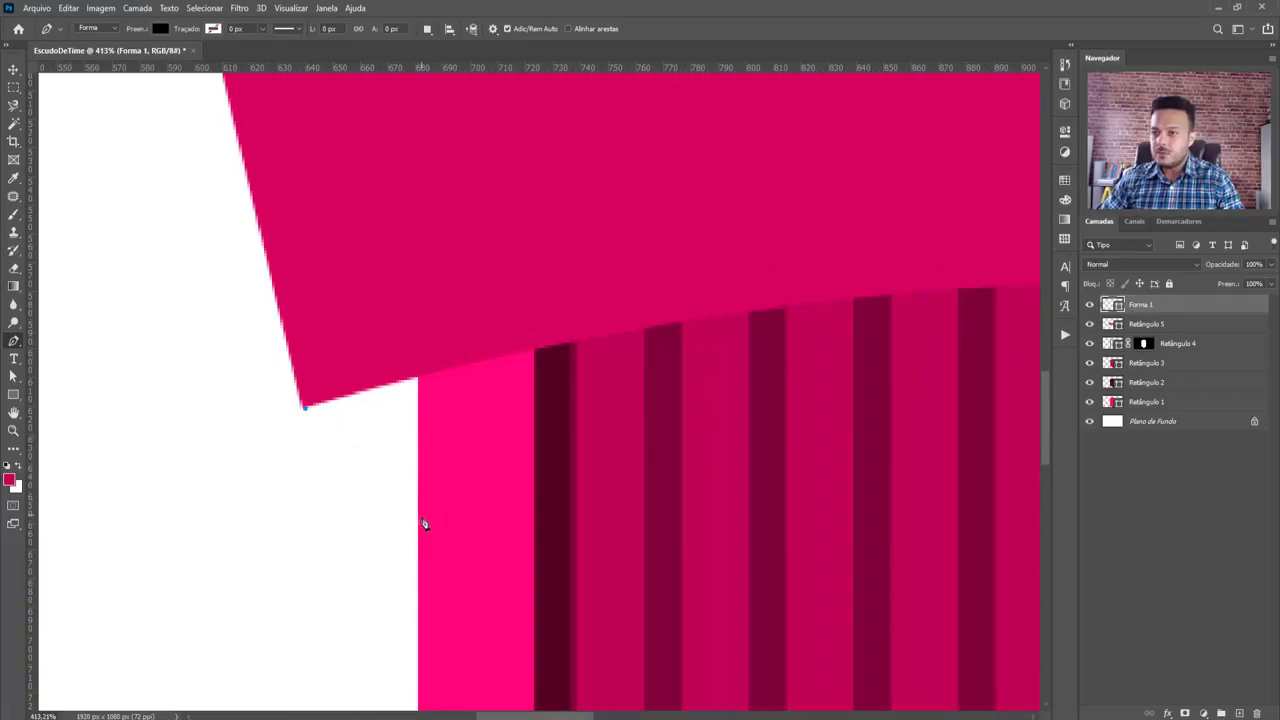
pyautogui.click(425, 517)
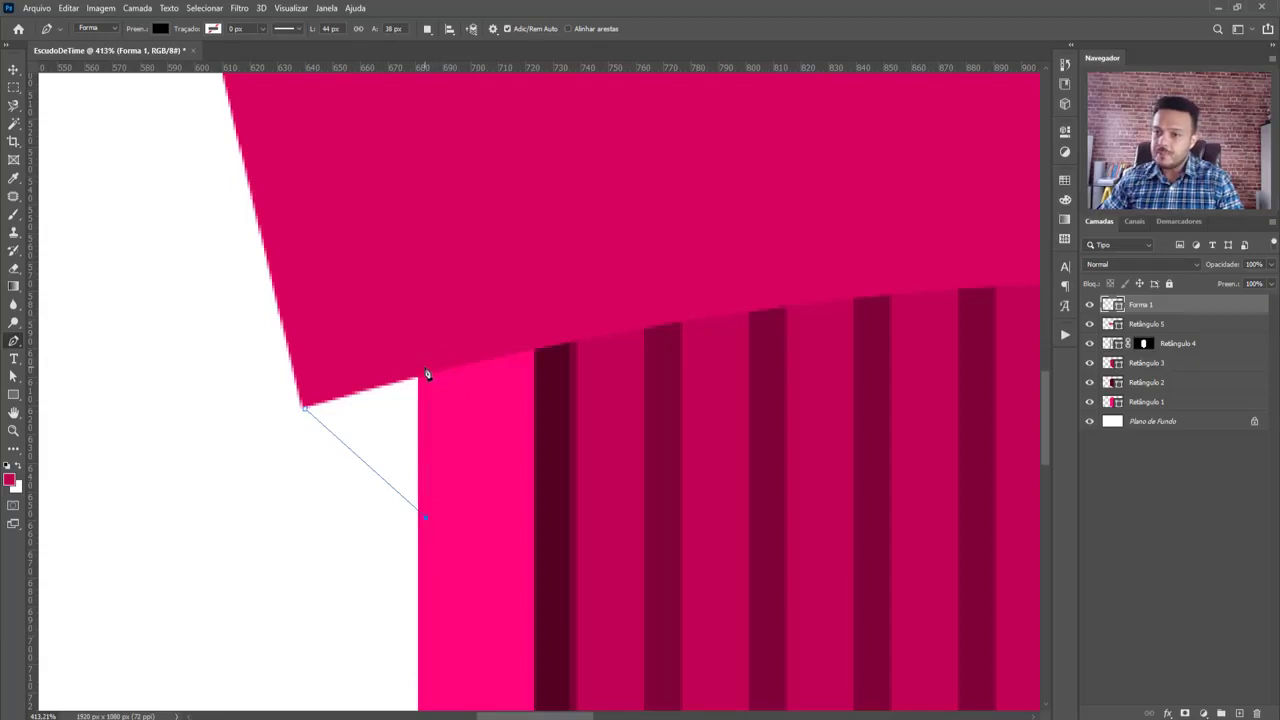
pyautogui.click(425, 370)
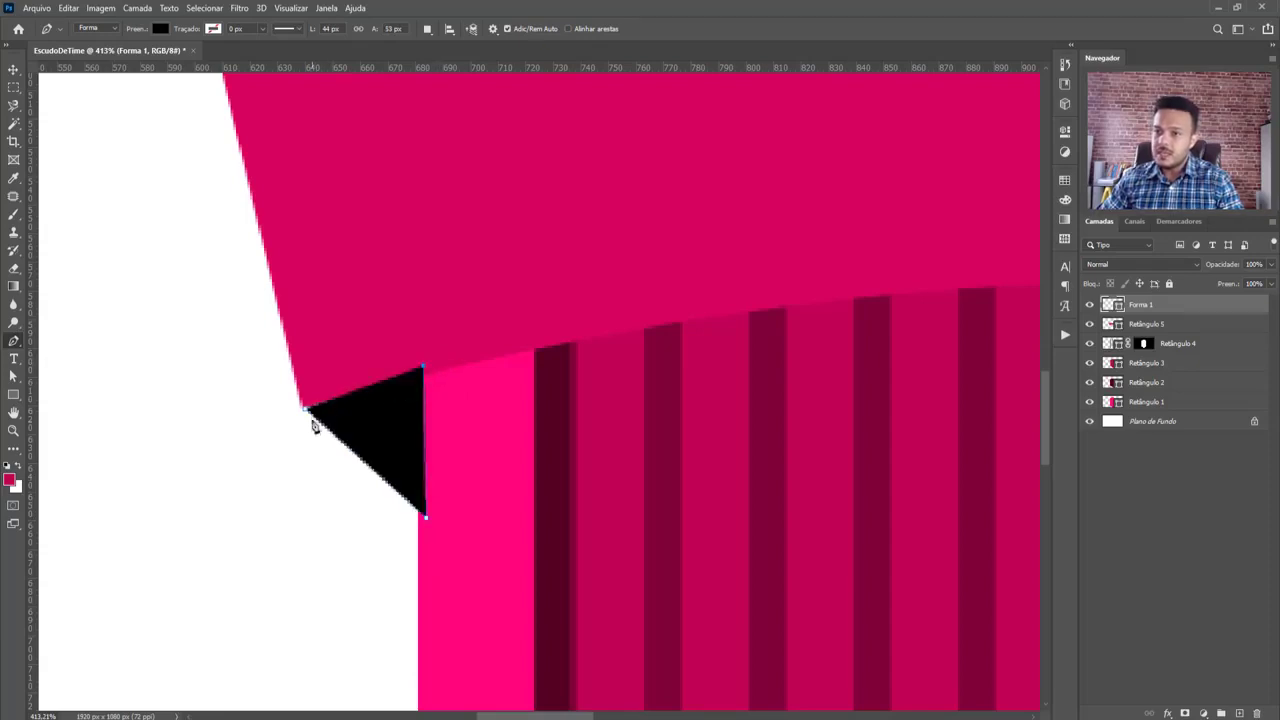
pyautogui.click(307, 411)
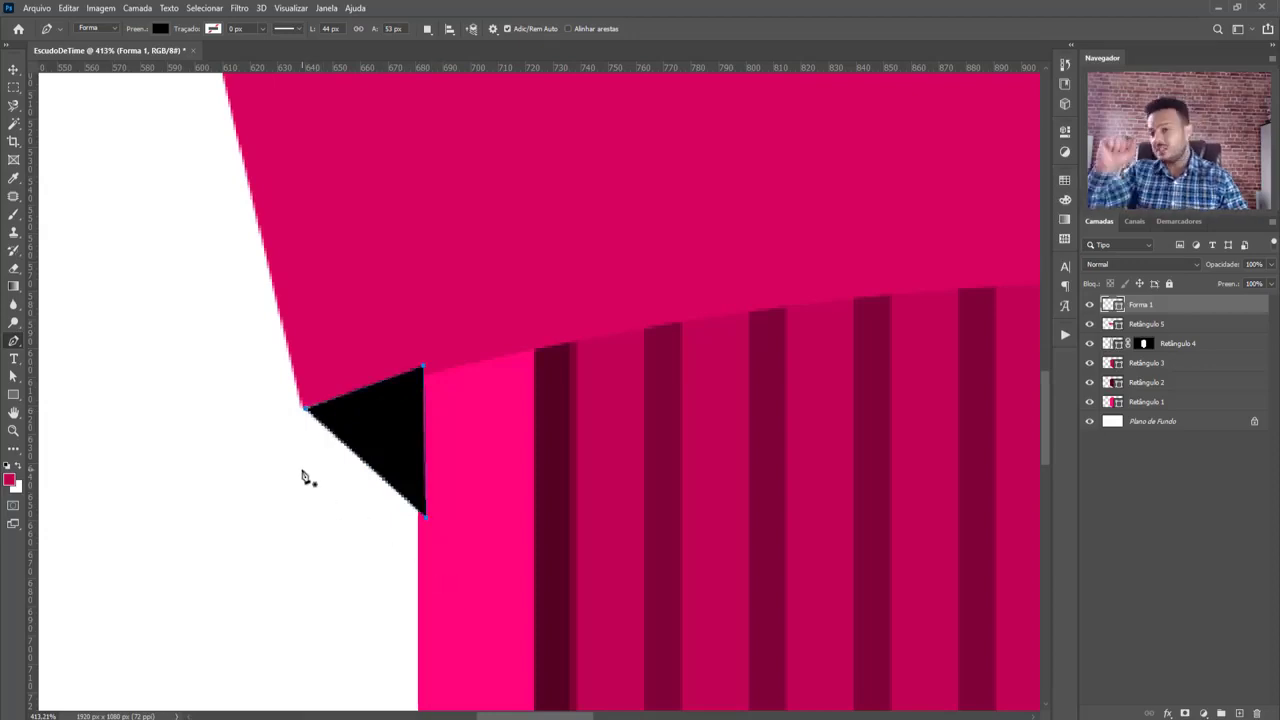
# Move the triangle's layer beneath all the banner and shield layers, directly above the background
pyautogui.click(14, 71)
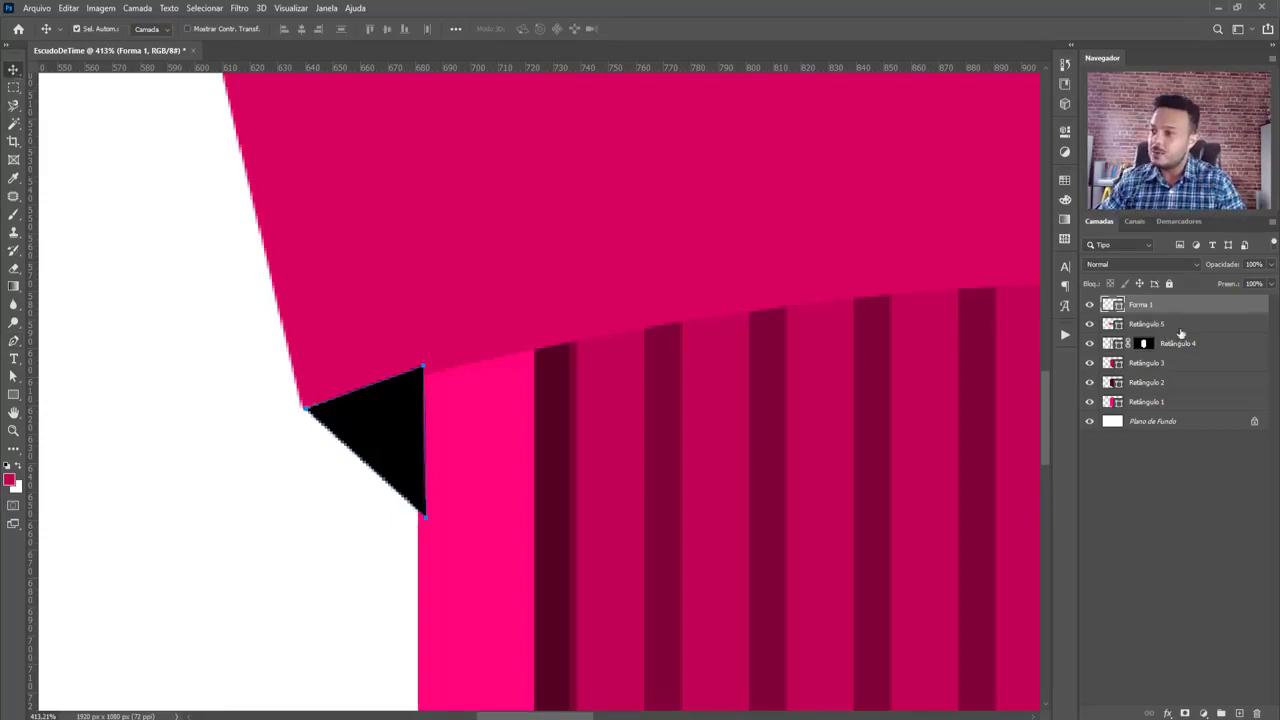
pyautogui.click(1172, 326)
pyautogui.click(1183, 306)
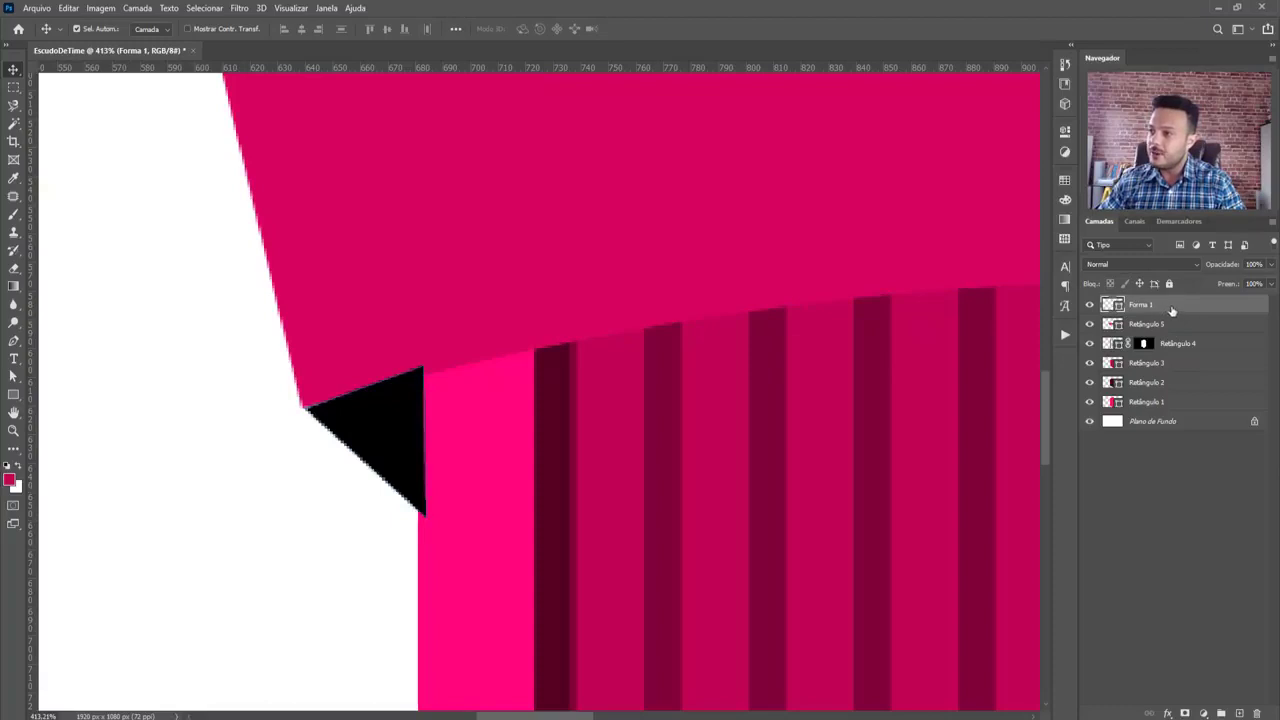
pyautogui.moveTo(1172, 309); pyautogui.dragTo(1172, 330)
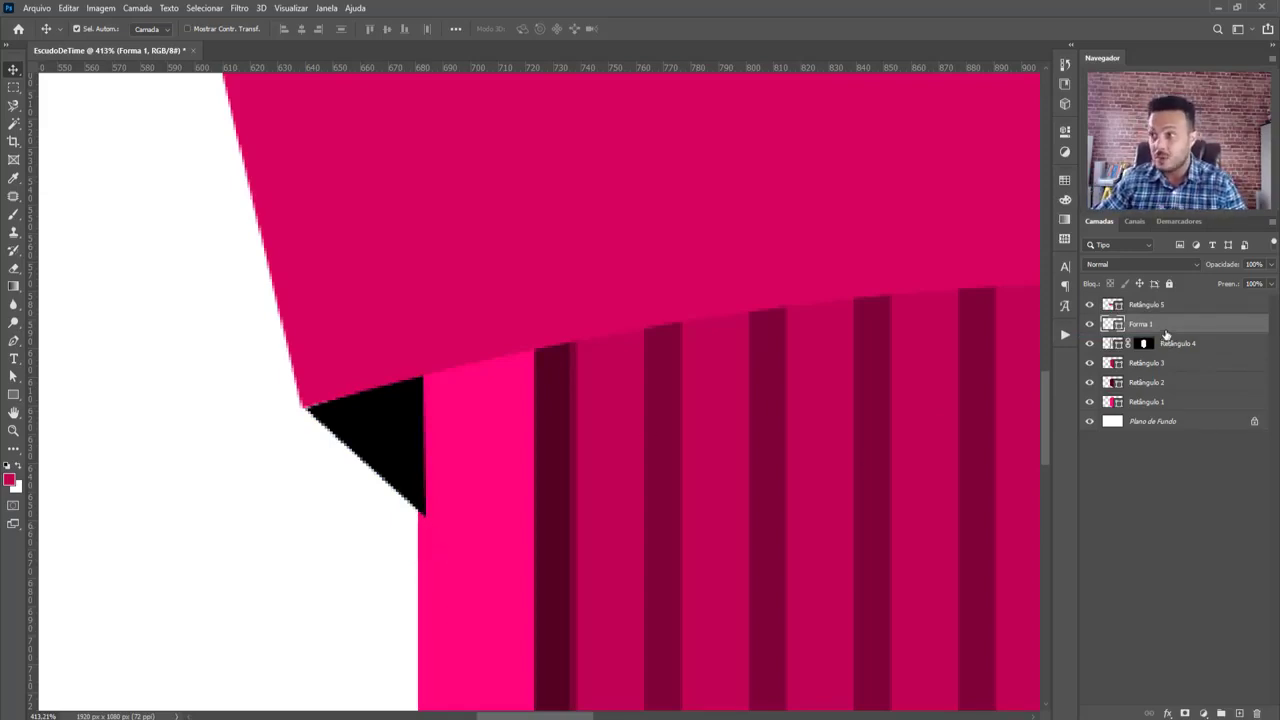
pyautogui.moveTo(1171, 338); pyautogui.dragTo(1180, 409)
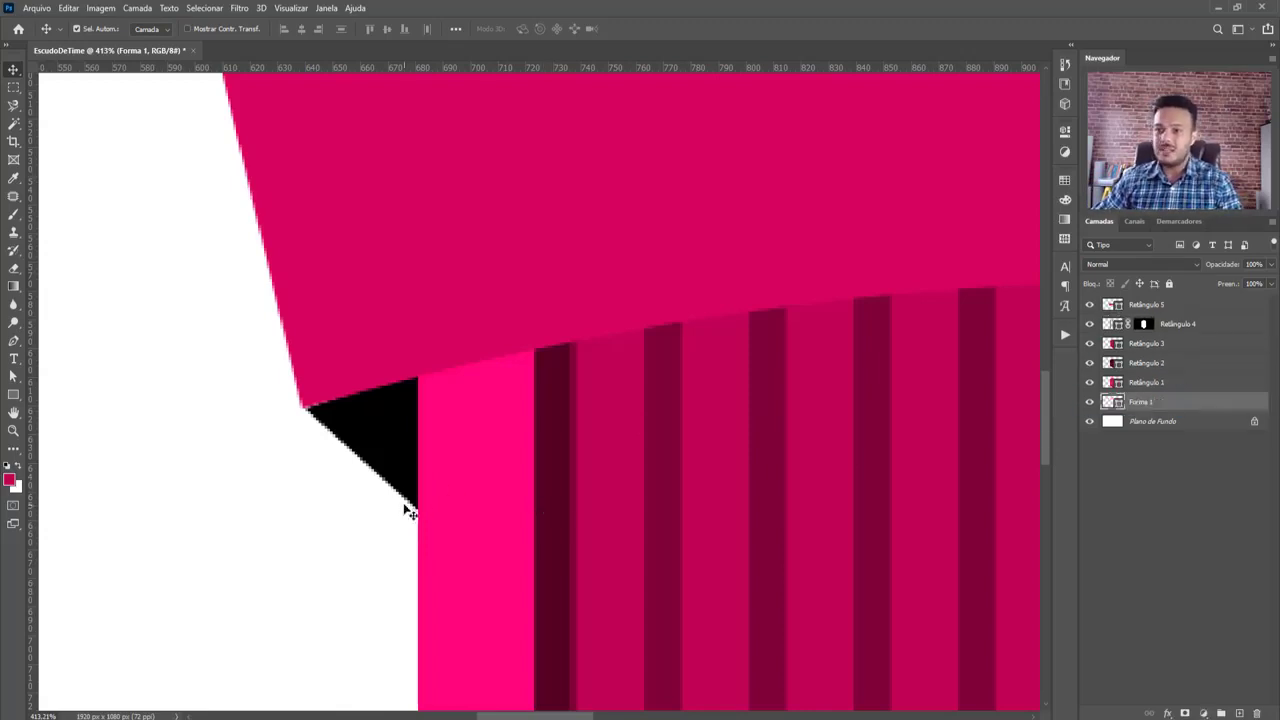
# Recolour the fold triangle with the dark maroon sampled from the shield's inner border, darkened to 20% brightness, giving 340519
pyautogui.scroll(-8, 410, 500)
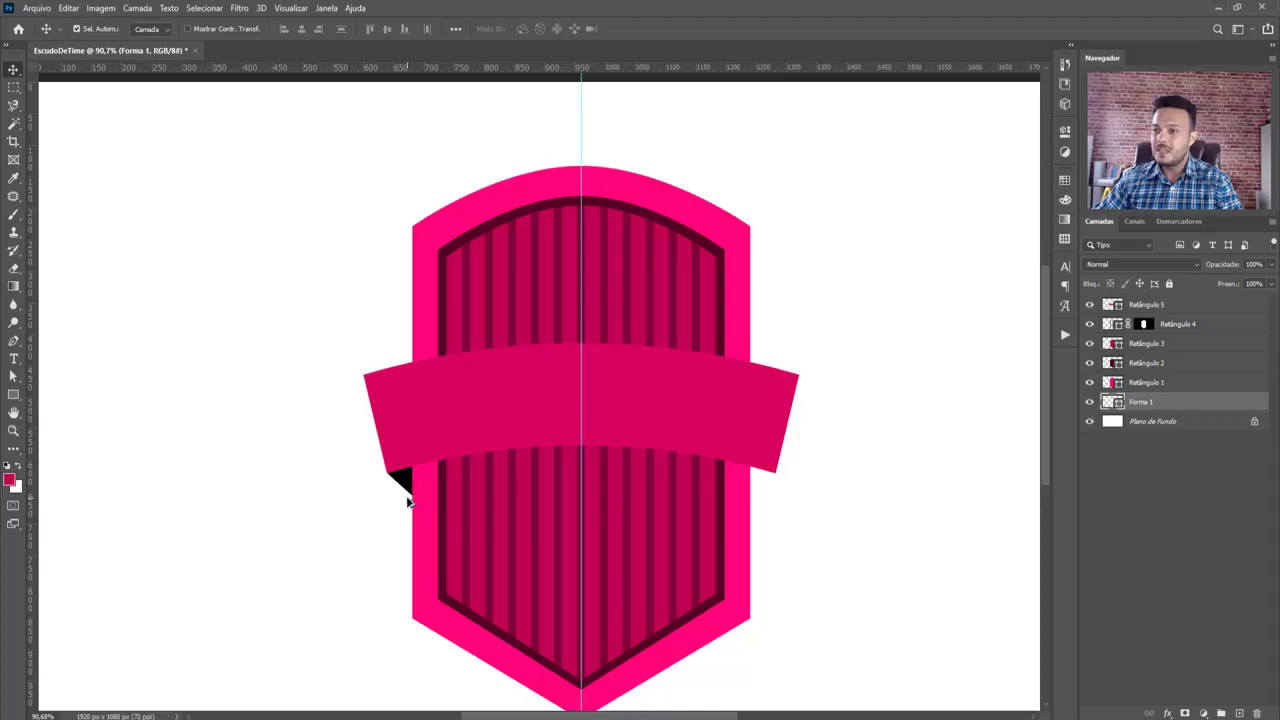
pyautogui.scroll(10, 415, 492)
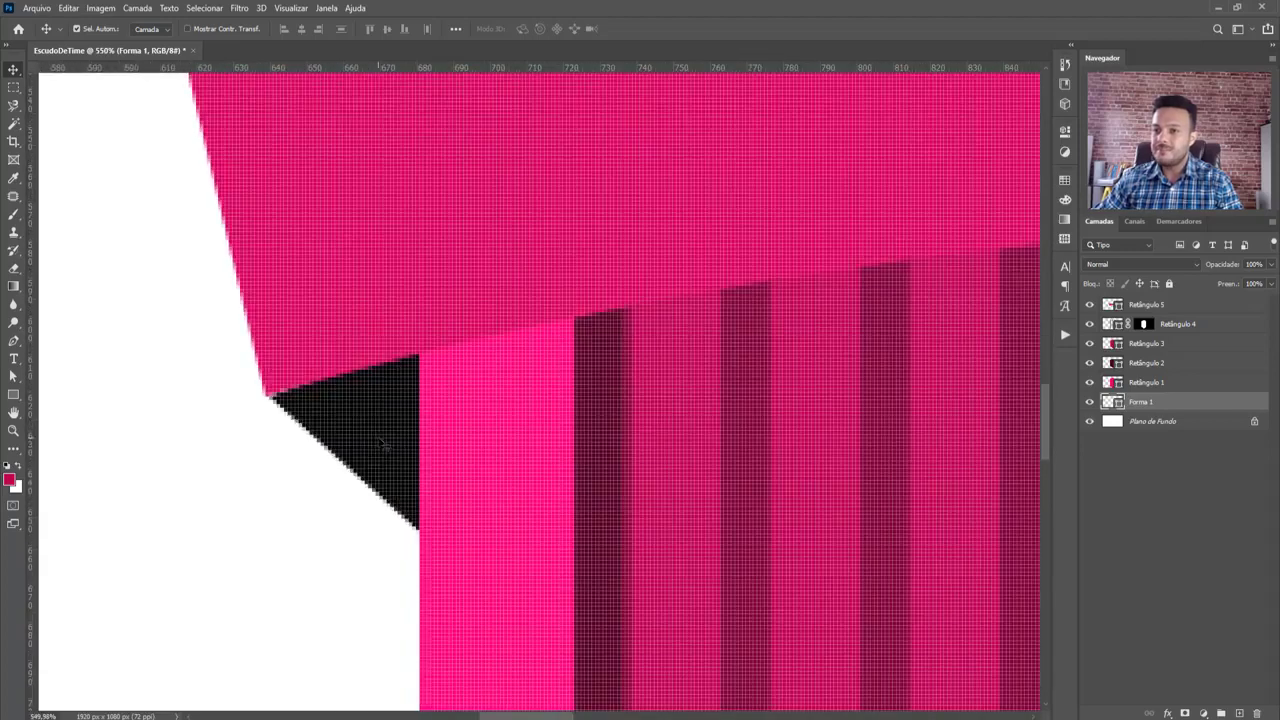
pyautogui.scroll(-2, 392, 446)
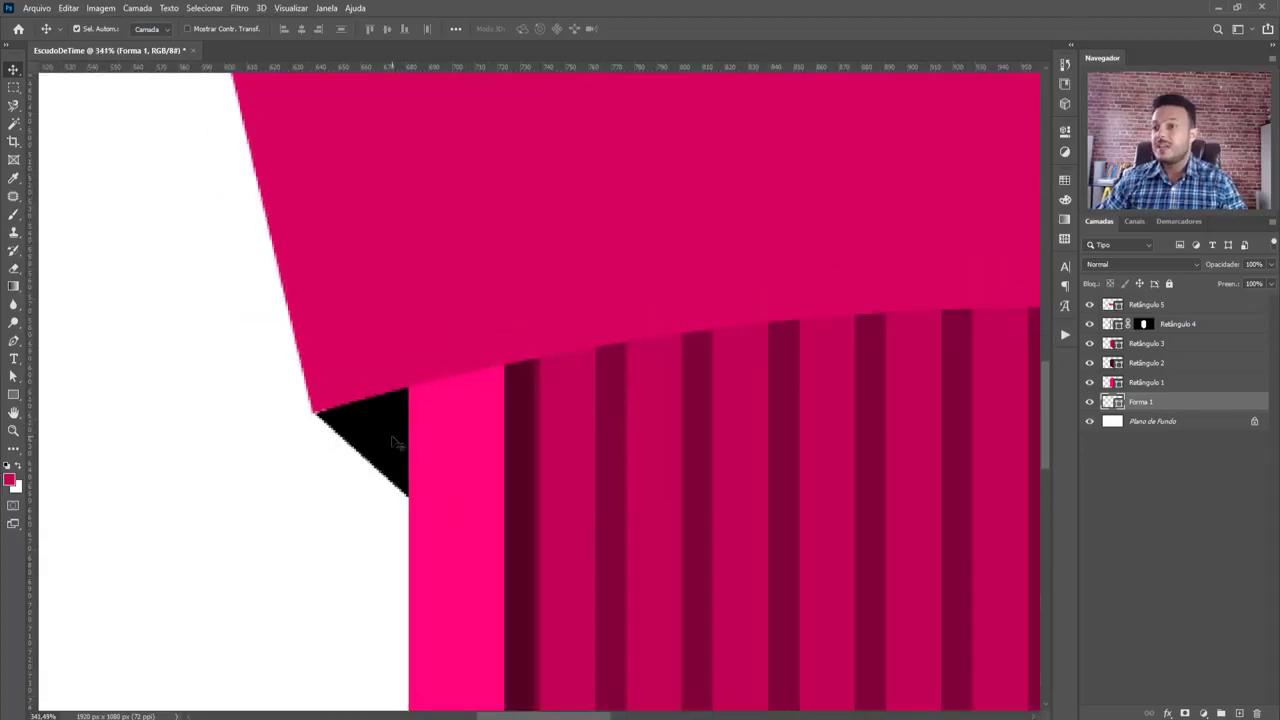
pyautogui.scroll(-1, 395, 443)
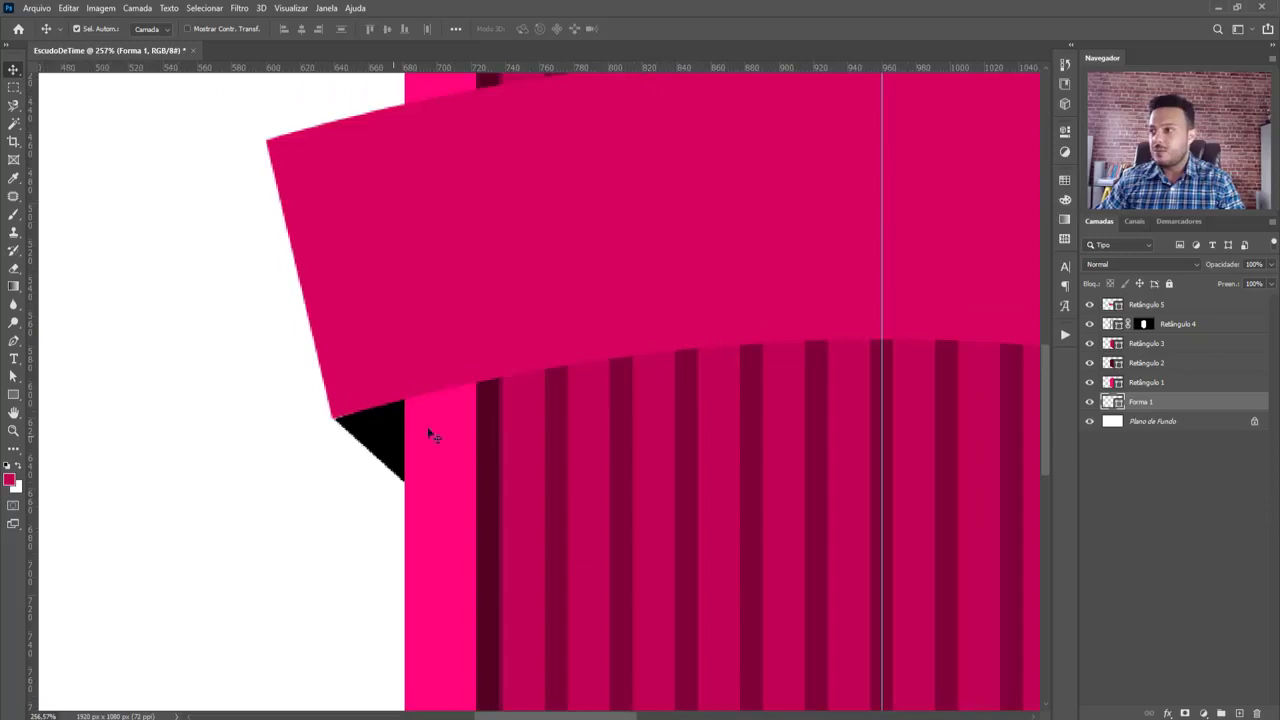
pyautogui.doubleClick(1108, 400)
pyautogui.click(957, 470)
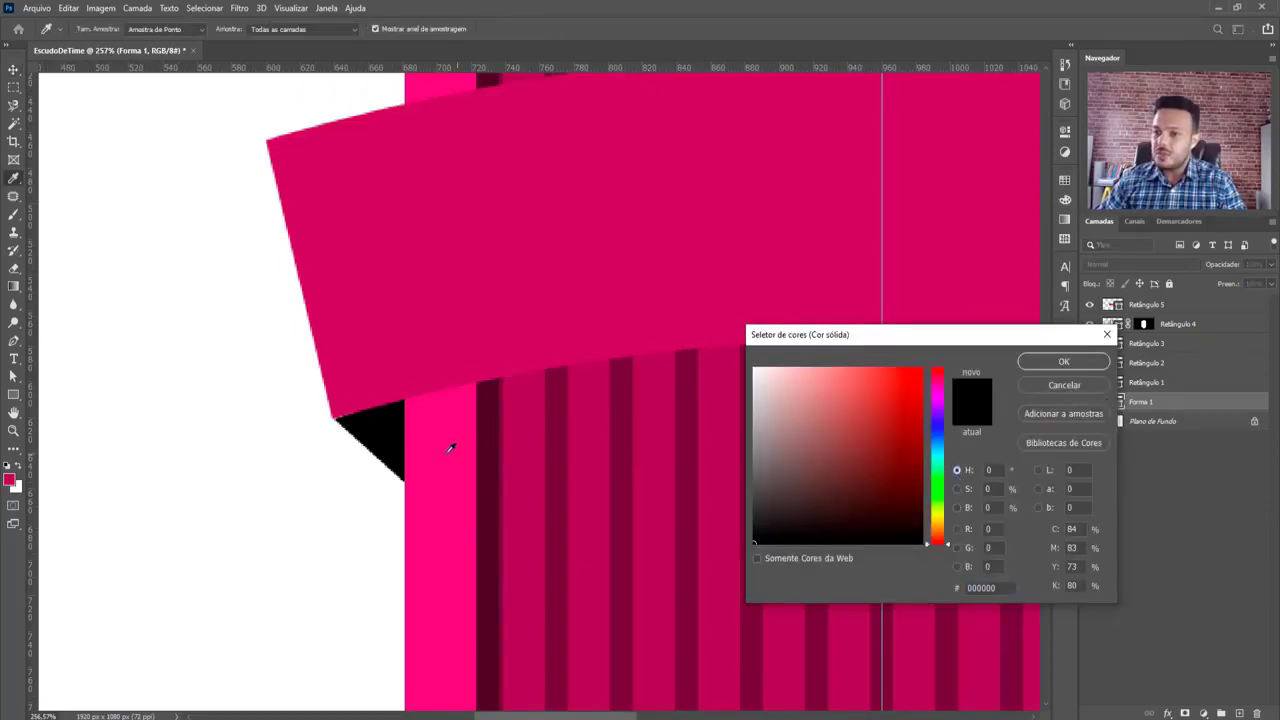
pyautogui.click(487, 443)
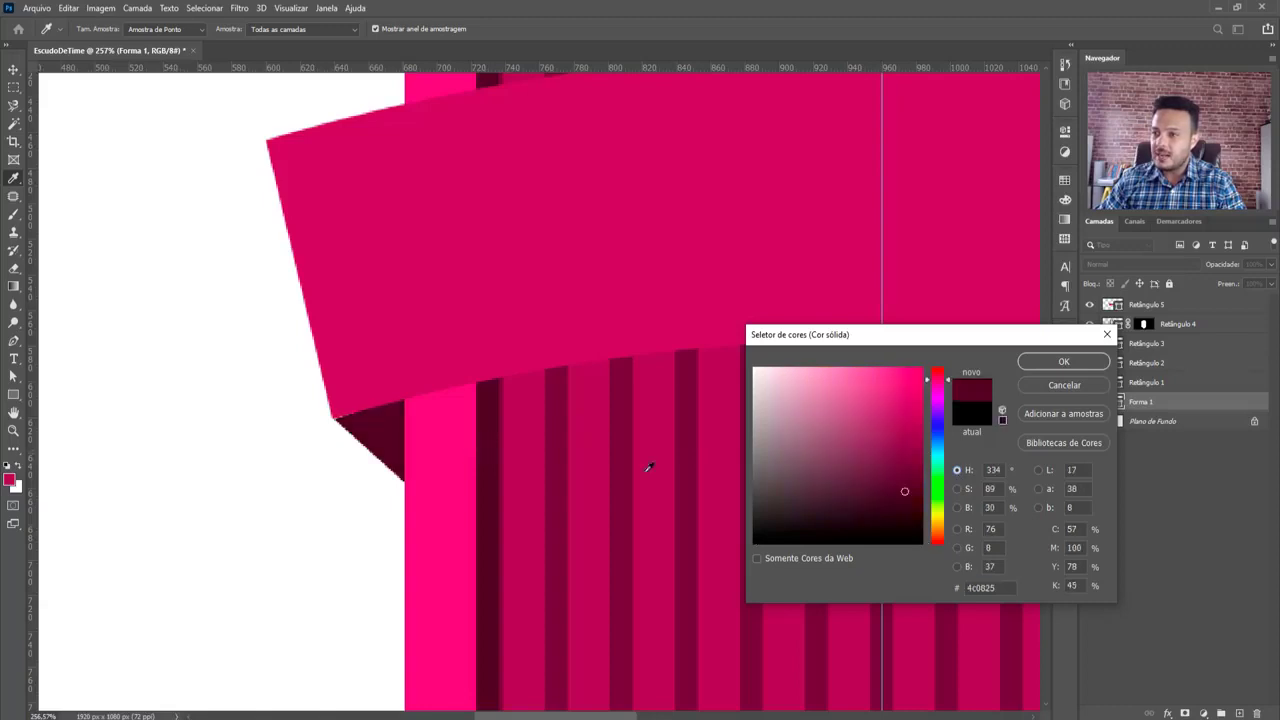
pyautogui.click(957, 507)
pyautogui.moveTo(947, 488); pyautogui.dragTo(950, 513)
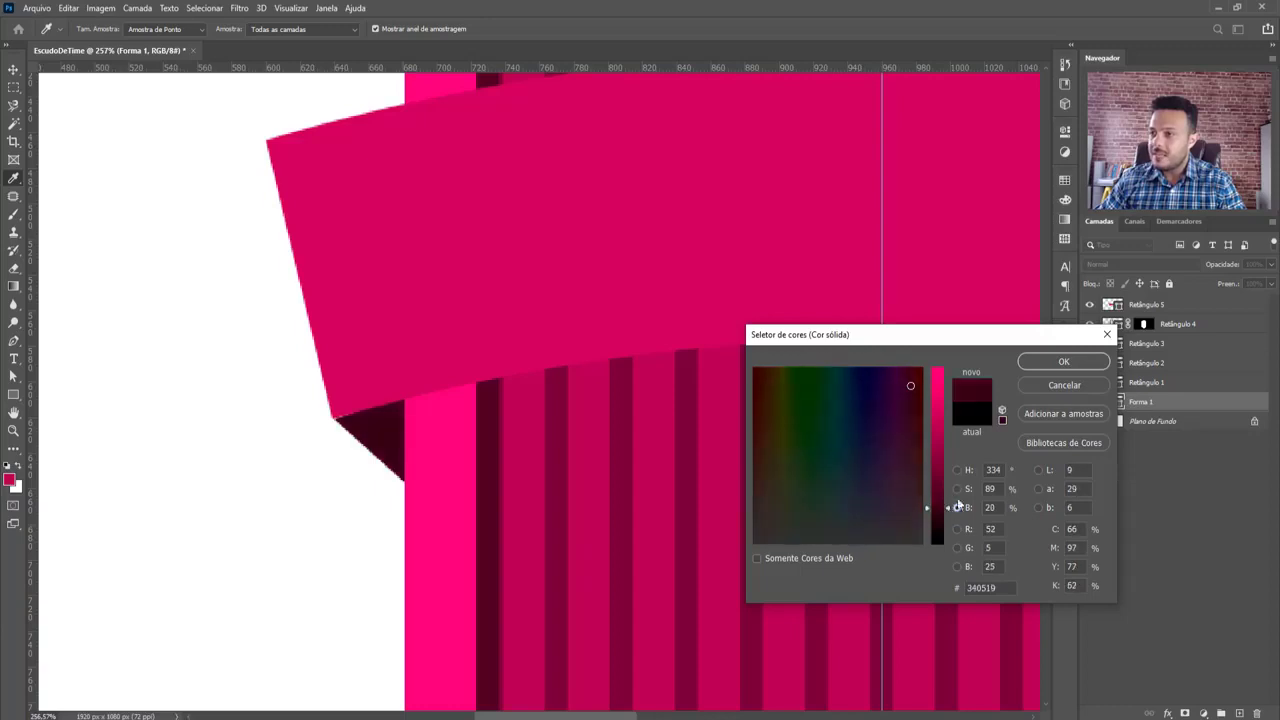
pyautogui.click(1062, 362)
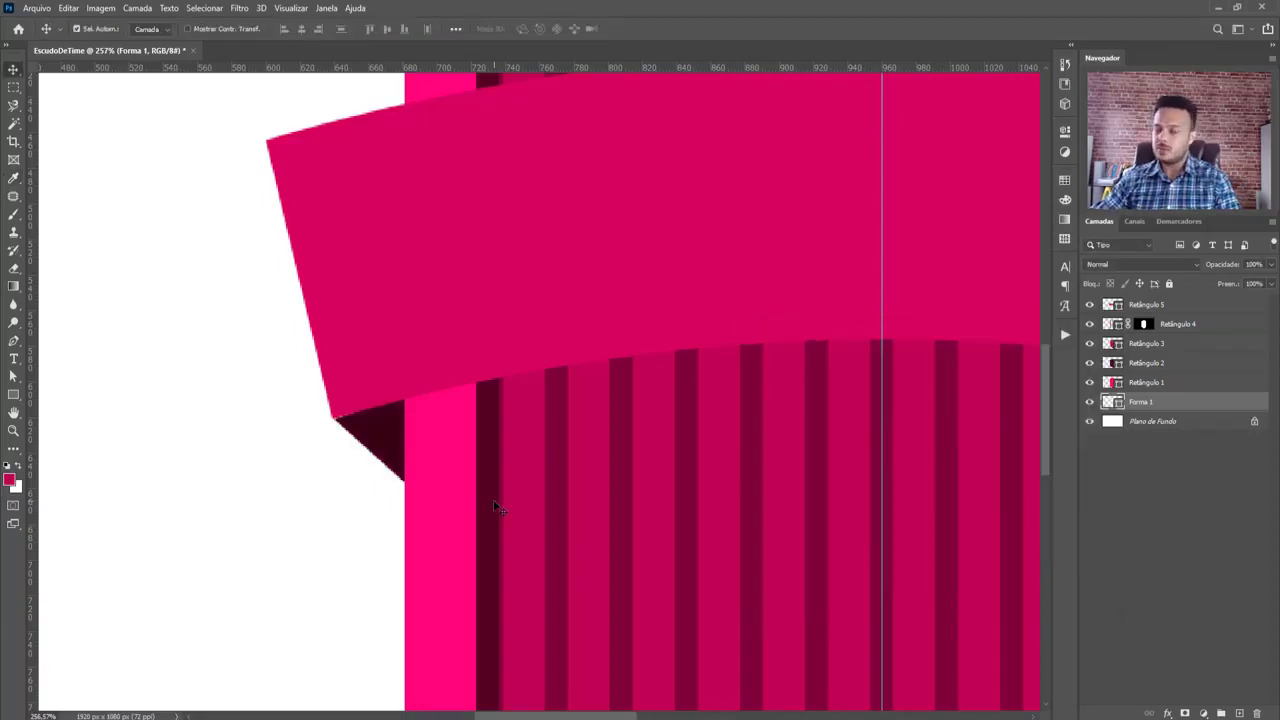
# Duplicate the fold triangle to the other side of the shield and flip the copy horizontally
pyautogui.scroll(-8, 468, 444)
pyautogui.scroll(2, 575, 436)
pyautogui.moveTo(594, 361); pyautogui.dragTo(434, 289)
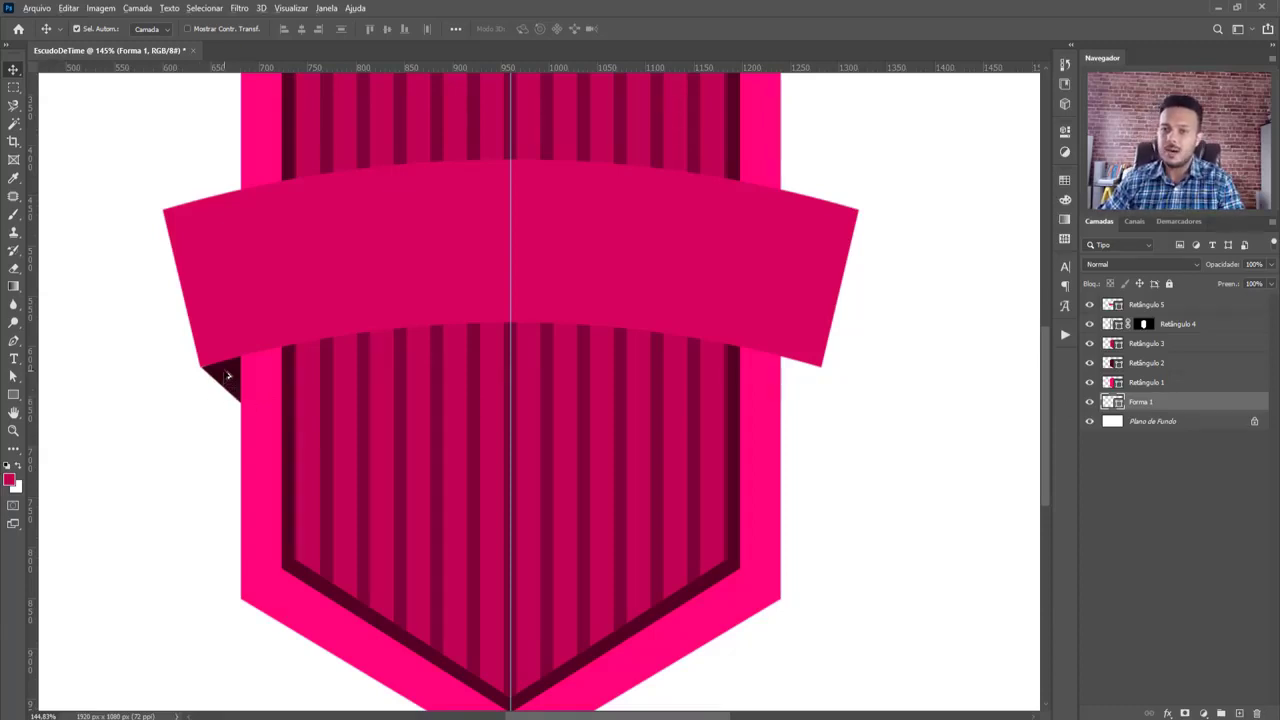
pyautogui.moveTo(226, 372); pyautogui.dragTo(811, 399)
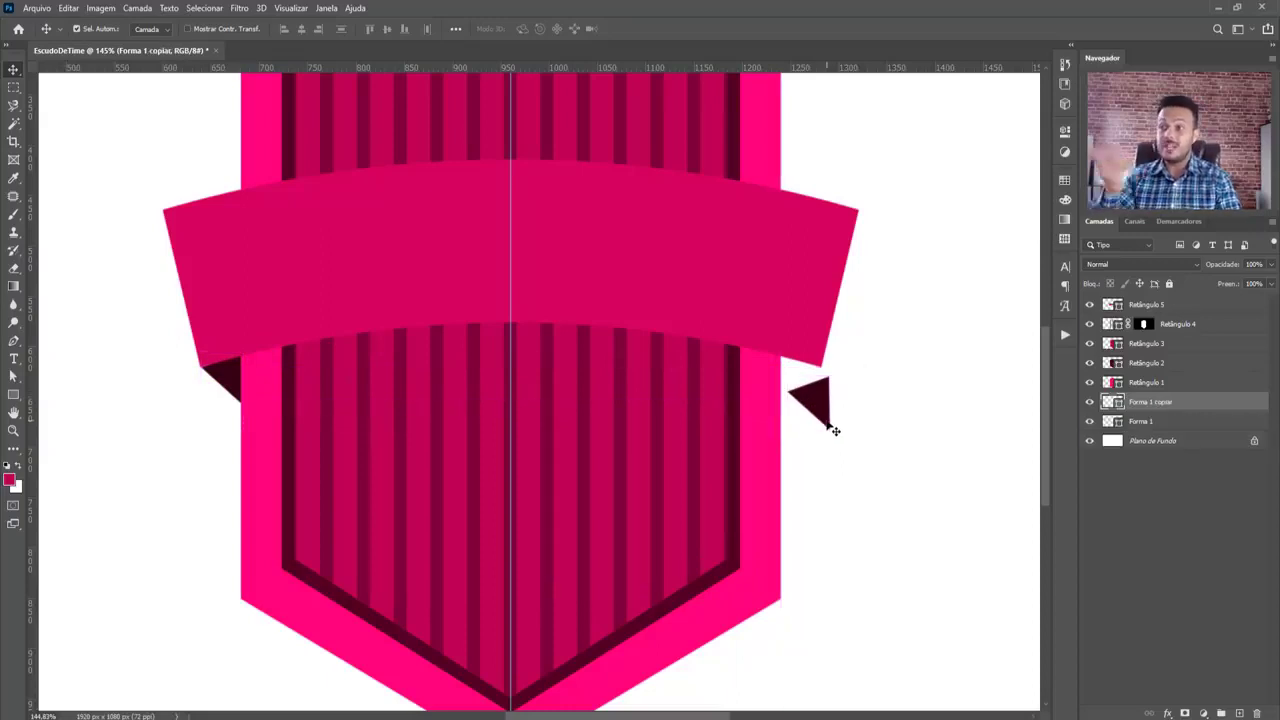
pyautogui.hotkey('ctrl', 't')
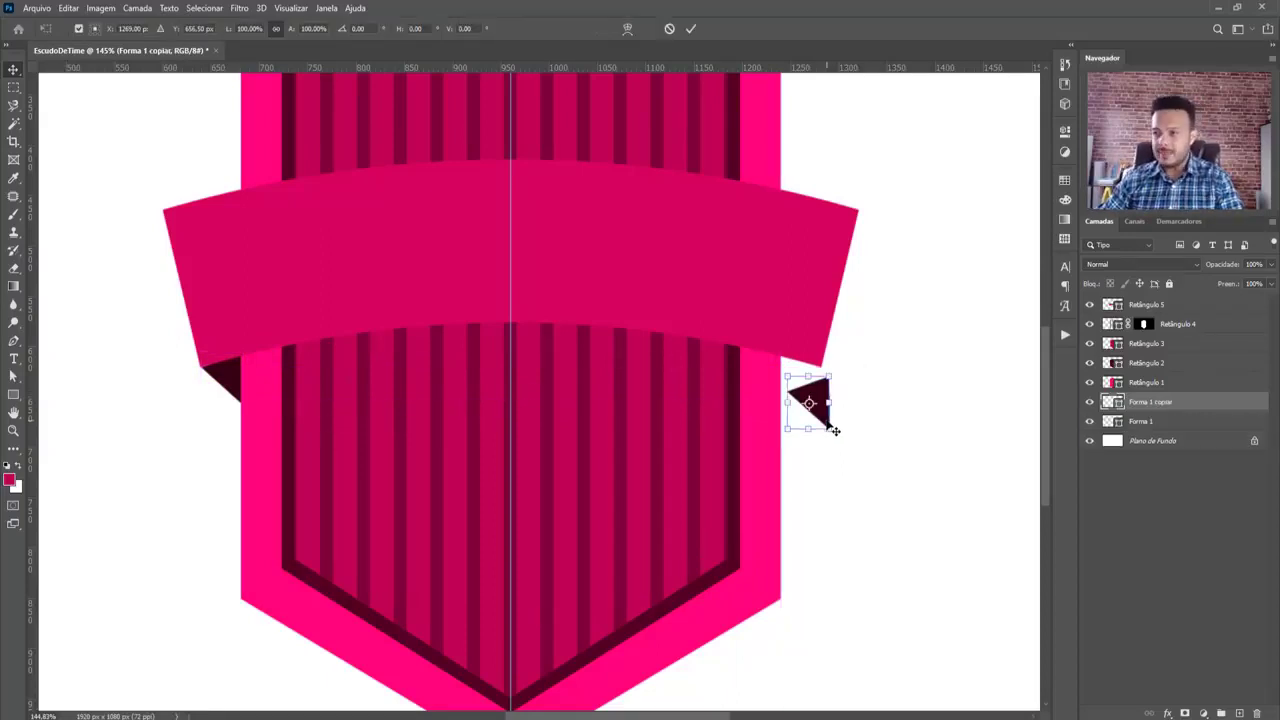
pyautogui.rightClick(817, 415)
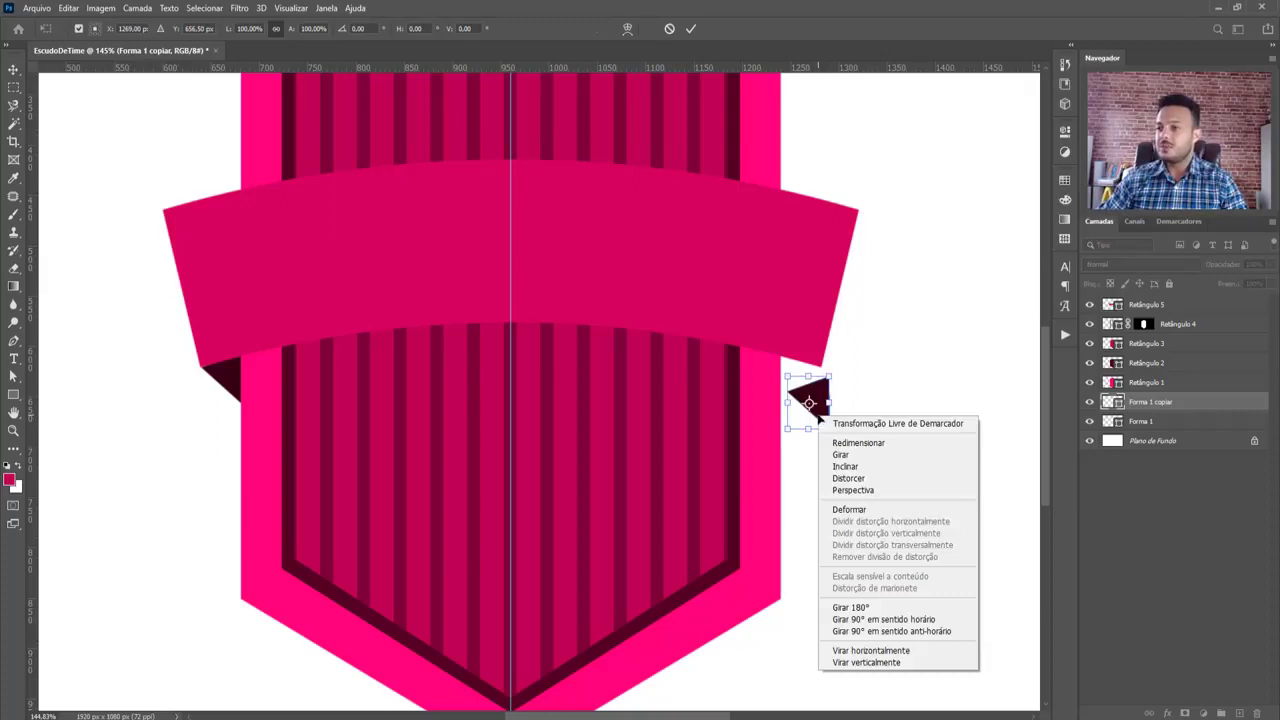
pyautogui.click(870, 651)
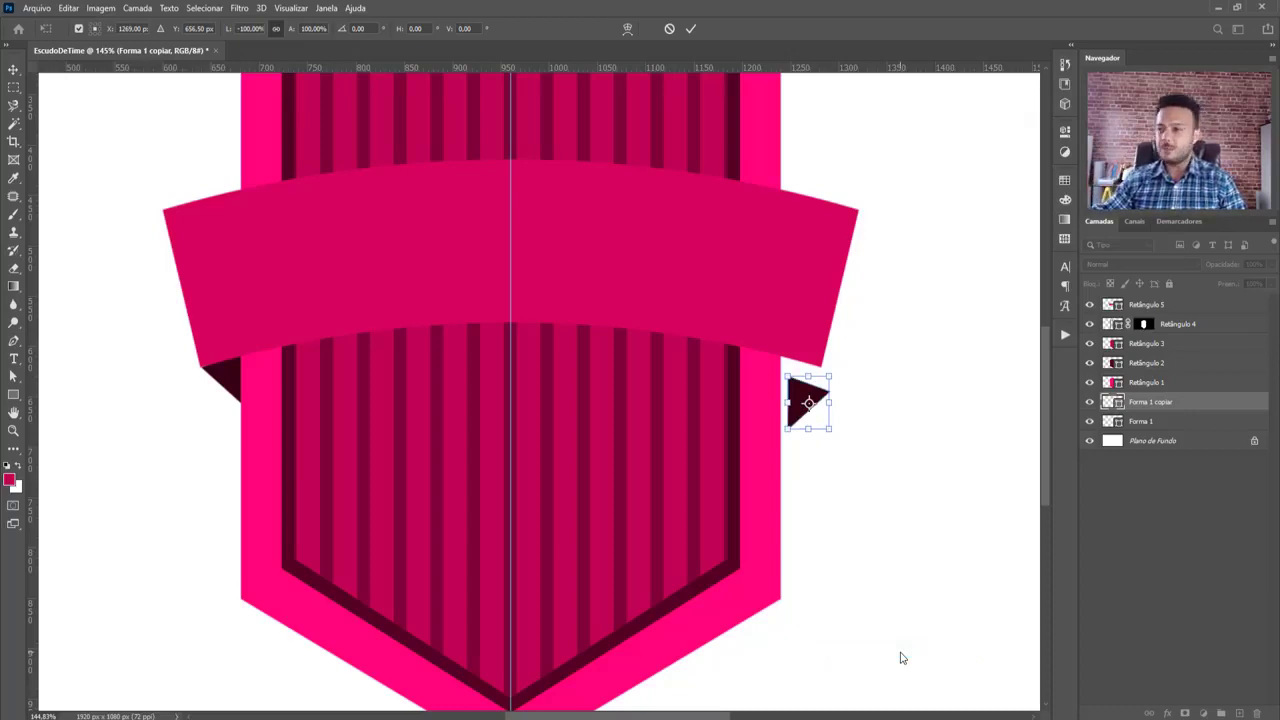
pyautogui.press('Return')
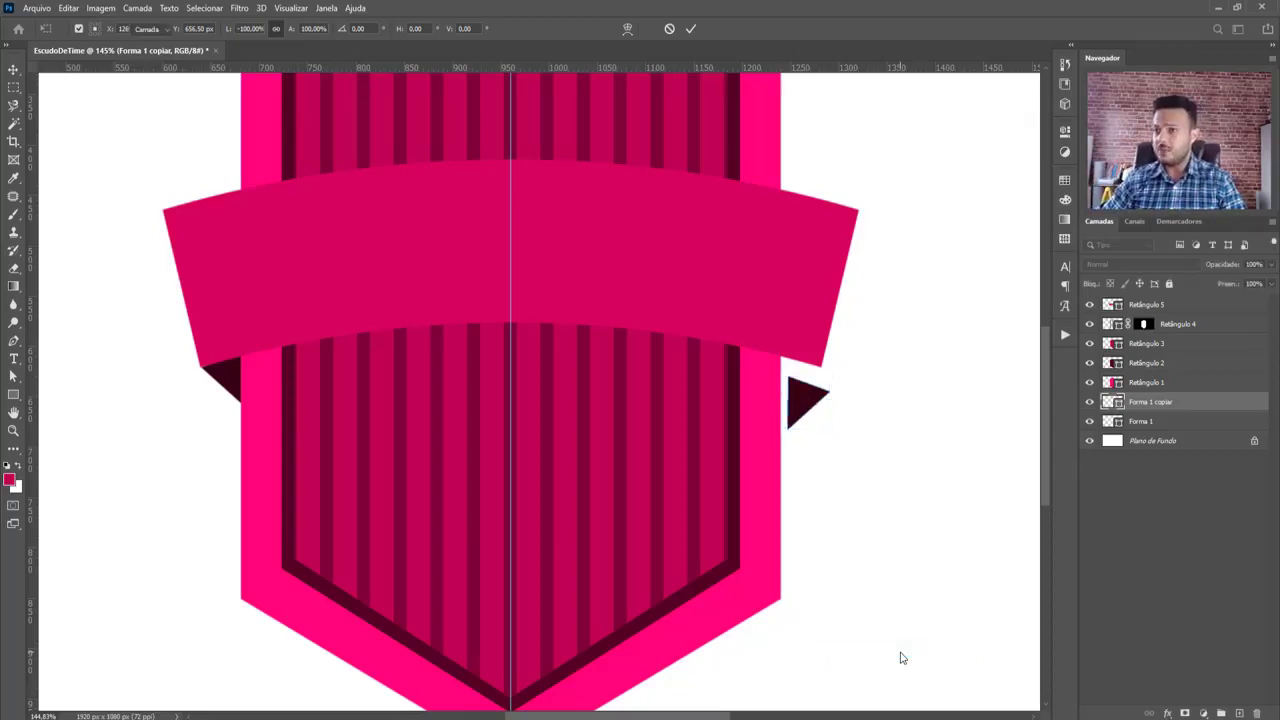
# Align the flipped triangle with the banner's lower-right corner, tucked behind the banner and shield edge, and deselect it
pyautogui.scroll(3, 805, 398)
pyautogui.moveTo(805, 398); pyautogui.dragTo(772, 364)
pyautogui.scroll(3, 775, 360)
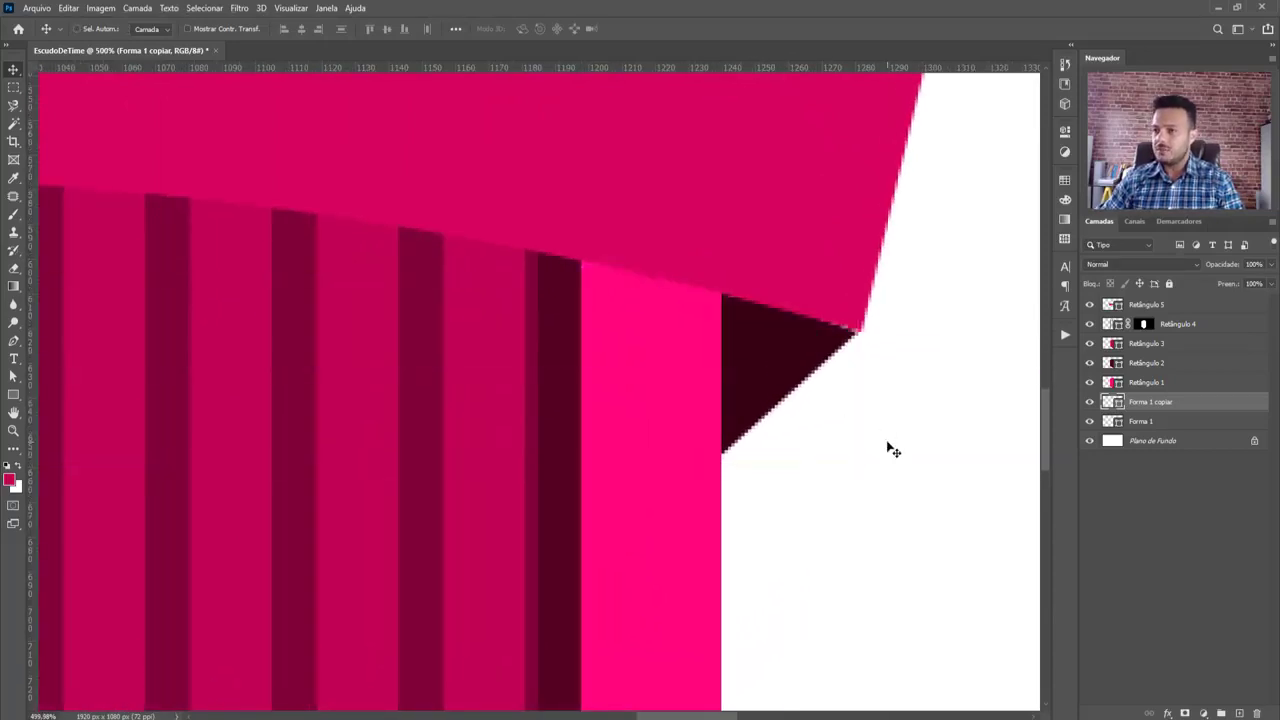
pyautogui.hotkey('ctrl', '0')
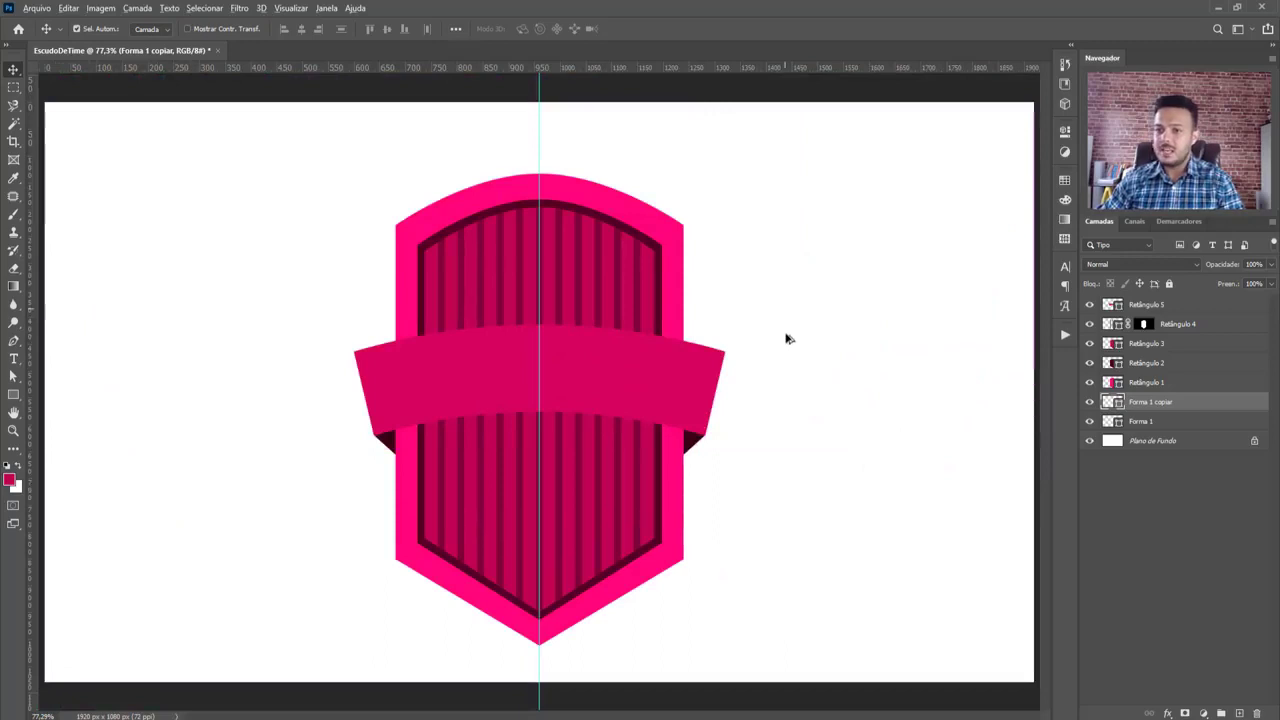
pyautogui.scroll(2, 785, 340)
pyautogui.click(829, 352)
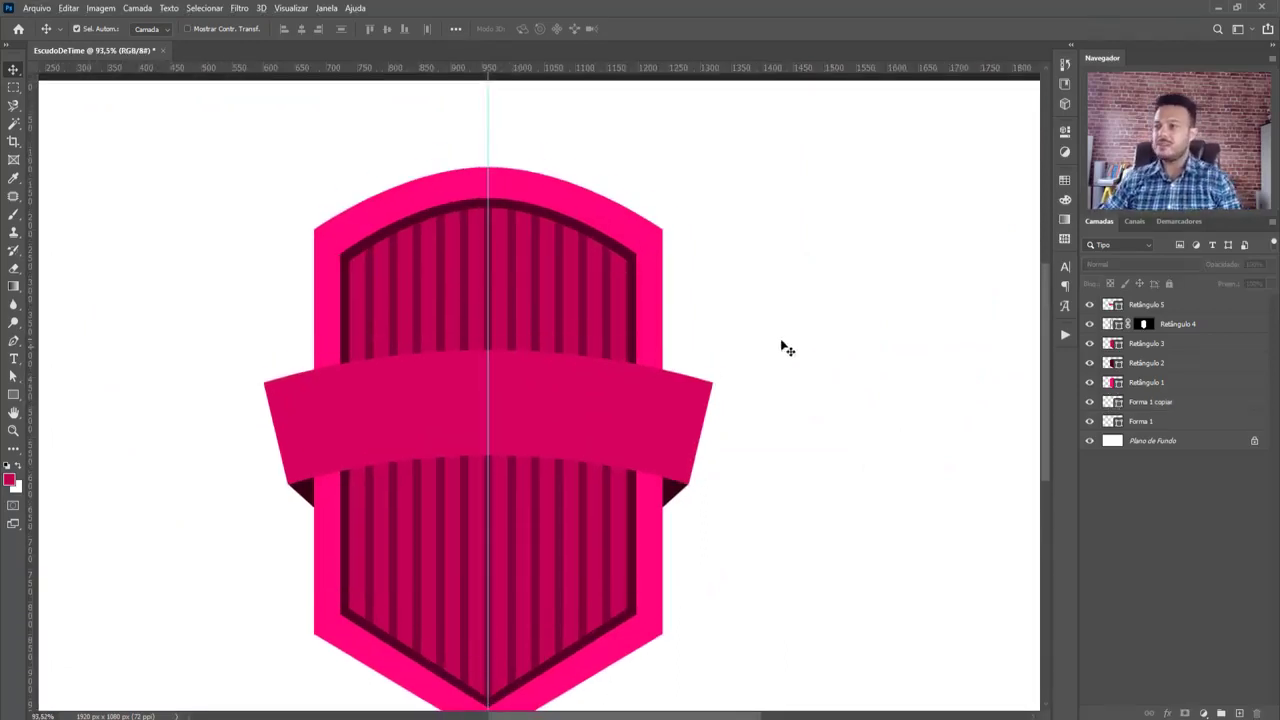
# Merge the two fold triangle layers, Forma 1 and Forma 1 copiar, into one shape layer
pyautogui.click(1177, 404)
pyautogui.click(1177, 419)
pyautogui.click(1175, 404)
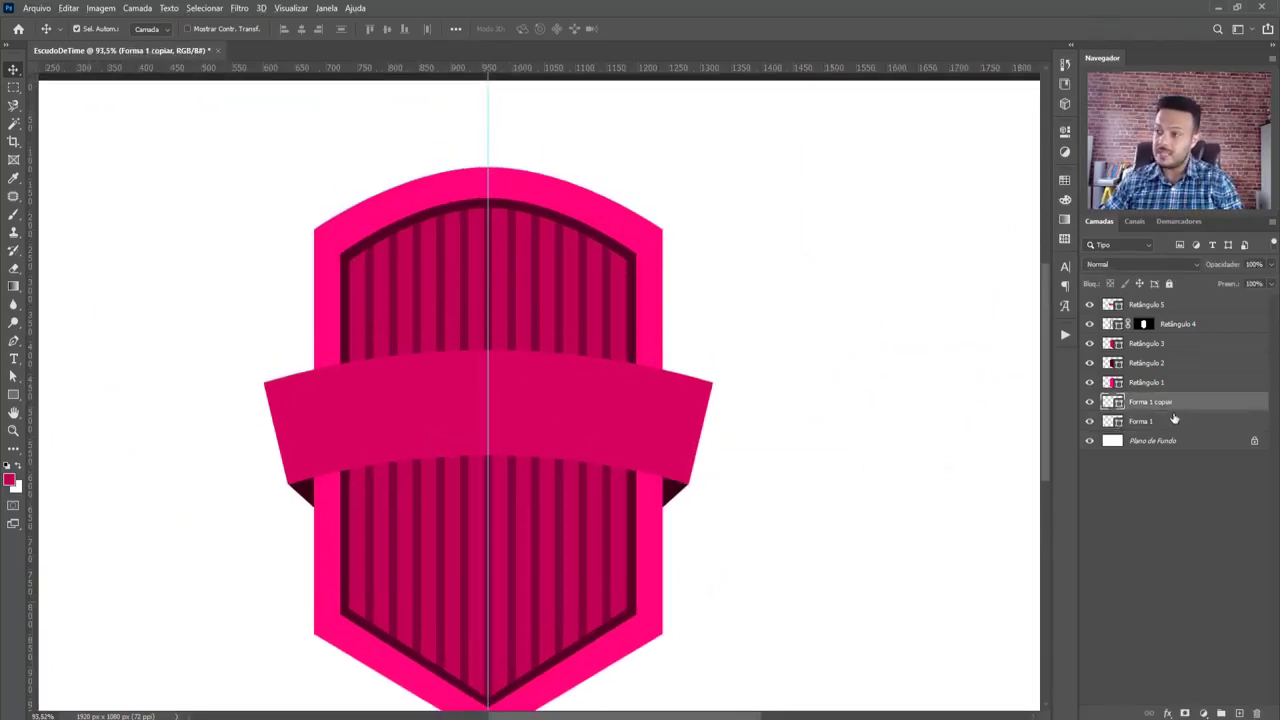
pyautogui.click(1175, 421)
pyautogui.click(1160, 405)
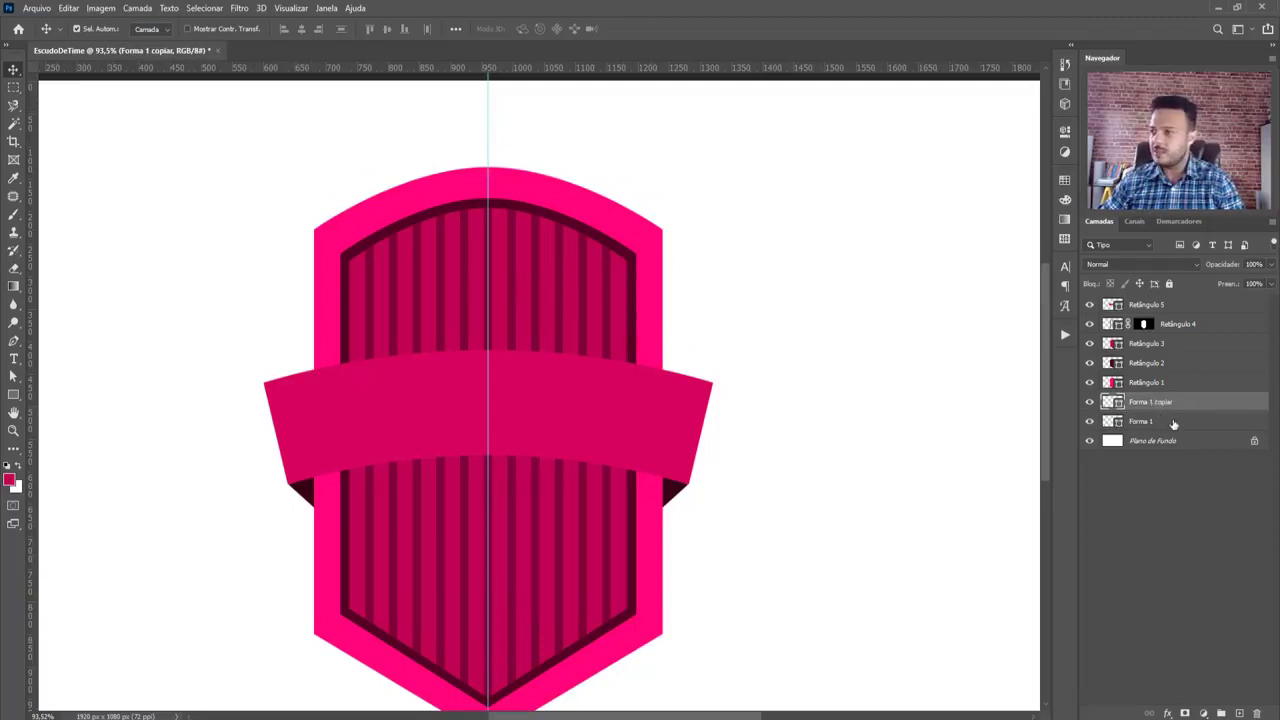
pyautogui.keyDown('shift'); pyautogui.click(1171, 421); pyautogui.keyUp('shift')
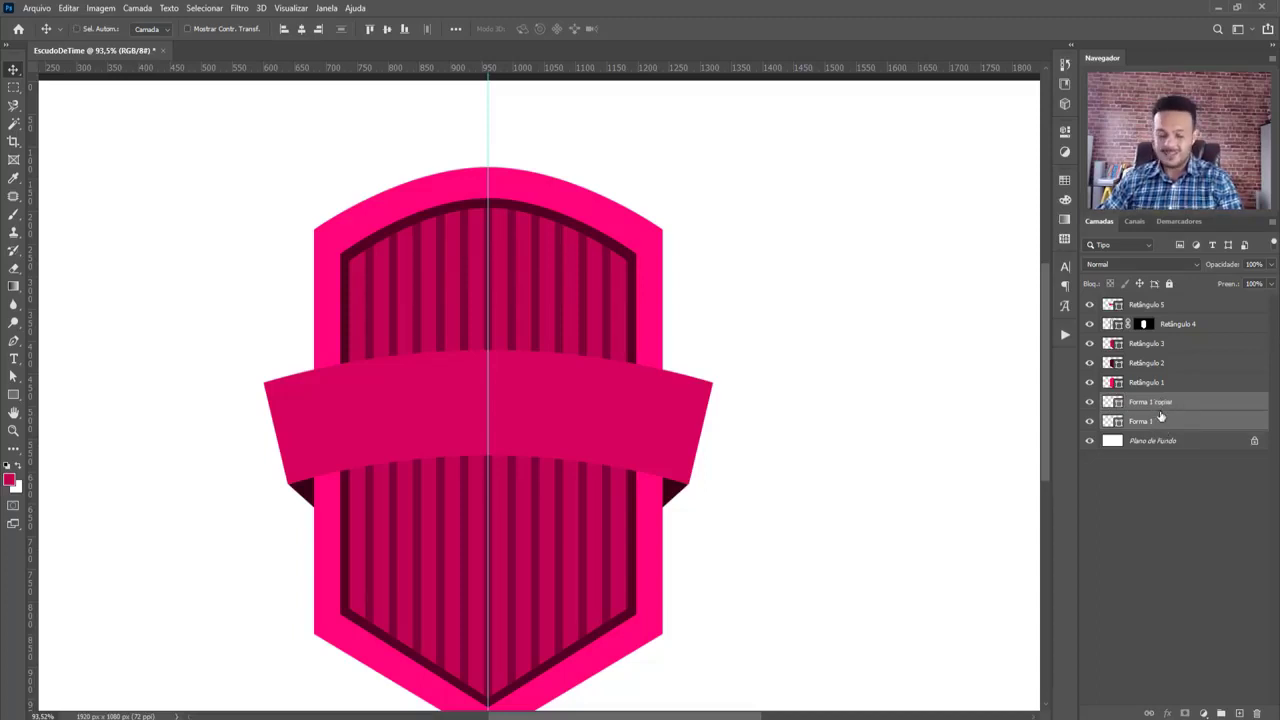
pyautogui.hotkey('ctrl', 'e')
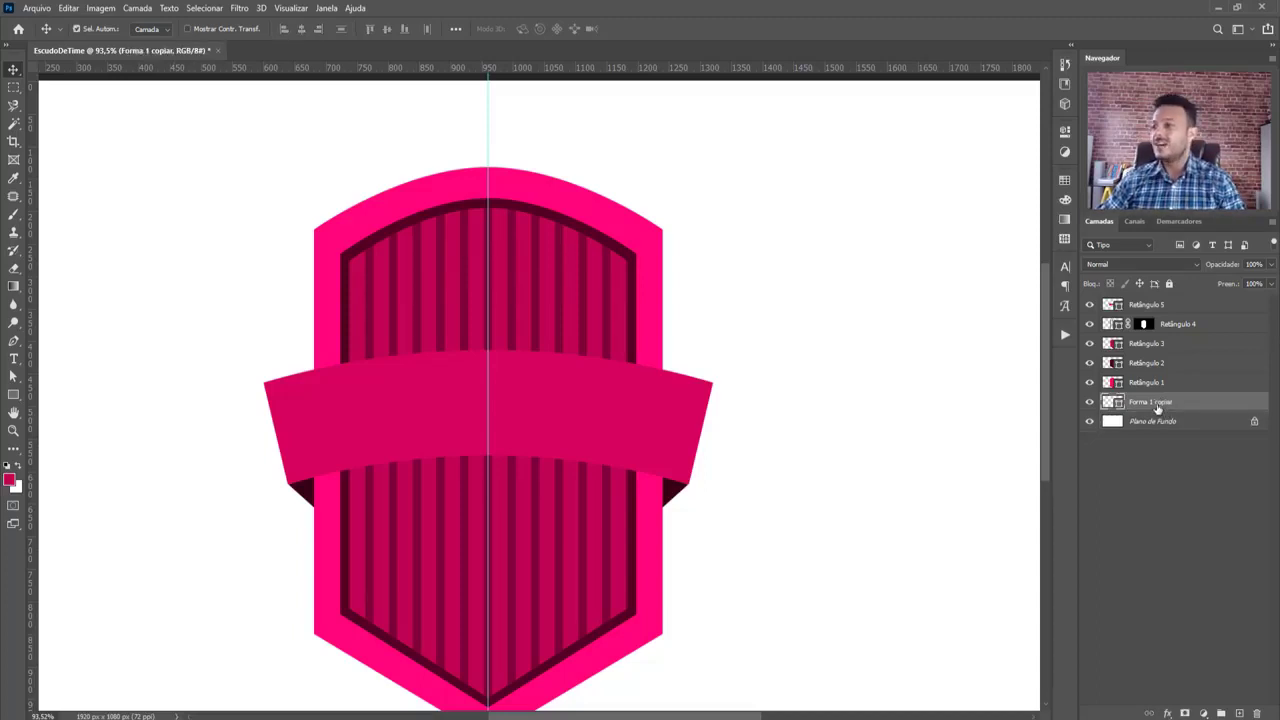
# Rename the merged fold layer as Forma 1
pyautogui.doubleClick(1159, 404)
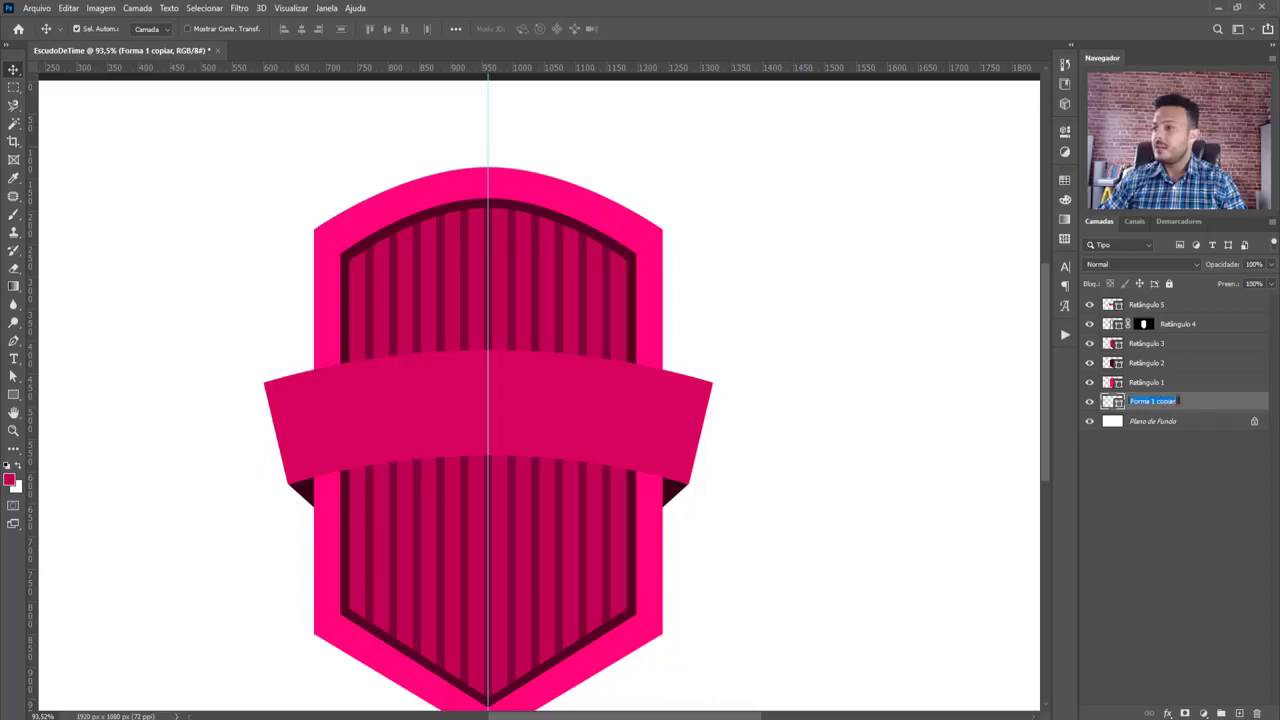
pyautogui.press('BackSpace')
pyautogui.press('BackSpace')
pyautogui.press('BackSpace')
pyautogui.press('BackSpace')
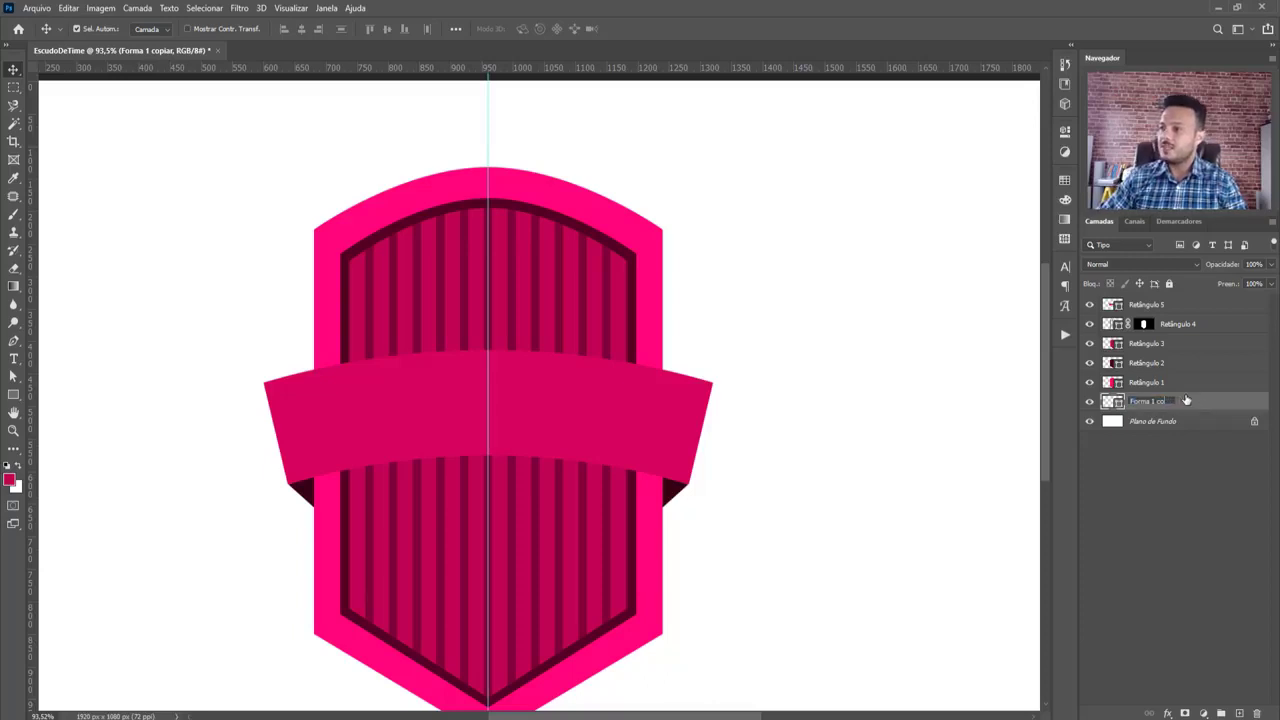
pyautogui.press('Return')
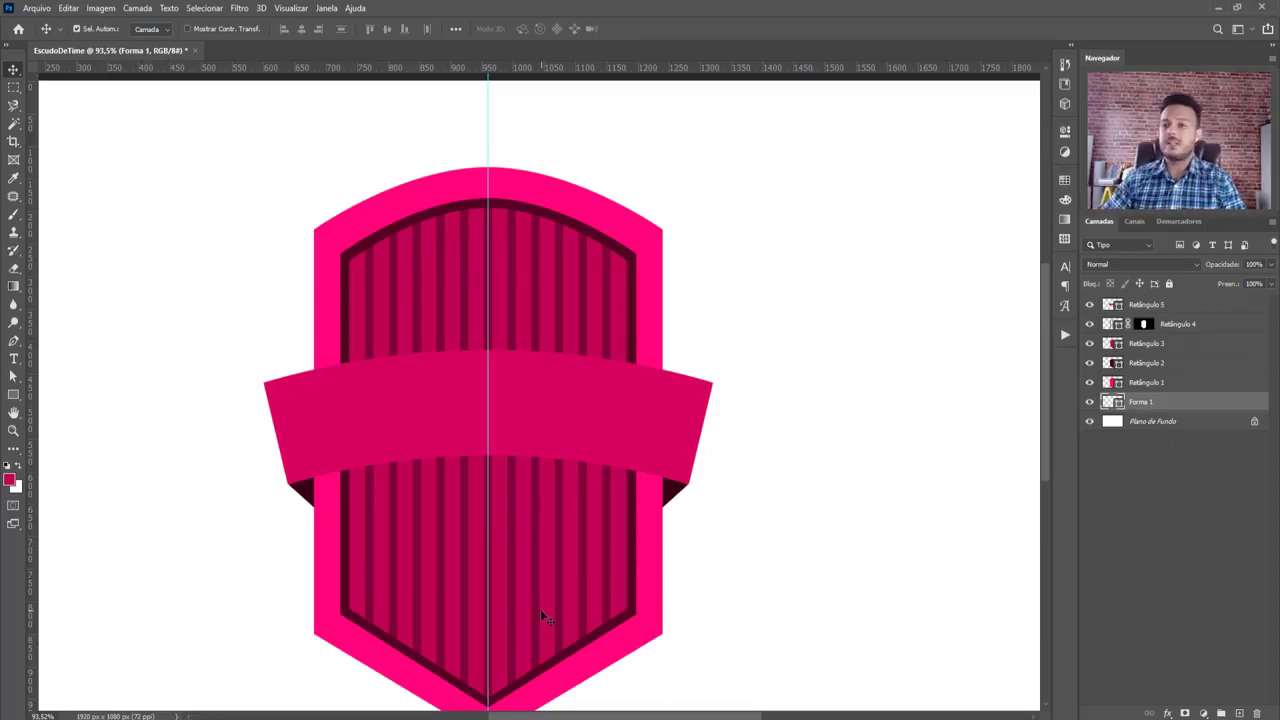
pyautogui.scroll(-1, 577, 570)
pyautogui.moveTo(702, 513); pyautogui.dragTo(825, 445)
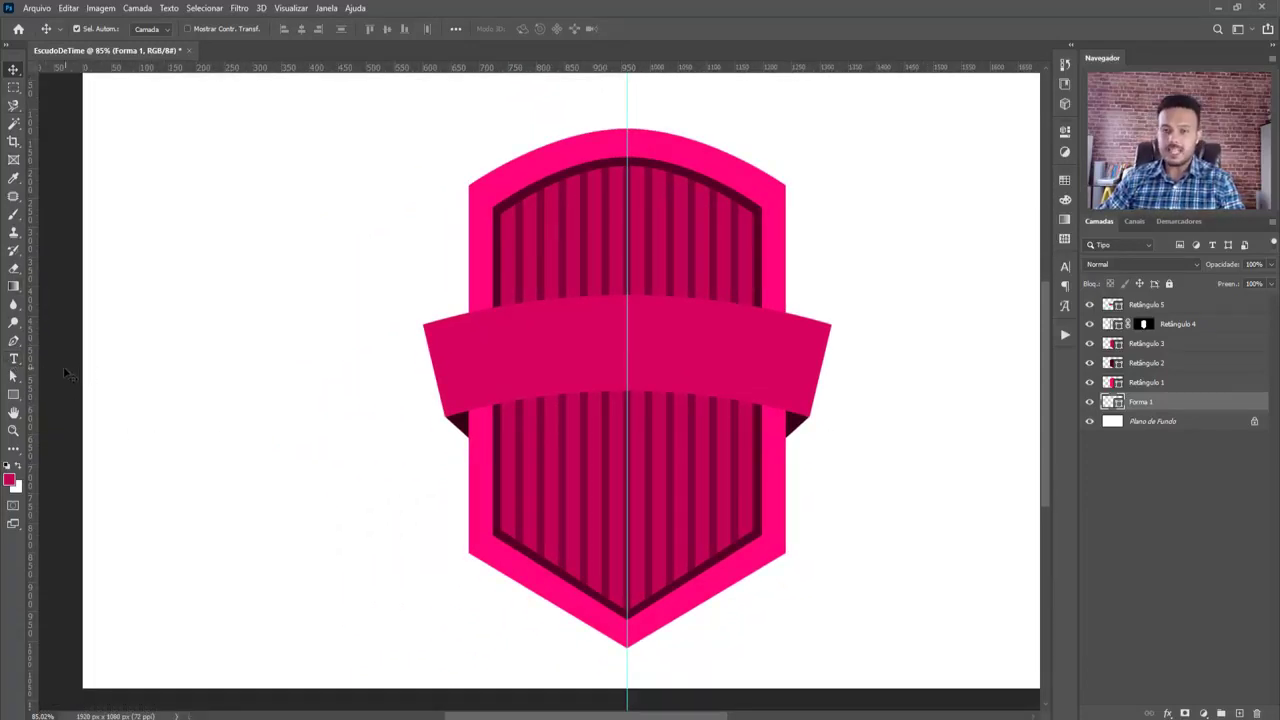
# Reset the colours to default and place placeholder type on the lower edge of the banner shape, Retângulo 5
pyautogui.press('d')
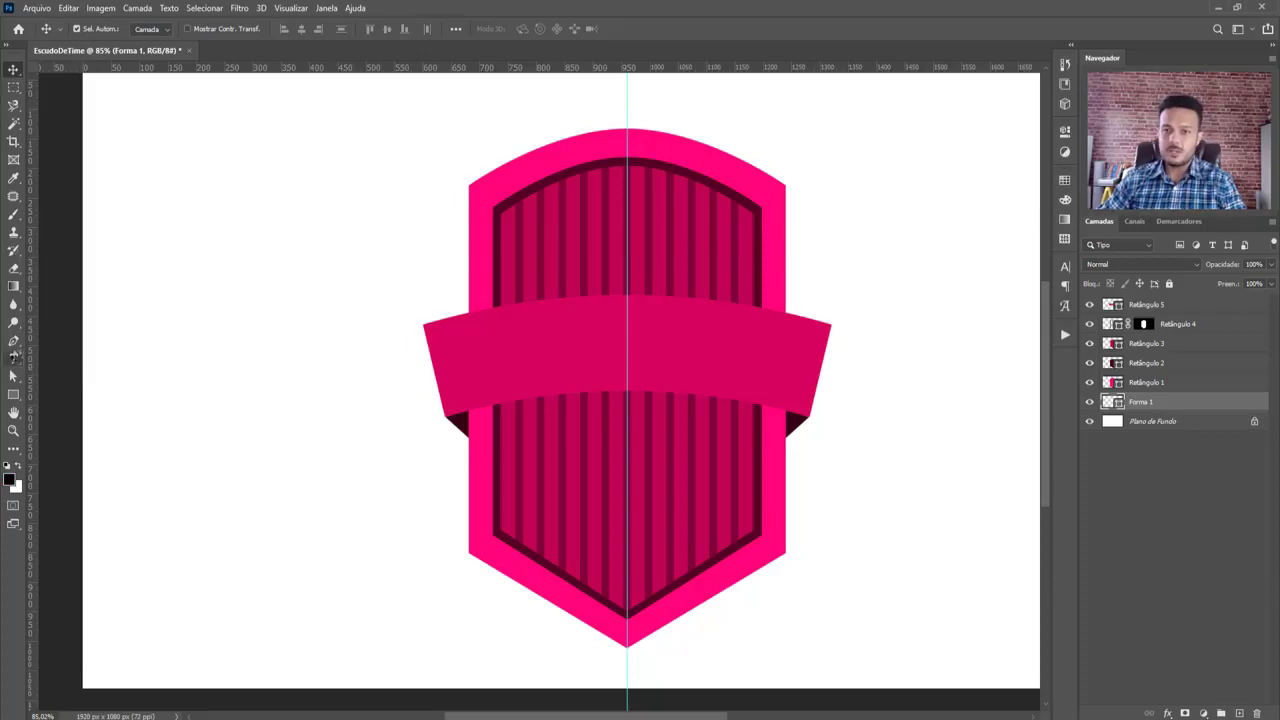
pyautogui.click(14, 357)
pyautogui.click(60, 358)
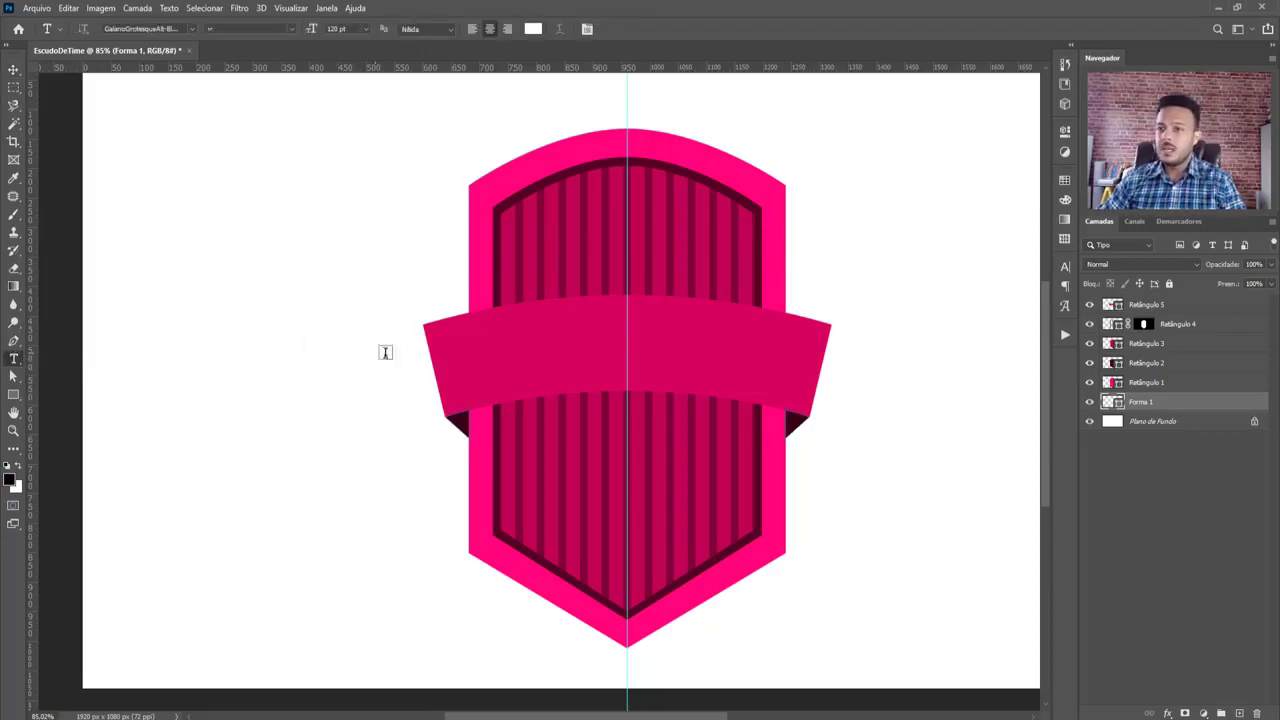
pyautogui.scroll(2, 490, 370)
pyautogui.moveTo(491, 371); pyautogui.dragTo(317, 369)
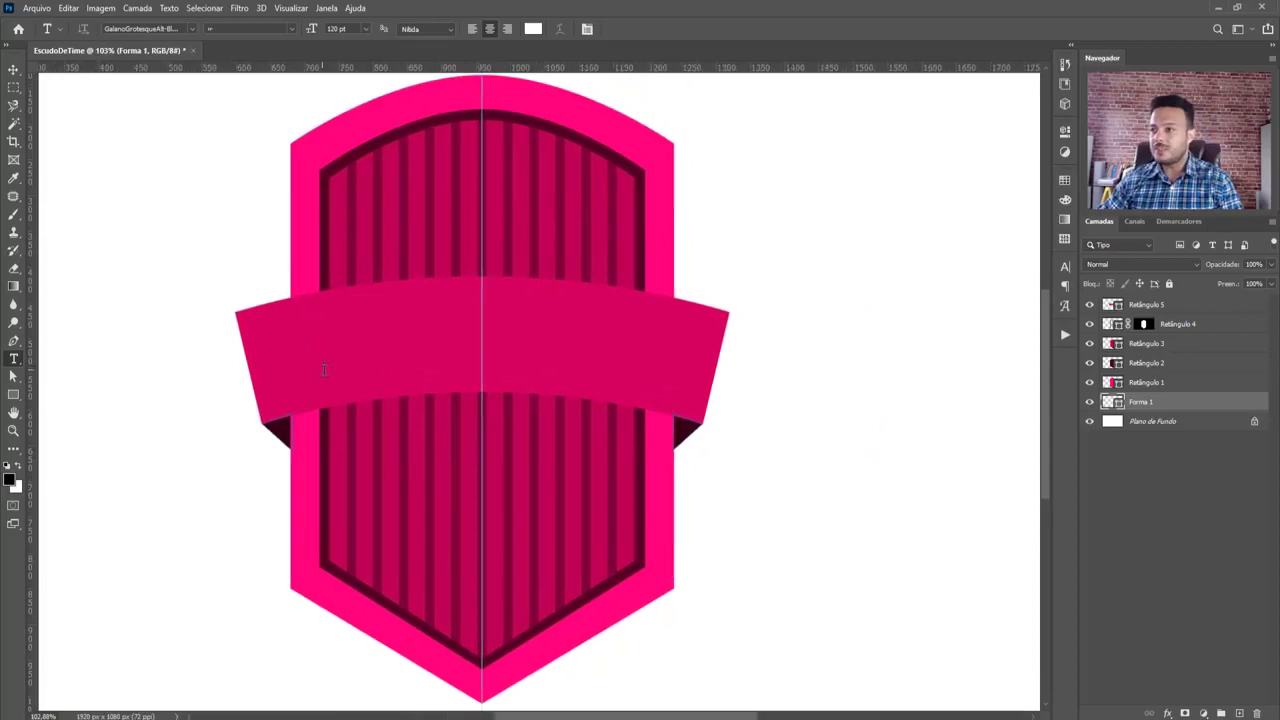
pyautogui.scroll(1, 324, 370)
pyautogui.click(1177, 305)
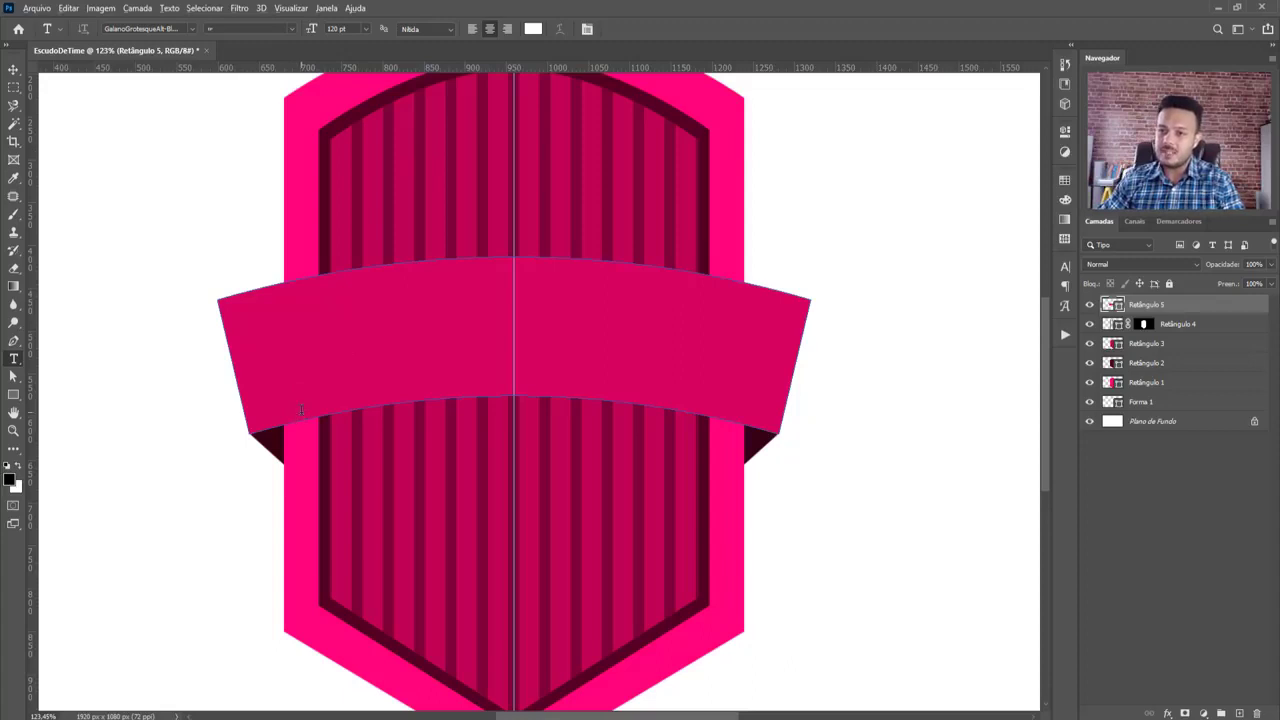
pyautogui.scroll(2, 303, 412)
pyautogui.moveTo(344, 423); pyautogui.dragTo(280, 346)
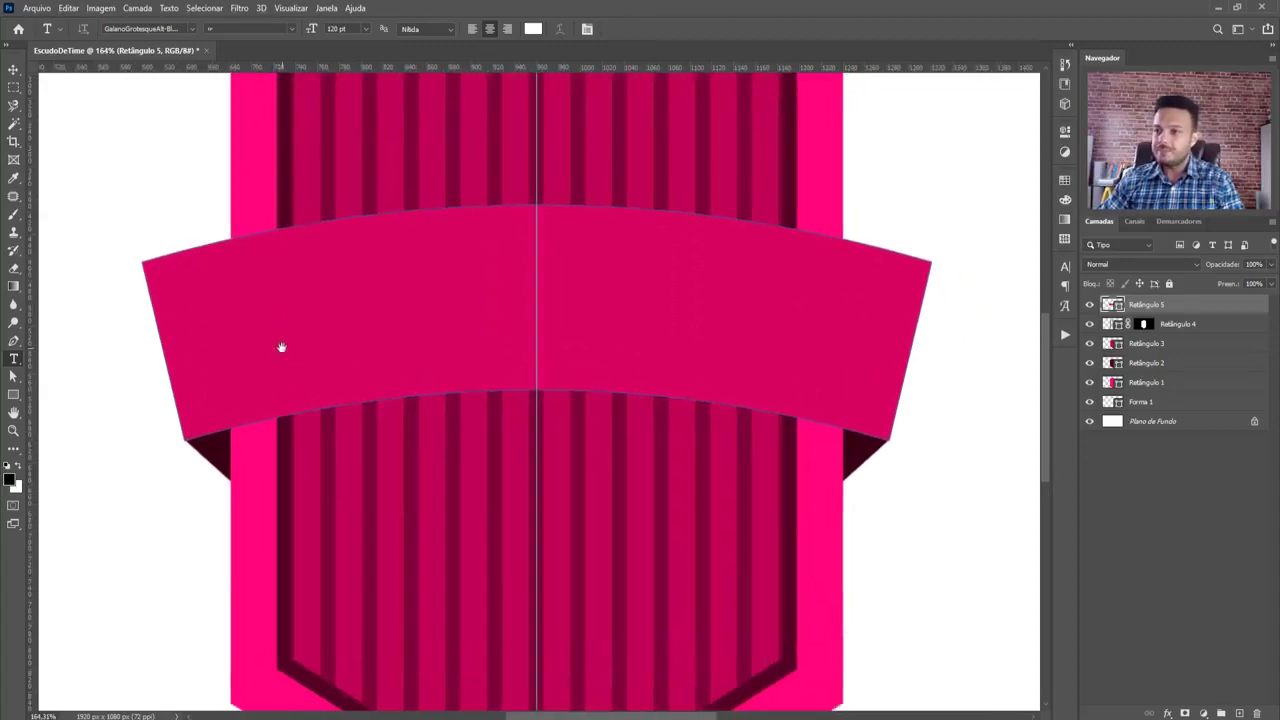
pyautogui.click(251, 420)
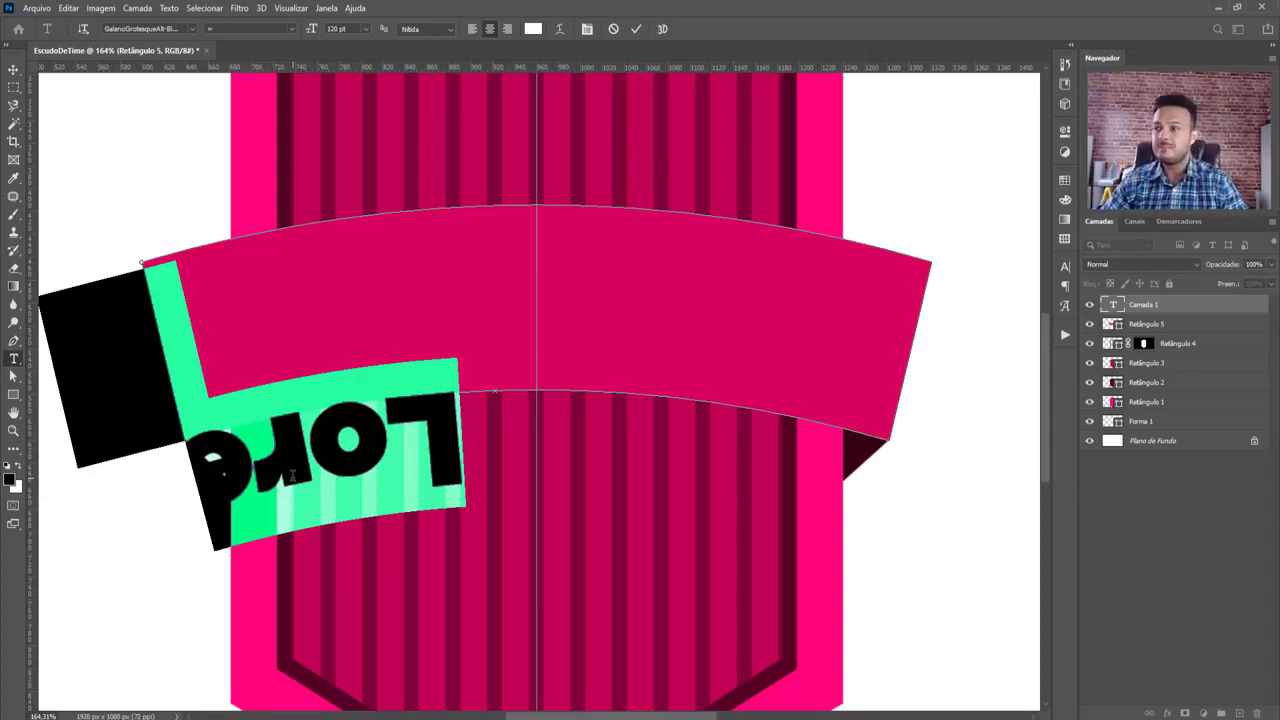
# Flip the placeholder text to the inner side of the banner's lower edge with the Direct Selection tool so it reads upright
pyautogui.click(13, 378)
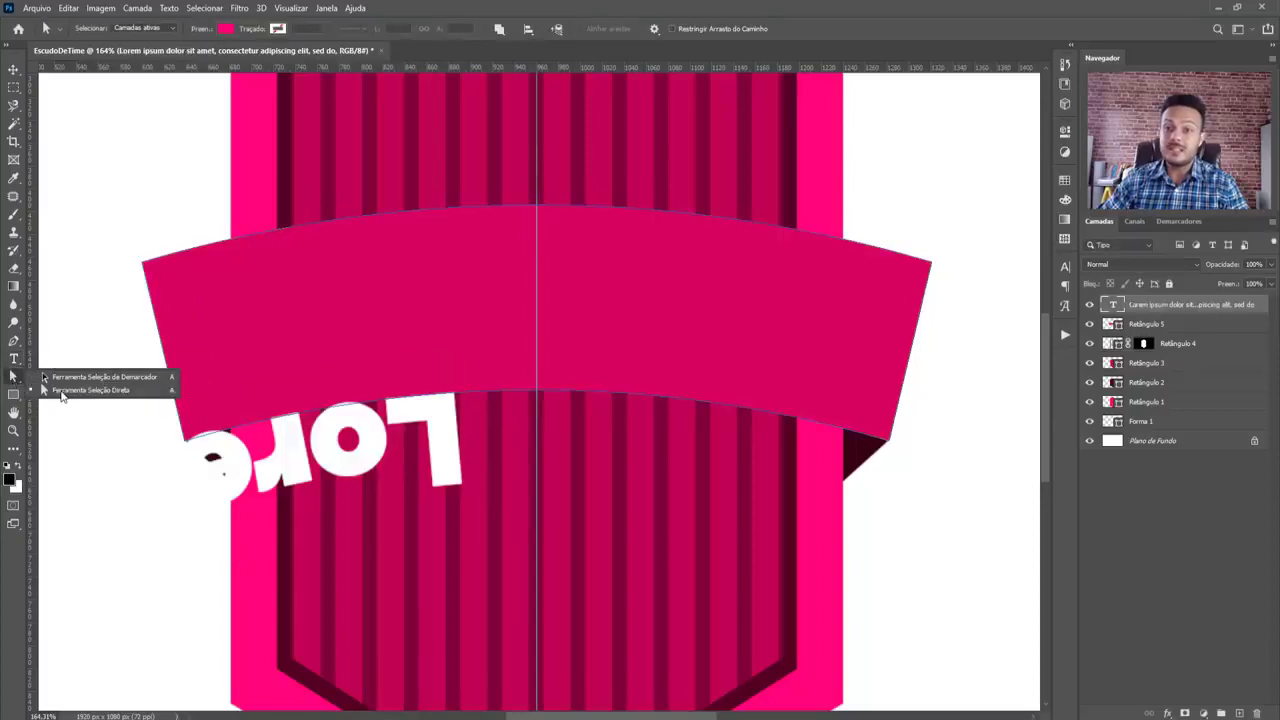
pyautogui.click(55, 390)
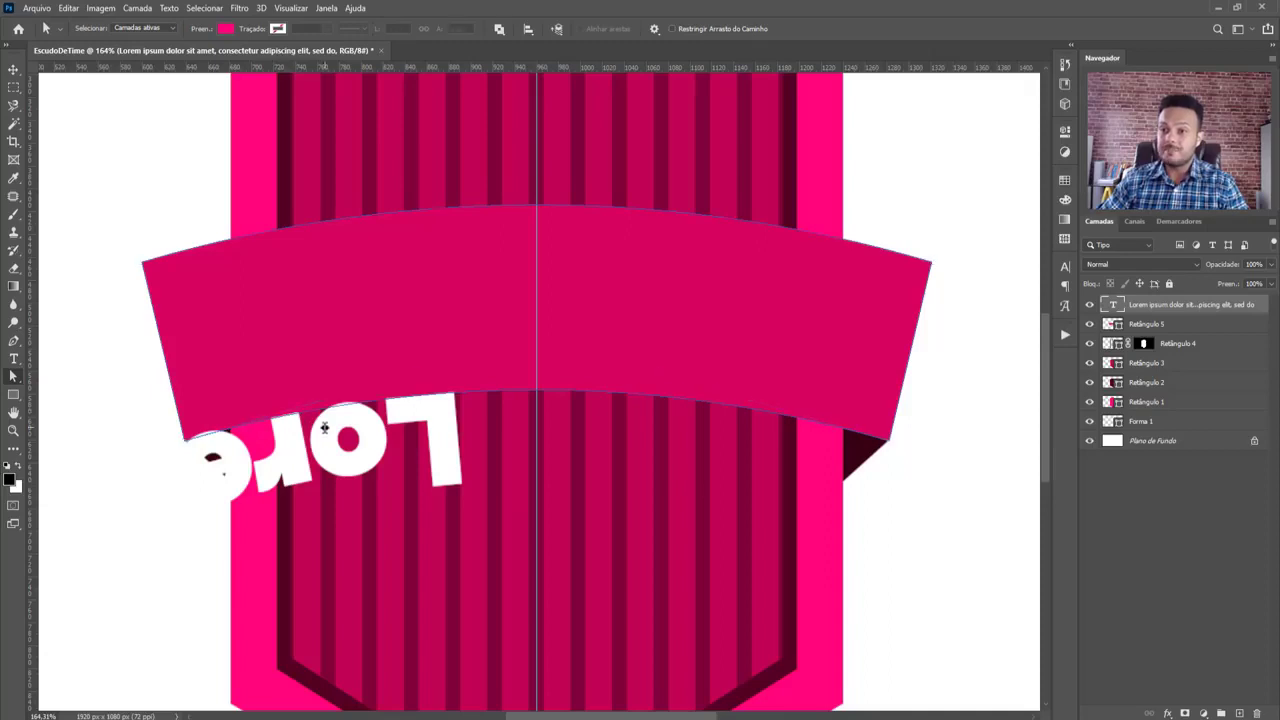
pyautogui.moveTo(324, 421)
pyautogui.mouseDown()
pyautogui.moveTo(324, 432)
pyautogui.moveTo(358, 400)
pyautogui.moveTo(354, 374)
pyautogui.moveTo(486, 352)
pyautogui.mouseUp()
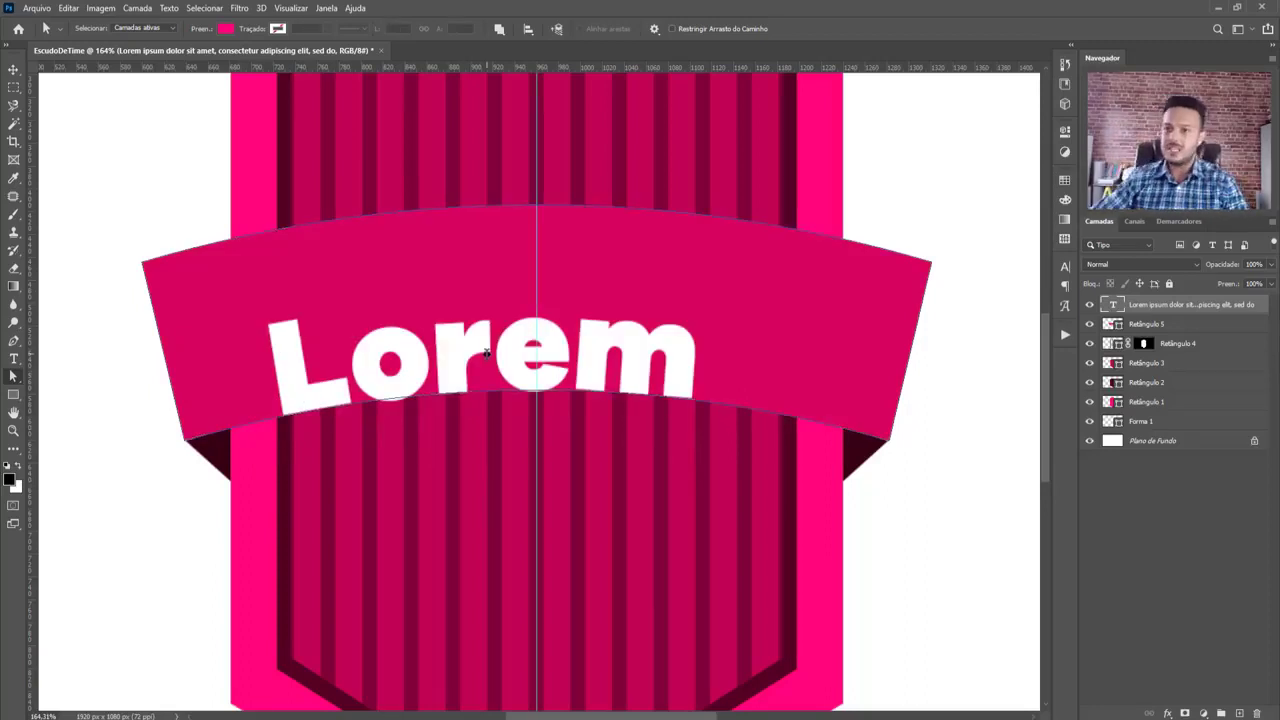
pyautogui.moveTo(486, 352)
pyautogui.mouseDown()
pyautogui.moveTo(468, 349)
pyautogui.moveTo(479, 348)
pyautogui.mouseUp()
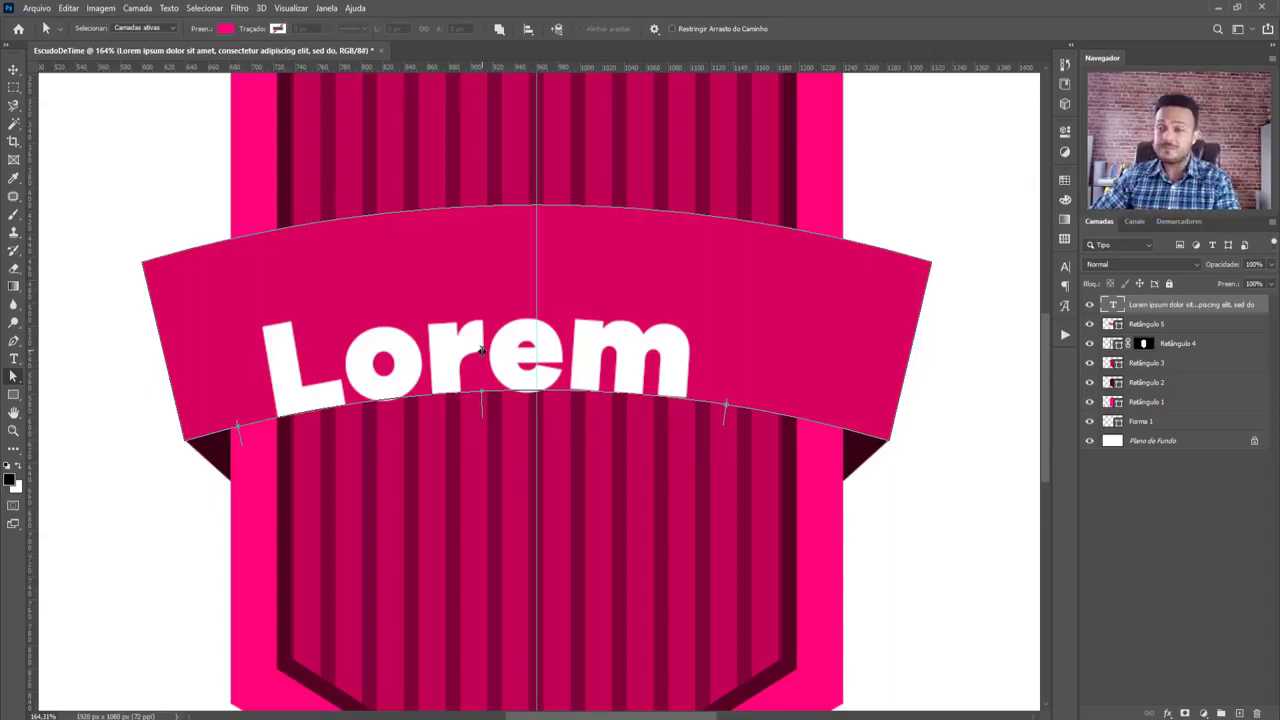
pyautogui.moveTo(482, 350); pyautogui.dragTo(481, 350)
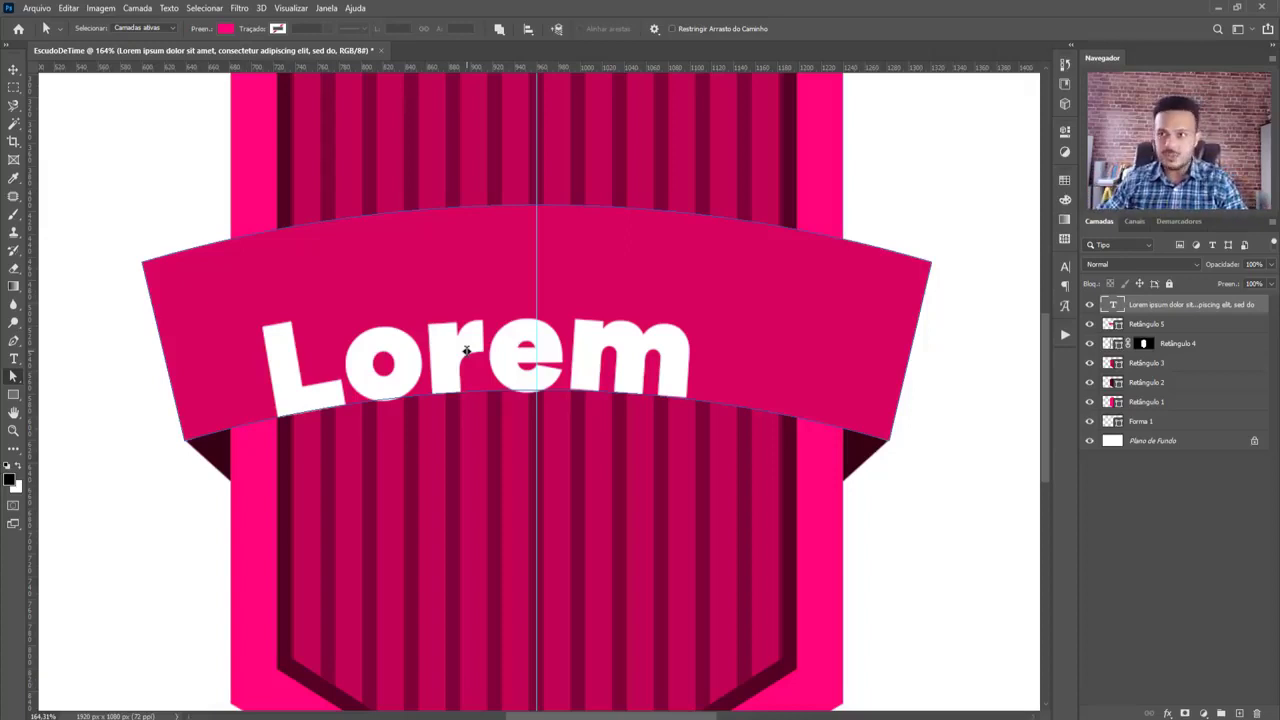
# Extend the text's path limits close to both lower corners of the banner and centre the text on the vertical guide
pyautogui.moveTo(280, 410); pyautogui.dragTo(214, 439)
pyautogui.hotkey('ctrl', 'z')
pyautogui.hotkey('ctrl', 'z')
pyautogui.moveTo(473, 403); pyautogui.dragTo(541, 403)
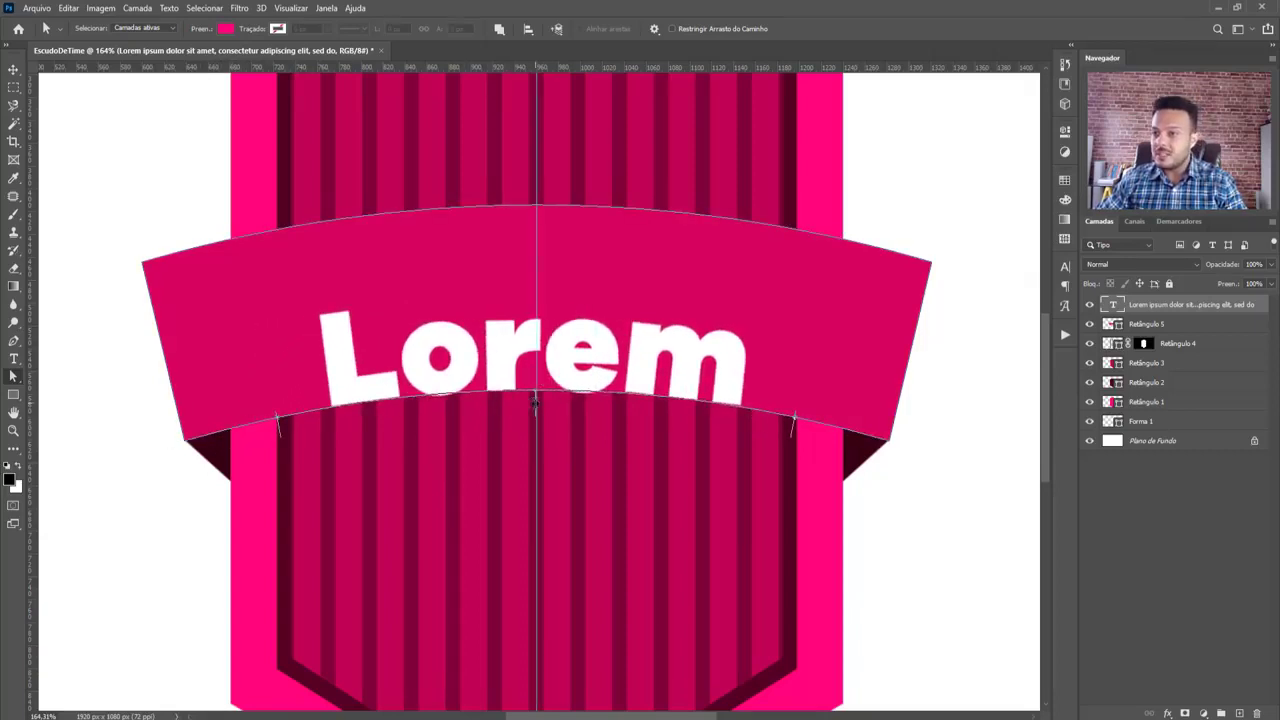
pyautogui.moveTo(771, 405); pyautogui.dragTo(870, 437)
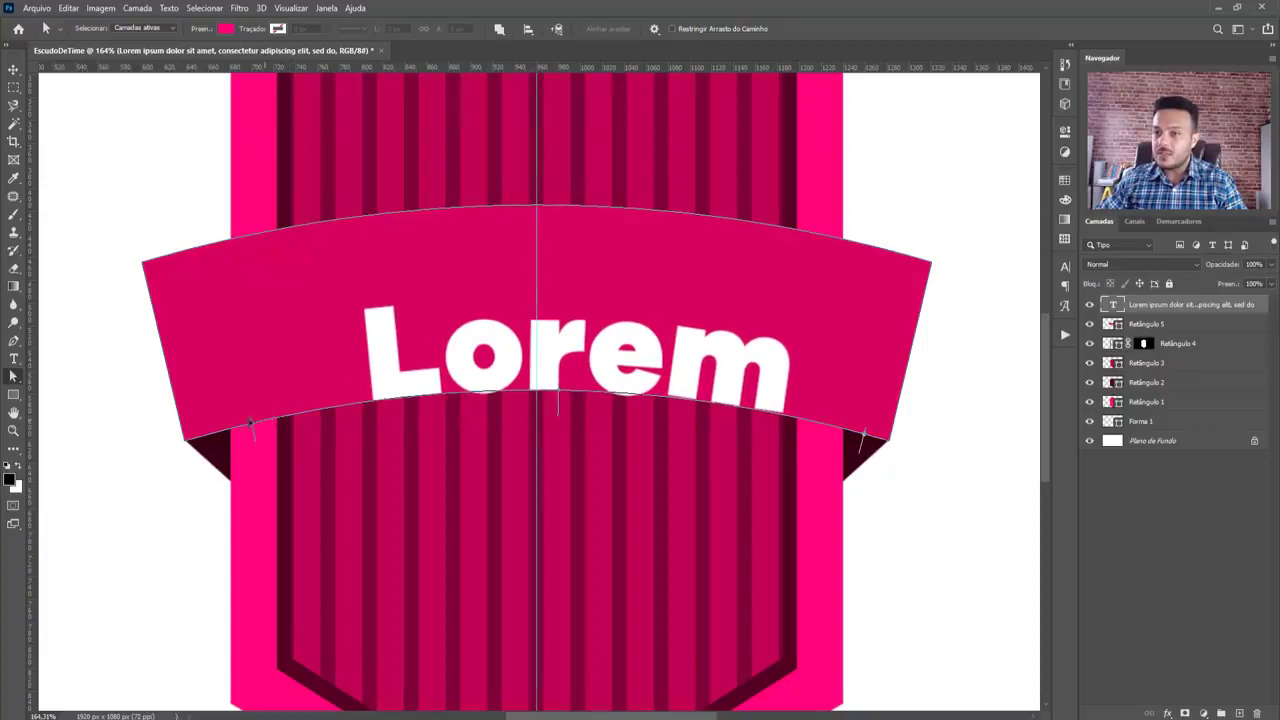
pyautogui.moveTo(558, 402); pyautogui.dragTo(545, 402)
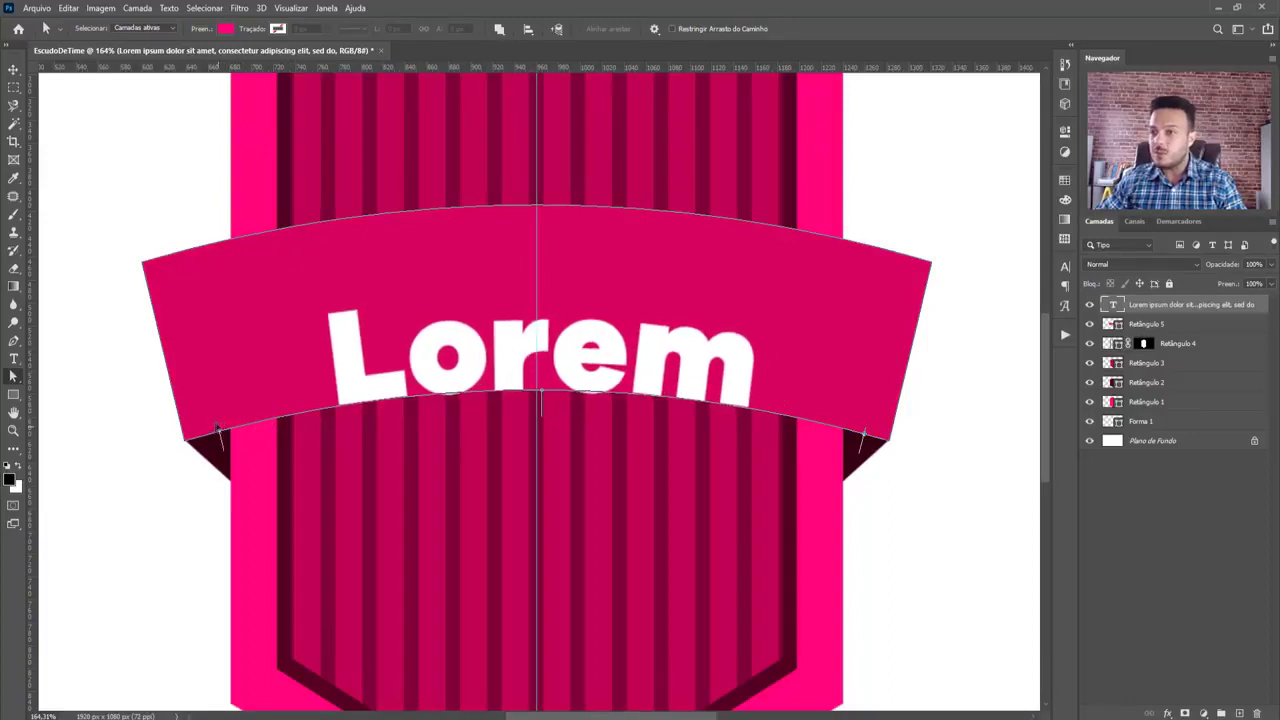
pyautogui.moveTo(225, 428); pyautogui.dragTo(205, 429)
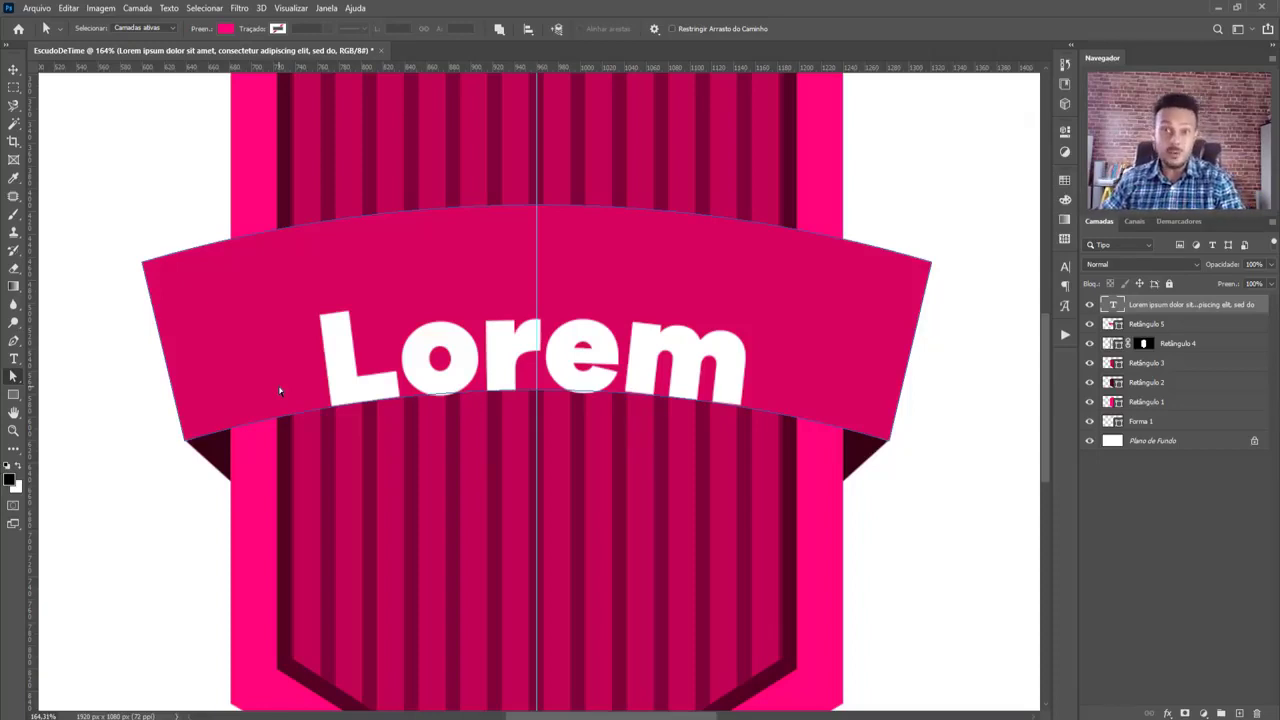
# Replace the visible placeholder word on the banner with SEU TIME in capitals
pyautogui.press('t')
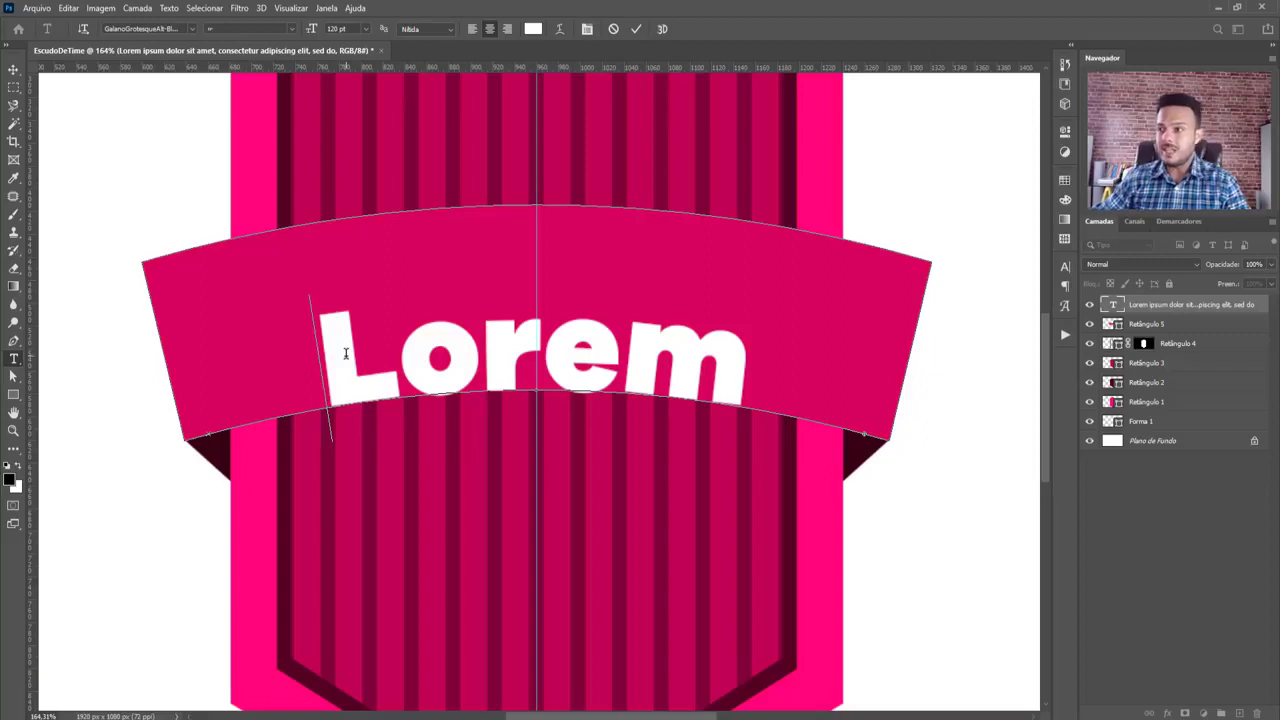
pyautogui.click(448, 342)
pyautogui.moveTo(727, 362); pyautogui.dragTo(350, 368)
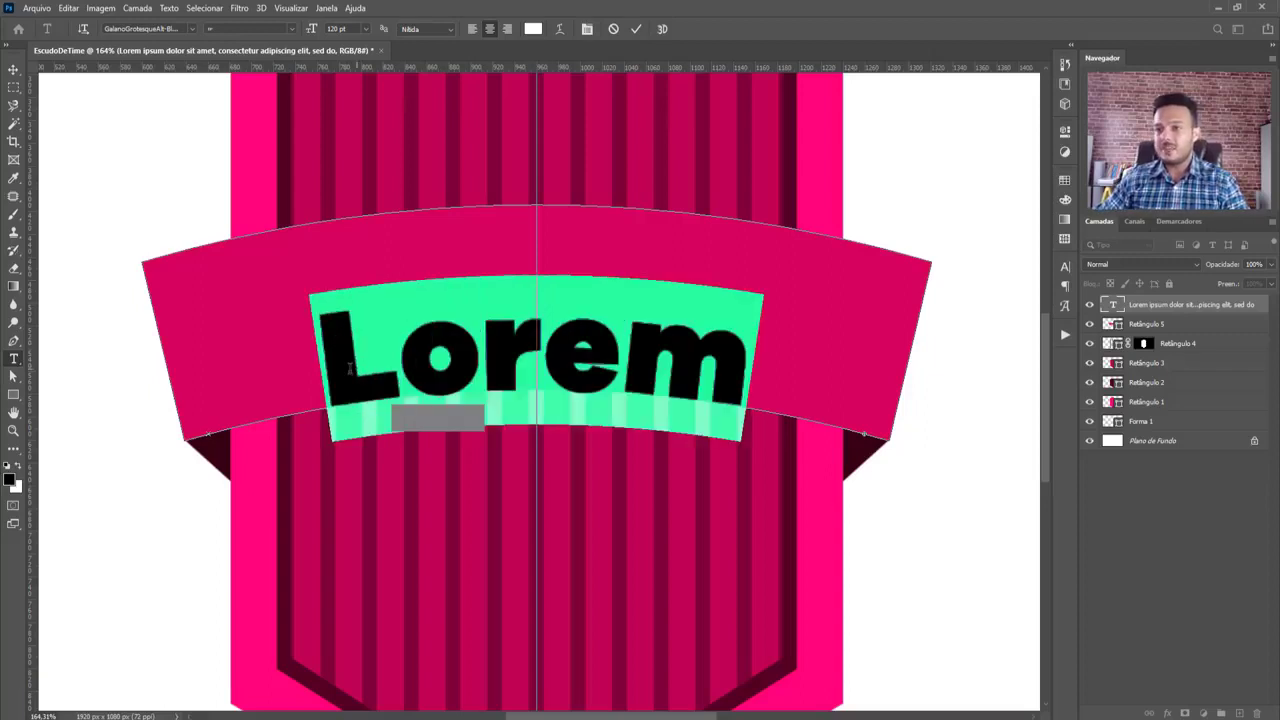
pyautogui.press('capslock')
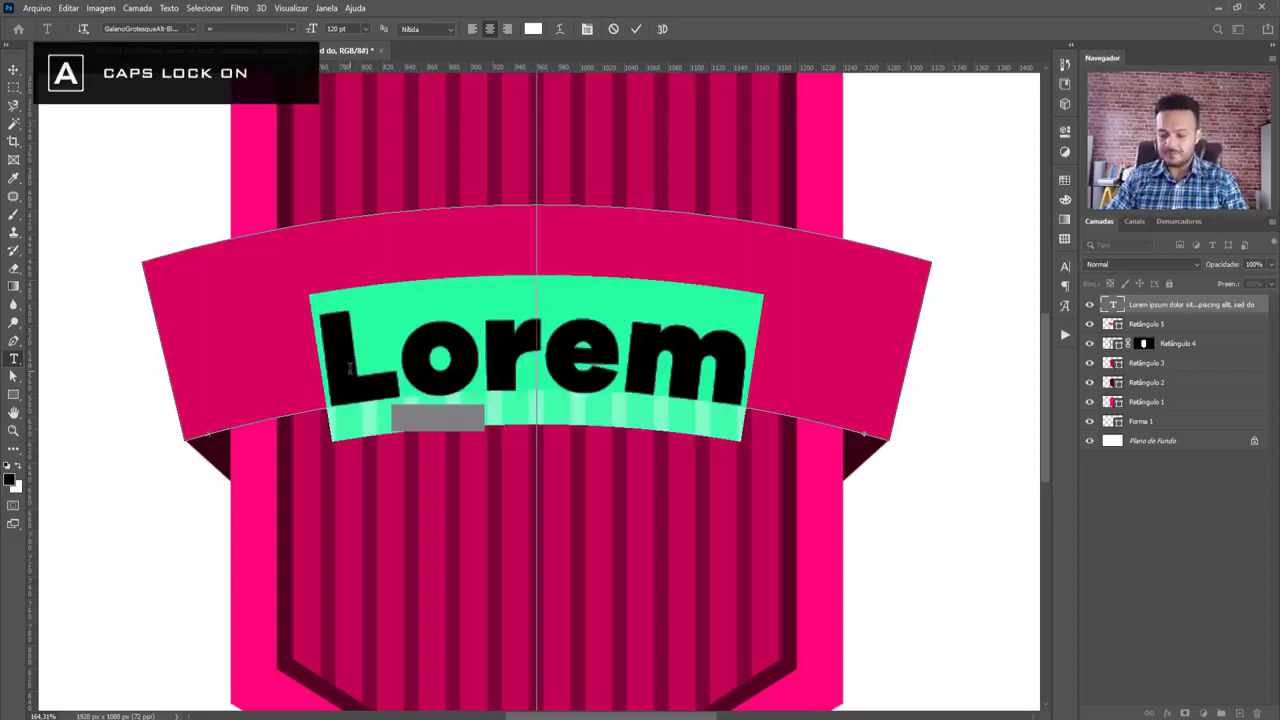
pyautogui.click(350, 368)
pyautogui.hotkey('ctrl', 'a')
pyautogui.write('SEU TIME')
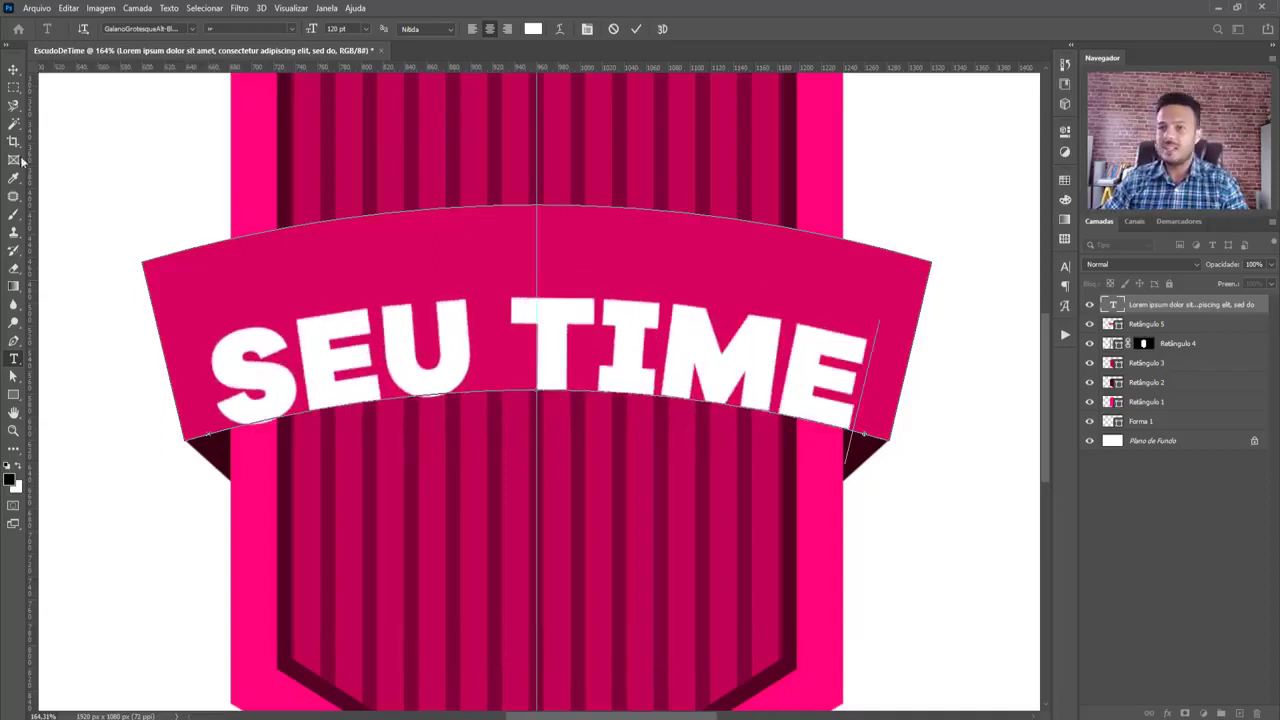
pyautogui.click(13, 72)
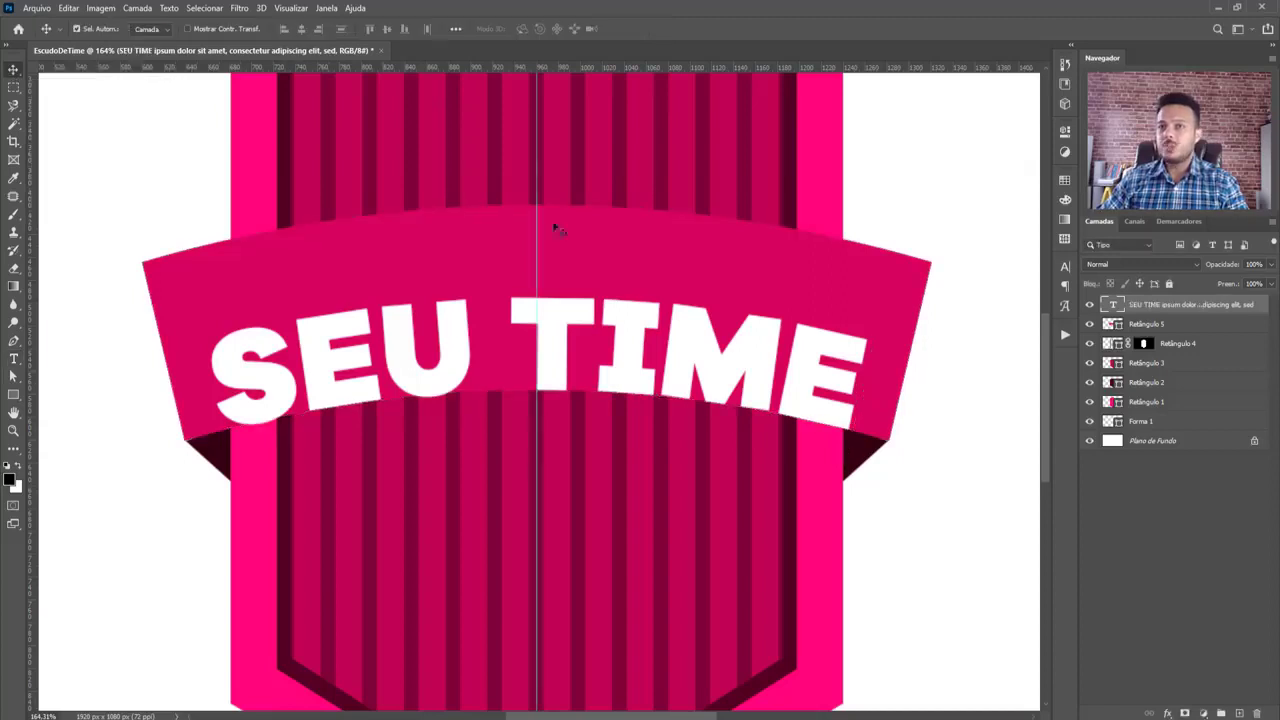
# Browse other fonts for the SEU TIME text, keep the original one, and set the font size to 110 pt
pyautogui.click(1066, 269)
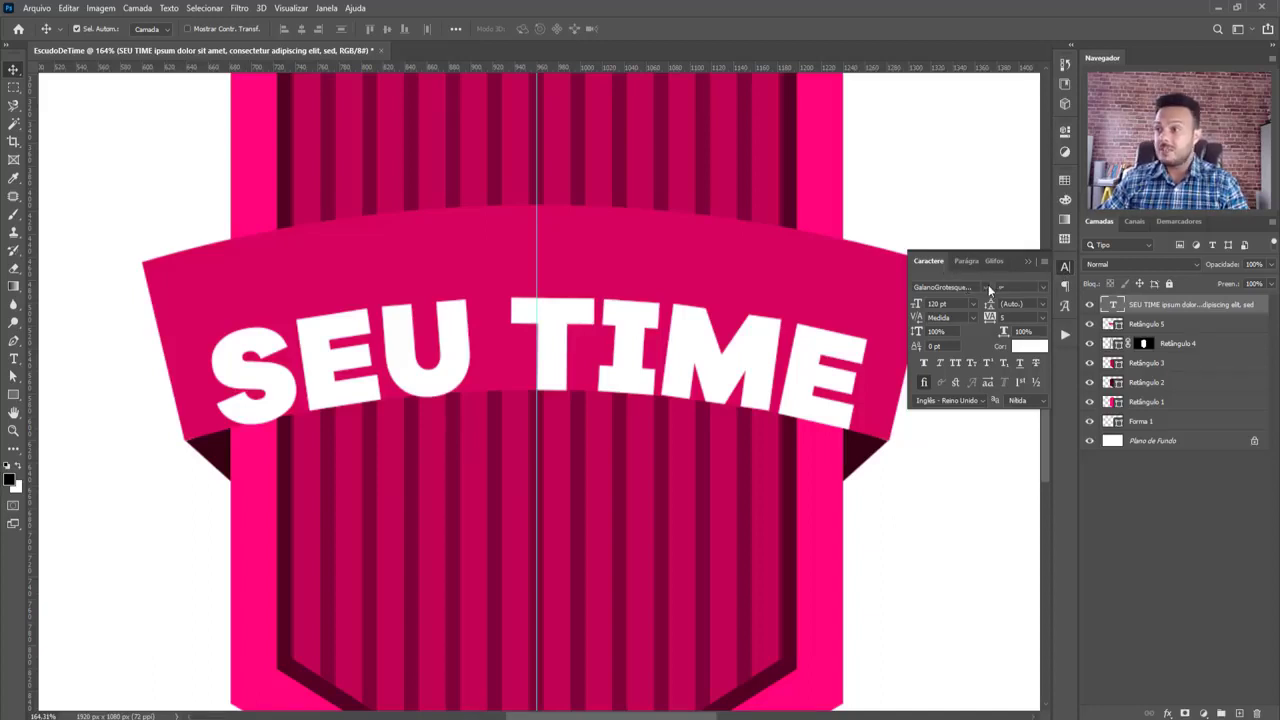
pyautogui.click(988, 286)
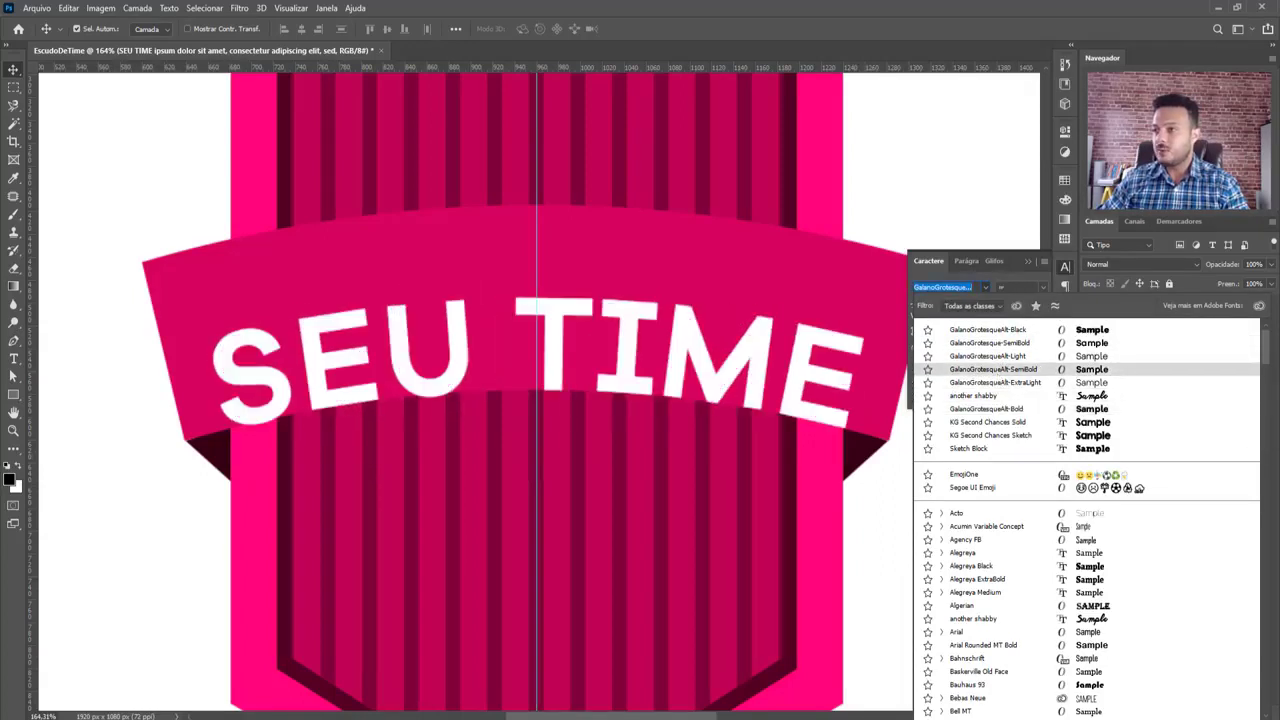
pyautogui.click(1012, 259)
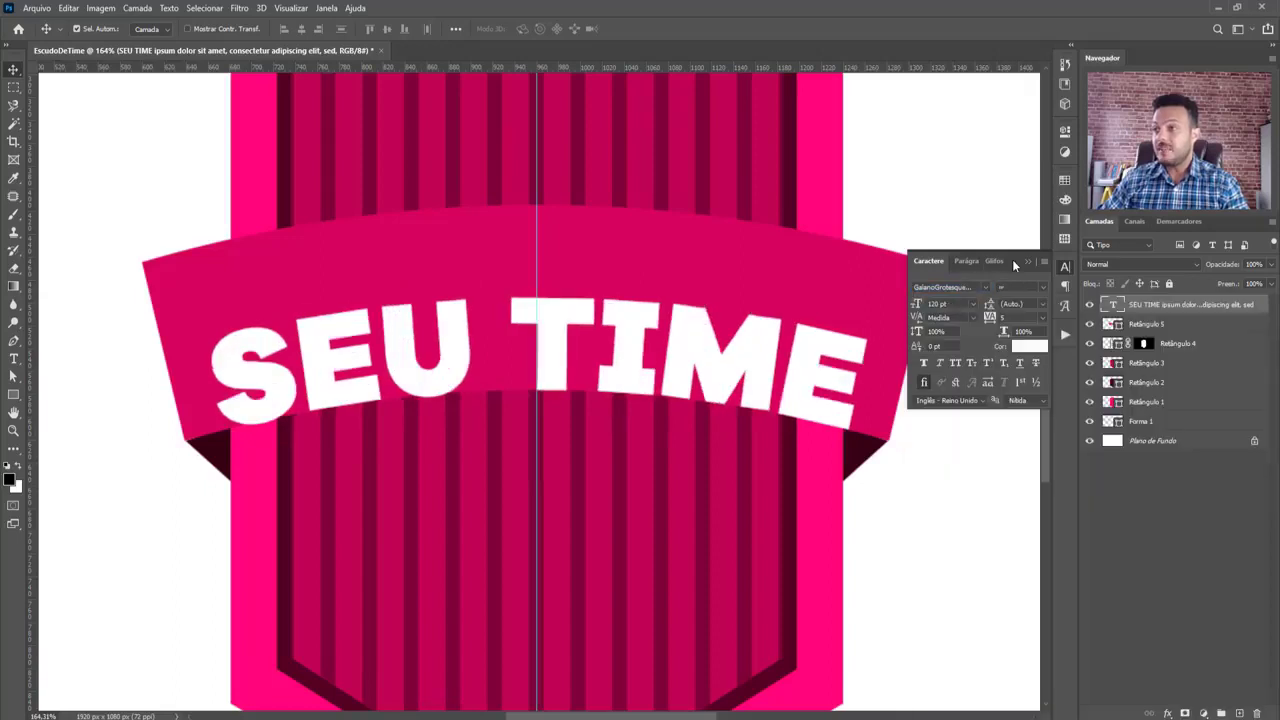
pyautogui.click(973, 308)
pyautogui.click(968, 316)
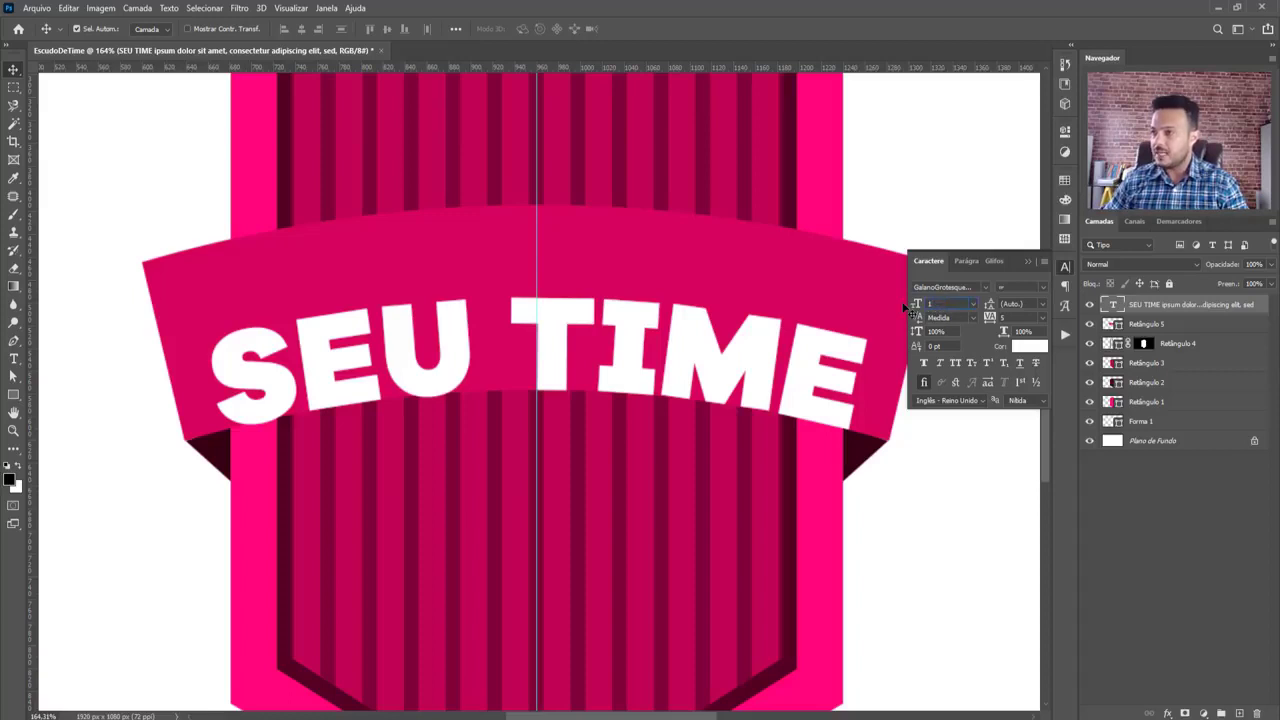
pyautogui.press('Return')
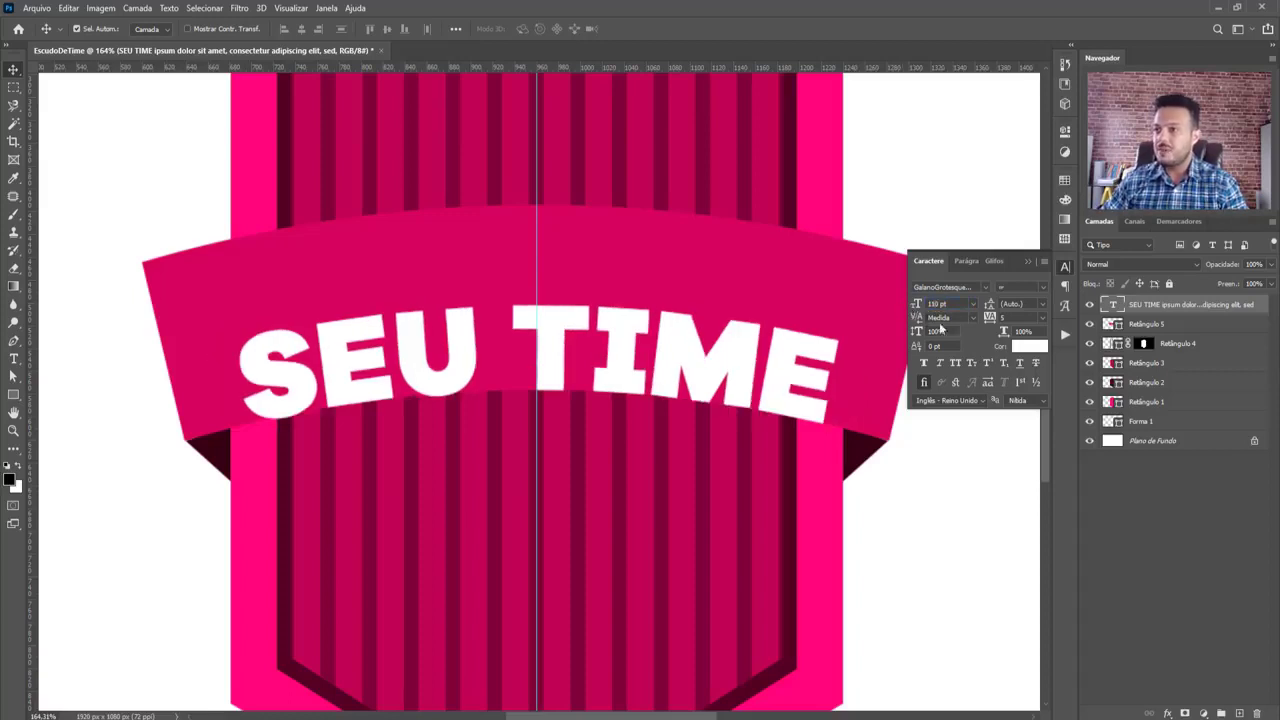
pyautogui.click(1026, 264)
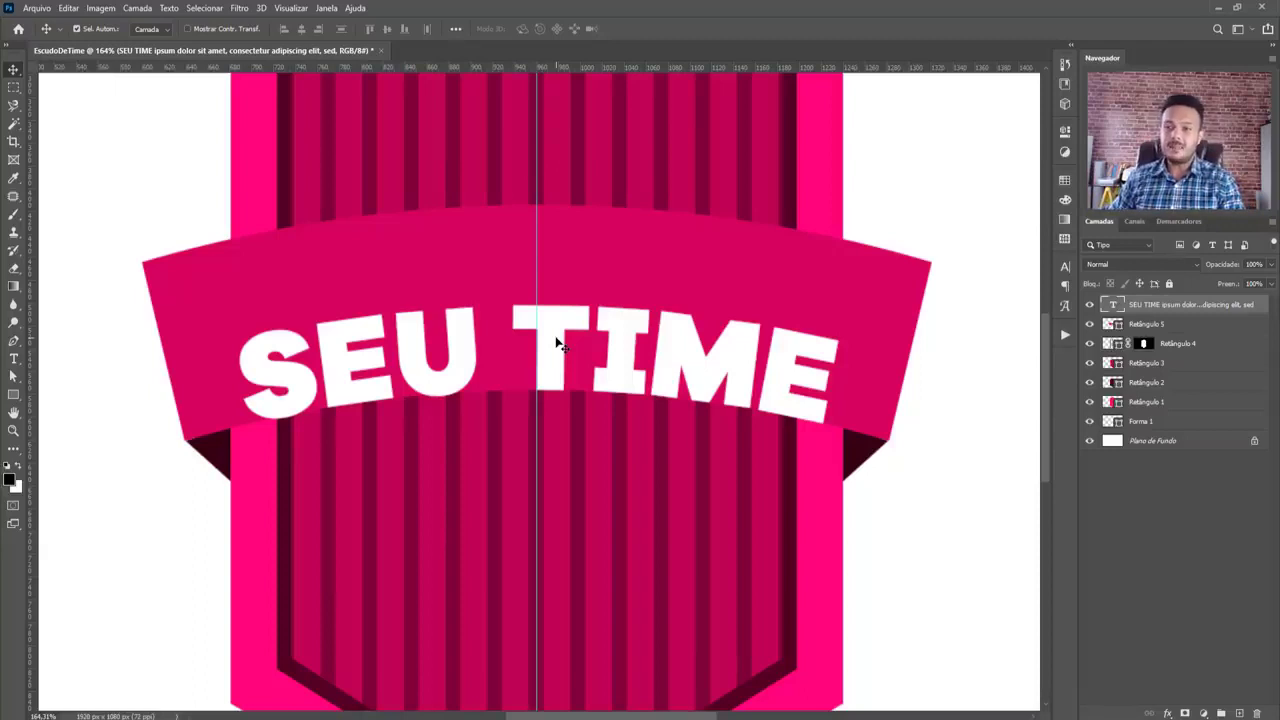
# Move the SEU TIME text straight up with Free Transform until it is vertically centred on the banner
pyautogui.hotkey('ctrl', 't')
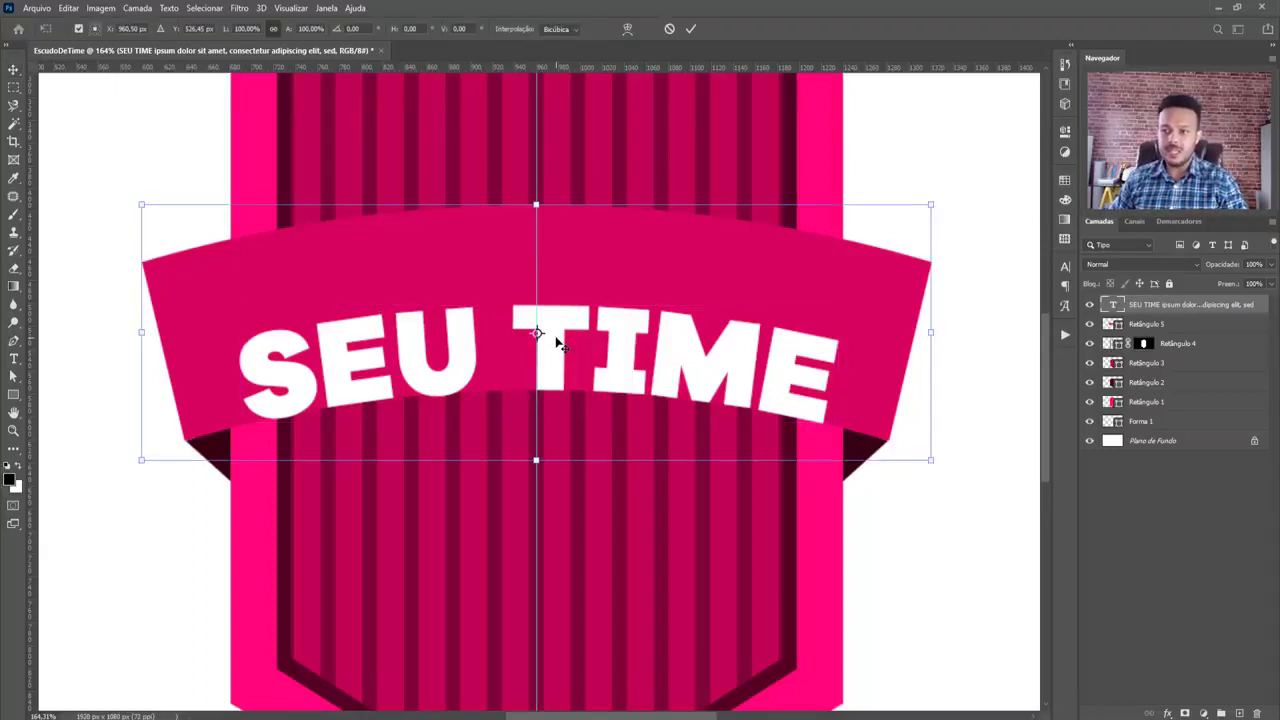
pyautogui.press('Up')
pyautogui.press('Up')
pyautogui.press('Up')
pyautogui.press('Up')
pyautogui.press('Up')
pyautogui.press('Up')
pyautogui.press('Up')
pyautogui.press('Up')
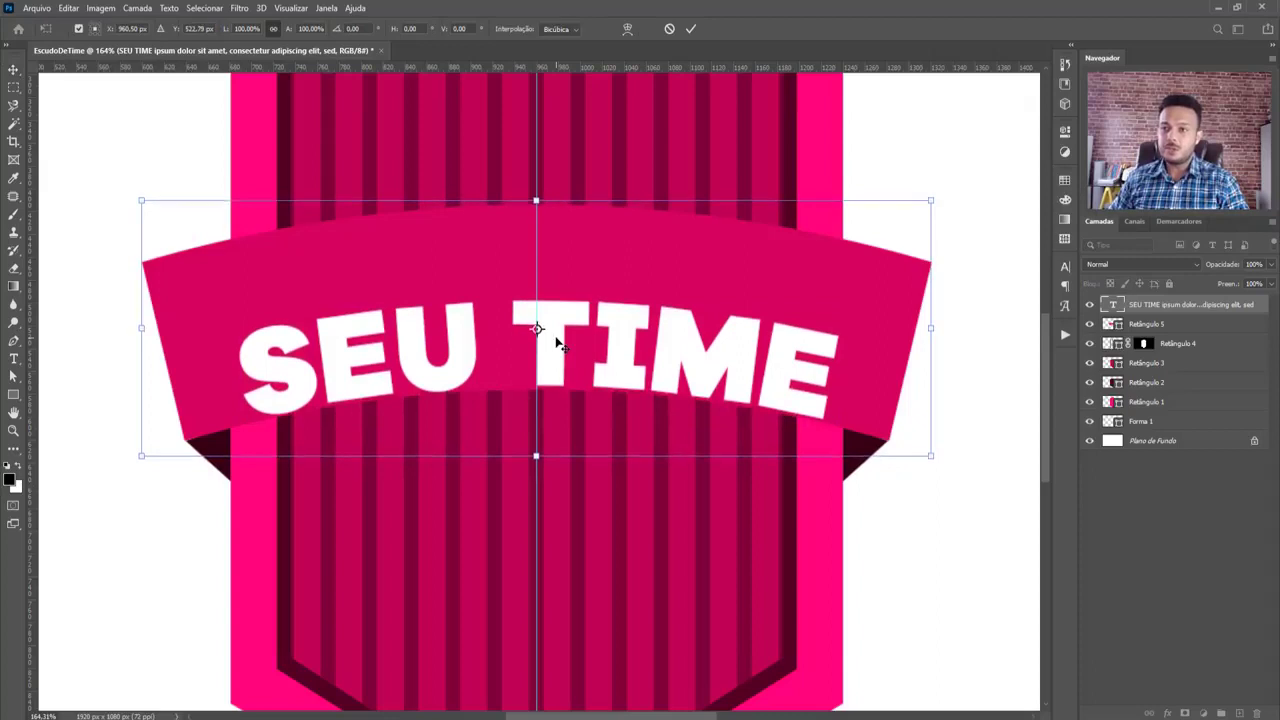
pyautogui.press('Up')
pyautogui.press('Up')
pyautogui.press('Up')
pyautogui.press('Up')
pyautogui.press('Up')
pyautogui.press('Up')
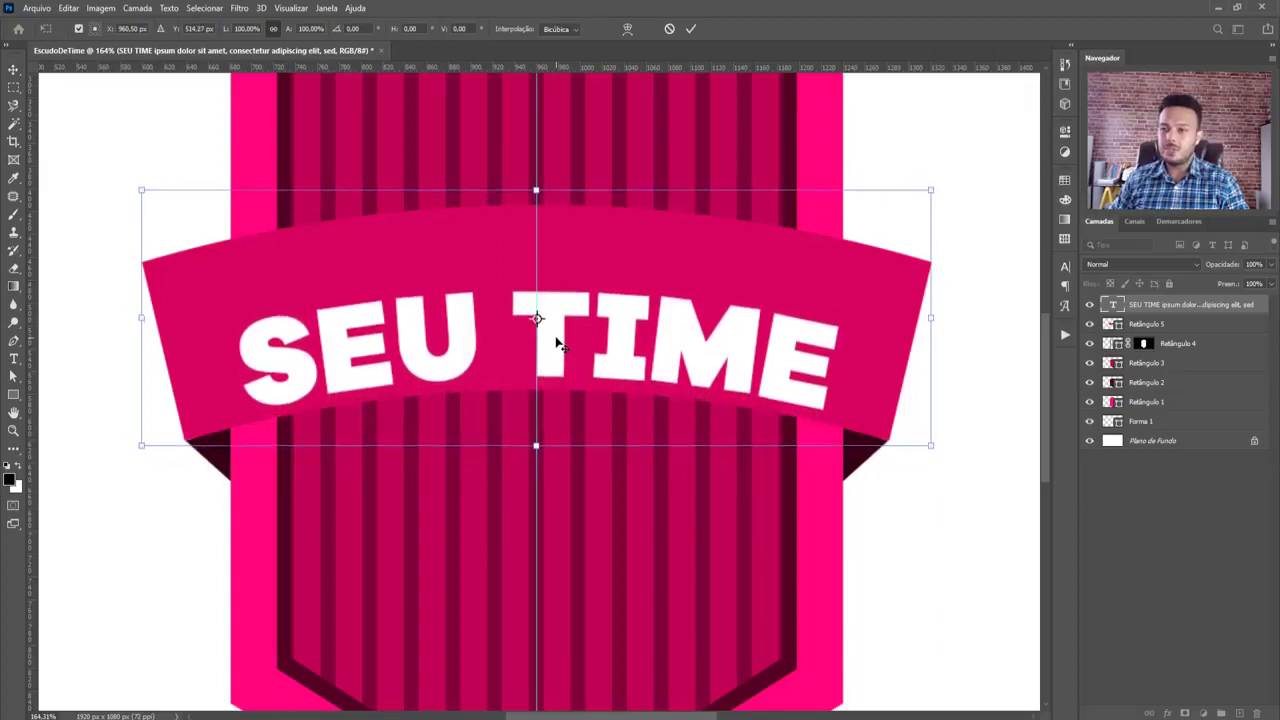
pyautogui.press('Up')
pyautogui.press('Up')
pyautogui.press('Up')
pyautogui.press('Up')
pyautogui.press('Up')
pyautogui.press('Up')
pyautogui.press('Up')
pyautogui.press('Up')
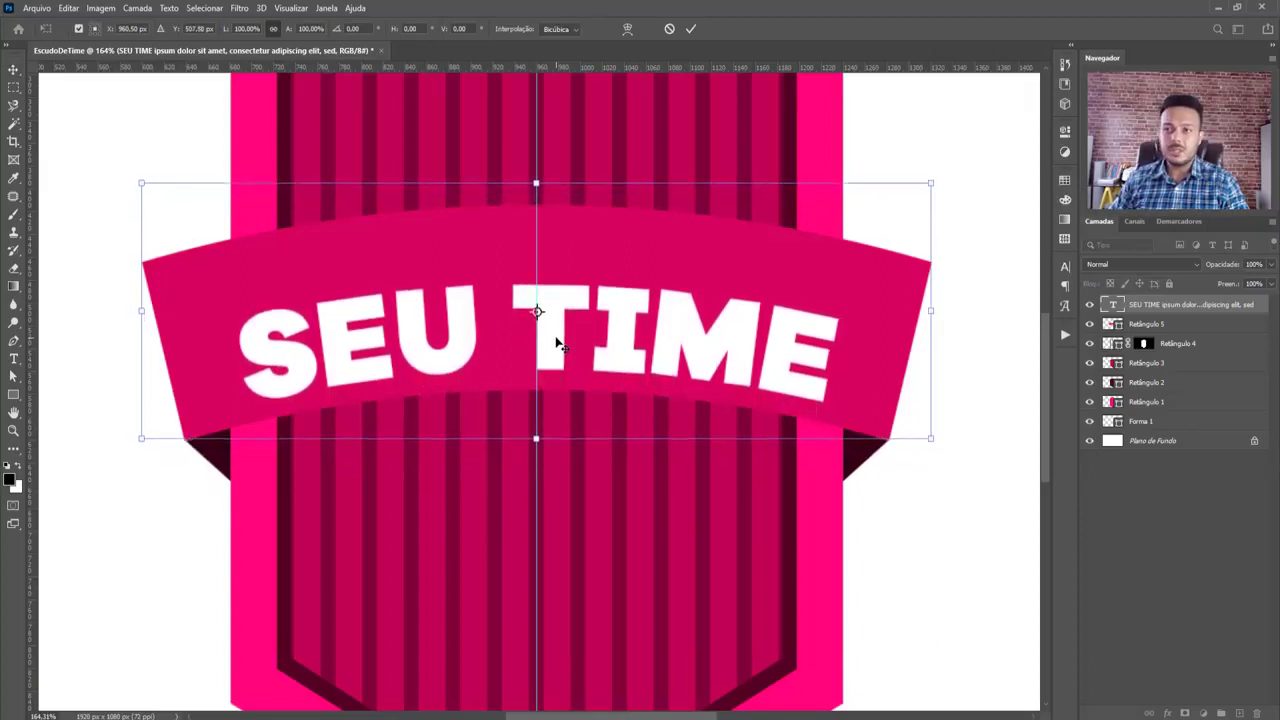
pyautogui.press('Up')
pyautogui.press('Up')
pyautogui.press('Up')
pyautogui.press('Up')
pyautogui.press('Up')
pyautogui.press('Up')
pyautogui.press('Up')
pyautogui.press('Up')
pyautogui.press('Up')
pyautogui.press('Up')
pyautogui.press('Up')
pyautogui.press('Up')
pyautogui.press('Up')
pyautogui.press('Up')
pyautogui.press('Up')
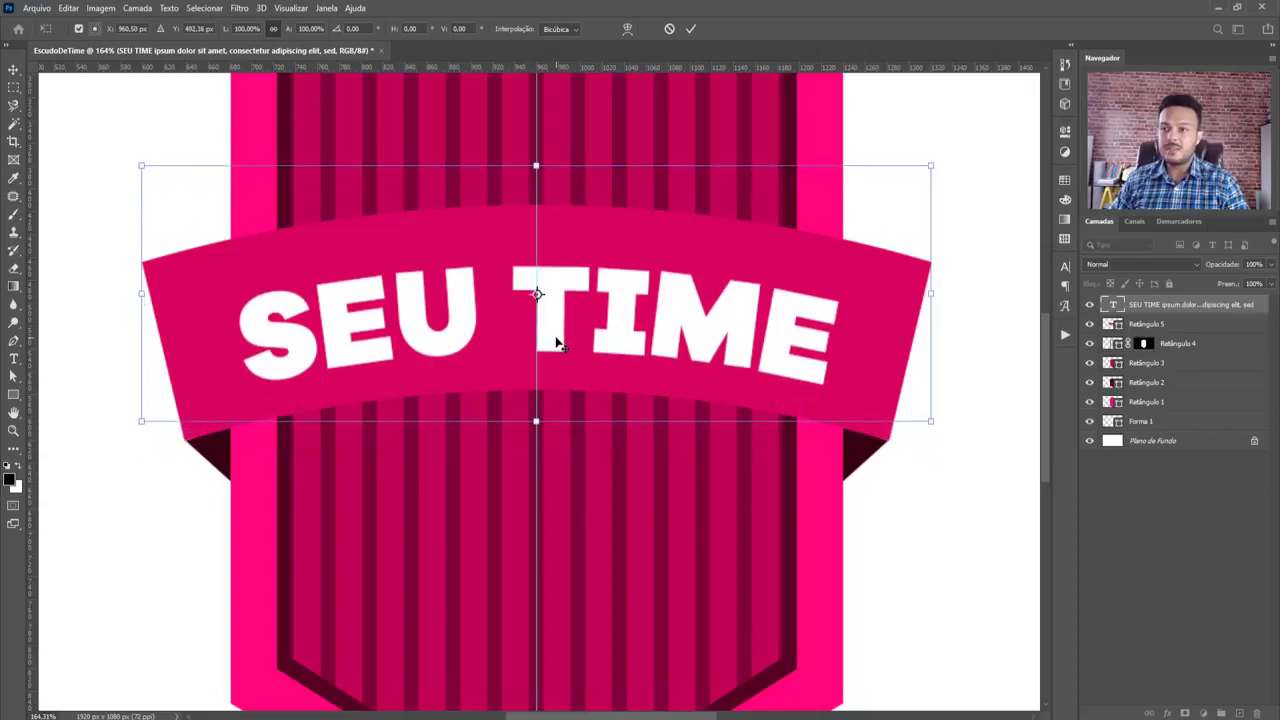
pyautogui.press('Up')
pyautogui.press('Up')
pyautogui.press('Up')
pyautogui.press('Up')
pyautogui.press('Up')
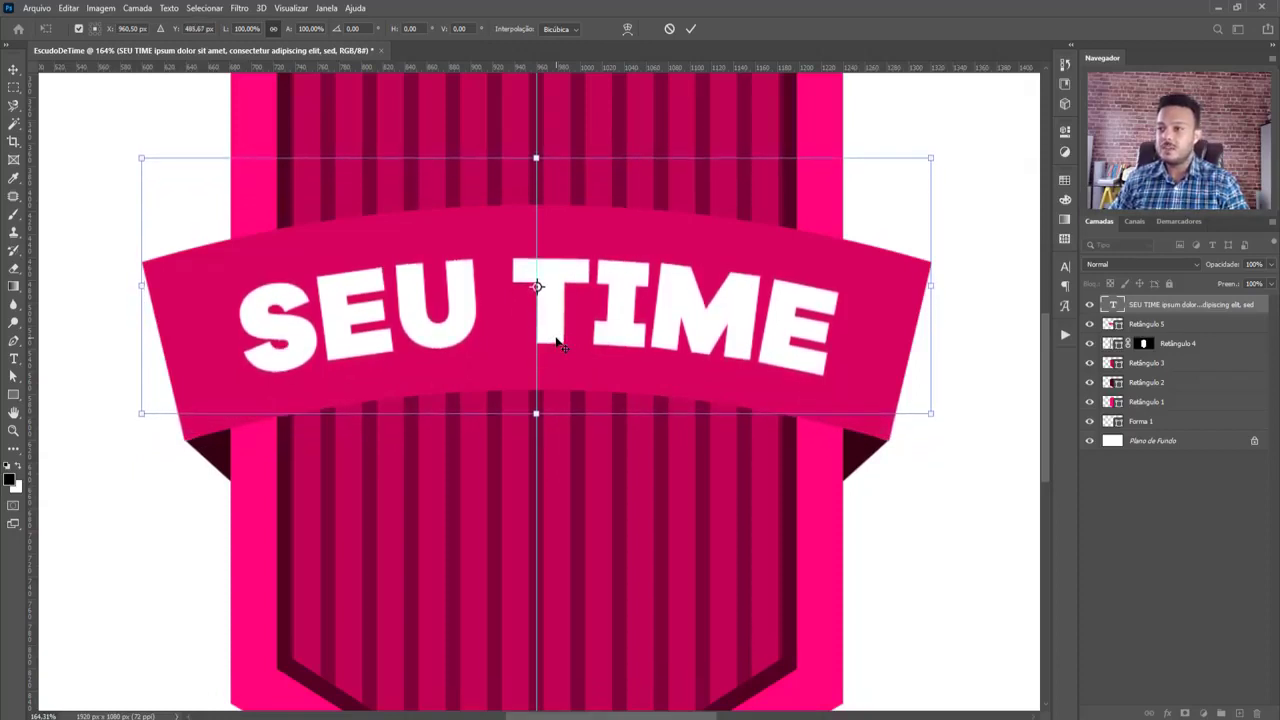
pyautogui.press('Return')
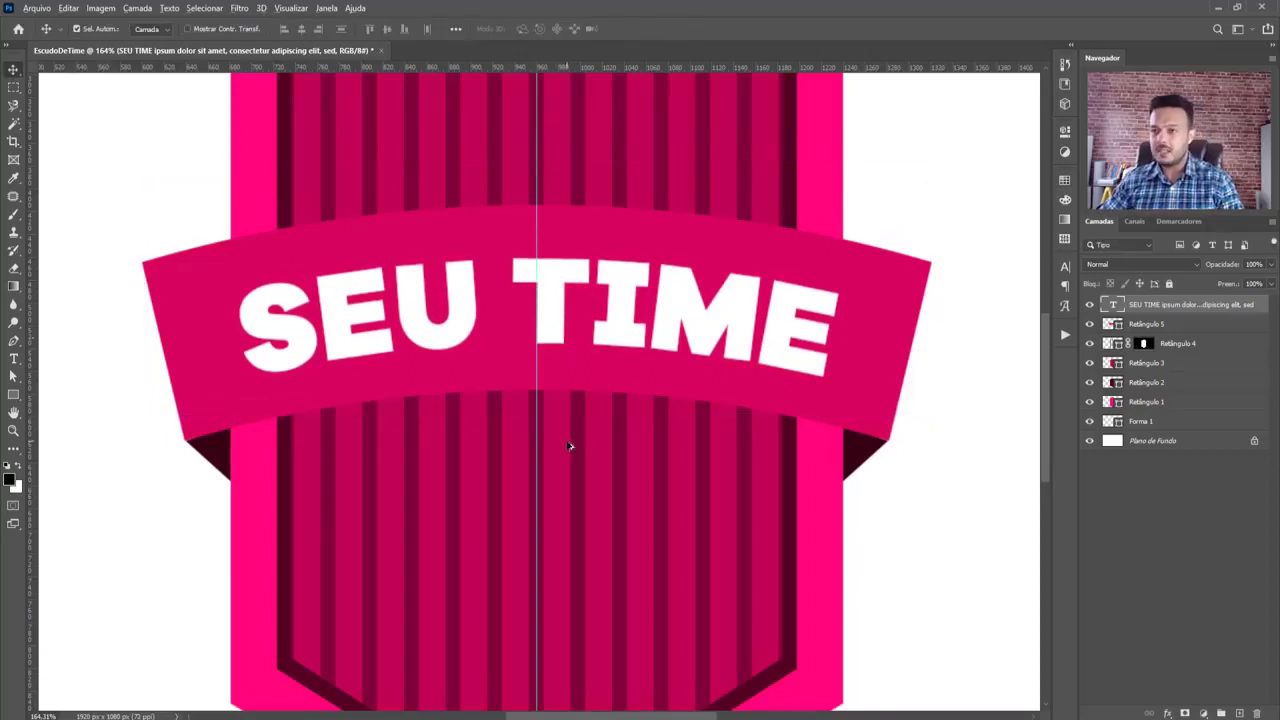
# Hide the vertical centre guide to show the whole emblem without it
pyautogui.hotkey('ctrl', '0')
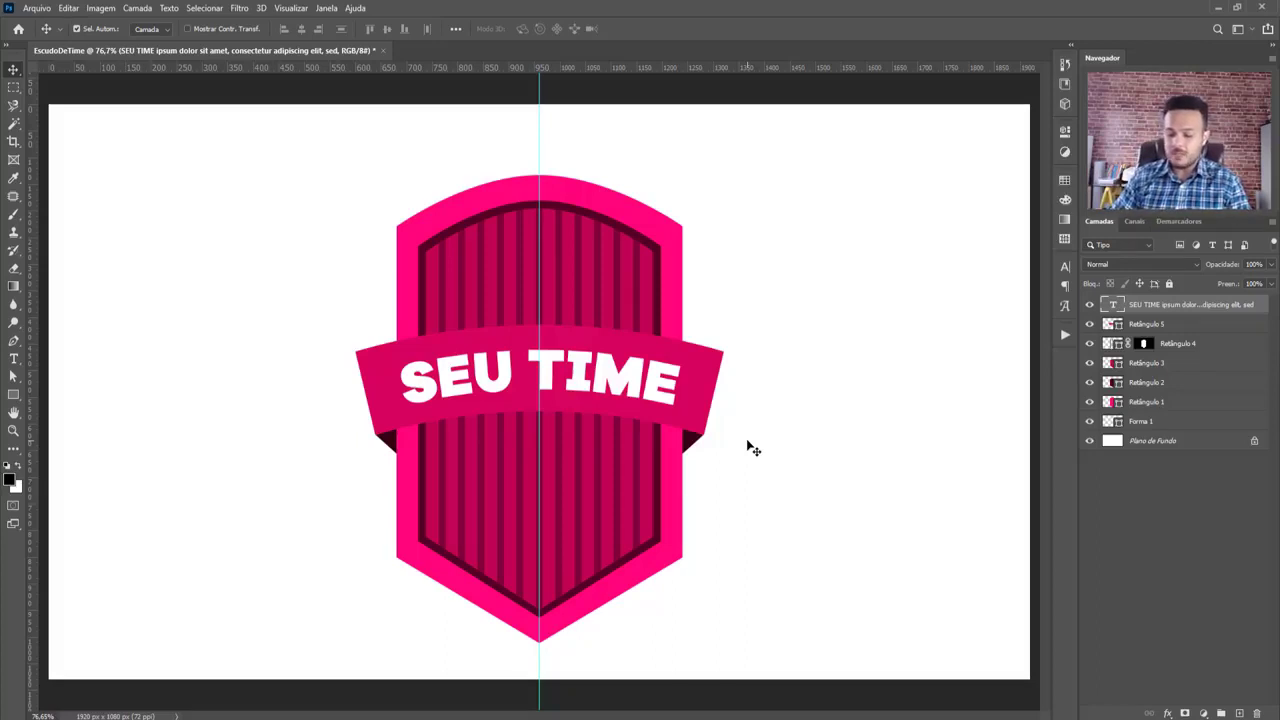
pyautogui.hotkey('ctrl', 'h')
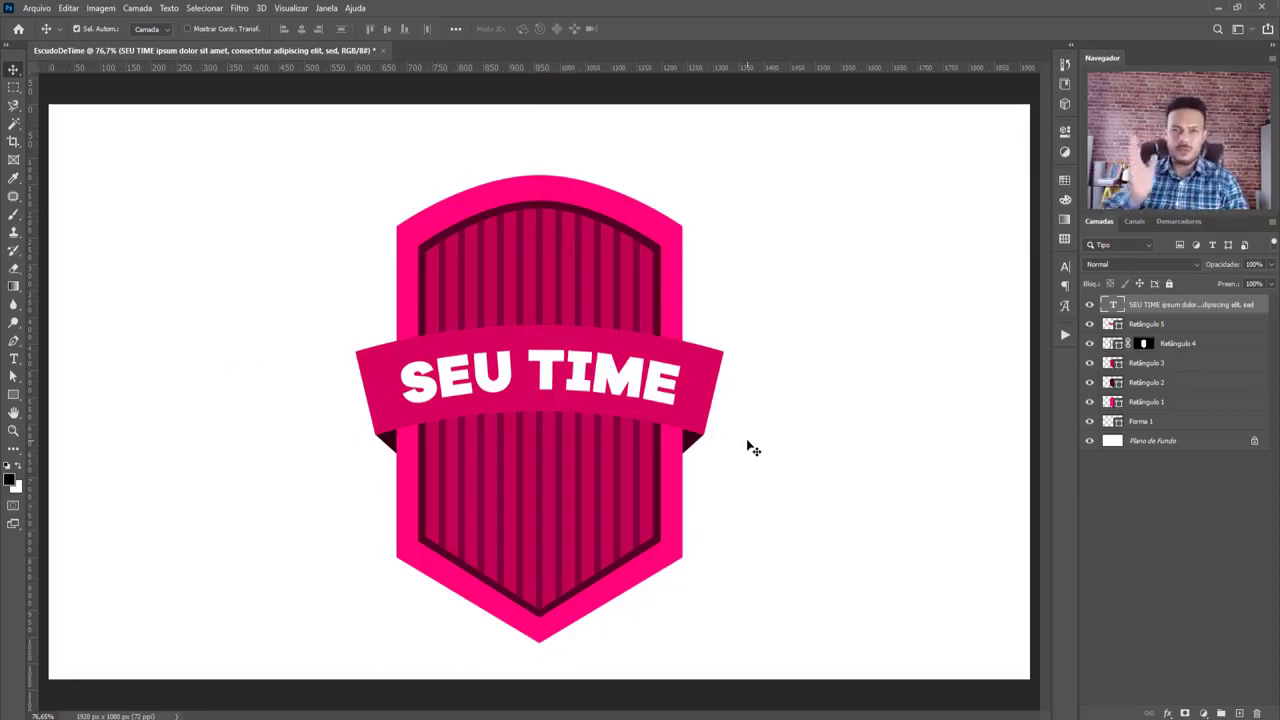
# Activate the Custom Shape tool and choose the flaming ball from the Escudo de Futebol shape set
pyautogui.click(13, 394)
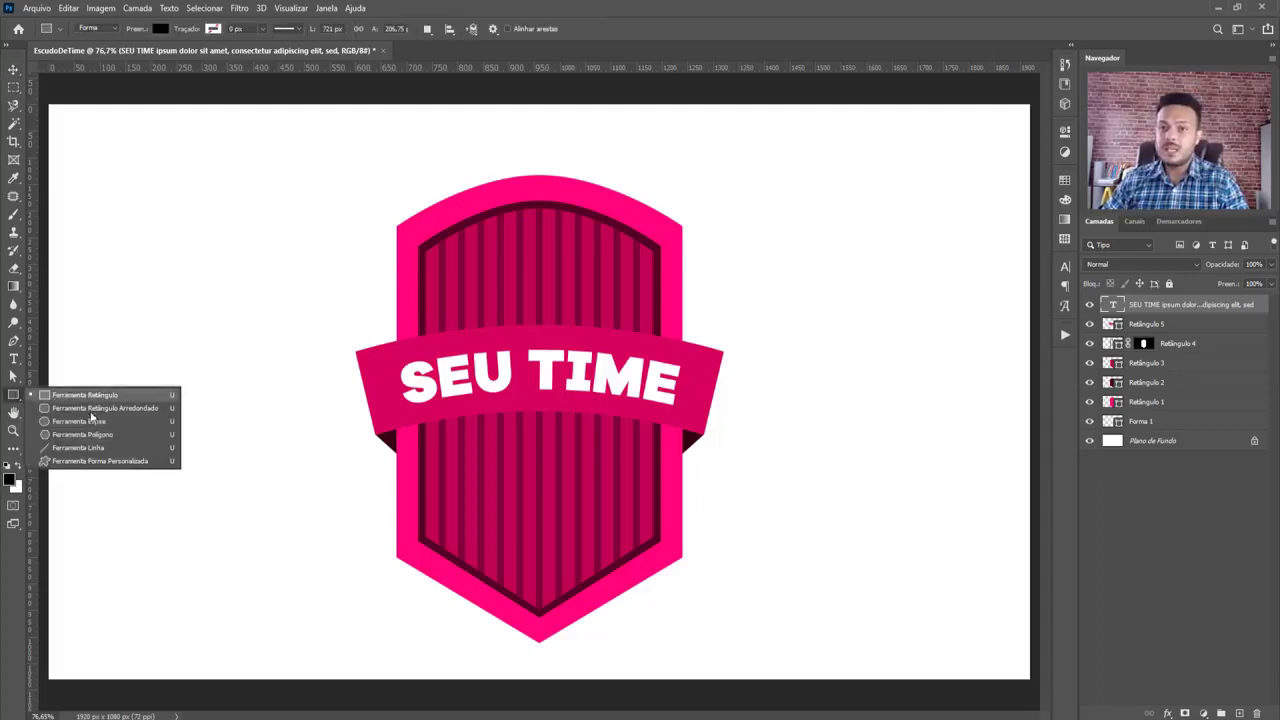
pyautogui.click(125, 461)
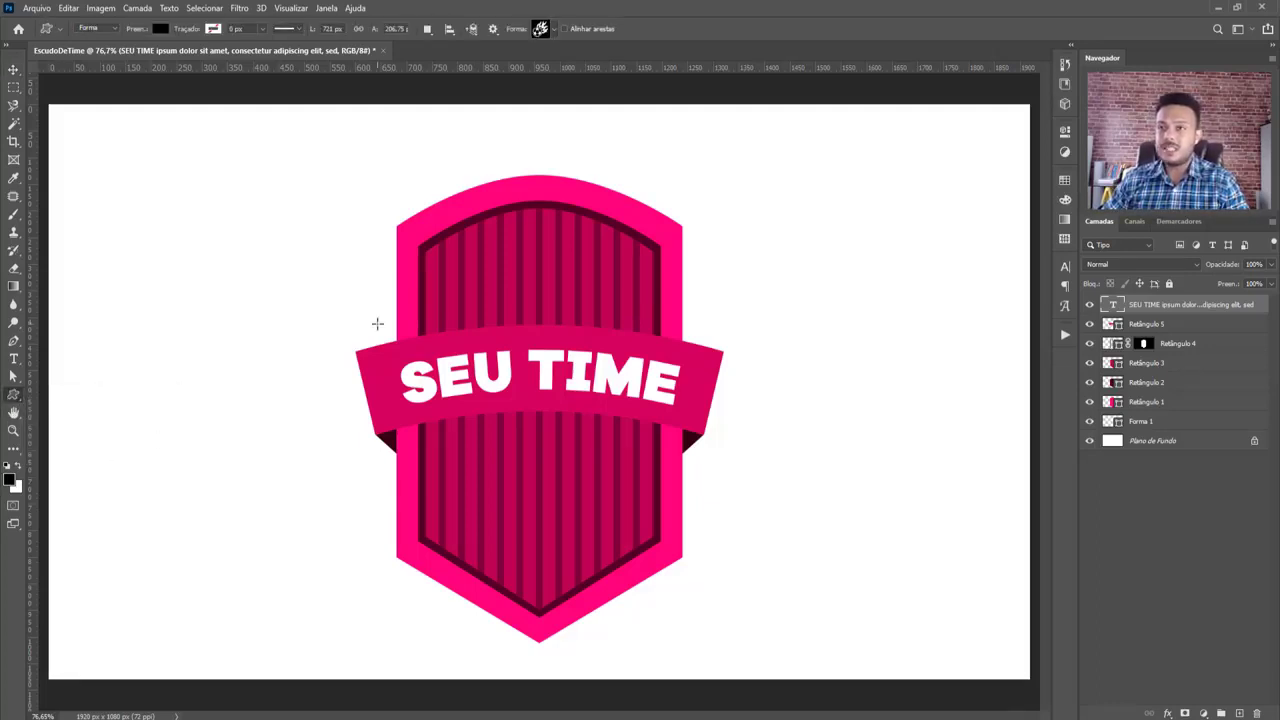
pyautogui.click(18, 395)
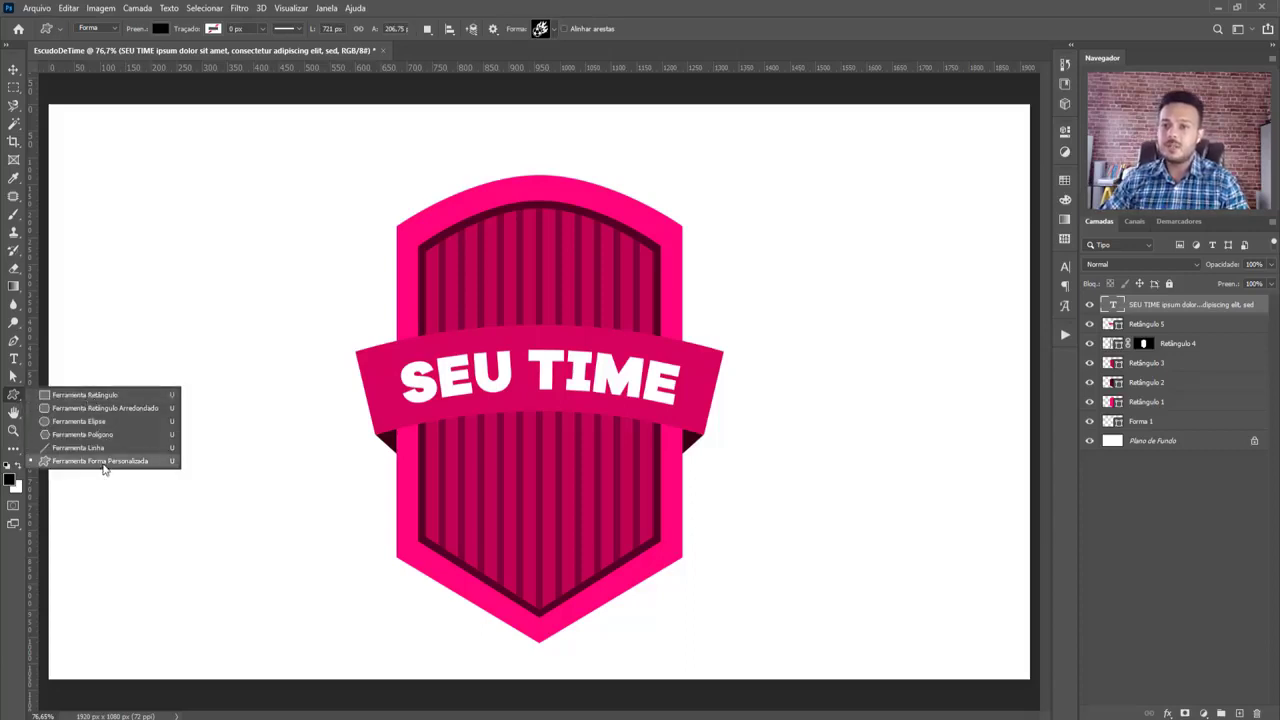
pyautogui.click(556, 31)
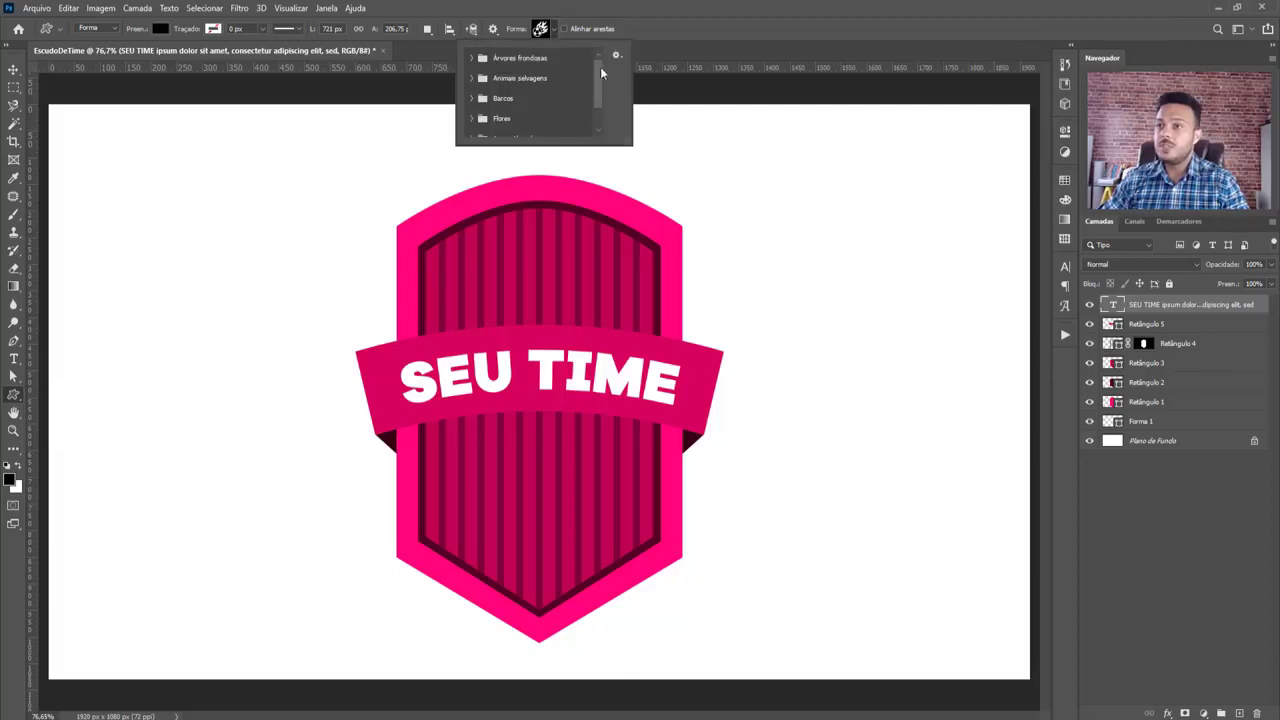
pyautogui.moveTo(601, 73); pyautogui.dragTo(600, 114)
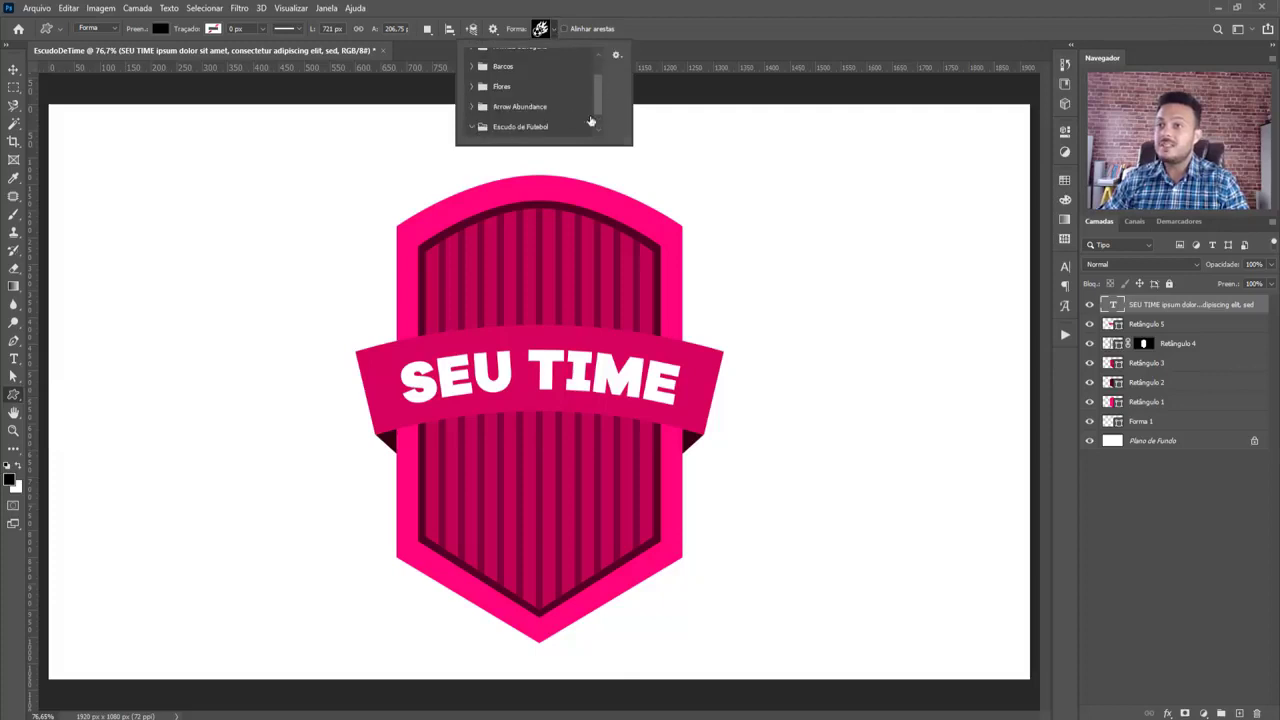
pyautogui.click(471, 127)
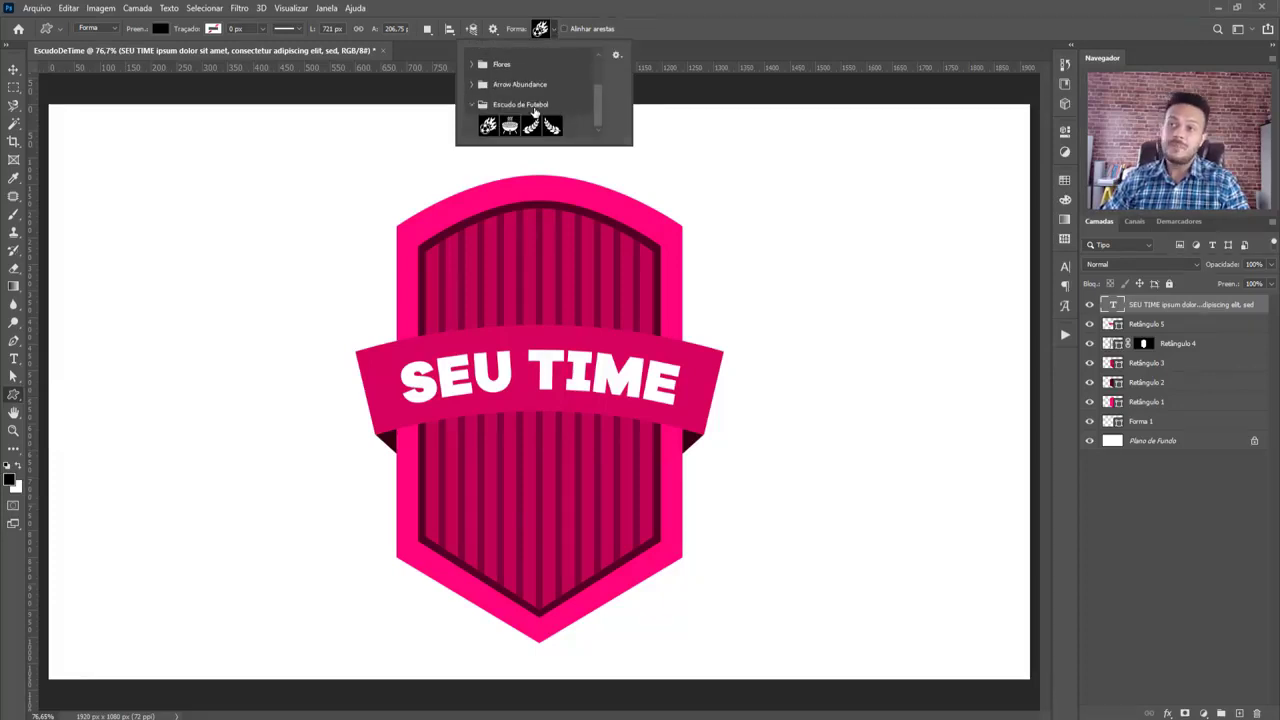
pyautogui.click(488, 126)
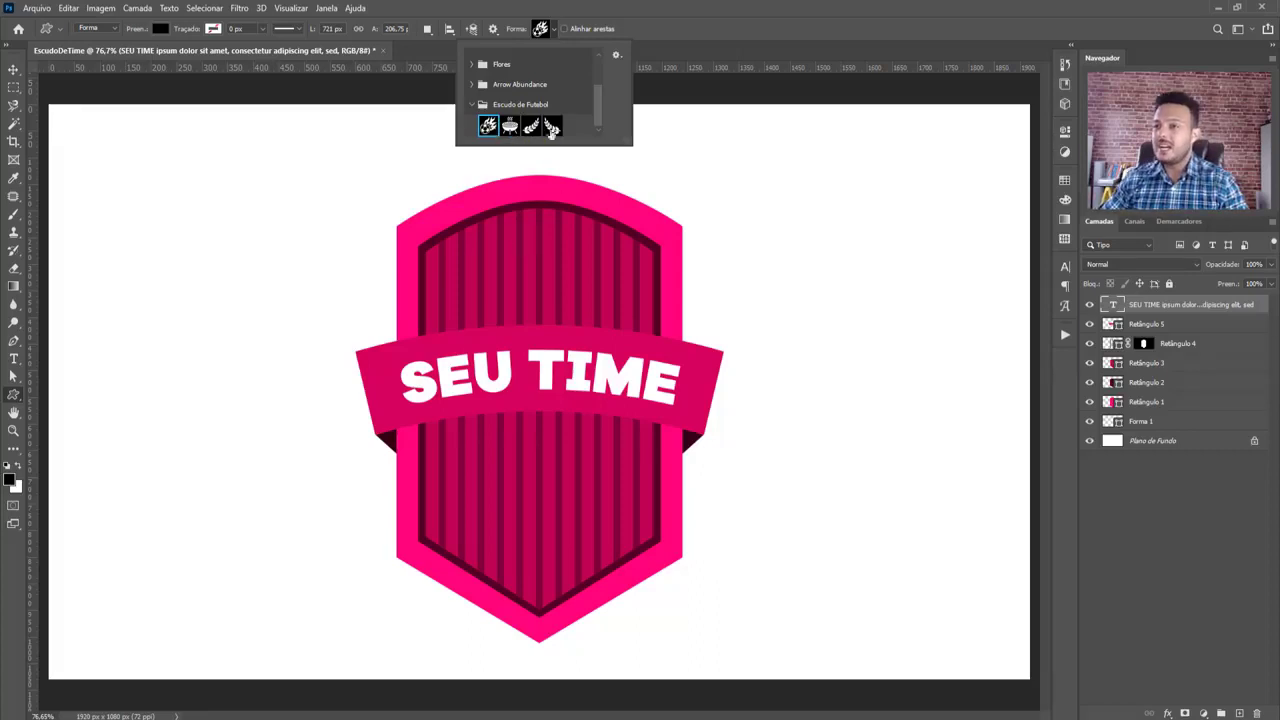
# Draw the flaming ball as a large black shape and move it onto the shield's upper part
pyautogui.click(556, 31)
pyautogui.moveTo(540, 272); pyautogui.dragTo(829, 557)
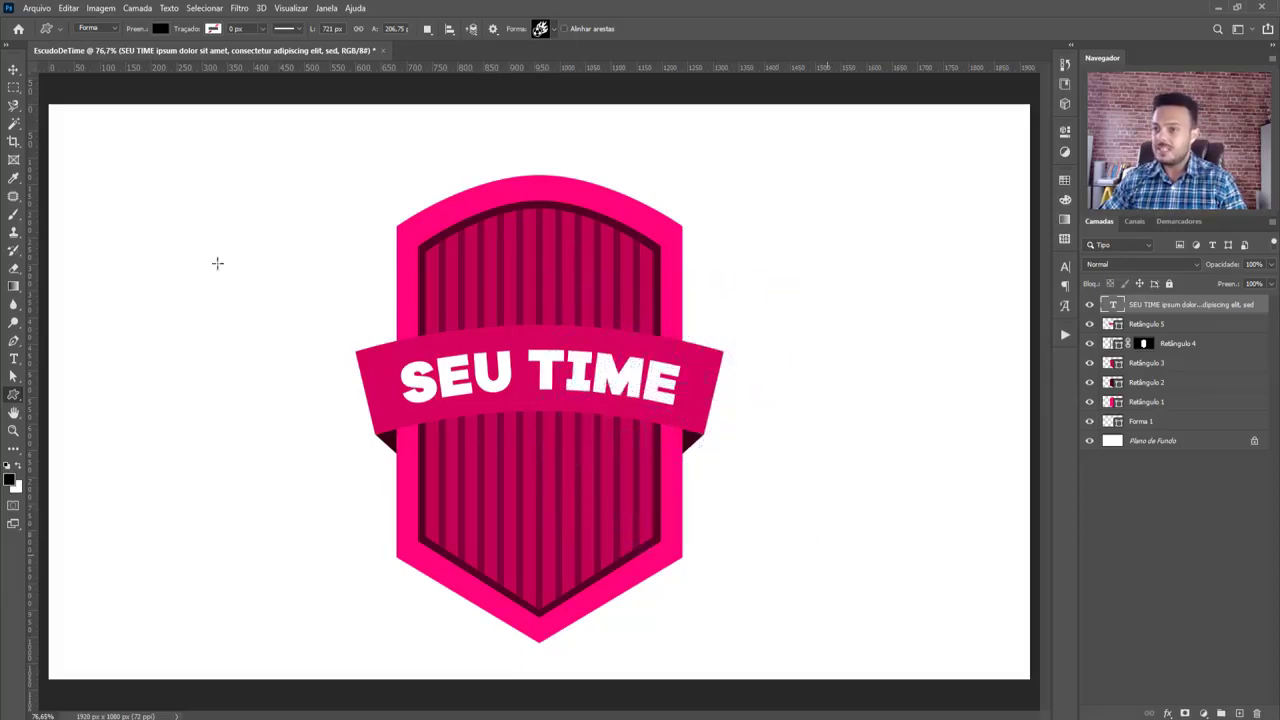
pyautogui.click(13, 69)
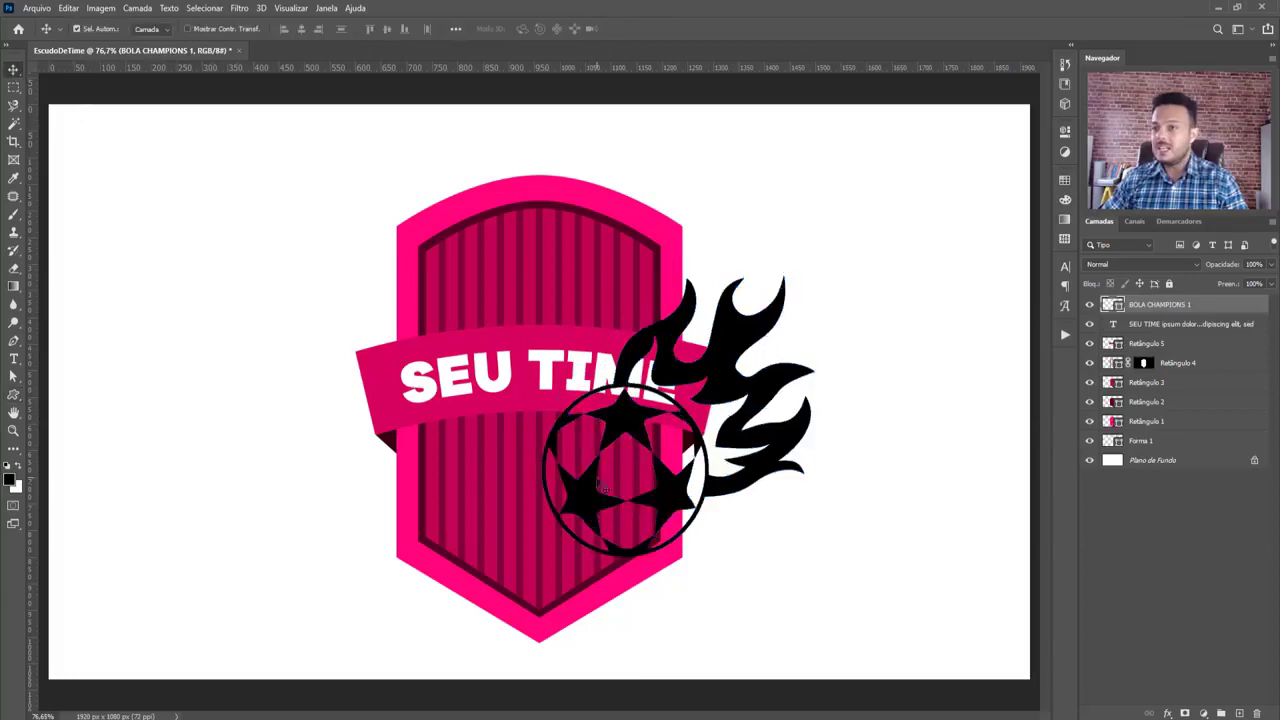
pyautogui.moveTo(672, 503); pyautogui.dragTo(600, 278)
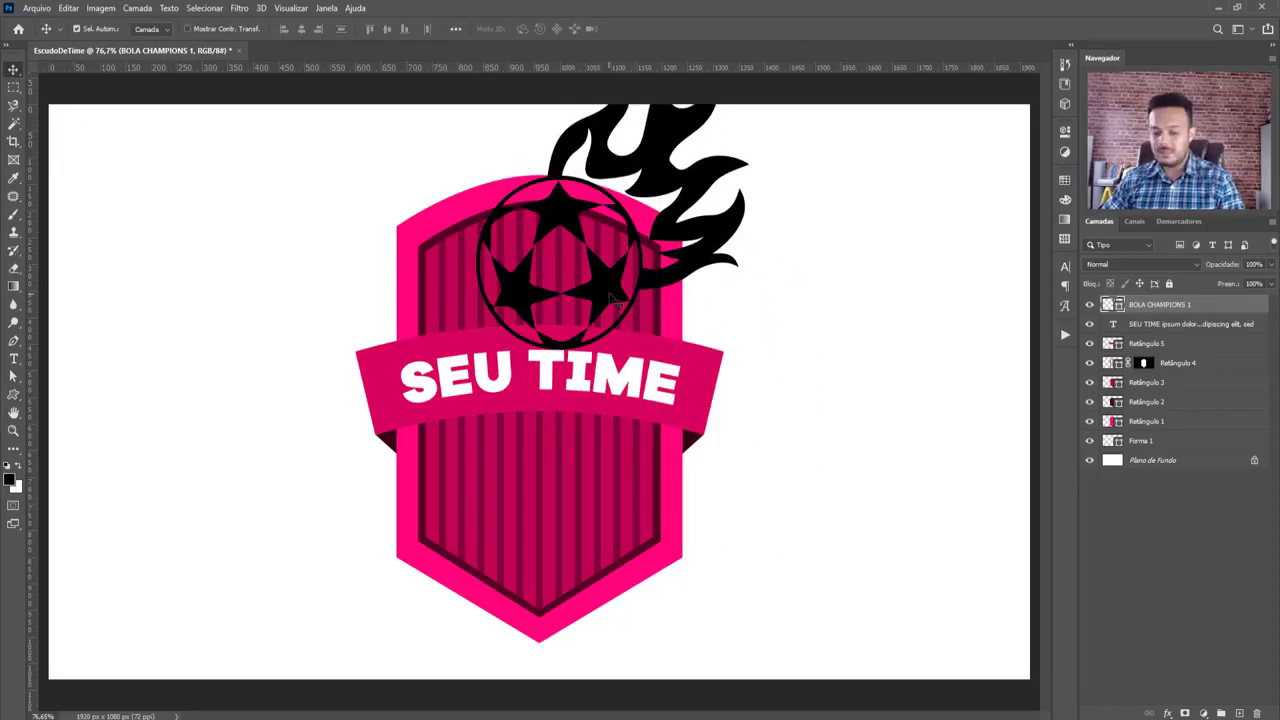
# Scale the flaming ball to about 67% with Free Transform and place it just above the banner, centred on the shield
pyautogui.hotkey('ctrl', 't')
pyautogui.moveTo(762, 346); pyautogui.dragTo(673, 257)
pyautogui.moveTo(630, 132); pyautogui.dragTo(638, 214)
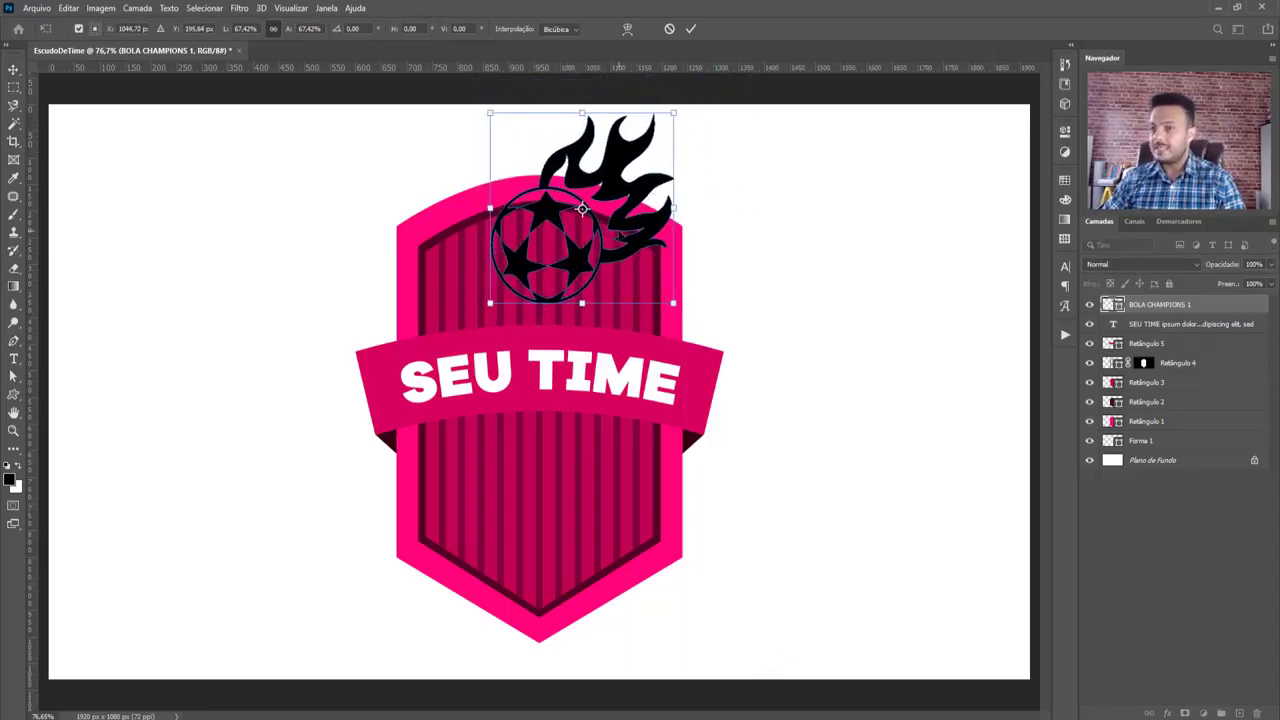
pyautogui.press('Return')
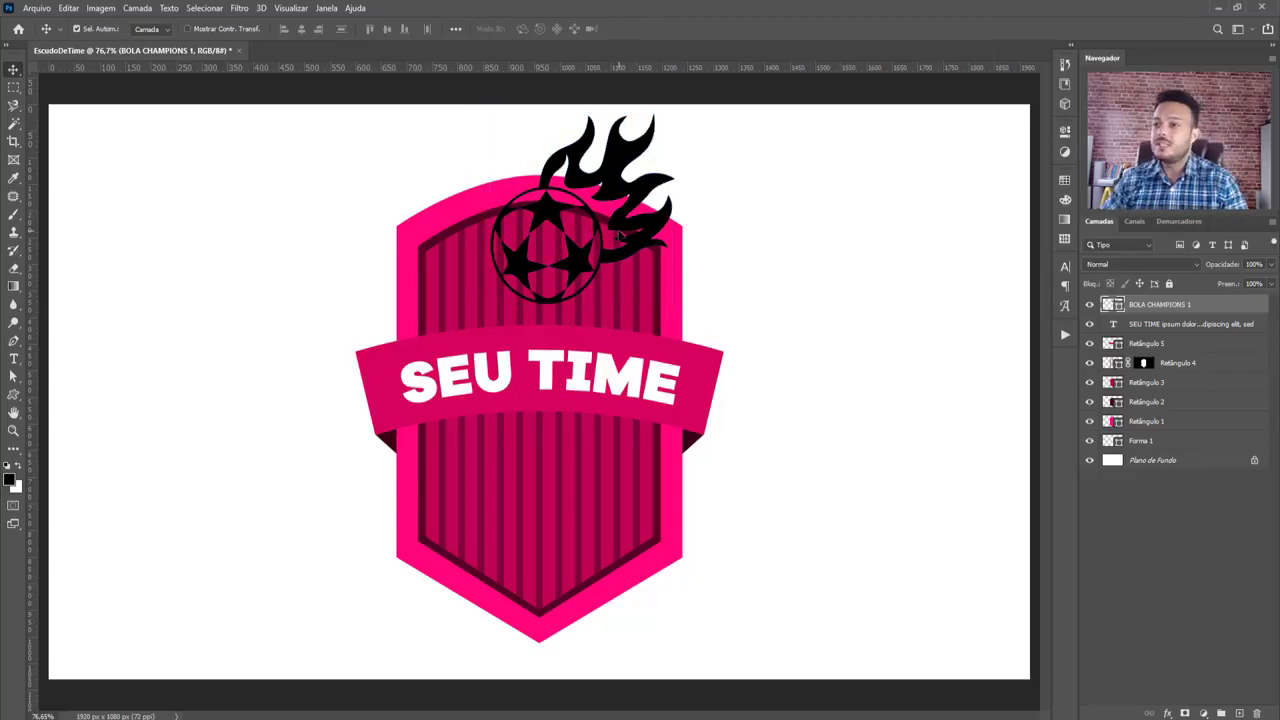
pyautogui.scroll(4, 634, 239)
pyautogui.moveTo(562, 215); pyautogui.dragTo(607, 259)
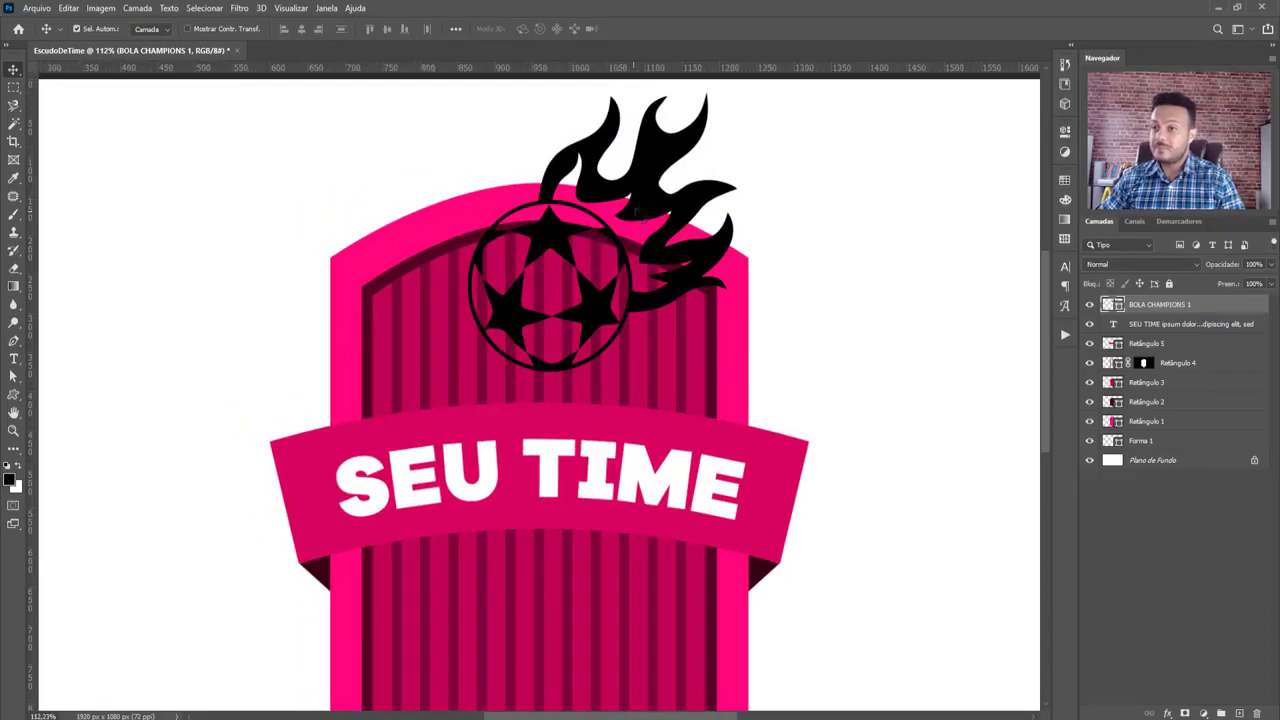
pyautogui.moveTo(638, 200); pyautogui.dragTo(640, 217)
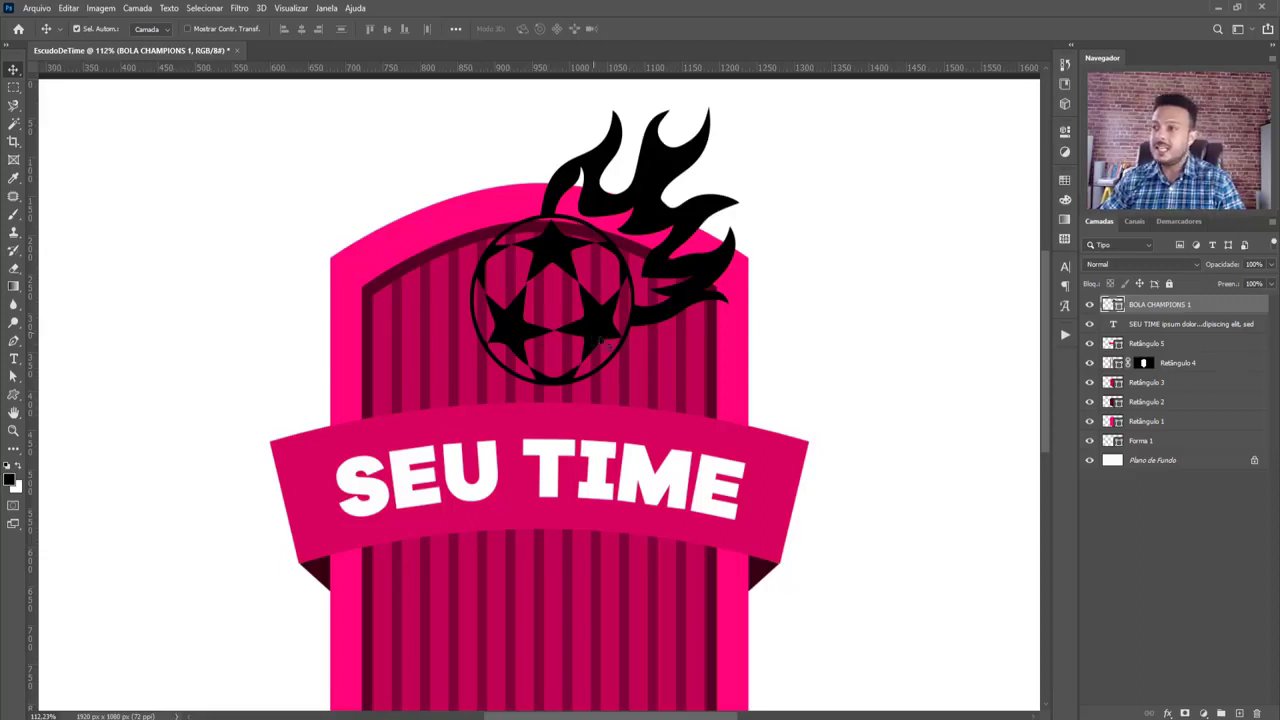
# Add a new layer above the ball and set the Pen tool's shape fill to white
pyautogui.click(1239, 714)
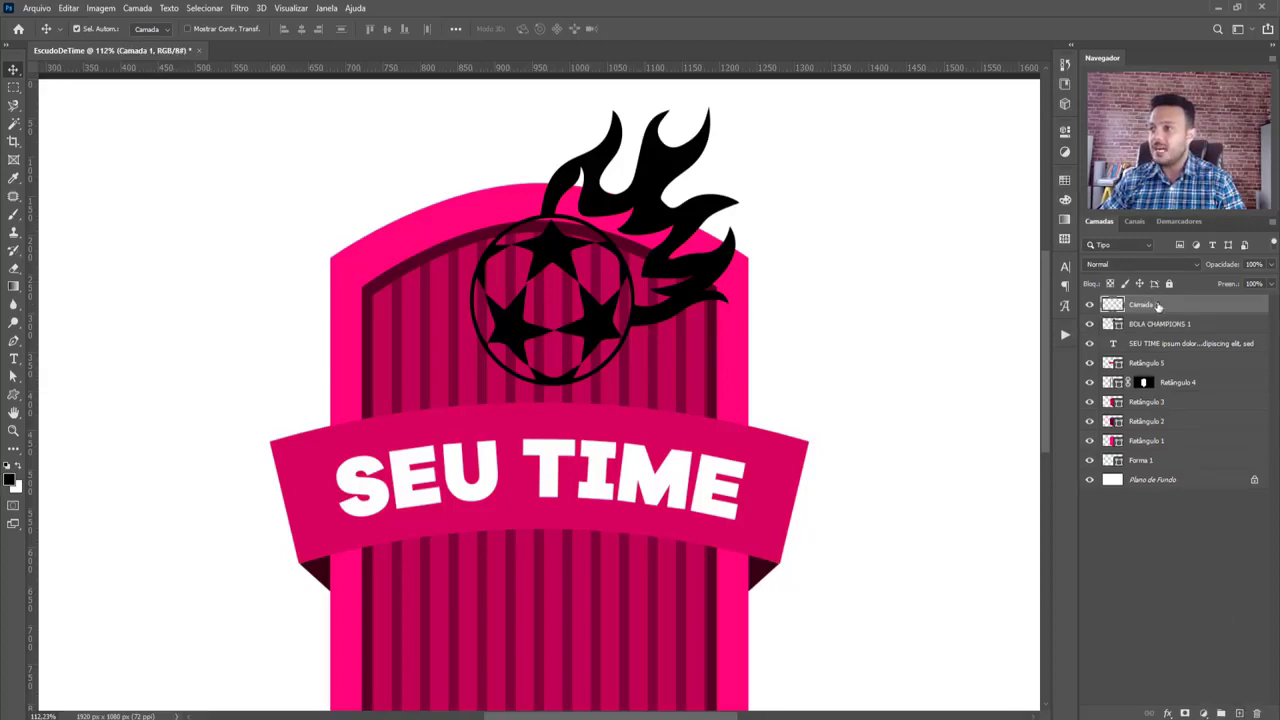
pyautogui.click(15, 397)
pyautogui.click(14, 342)
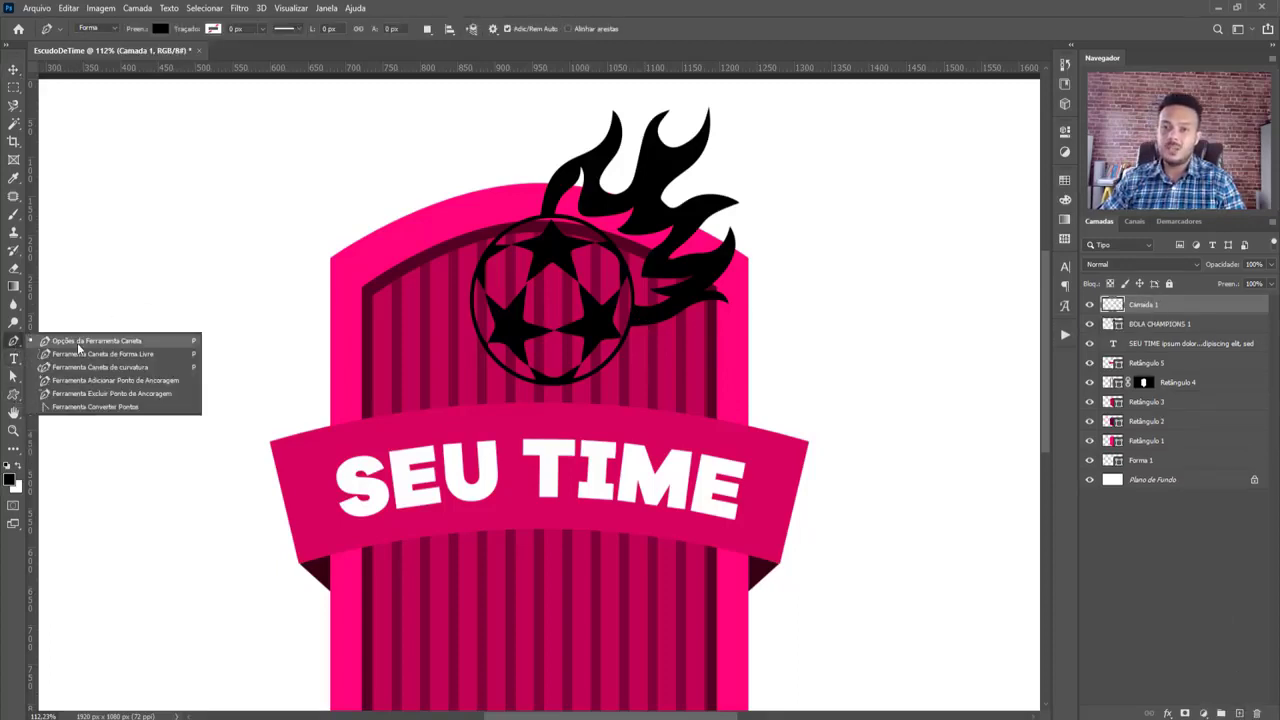
pyautogui.click(18, 345)
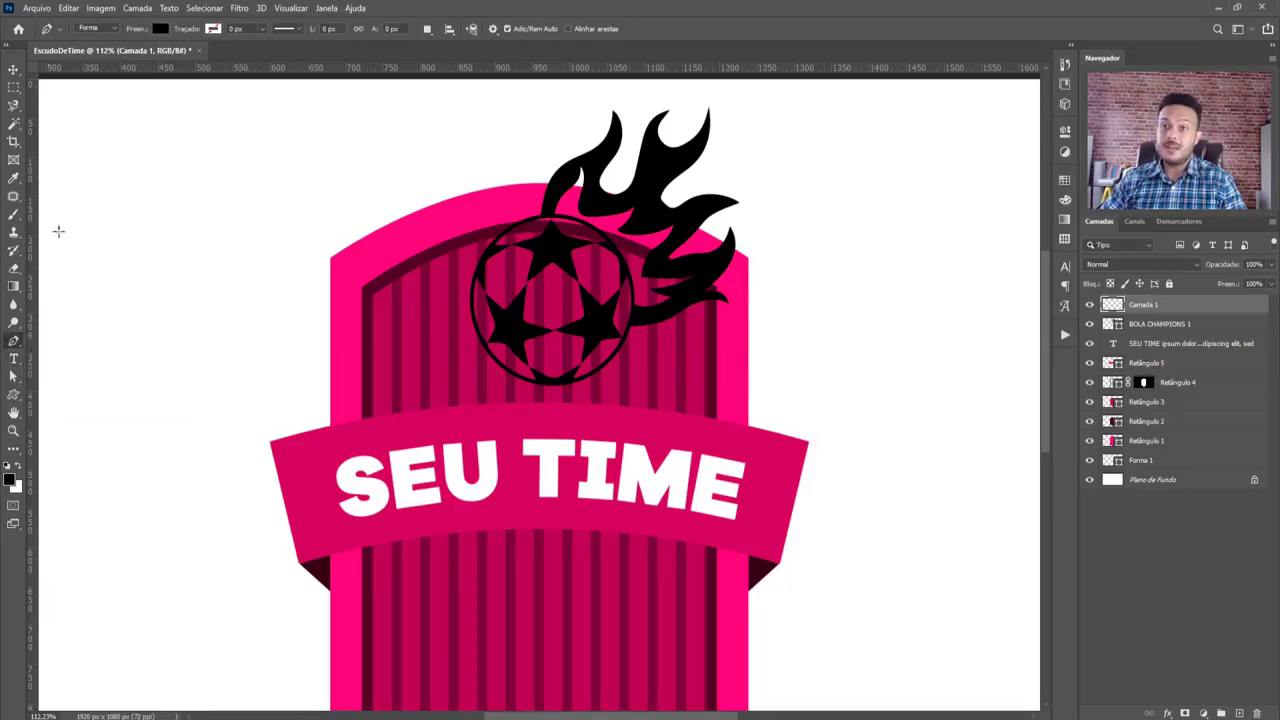
pyautogui.click(162, 29)
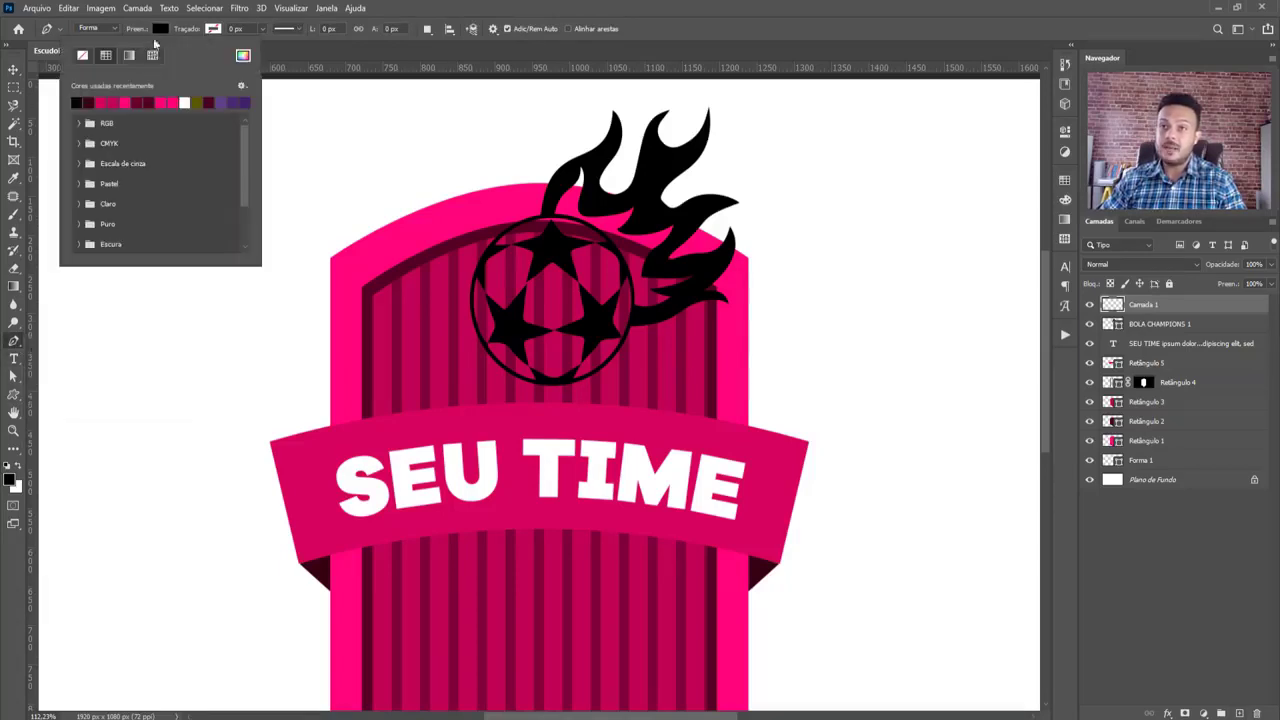
pyautogui.click(185, 102)
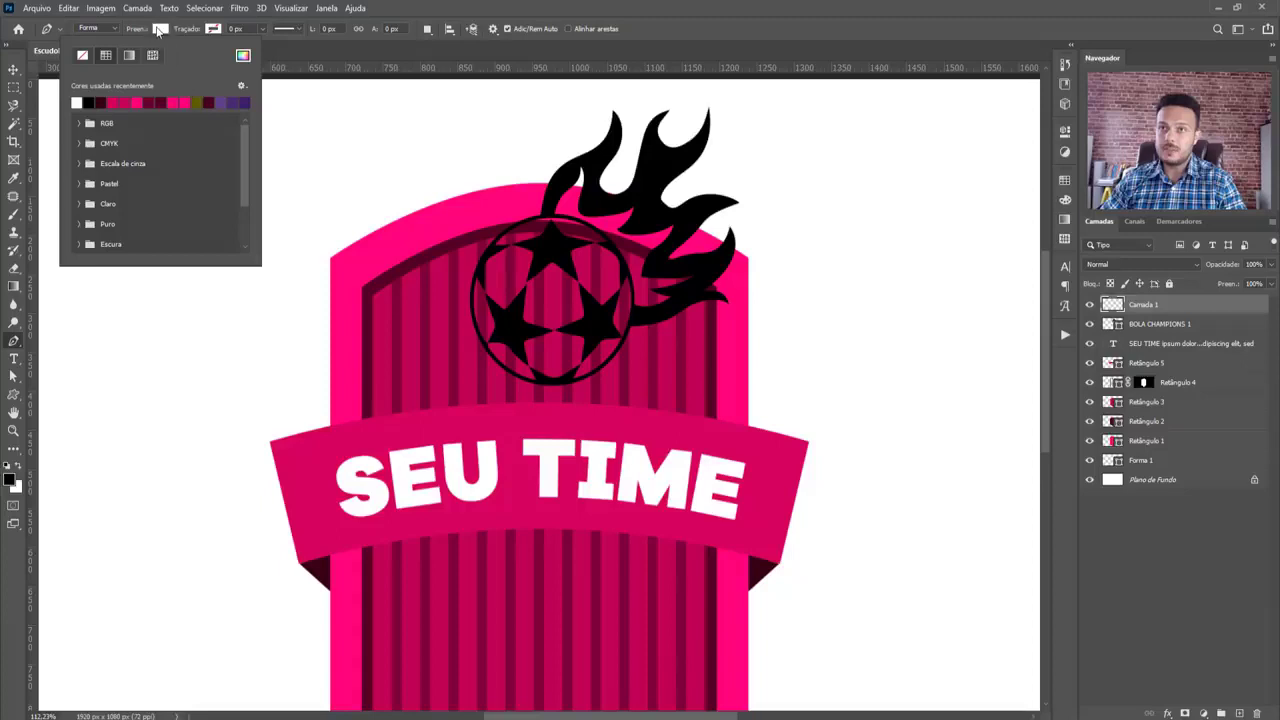
pyautogui.click(343, 119)
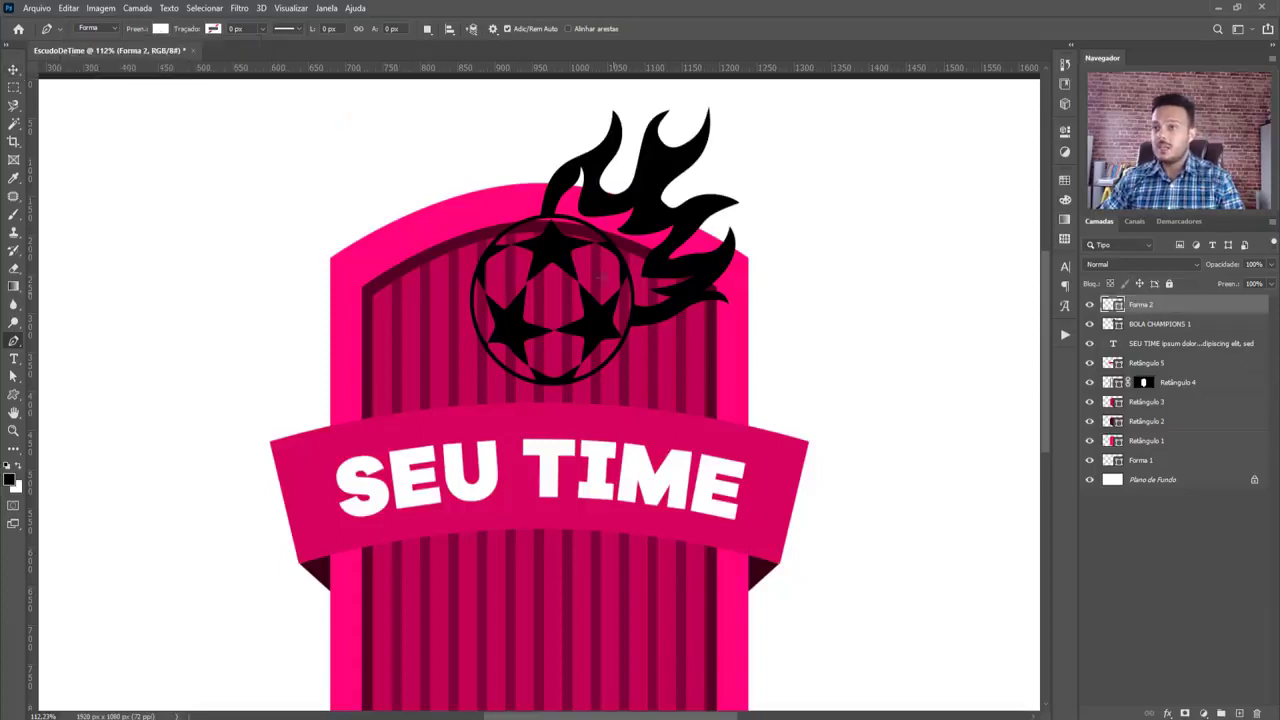
pyautogui.scroll(6, 620, 253)
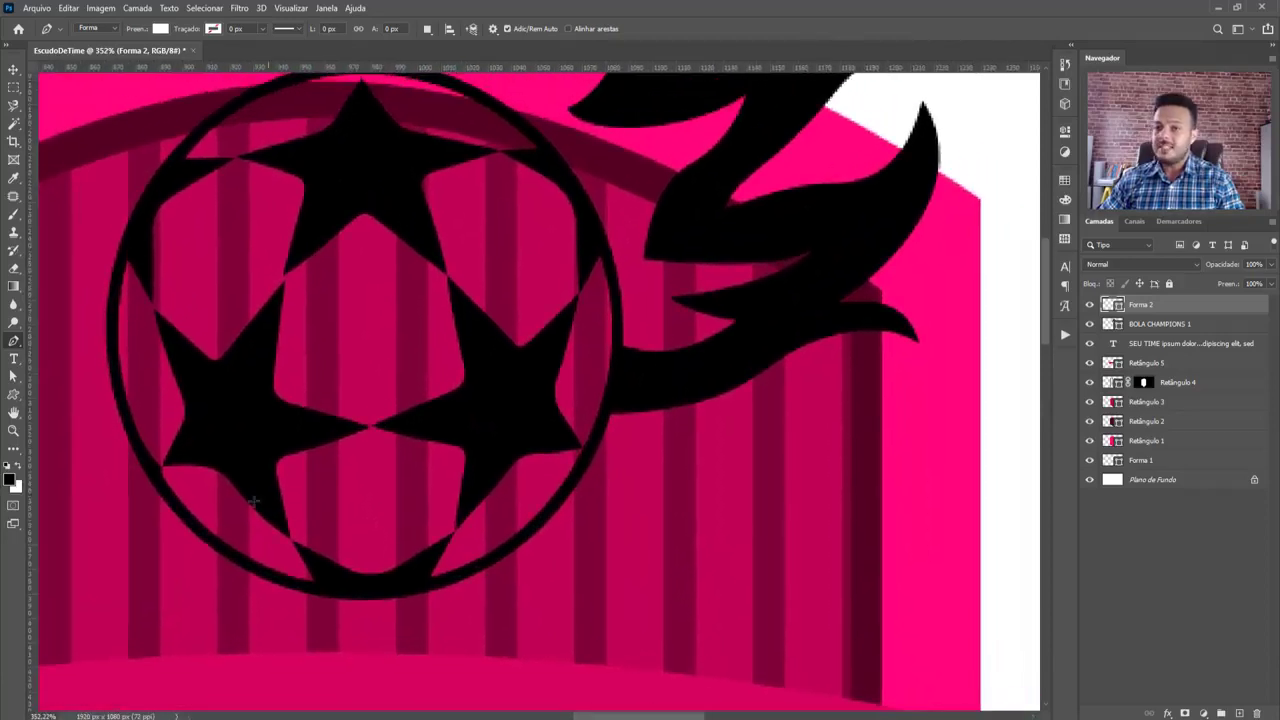
pyautogui.click(226, 548)
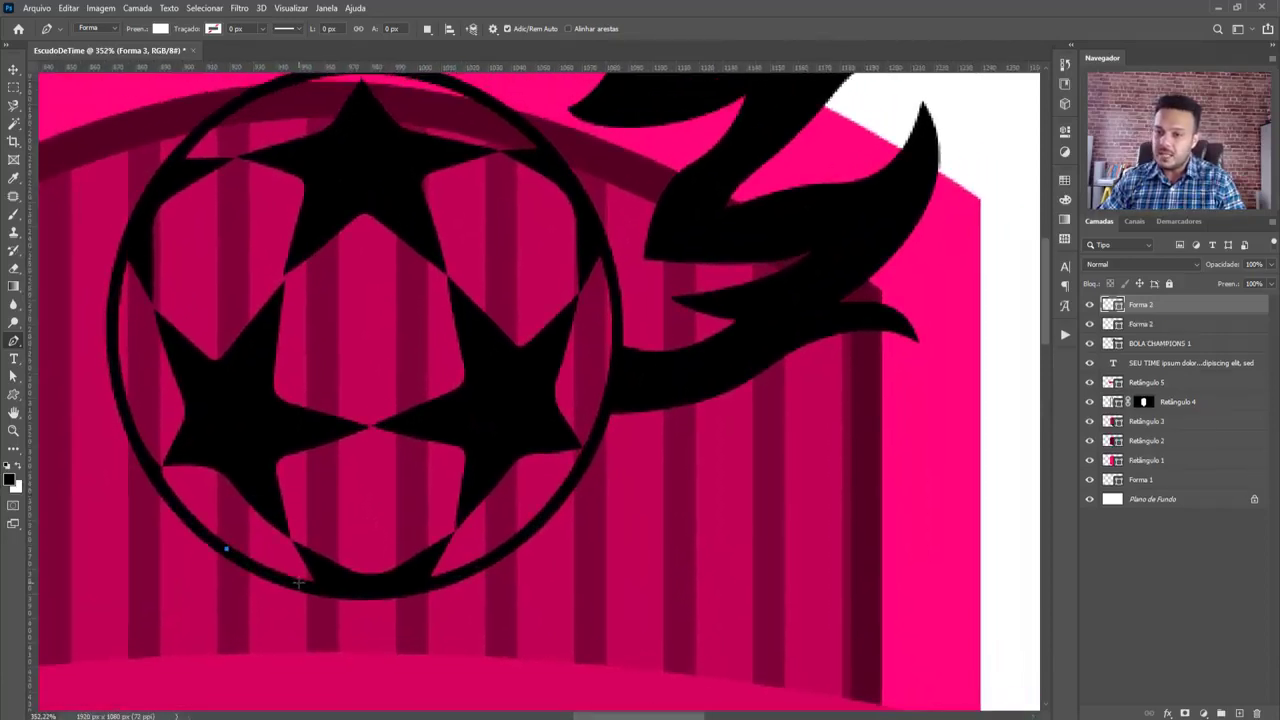
pyautogui.click(298, 582)
pyautogui.click(389, 589)
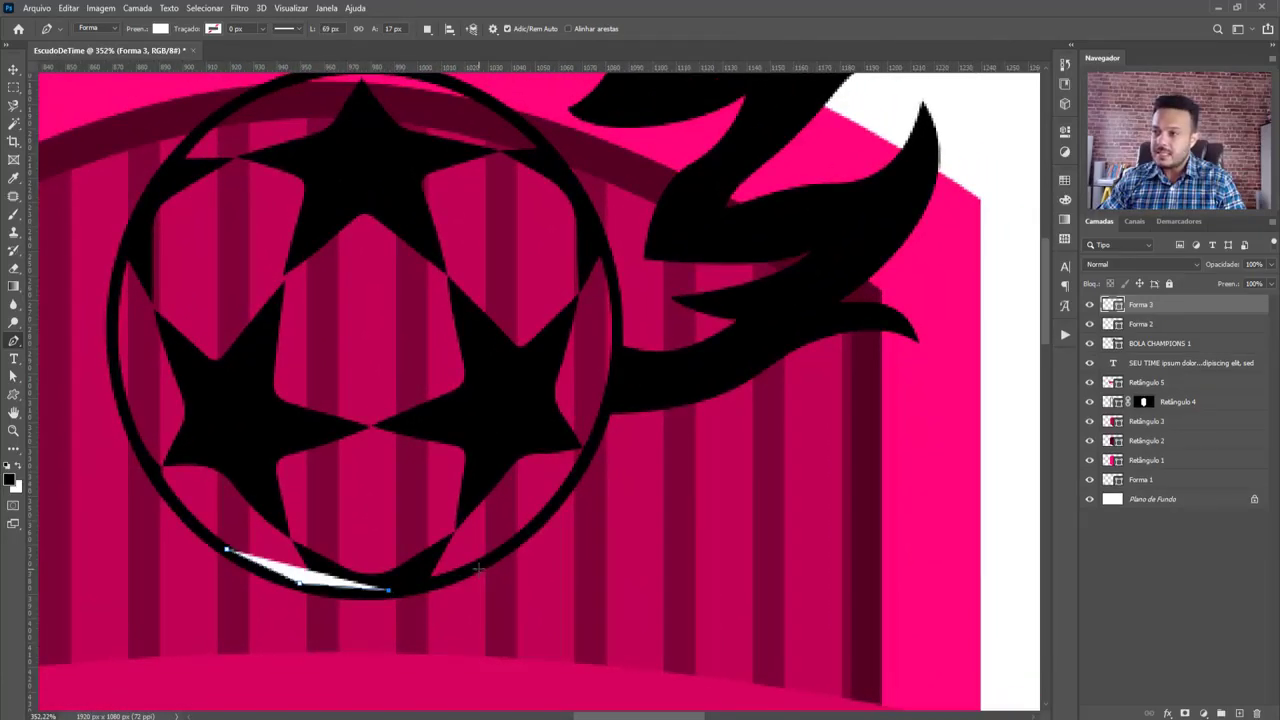
pyautogui.click(478, 568)
pyautogui.click(553, 502)
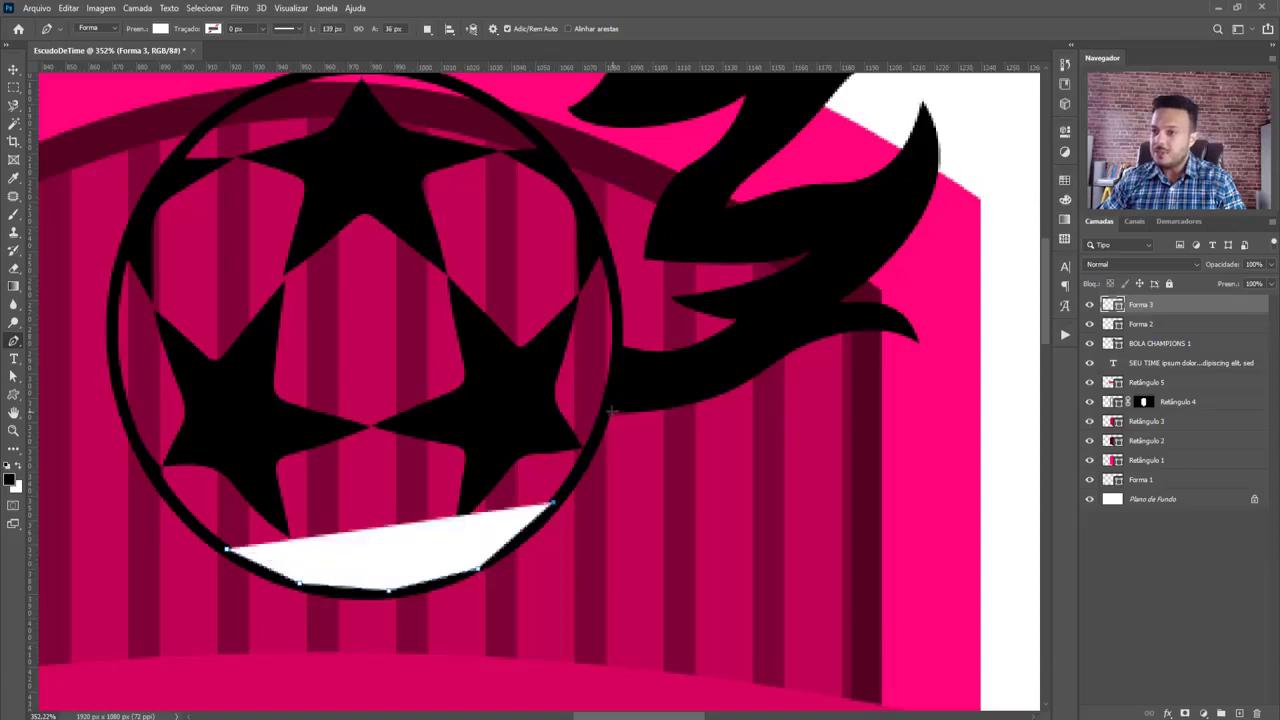
pyautogui.moveTo(608, 404); pyautogui.dragTo(703, 374)
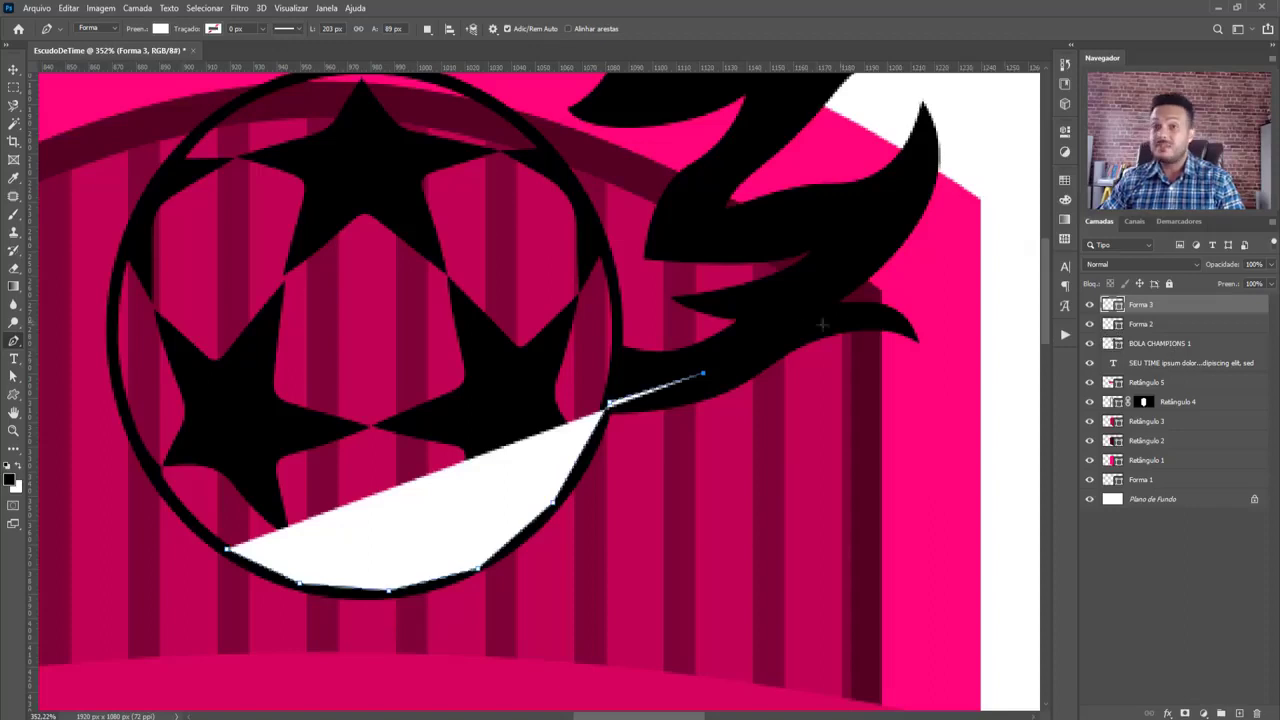
pyautogui.click(13, 70)
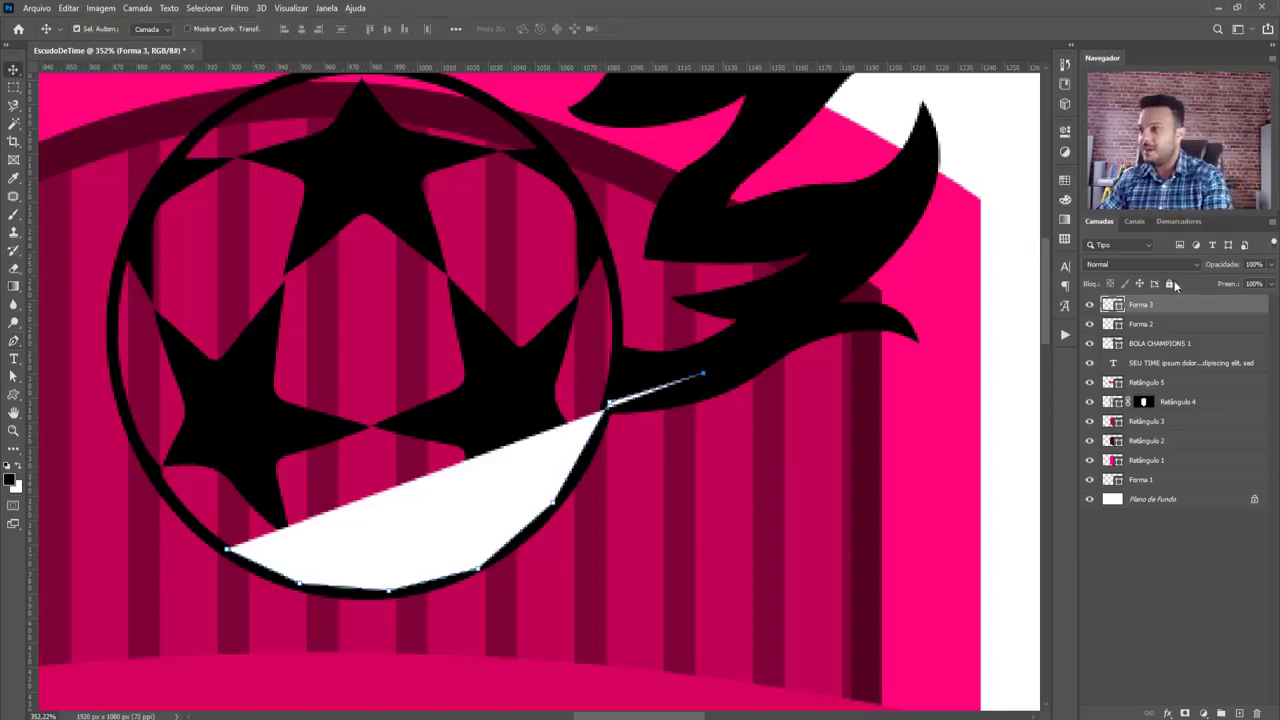
pyautogui.press('Delete')
pyautogui.press('Delete')
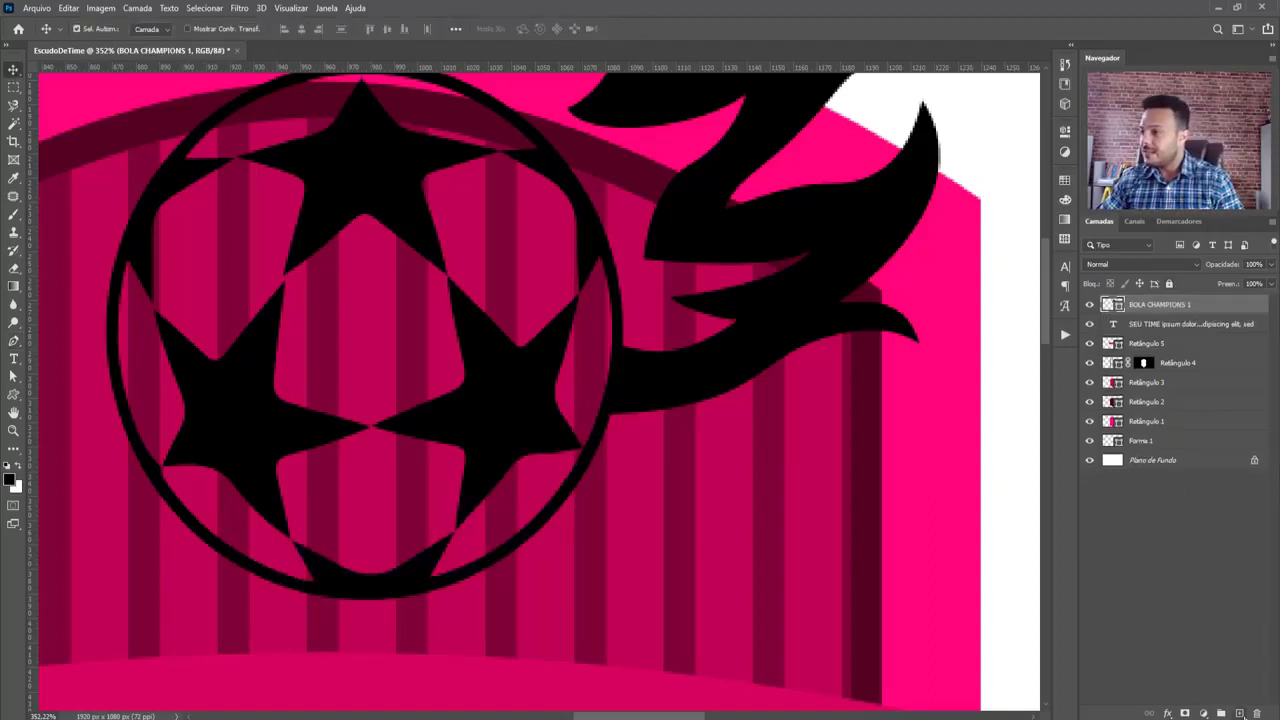
# Add a new layer beneath the flaming ball and start a white Pen shape along the ball's outline from its bottom to its lower right edge
pyautogui.click(1239, 713)
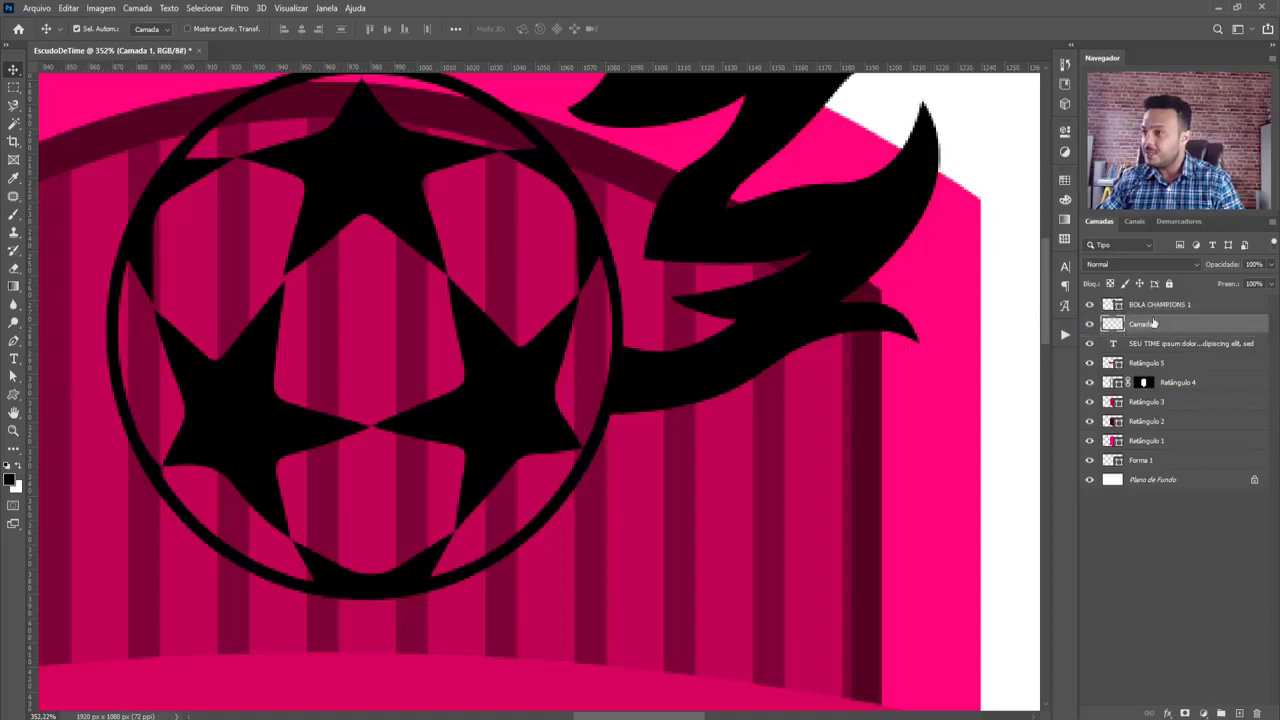
pyautogui.click(14, 341)
pyautogui.click(316, 588)
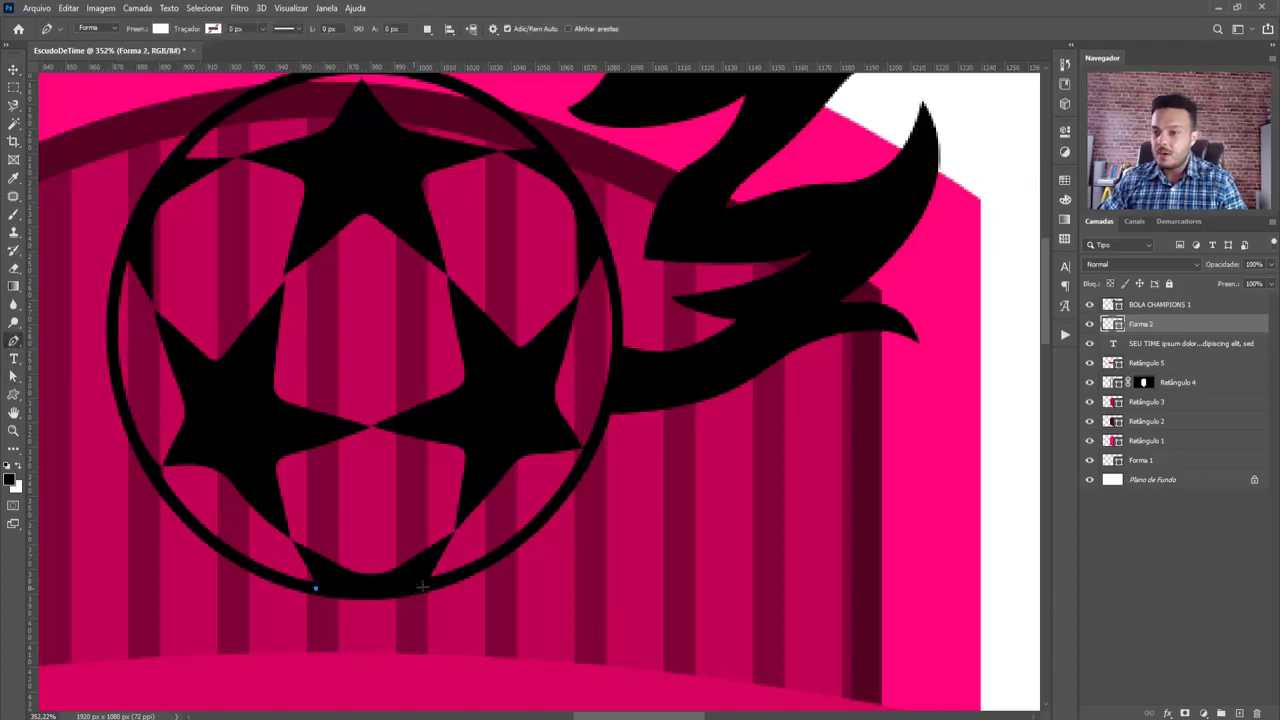
pyautogui.click(440, 582)
pyautogui.click(537, 519)
pyautogui.click(593, 427)
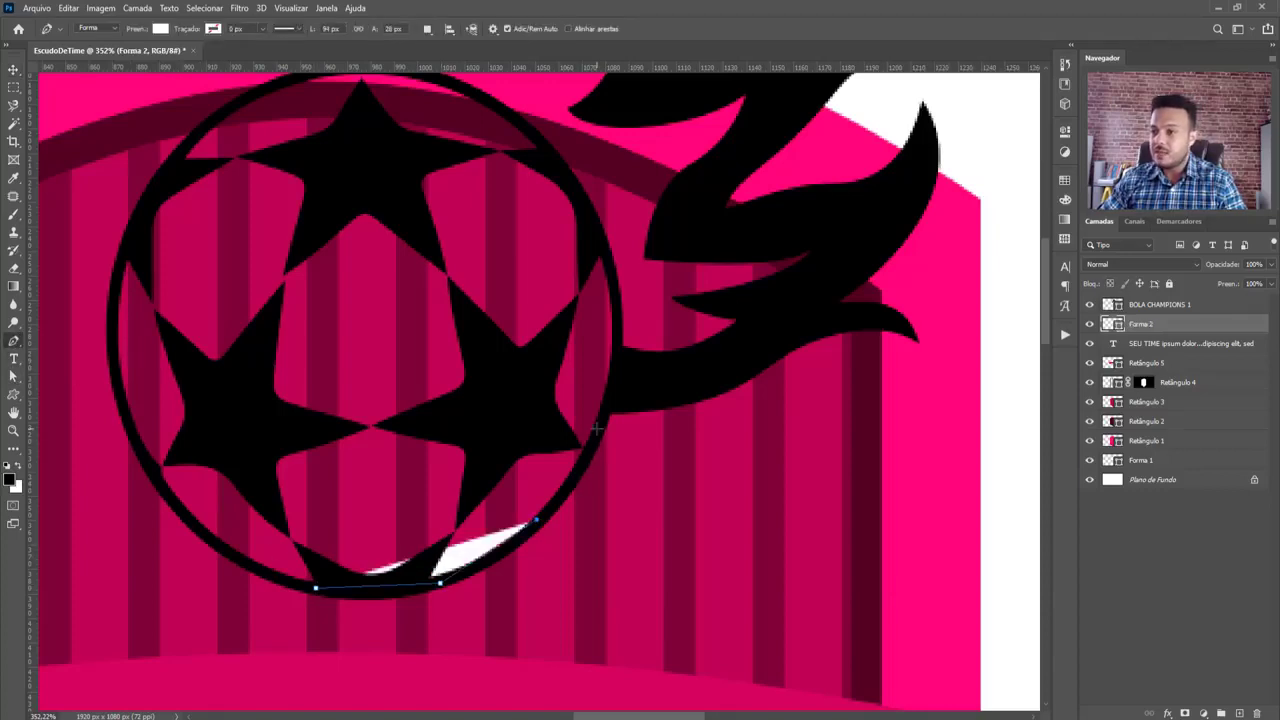
# Continue the white Pen shape inside the lowest flame, turning back along the flame above it toward the ball
pyautogui.click(661, 380)
pyautogui.click(773, 331)
pyautogui.click(812, 277)
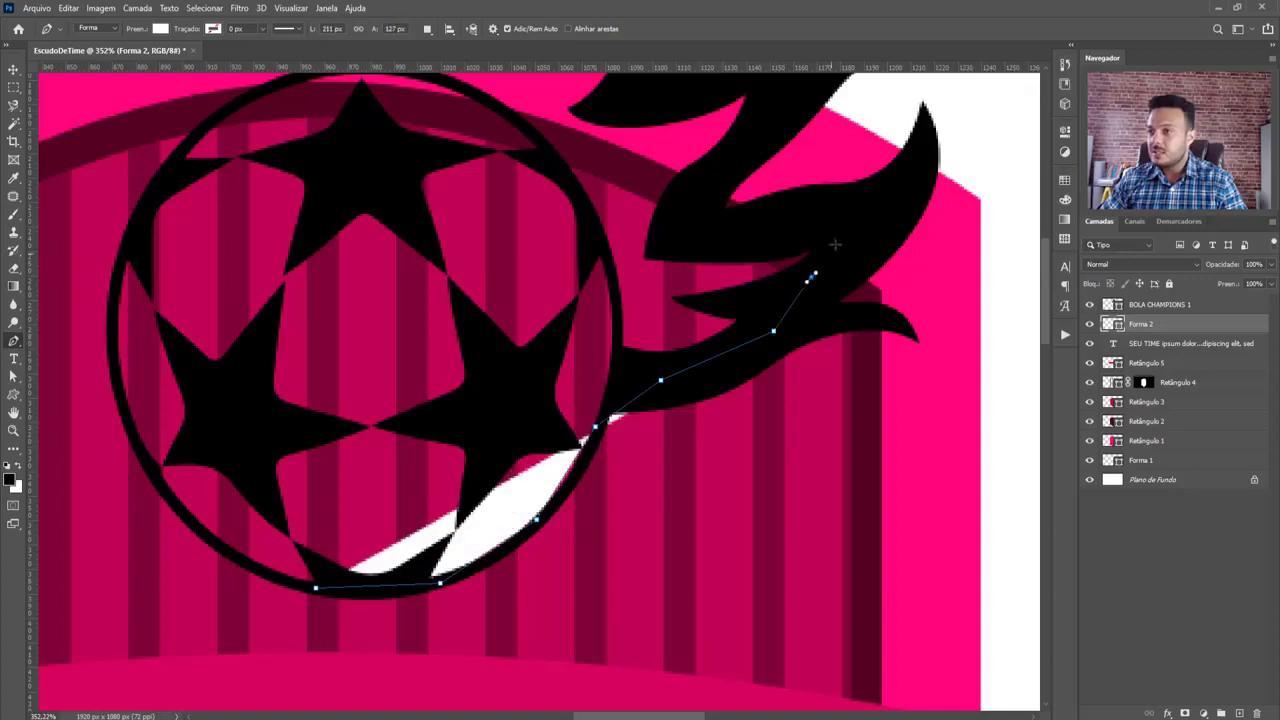
pyautogui.click(839, 233)
pyautogui.click(794, 229)
pyautogui.moveTo(718, 240); pyautogui.dragTo(709, 240)
pyautogui.click(673, 218)
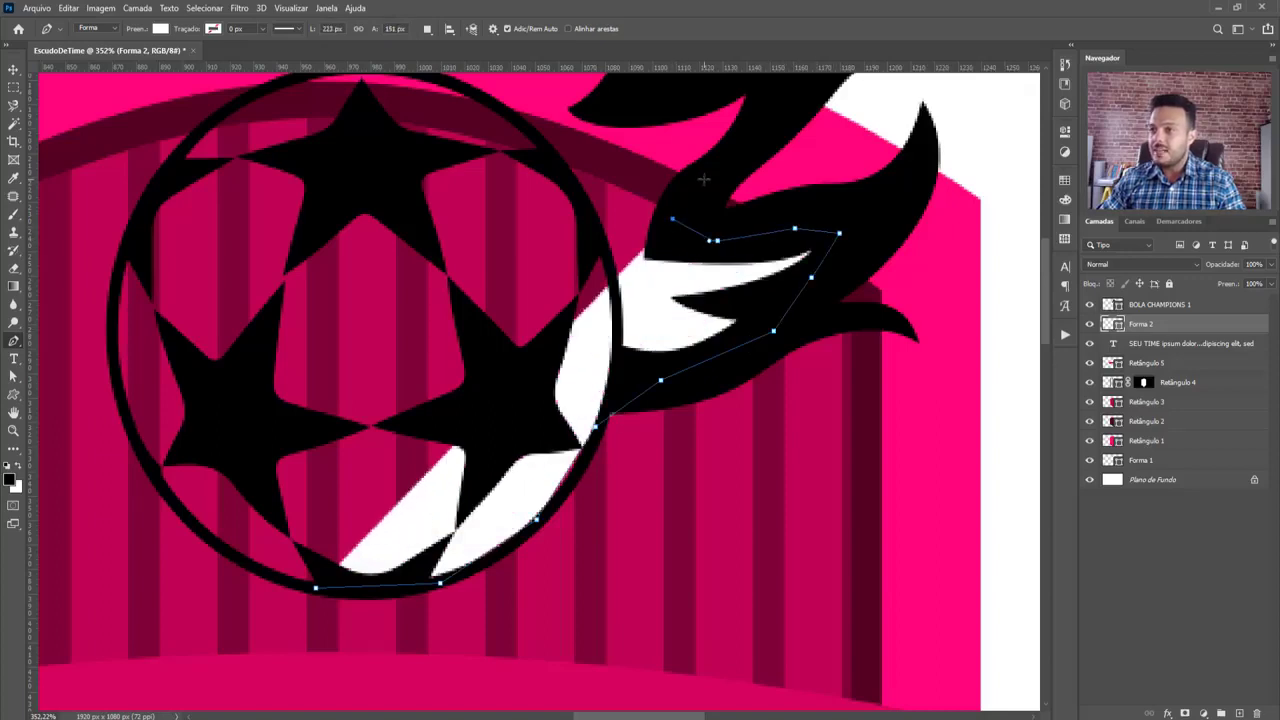
# Continue the white Pen shape up through the flame on the ball's right side and across into the large upper flame
pyautogui.click(703, 178)
pyautogui.click(752, 132)
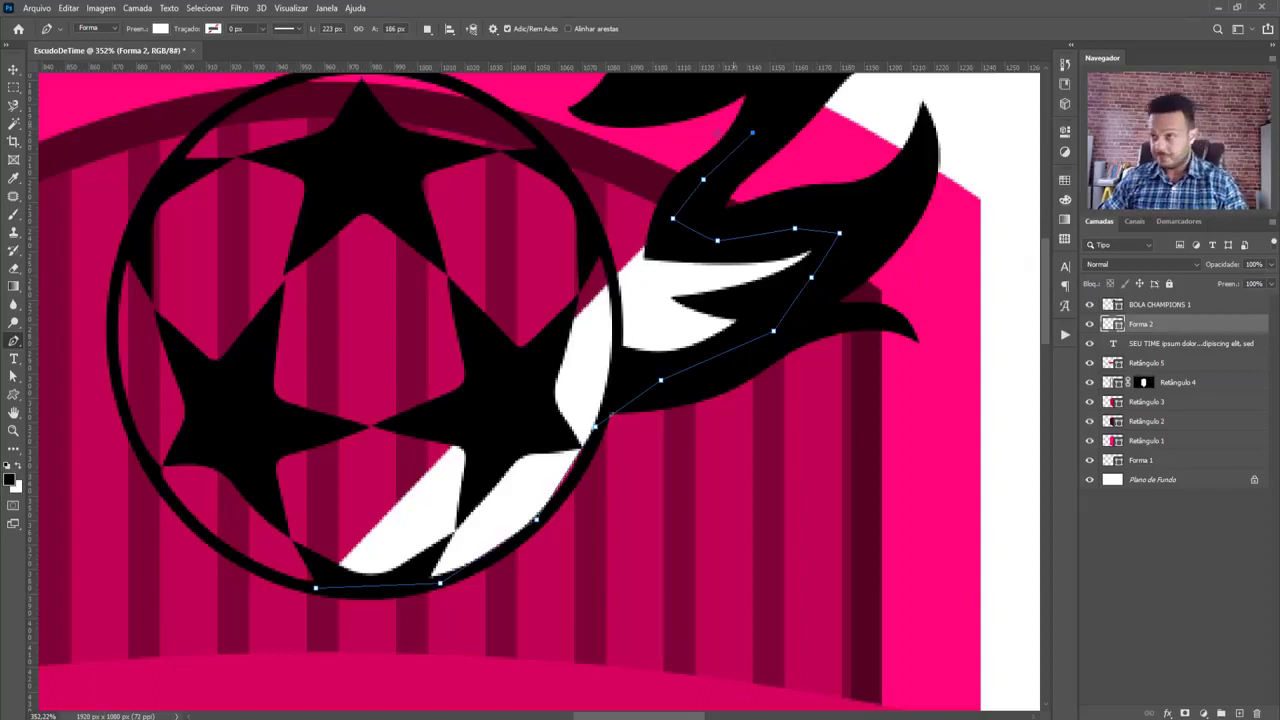
pyautogui.moveTo(618, 140); pyautogui.dragTo(585, 270)
pyautogui.click(772, 205)
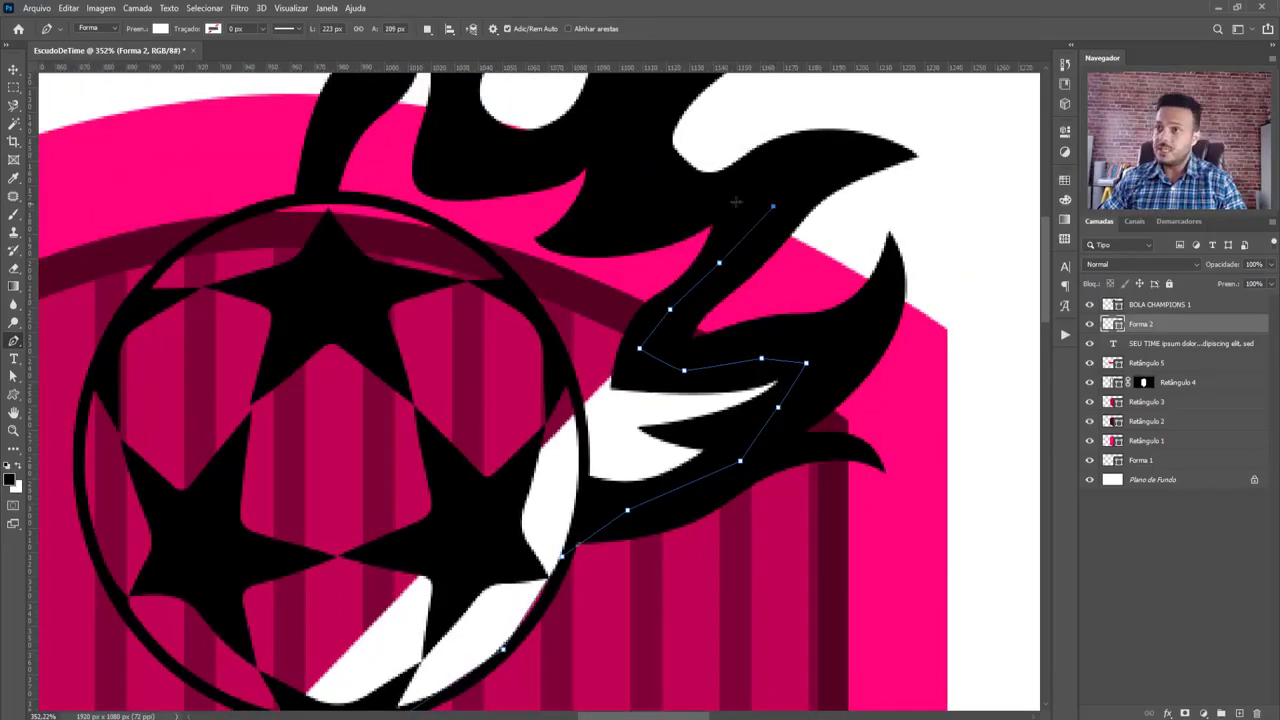
pyautogui.click(695, 202)
pyautogui.click(627, 209)
pyautogui.click(623, 148)
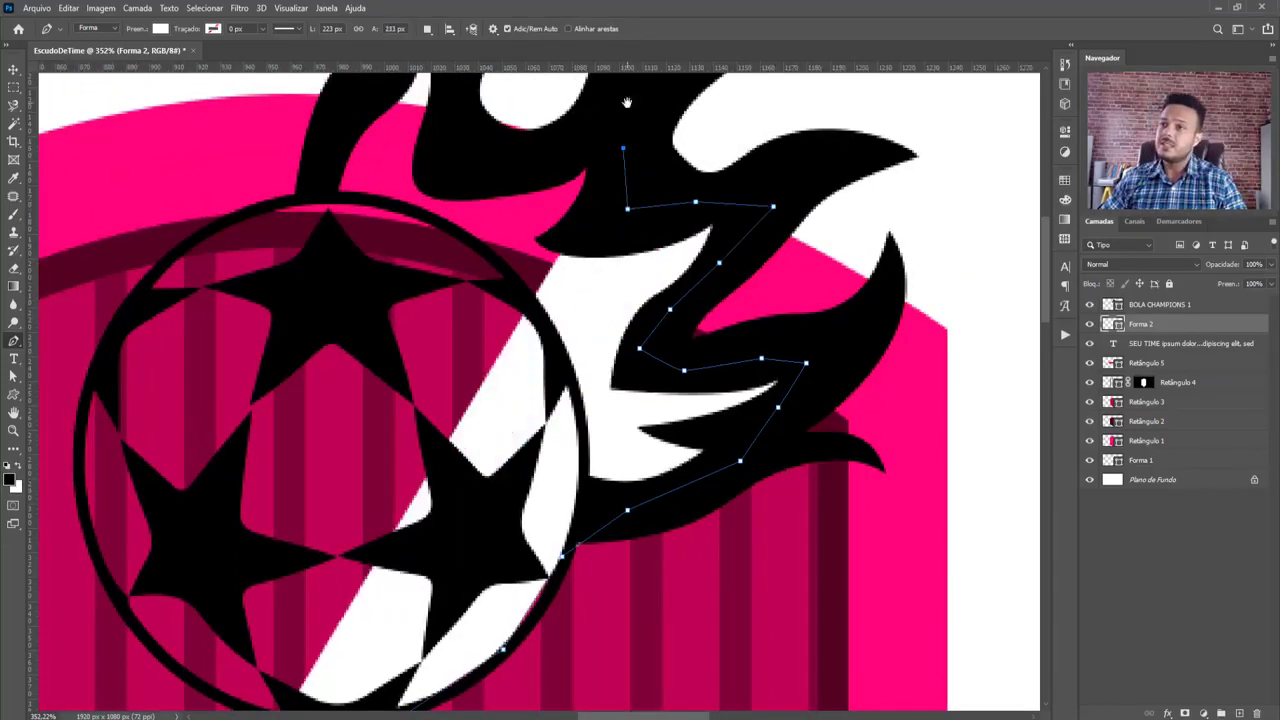
pyautogui.click(625, 101)
pyautogui.click(542, 152)
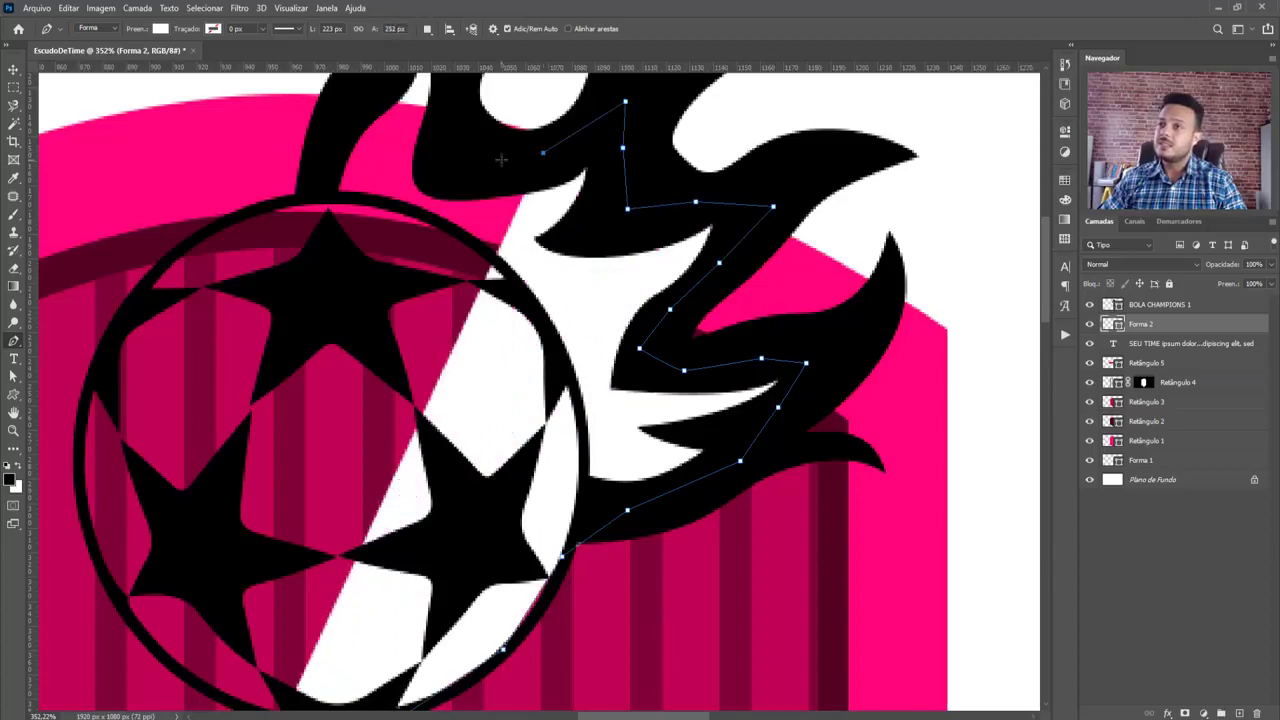
# Continue the white Pen shape through the upper left flame and down its stem to the top of the ball
pyautogui.moveTo(467, 140); pyautogui.dragTo(552, 263)
pyautogui.click(552, 263)
pyautogui.click(542, 182)
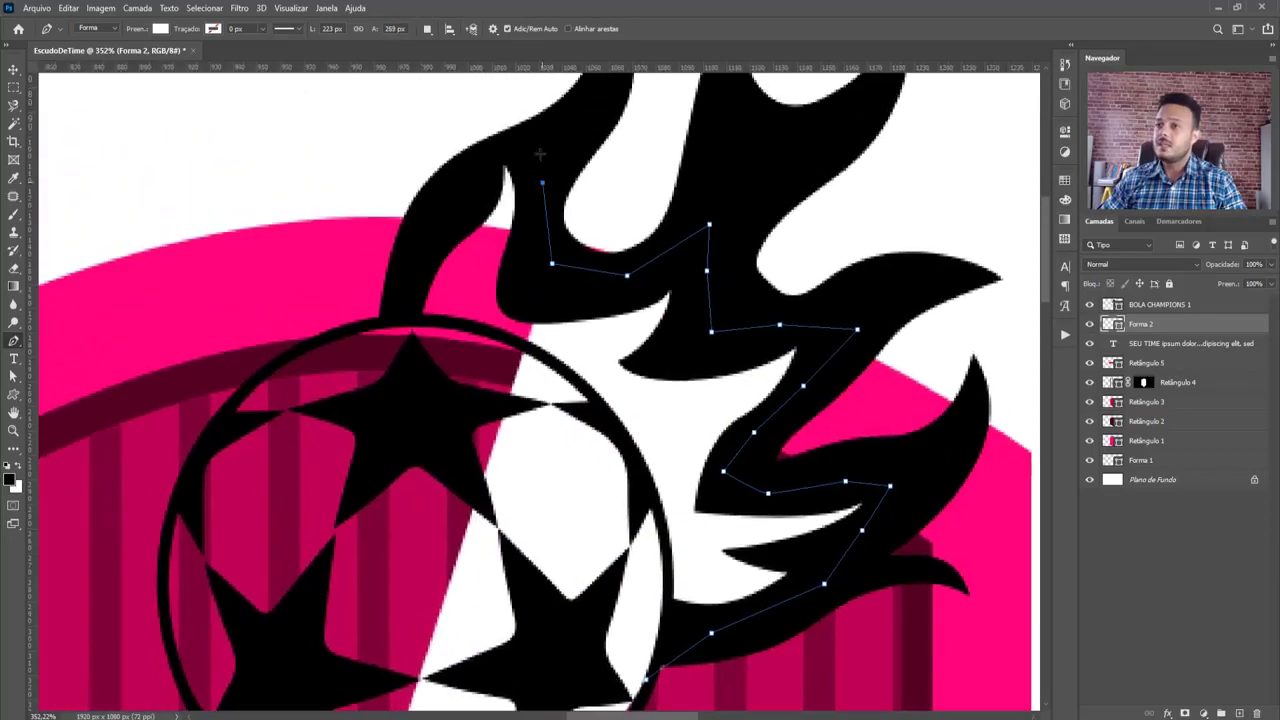
pyautogui.click(526, 145)
pyautogui.click(481, 153)
pyautogui.click(437, 212)
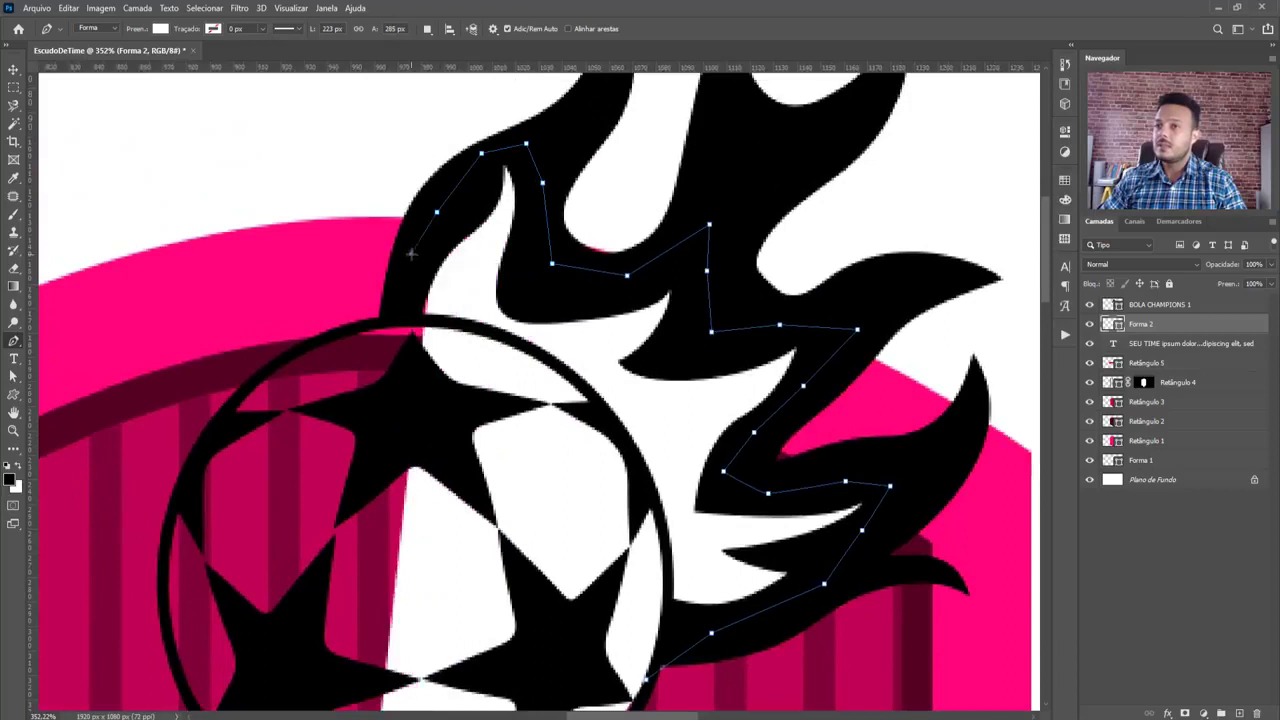
pyautogui.click(411, 254)
pyautogui.click(401, 296)
# Continue the white Pen shape along the ball's black outline from its top down around its left side
pyautogui.moveTo(388, 325); pyautogui.dragTo(502, 212)
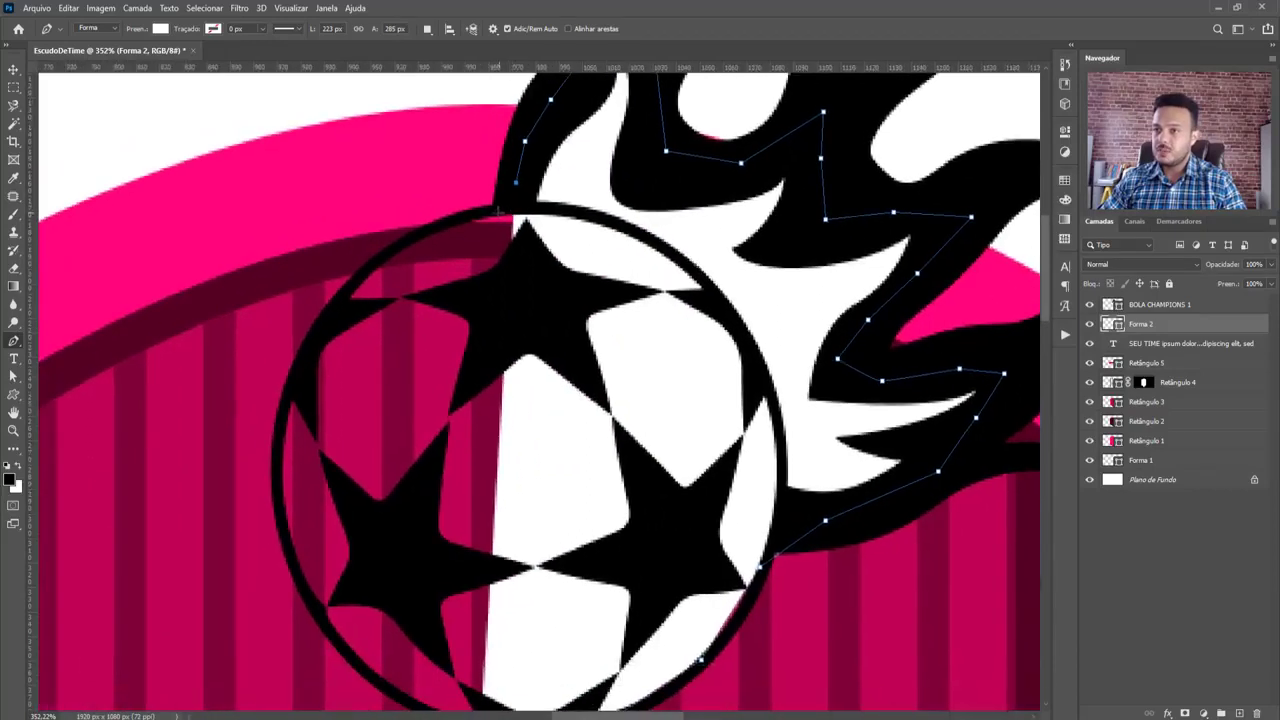
pyautogui.click(490, 210)
pyautogui.click(422, 234)
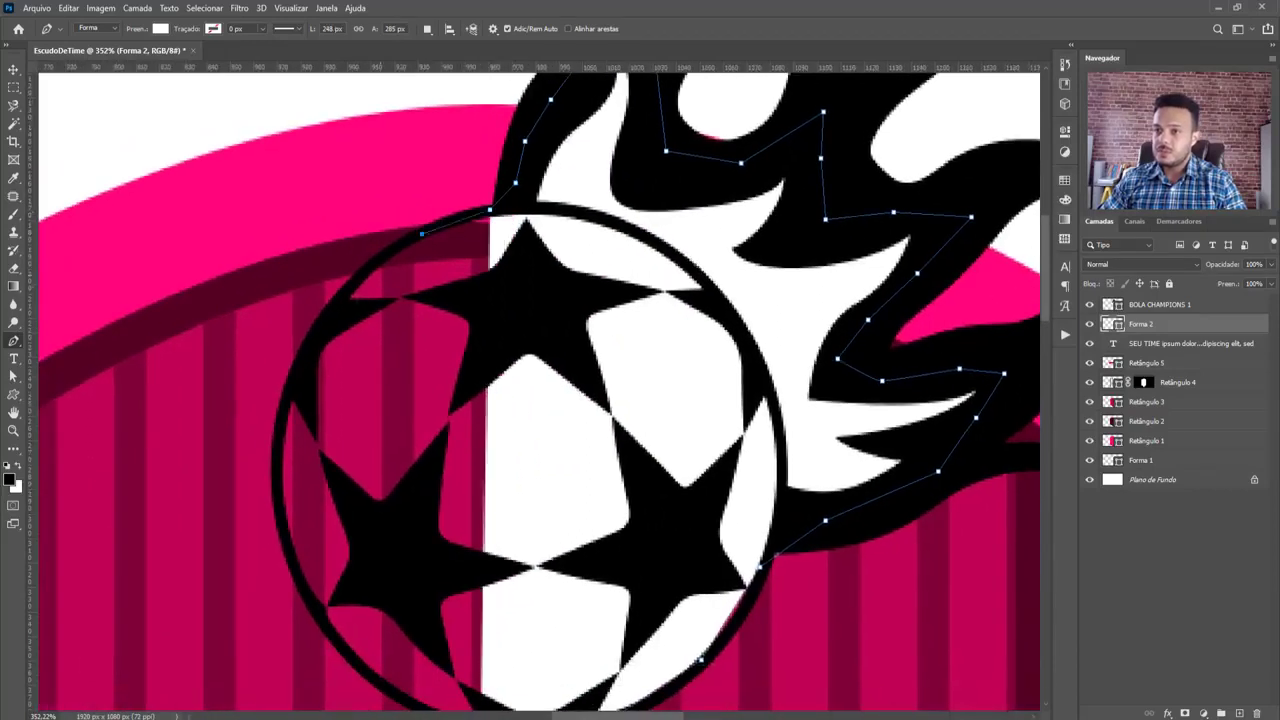
pyautogui.click(351, 281)
pyautogui.click(316, 347)
pyautogui.moveTo(316, 347); pyautogui.dragTo(384, 187)
pyautogui.click(344, 296)
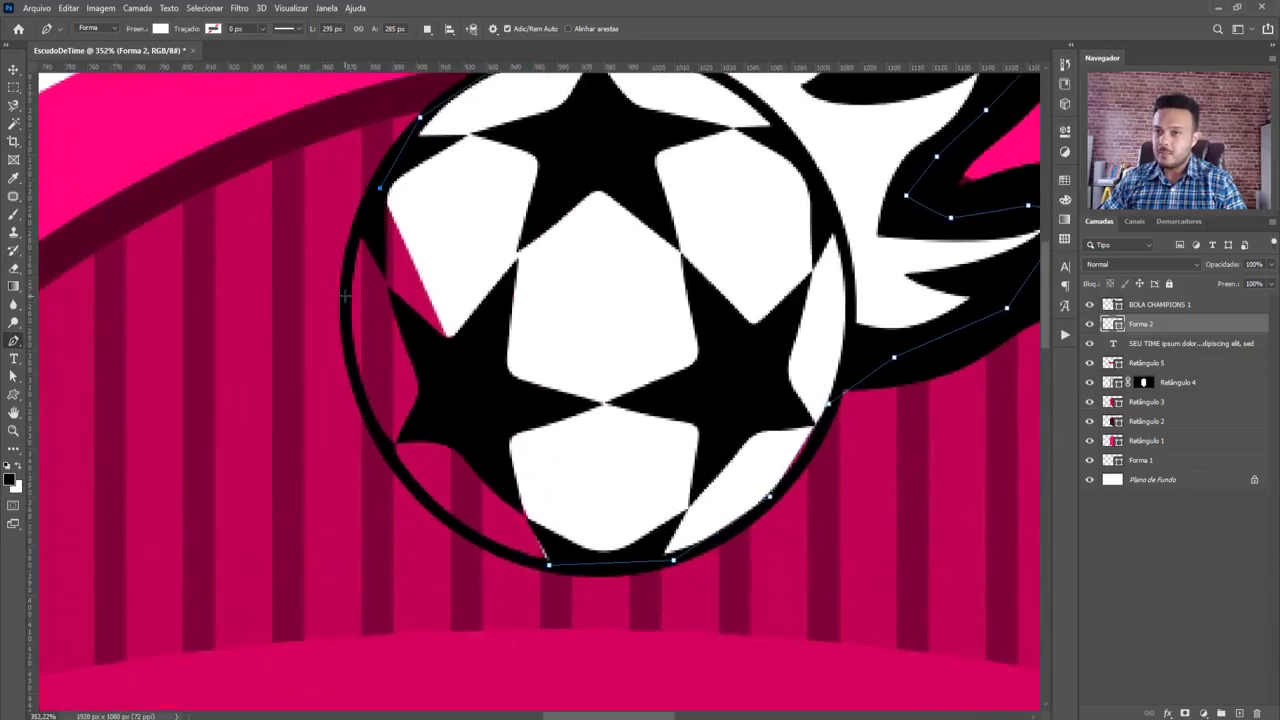
pyautogui.click(359, 394)
pyautogui.moveTo(360, 393); pyautogui.dragTo(326, 269)
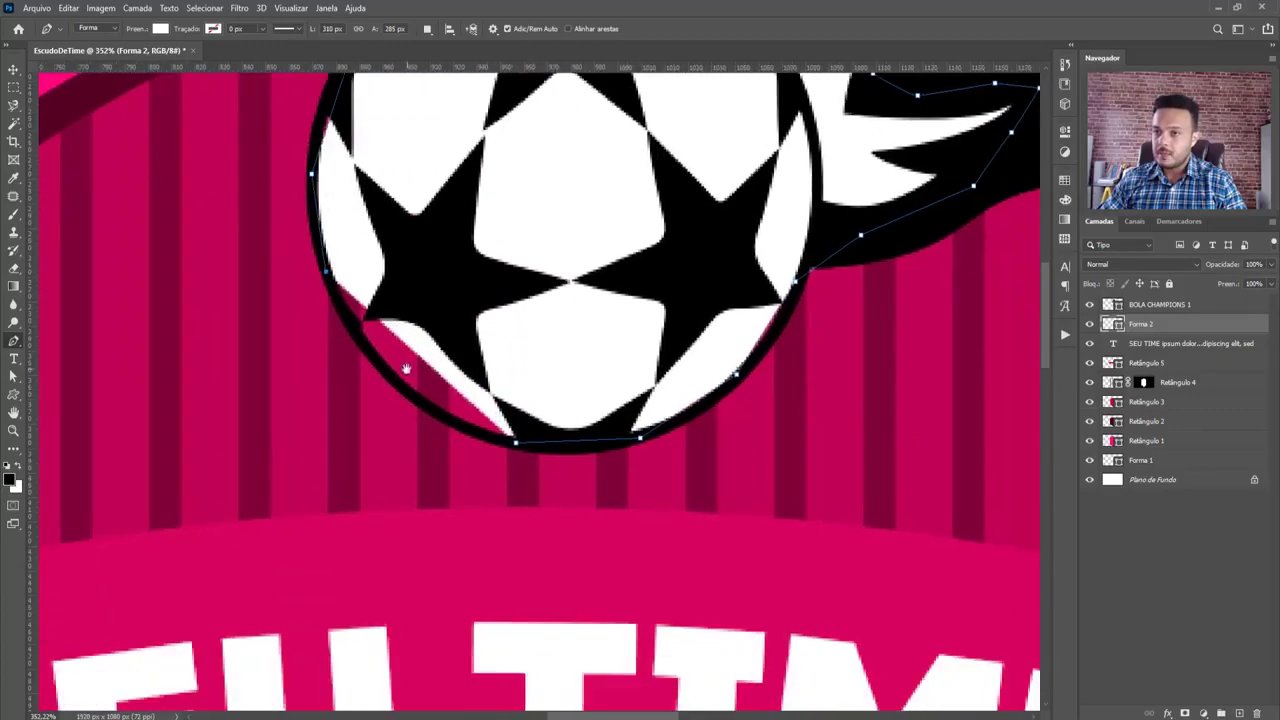
# Complete the white Pen shape along the ball's lower left outline to its bottom and switch to the Move tool
pyautogui.click(392, 381)
pyautogui.click(452, 418)
pyautogui.click(486, 432)
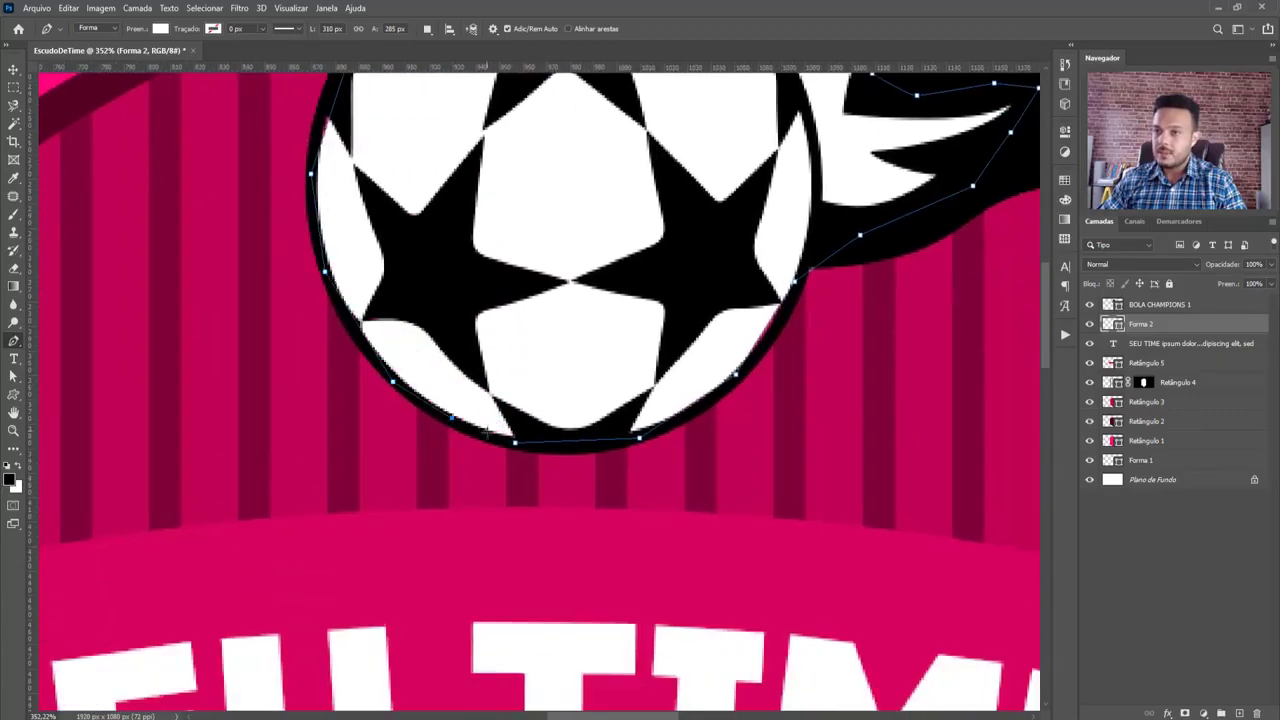
pyautogui.scroll(-3, 680, 380)
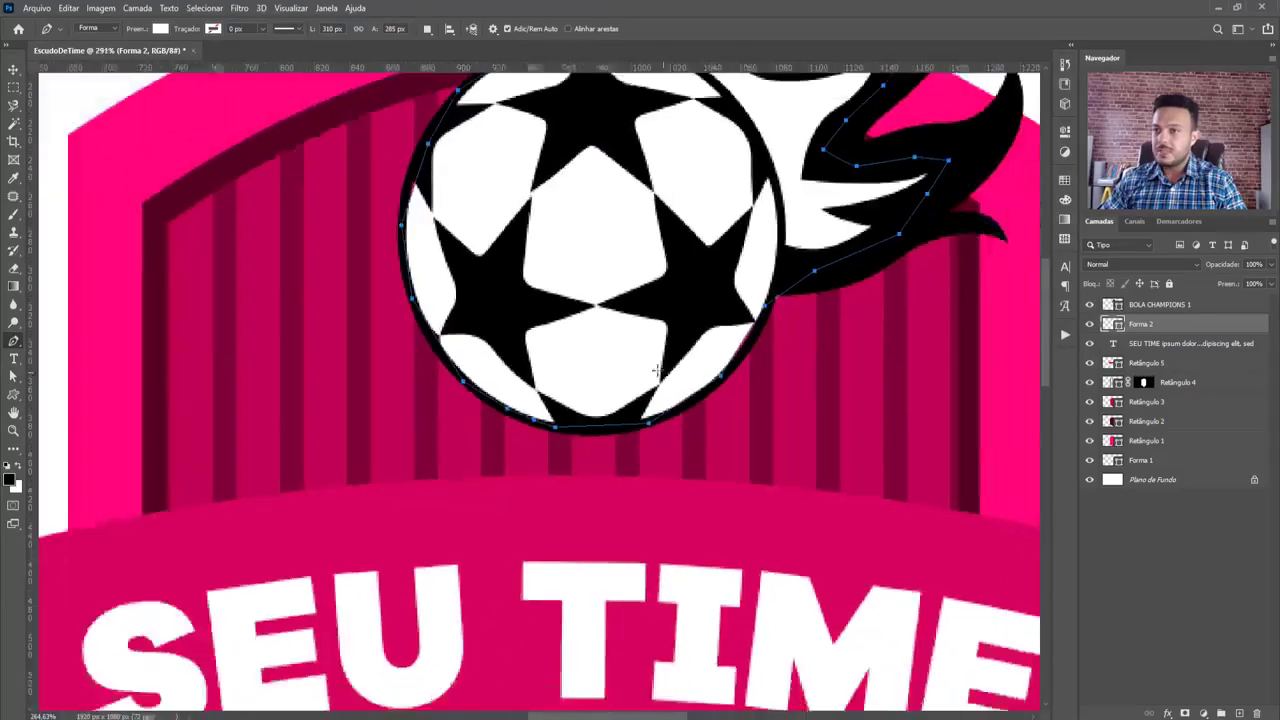
pyautogui.click(13, 69)
pyautogui.scroll(-3, 594, 271)
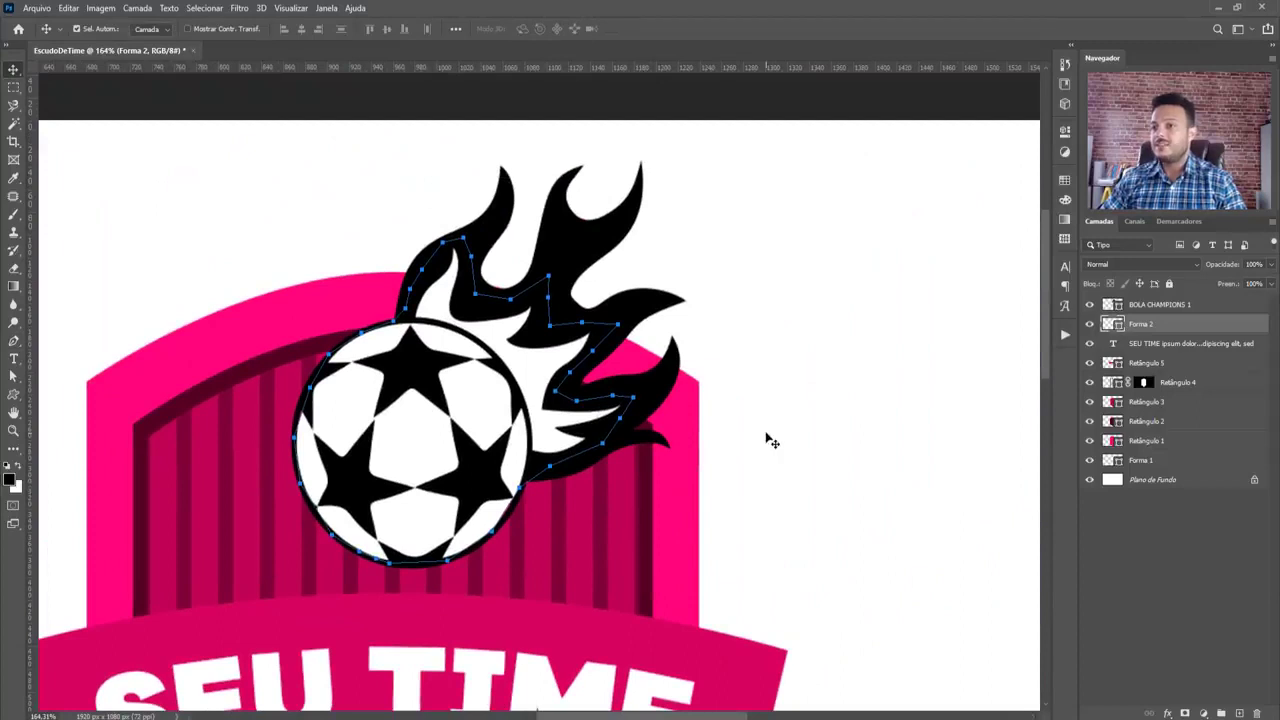
# Select the white fill shape layer together with the BOLA CHAMPIONS 1 layer
pyautogui.click(1166, 309)
pyautogui.click(1166, 326)
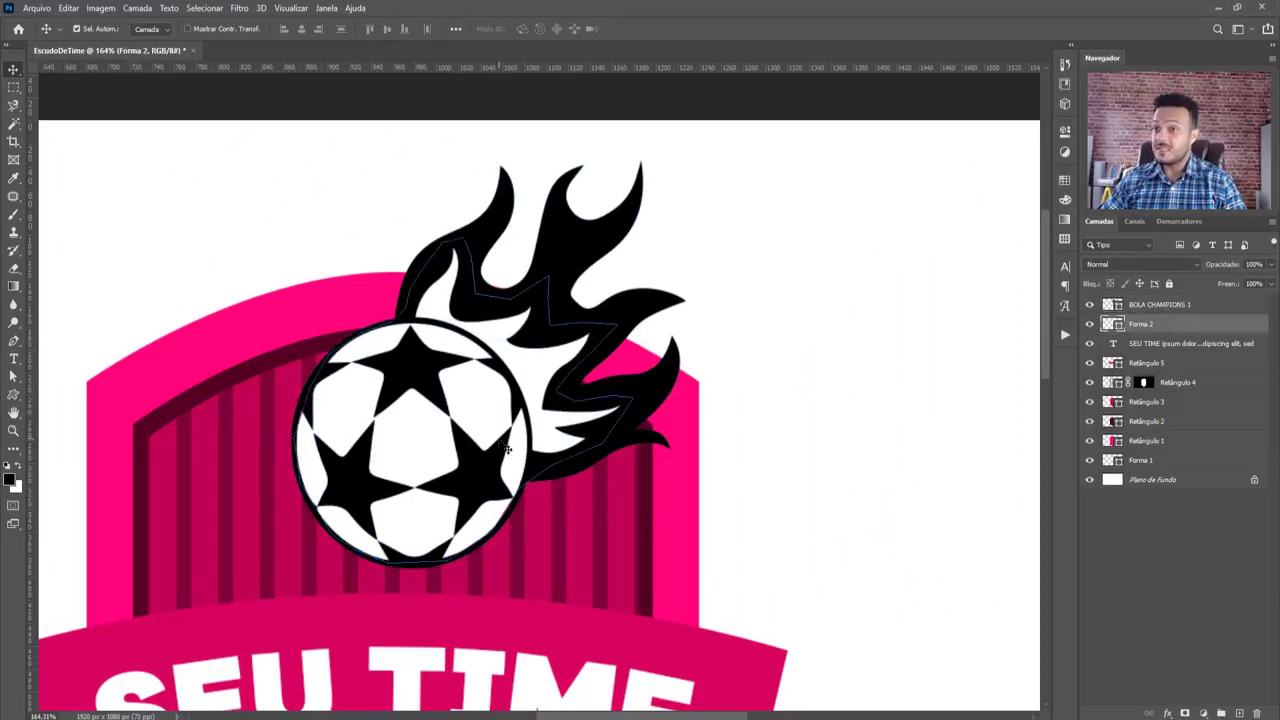
pyautogui.keyDown('alt'); pyautogui.scroll(-2, 506, 444); pyautogui.keyUp('alt')
pyautogui.scroll(-1, 490, 360)
pyautogui.scroll(-1, 490, 360)
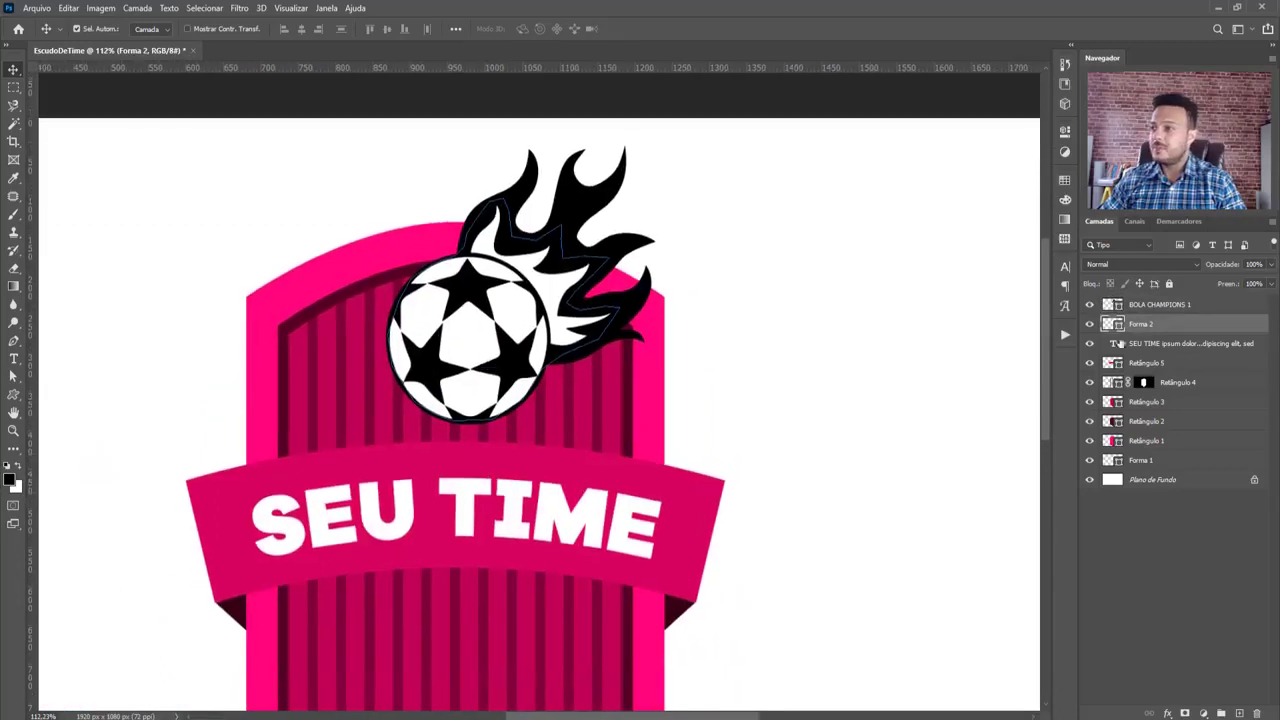
pyautogui.keyDown('shift'); pyautogui.click(1185, 306); pyautogui.keyUp('shift')
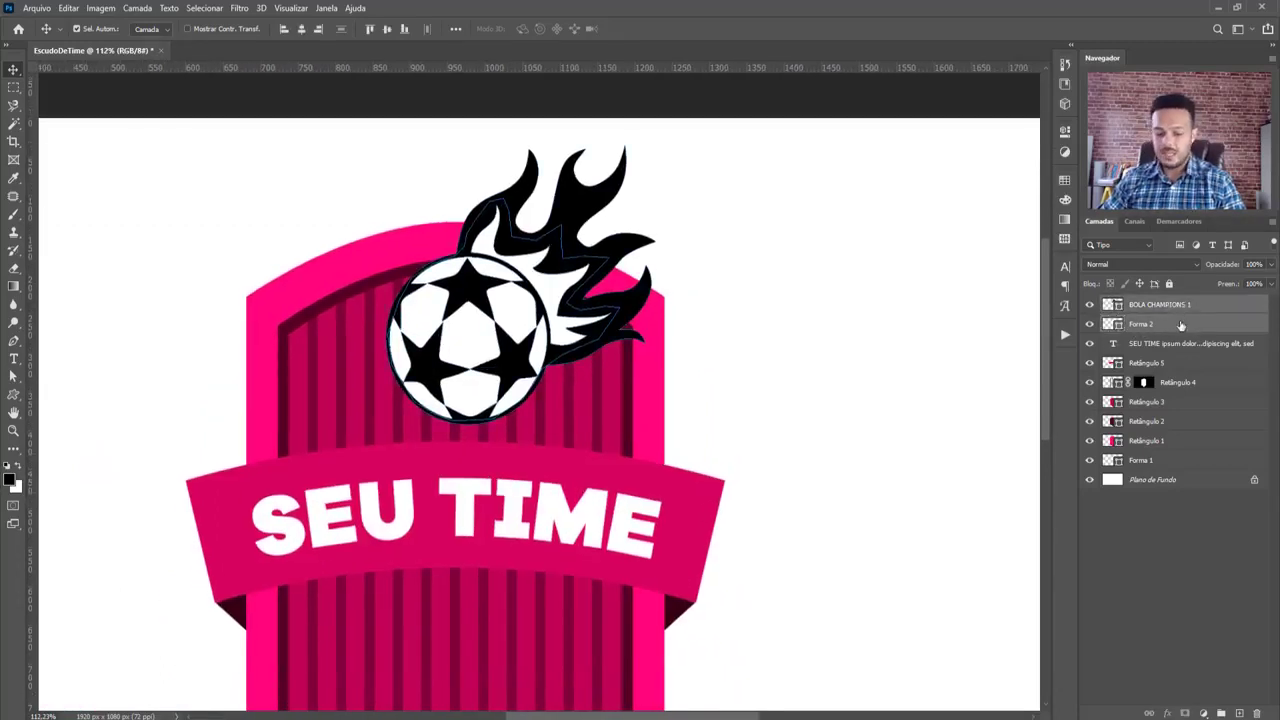
# Try to merge the flaming ball and its white fill into one layer, and undo the merge
pyautogui.hotkey('ctrl', 'e')
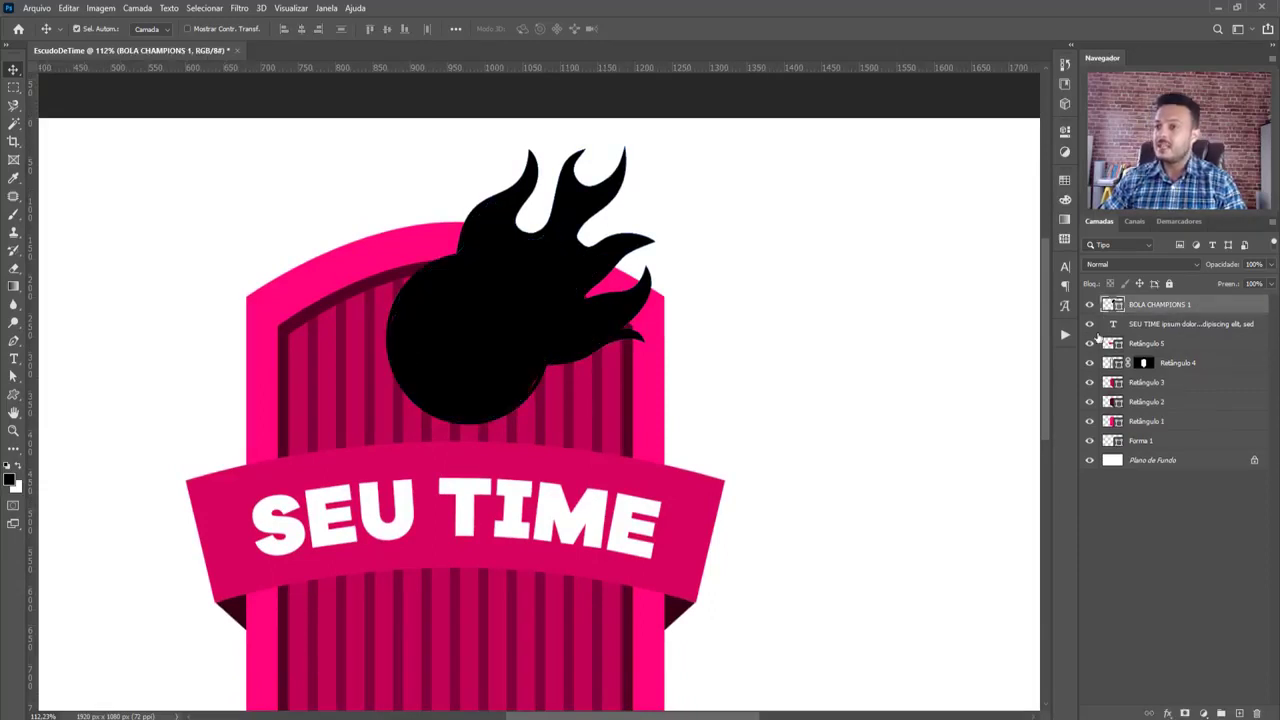
pyautogui.hotkey('ctrl', 'z')
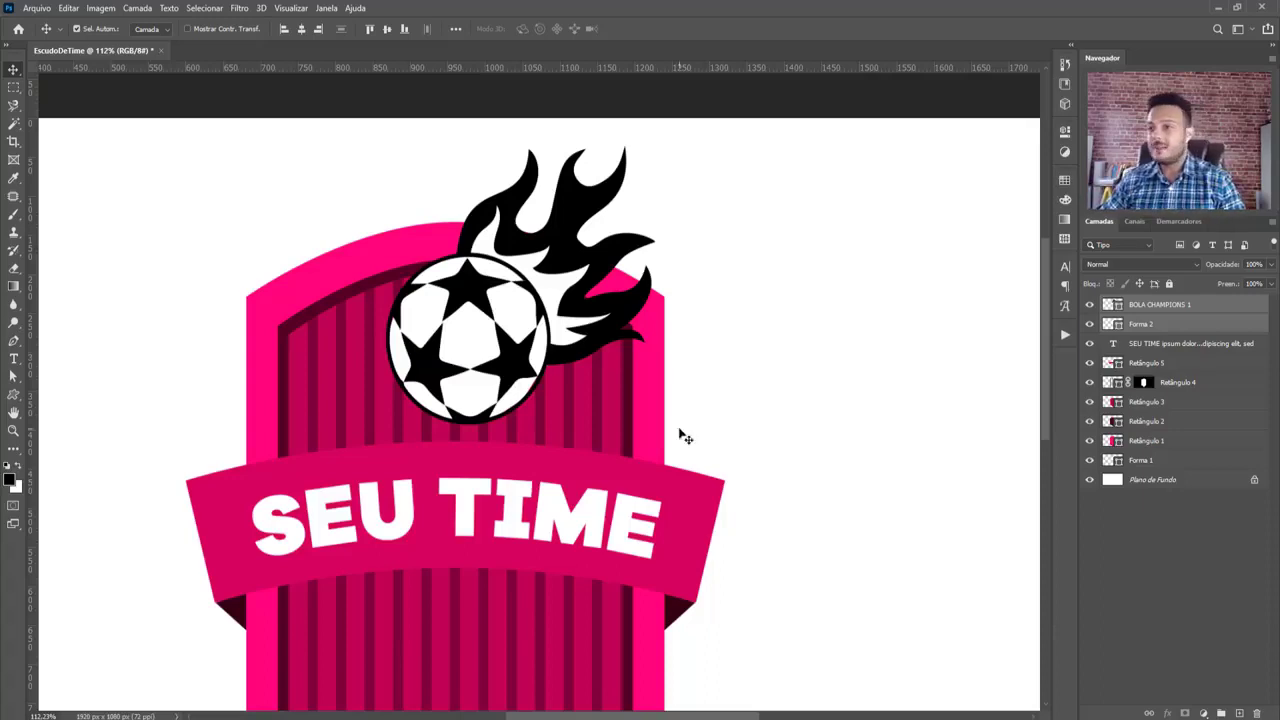
# Scale the flaming ball and its white fill together to about 102% with Free Transform and place them just above the banner
pyautogui.scroll(-2, 740, 494)
pyautogui.scroll(1, 686, 463)
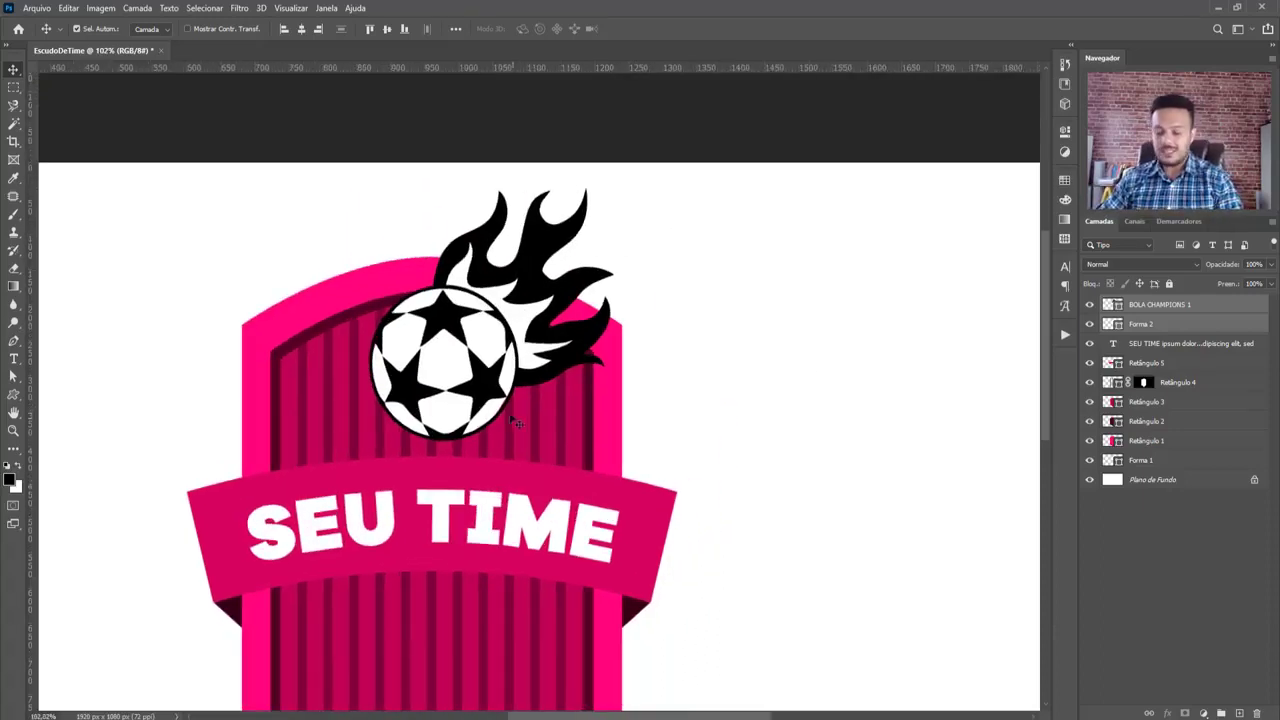
pyautogui.hotkey('ctrl', 't')
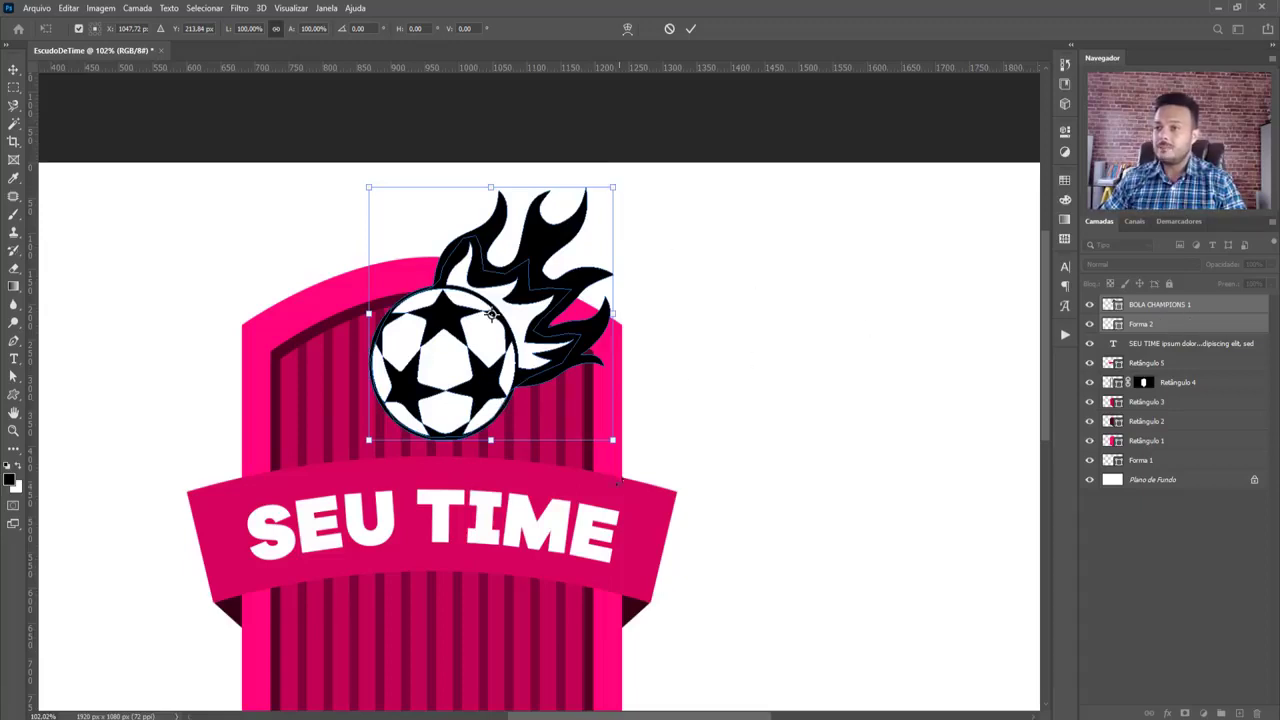
pyautogui.moveTo(612, 439); pyautogui.dragTo(586, 430)
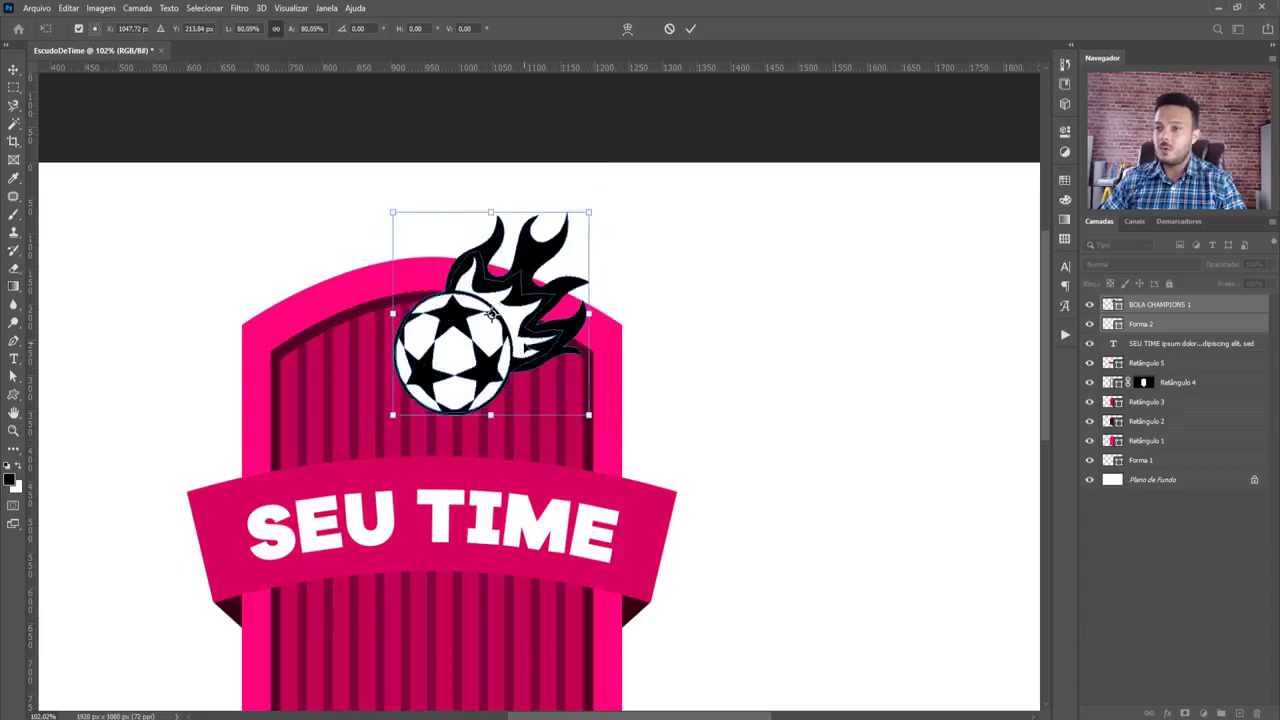
pyautogui.moveTo(491, 313); pyautogui.dragTo(487, 331)
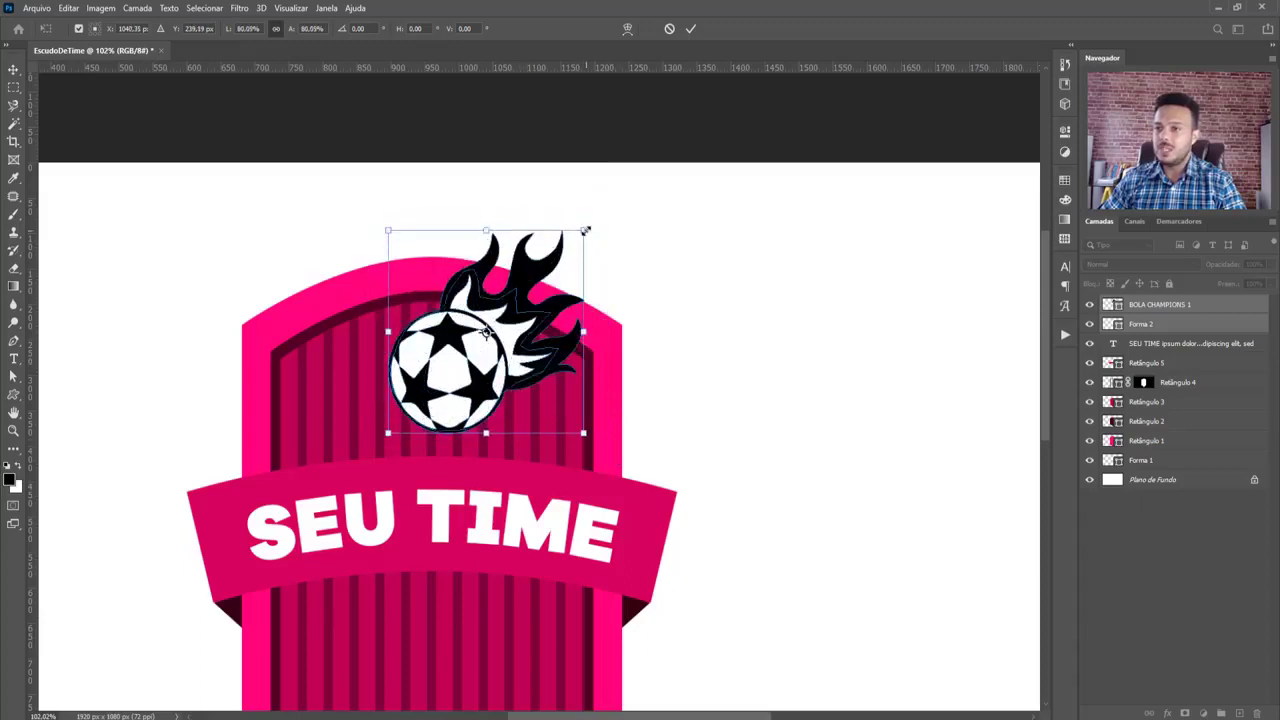
pyautogui.moveTo(586, 230); pyautogui.dragTo(612, 203)
pyautogui.moveTo(563, 267); pyautogui.dragTo(579, 252)
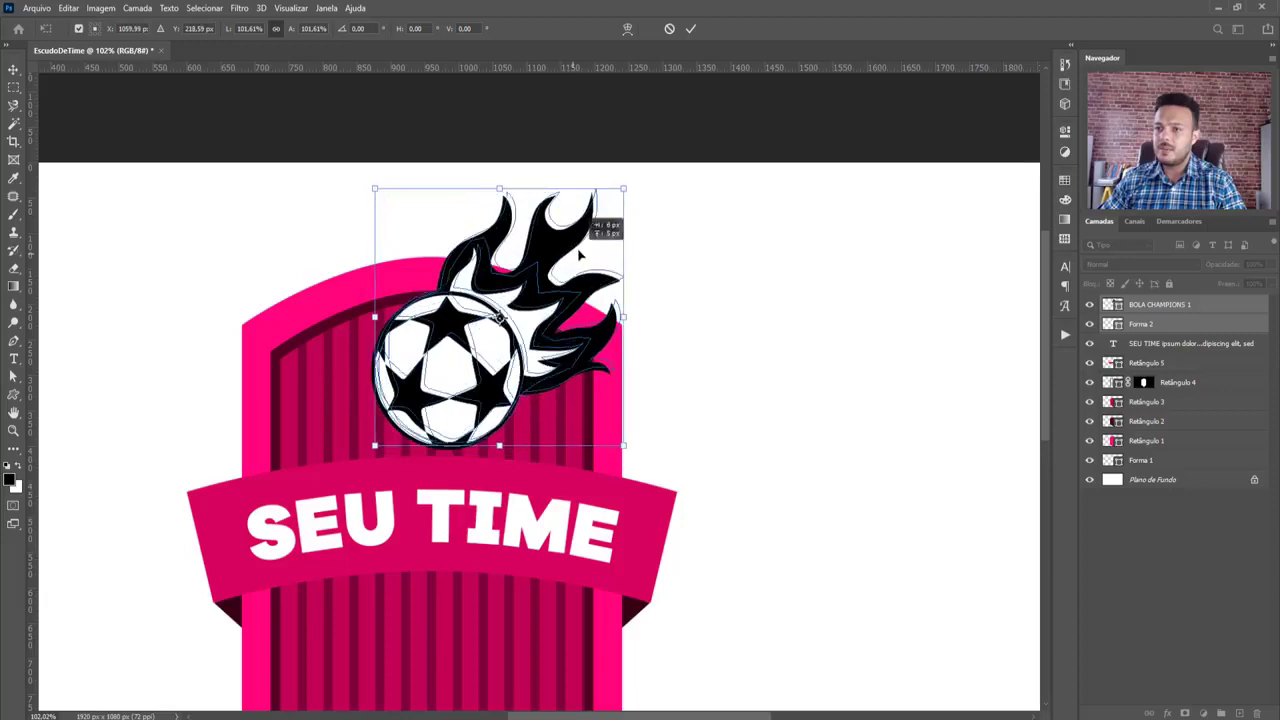
pyautogui.press('Return')
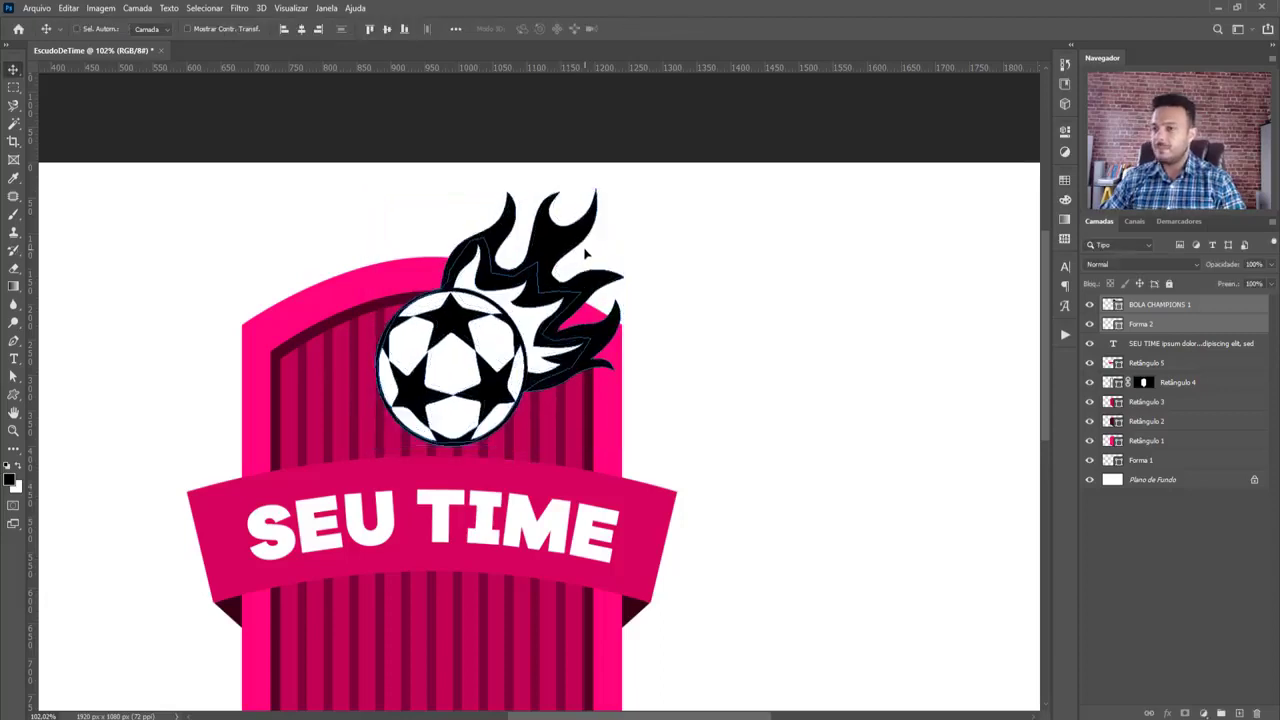
# Draw a black laurel branch beside the shield with the Custom Shape tool, using the branch from the Escudo de Futebol set
pyautogui.hotkey('ctrl', '0')
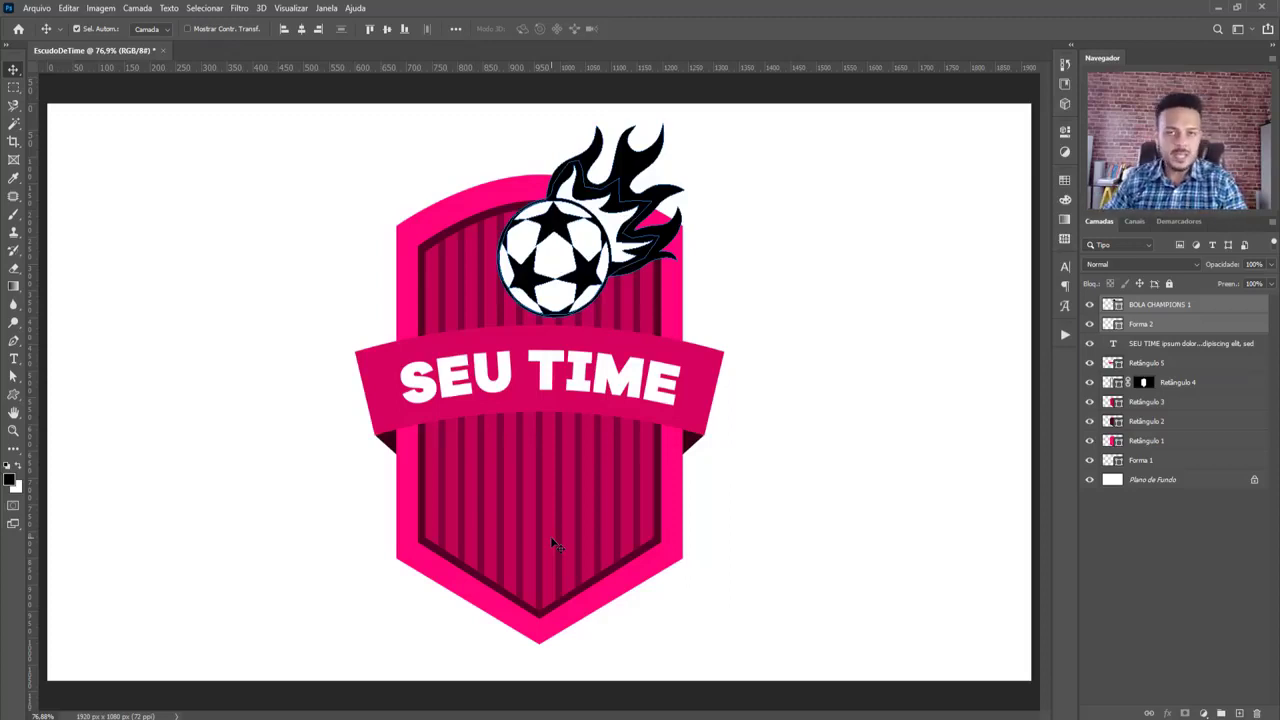
pyautogui.click(13, 394)
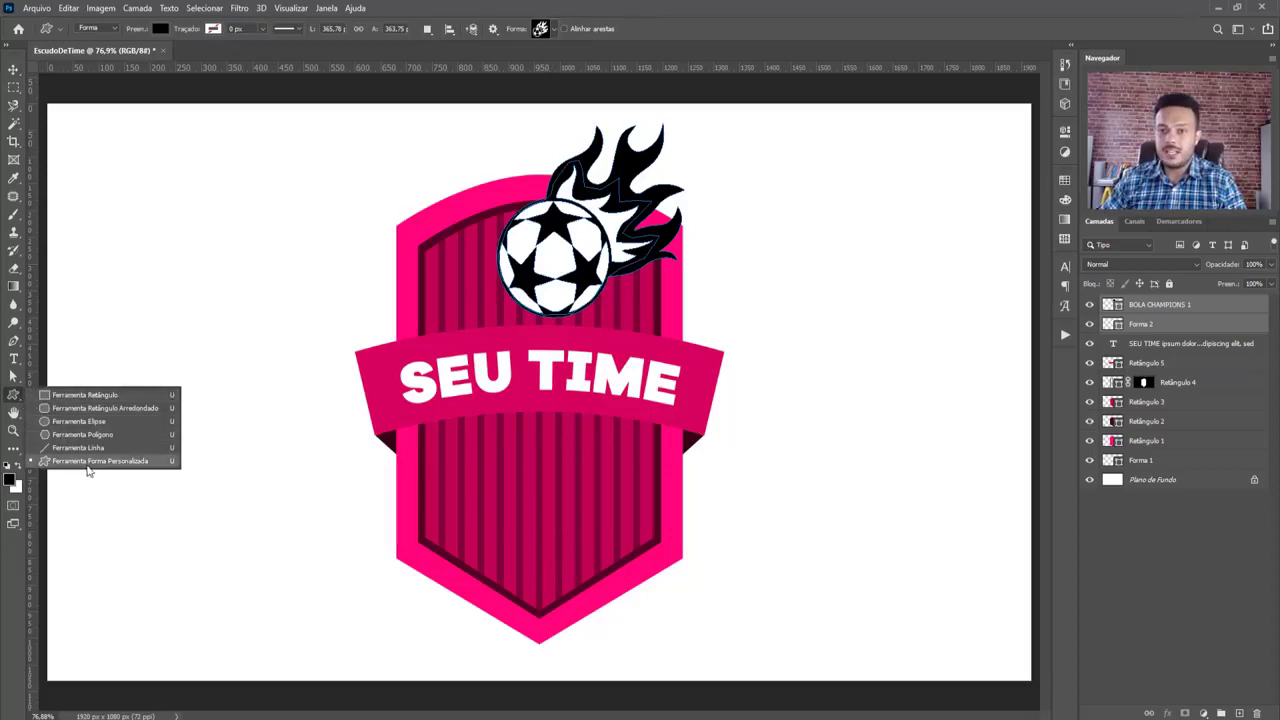
pyautogui.click(553, 30)
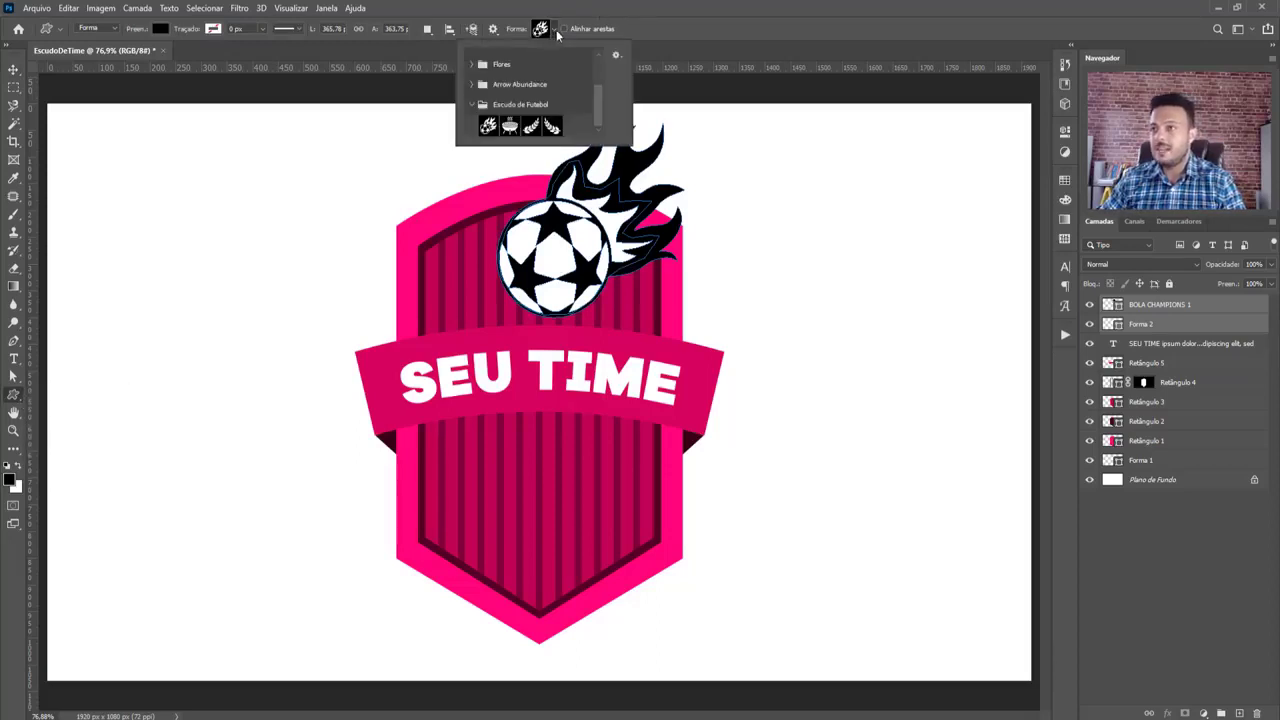
pyautogui.click(530, 130)
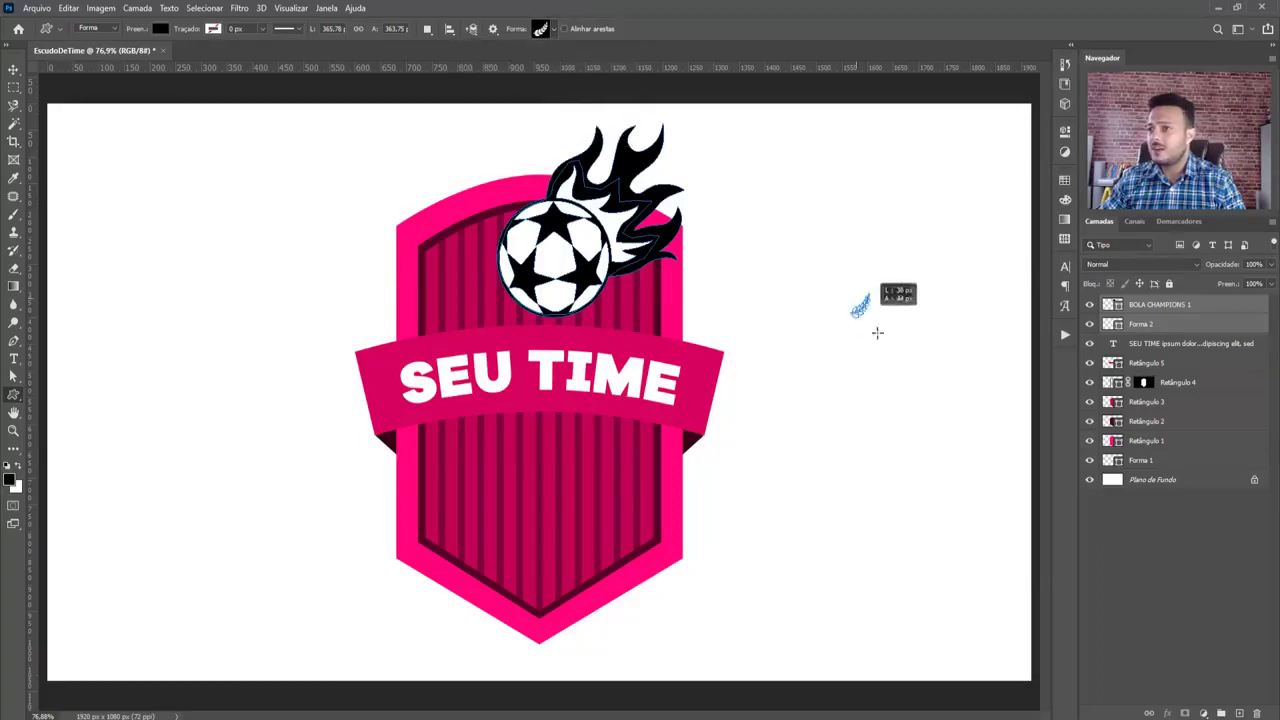
pyautogui.moveTo(849, 291); pyautogui.dragTo(771, 510)
# Scale the laurel branch to about 62% with Free Transform and move it onto the shield's right half below the banner
pyautogui.click(13, 68)
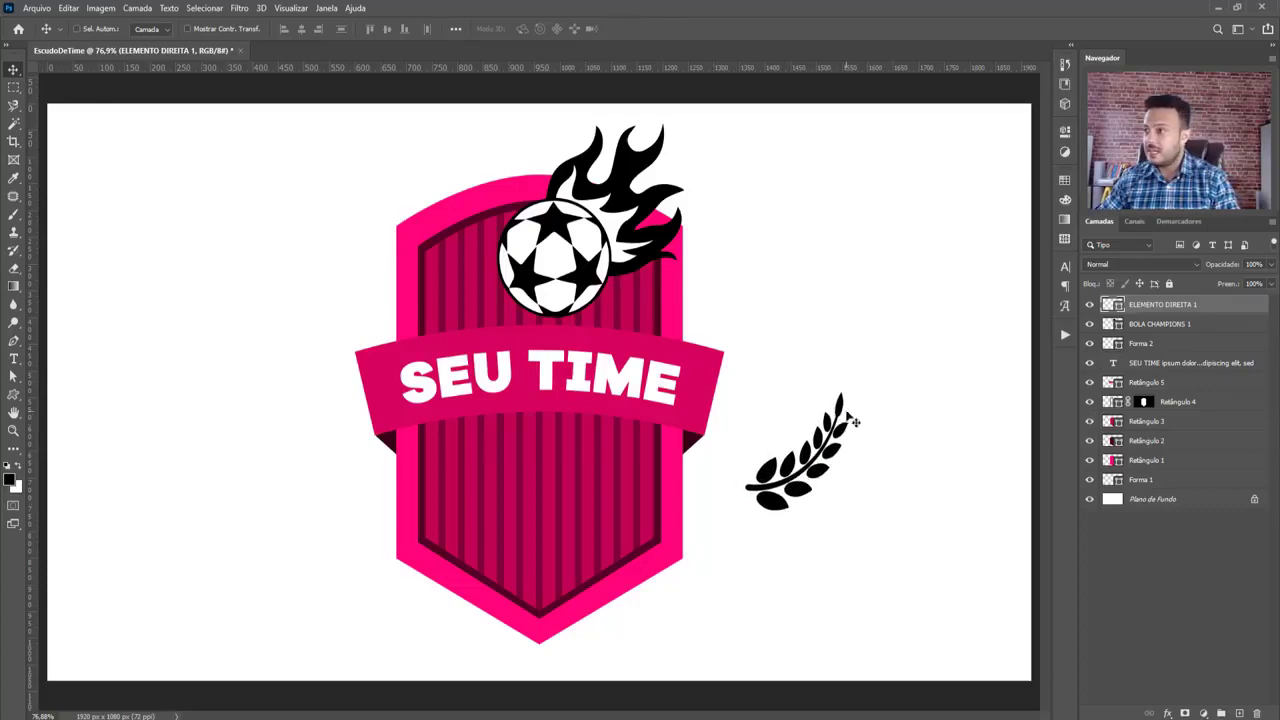
pyautogui.hotkey('ctrl', 't')
pyautogui.moveTo(846, 393); pyautogui.dragTo(808, 437)
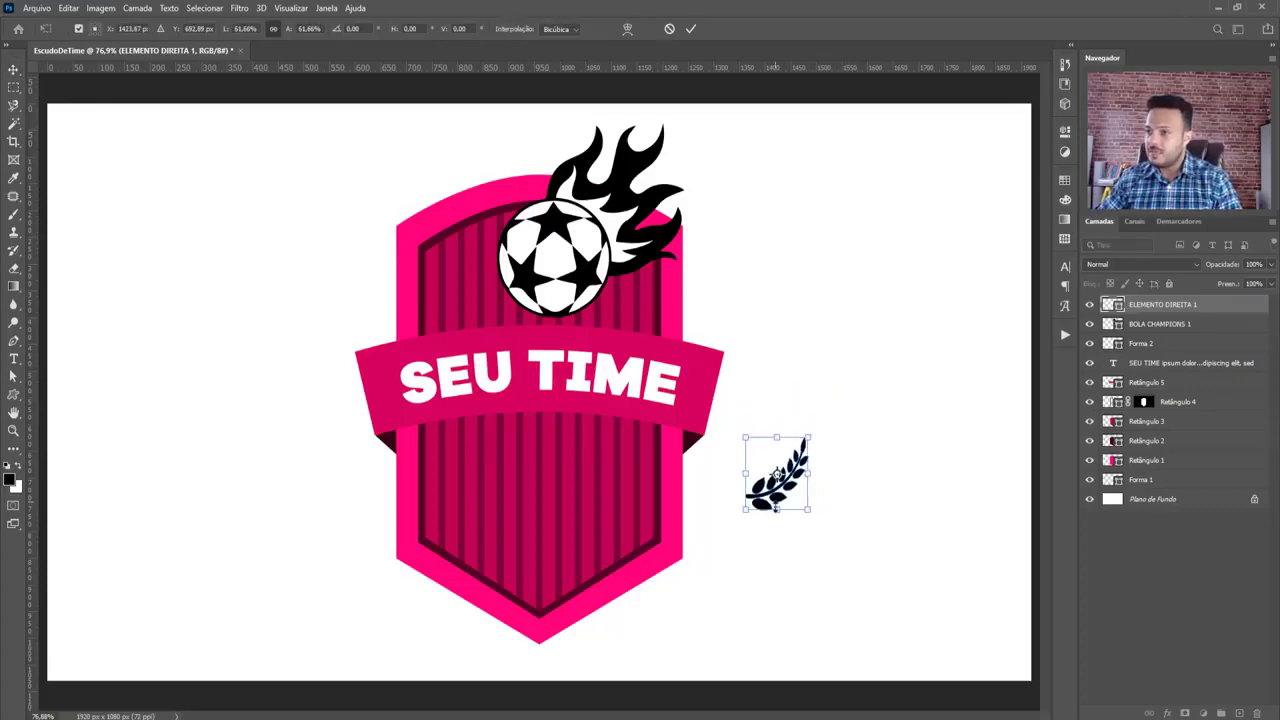
pyautogui.press('Return')
pyautogui.moveTo(778, 503); pyautogui.dragTo(587, 533)
# Duplicate the laurel branch onto the shield's left half and flip the copy horizontally
pyautogui.scroll(3, 595, 517)
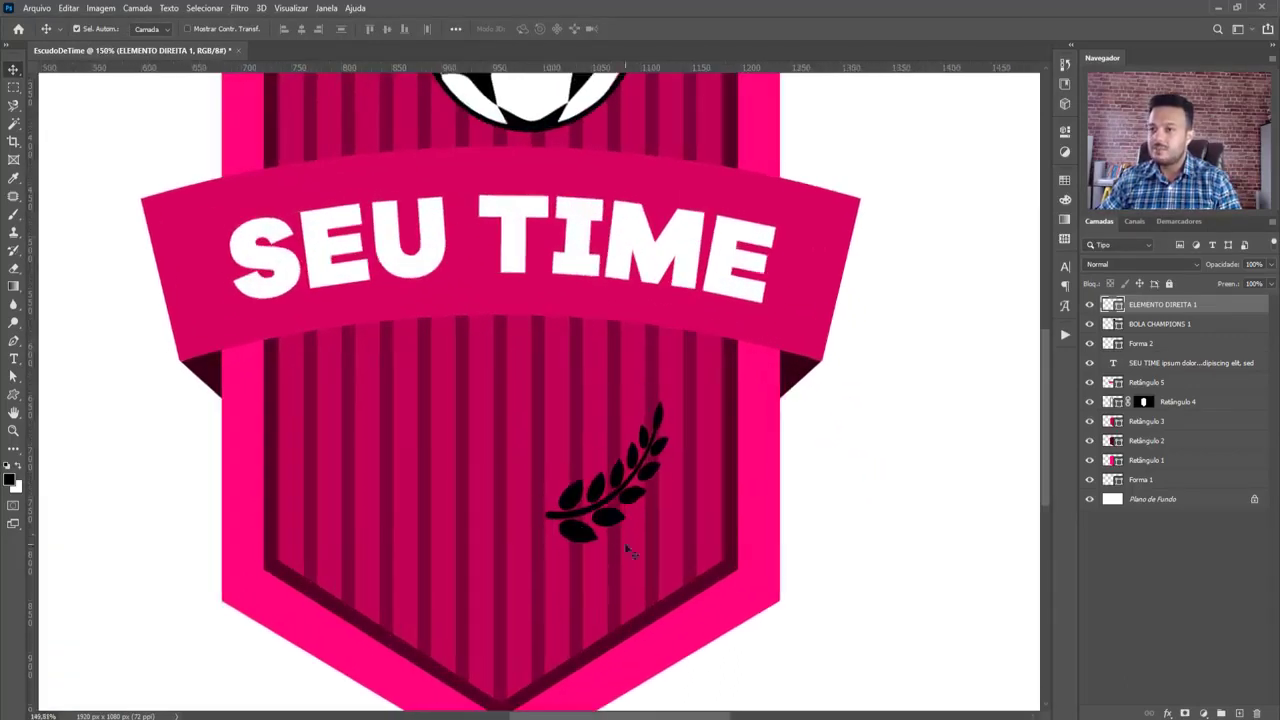
pyautogui.scroll(-1, 595, 530)
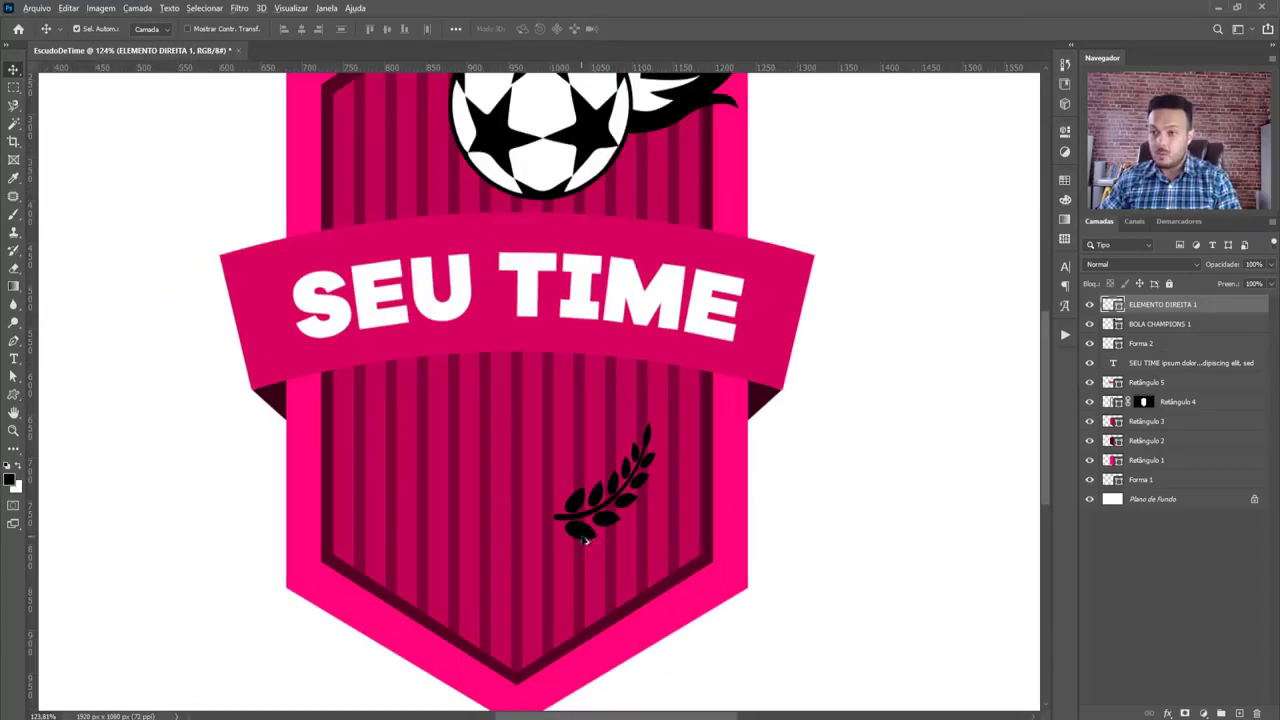
pyautogui.moveTo(586, 540); pyautogui.dragTo(450, 542)
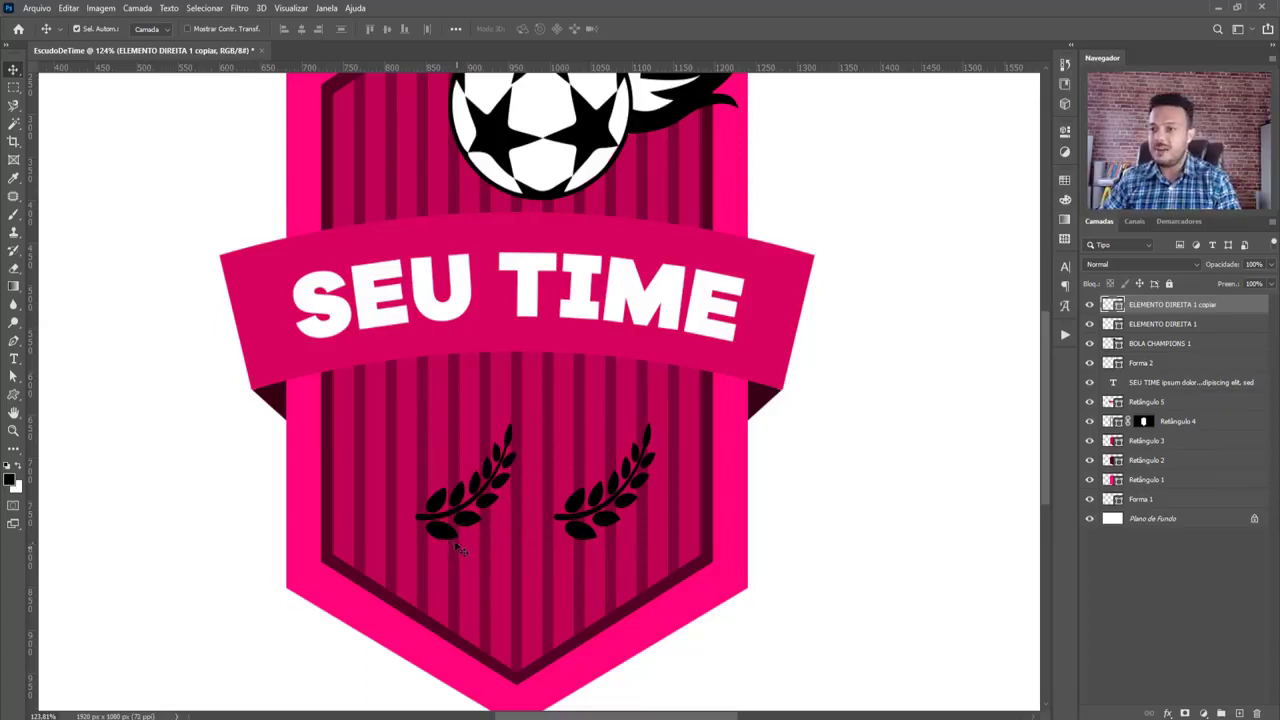
pyautogui.hotkey('ctrl', 't')
pyautogui.rightClick(481, 513)
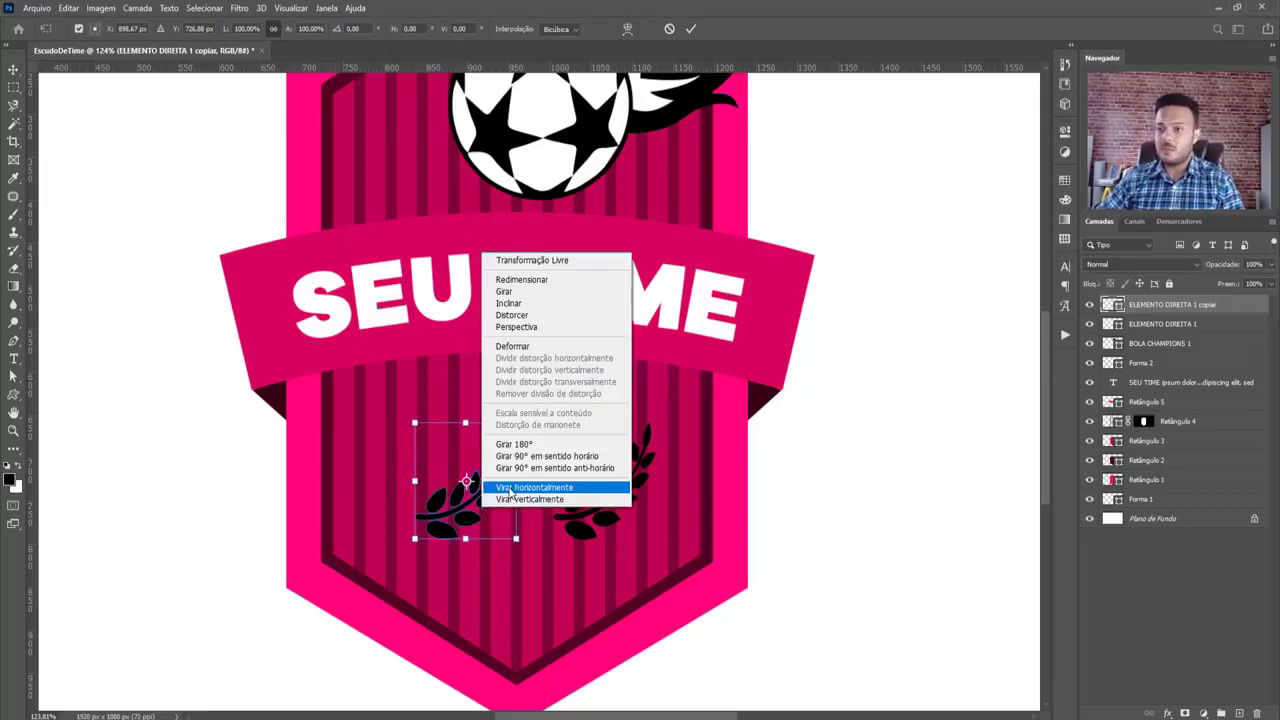
pyautogui.click(511, 494)
pyautogui.press('Return')
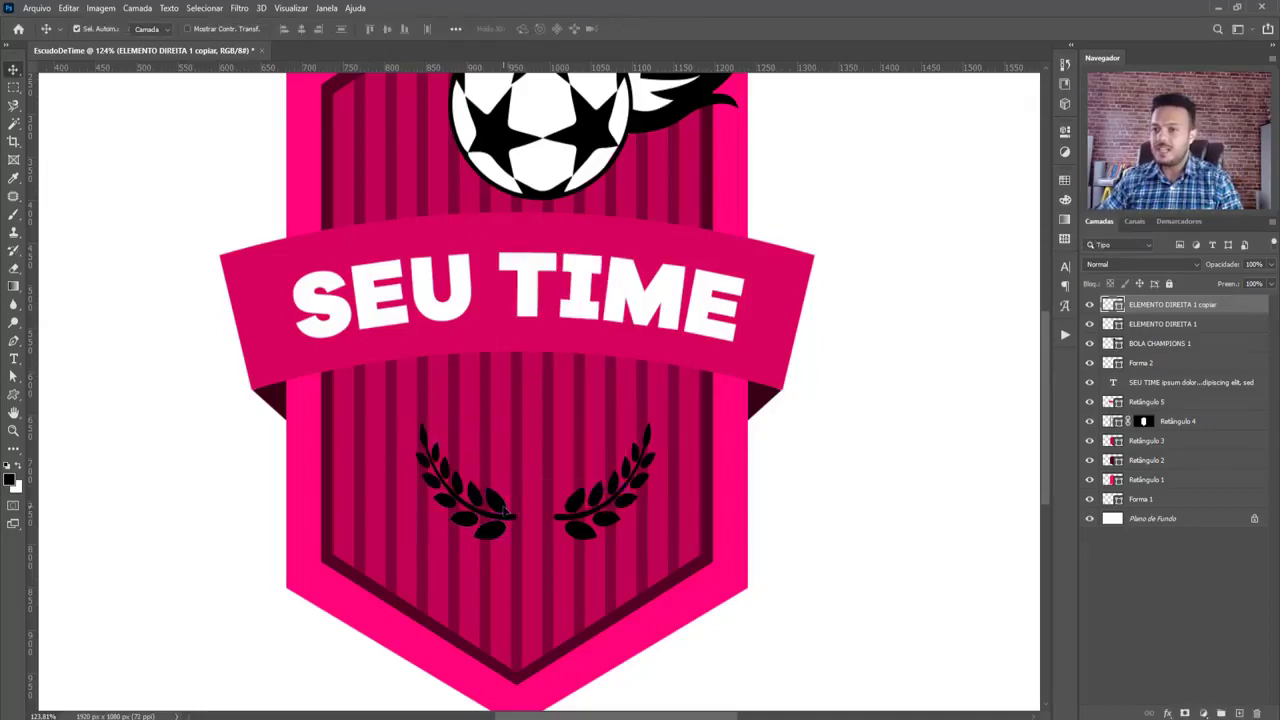
# Move the two laurel branches outward to widen the gap between them
pyautogui.moveTo(482, 535); pyautogui.dragTo(434, 535)
pyautogui.moveTo(585, 535); pyautogui.dragTo(610, 534)
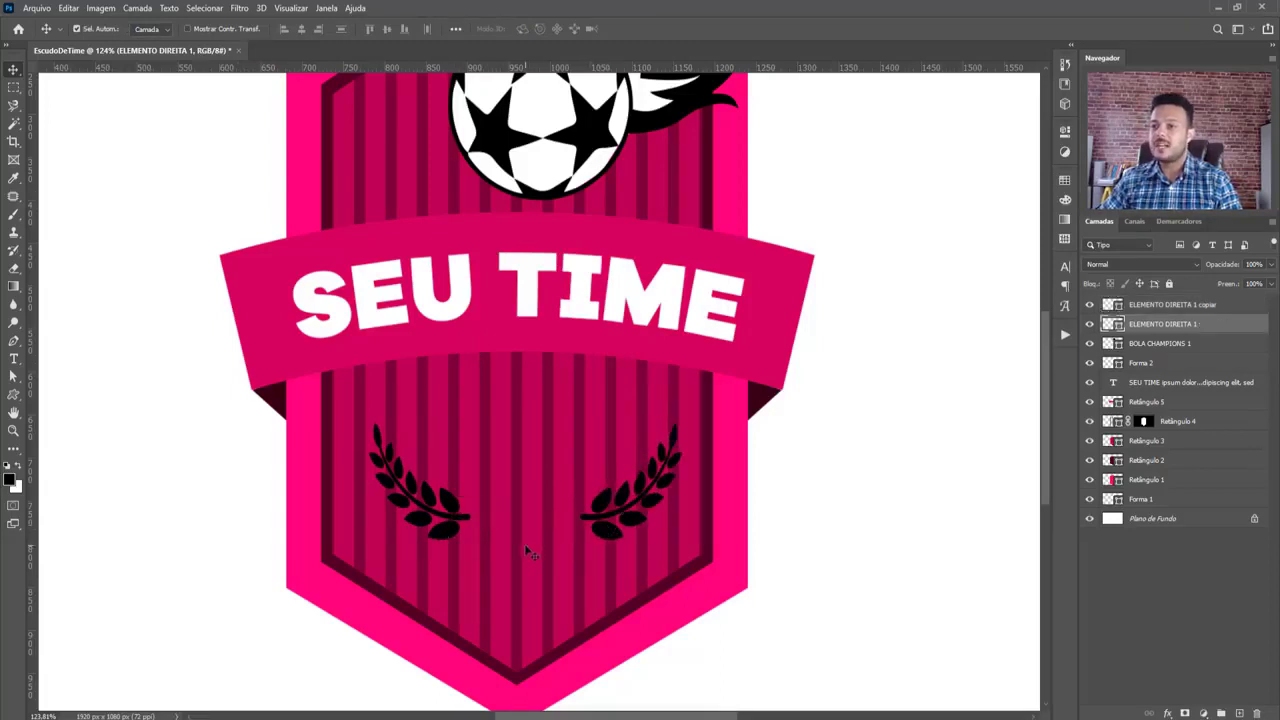
# Add a white text reading 020 and move it onto the shield below the banner, between the laurel branches
pyautogui.press('t')
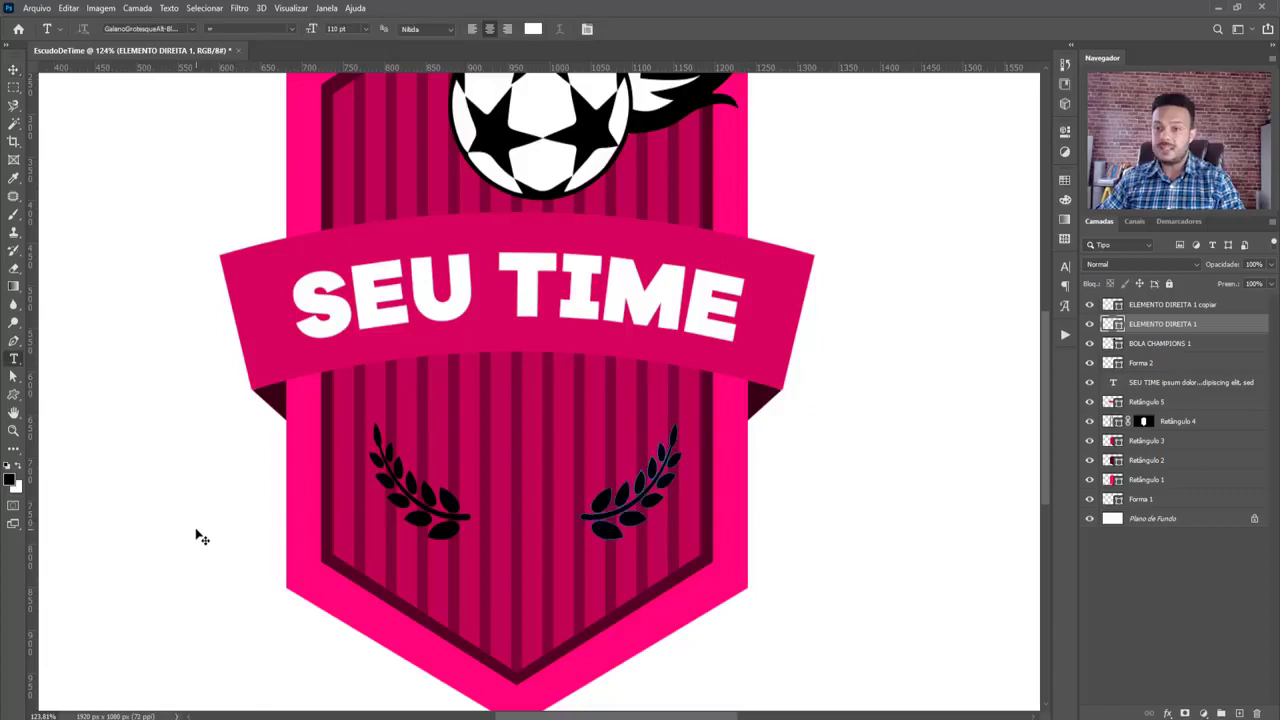
pyautogui.click(132, 484)
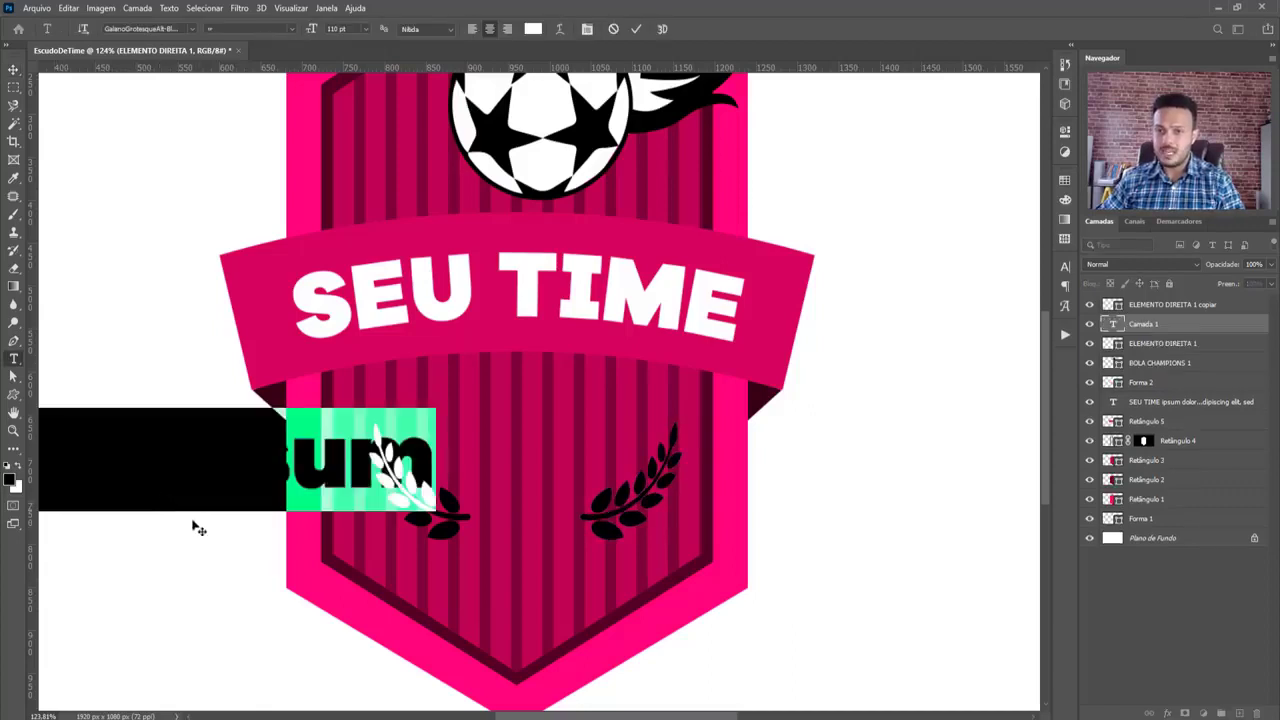
pyautogui.scroll(-3, 229, 520)
pyautogui.scroll(-1, 231, 520)
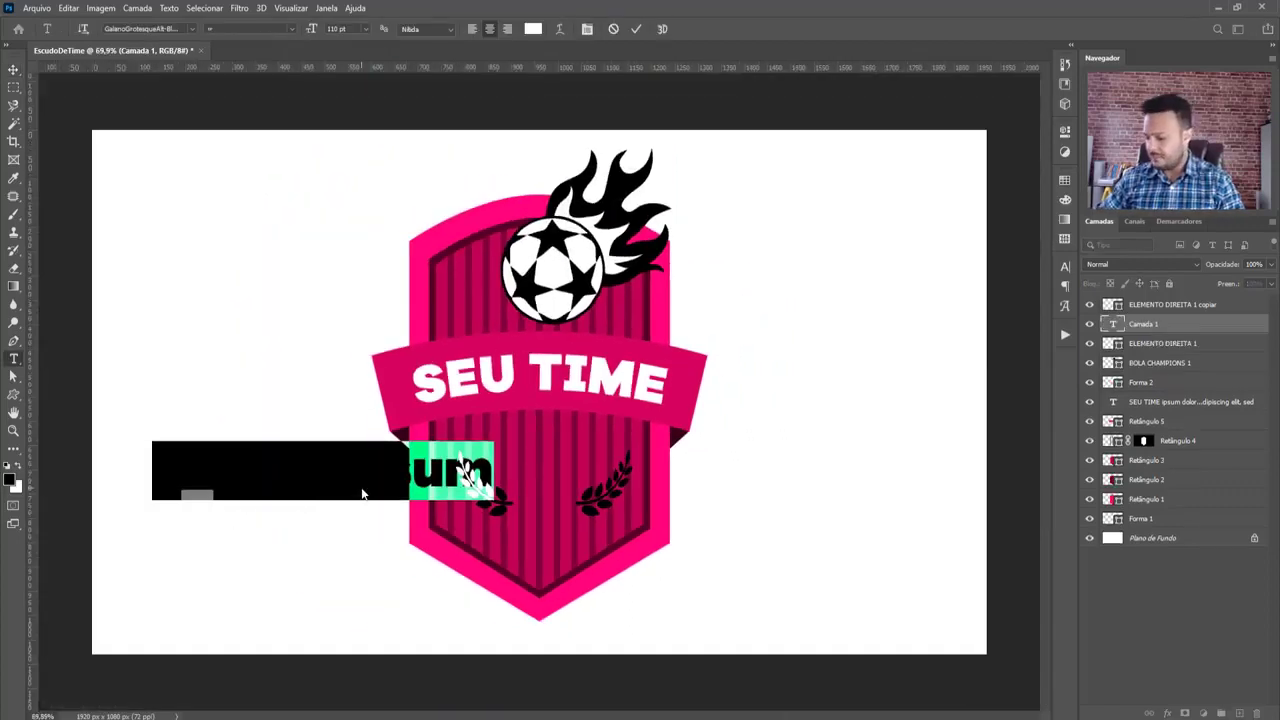
pyautogui.press('BackSpace')
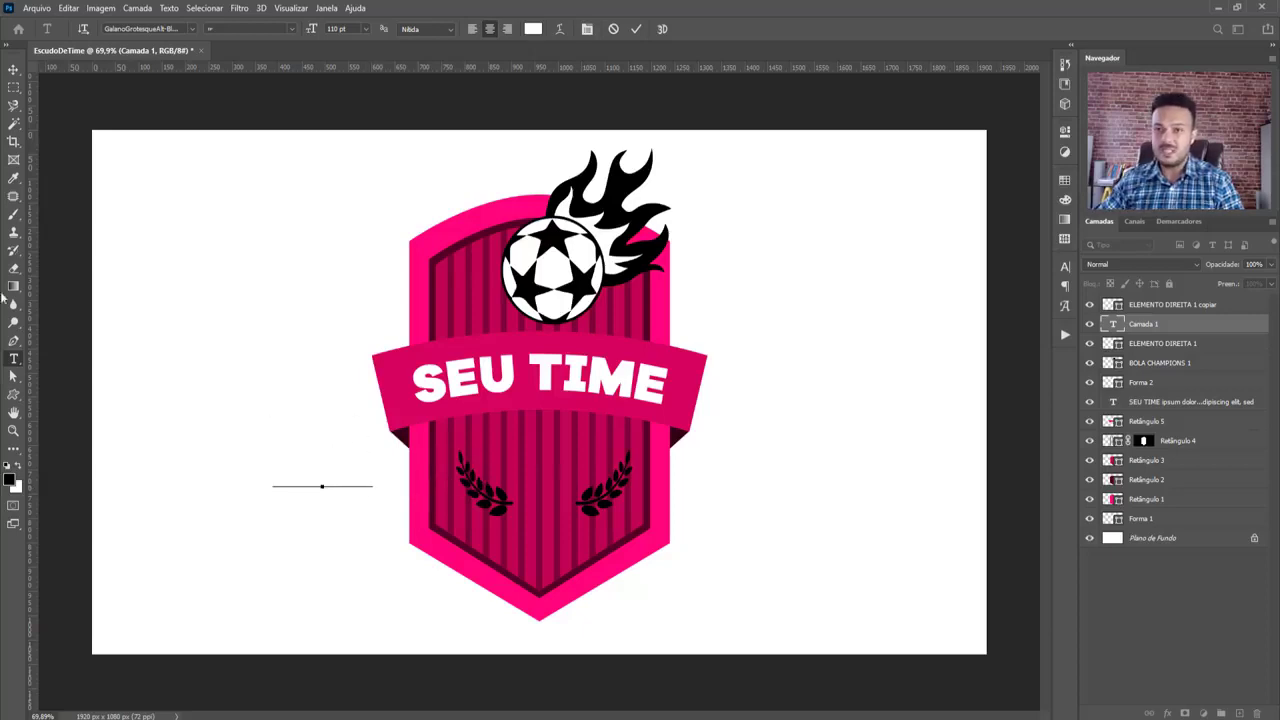
pyautogui.click(13, 71)
pyautogui.moveTo(323, 506); pyautogui.dragTo(509, 443)
pyautogui.hotkey('ctrl', 't')
pyautogui.scroll(2, 575, 508)
pyautogui.scroll(3, 575, 508)
pyautogui.press('Return')
# Change the year text between the laurel branches to 2020
pyautogui.press('t')
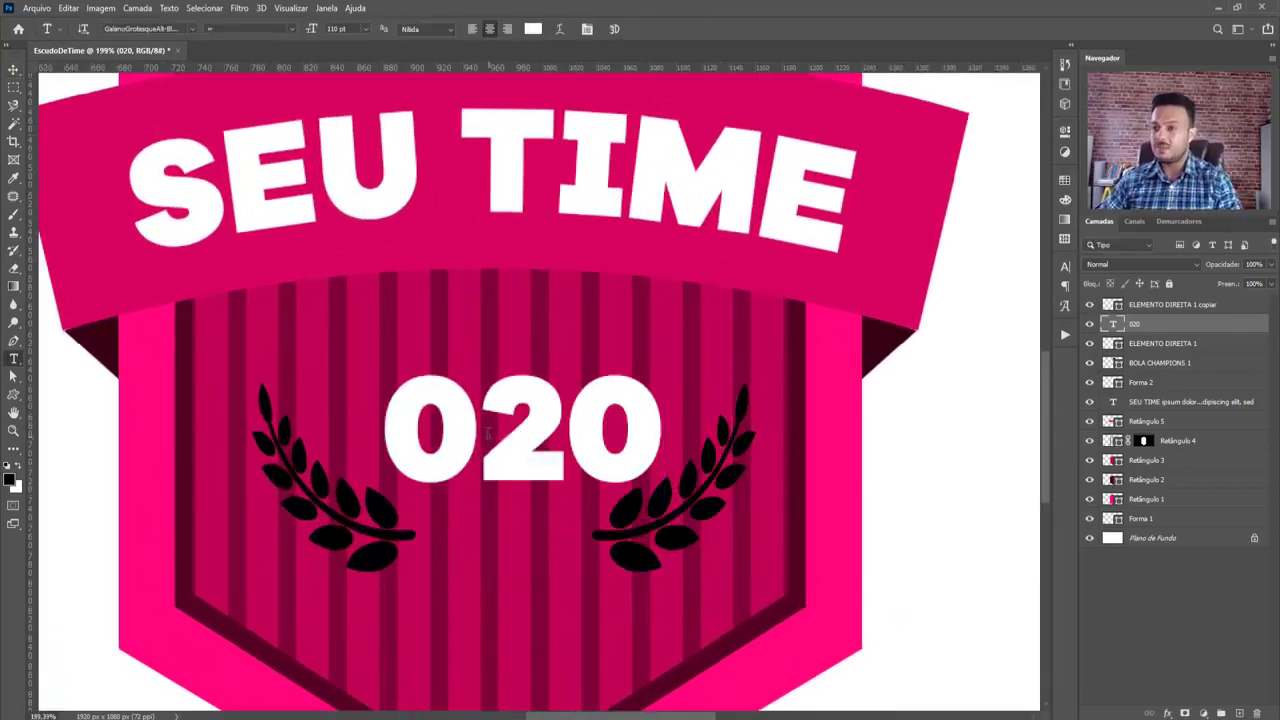
pyautogui.click(447, 435)
pyautogui.moveTo(412, 431); pyautogui.dragTo(650, 435)
pyautogui.click(587, 430)
pyautogui.hotkey('ctrl', 'a')
pyautogui.write('2020')
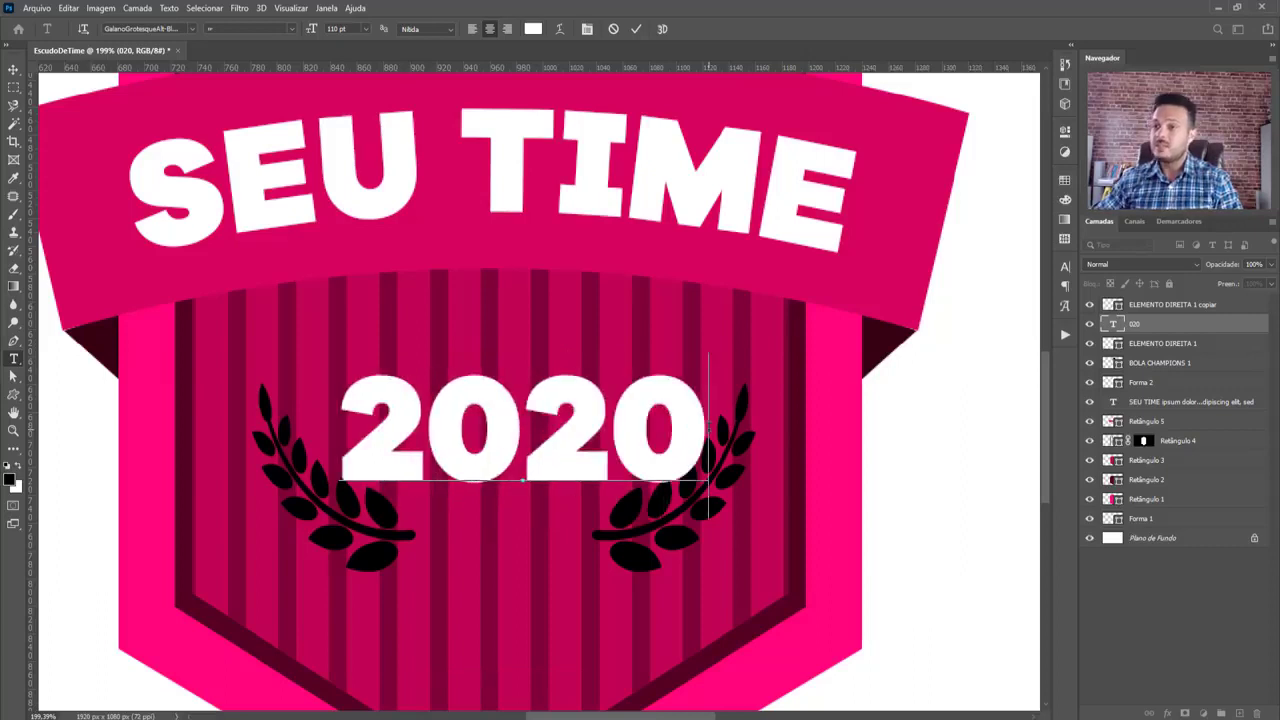
# Scale the 2020 text to about 44% with Free Transform and place it between the laurel branch stems
pyautogui.click(13, 68)
pyautogui.hotkey('ctrl', 't')
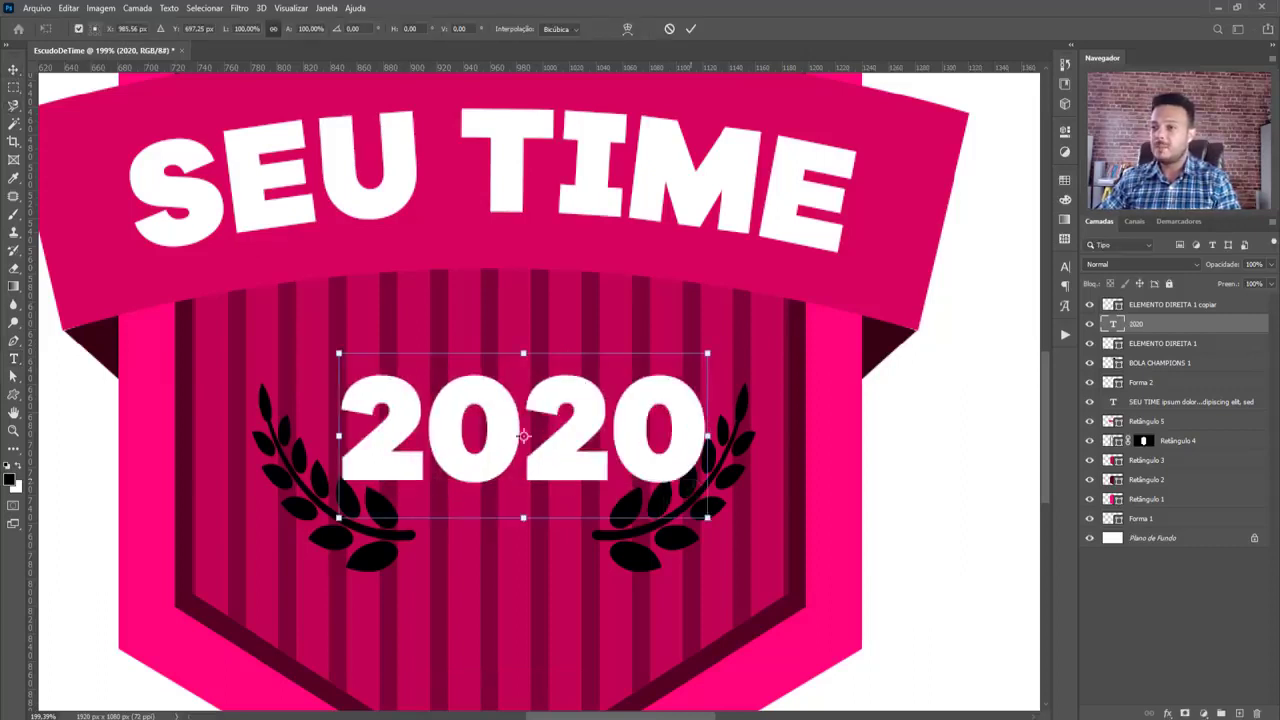
pyautogui.moveTo(707, 518); pyautogui.dragTo(528, 541)
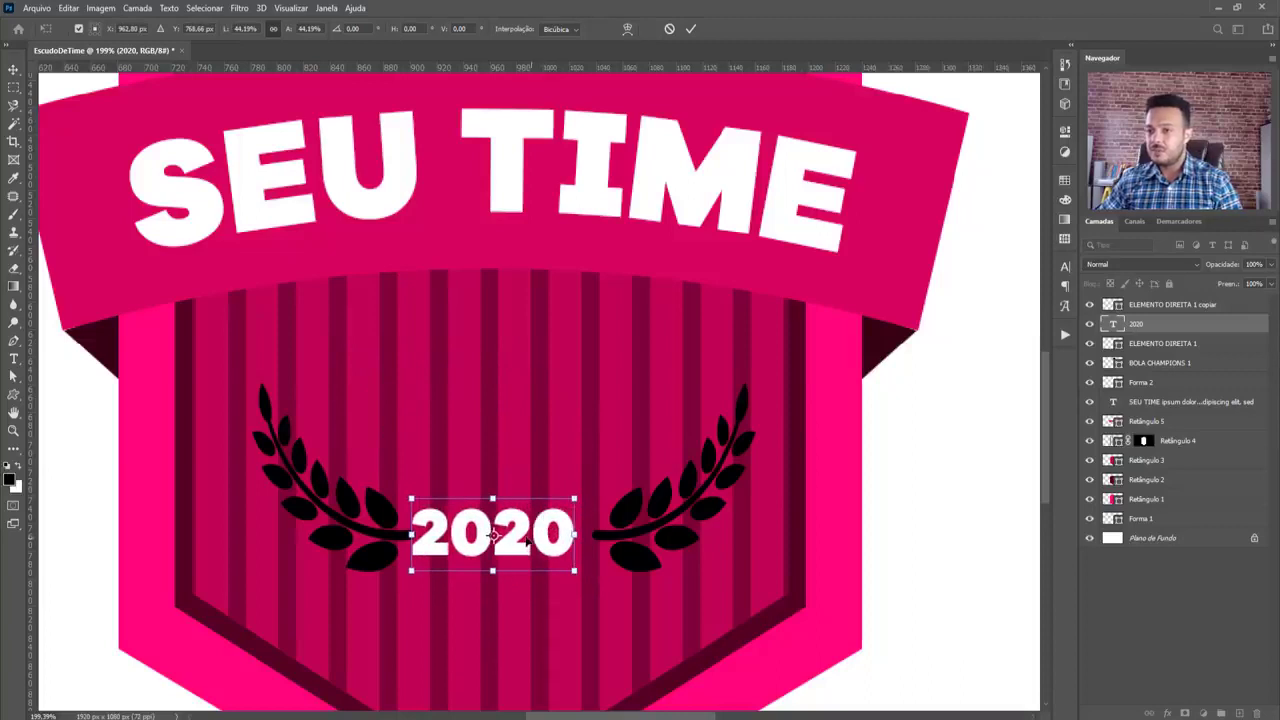
pyautogui.press('Return')
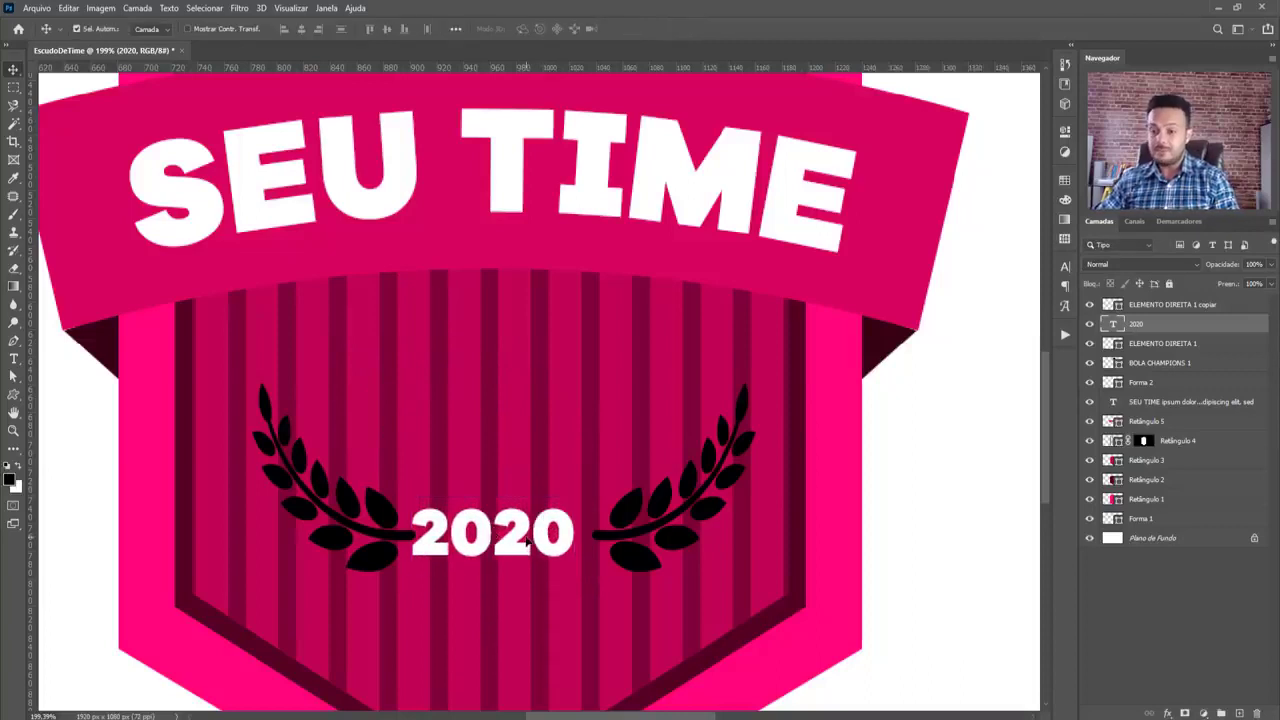
# Place a vertical guide through the shield's middle and centre the 2020 text on it
pyautogui.moveTo(527, 540); pyautogui.dragTo(500, 552)
pyautogui.hotkey('ctrl', 't')
pyautogui.scroll(5, 503, 540)
pyautogui.scroll(-6, 495, 555)
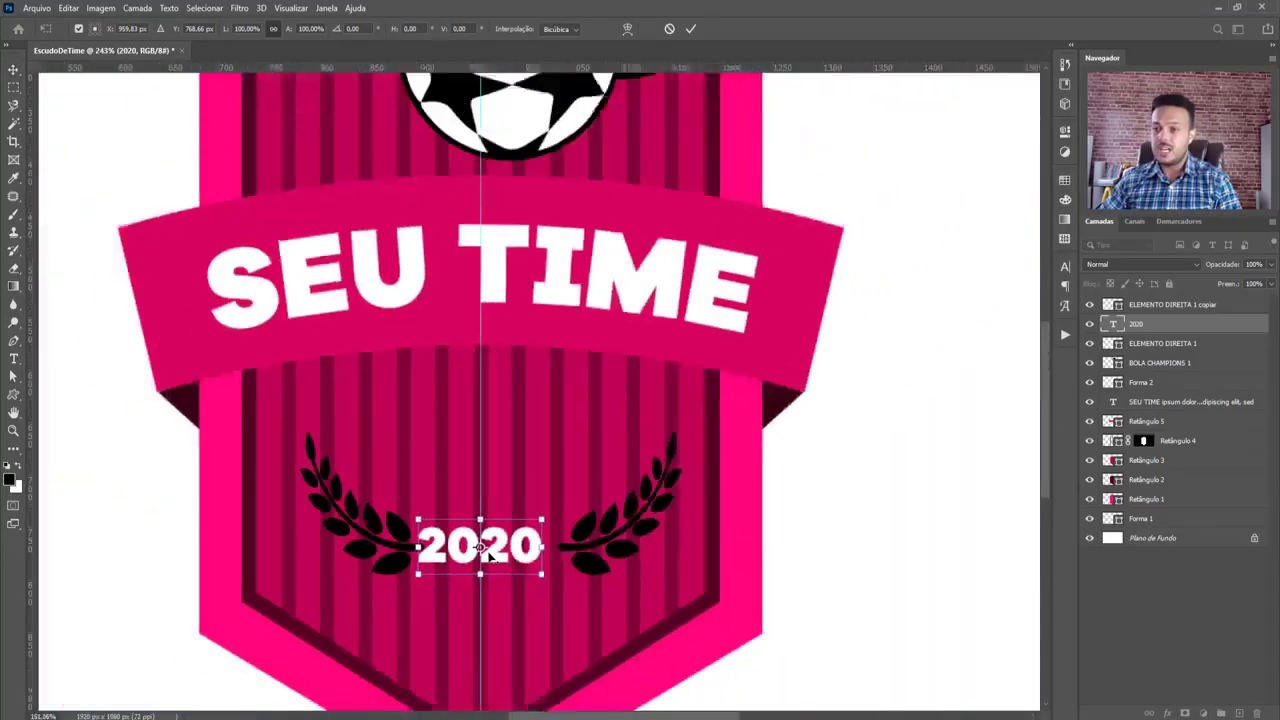
pyautogui.hotkey('alt', 'space')
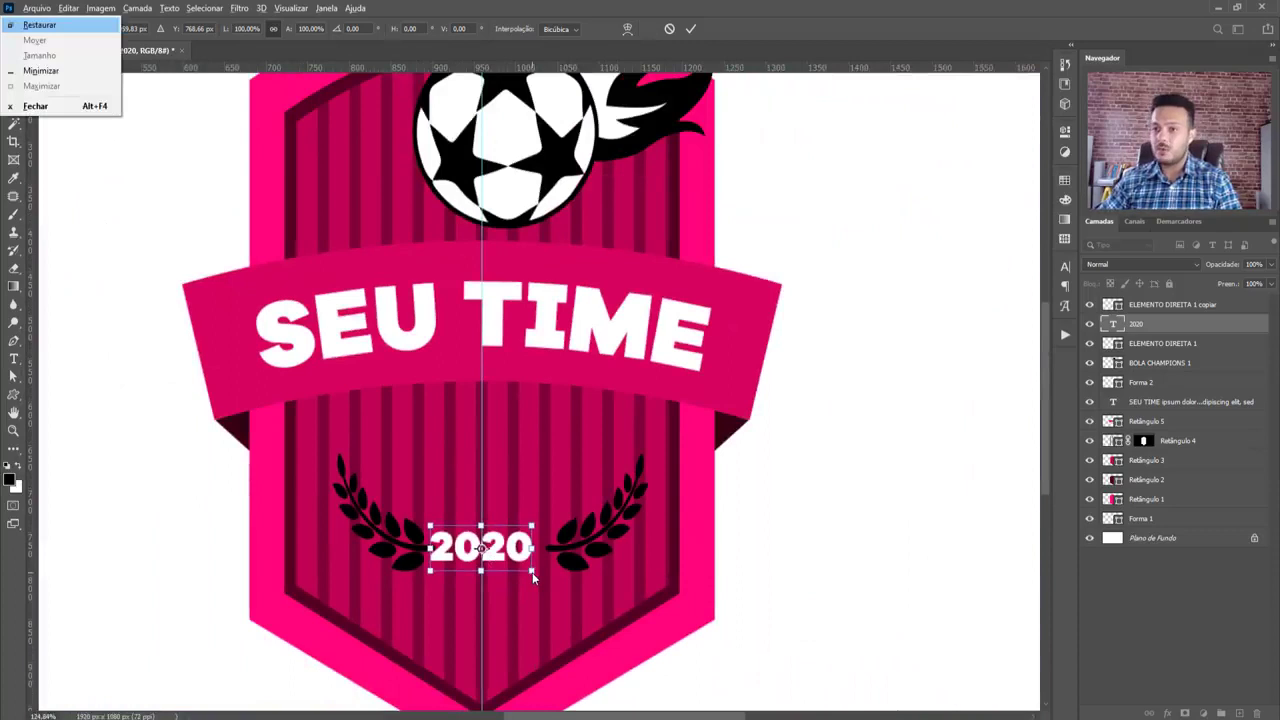
pyautogui.click(519, 499)
pyautogui.press('Return')
# Nudge the shield's left laurel branch outward so its stem clears the 2020 text
pyautogui.scroll(2, 414, 560)
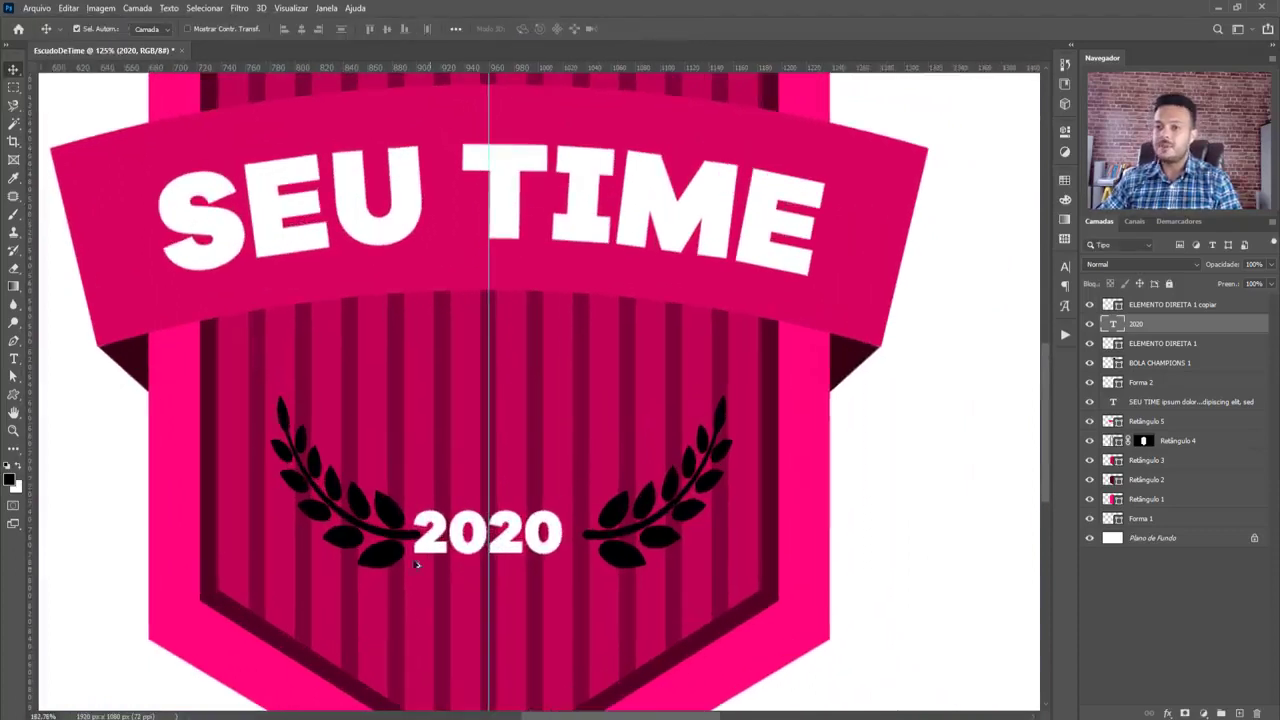
pyautogui.click(395, 557)
pyautogui.press('Left')
pyautogui.press('Left')
pyautogui.press('Left')
pyautogui.press('Left')
pyautogui.press('Left')
pyautogui.press('Left')
pyautogui.press('Left')
pyautogui.press('Left')
pyautogui.press('Left')
pyautogui.press('Left')
pyautogui.press('Left')
pyautogui.press('Left')
pyautogui.press('Left')
pyautogui.press('Left')
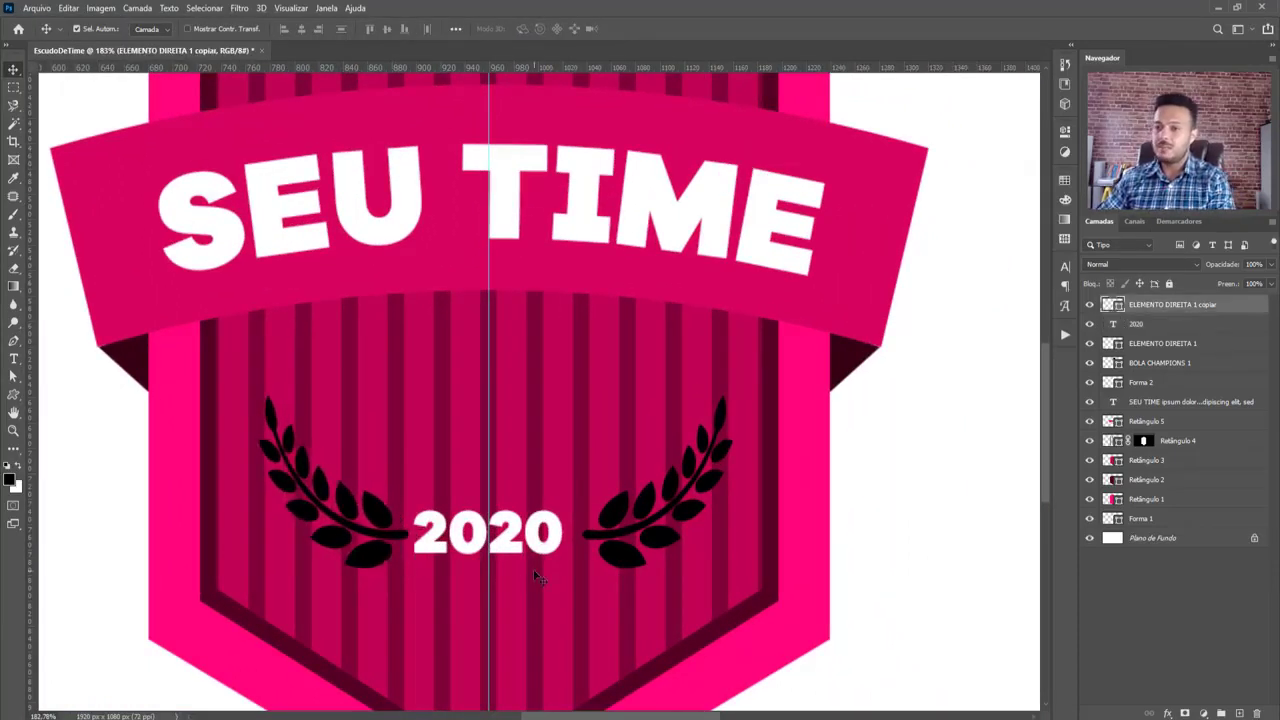
# Nudge the shield's right laurel branch inward, closer to the 2020 text, to match the gap on the other side
pyautogui.click(627, 540)
pyautogui.press('Left')
pyautogui.press('Left')
pyautogui.press('Left')
pyautogui.press('Left')
pyautogui.press('Left')
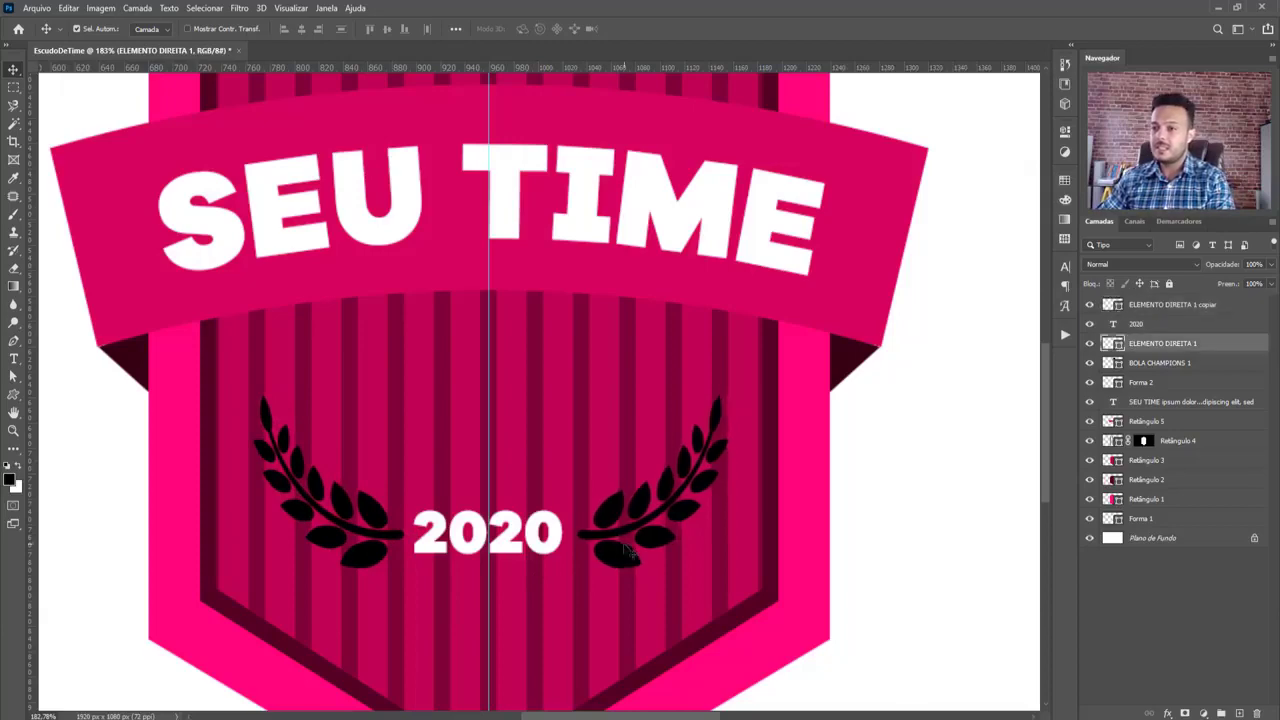
pyautogui.press('Left')
pyautogui.press('Left')
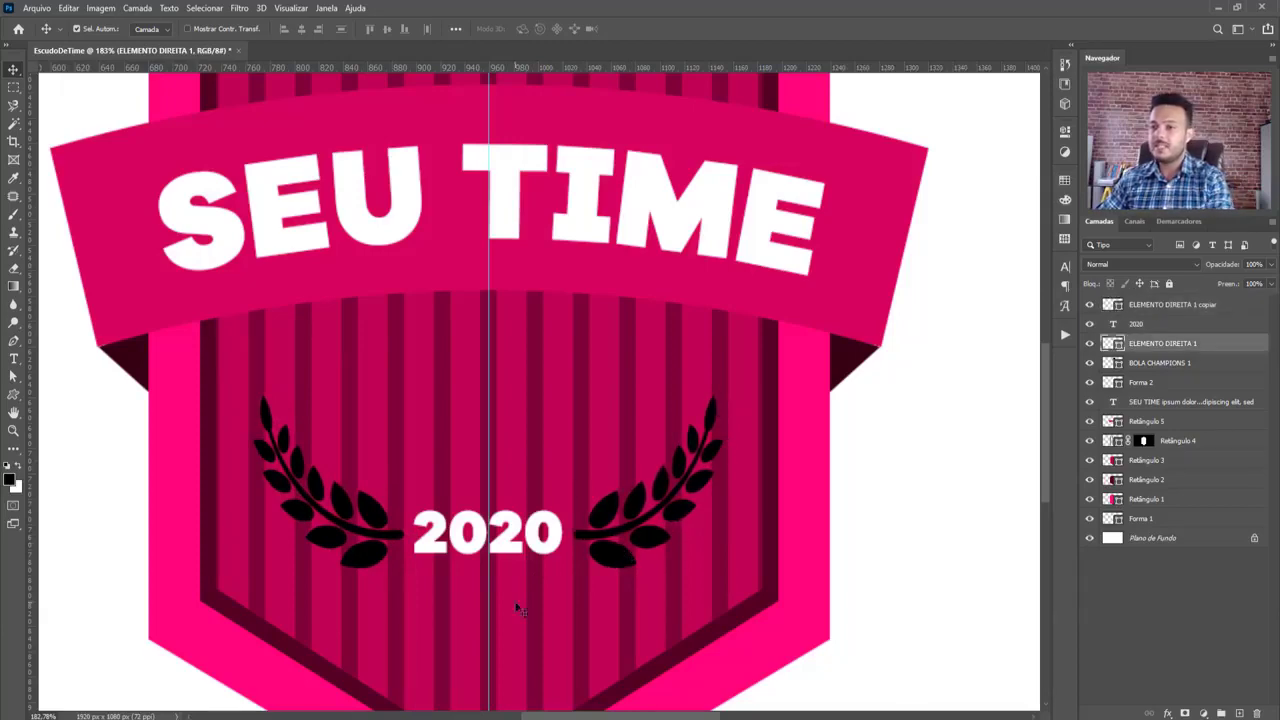
# Add a black drop shadow to the SEU TIME text with 93% opacity and a 2 px distance
pyautogui.scroll(-3, 518, 614)
pyautogui.scroll(3, 535, 606)
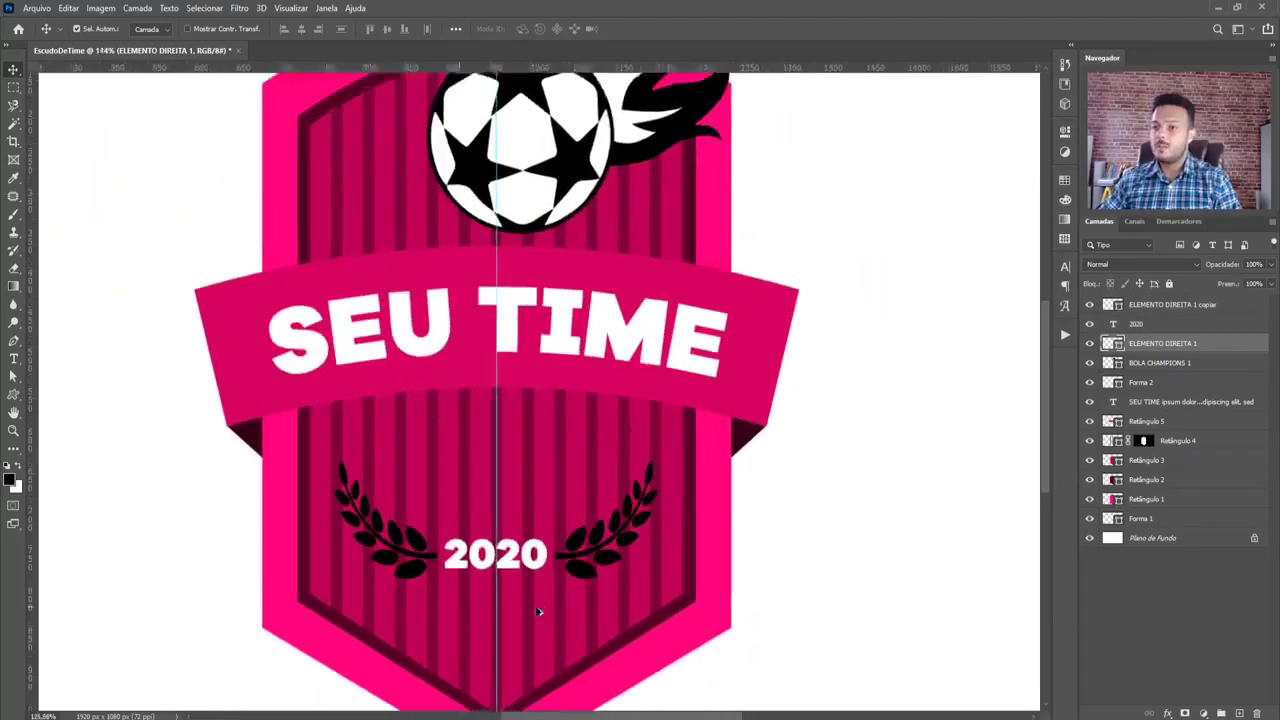
pyautogui.scroll(-3, 527, 448)
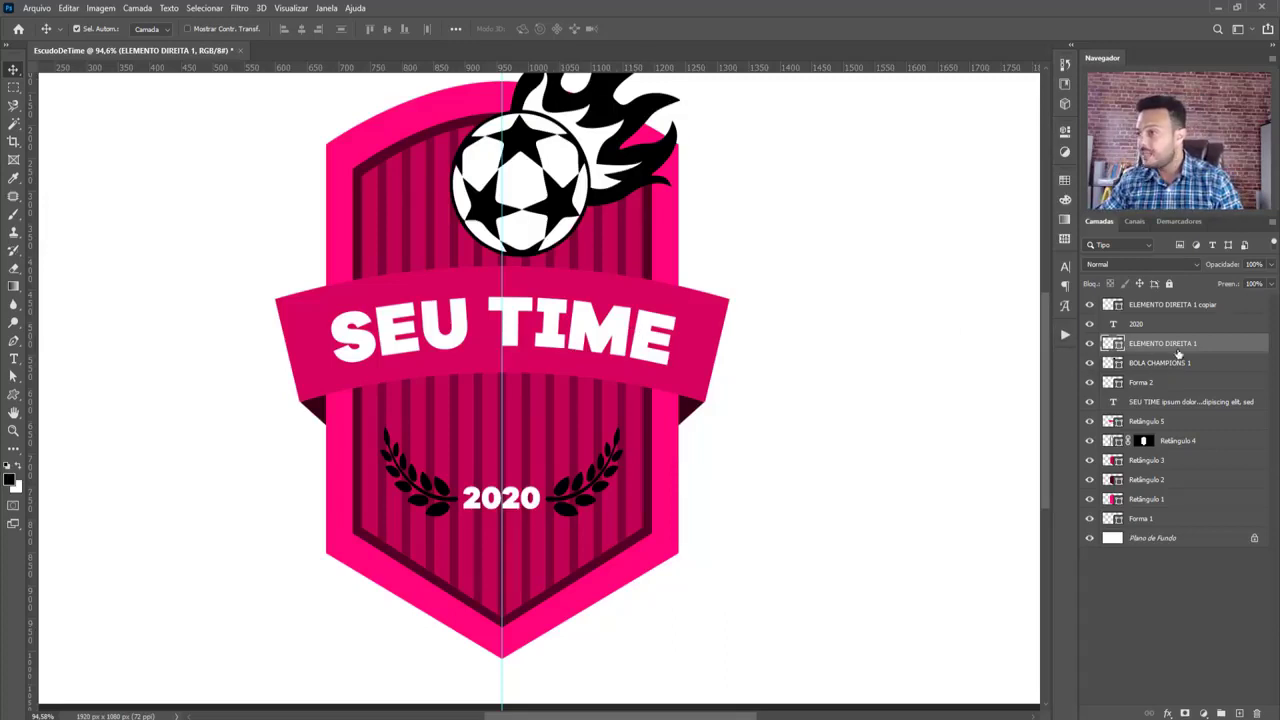
pyautogui.click(1093, 404)
pyautogui.click(1090, 402)
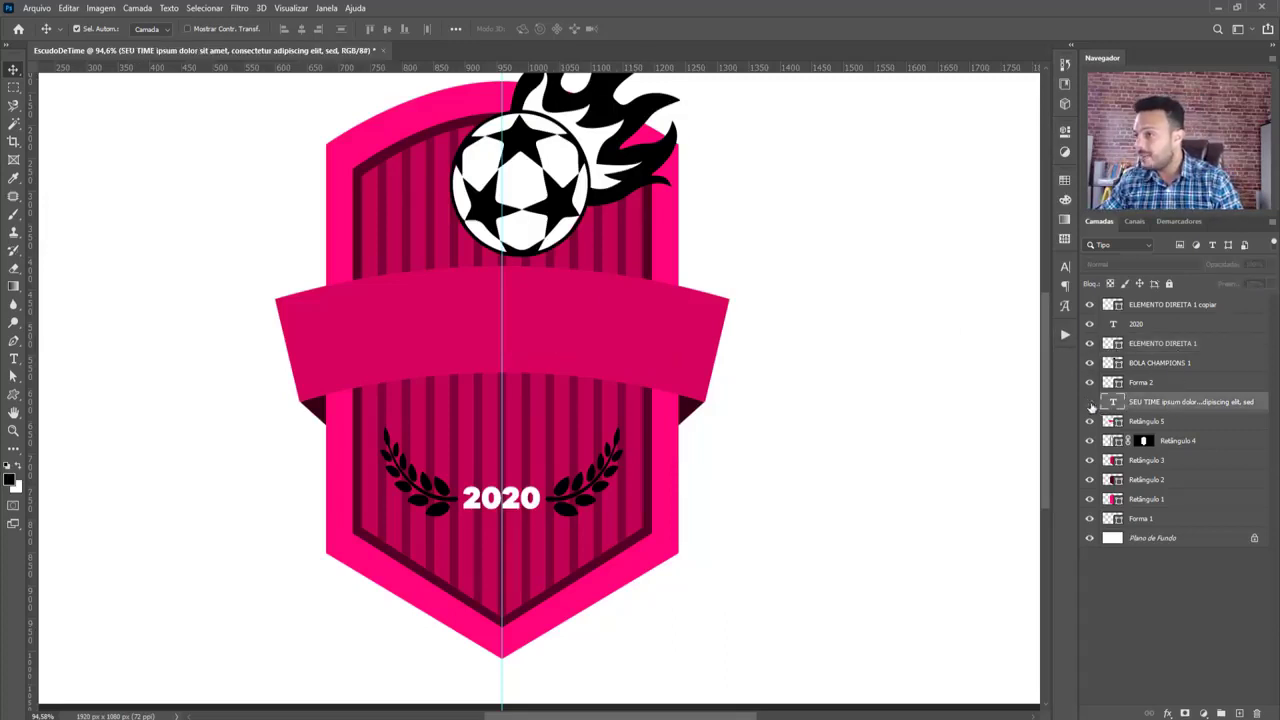
pyautogui.click(1090, 402)
pyautogui.click(1167, 714)
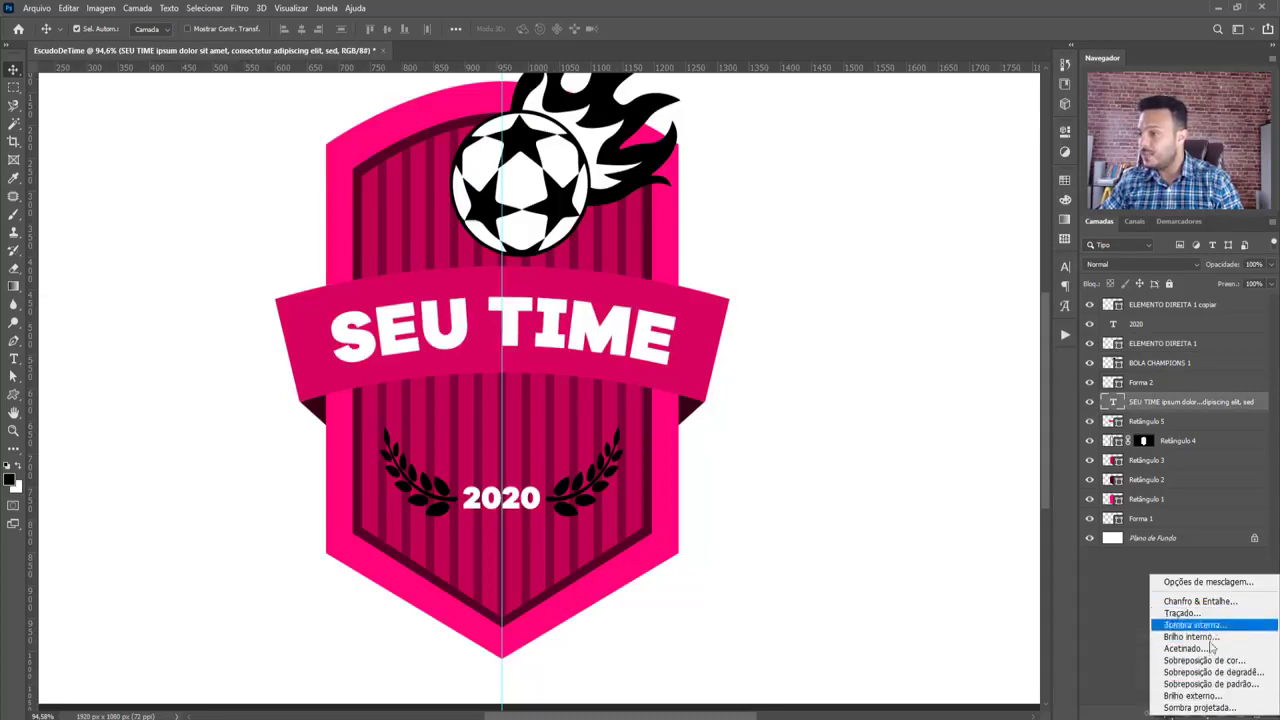
pyautogui.click(1196, 708)
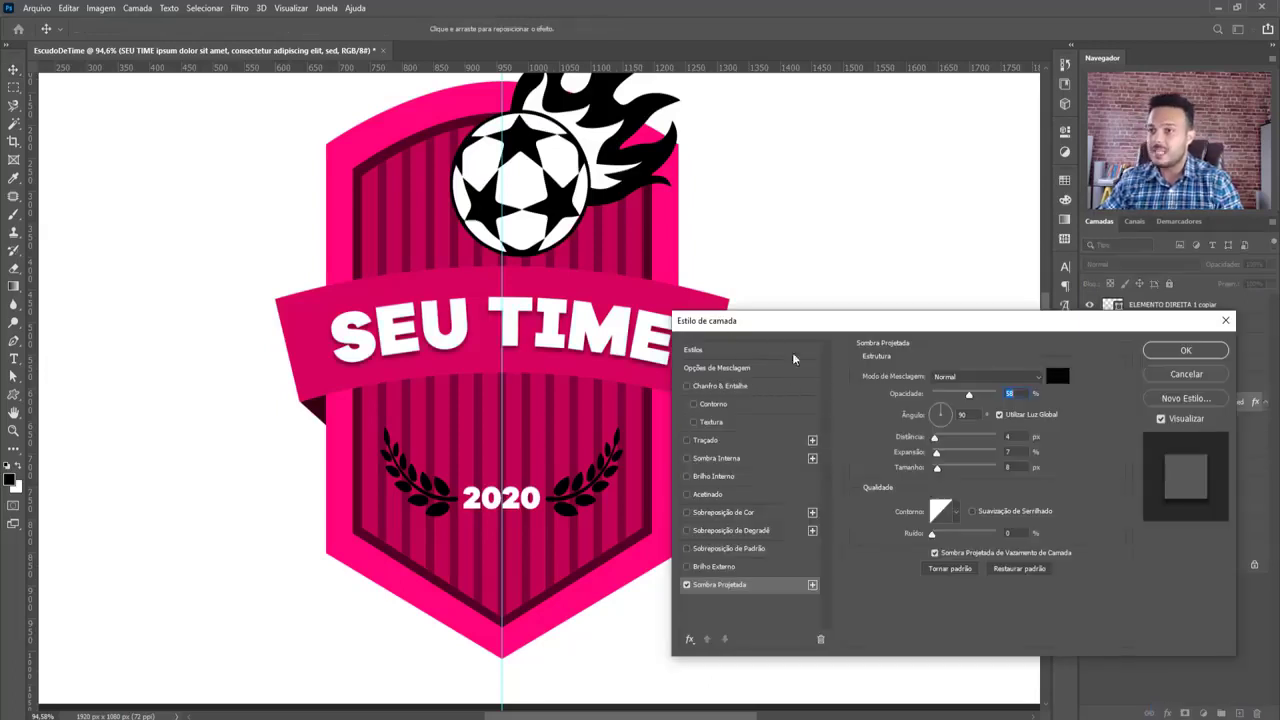
pyautogui.moveTo(750, 325); pyautogui.dragTo(836, 343)
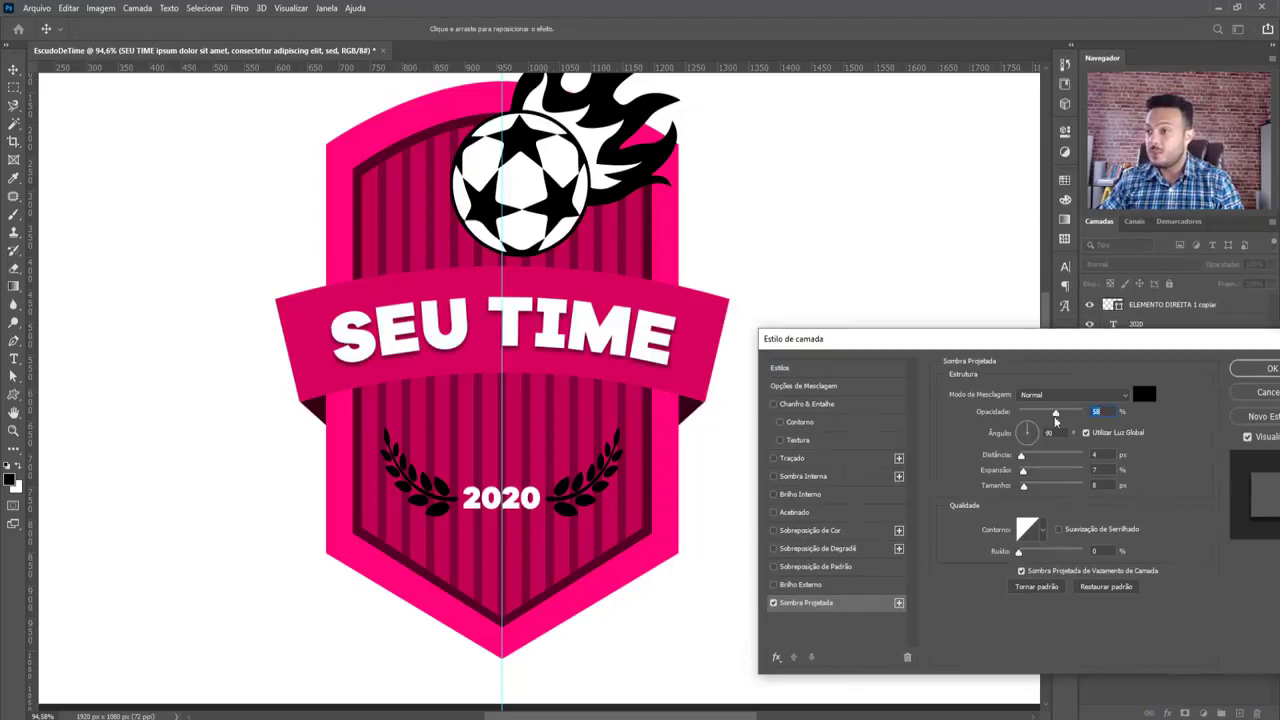
pyautogui.moveTo(1056, 414); pyautogui.dragTo(1083, 418)
pyautogui.moveTo(1021, 460); pyautogui.dragTo(1020, 460)
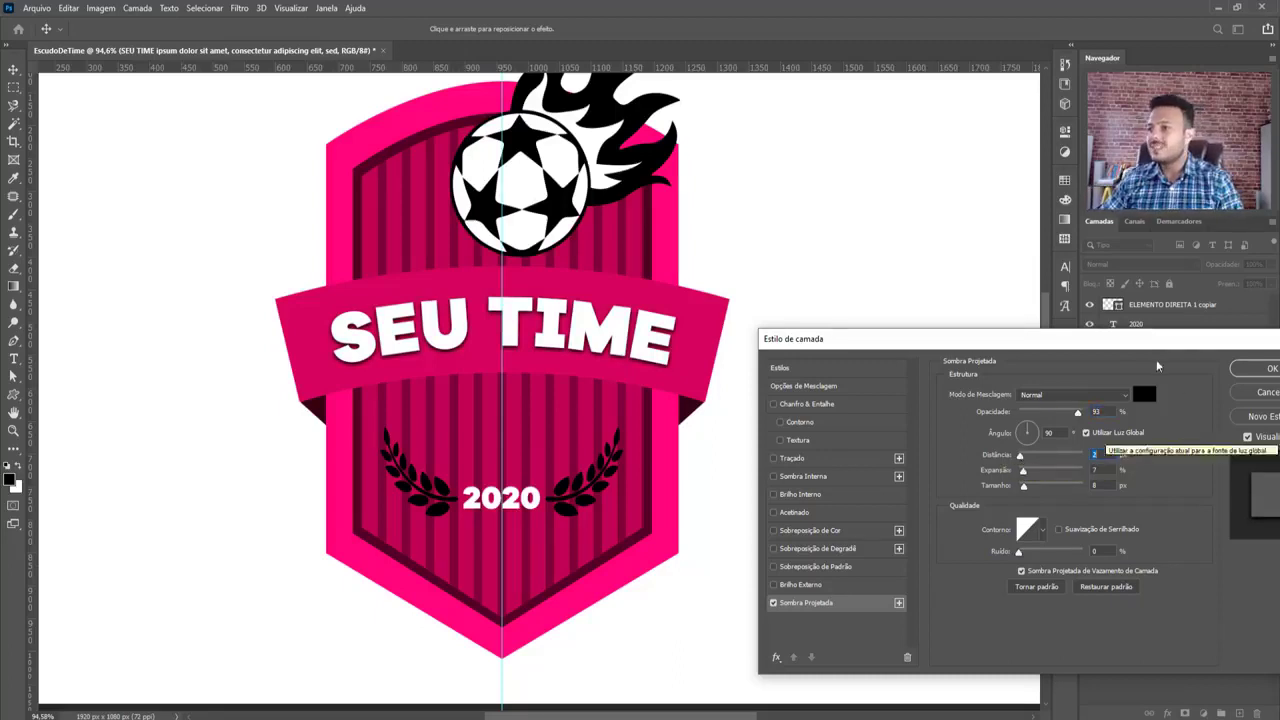
pyautogui.moveTo(1170, 348); pyautogui.dragTo(1054, 360)
pyautogui.click(1150, 373)
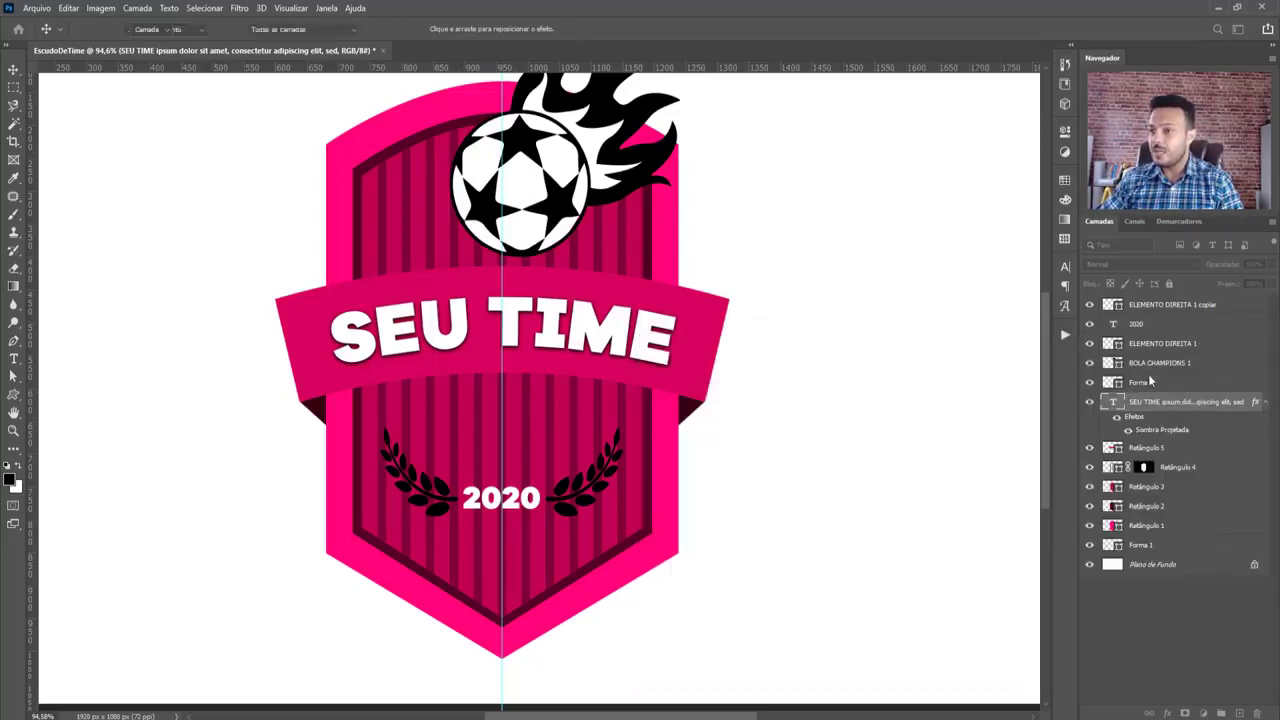
# Add a drop shadow to the 2020 text with 0% spread and a 2 px size
pyautogui.click(538, 512)
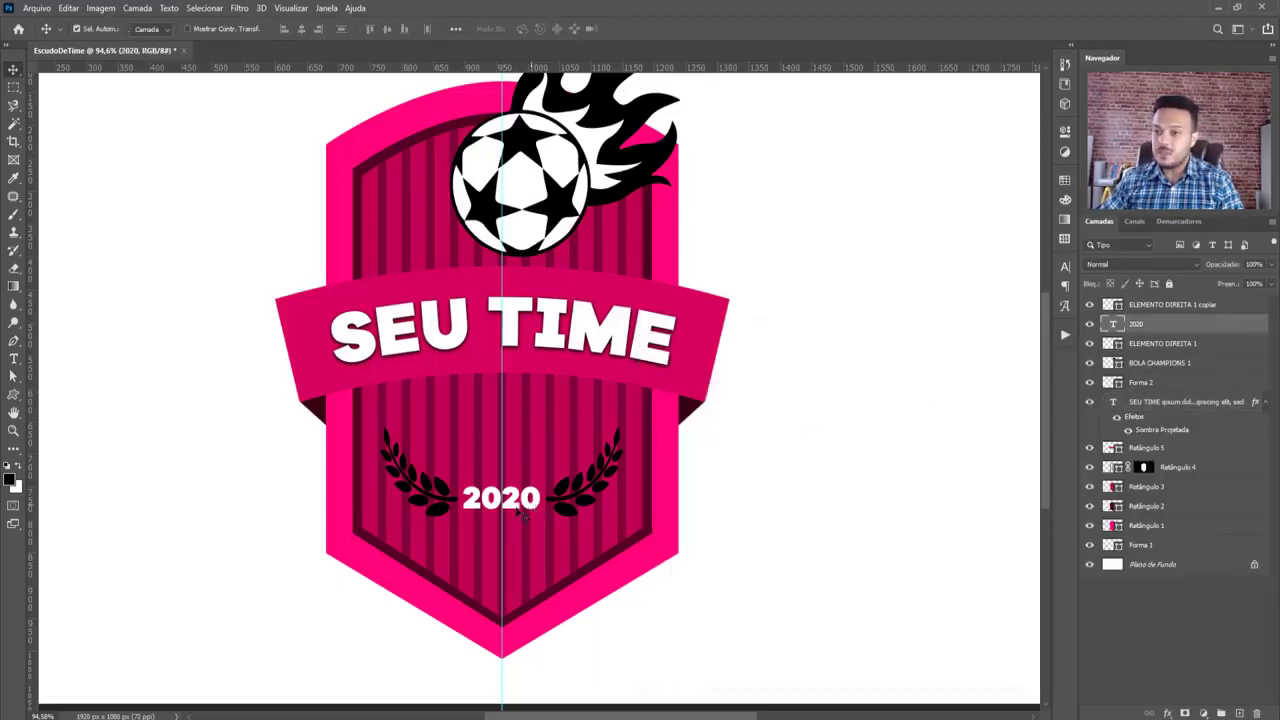
pyautogui.click(1165, 713)
pyautogui.click(1216, 707)
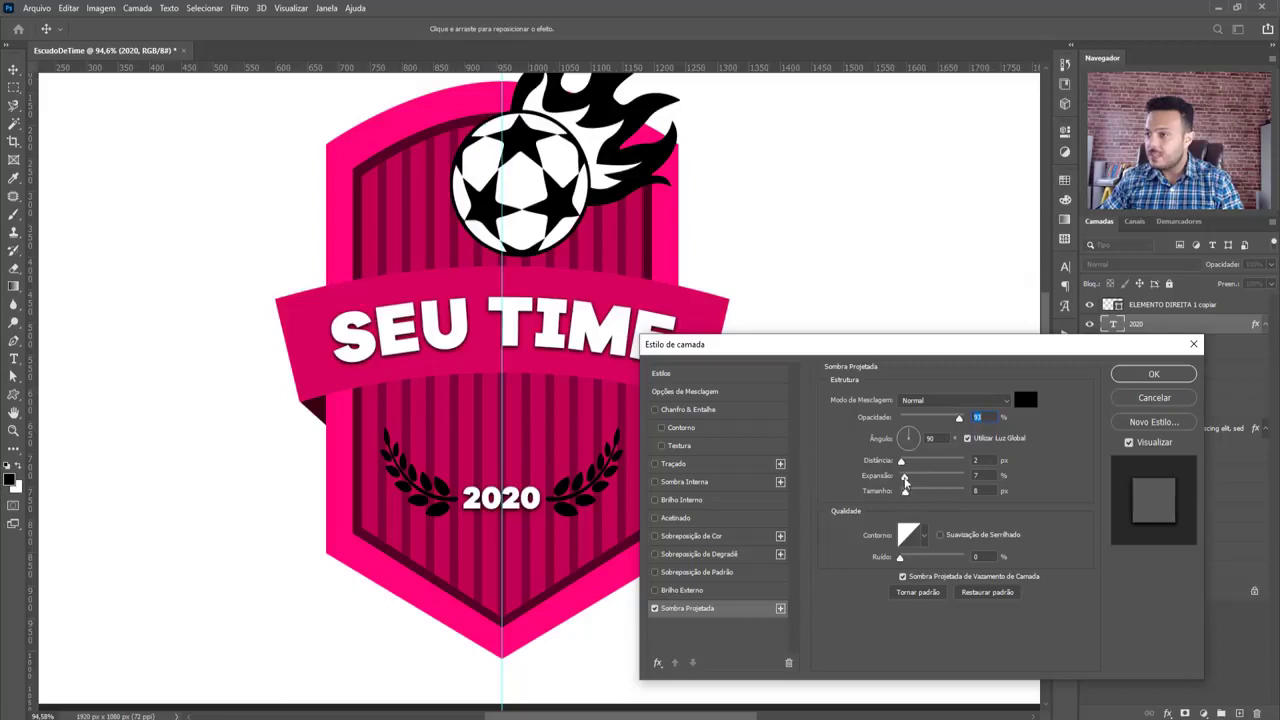
pyautogui.moveTo(904, 479); pyautogui.dragTo(902, 495)
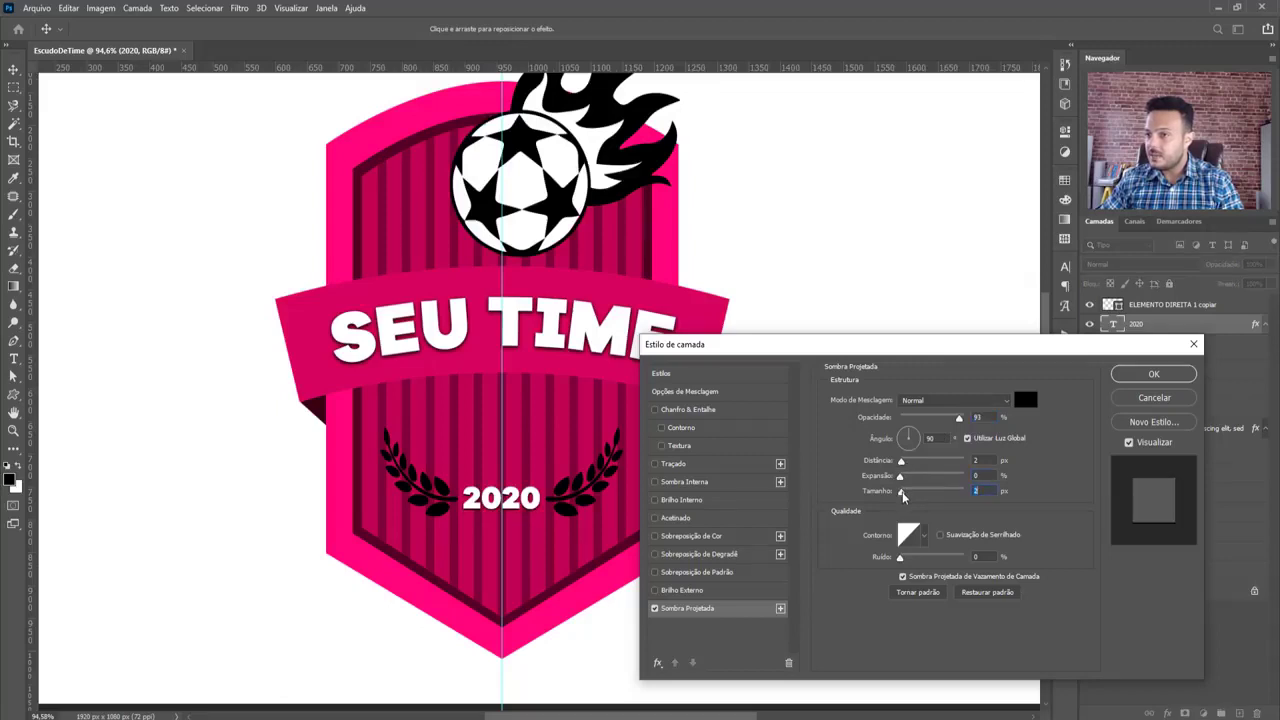
pyautogui.click(1154, 374)
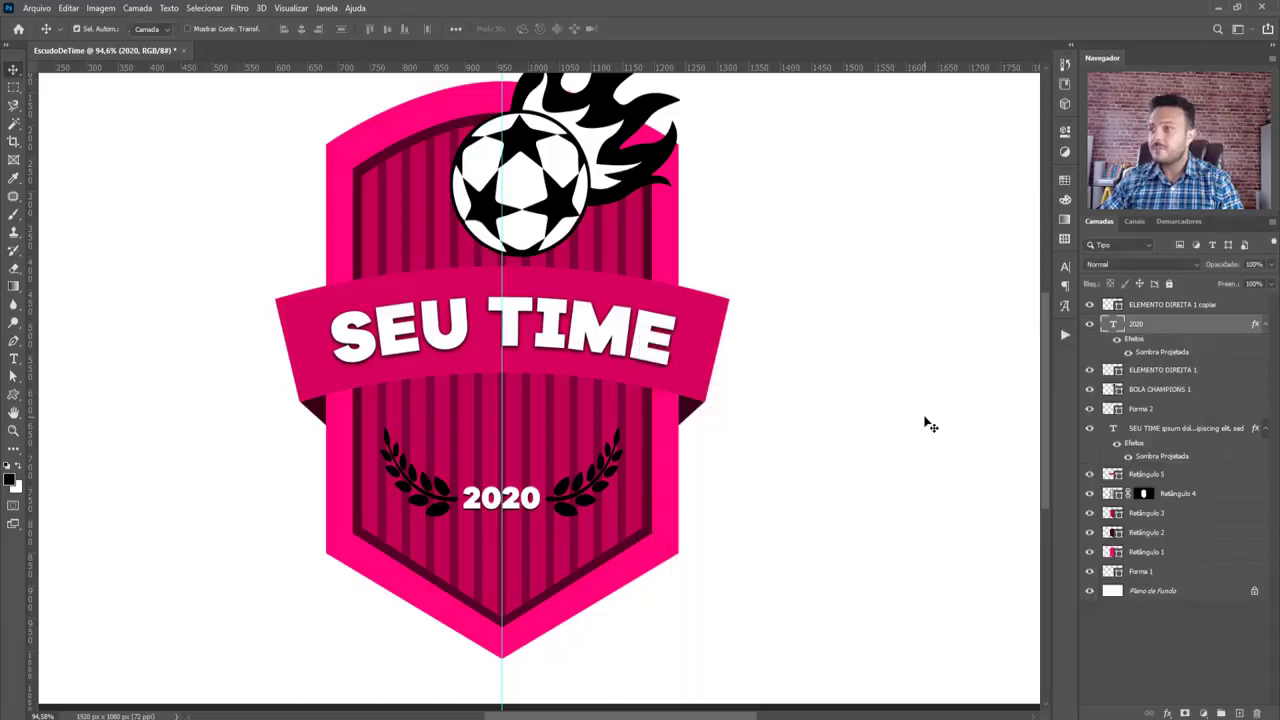
# Shift the flaming ball and its white fill together horizontally until the ball is centred on the vertical guide
pyautogui.scroll(-2, 866, 420)
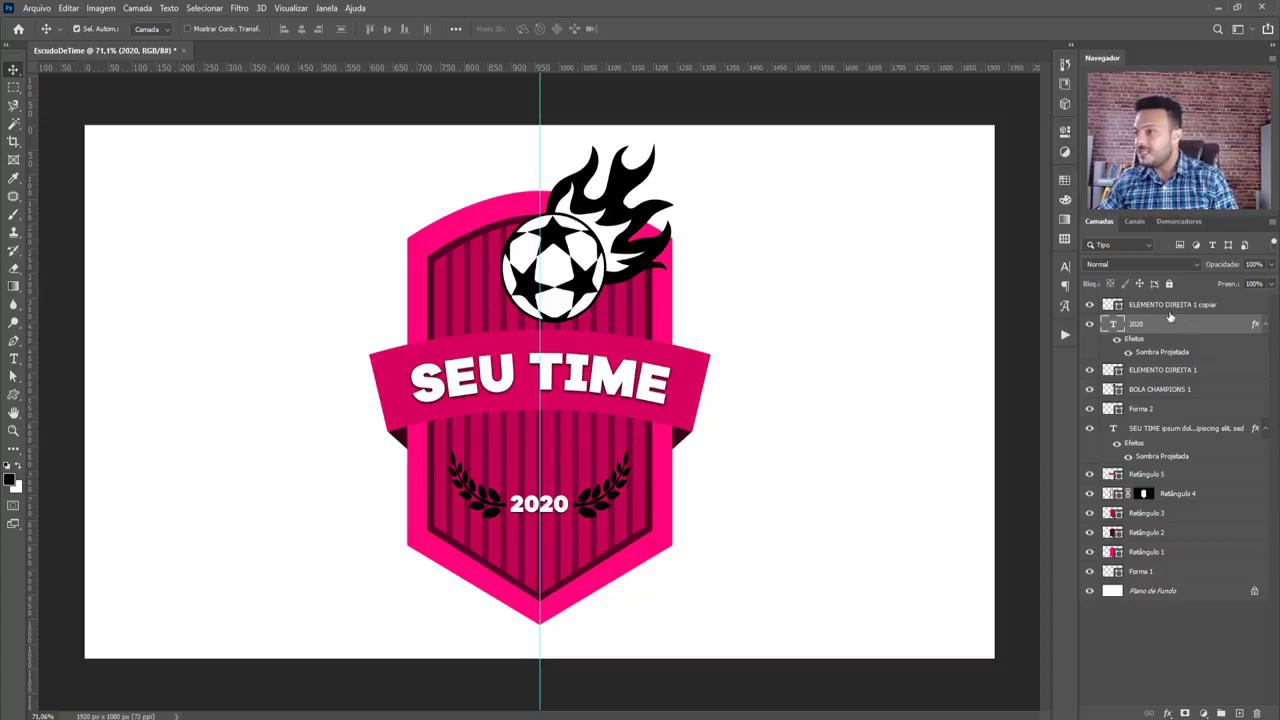
pyautogui.click(1219, 394)
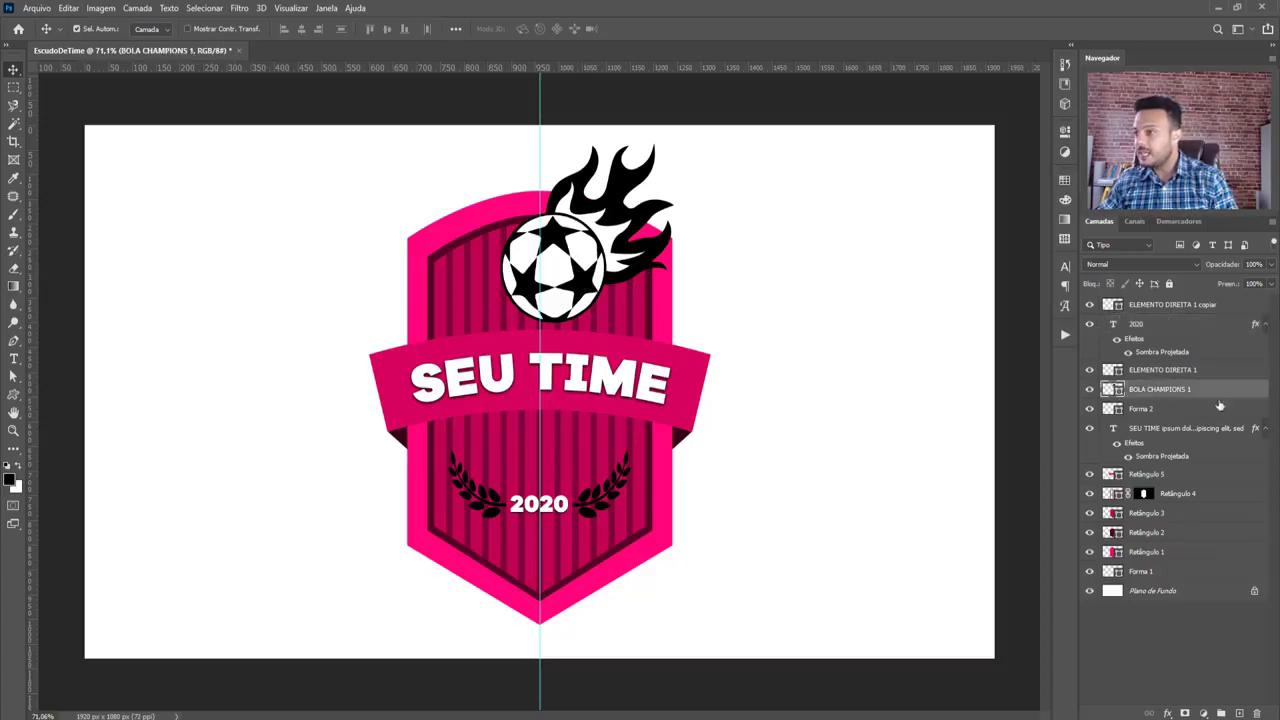
pyautogui.keyDown('ctrl'); pyautogui.click(1150, 409); pyautogui.keyUp('ctrl')
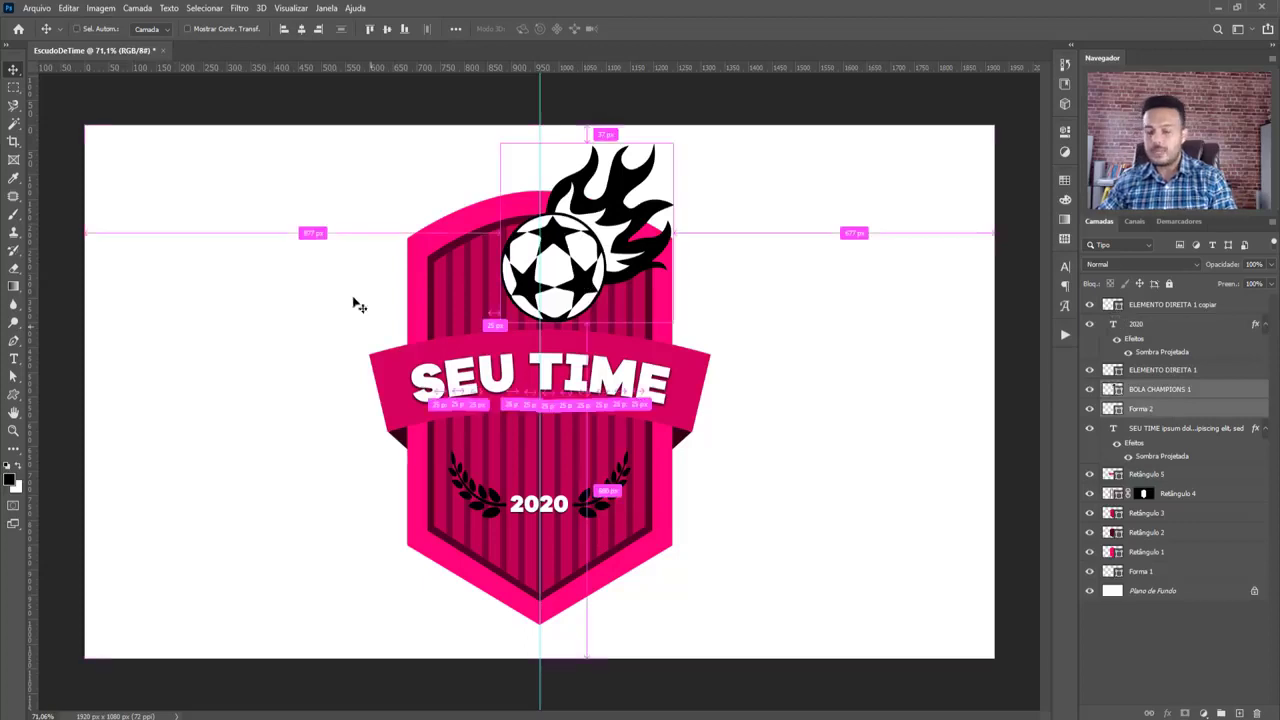
pyautogui.hotkey('ctrl', 't')
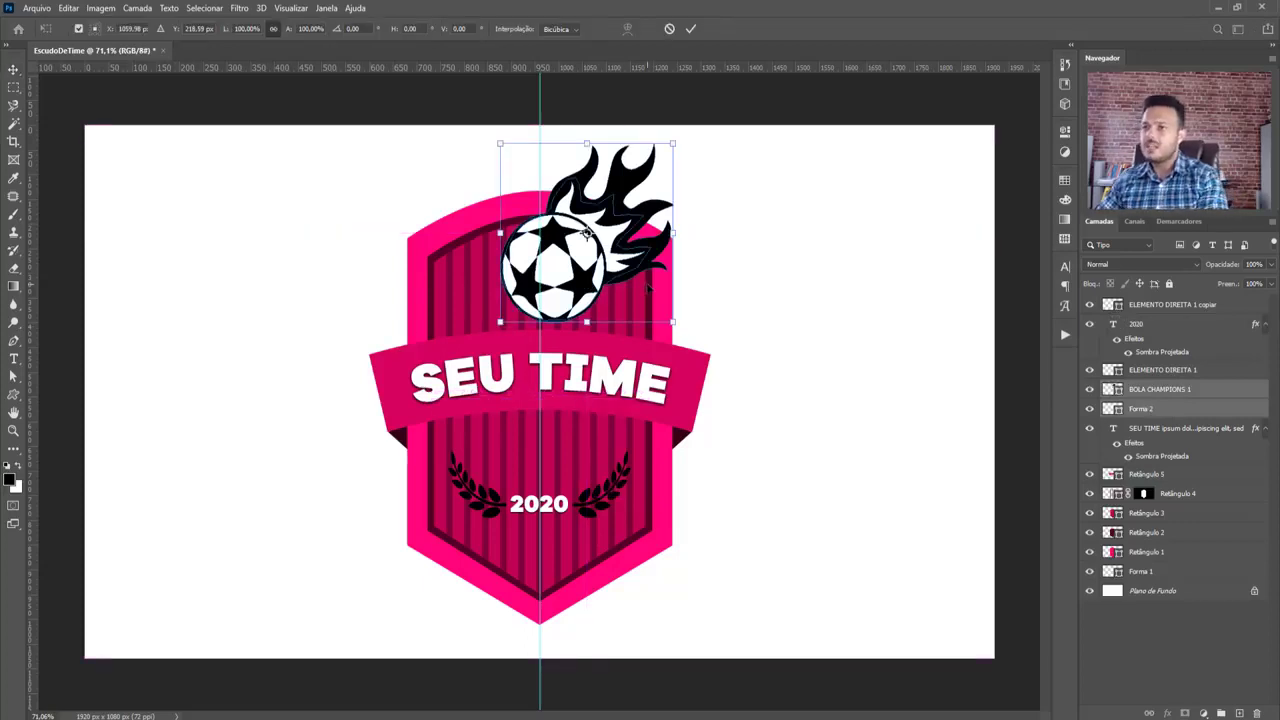
pyautogui.press('Left')
pyautogui.press('Left')
pyautogui.press('Left')
pyautogui.press('Left')
pyautogui.press('Left')
pyautogui.press('Left')
pyautogui.press('Left')
pyautogui.press('Left')
pyautogui.press('Left')
pyautogui.press('Left')
pyautogui.press('Left')
pyautogui.press('Left')
pyautogui.press('Left')
pyautogui.press('Left')
pyautogui.press('Left')
pyautogui.press('Left')
pyautogui.press('Left')
pyautogui.press('Left')
pyautogui.press('Left')
pyautogui.press('Left')
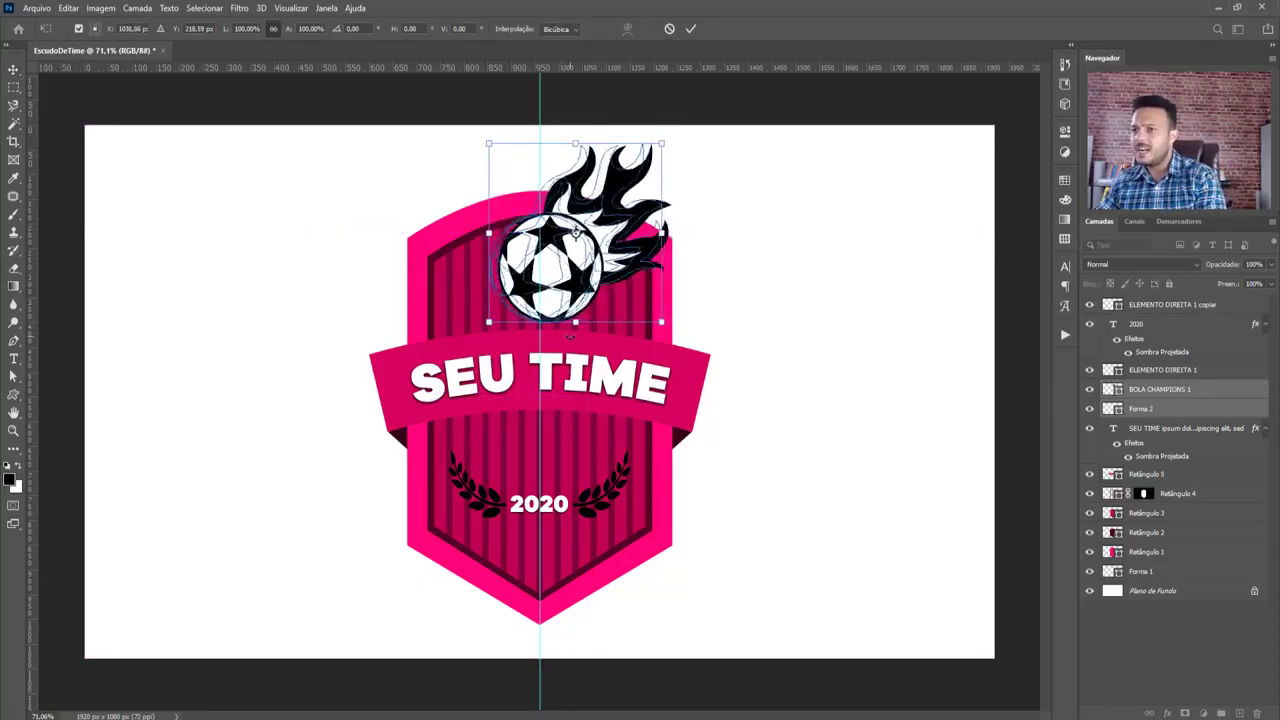
pyautogui.press('Left')
pyautogui.press('Left')
pyautogui.press('Left')
pyautogui.press('Left')
pyautogui.press('Left')
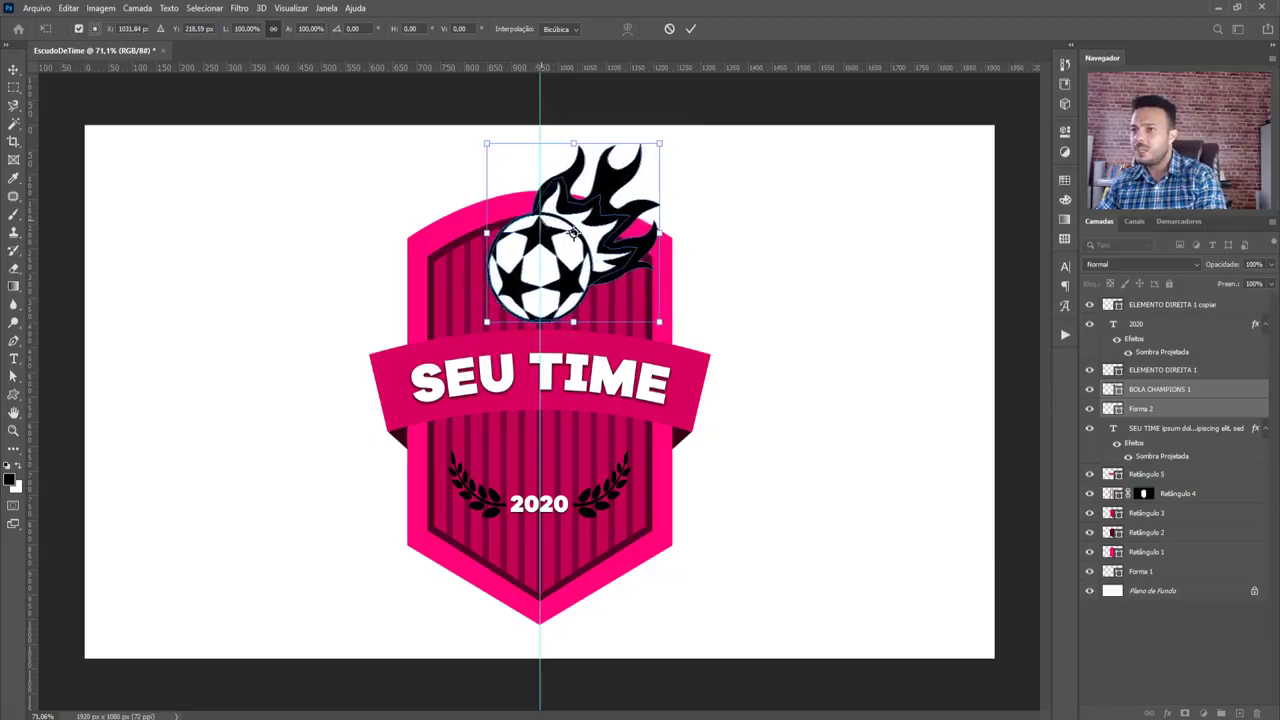
pyautogui.press('Return')
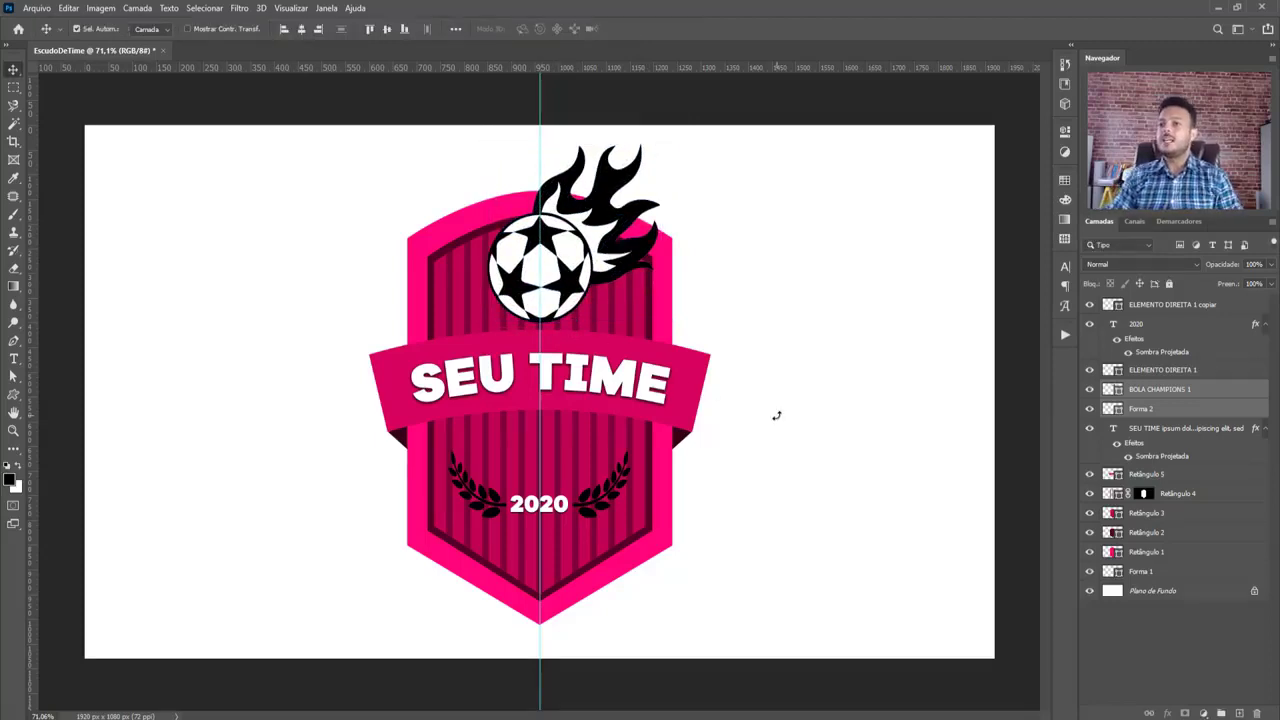